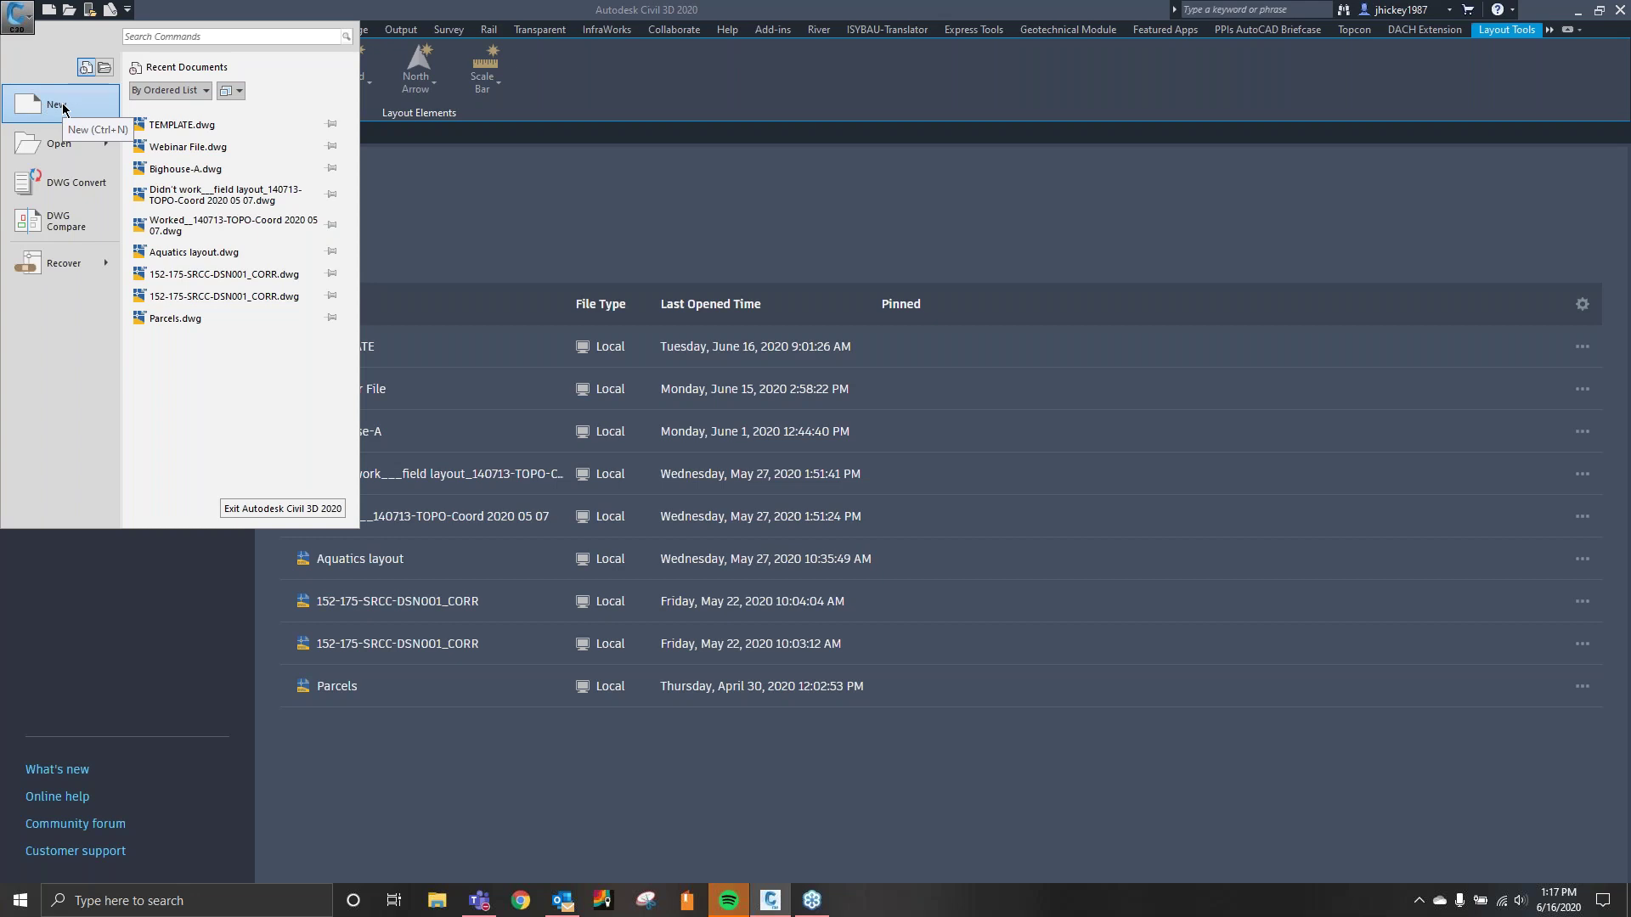
Create a new drawing from the template on the desktop and switch to the Planning and Analysis workspace.
click(58, 104)
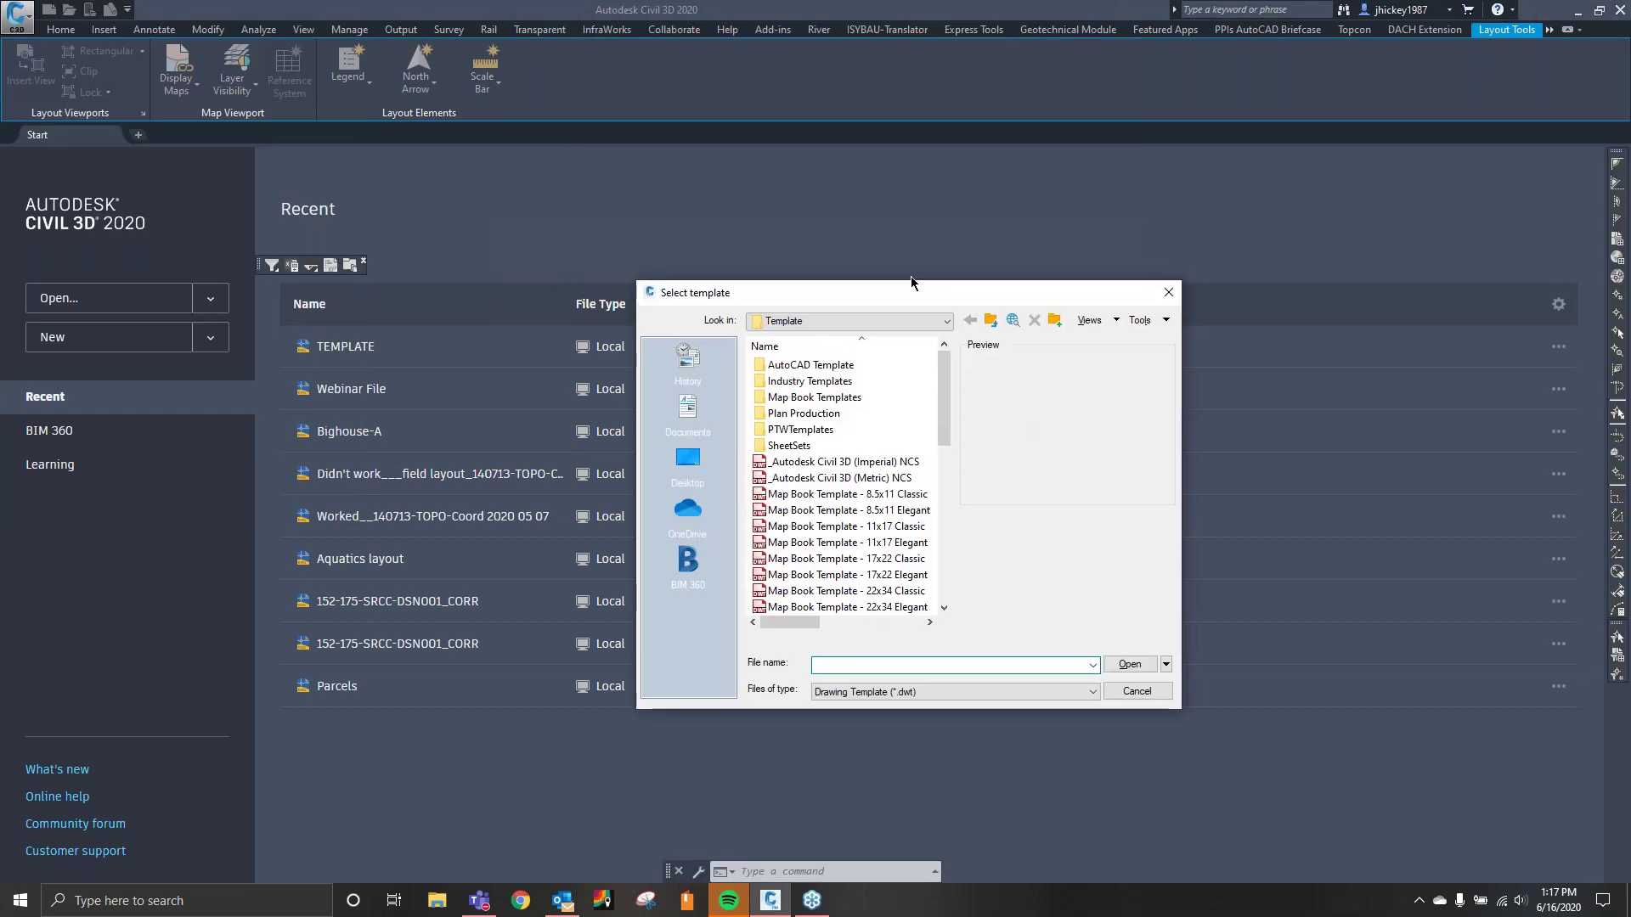
click(648, 438)
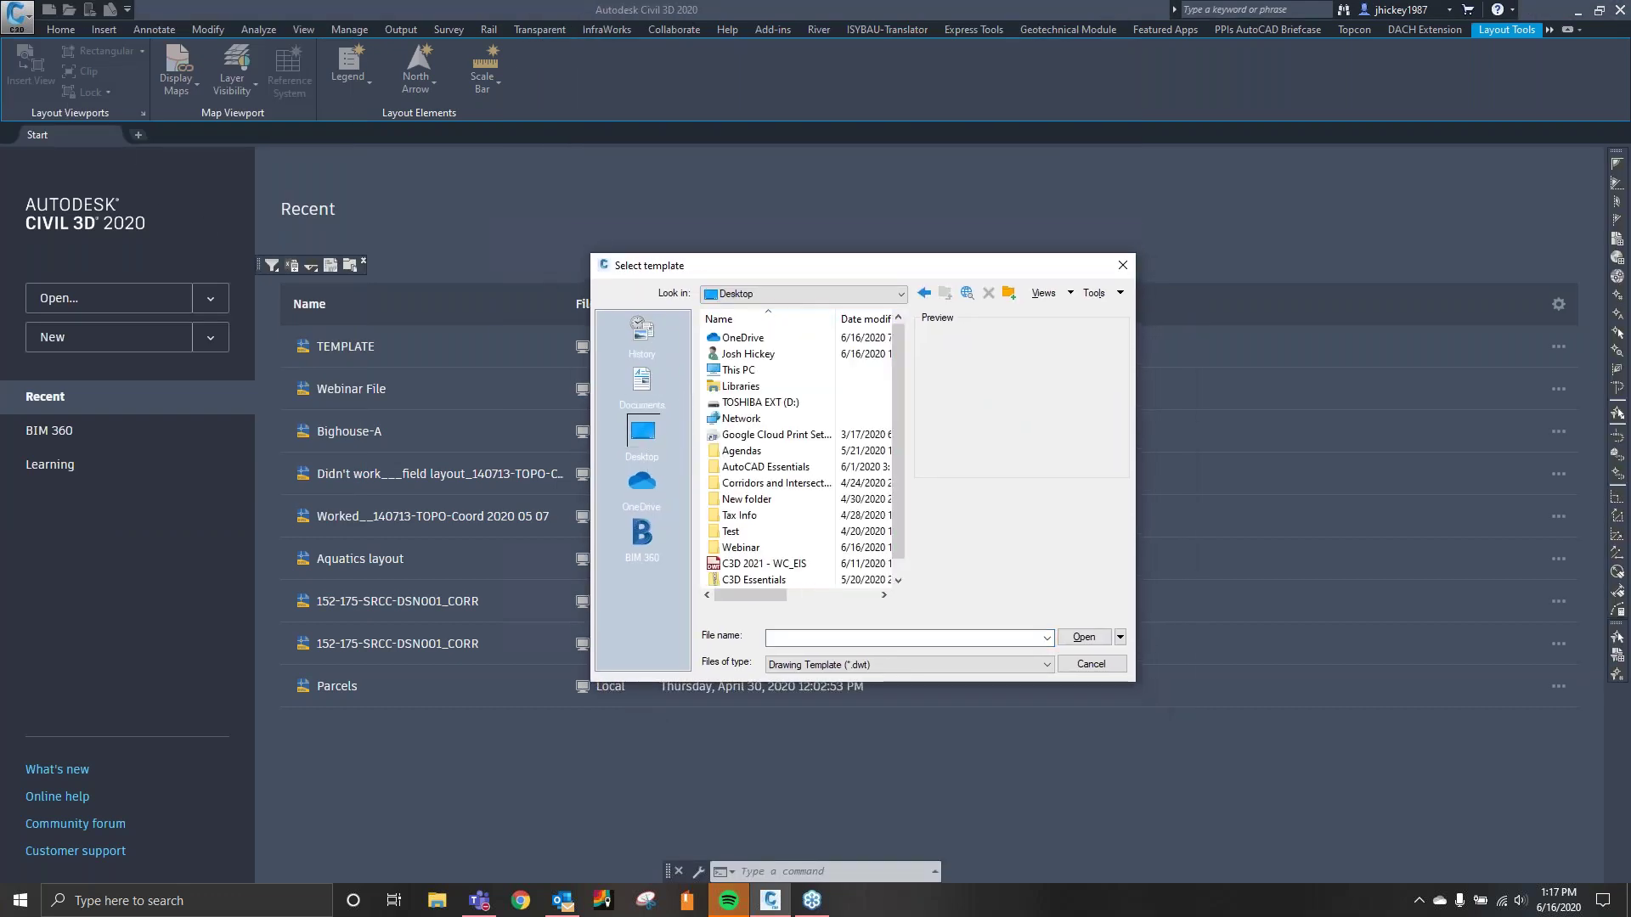
double_click(741, 576)
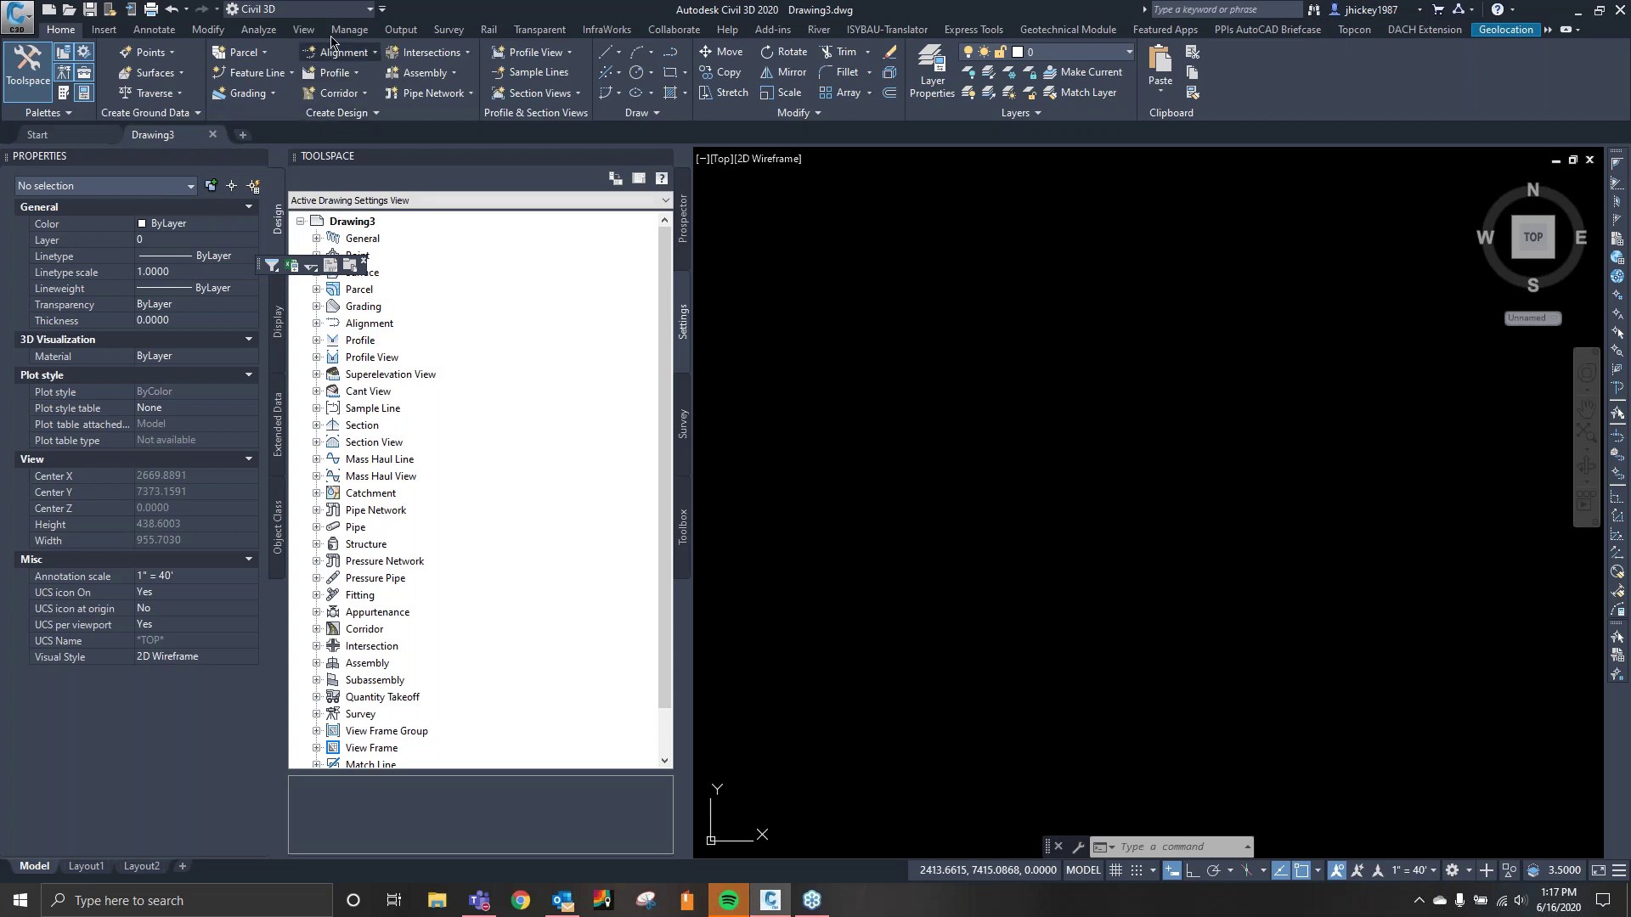
click(332, 10)
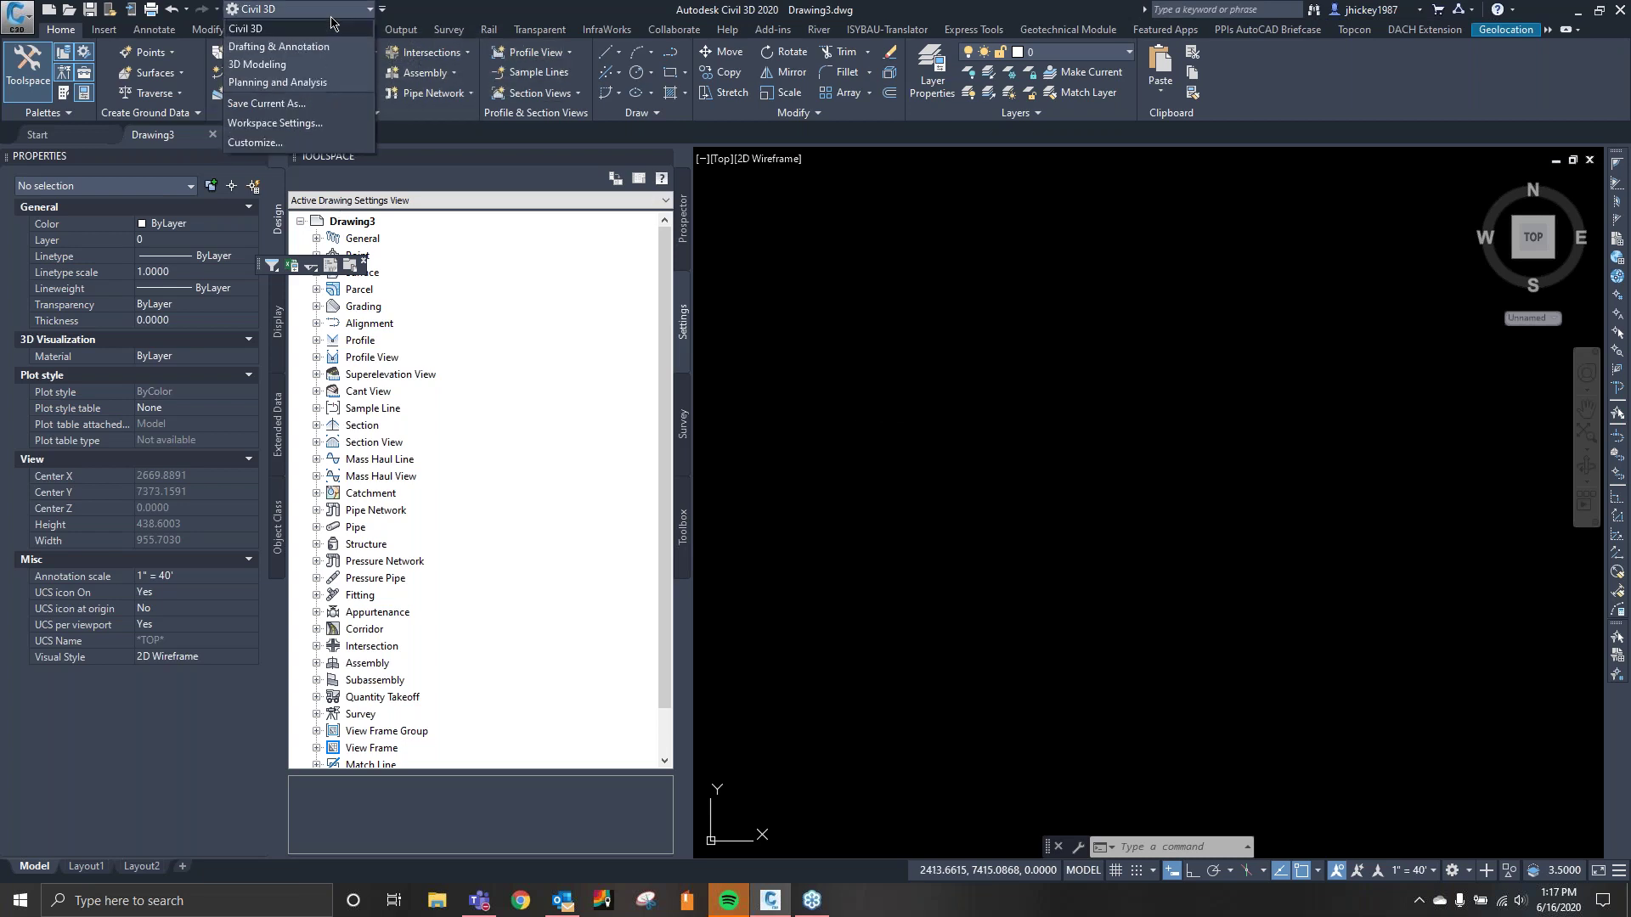
click(328, 82)
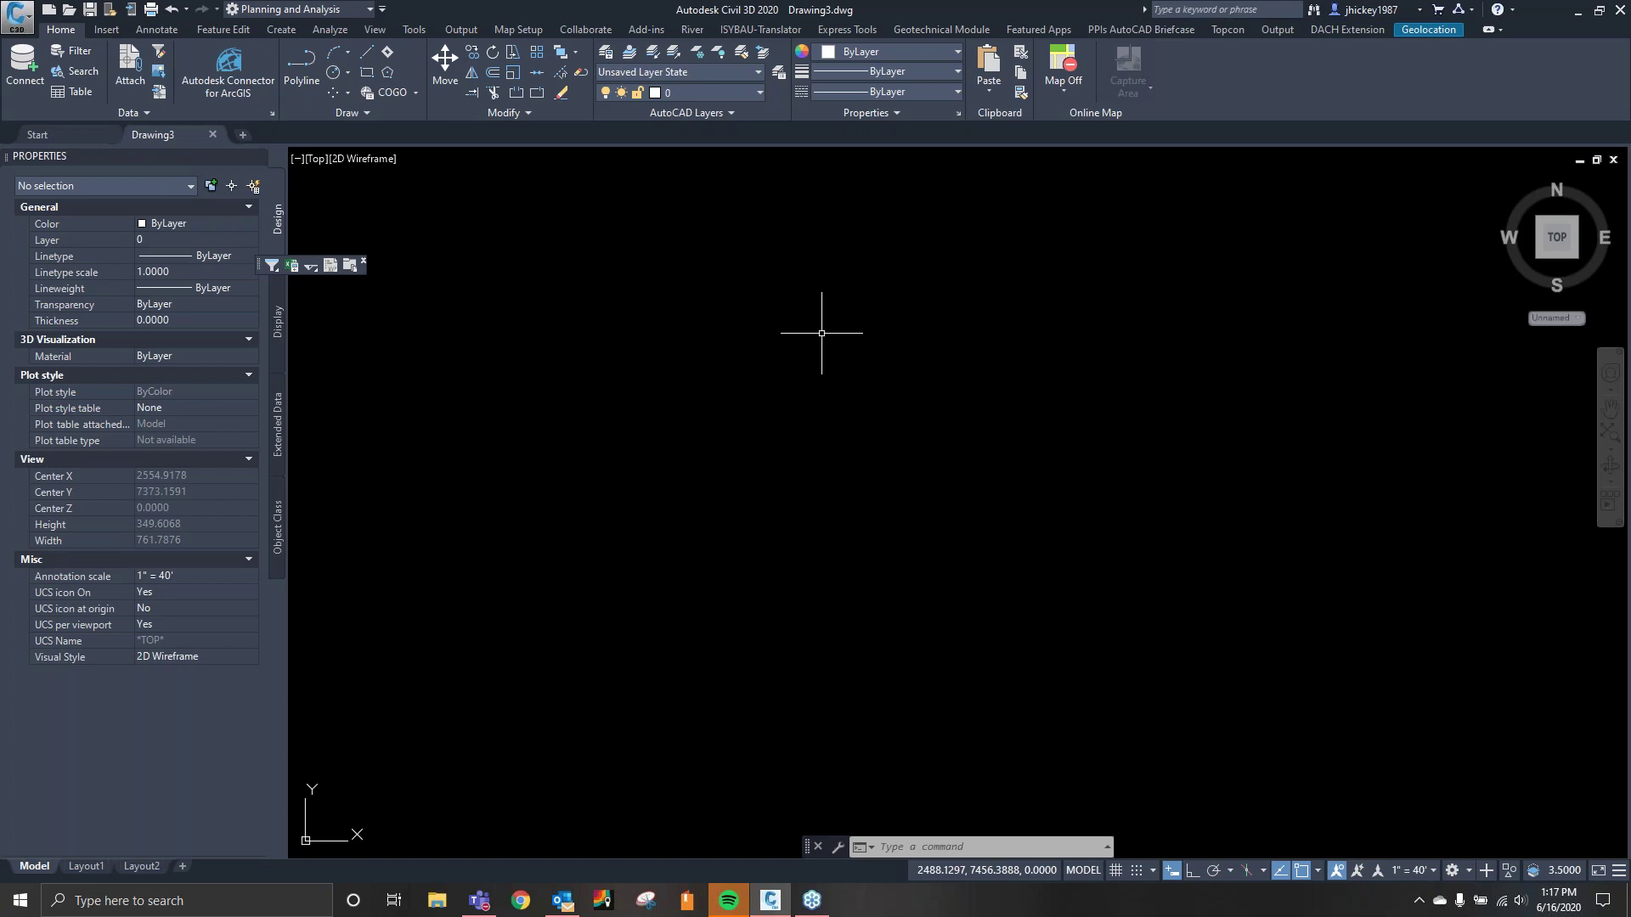
Connect to the Elevations shapefile through the SHP_1 data connection and add its Elevations layer to the map.
click(29, 92)
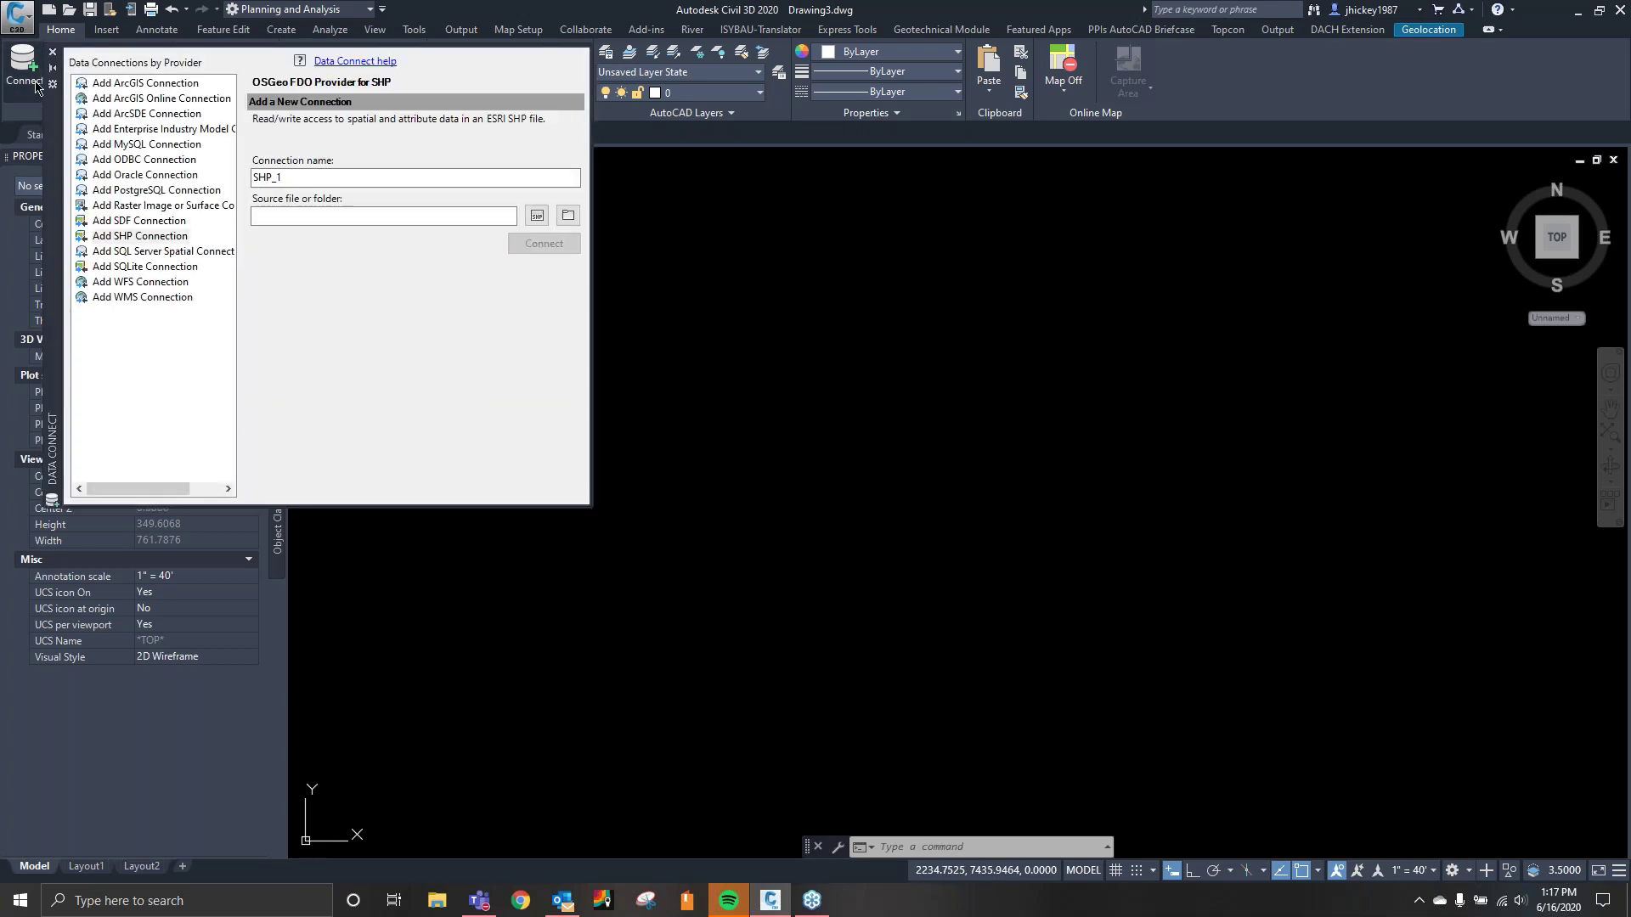
drag(51, 425, 216, 542)
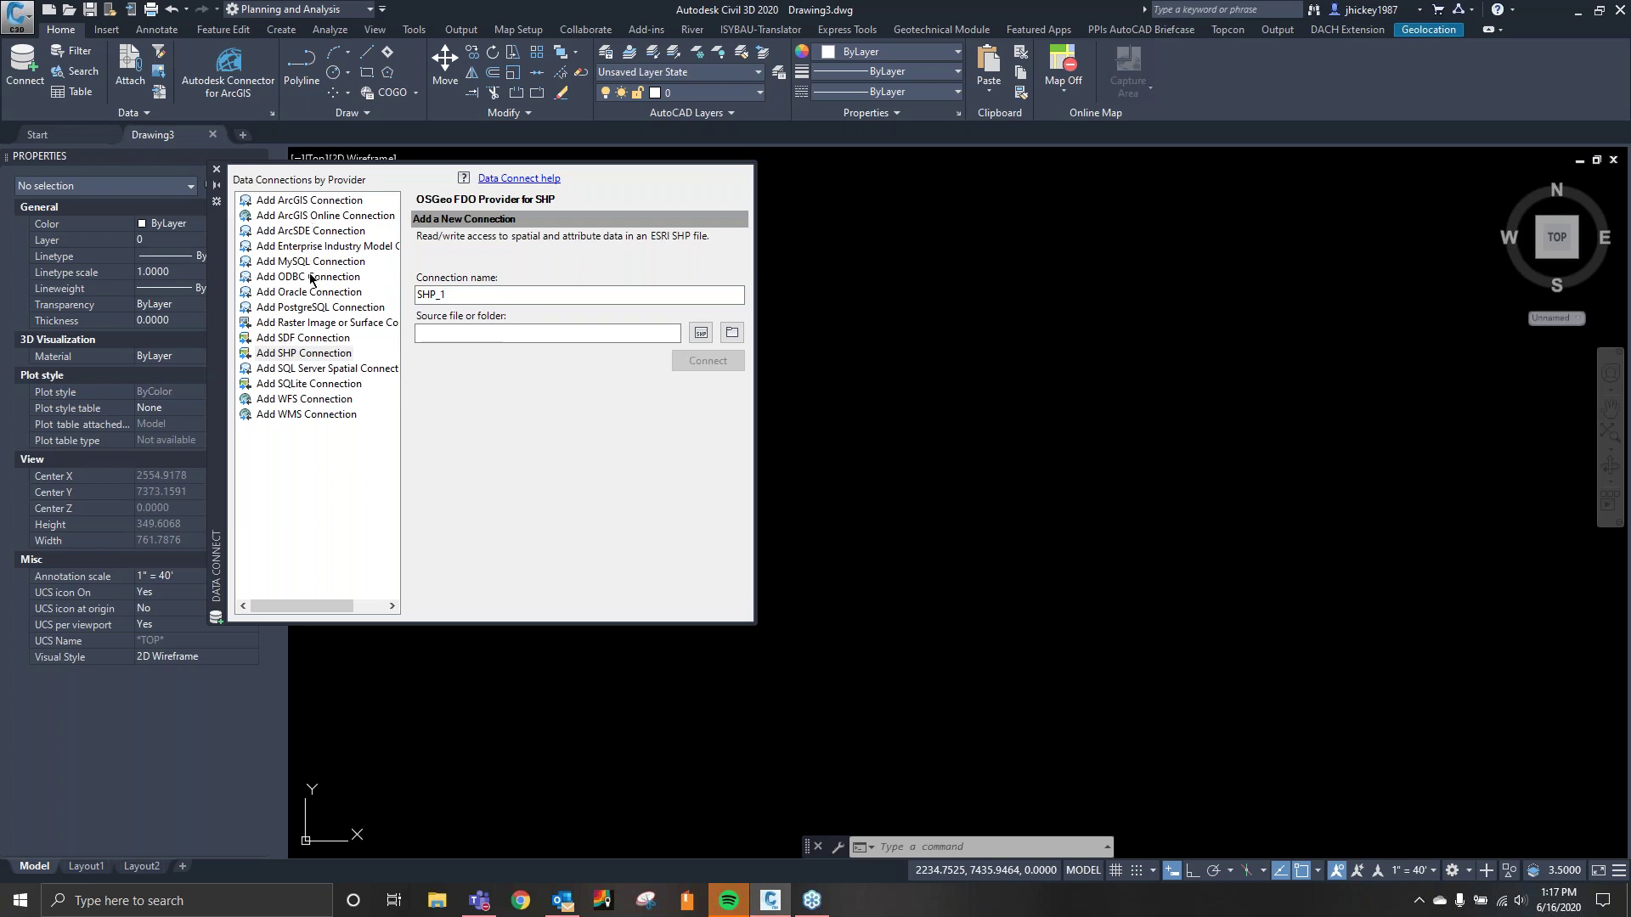
click(290, 357)
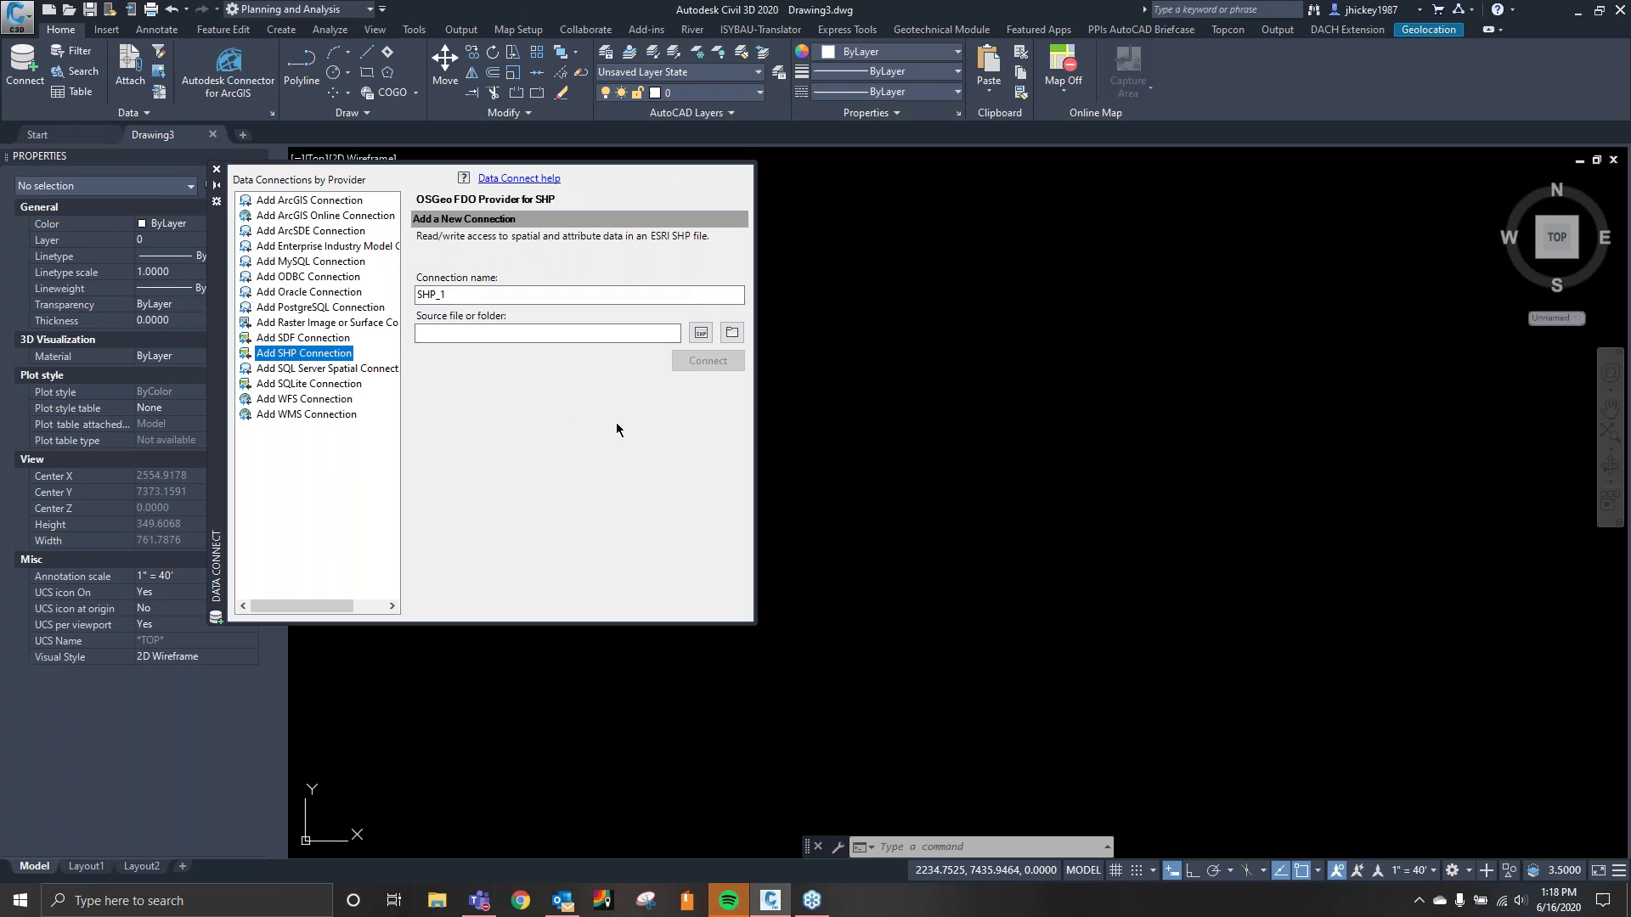
click(700, 335)
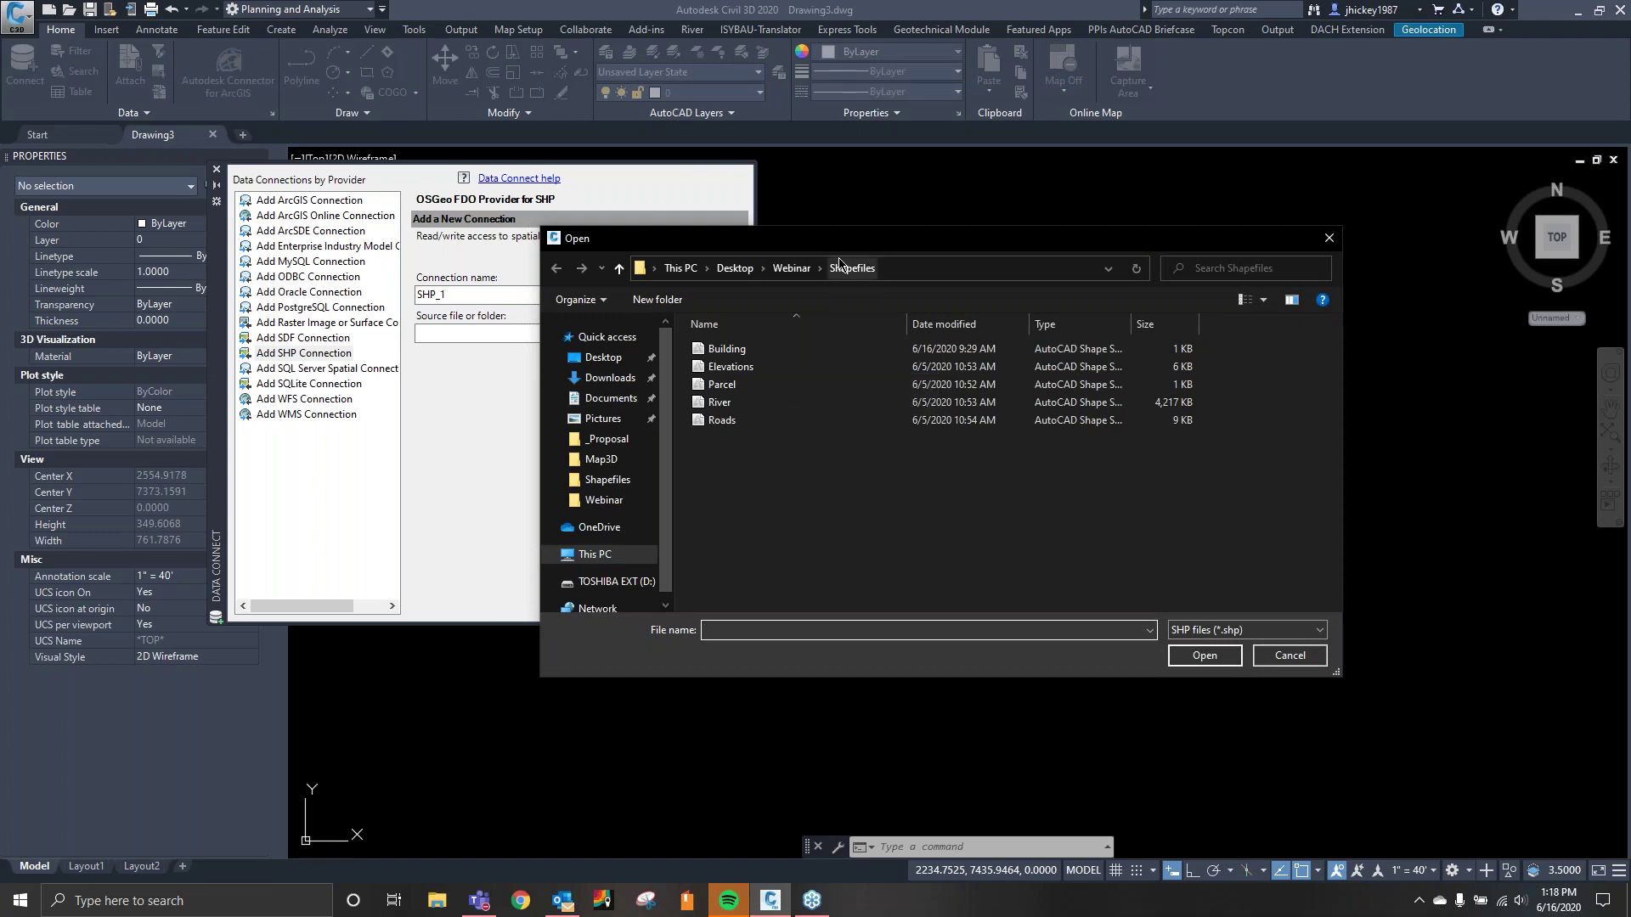
drag(840, 239, 923, 225)
double_click(829, 352)
click(703, 366)
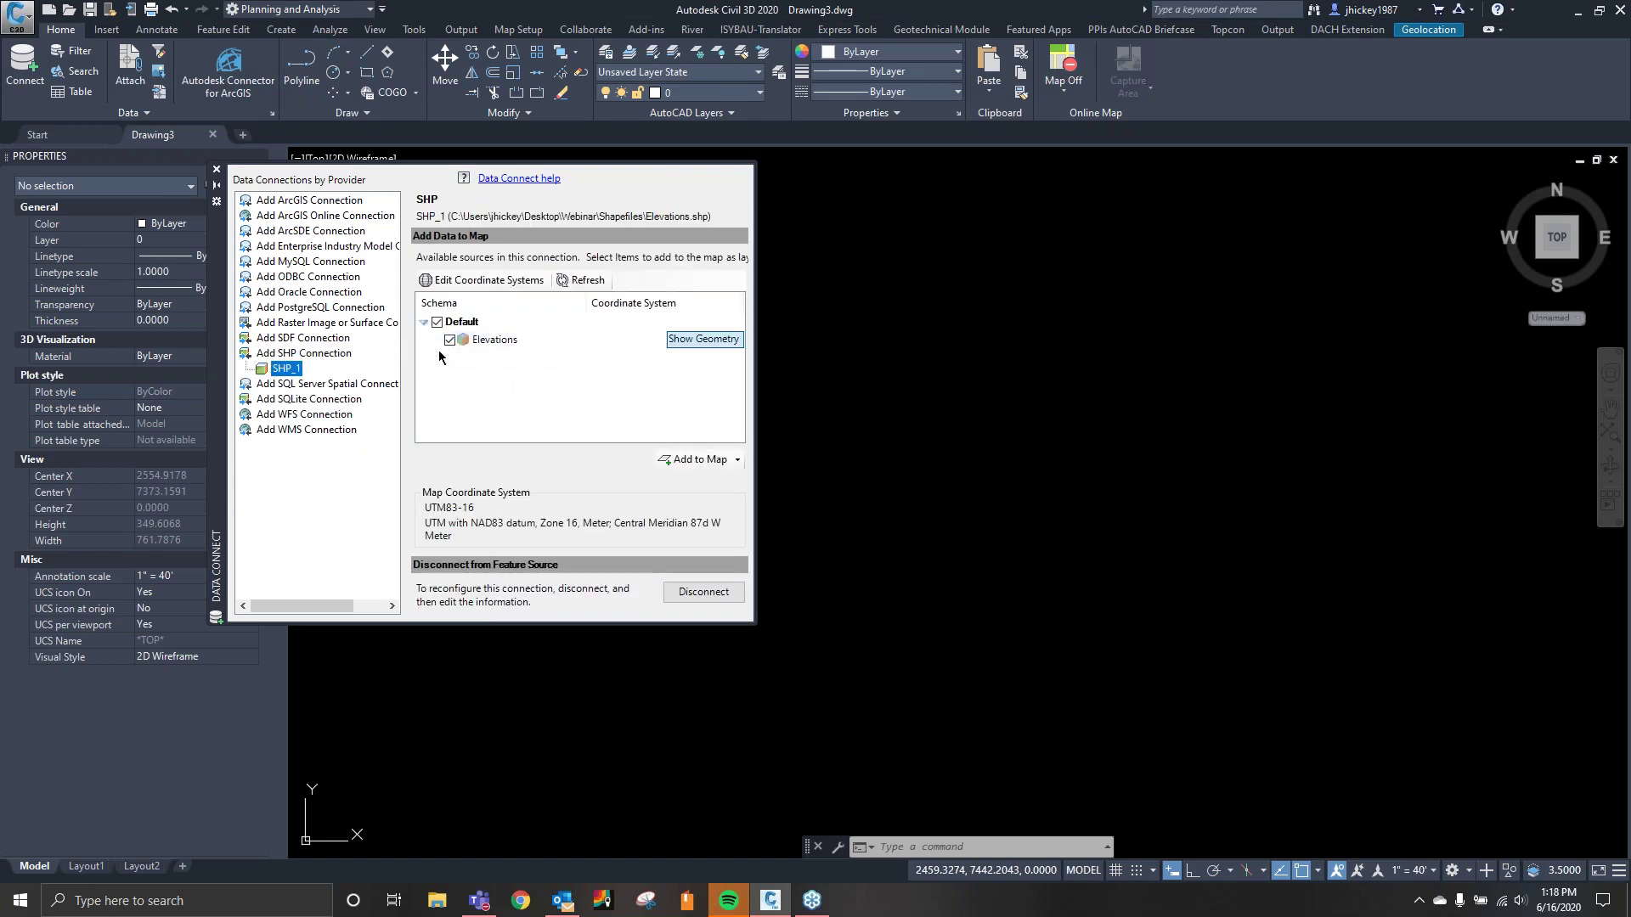
click(680, 463)
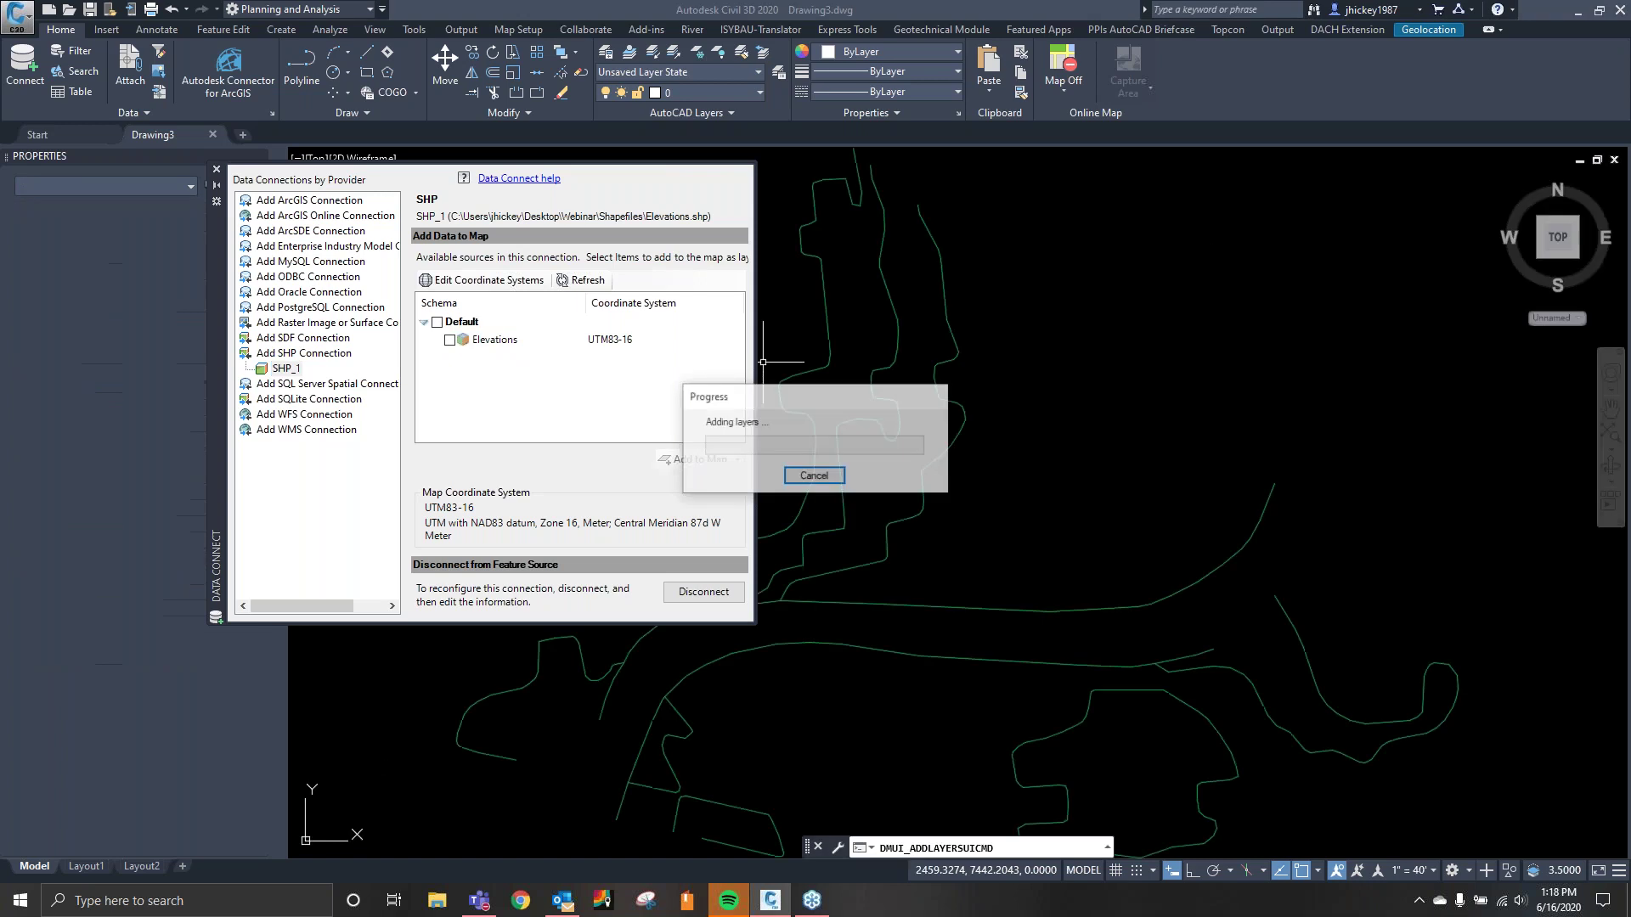
click(216, 172)
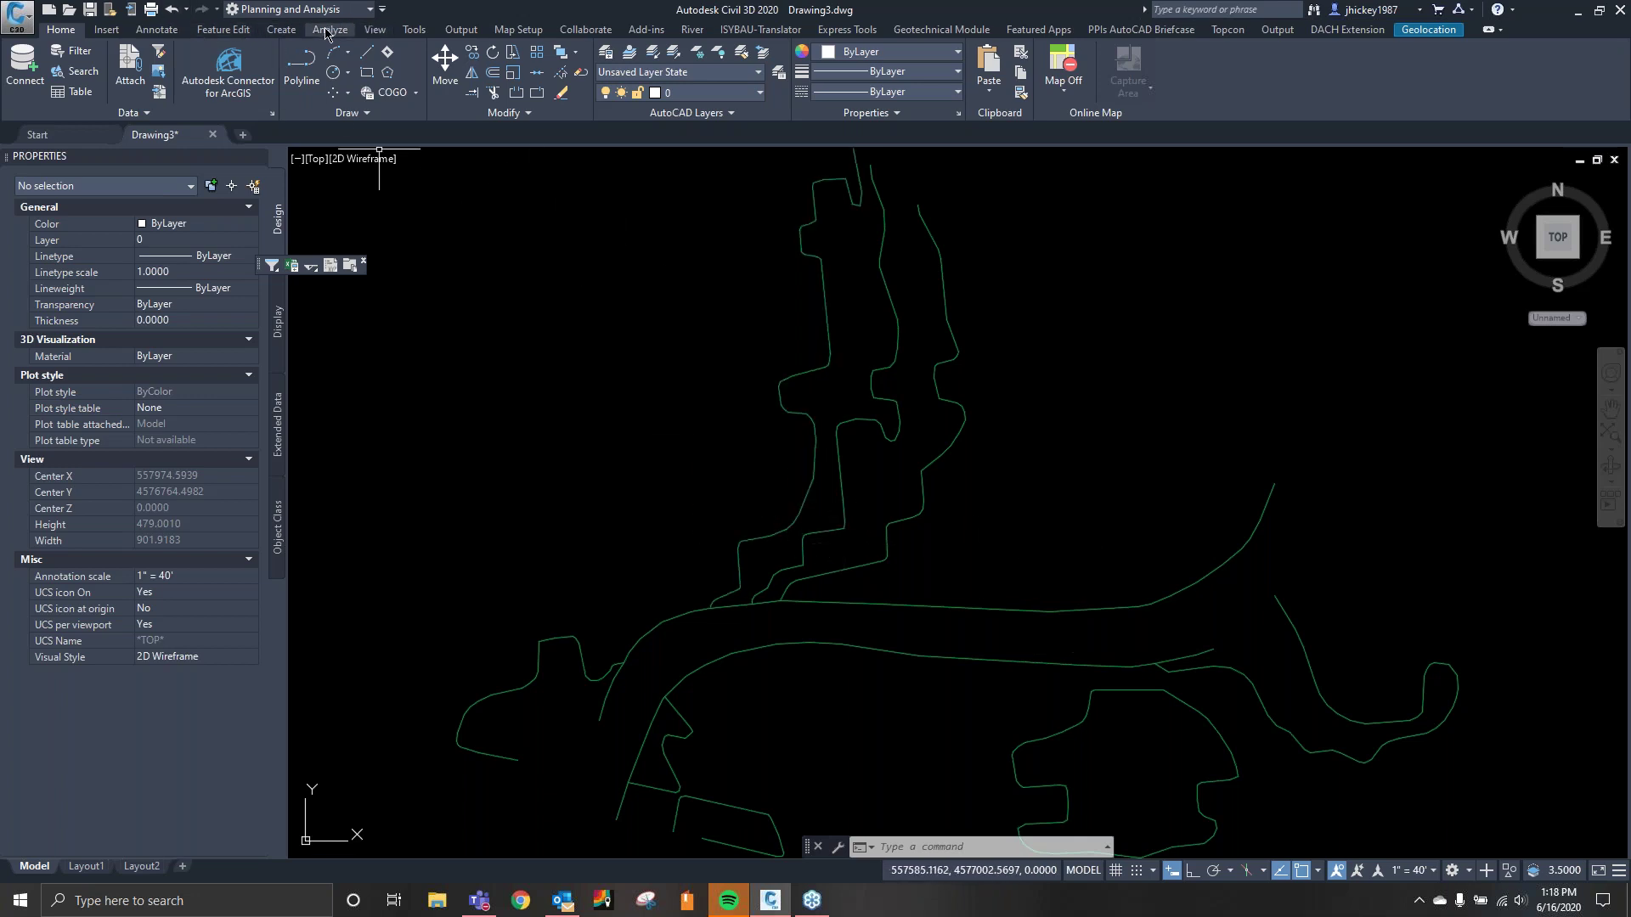
Start a Map Import of the Building, Parcel, River and Roads ESRI shapefiles from the Shapefiles folder.
click(109, 29)
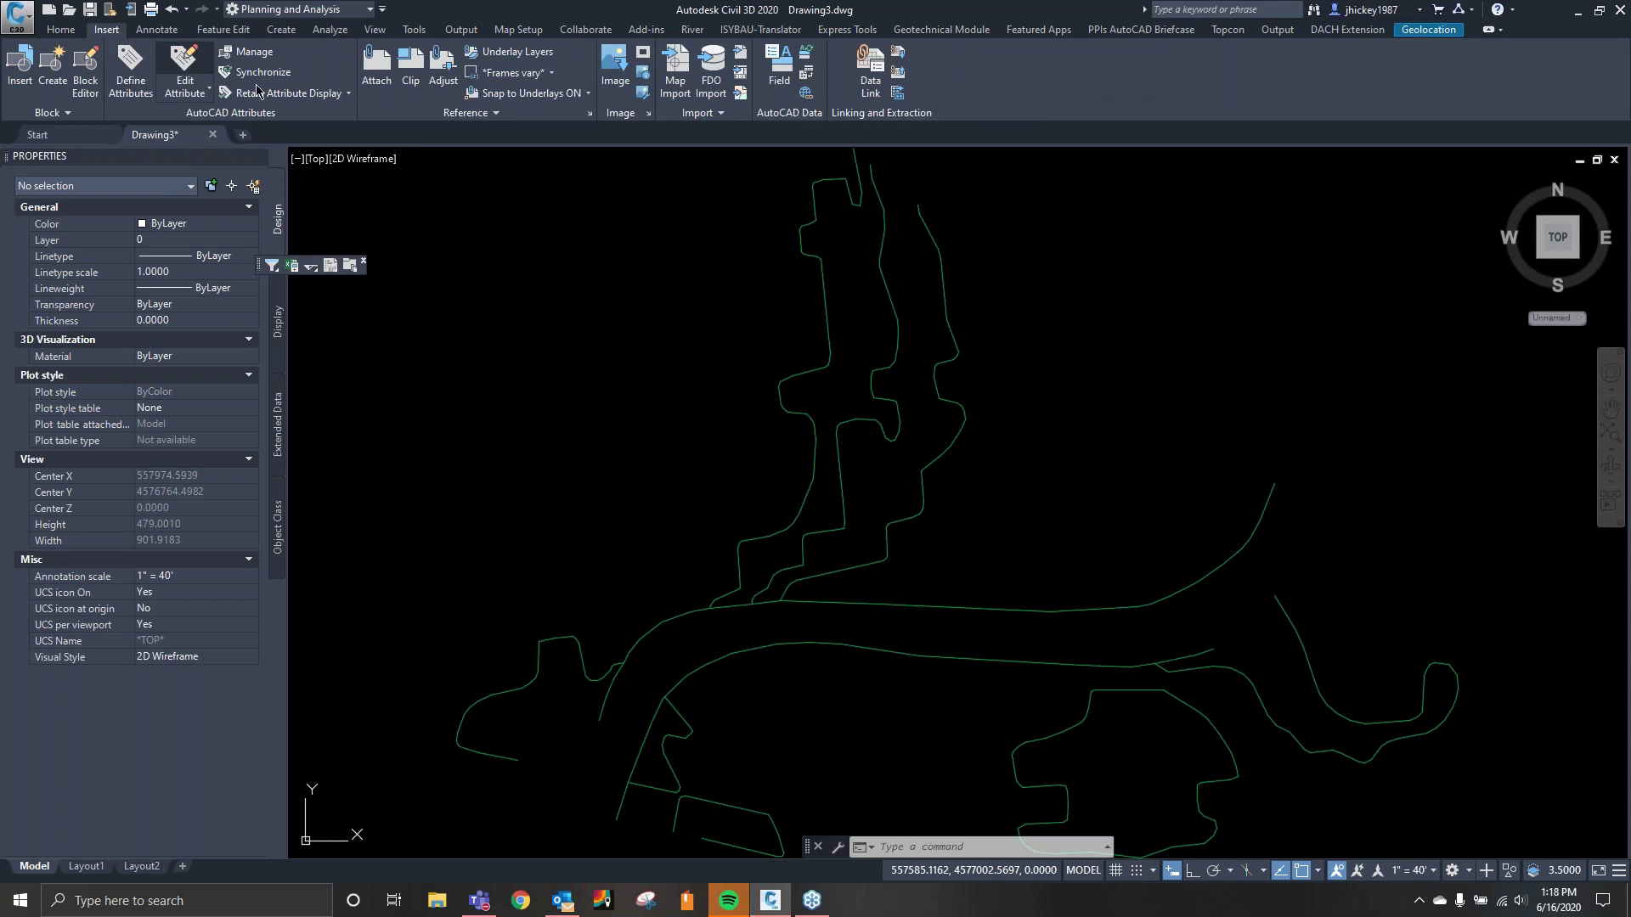
click(677, 85)
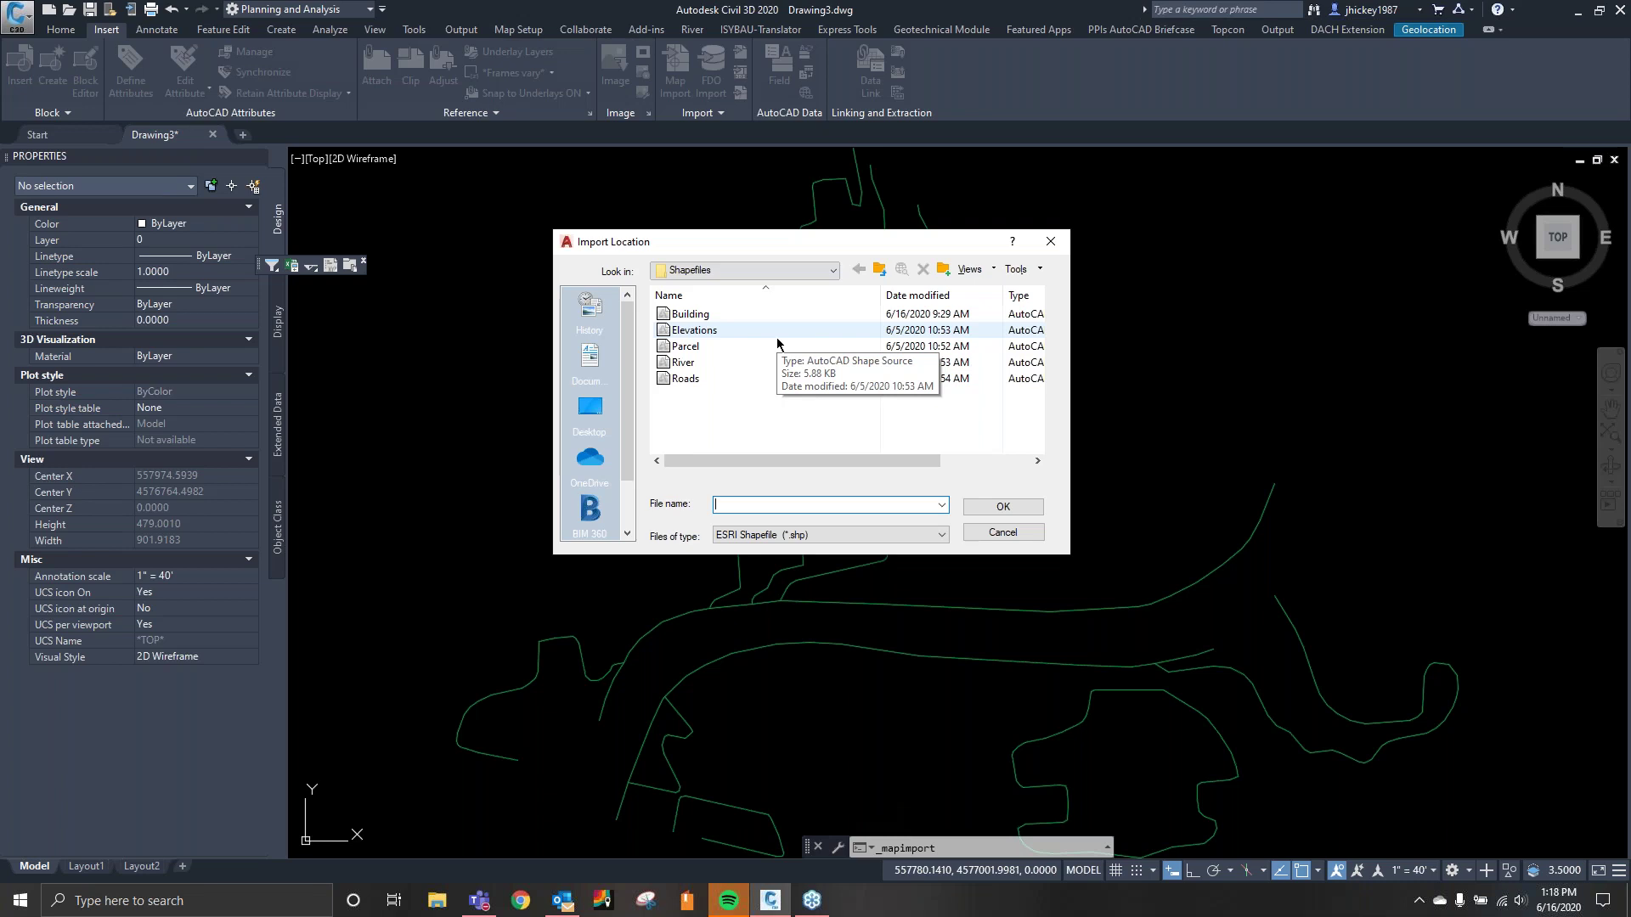
click(716, 319)
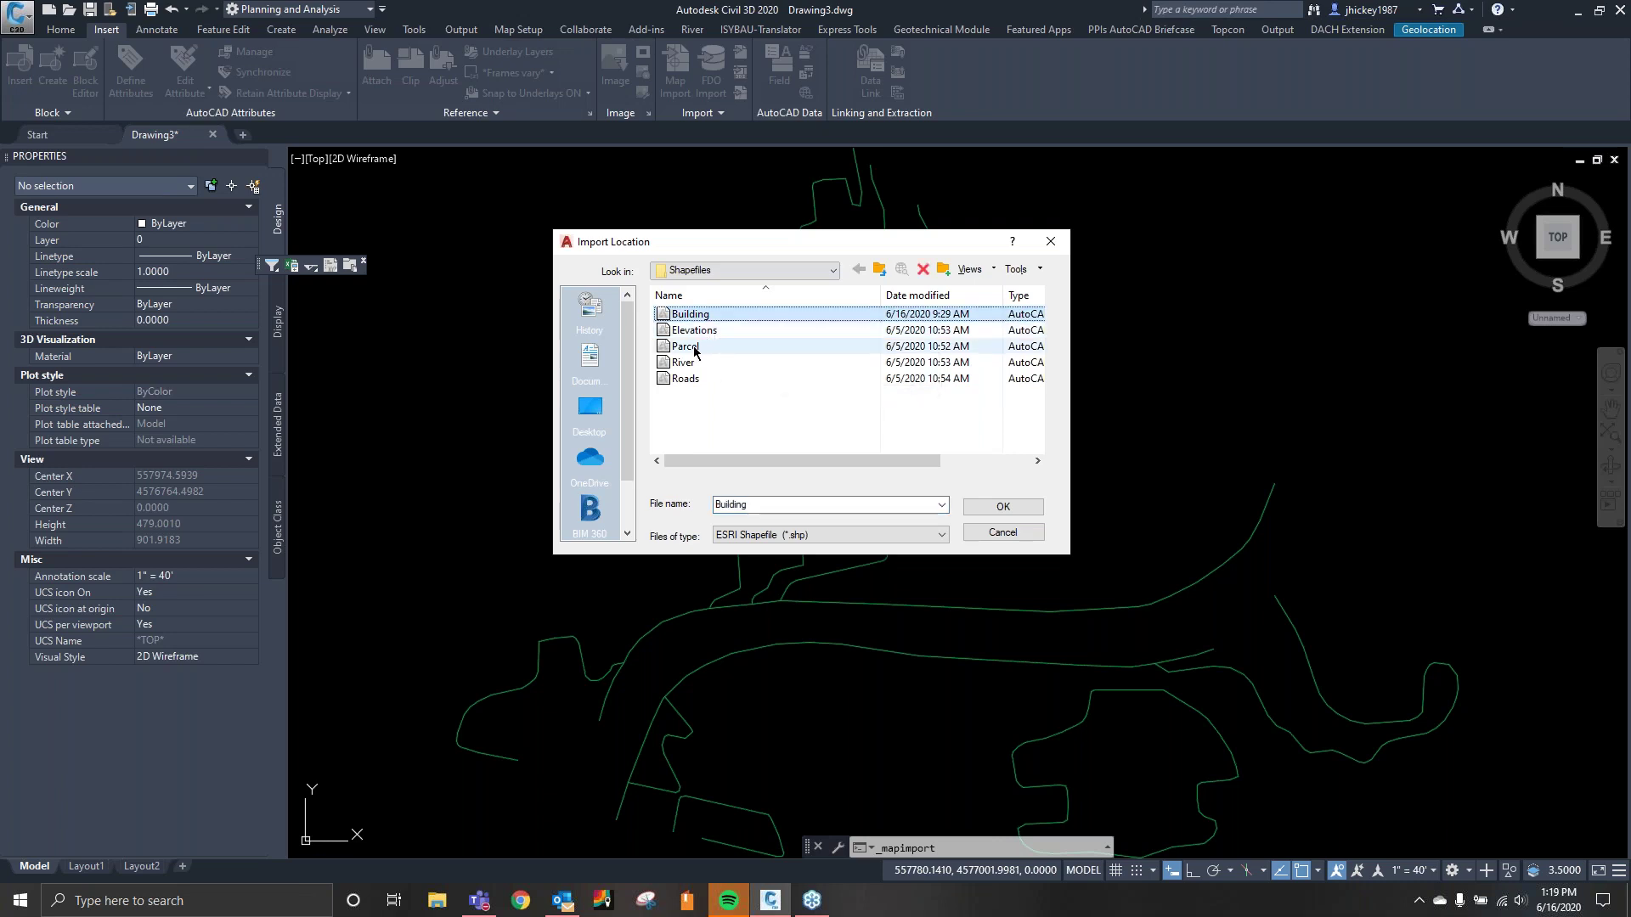
ctrl+click(693, 347)
ctrl+click(685, 364)
ctrl+click(685, 378)
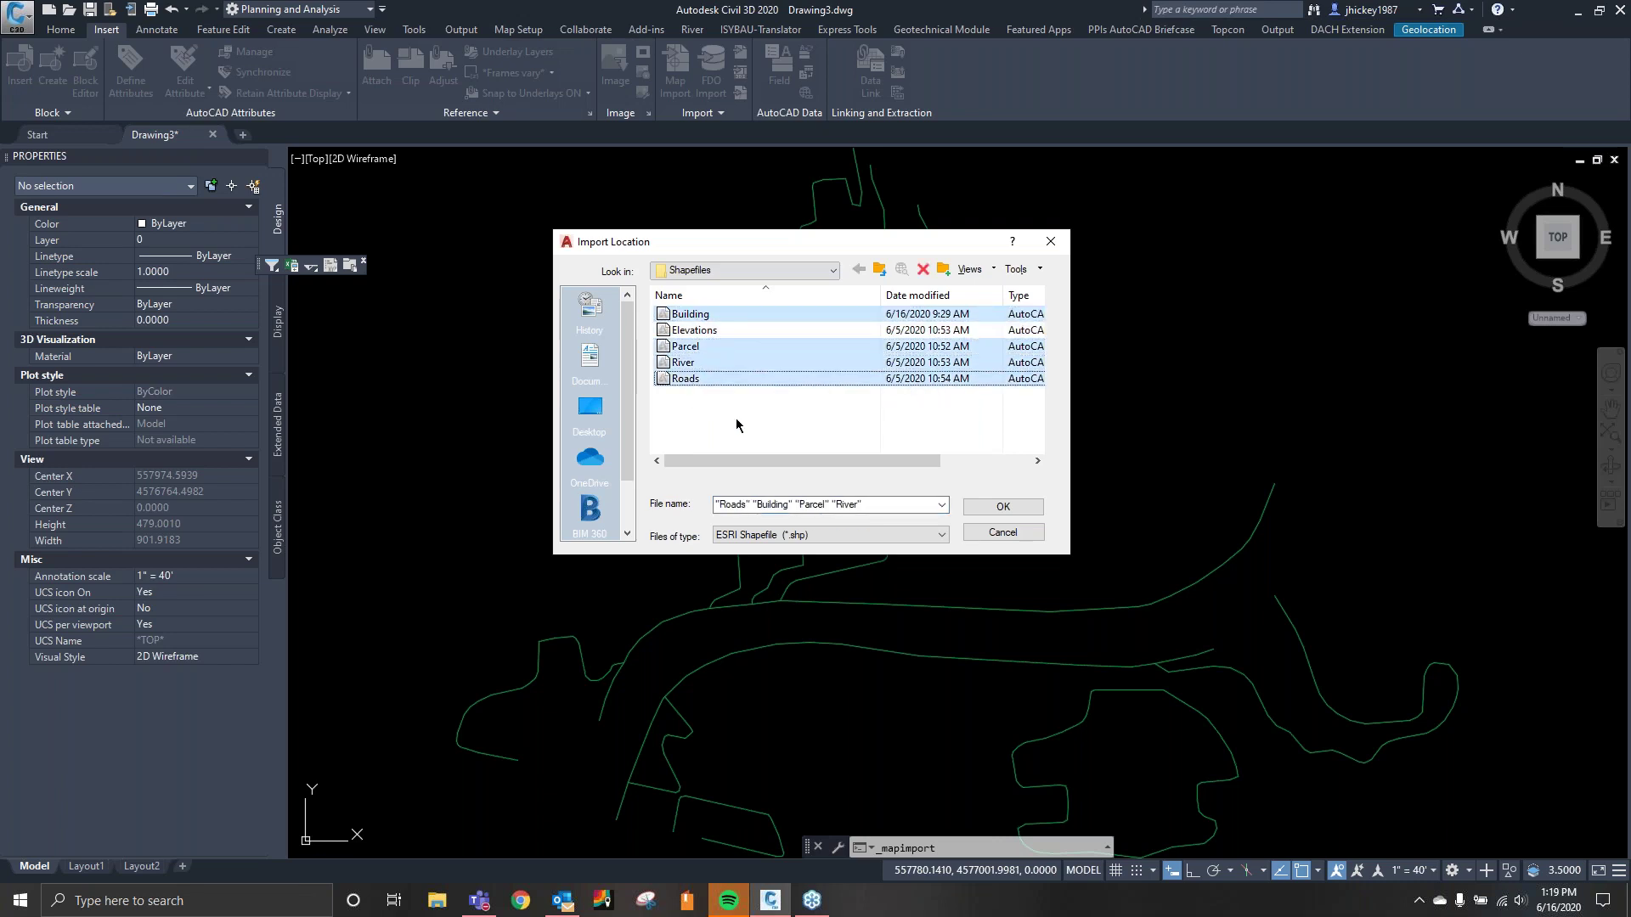
click(994, 506)
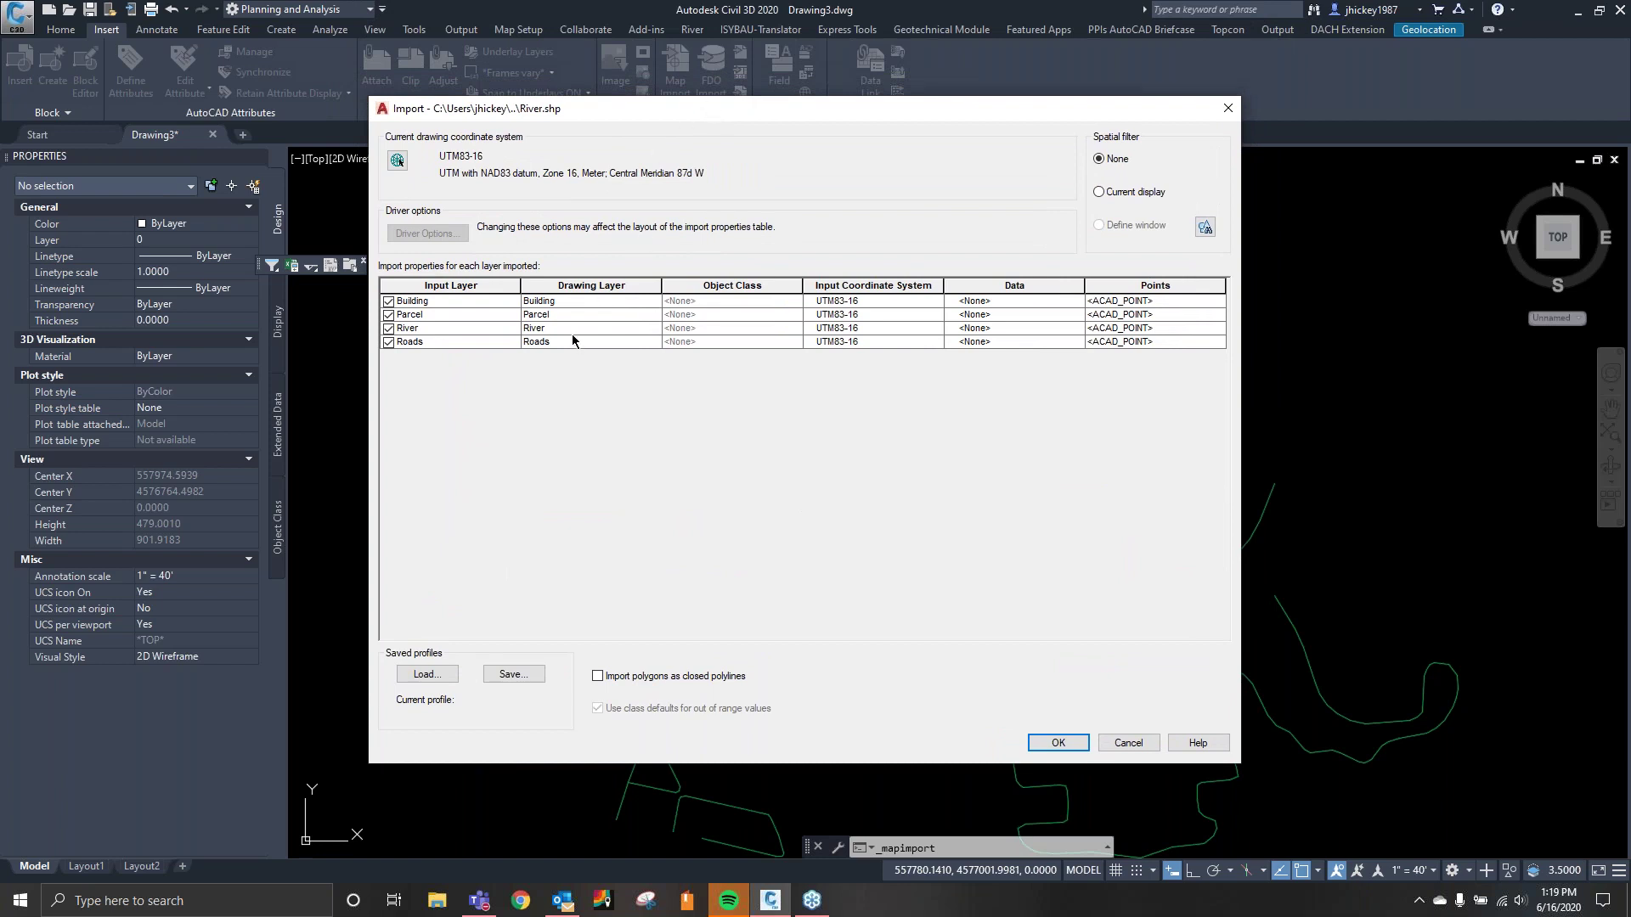
Assign the Building input layer to drawing layer B-BLDG and the Parcel input layer to B-PARCEL.
click(592, 299)
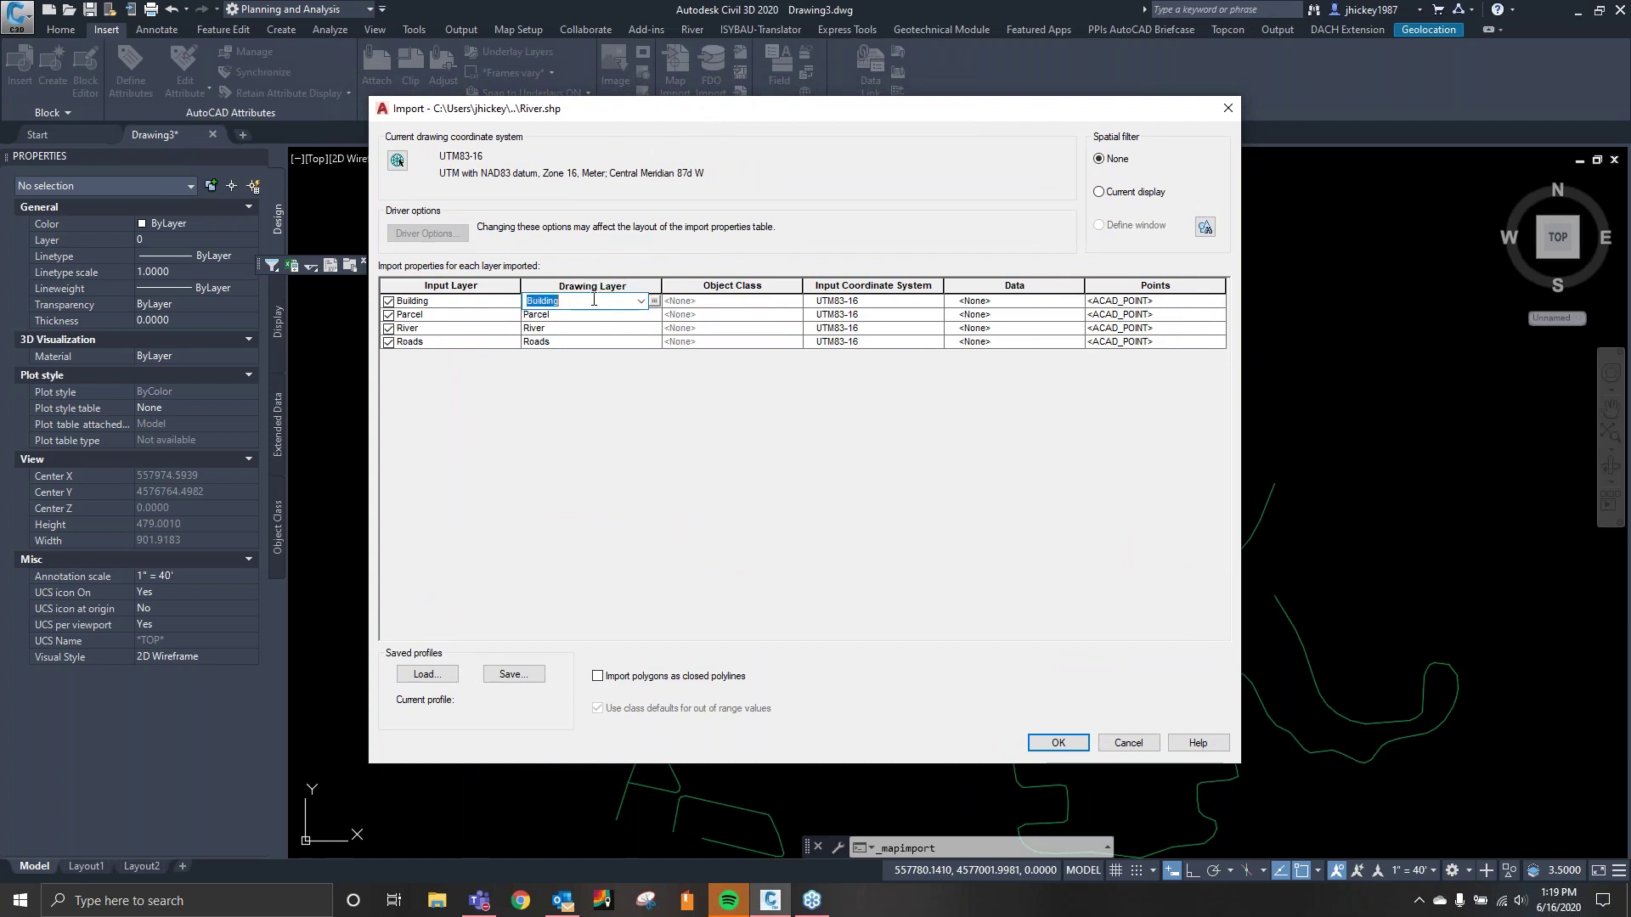
click(640, 302)
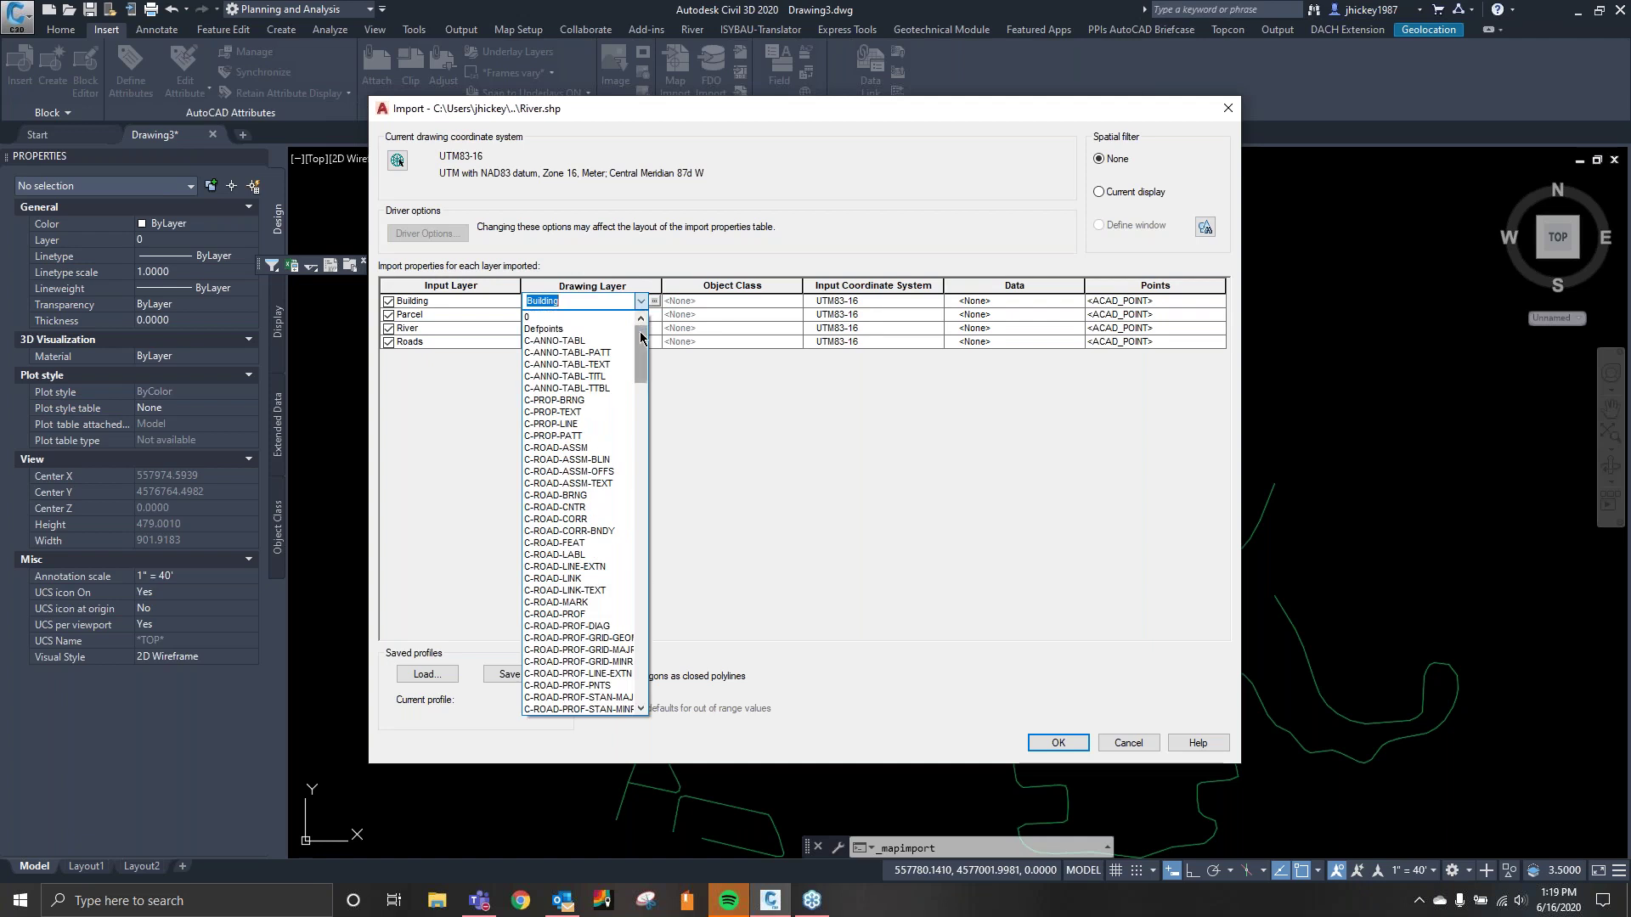
drag(642, 340, 619, 658)
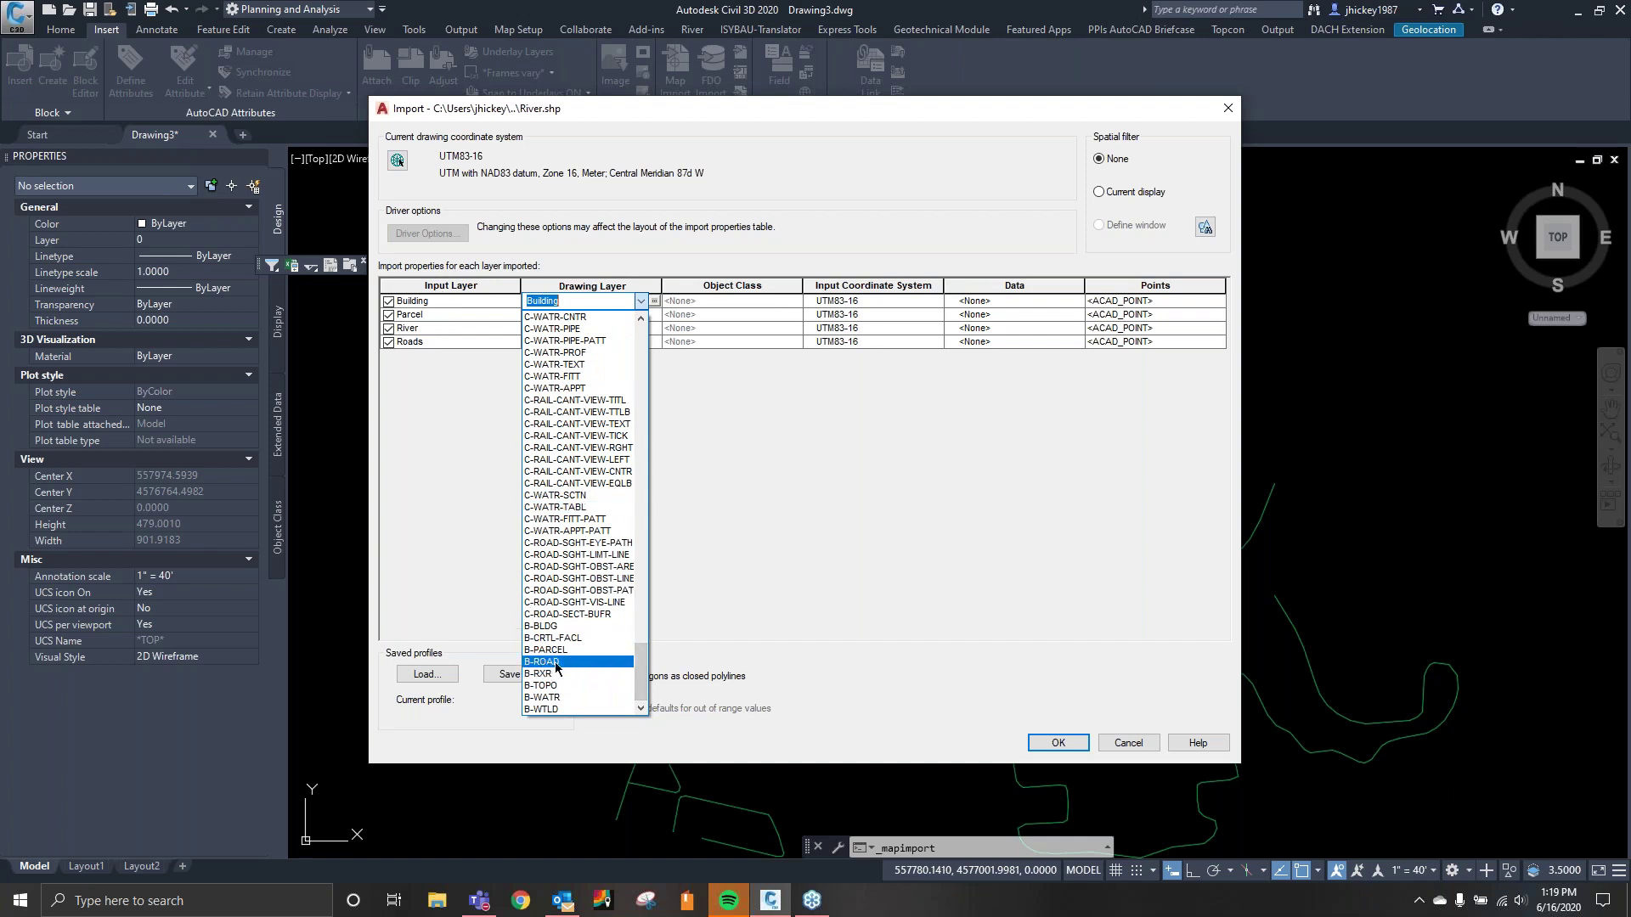
click(557, 626)
click(556, 316)
click(640, 315)
drag(640, 360, 600, 655)
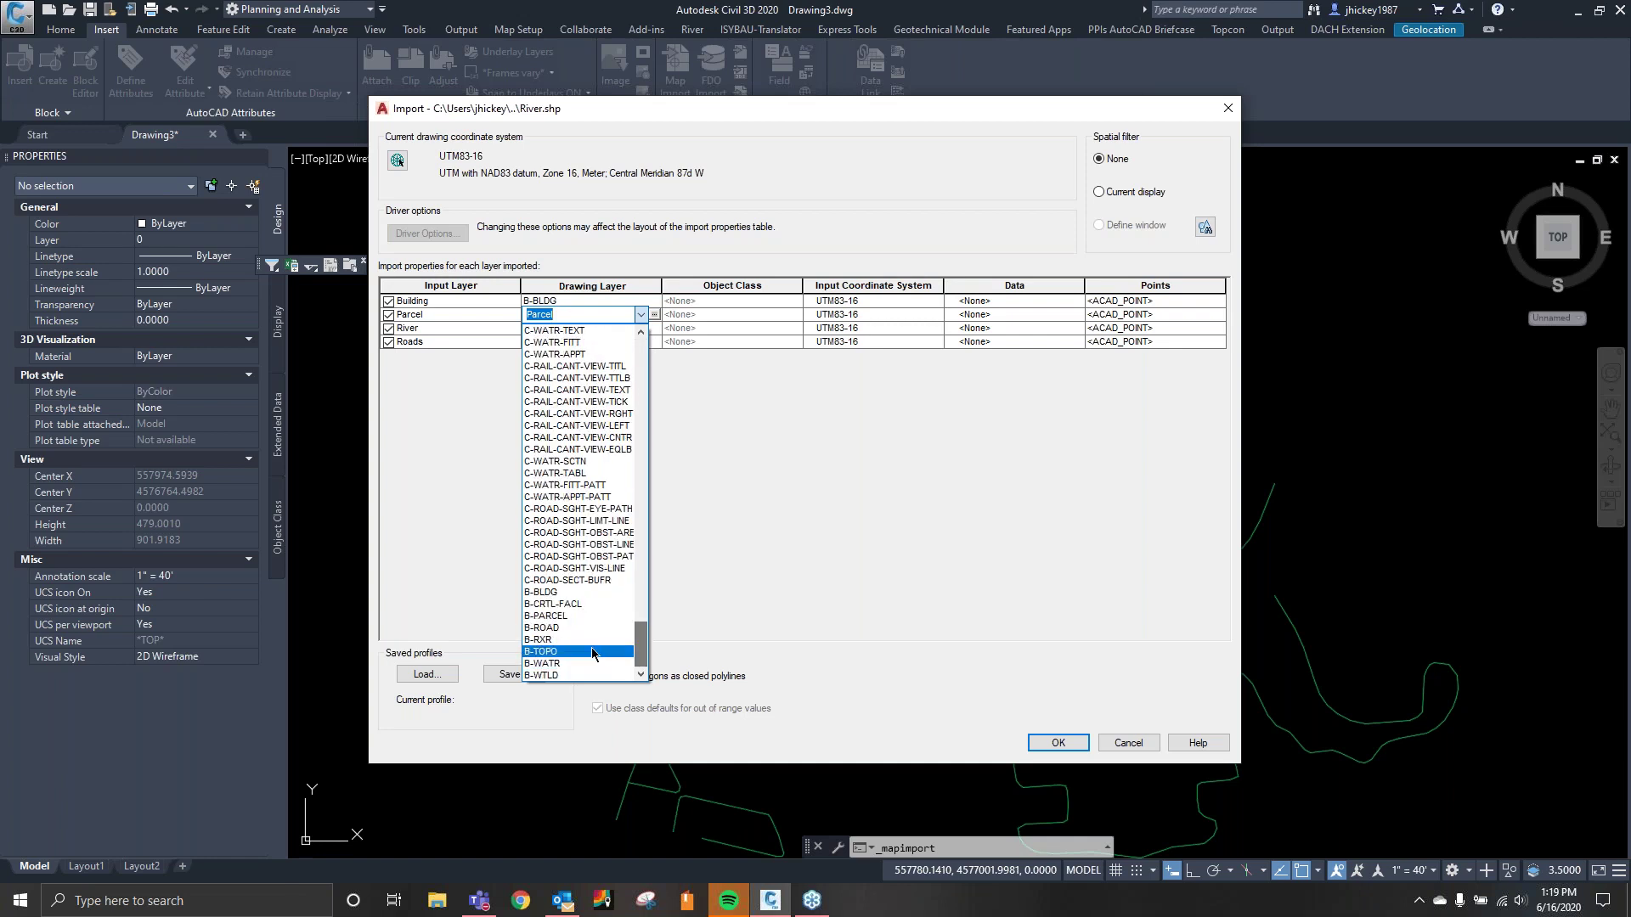
click(556, 616)
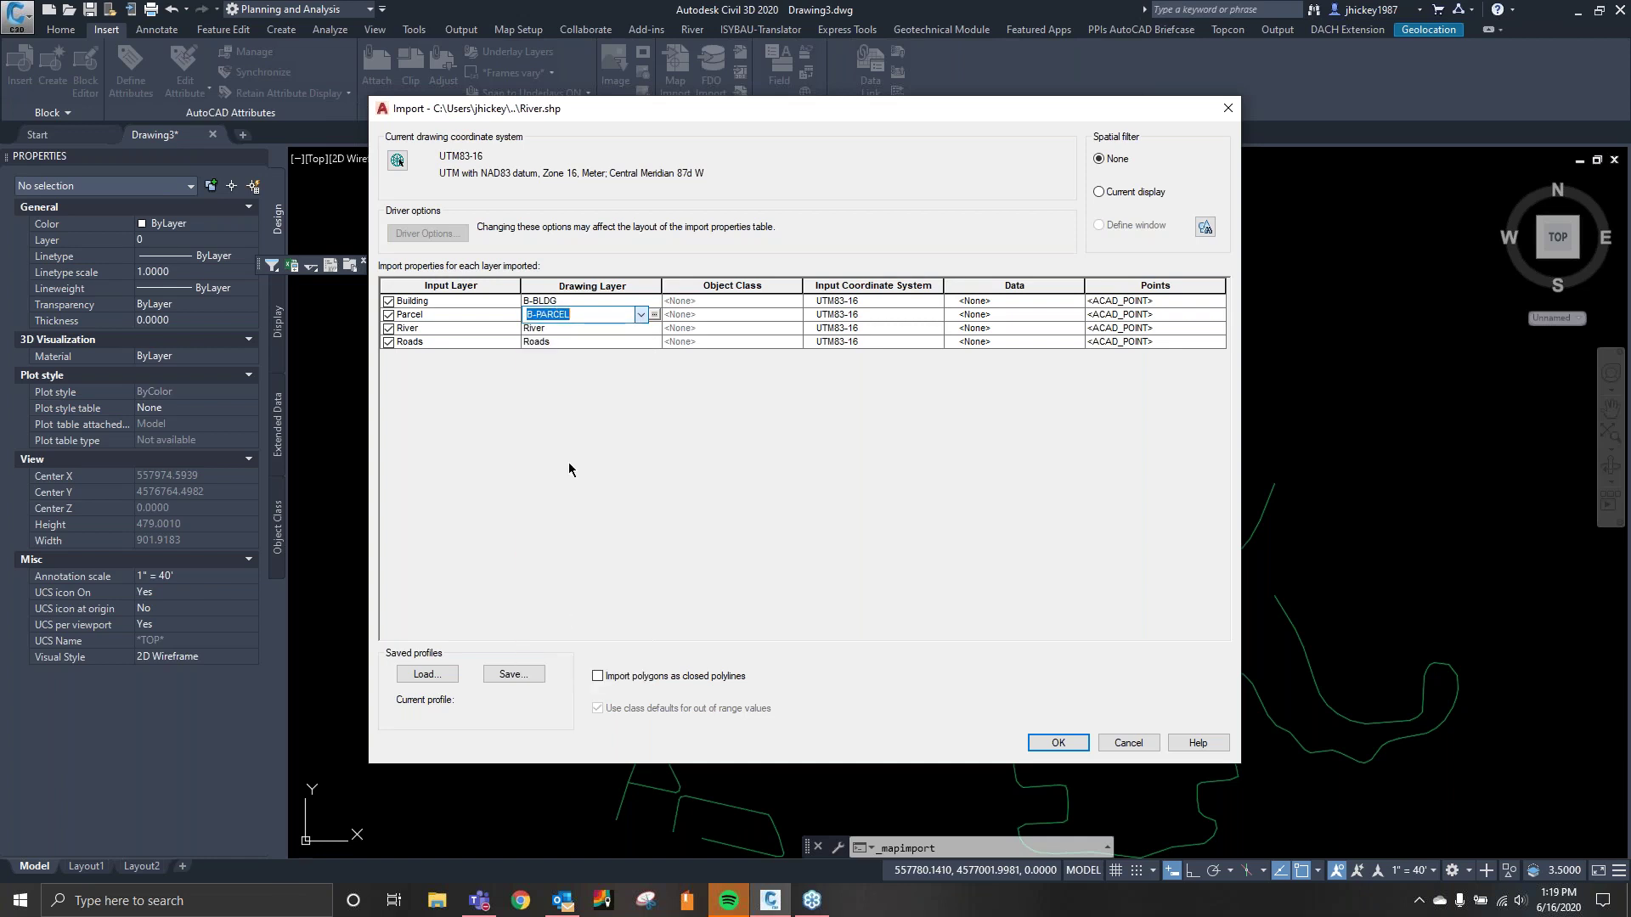
Assign the River input layer to drawing layer B-WATR and the Roads input layer to B-ROAD.
click(563, 328)
click(641, 328)
click(642, 481)
scroll(642, 481, down, 5)
click(584, 666)
click(642, 328)
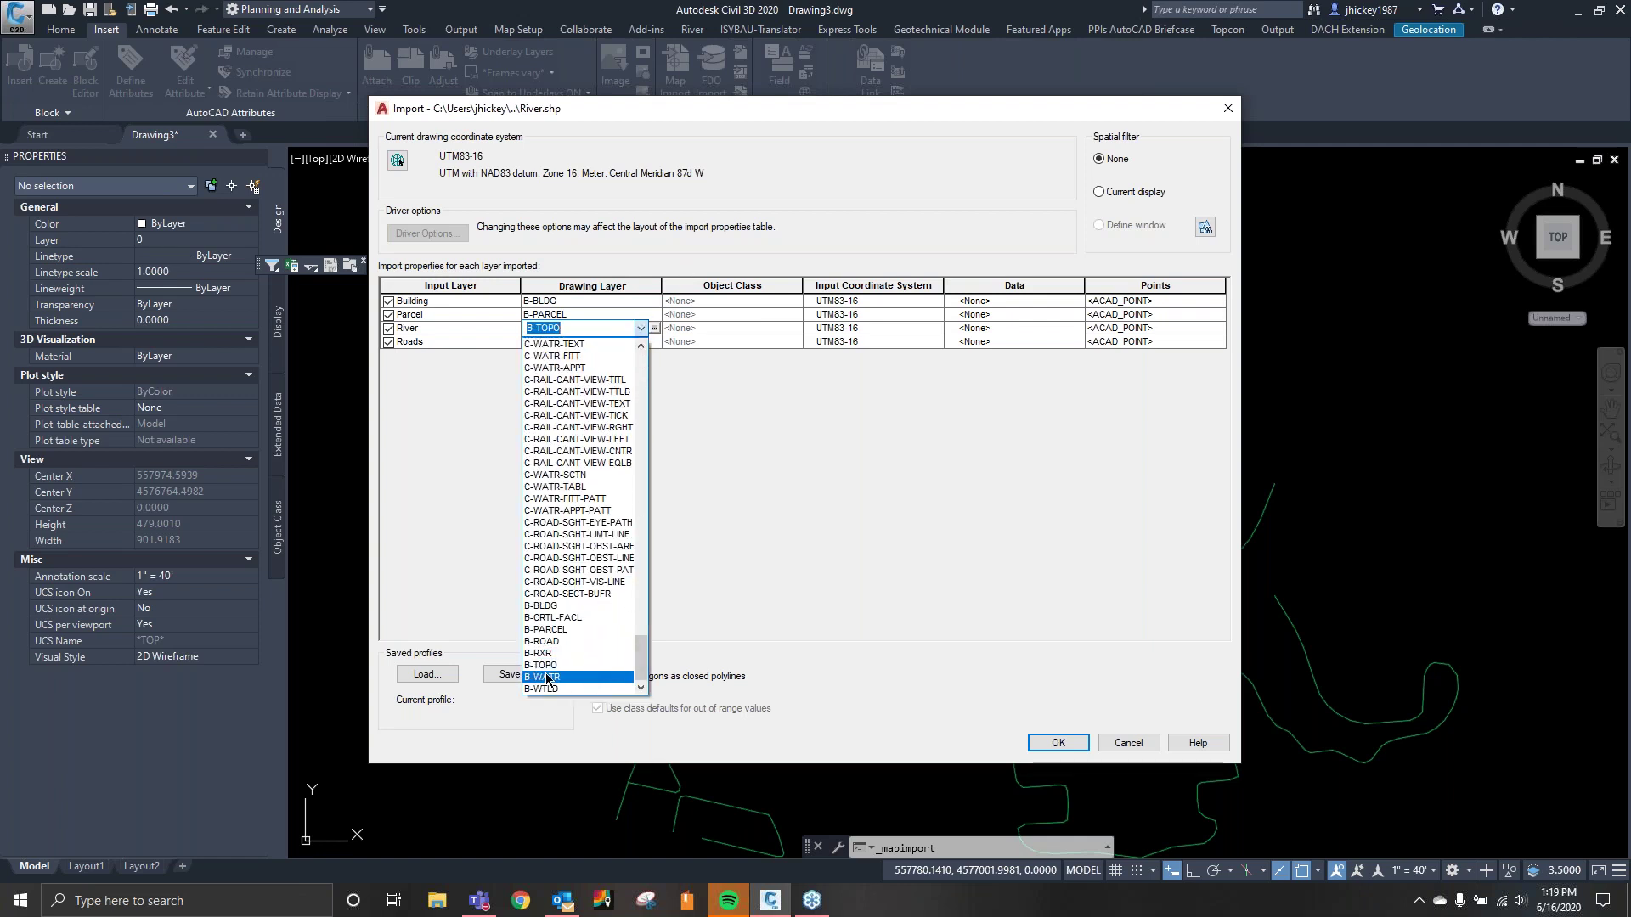
click(548, 677)
click(579, 343)
click(640, 342)
drag(642, 394, 639, 679)
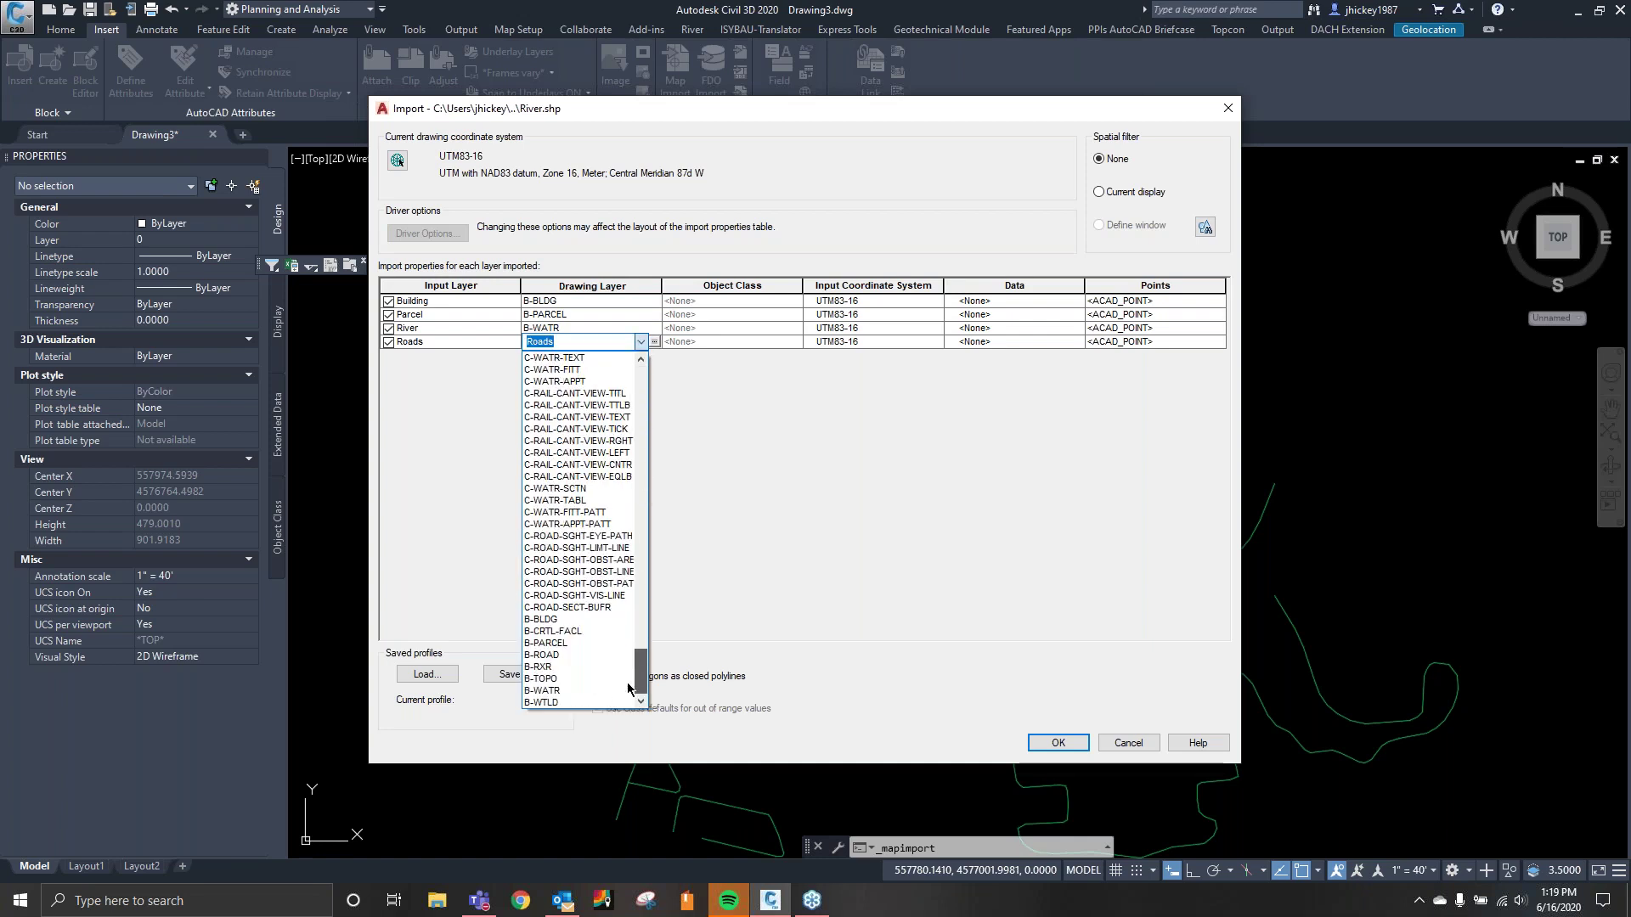
click(548, 655)
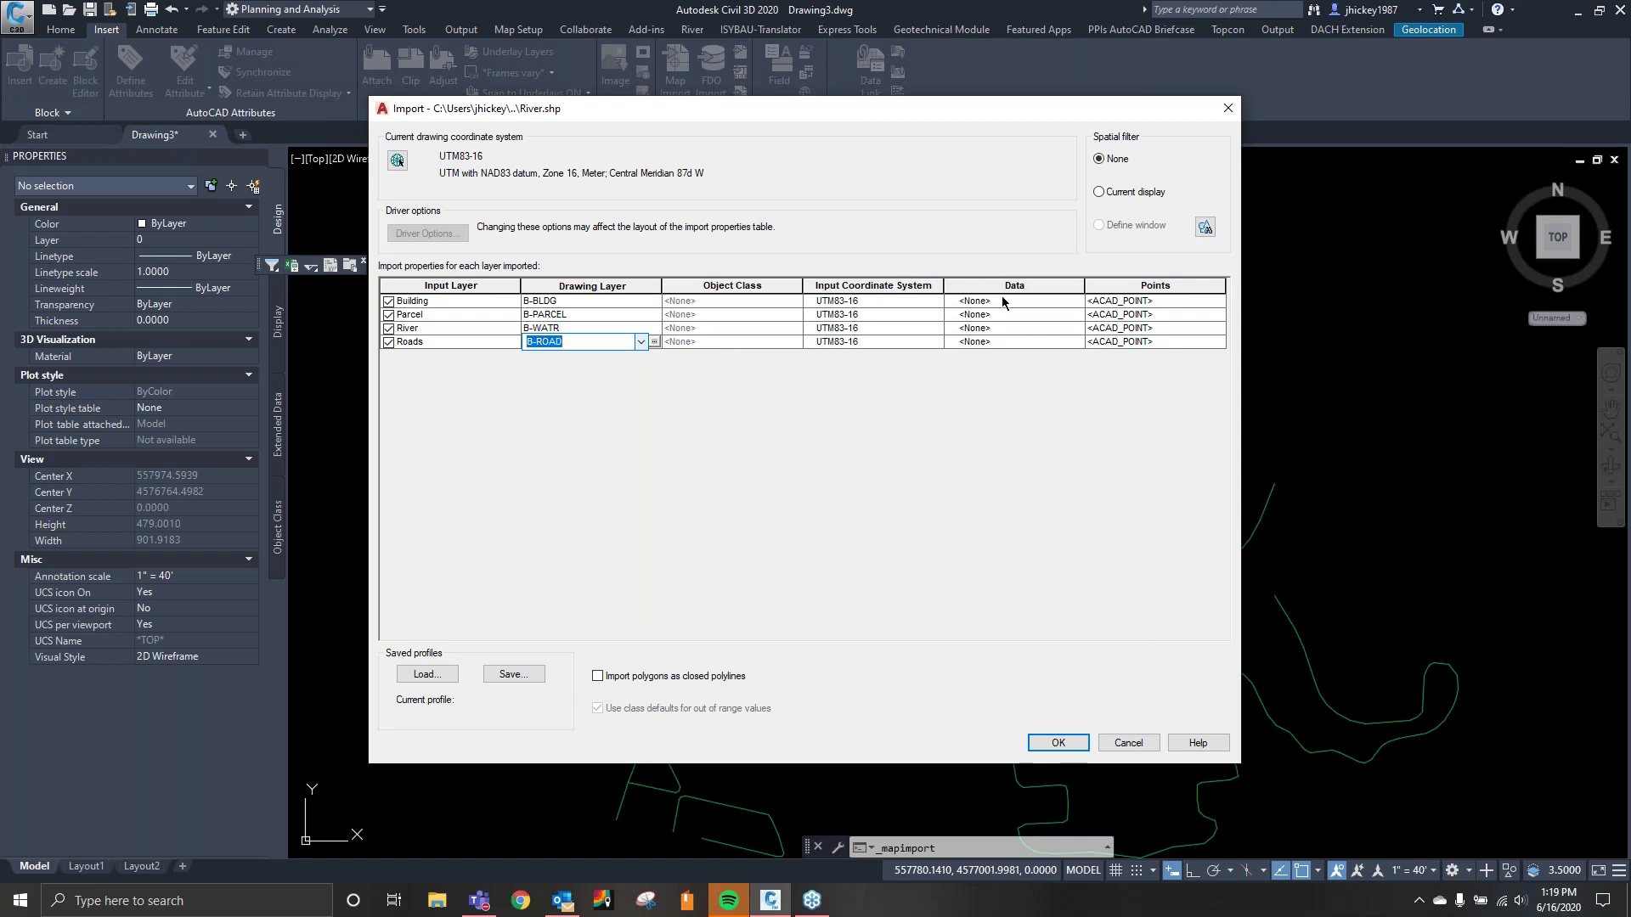
Set the Building layer's attributes to import as object data in the Building table, keeping all input fields mapped.
click(1073, 301)
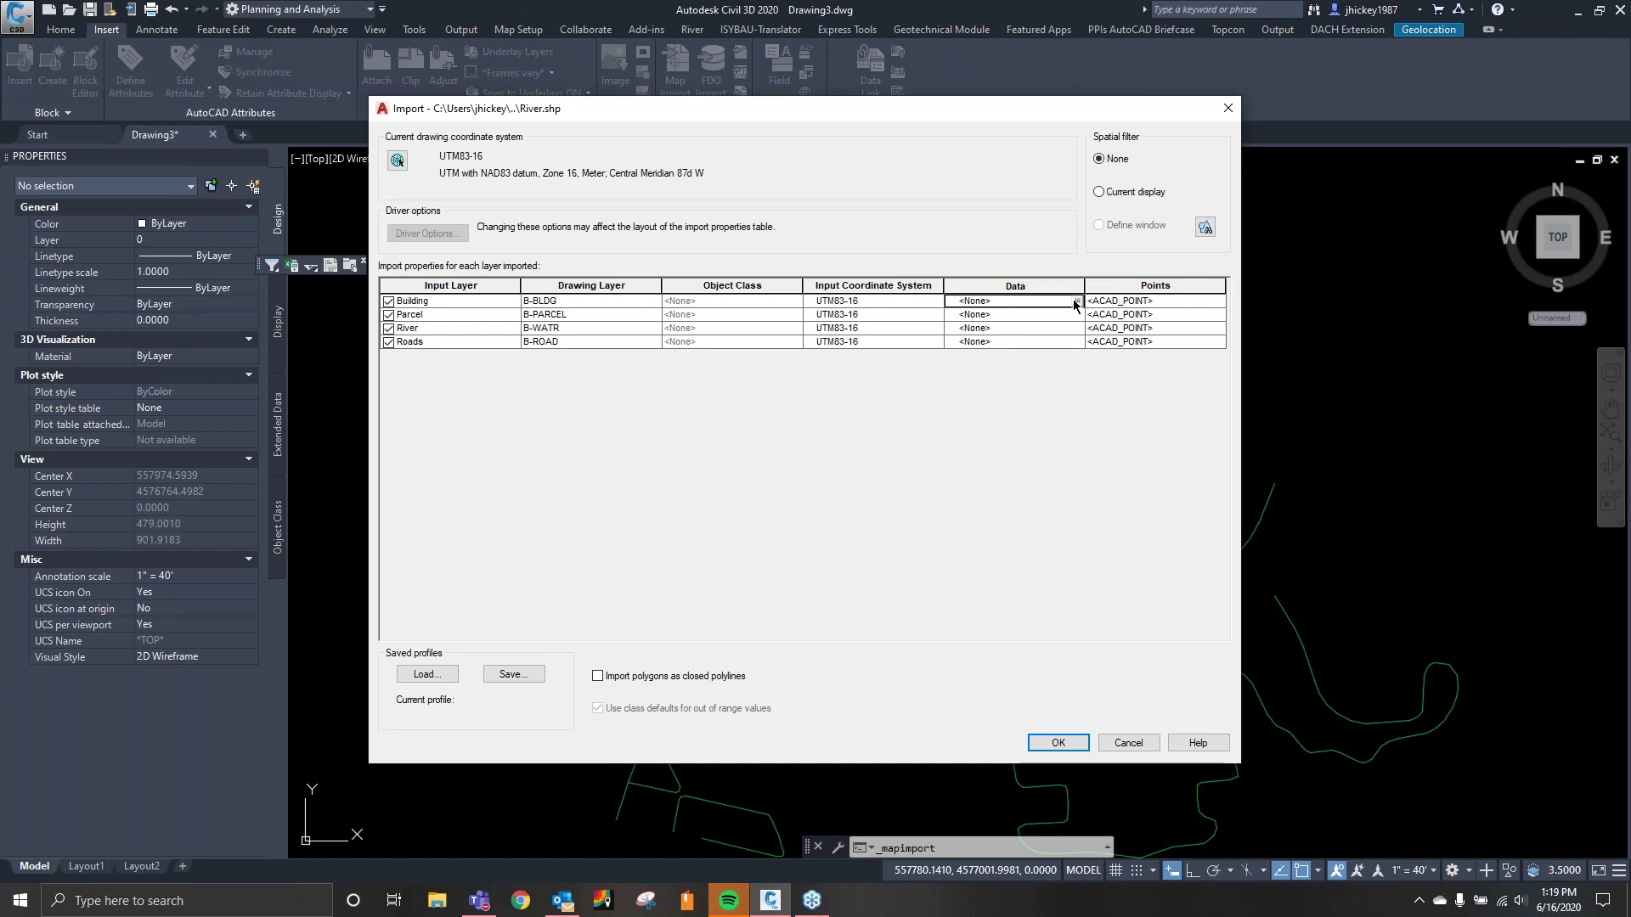
click(1076, 301)
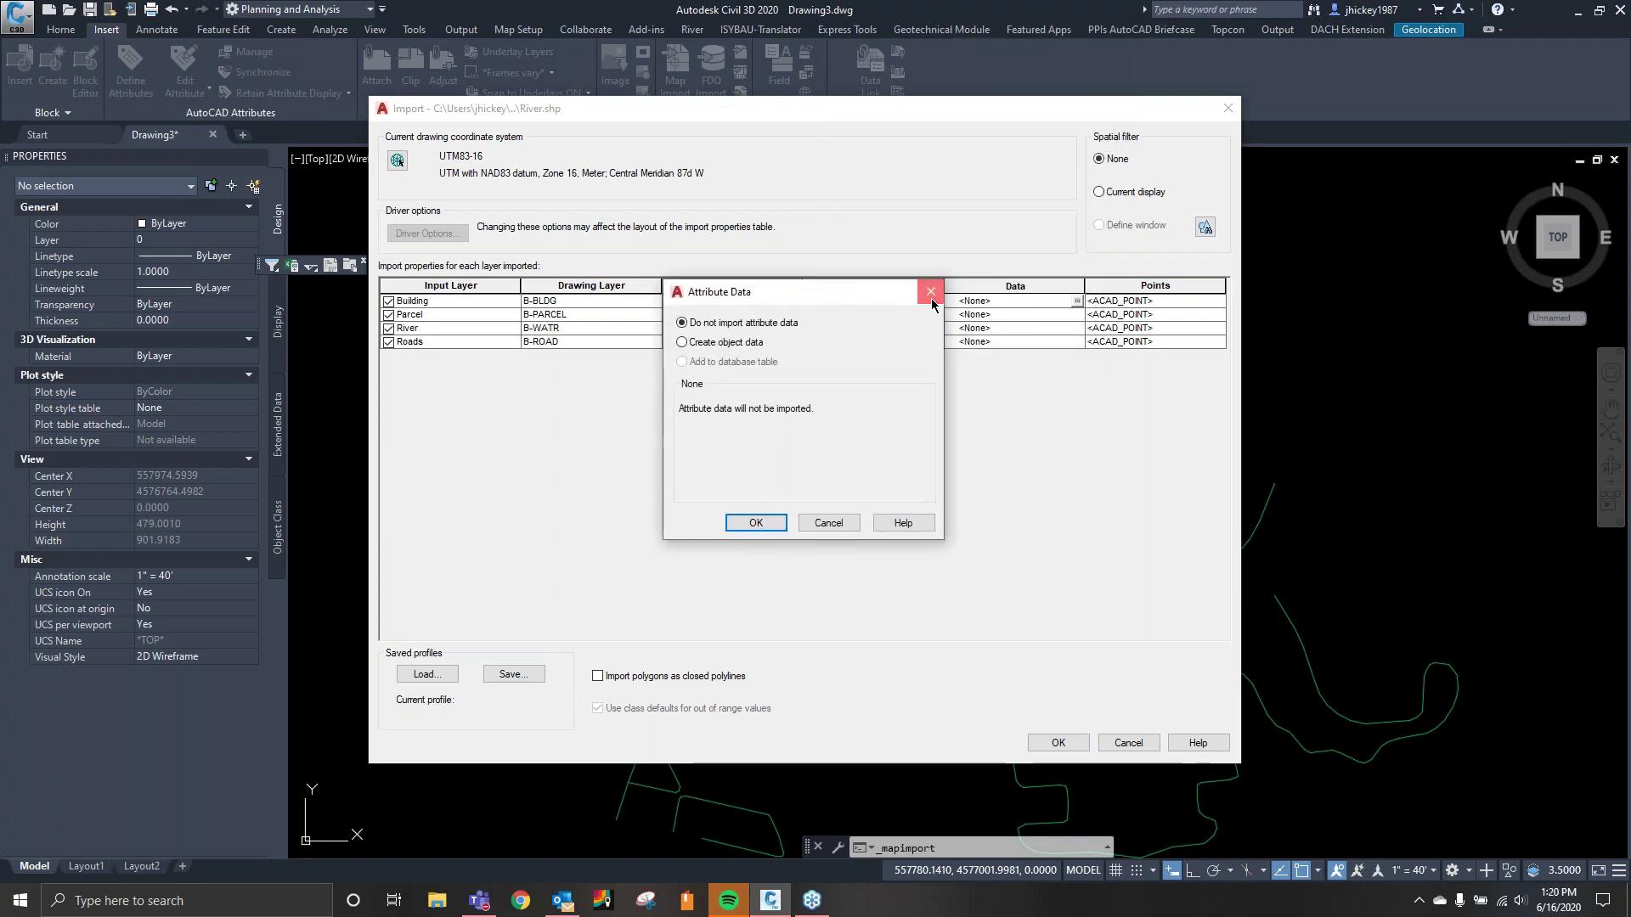
click(931, 292)
click(1075, 301)
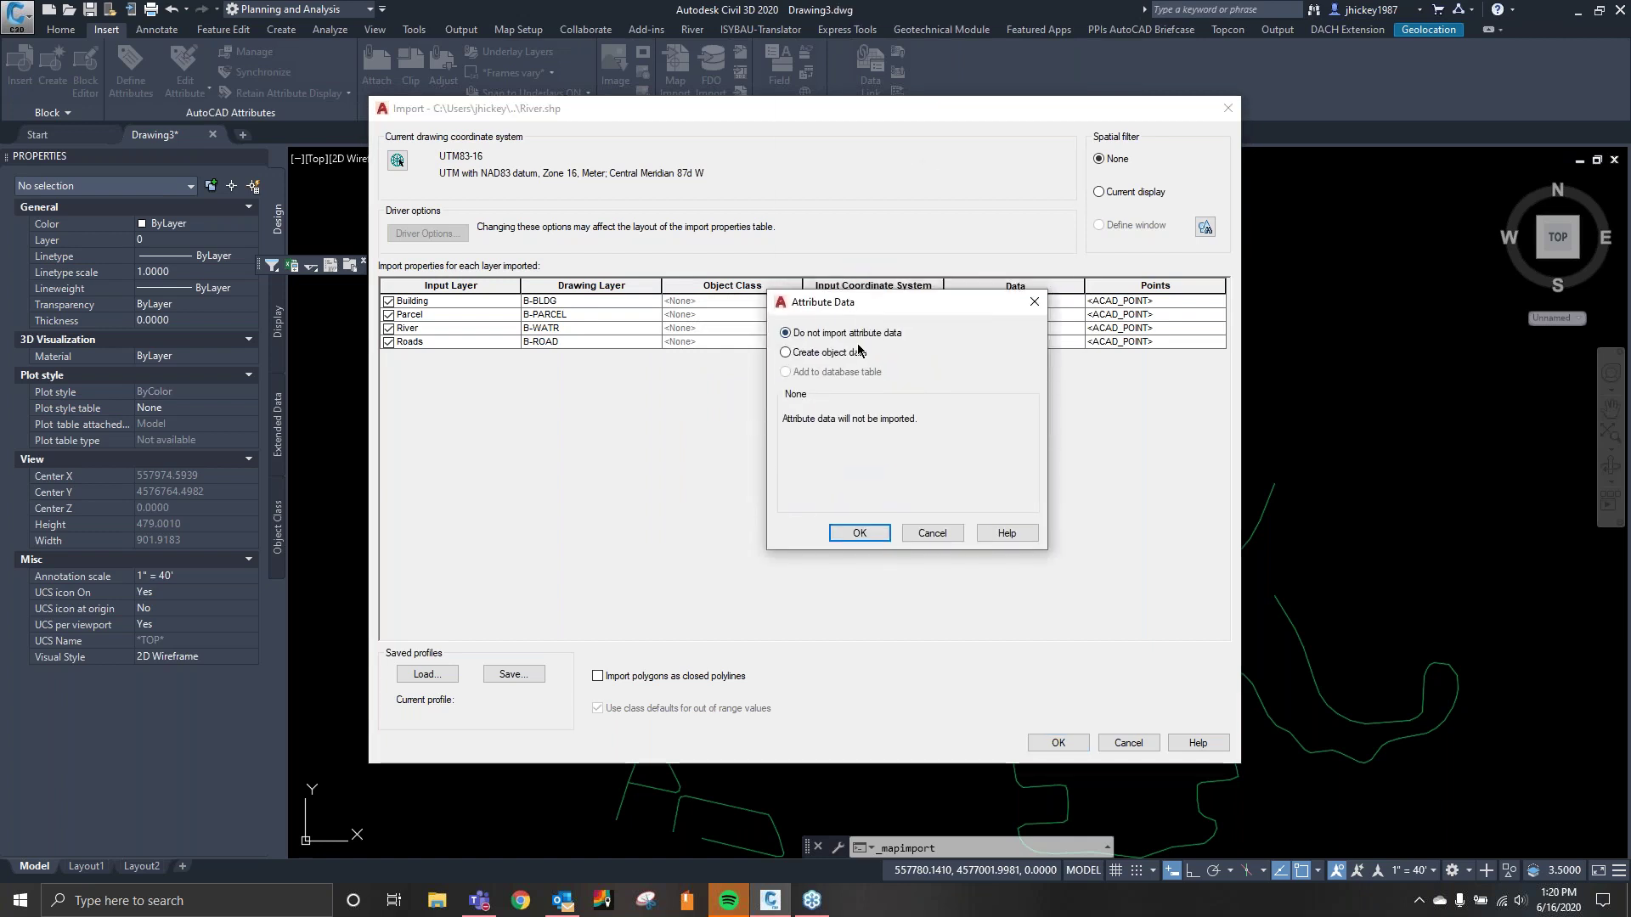
click(837, 354)
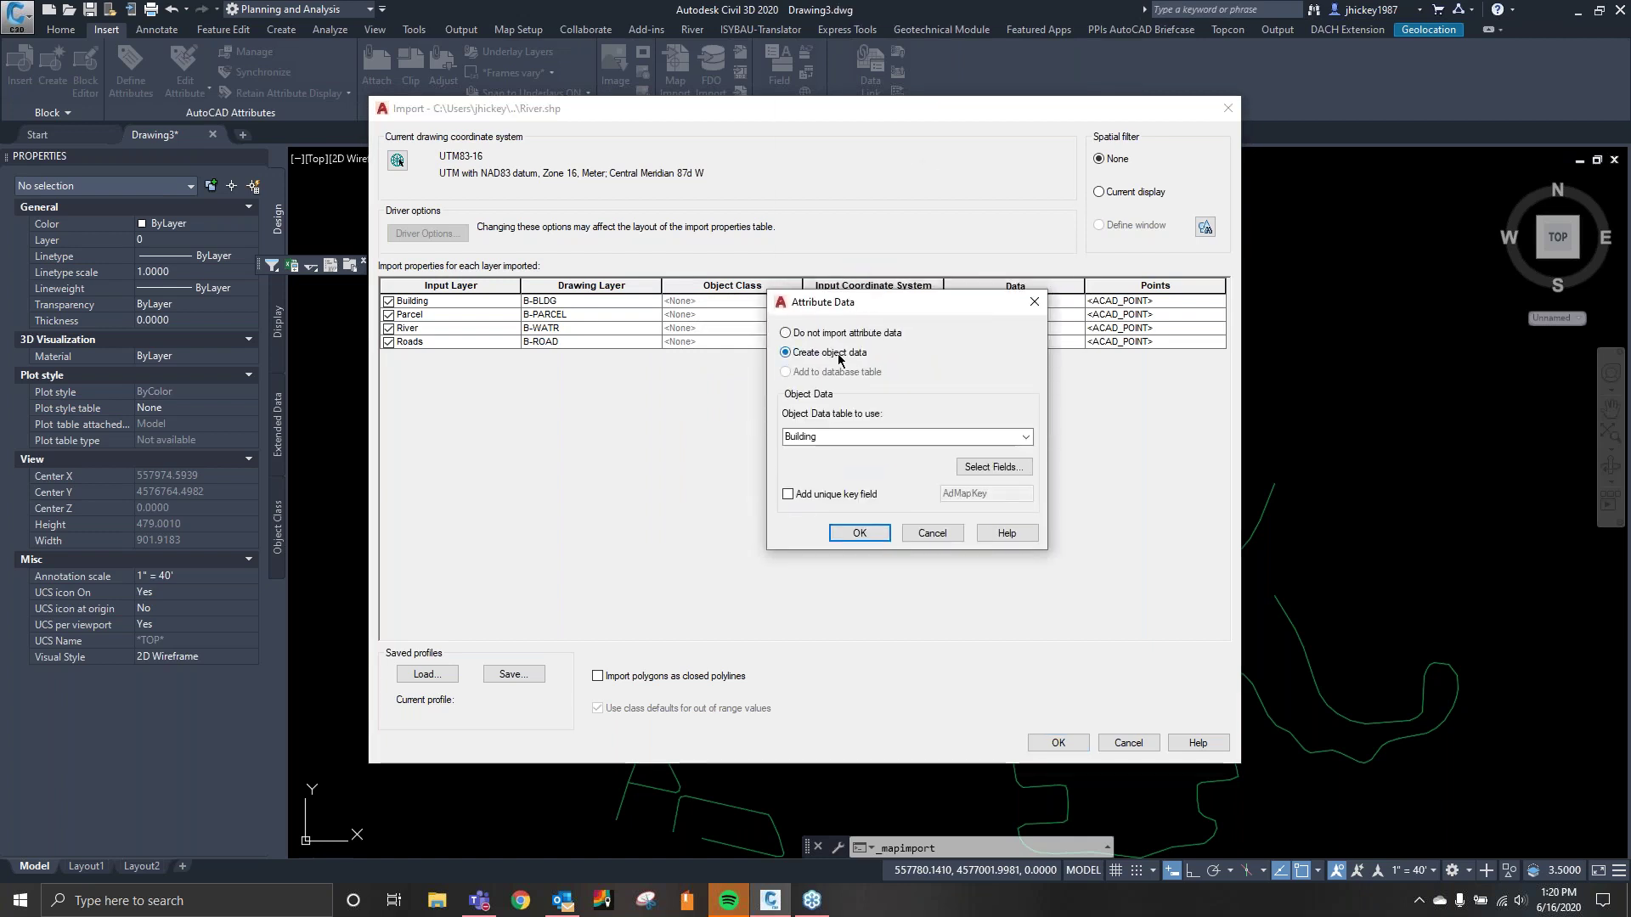
click(975, 474)
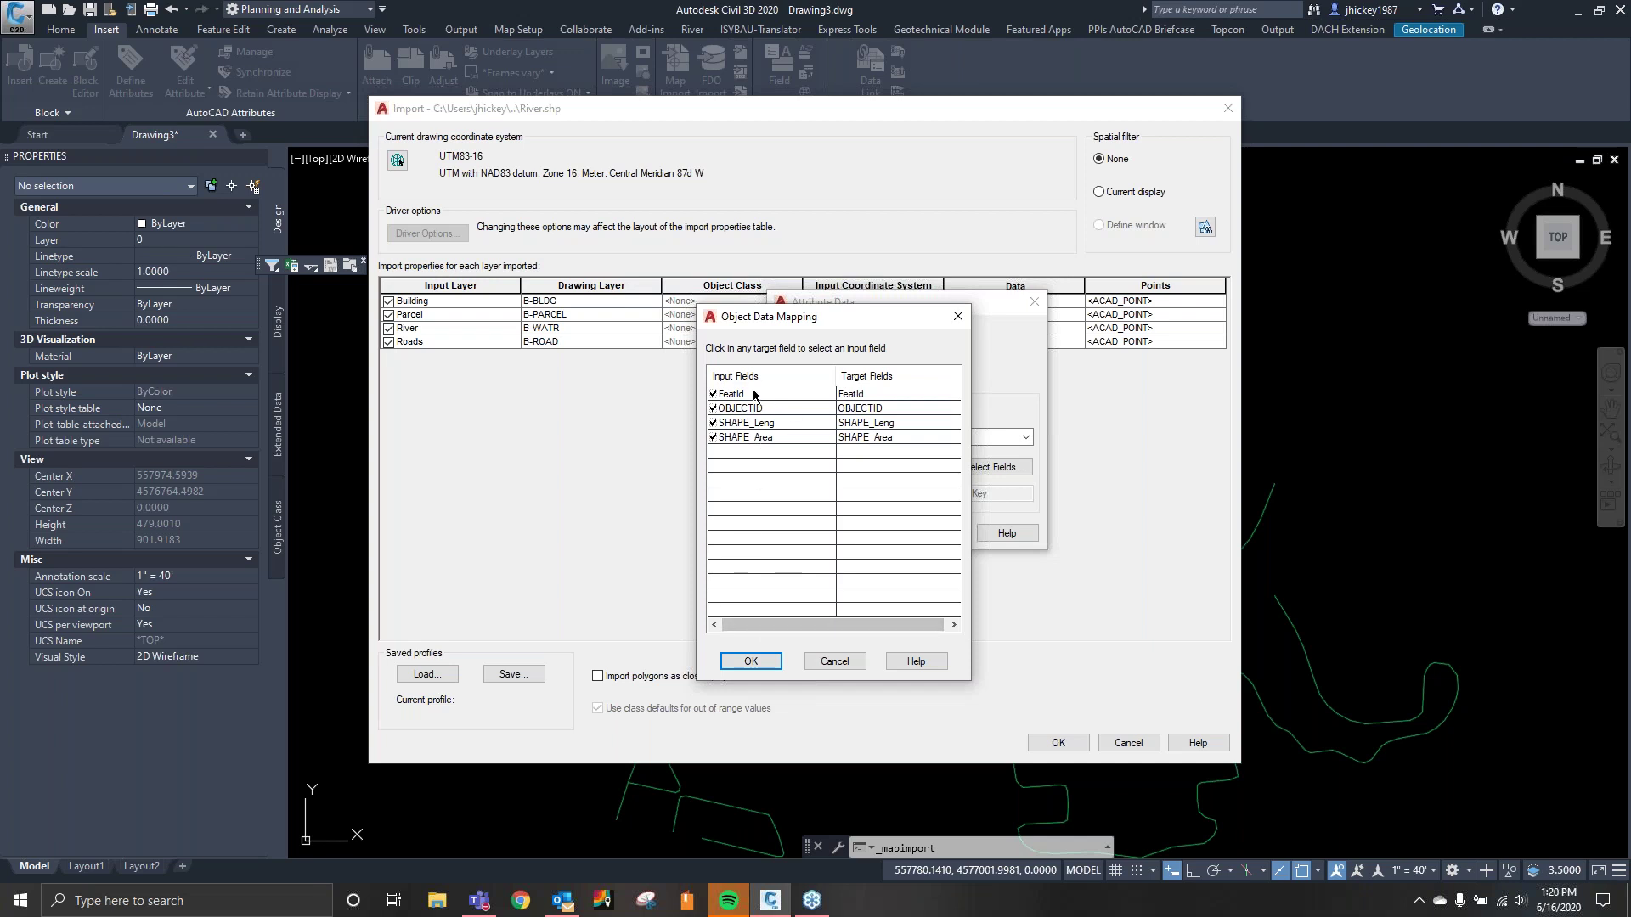
click(760, 669)
click(858, 533)
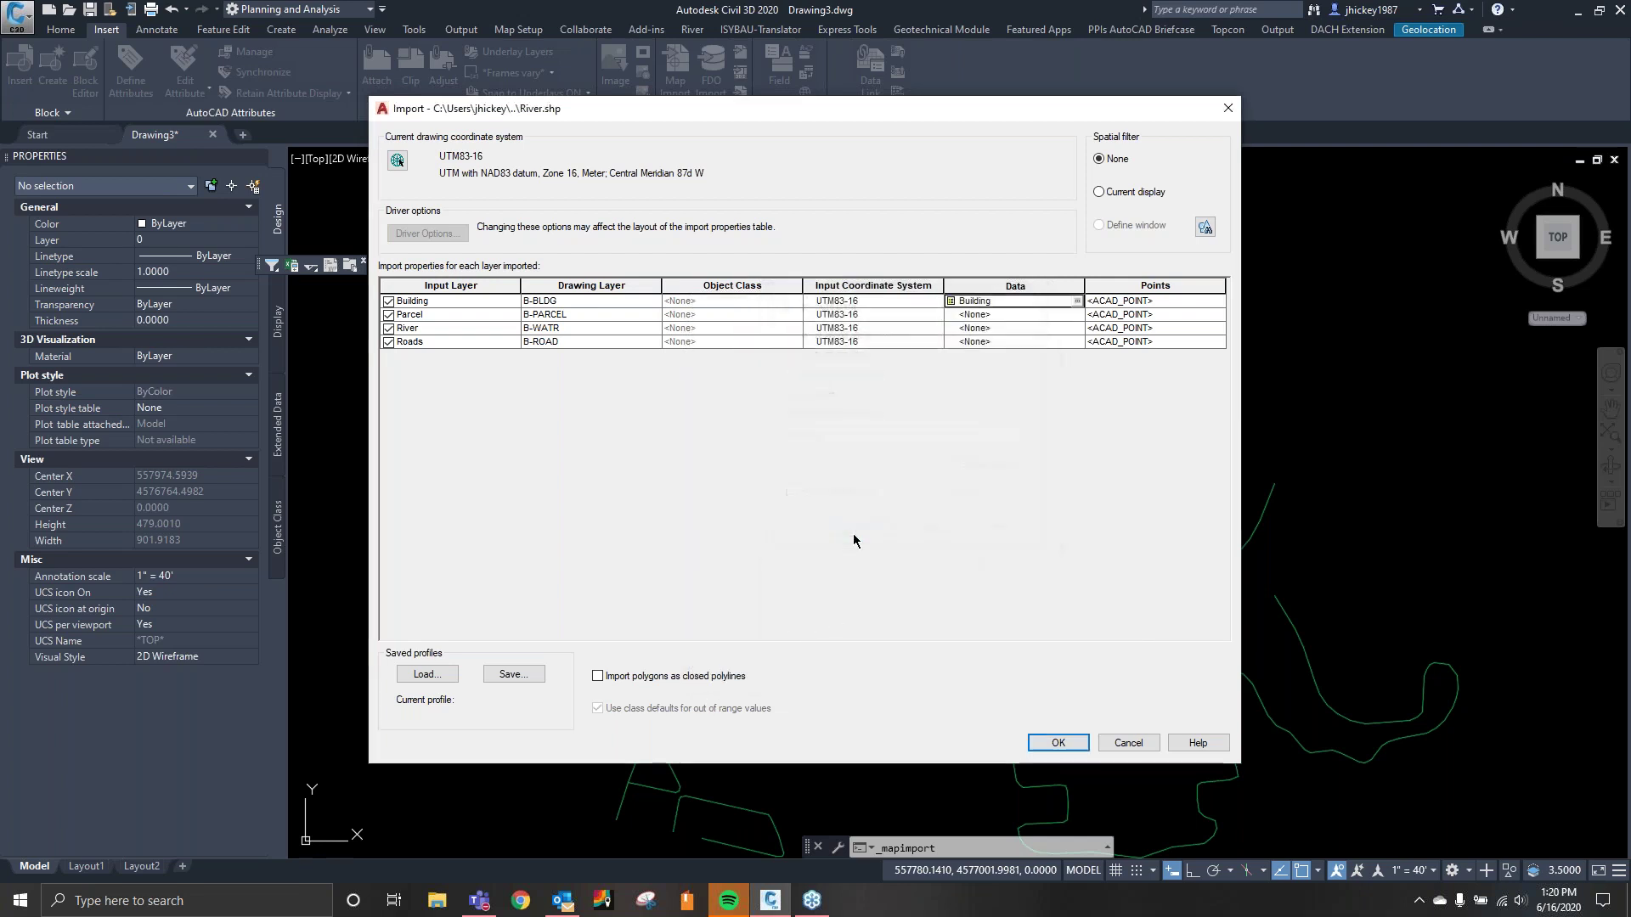
Set the Parcel, River and Roads layers' attributes to import as object data in their own tables.
click(1033, 314)
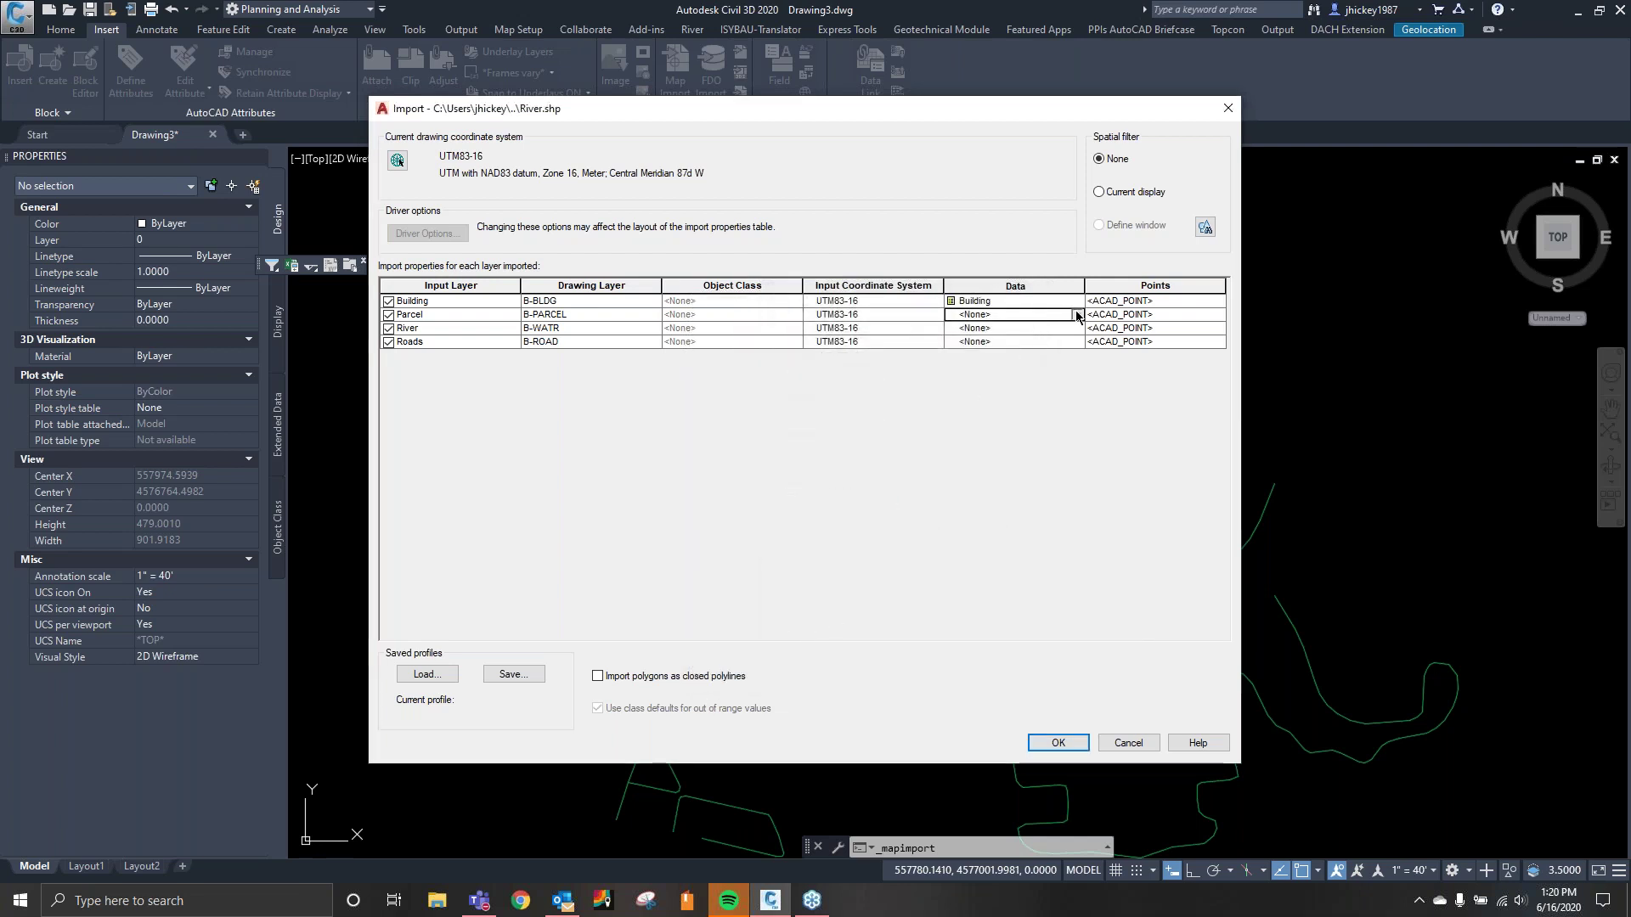
click(1078, 315)
click(833, 354)
click(863, 533)
click(1056, 328)
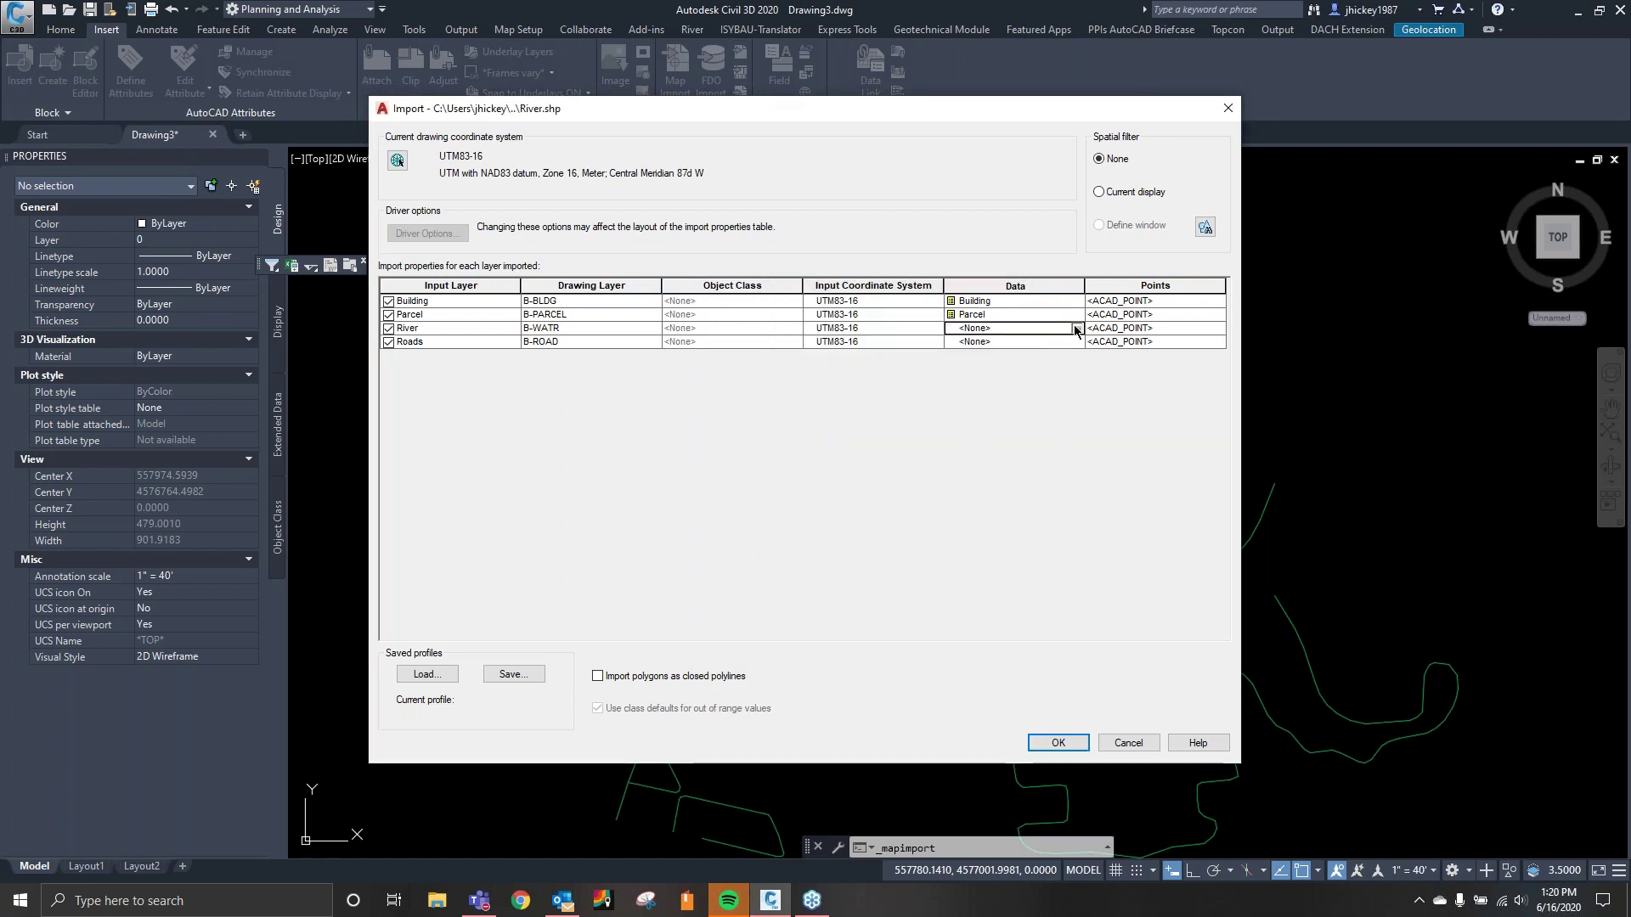
click(1077, 328)
click(821, 355)
click(859, 533)
click(1045, 341)
click(1077, 342)
click(849, 354)
click(859, 532)
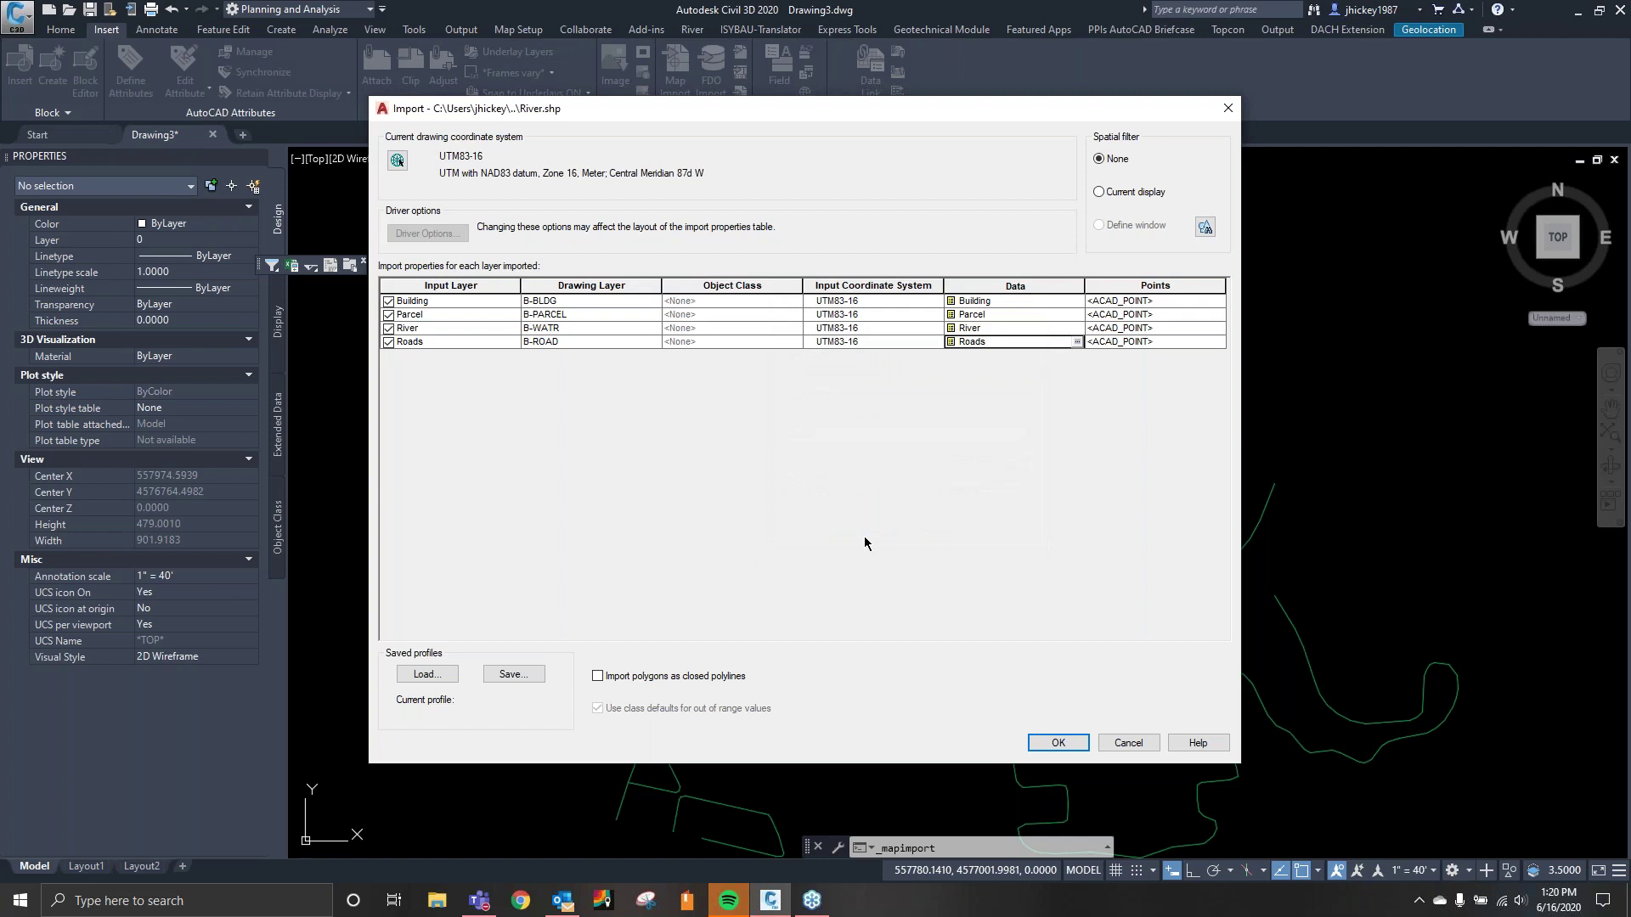
Look through the point block choices available for the Building layer in the import properties.
click(1126, 302)
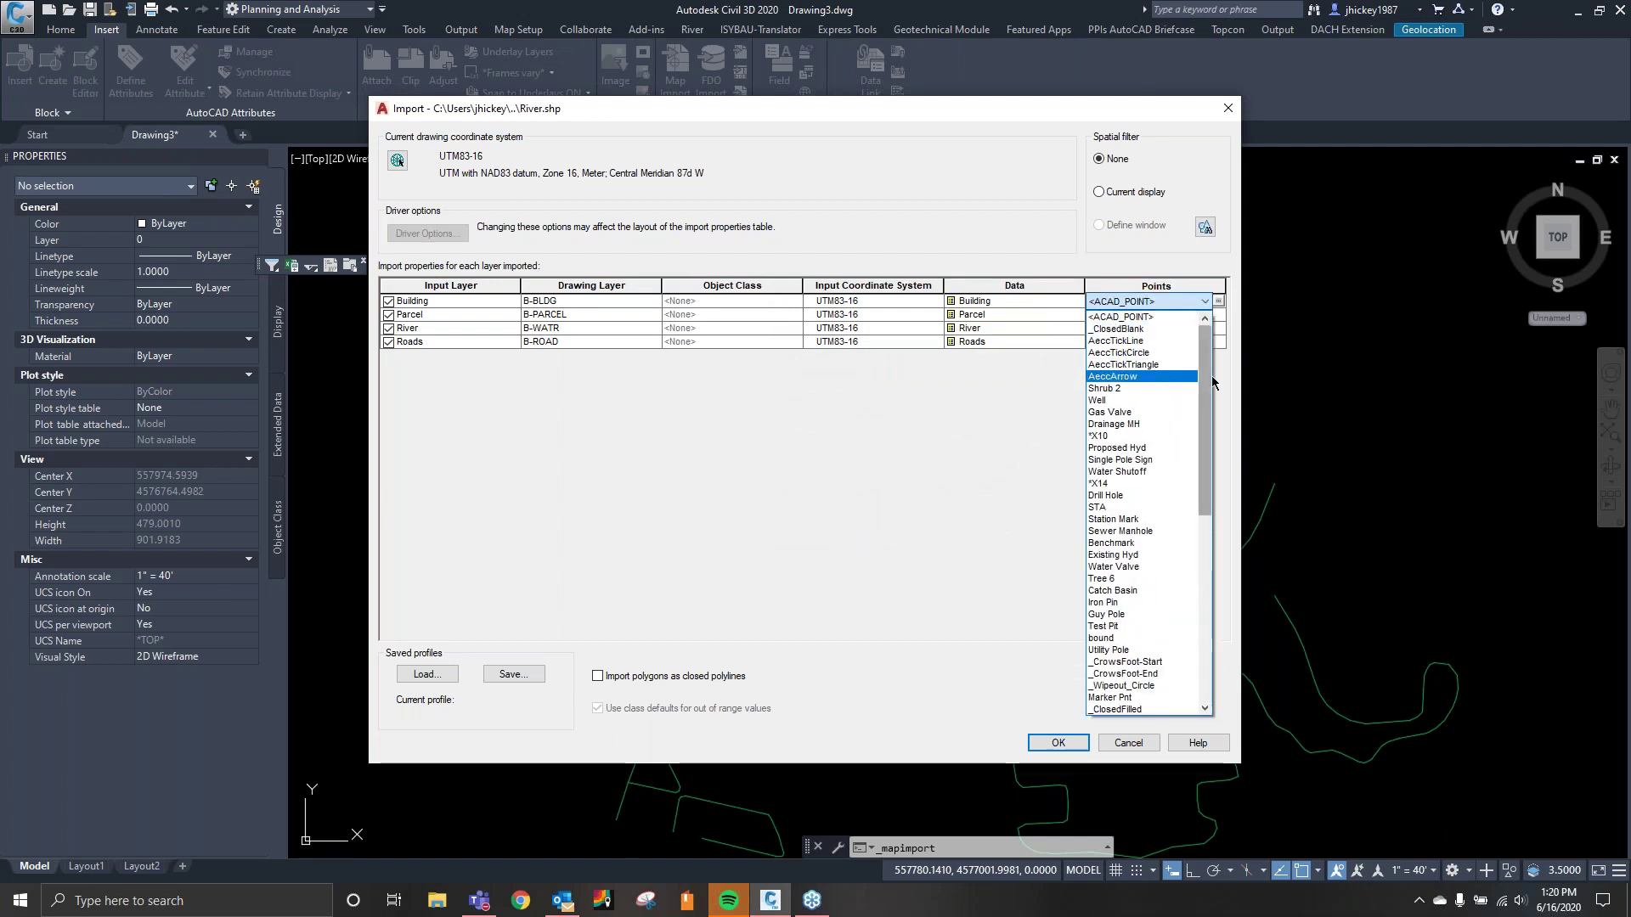
drag(1208, 459, 1205, 578)
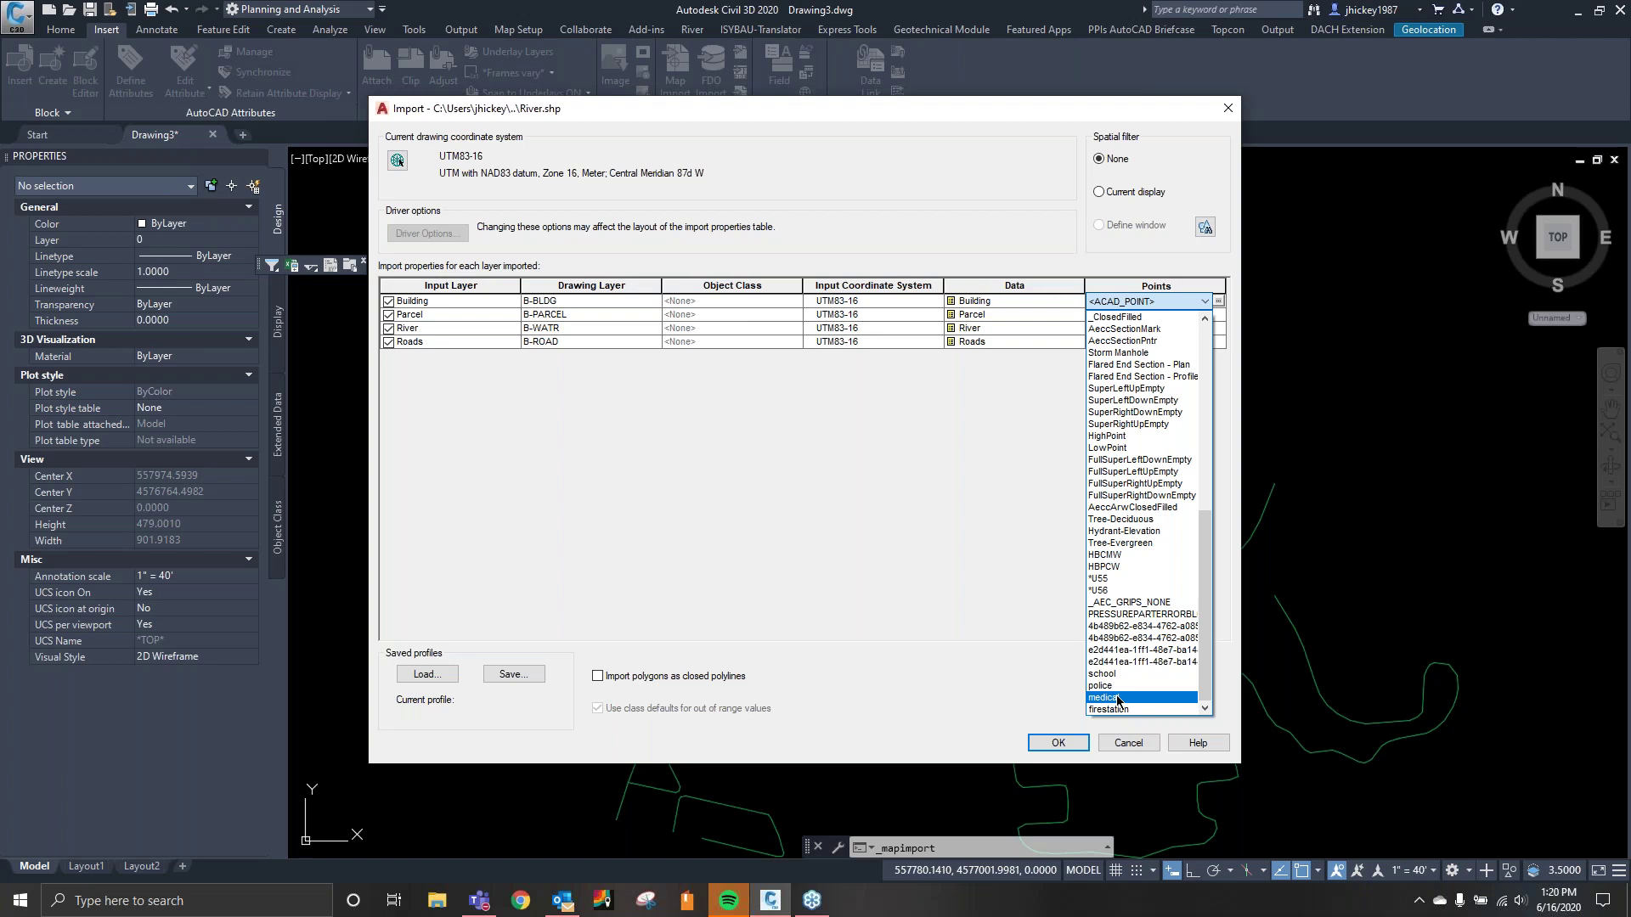
click(894, 595)
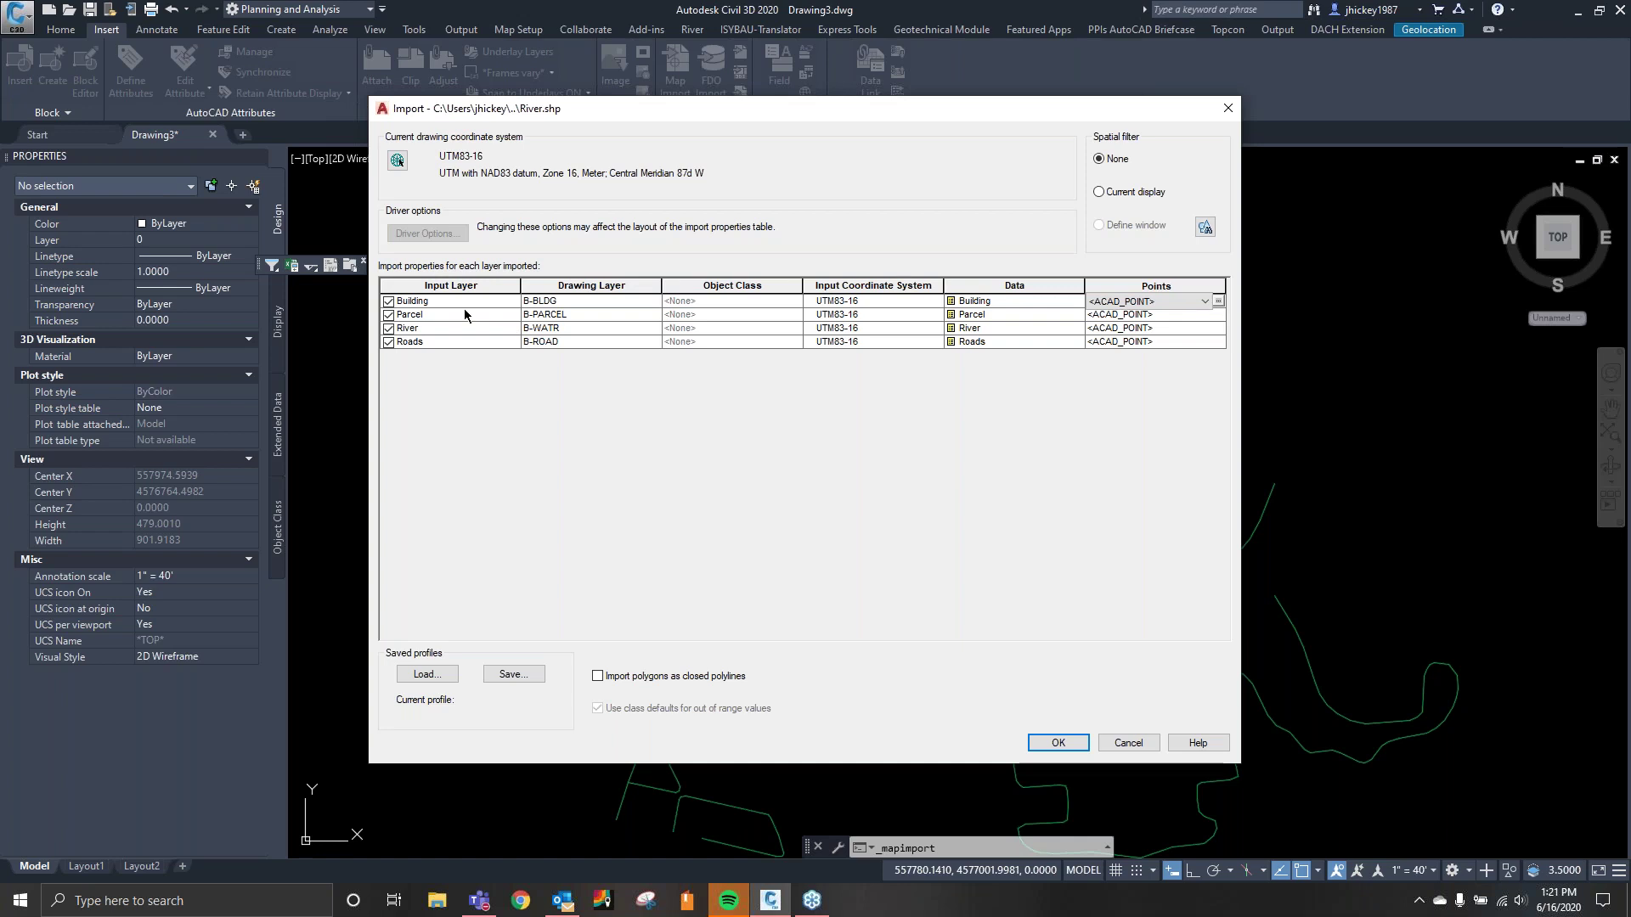
Save the import settings over the existing profile test.ipf in the Shapefiles folder and close the import settings without importing.
click(514, 675)
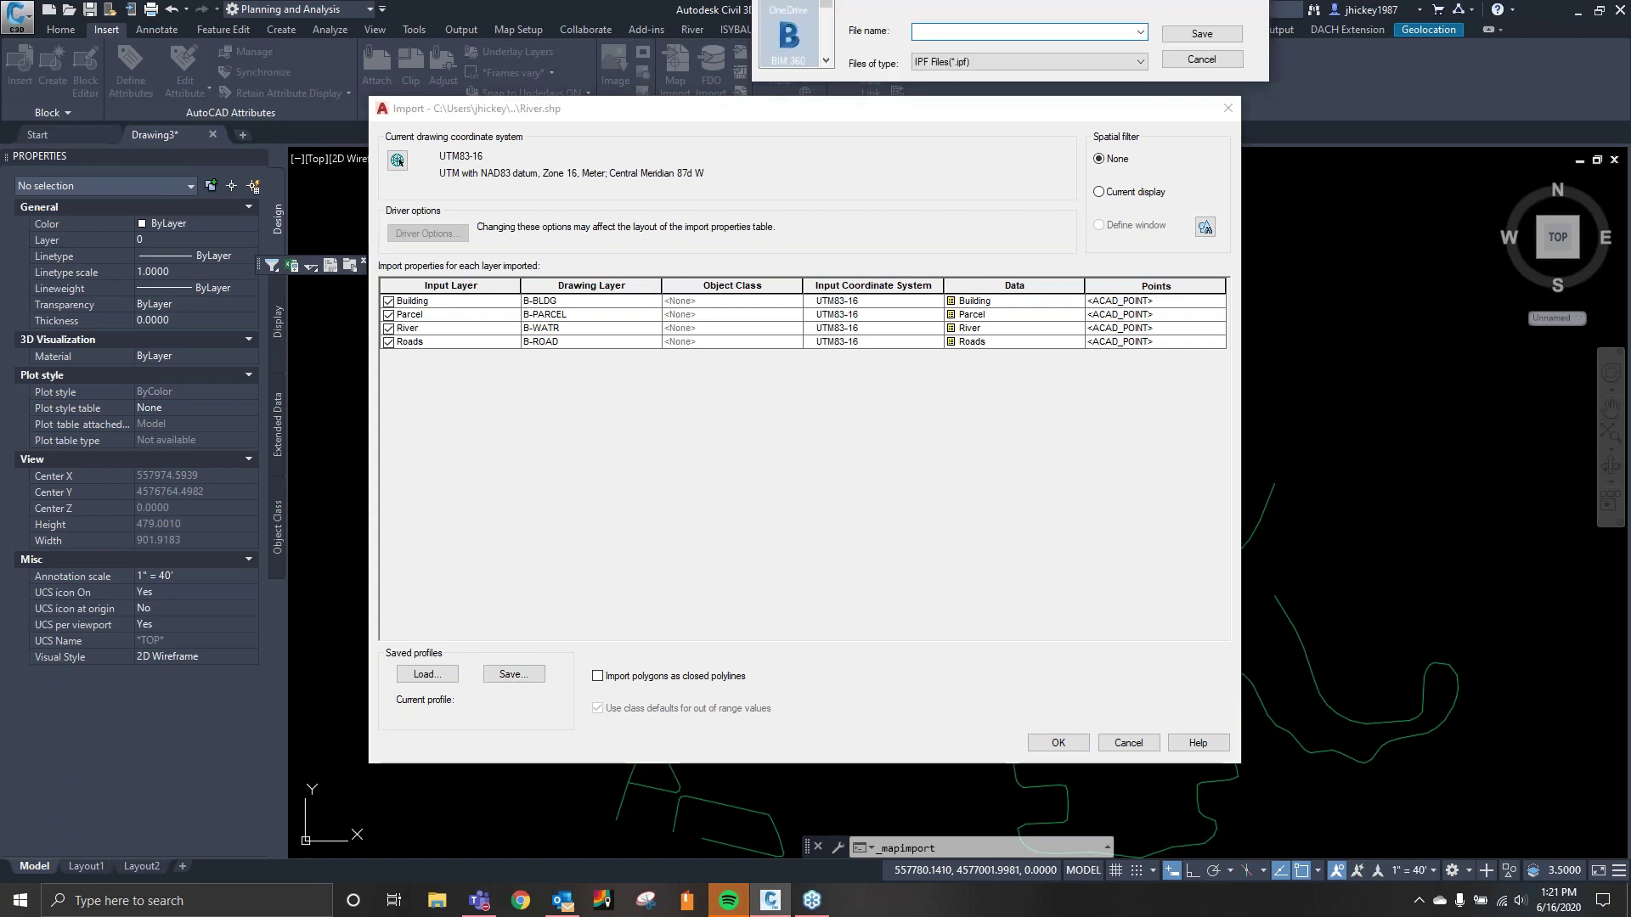
click(867, 448)
click(1166, 646)
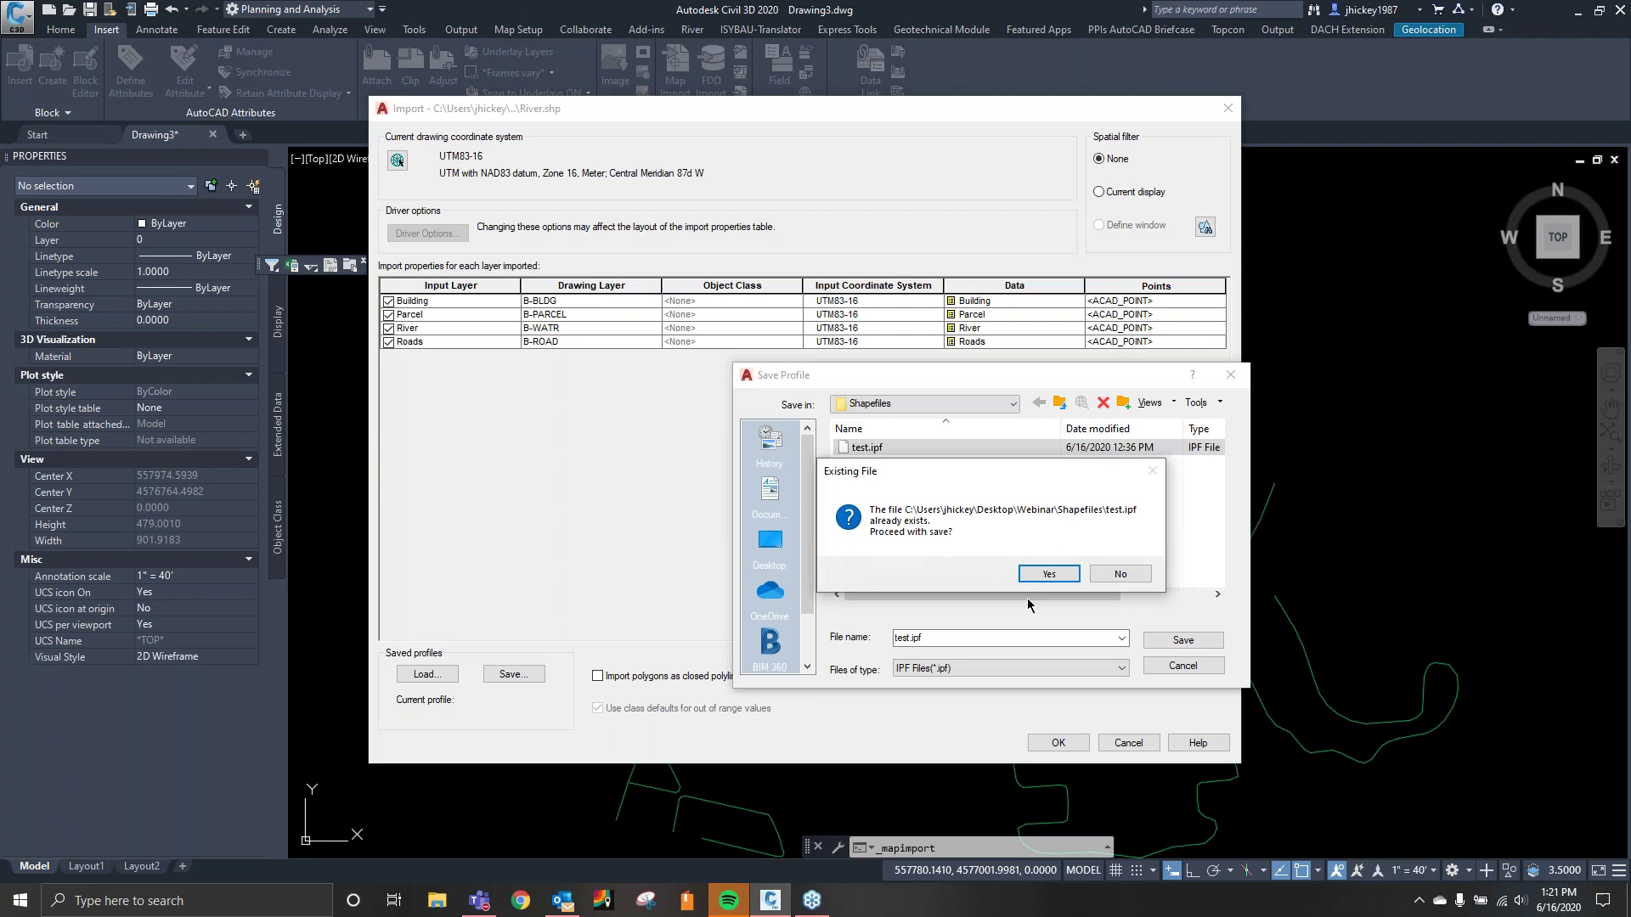
click(1035, 585)
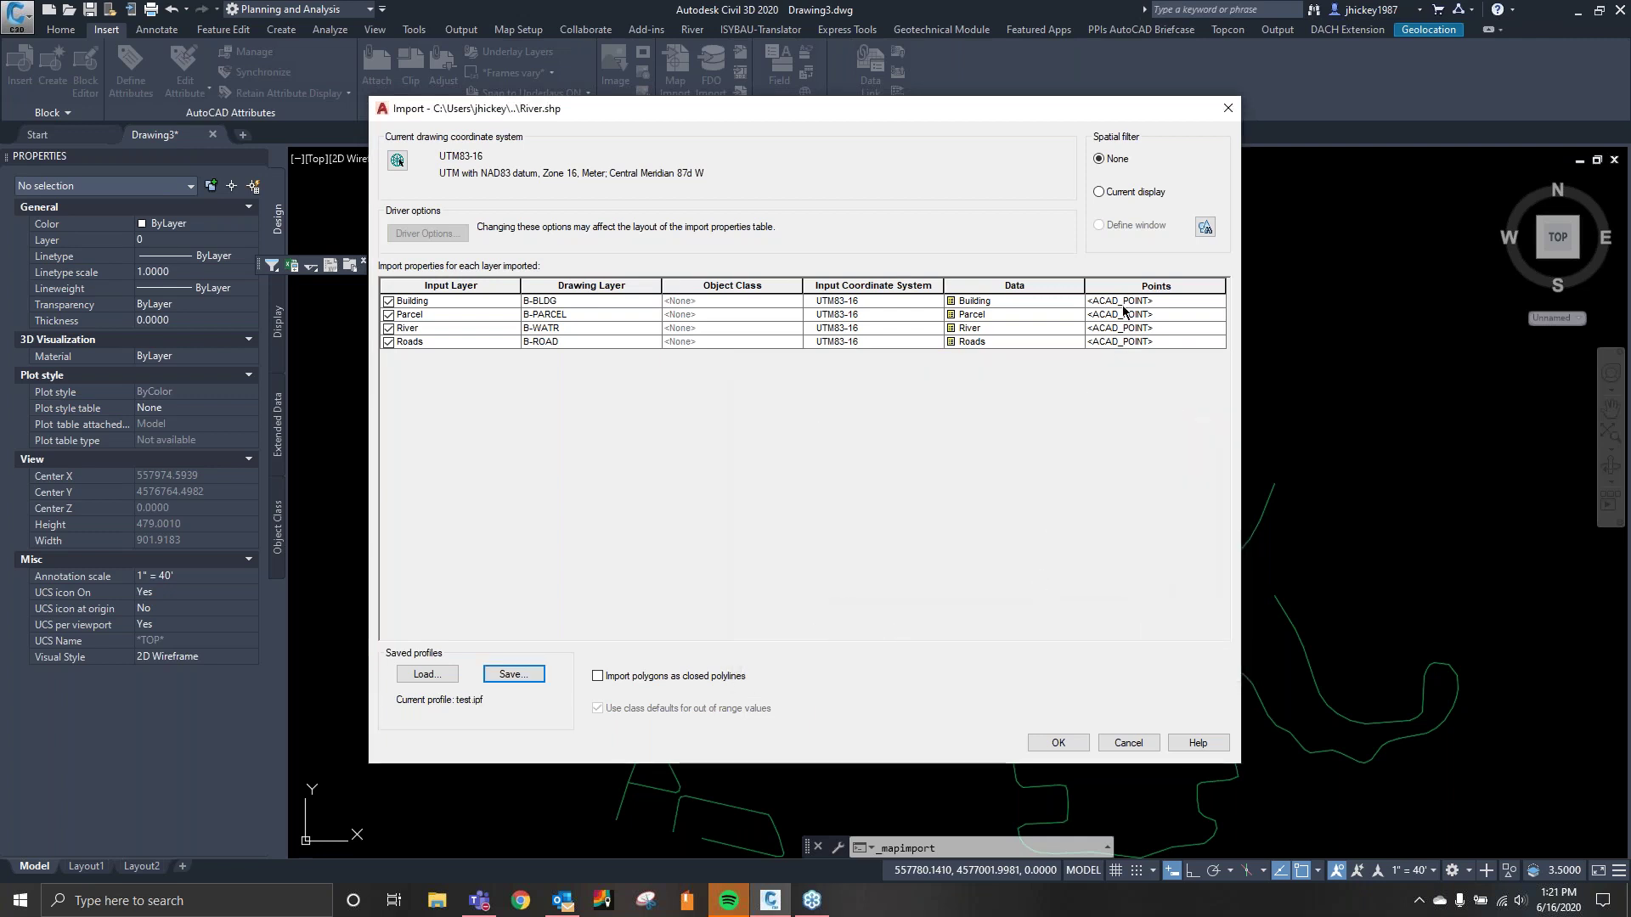
click(1226, 109)
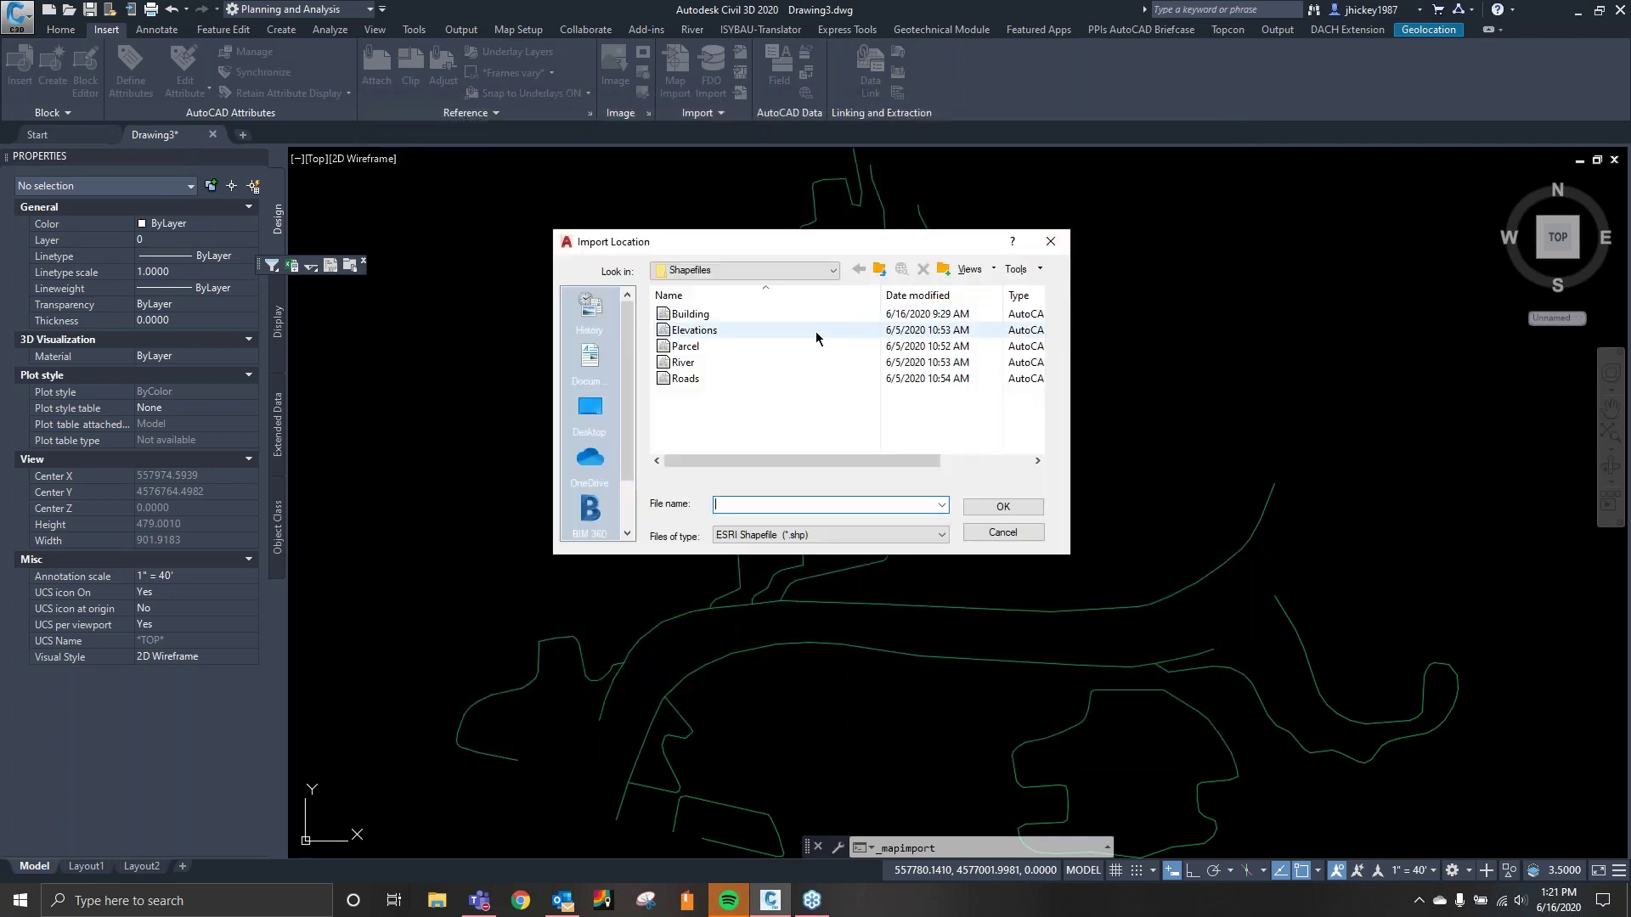
Choose the Building, Parcel, River and Roads shapefiles together as the files for a fresh map import.
click(763, 315)
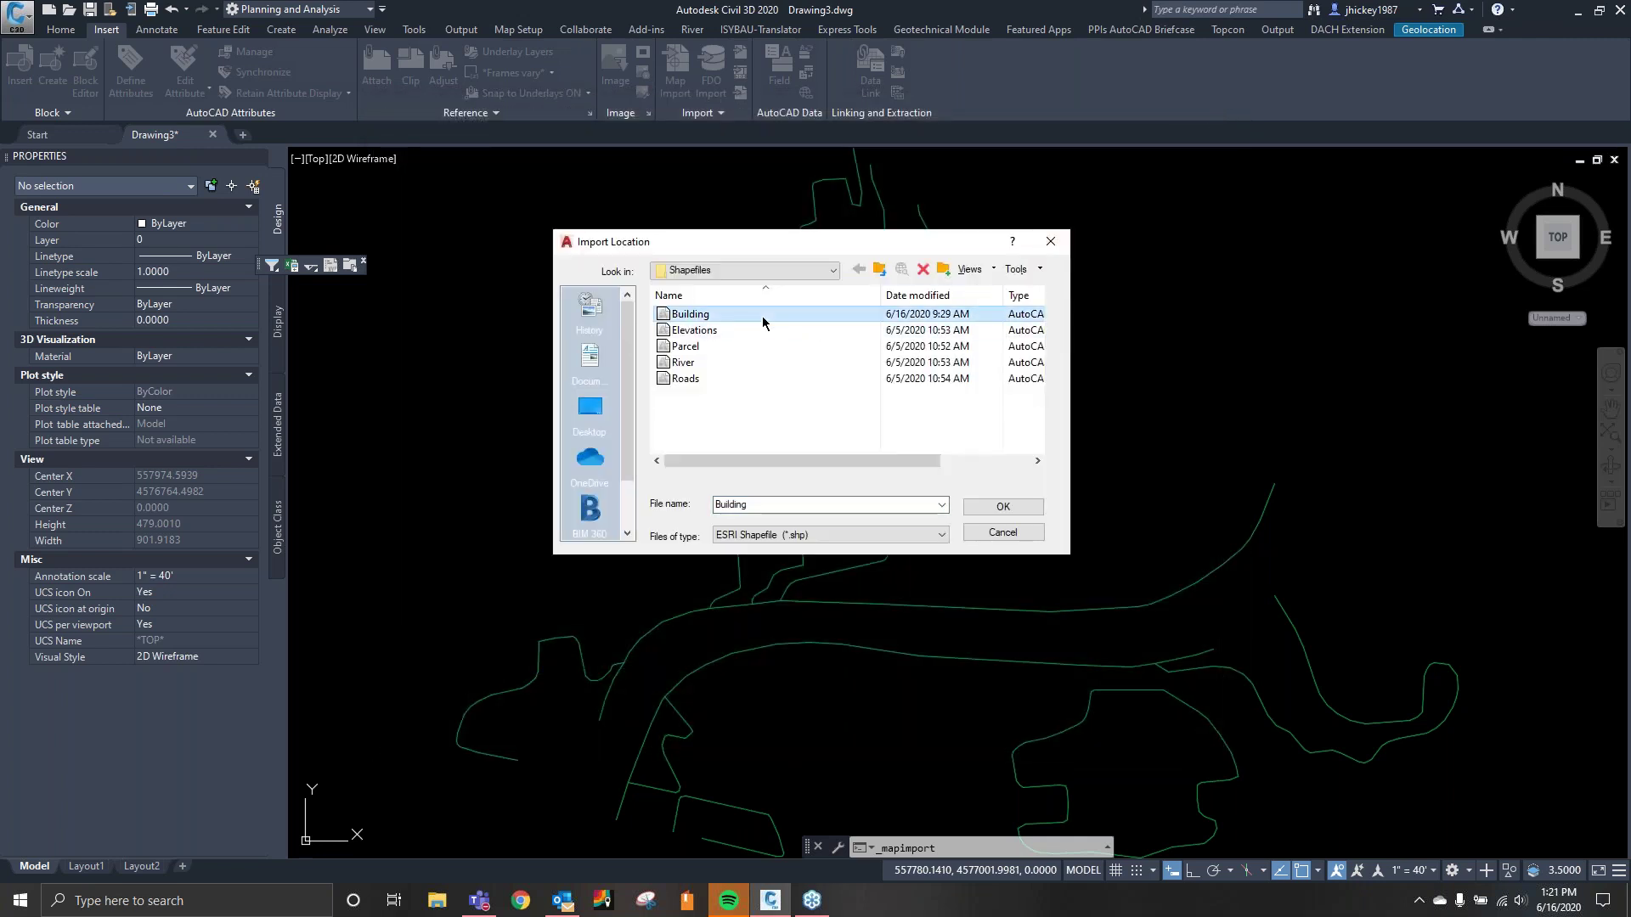
ctrl+click(685, 347)
ctrl+click(685, 362)
ctrl+click(685, 379)
click(983, 508)
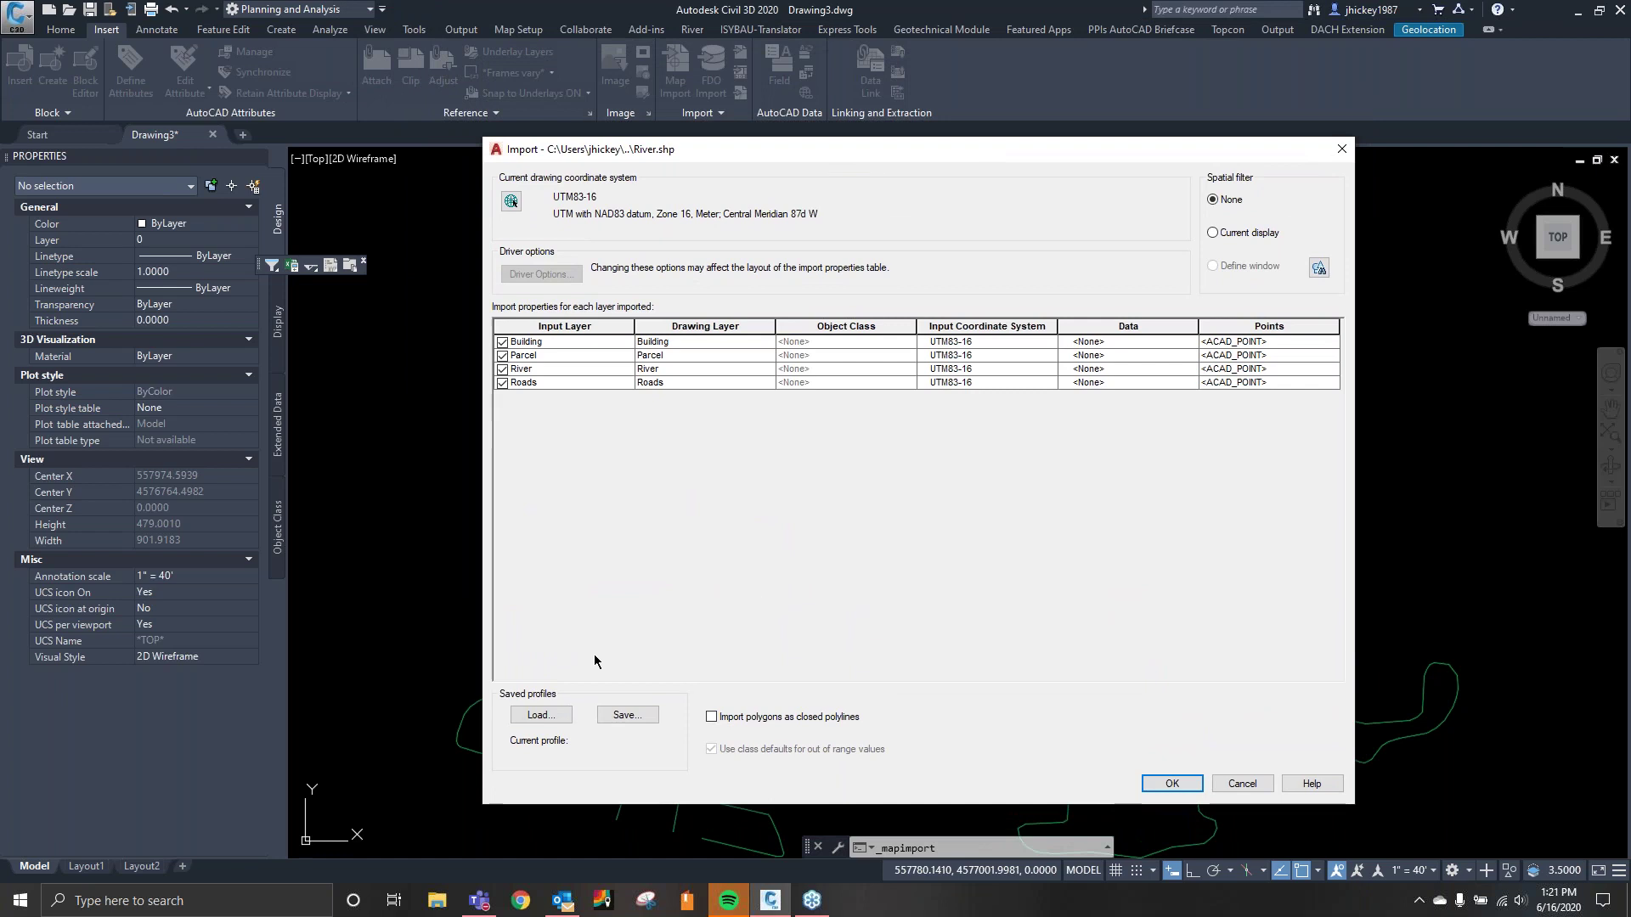
Load the saved import profile test.ipf to restore the drawing layer and object data assignments.
click(533, 718)
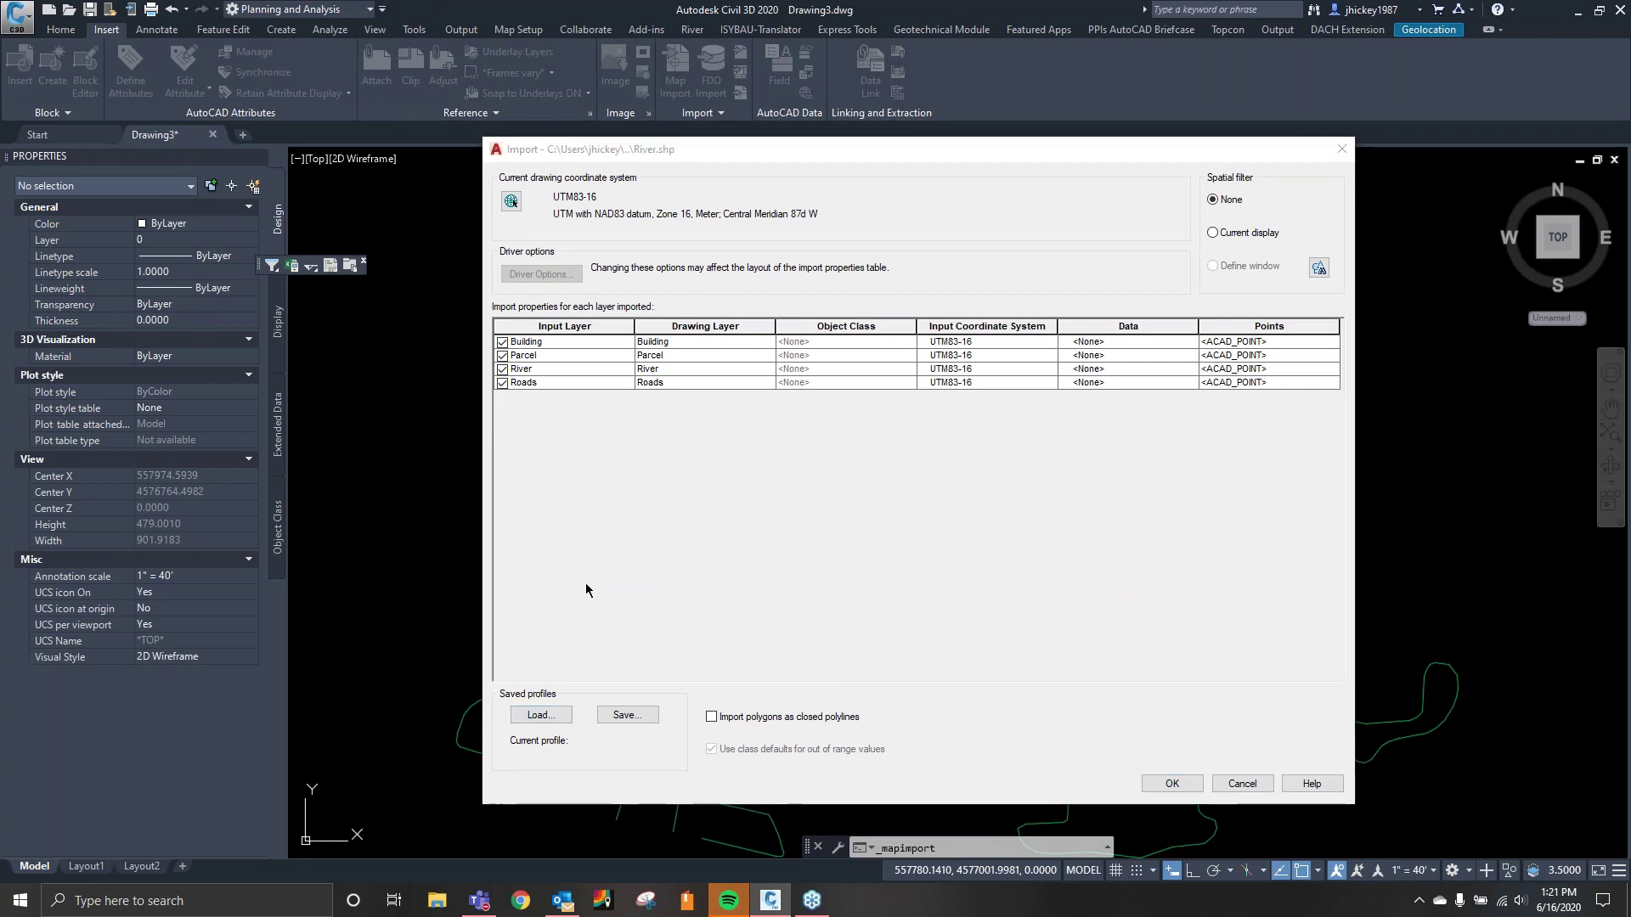
click(829, 381)
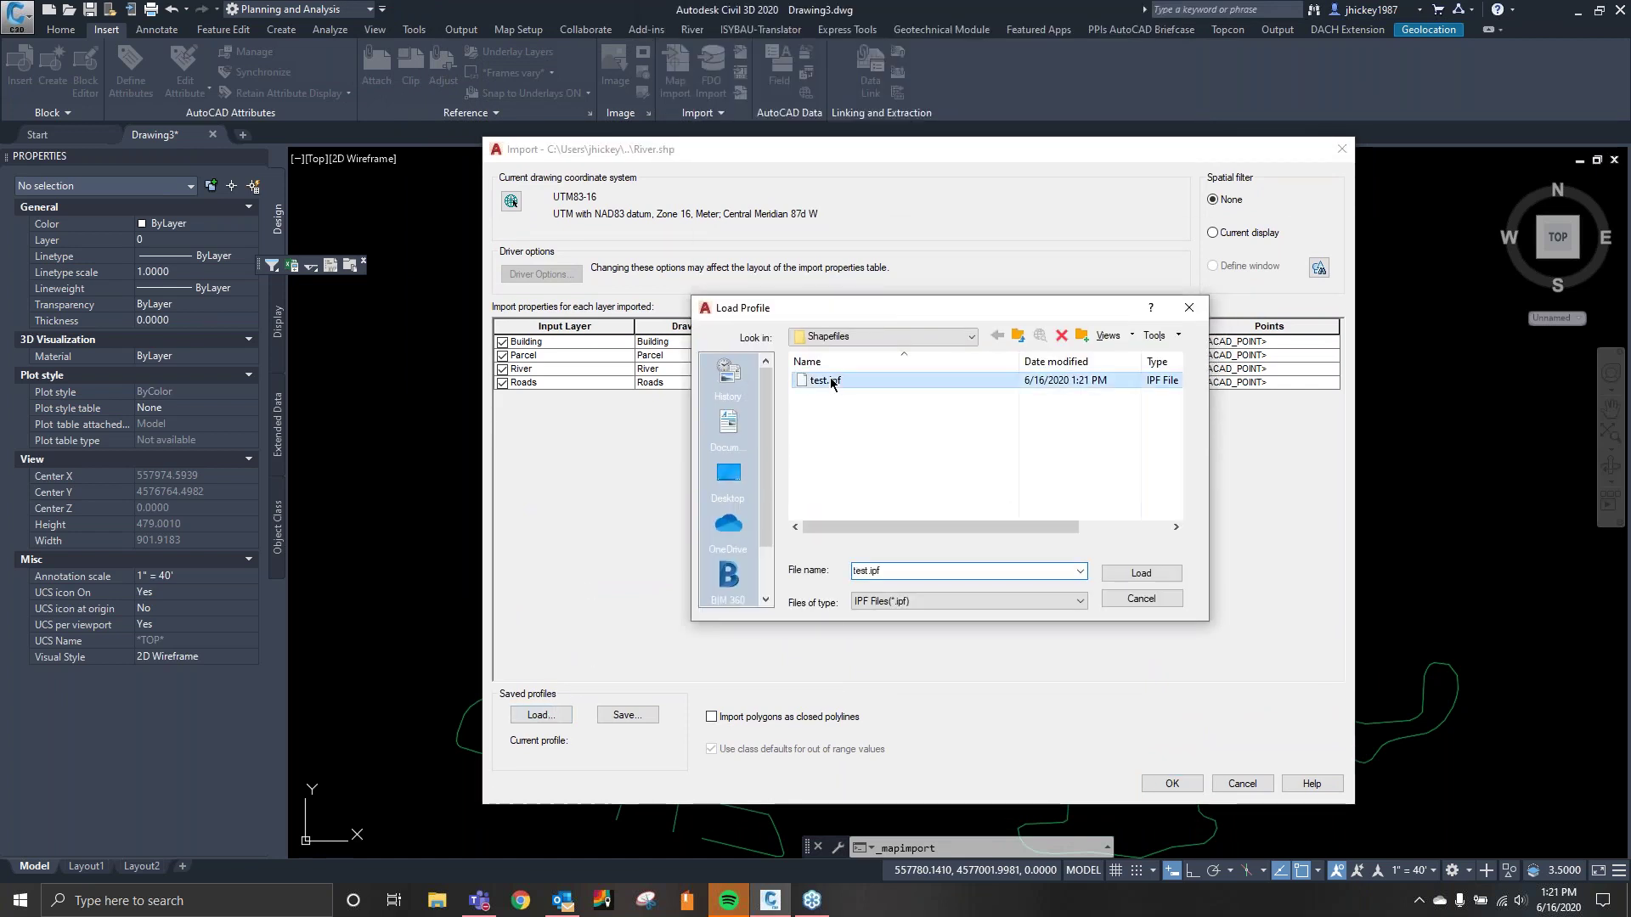
double_click(832, 382)
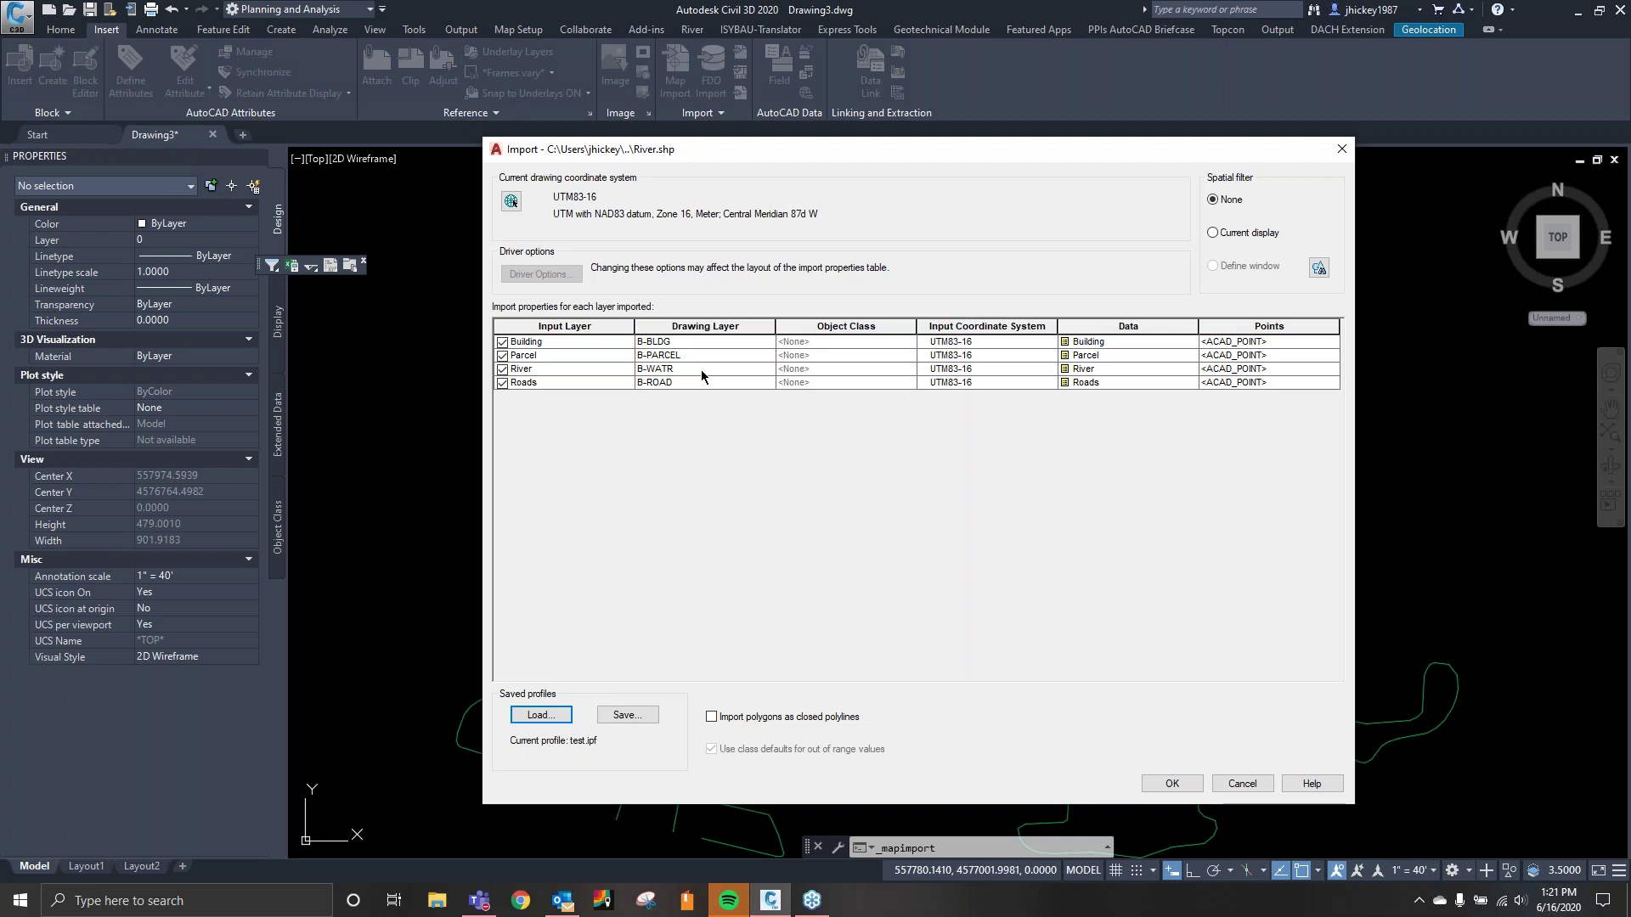
Run the import of the Building, Parcel, River and Roads layers into the drawing.
click(711, 721)
click(713, 724)
click(1171, 784)
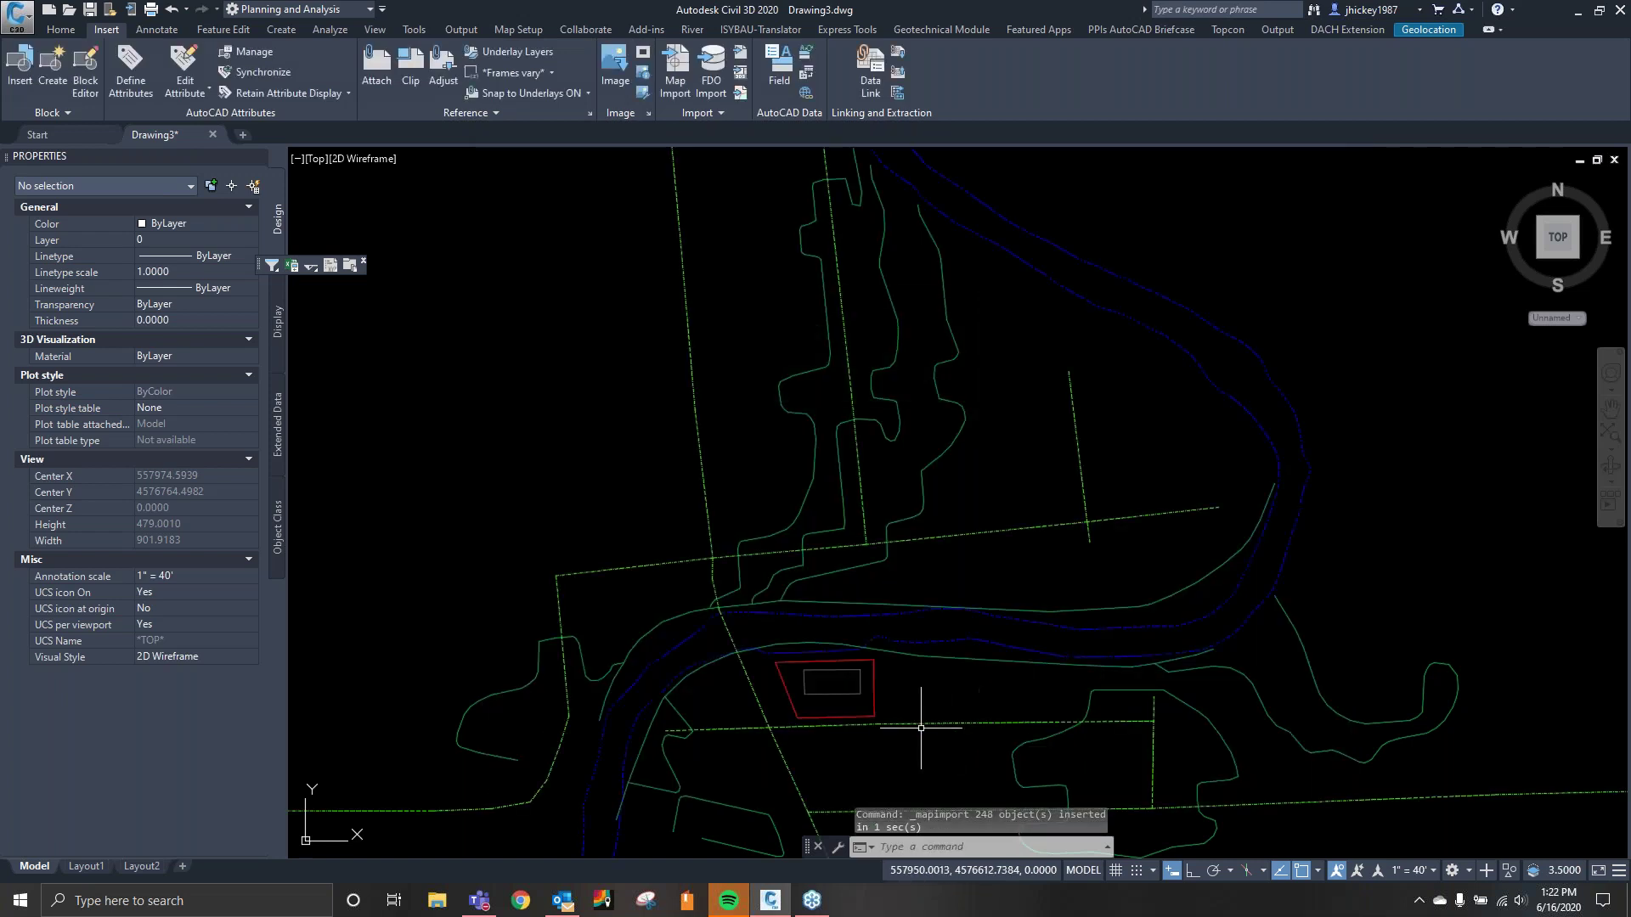
Regenerate the drawing with REGEN to refresh the linetypes of the imported linework.
scroll(926, 731, up, 6)
text(REGEN)
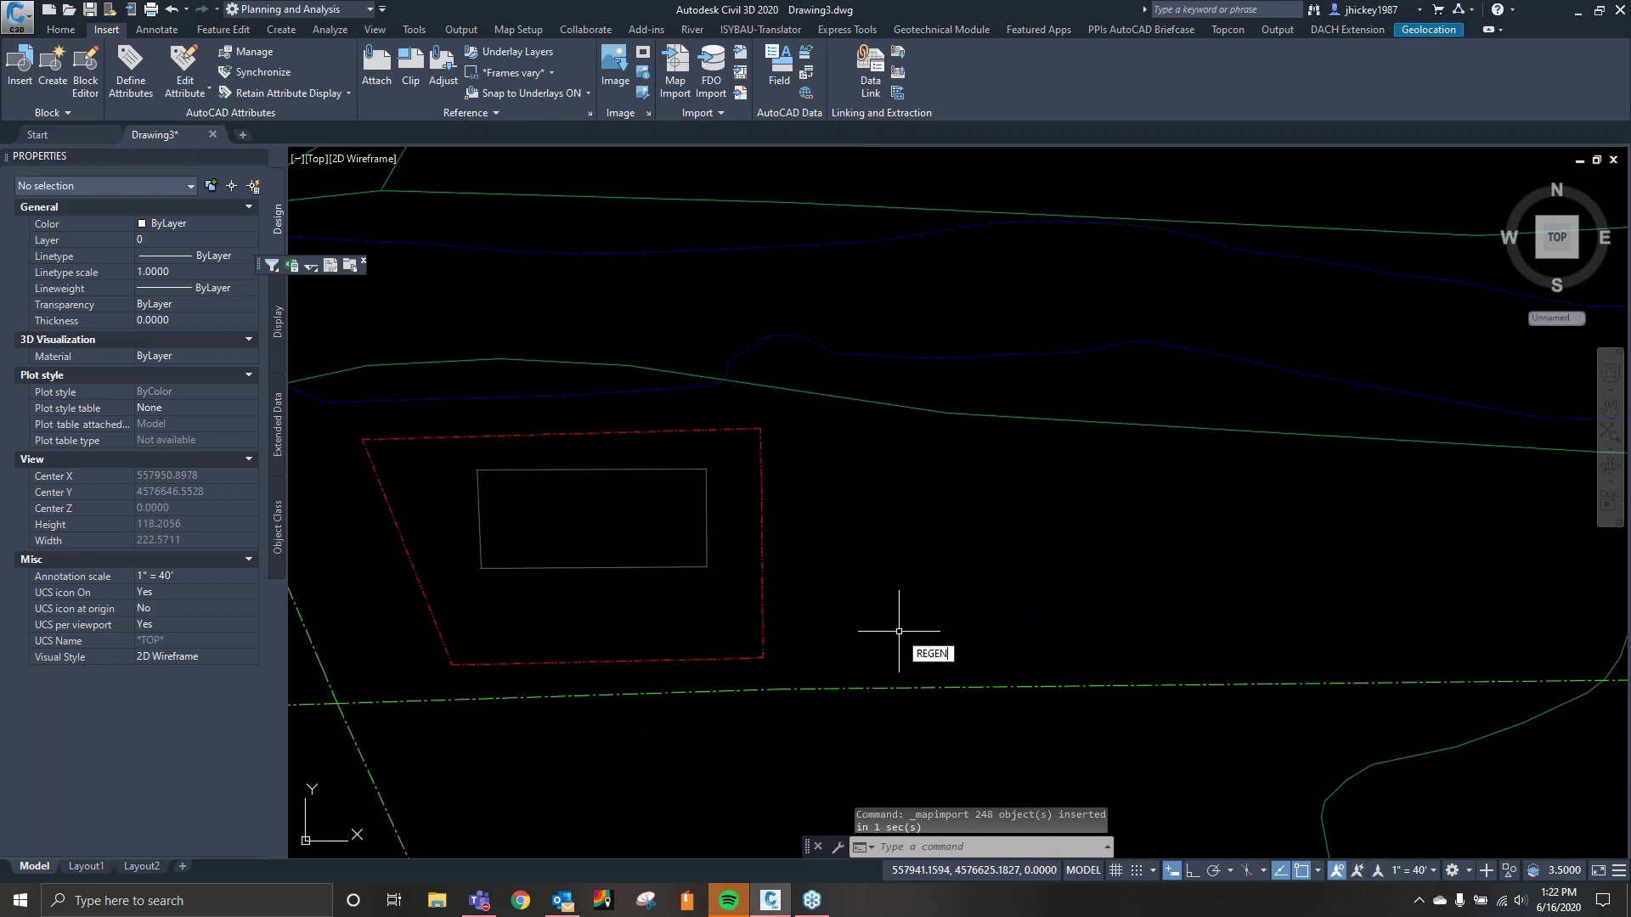
key(Return)
scroll(907, 615, down, 4)
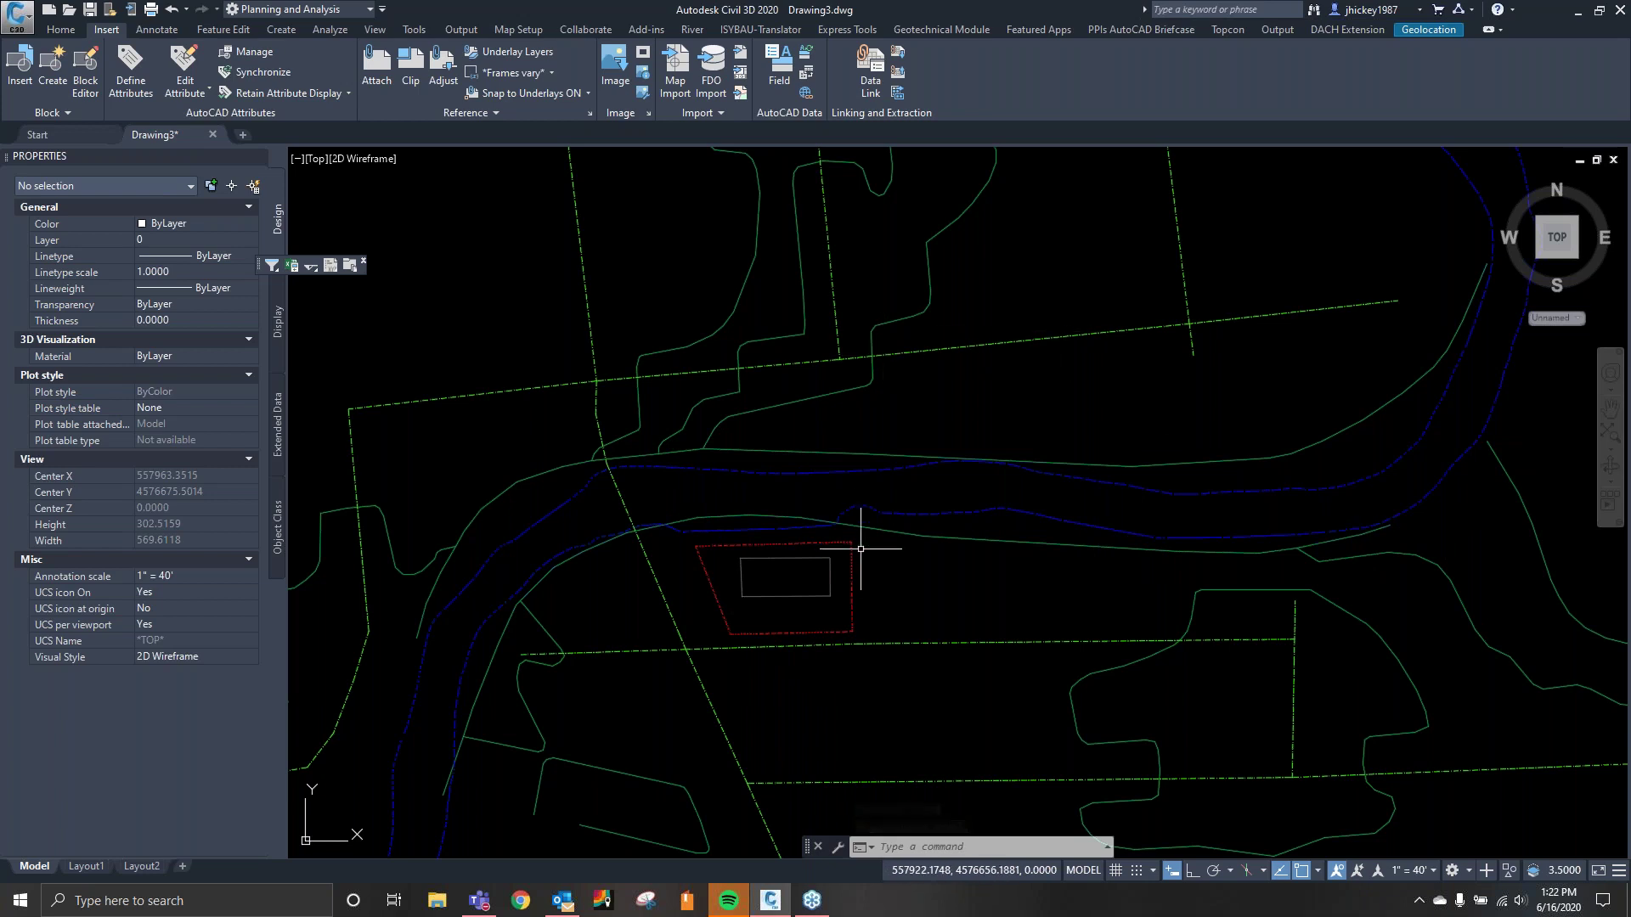
Inspect the Roads object data attached to the road polyline just south of the building parcel, then clear the selection.
mouse_move(819, 596)
click(827, 647)
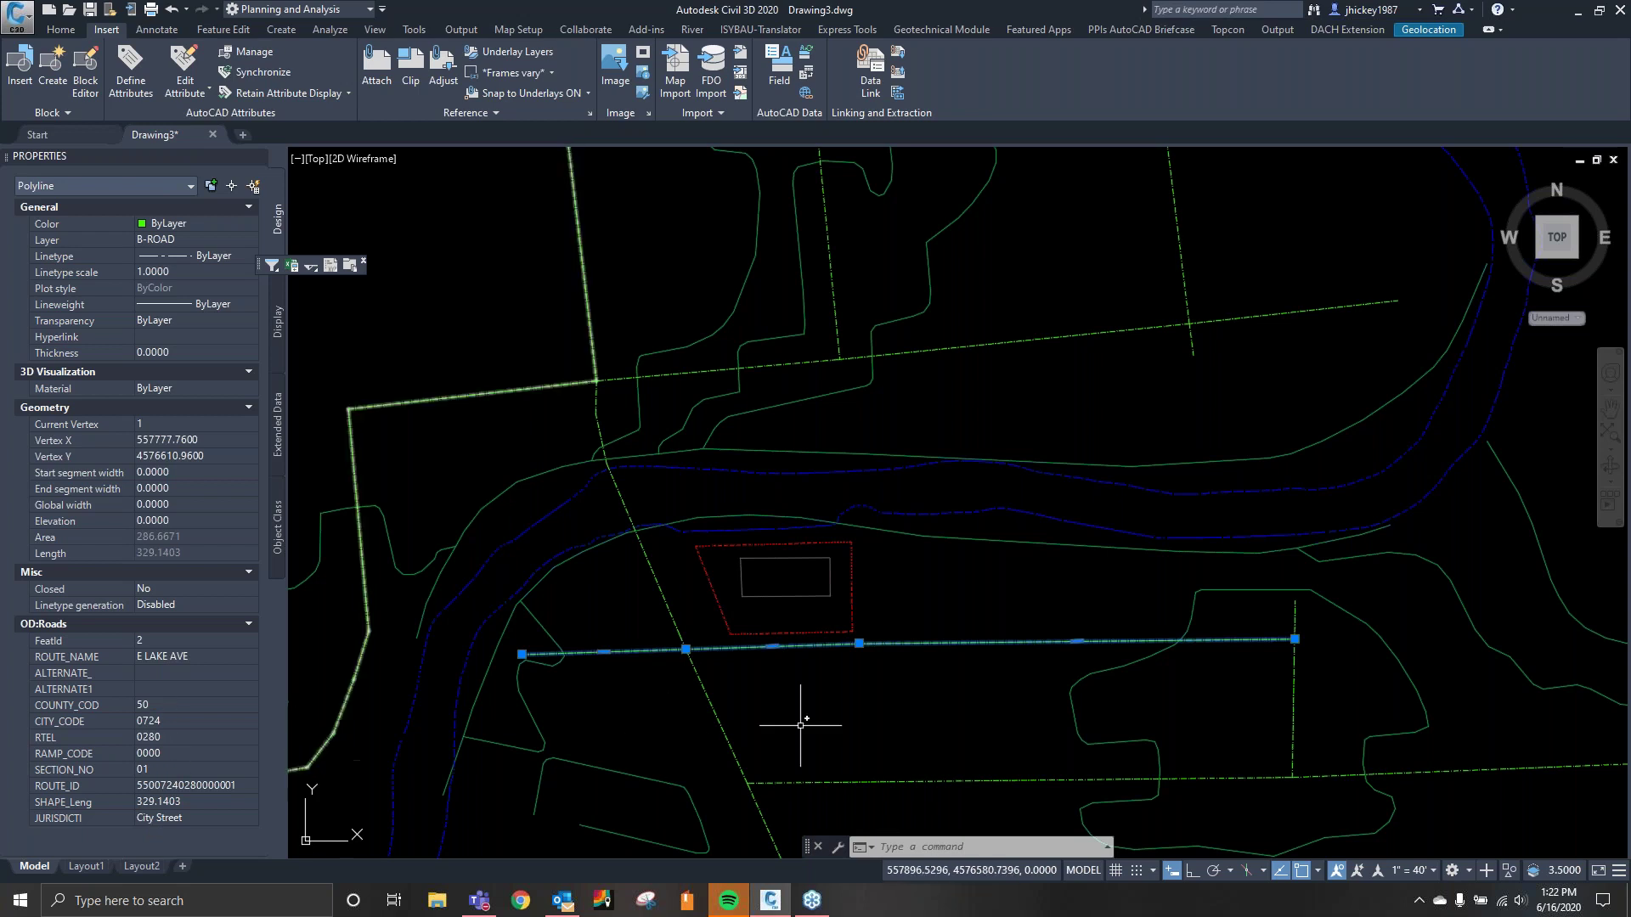
key(Escape)
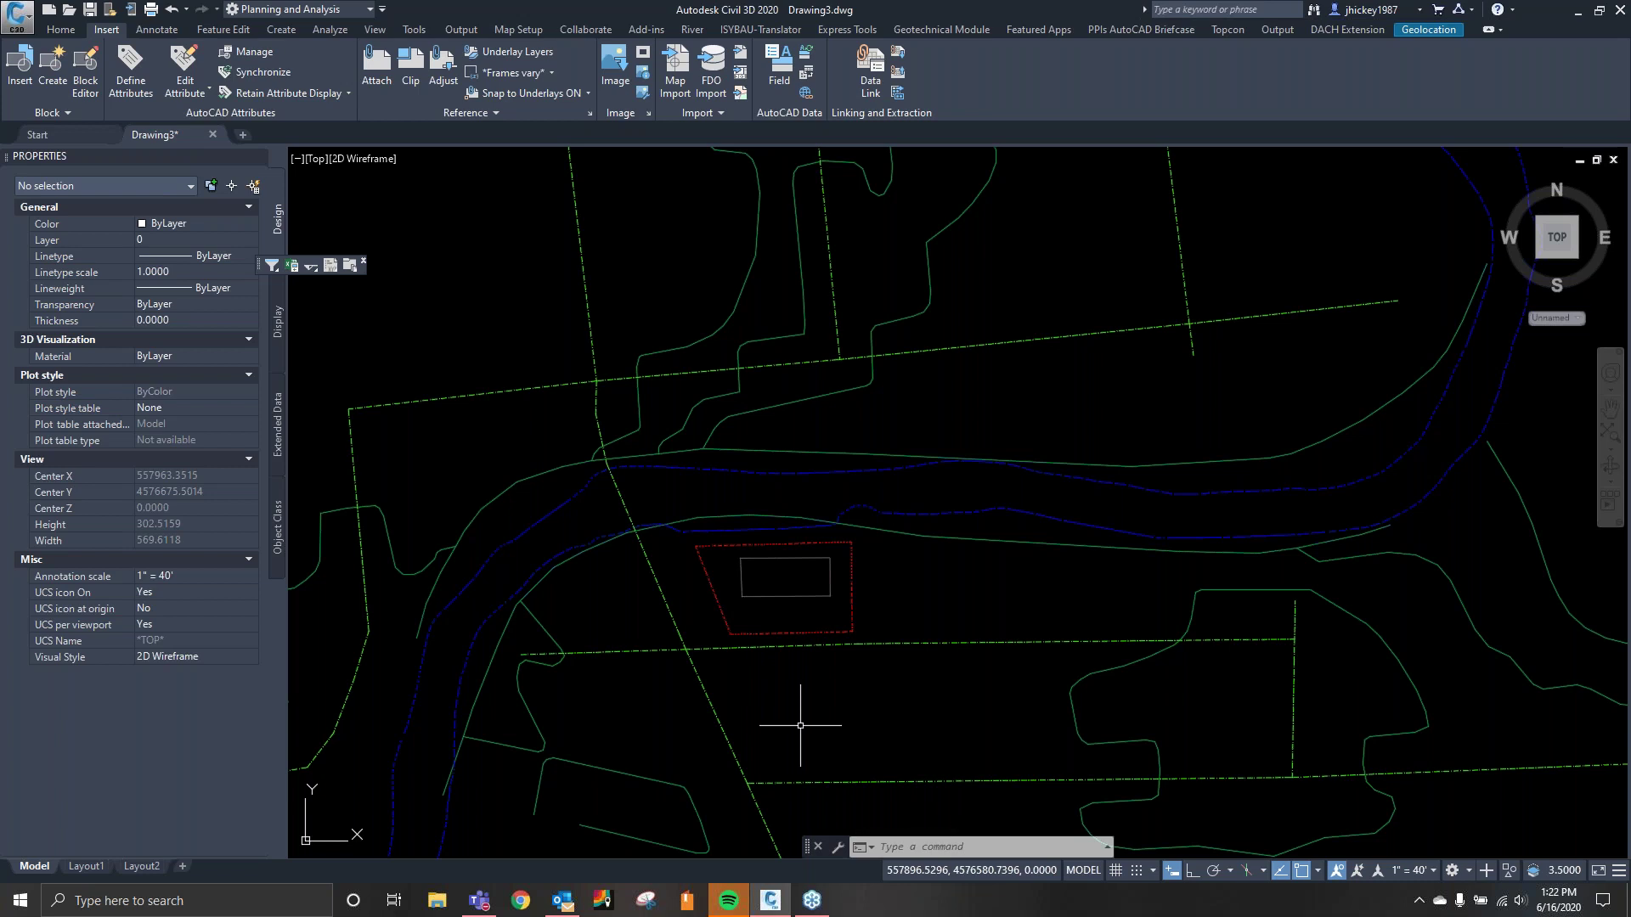
Define a new map annotation template named STREETS and open its contents for editing.
click(166, 36)
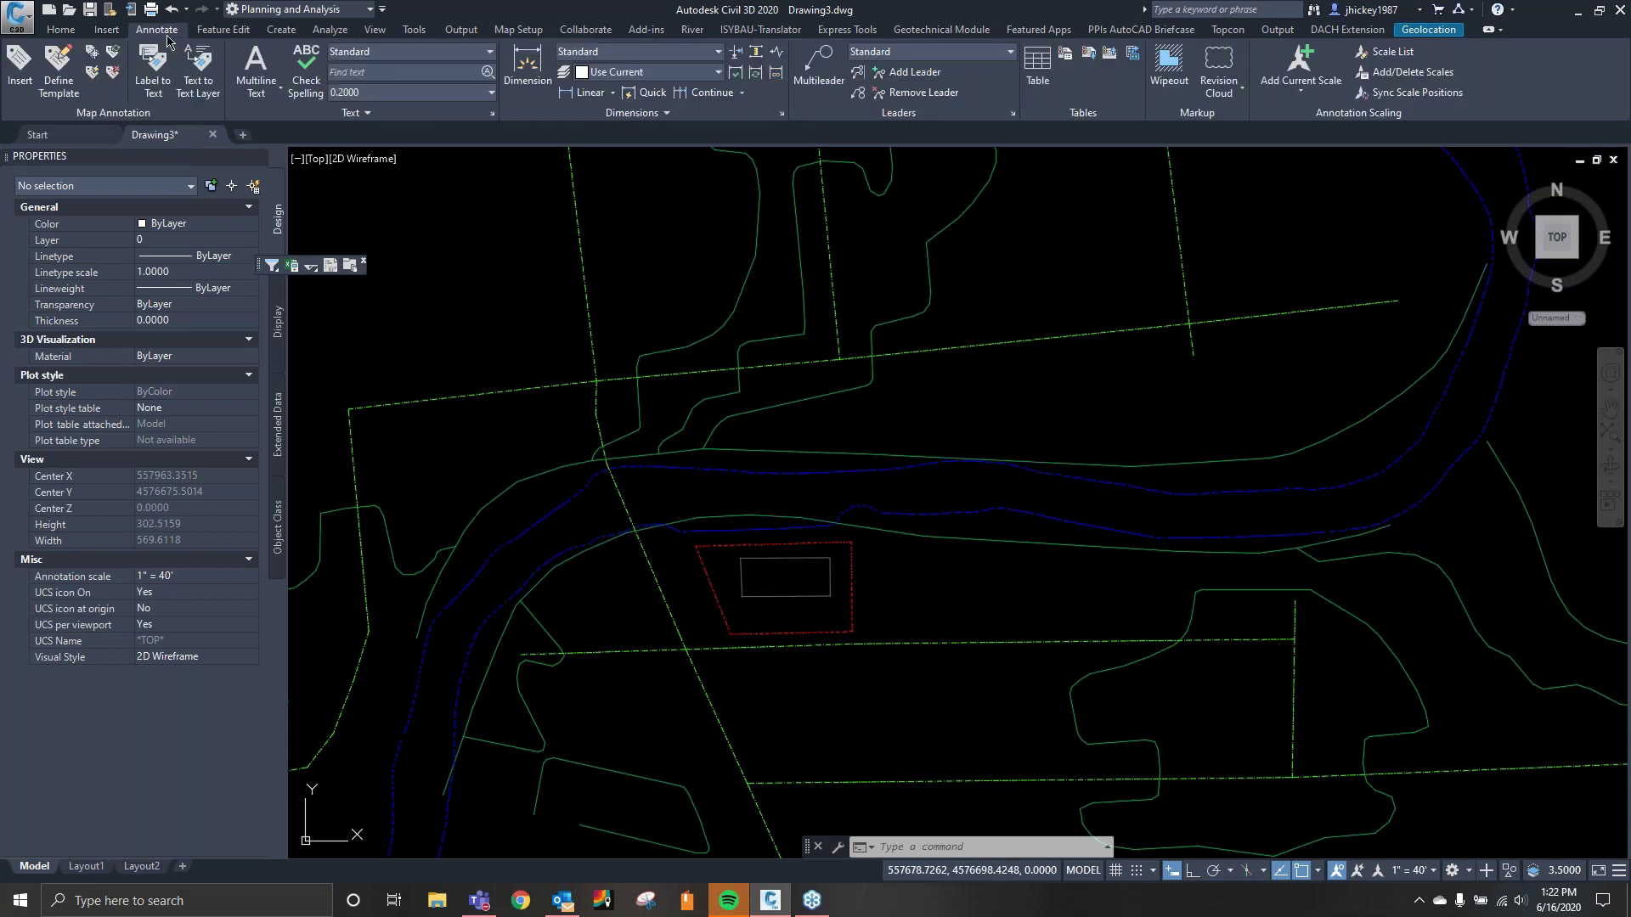
click(72, 68)
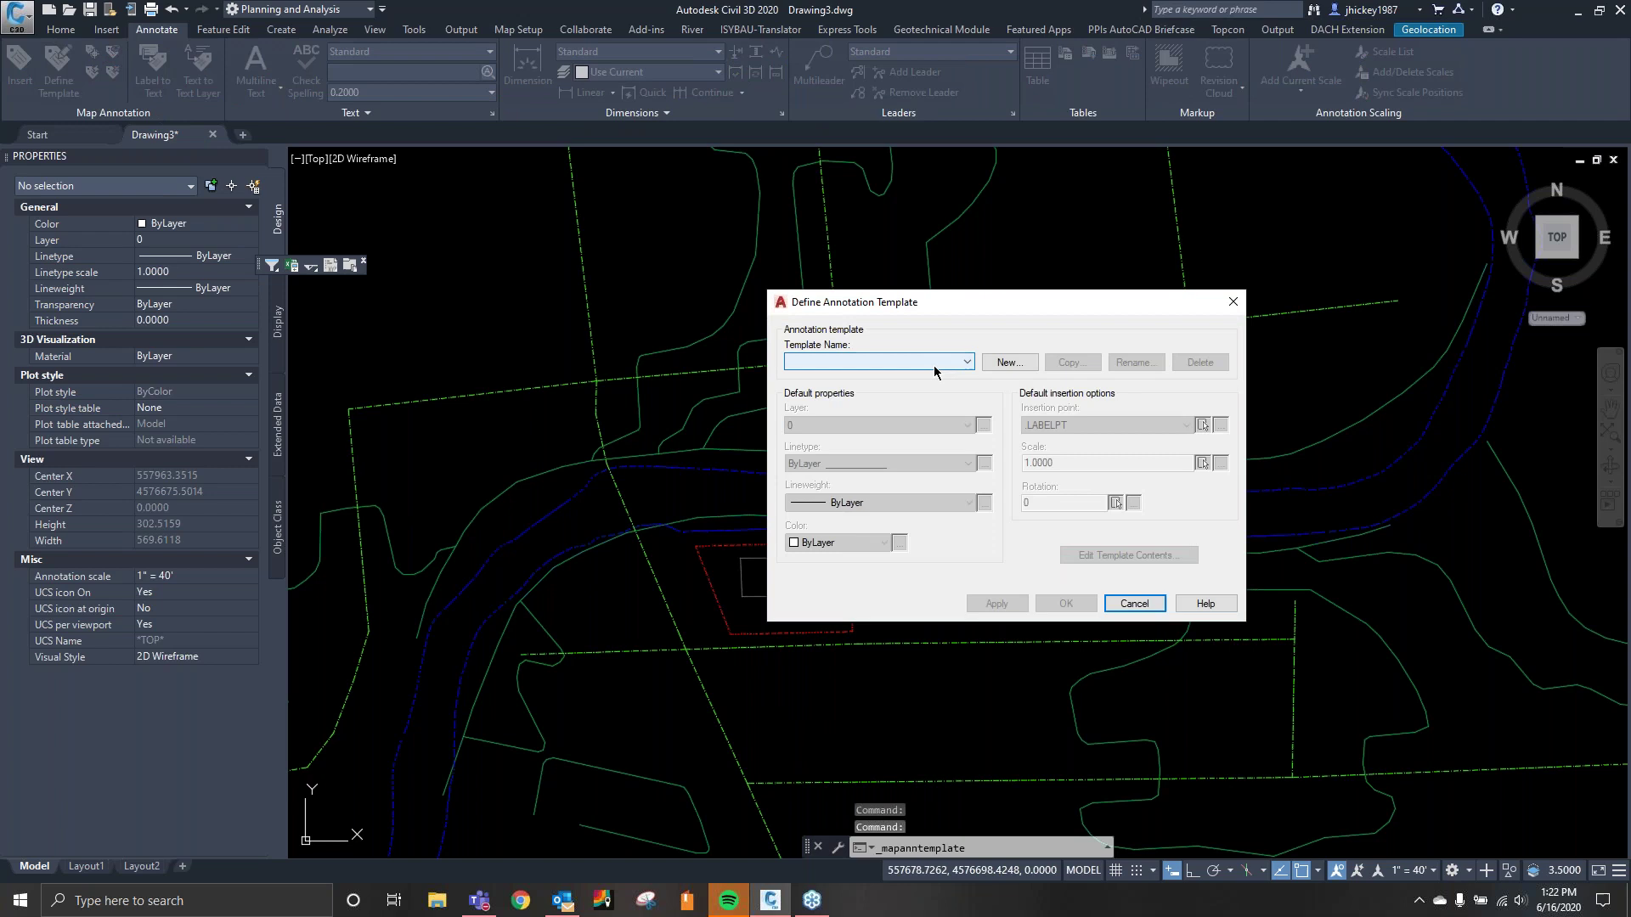
click(1007, 363)
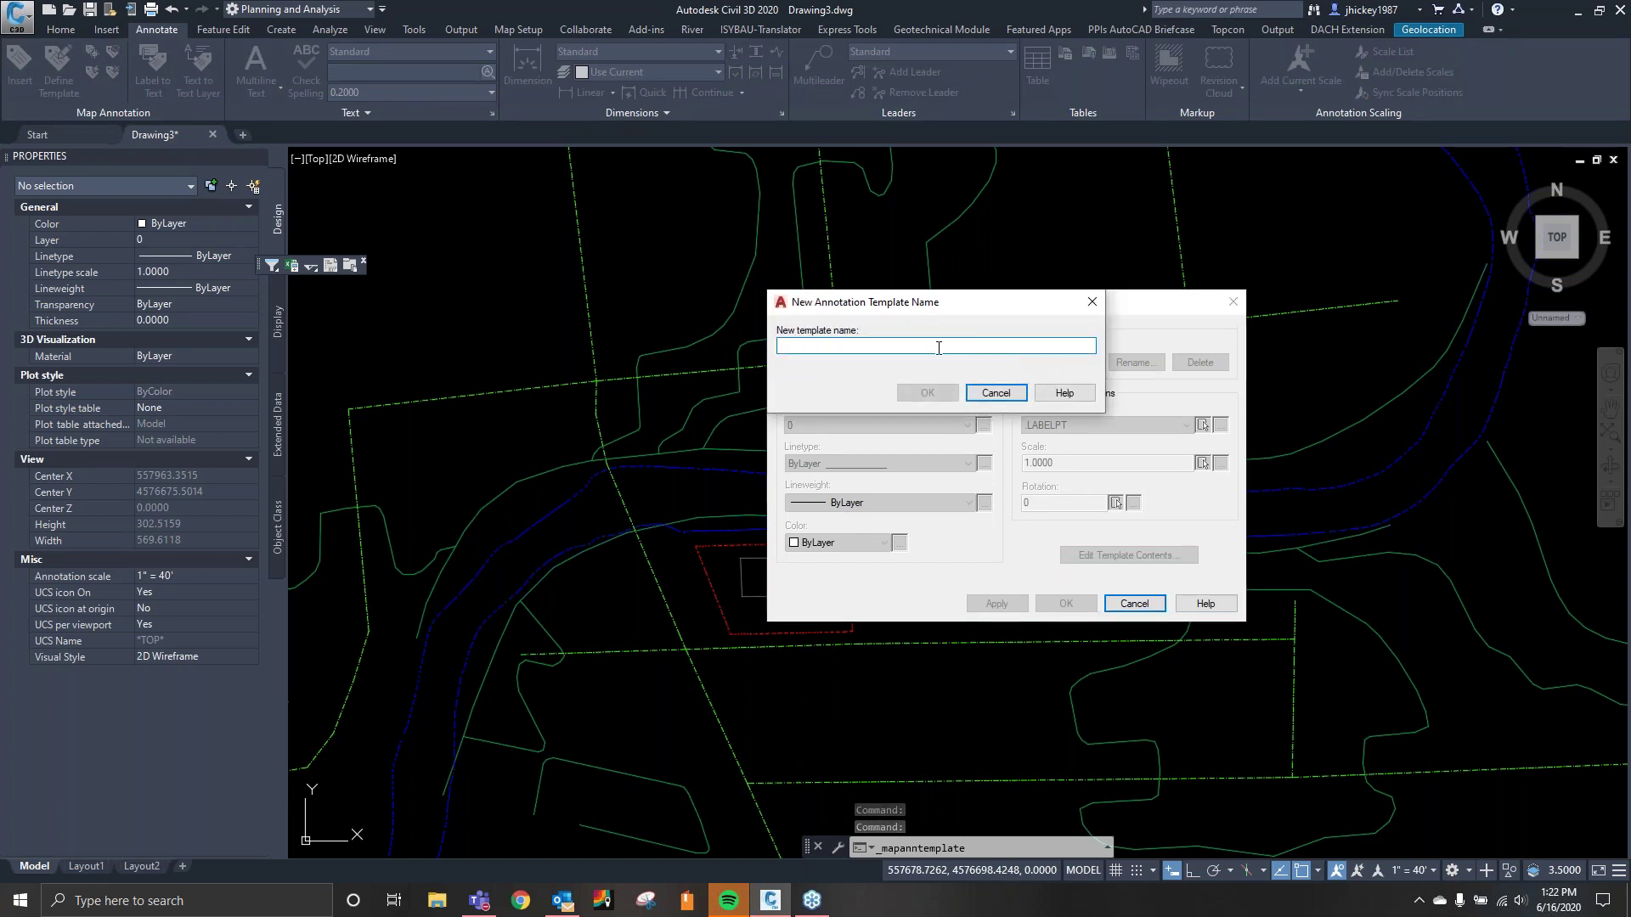
text(STREETS)
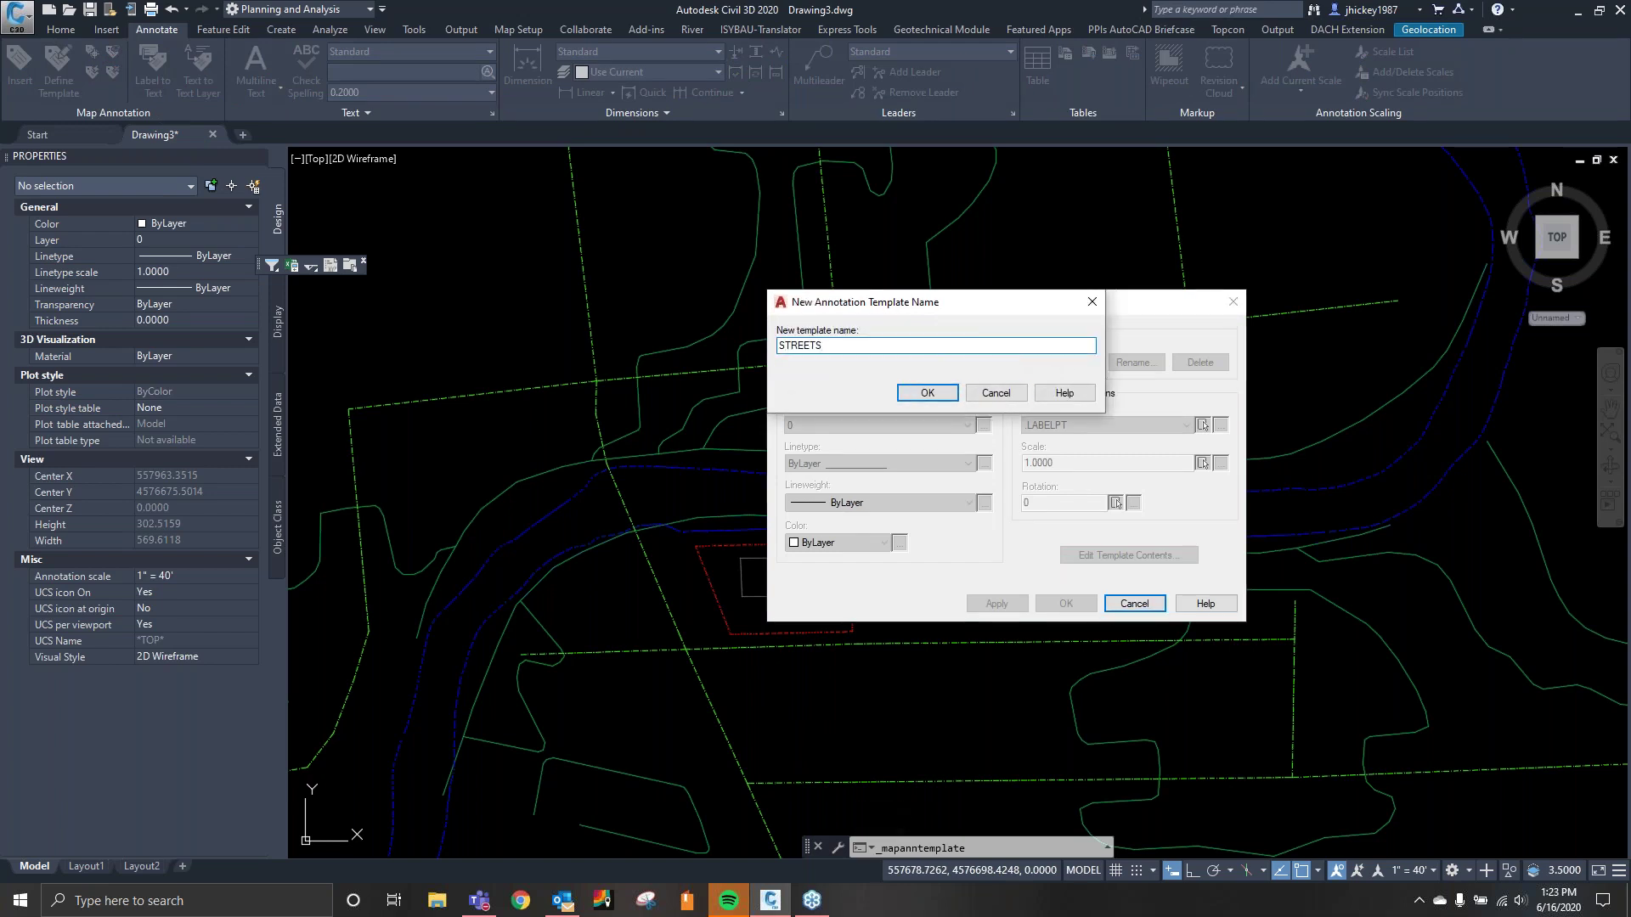
click(924, 394)
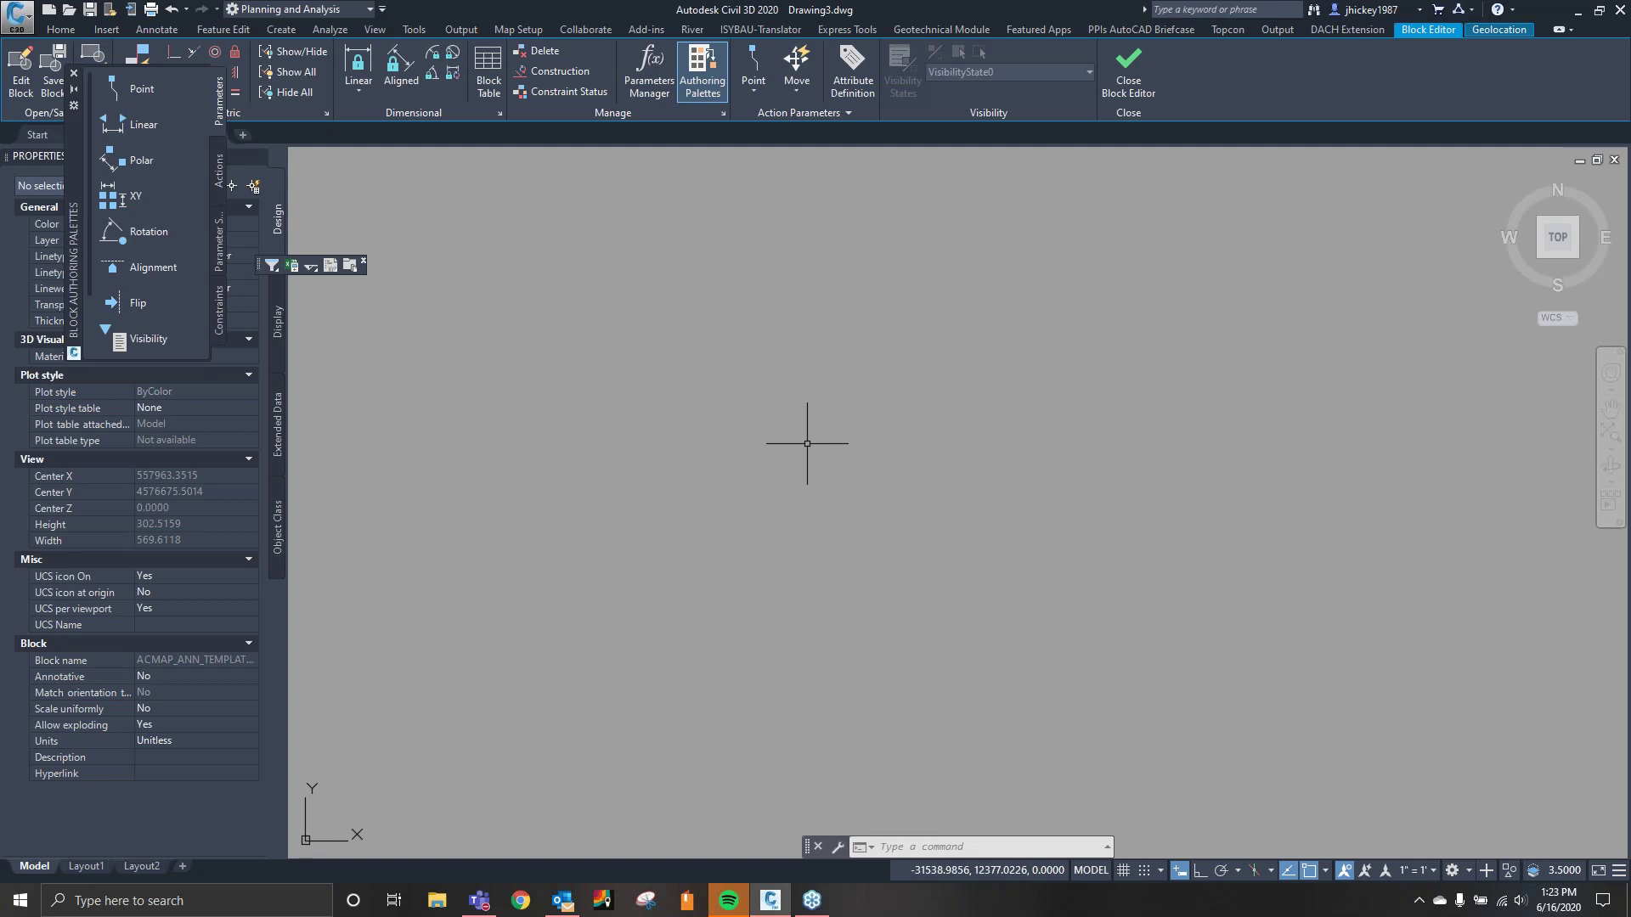
Create a new annotation text in the template with MAPANNTEXT and give it the tag STREET.
text(MAPANNTEXT)
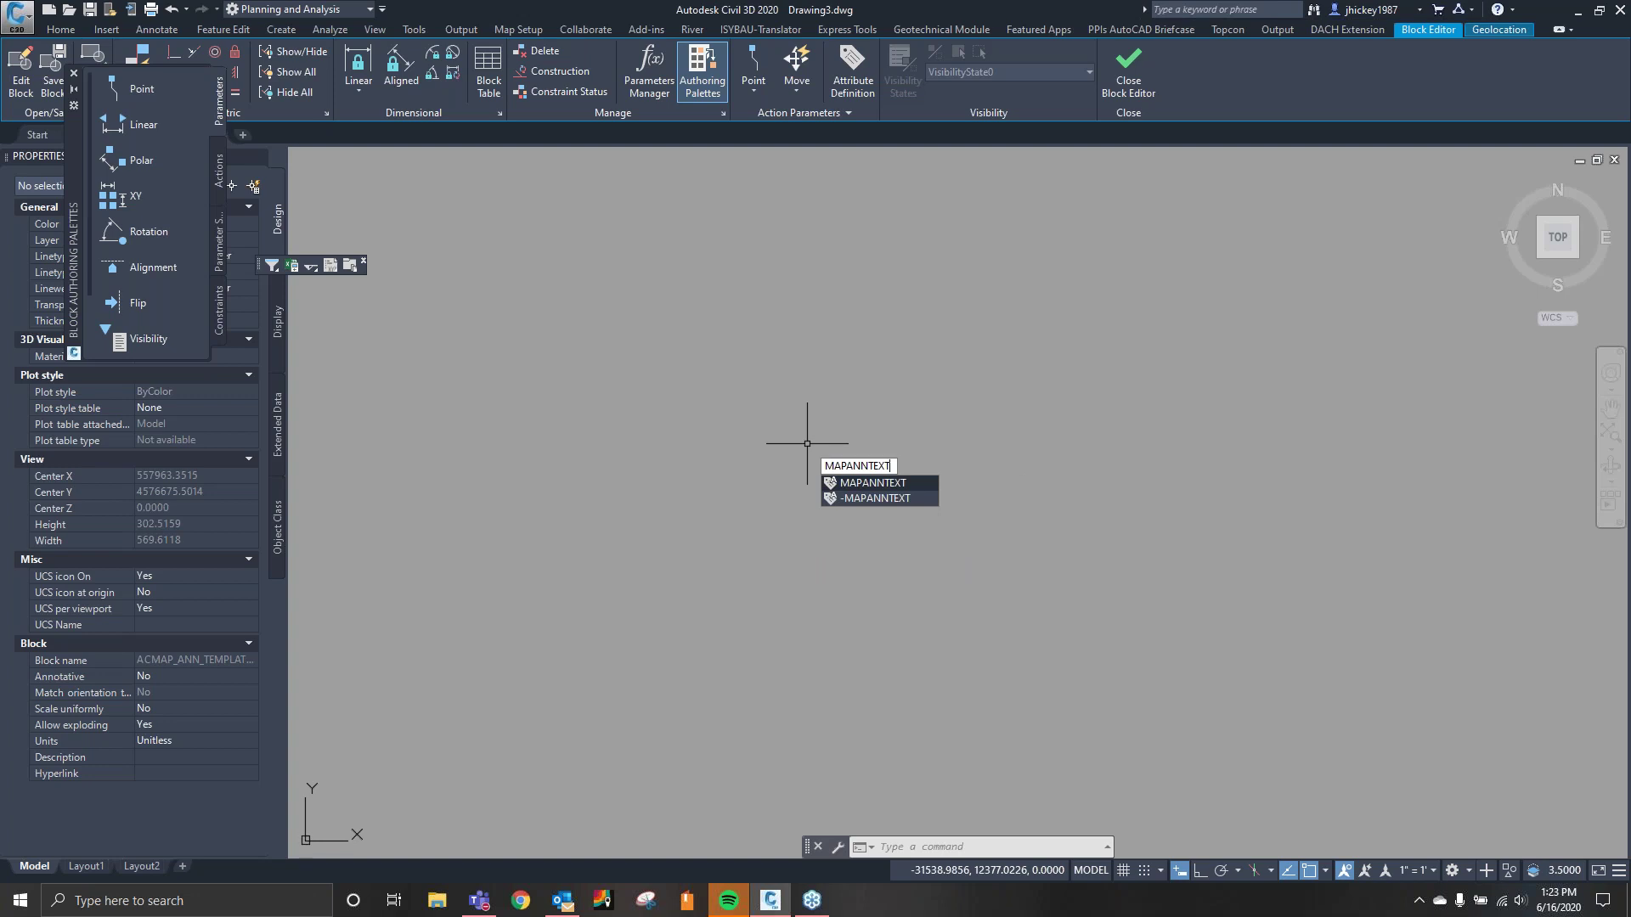
key(Return)
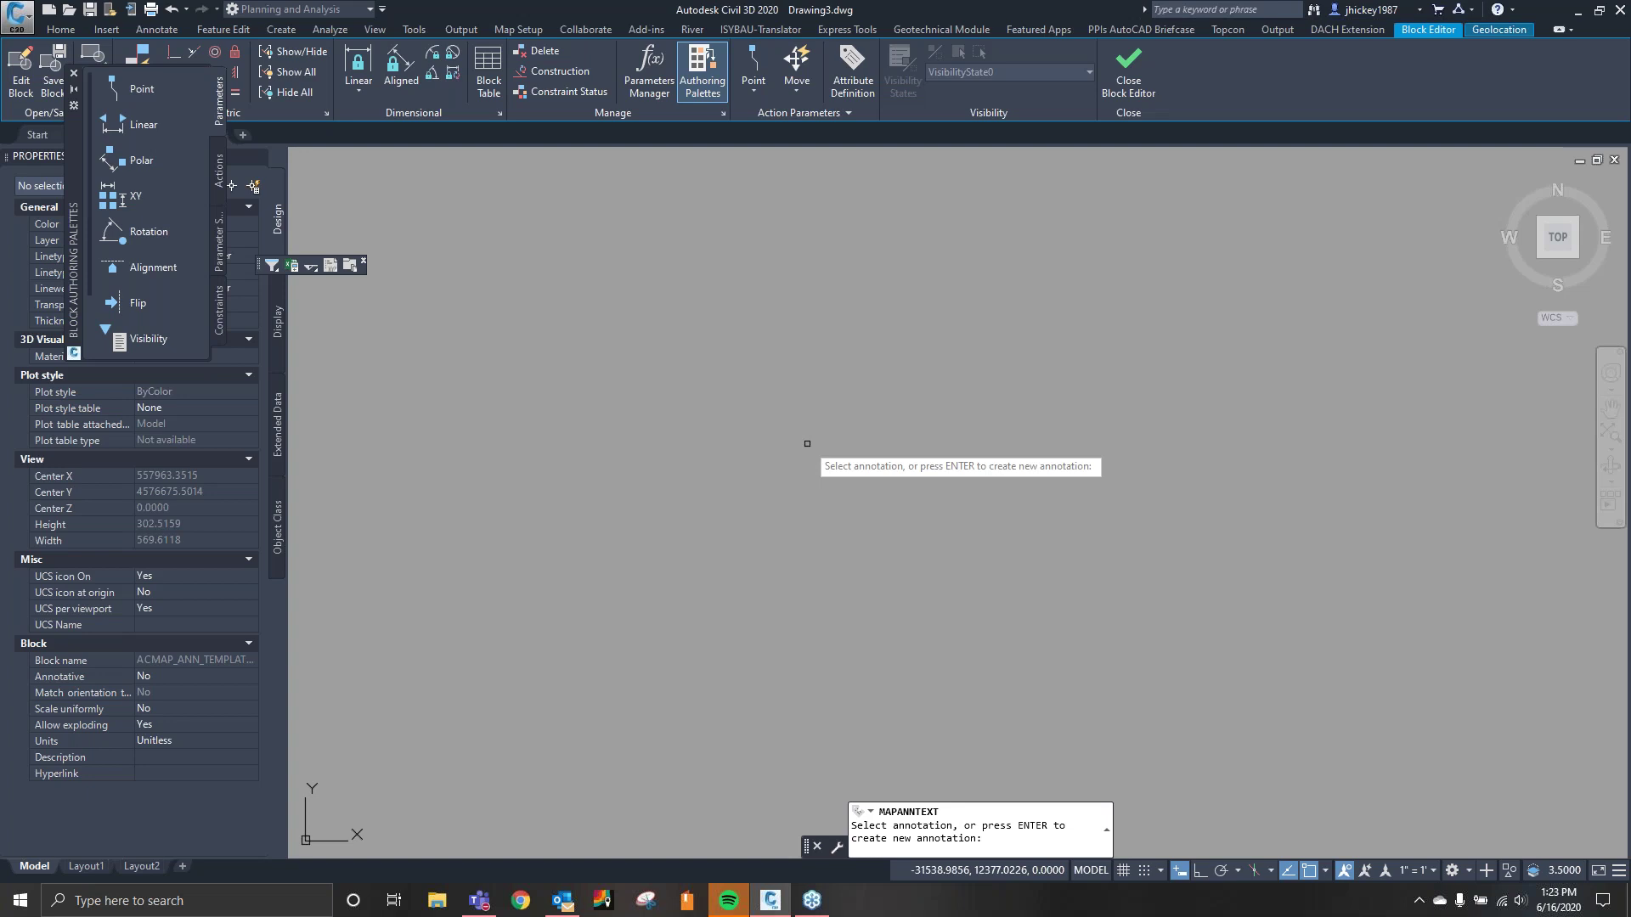
key(Return)
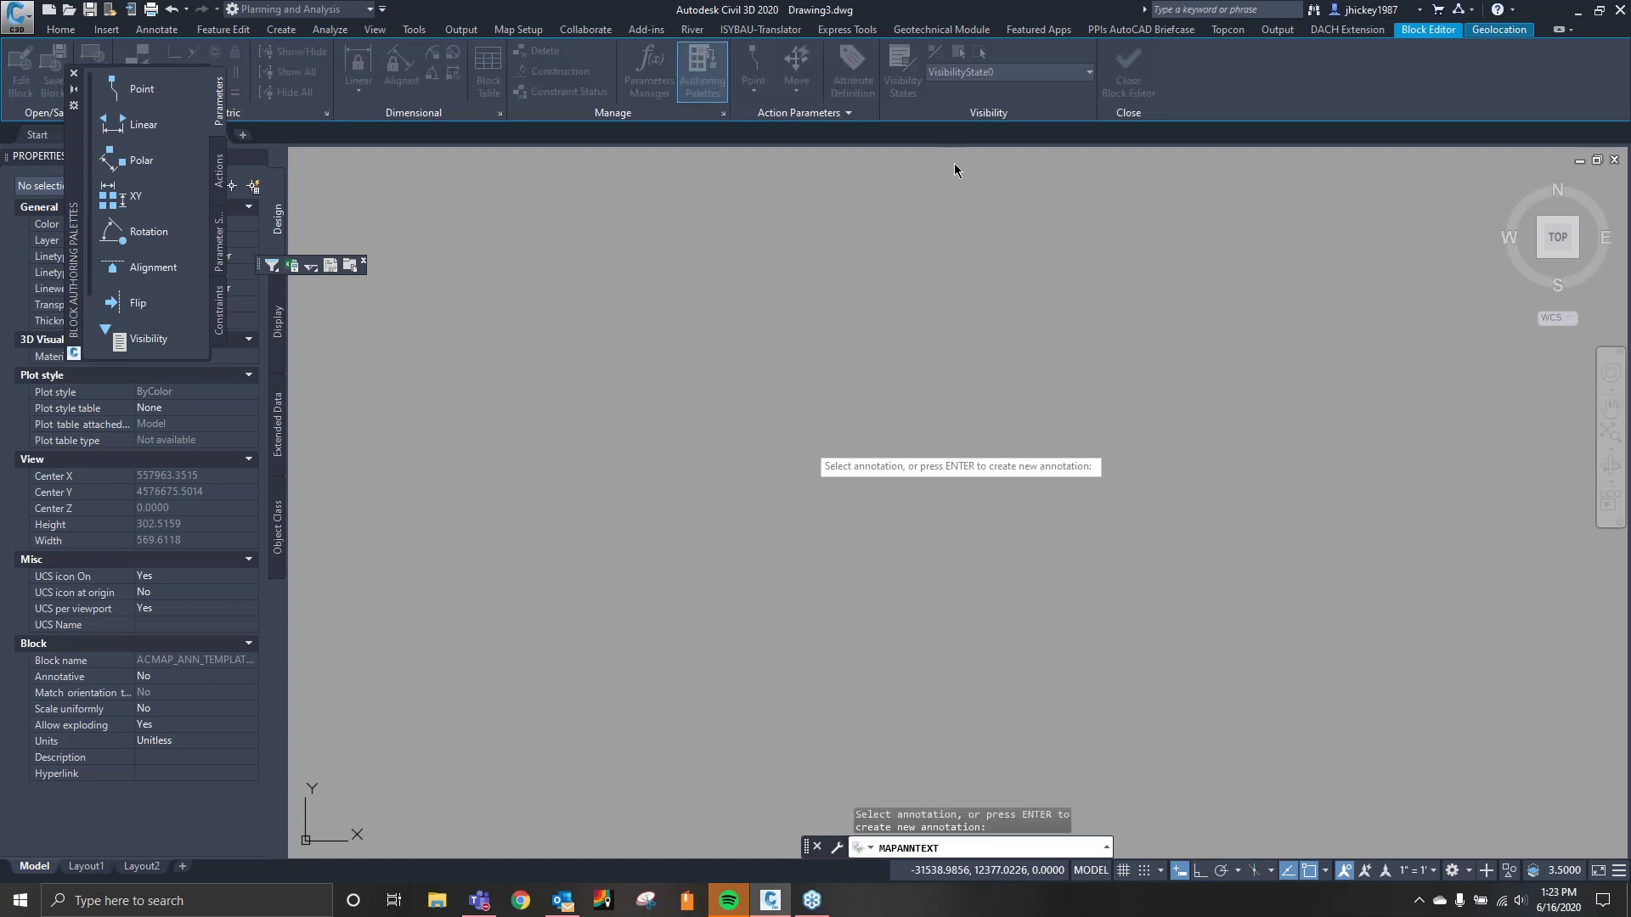
key(Return)
drag(848, 273, 786, 353)
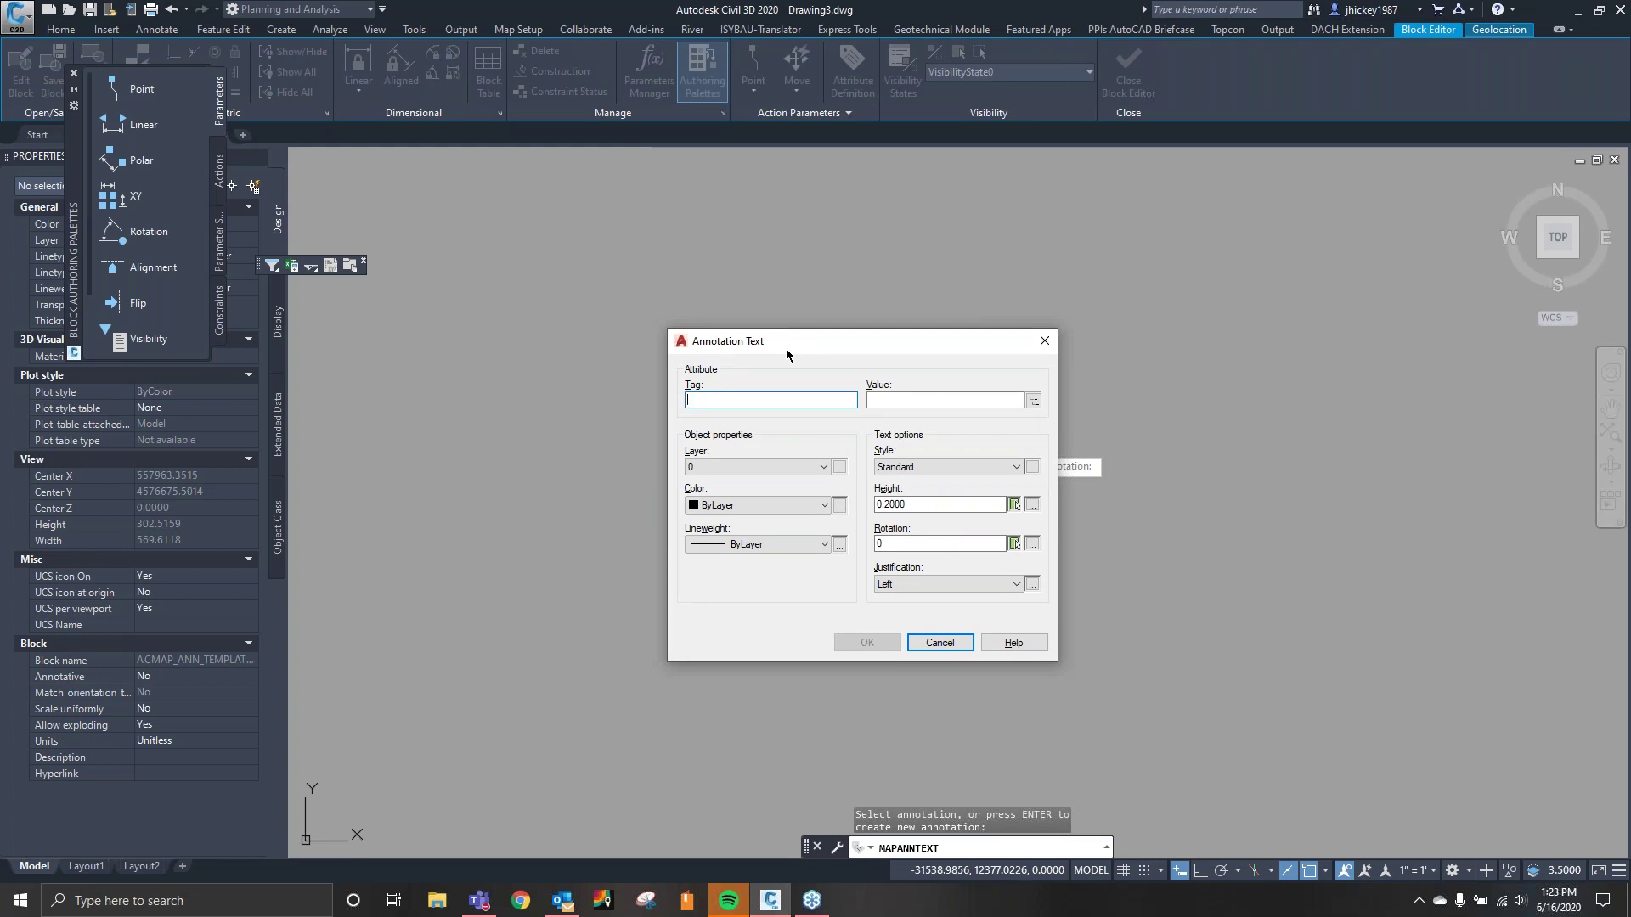
text(STTREE)
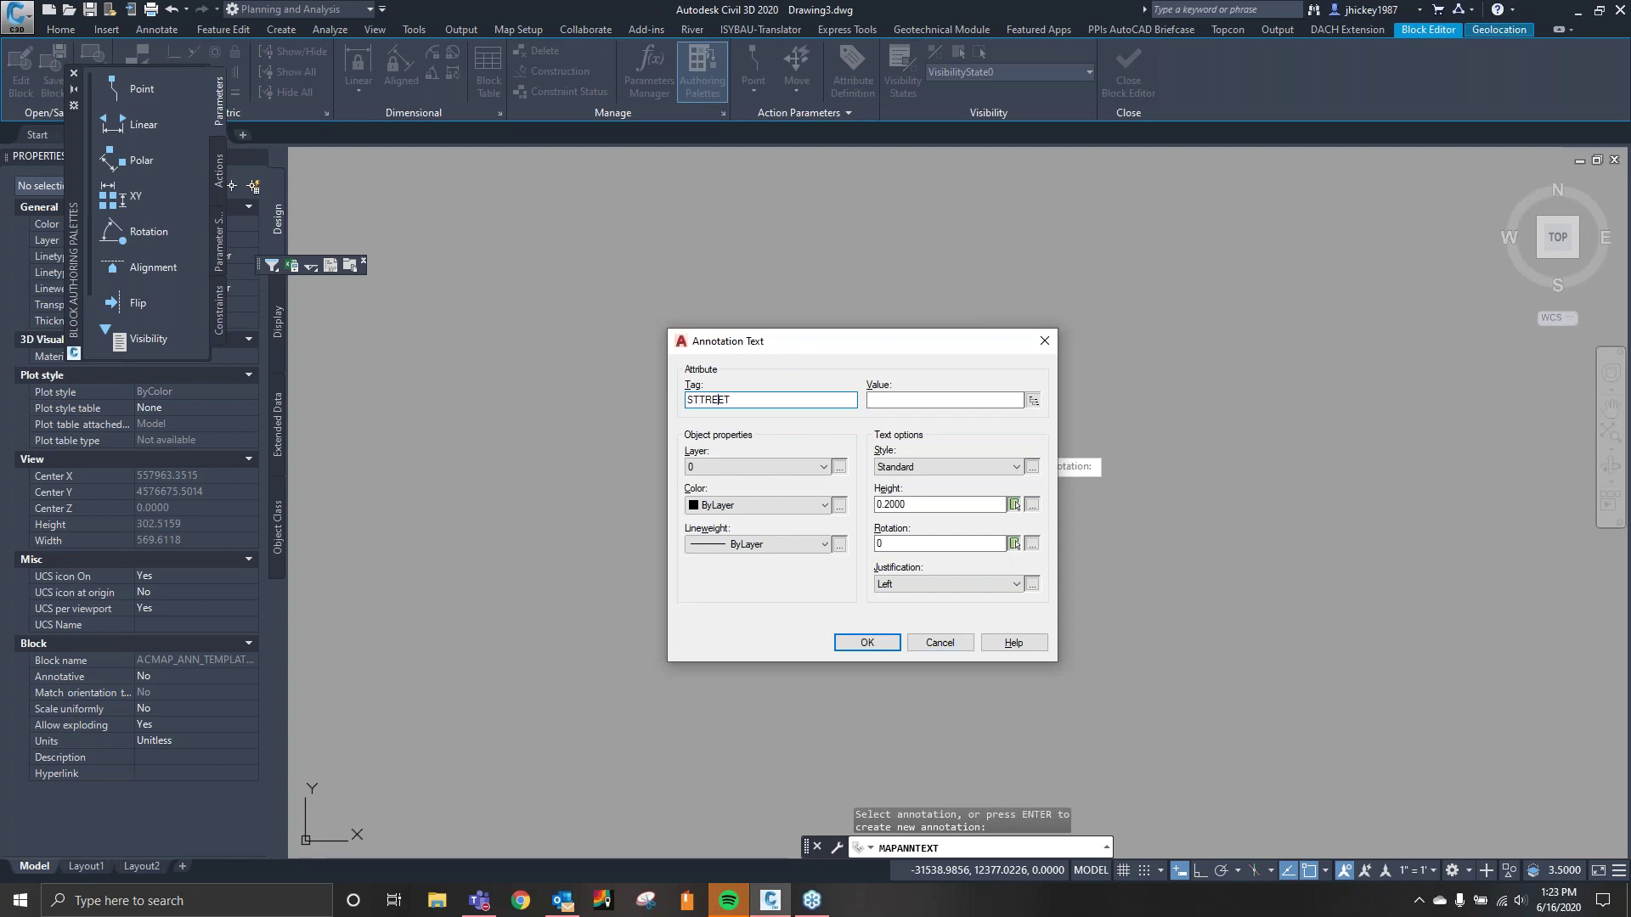
text(T)
key(Left)
key(Left)
key(Left)
key(Left)
key(Left)
key(BackSpace)
Set the annotation text's value to the ROUTE_NAME field of the Roads object data table.
click(1033, 400)
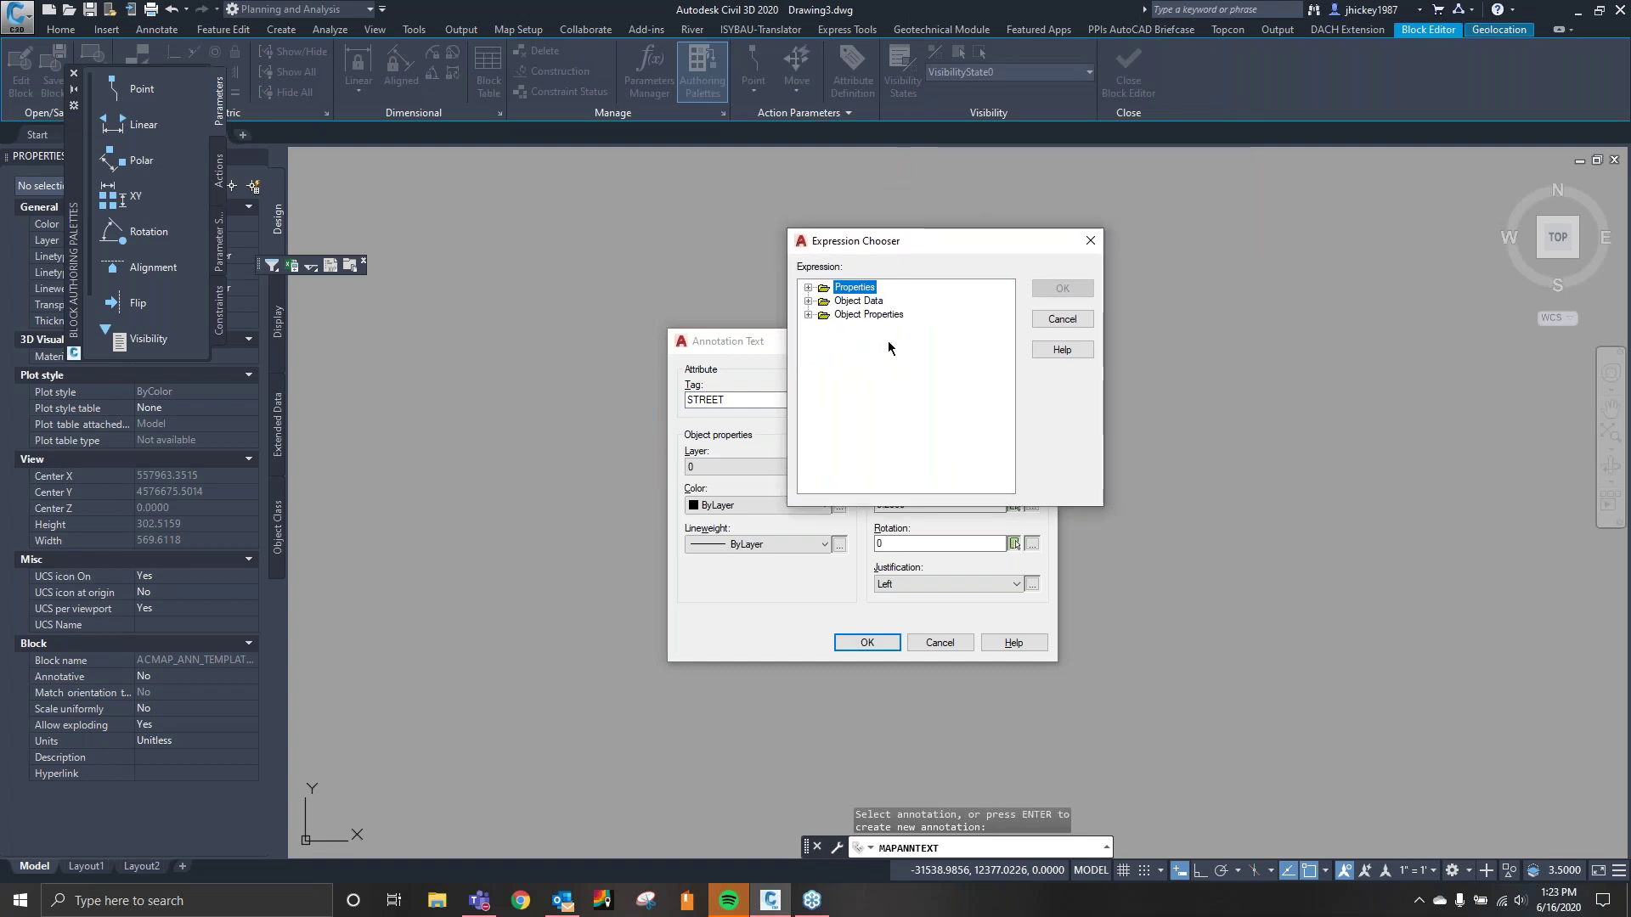
click(808, 301)
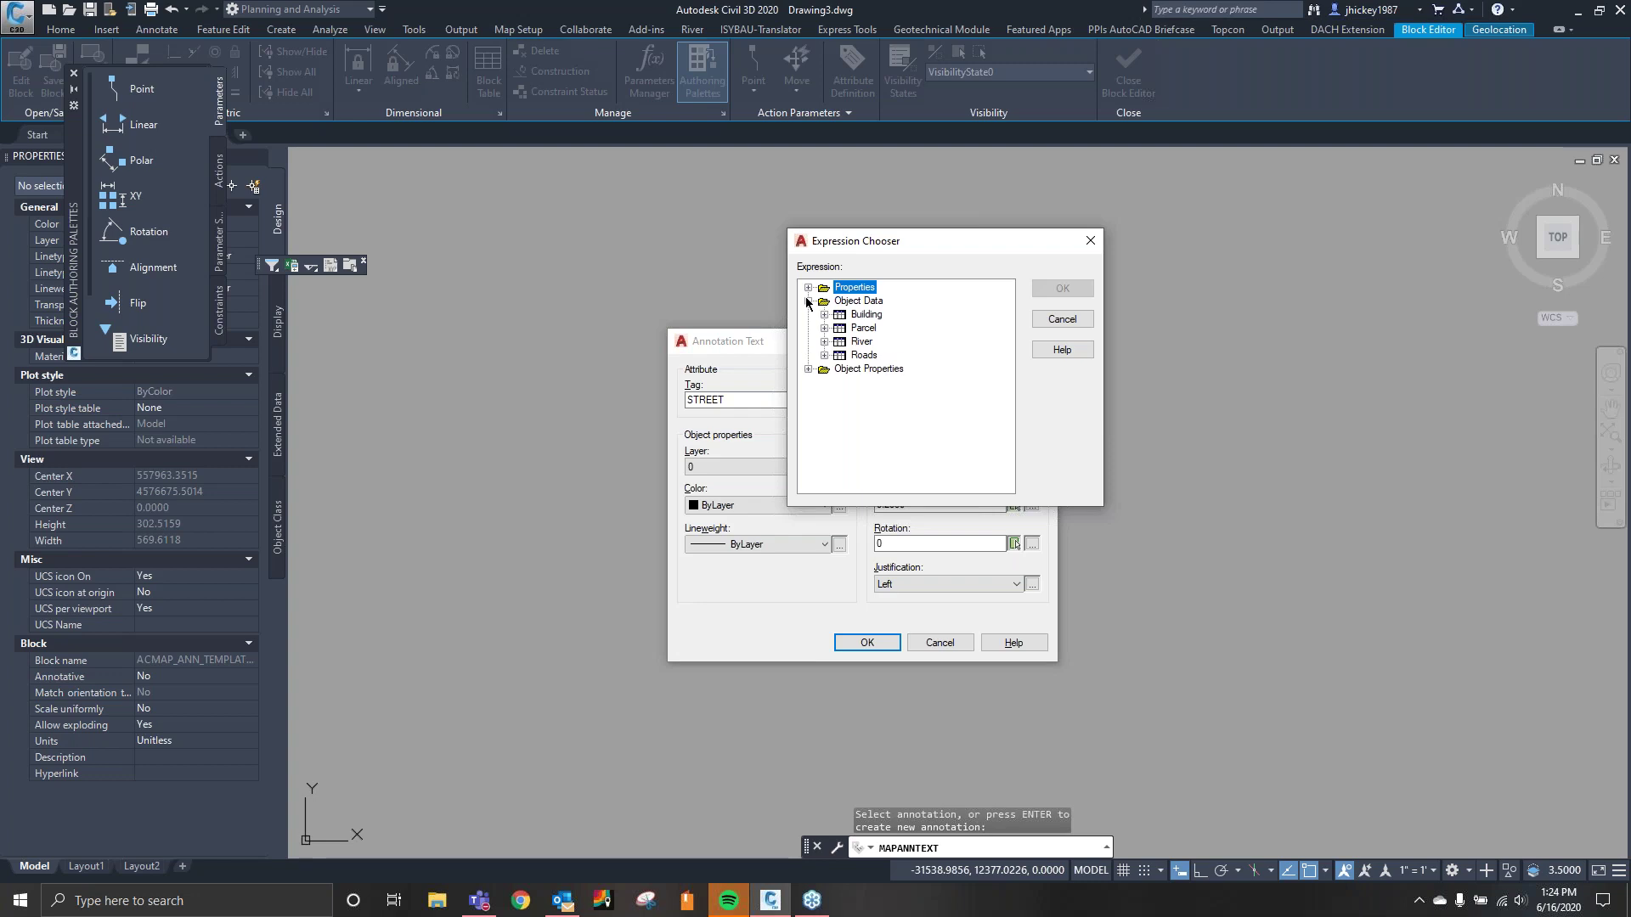
click(824, 356)
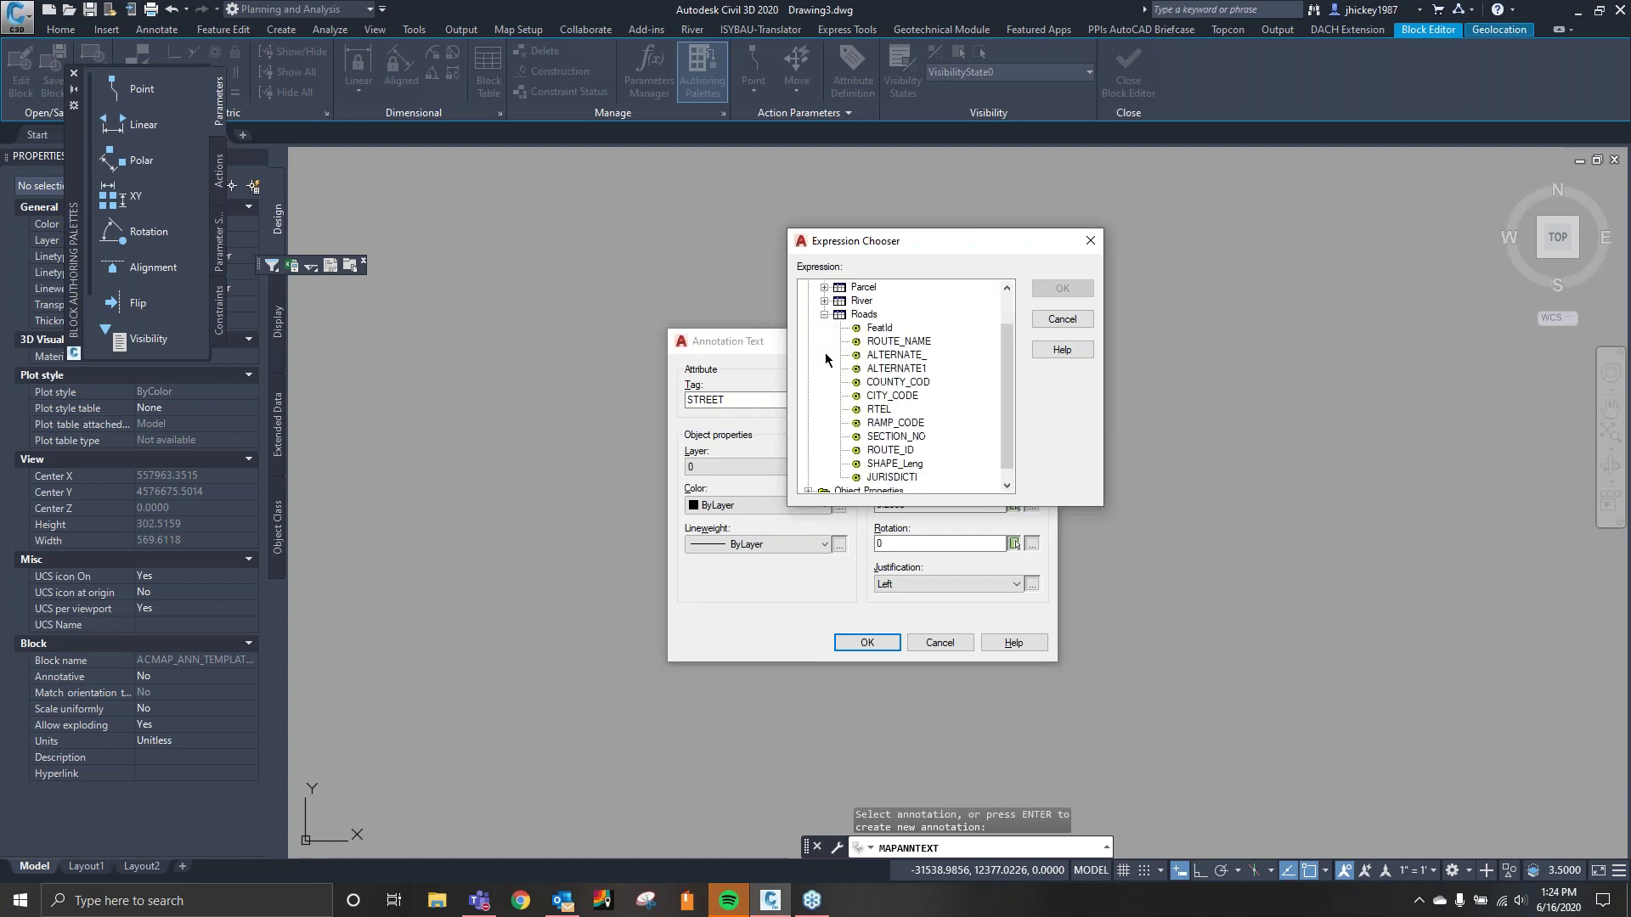
click(891, 343)
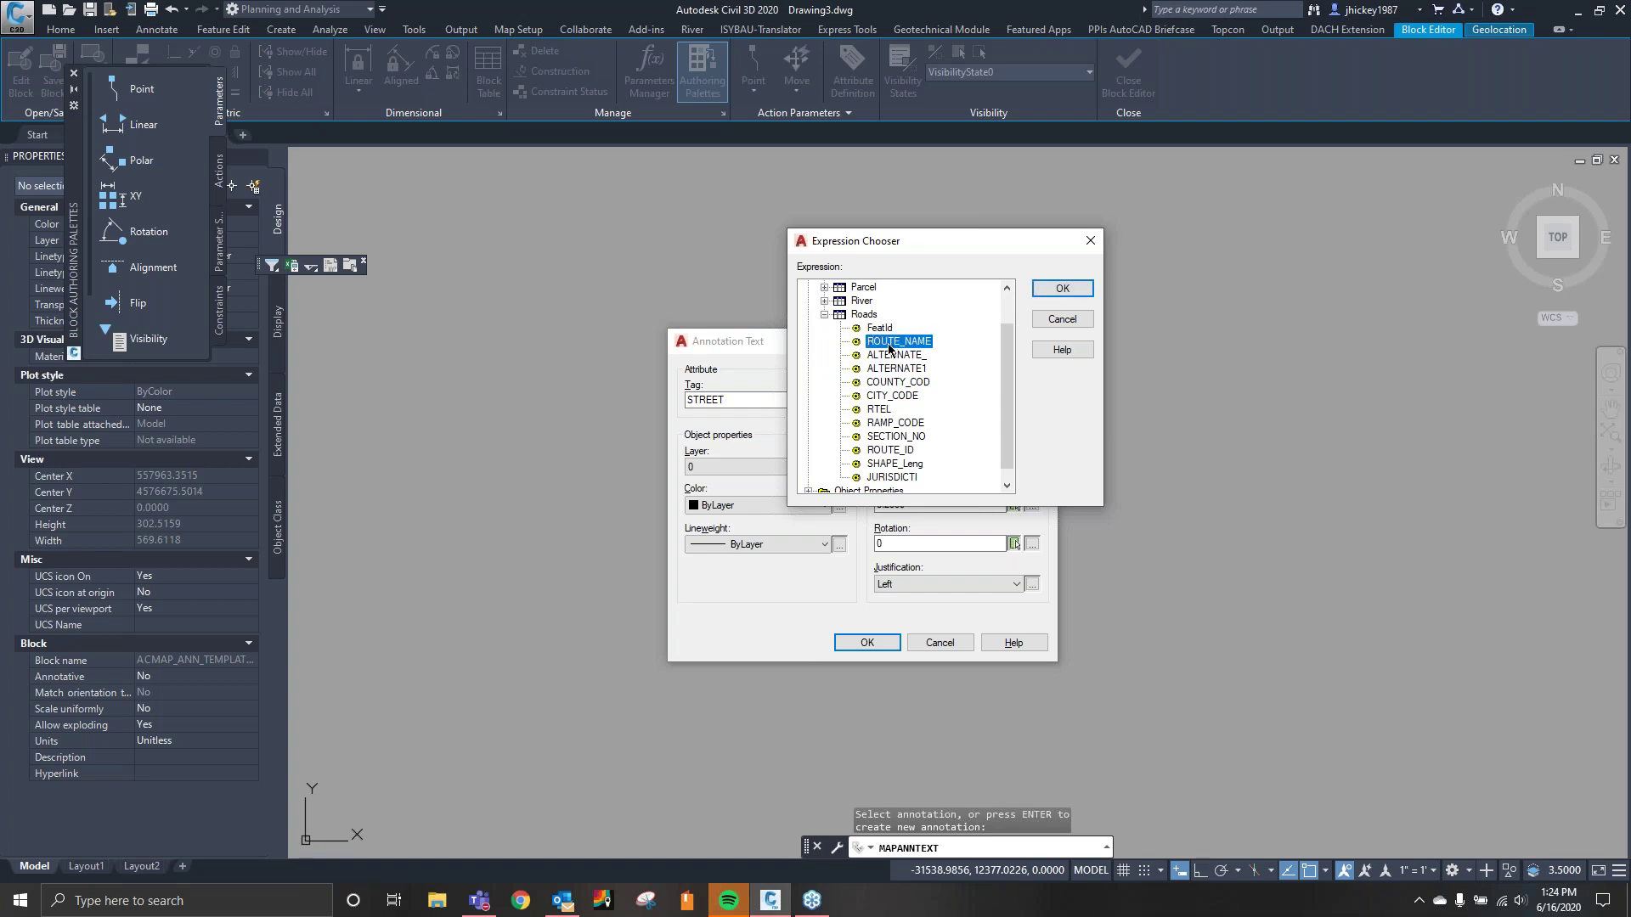
click(1059, 289)
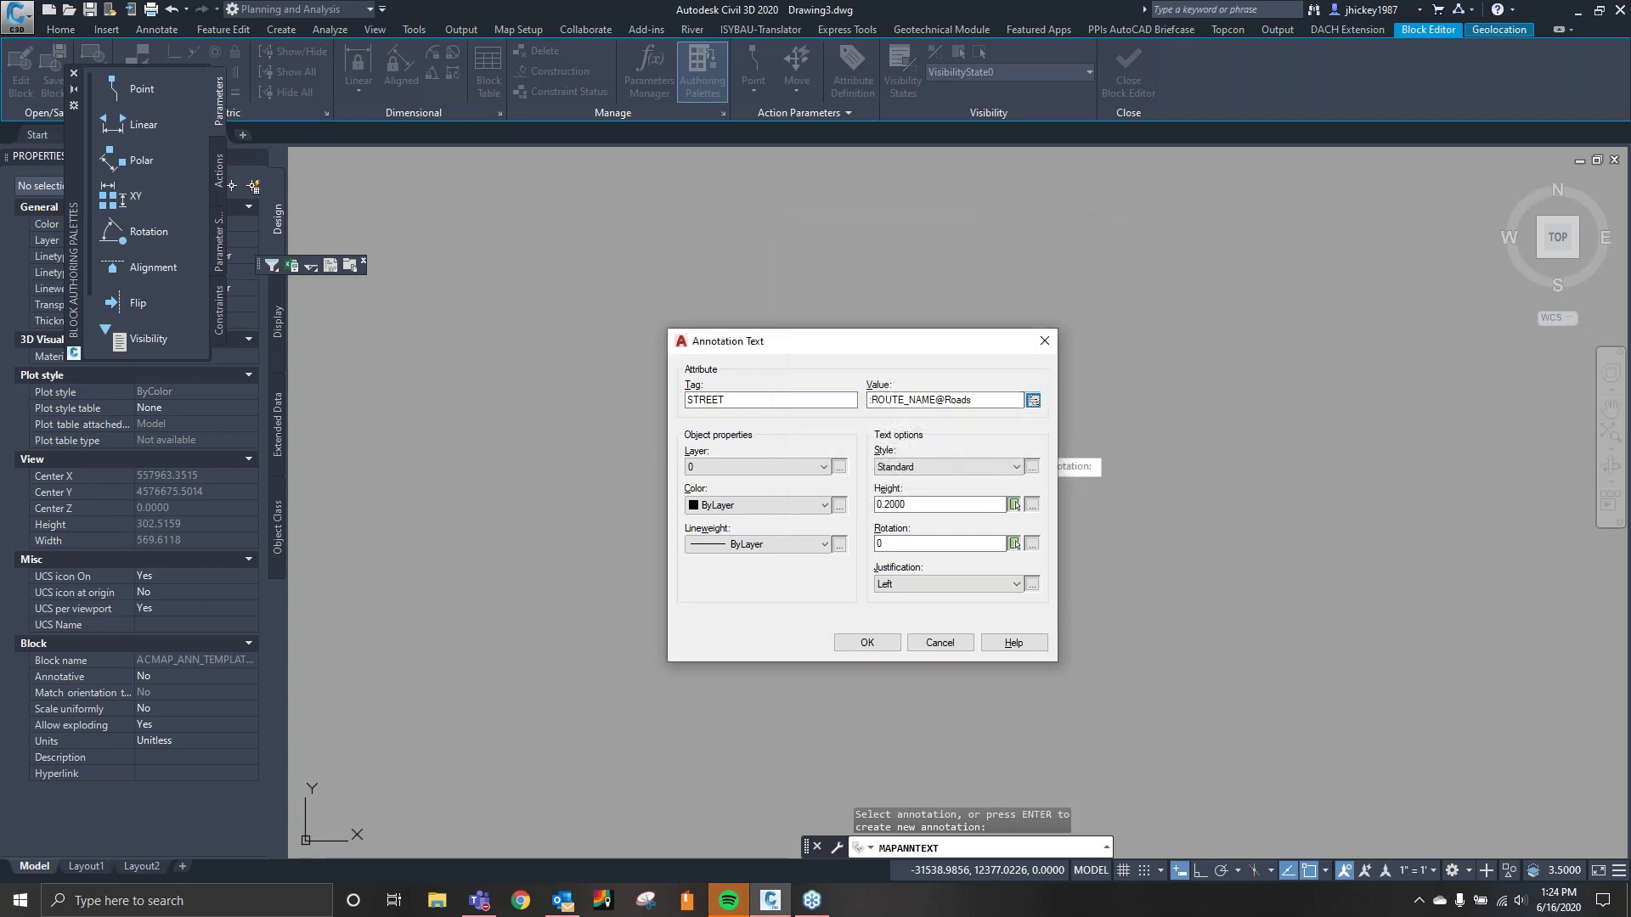
Keep the annotation's text style as Standard and set its text height to 5.
click(935, 462)
click(967, 438)
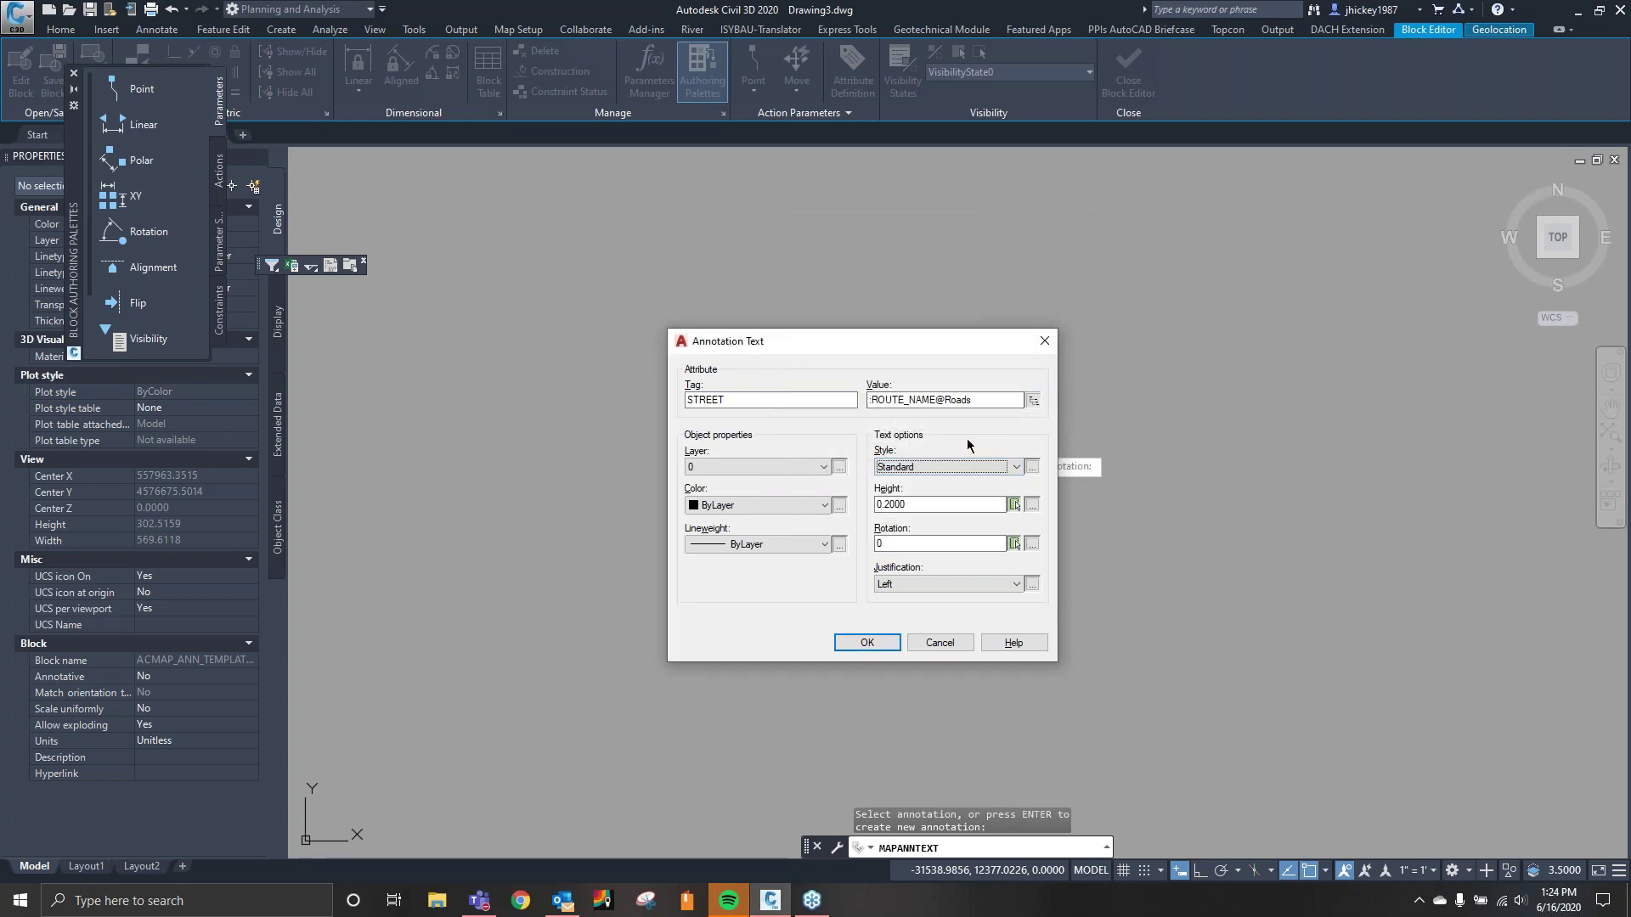
double_click(933, 506)
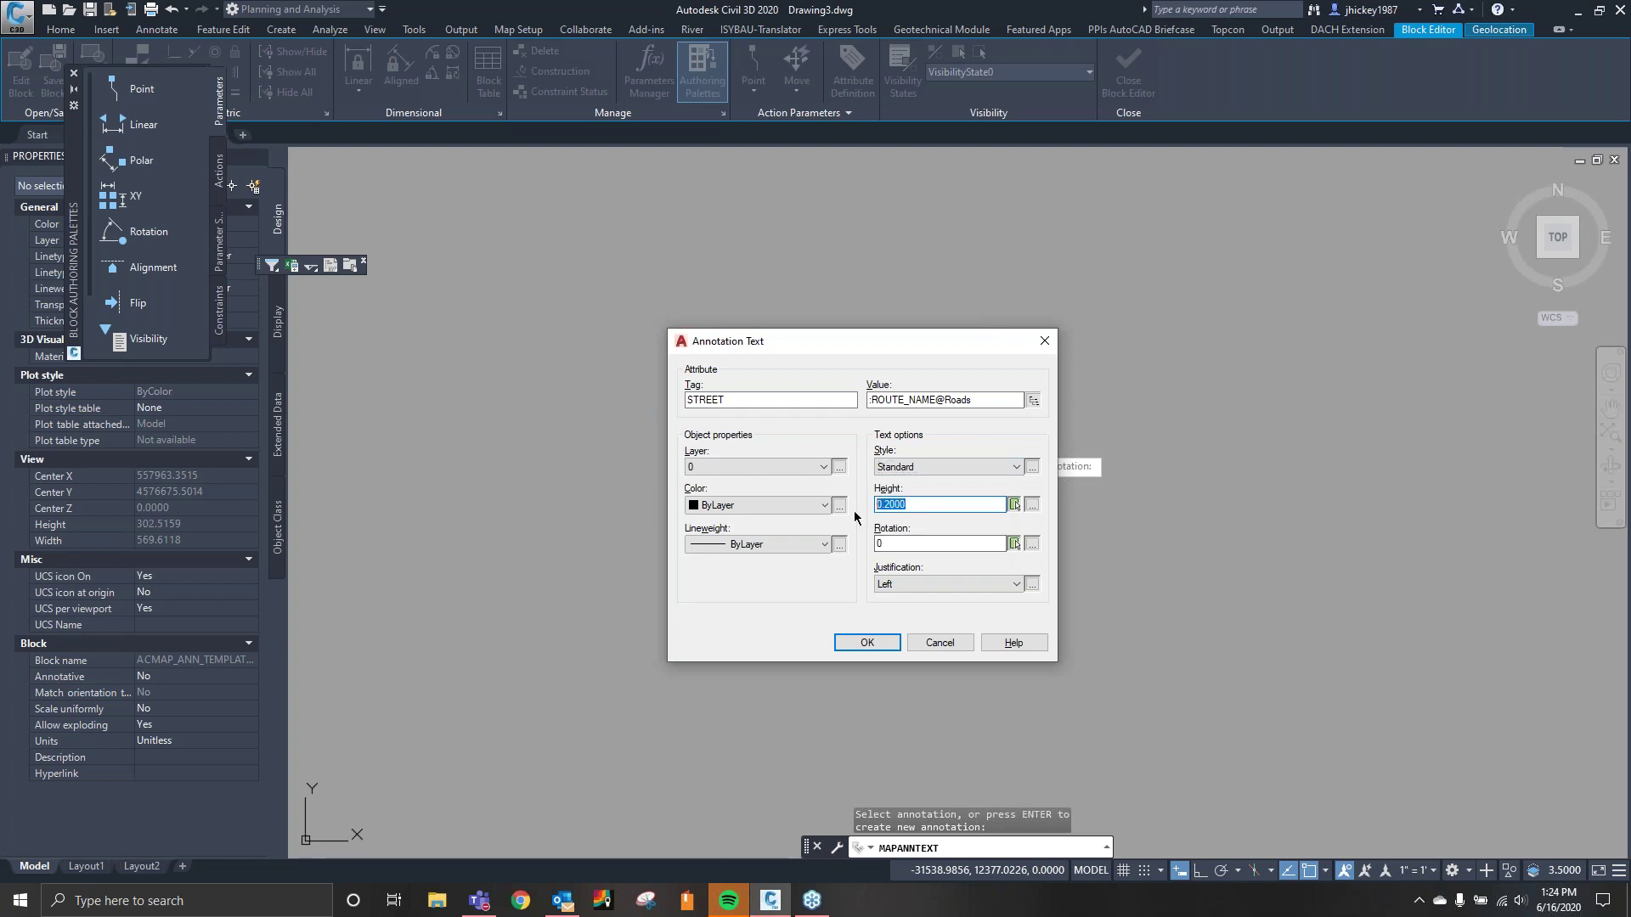
text(5)
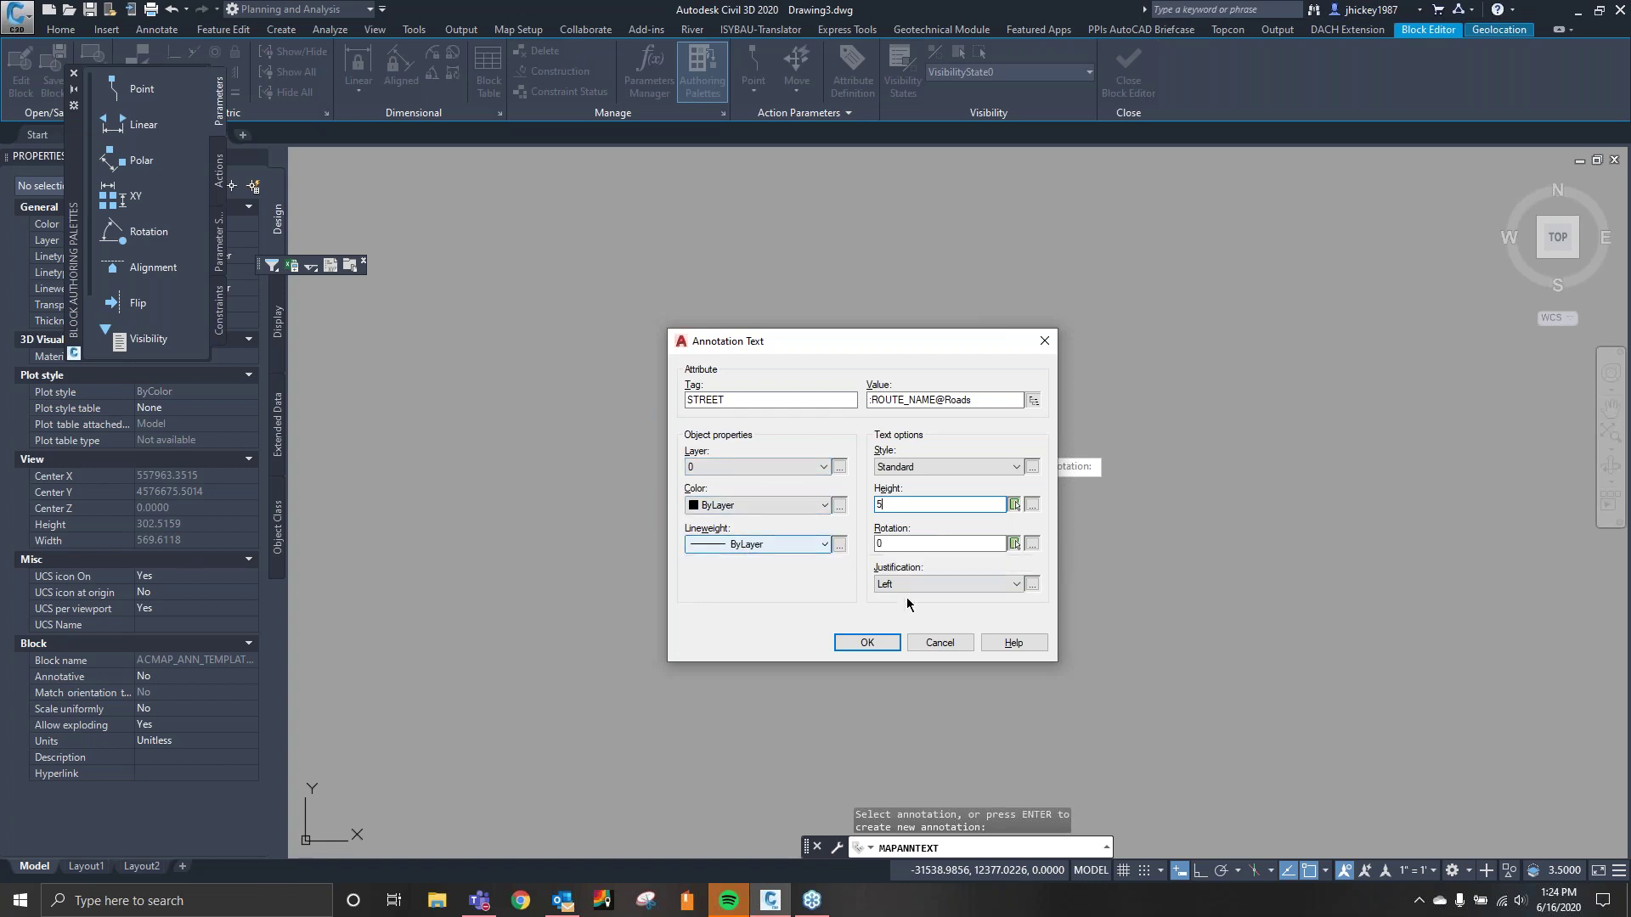
Set the annotation text's justification to Top center and its rotation to the ANGLE property expression.
click(950, 585)
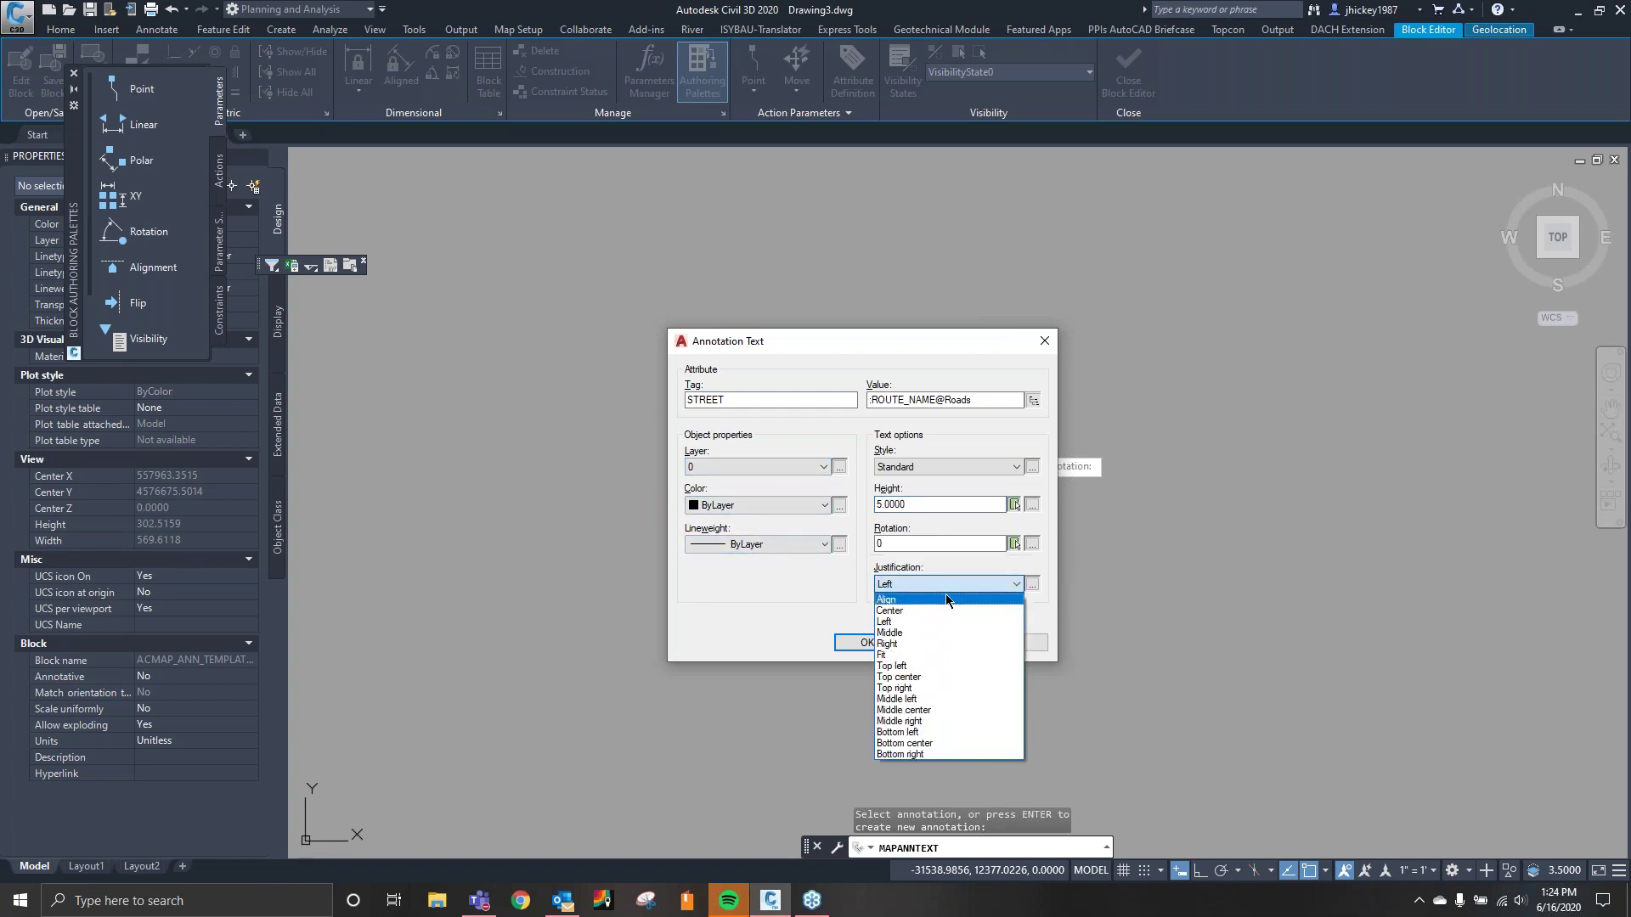
click(926, 676)
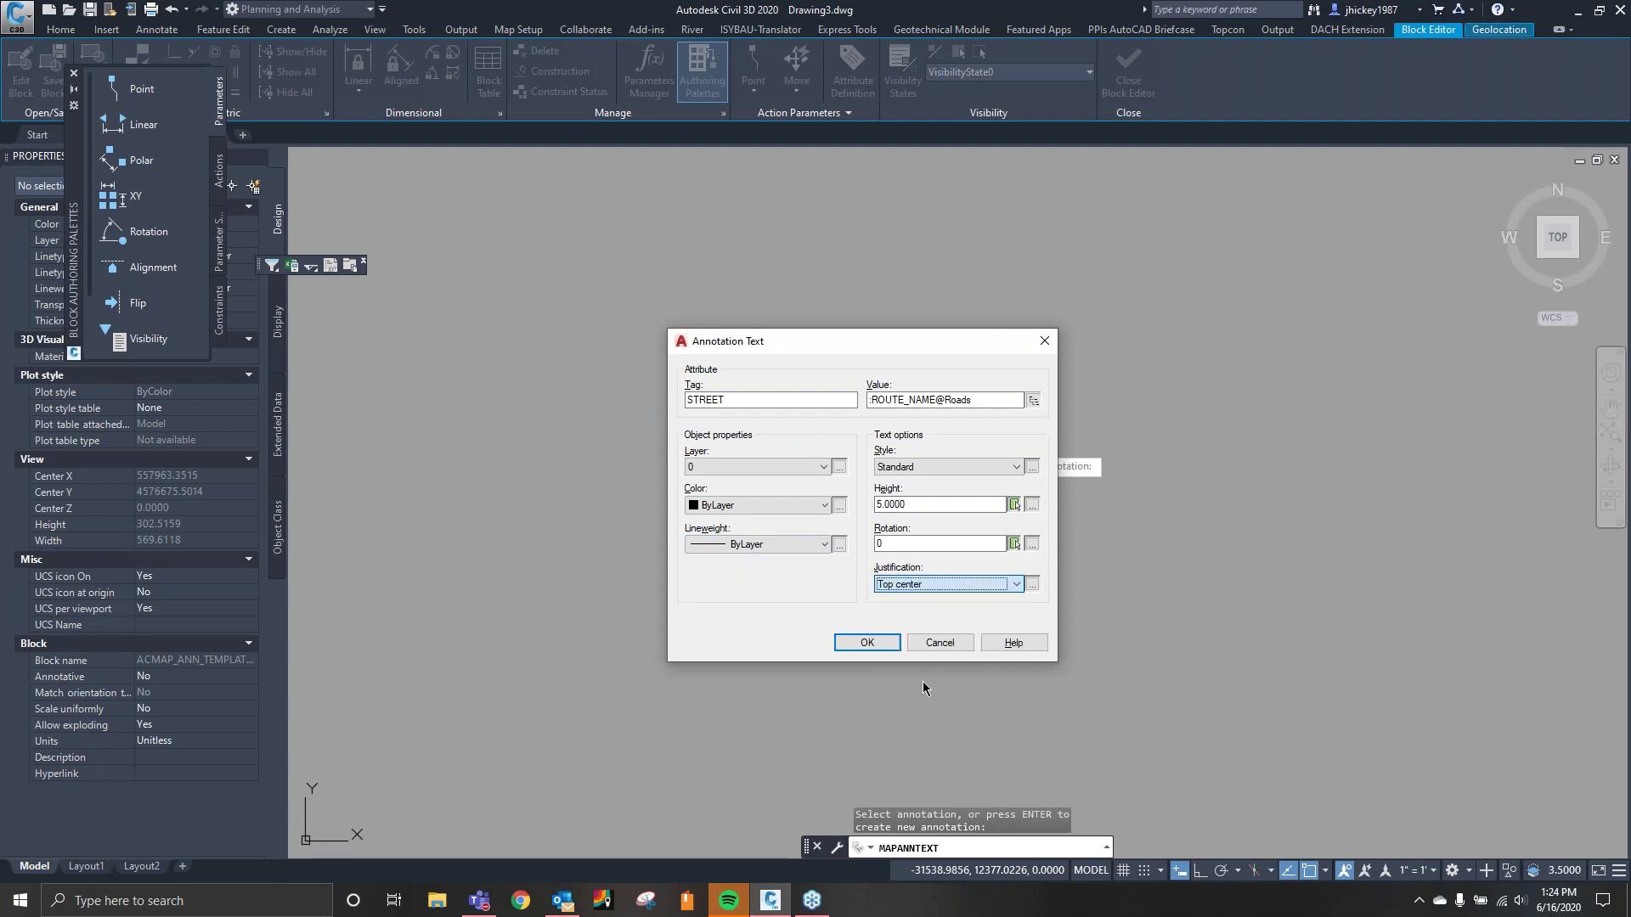
click(1032, 543)
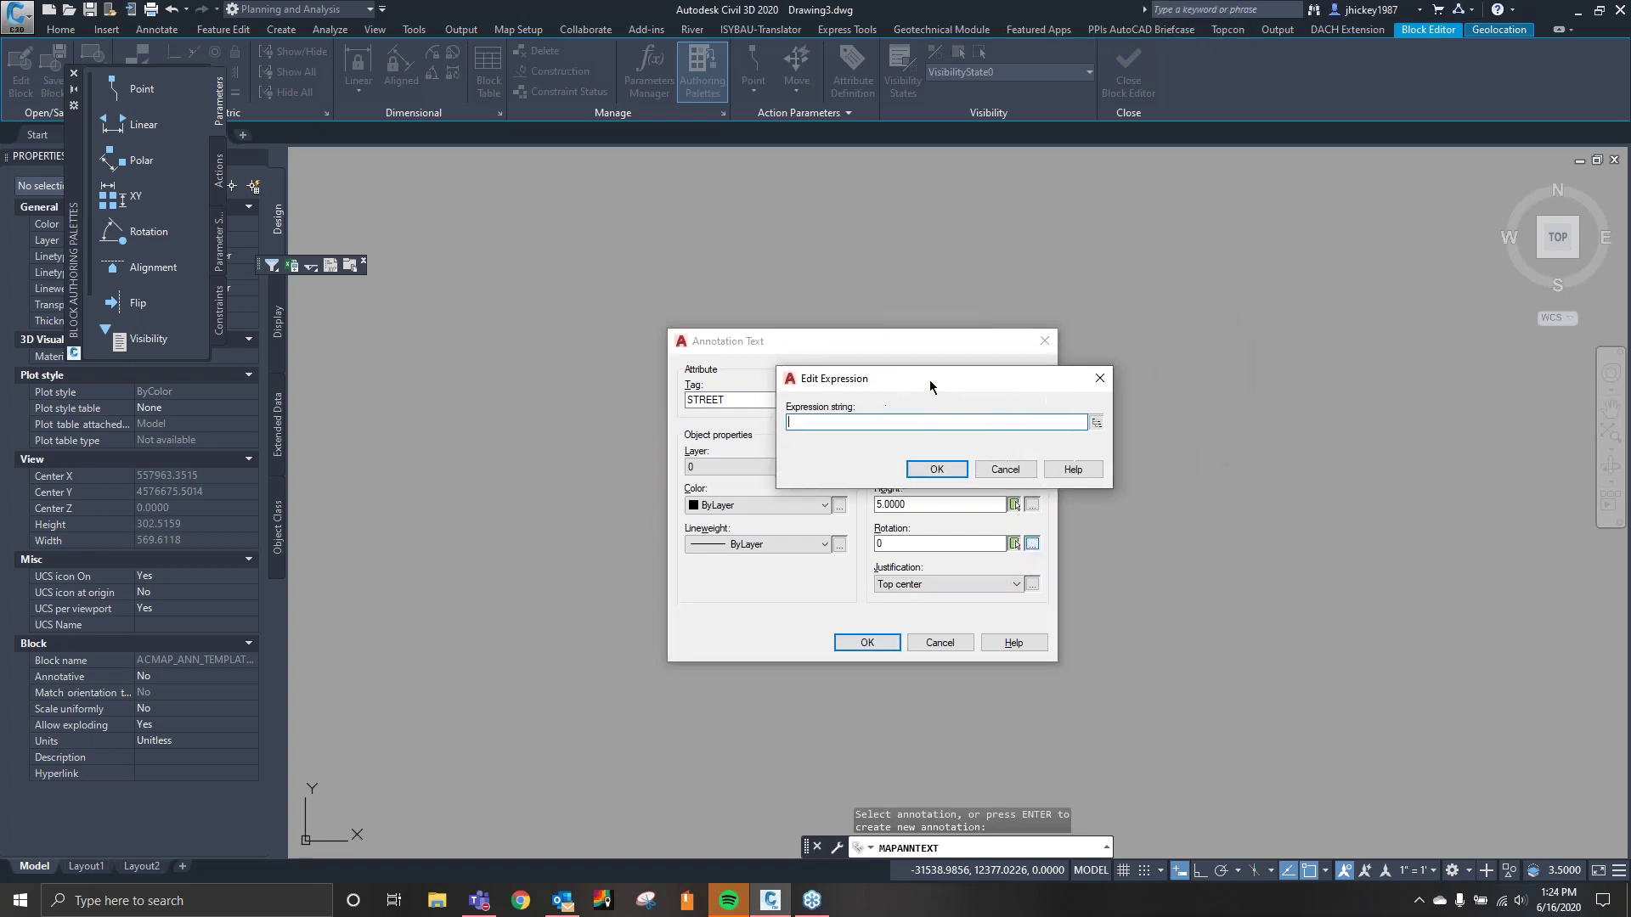
click(1091, 422)
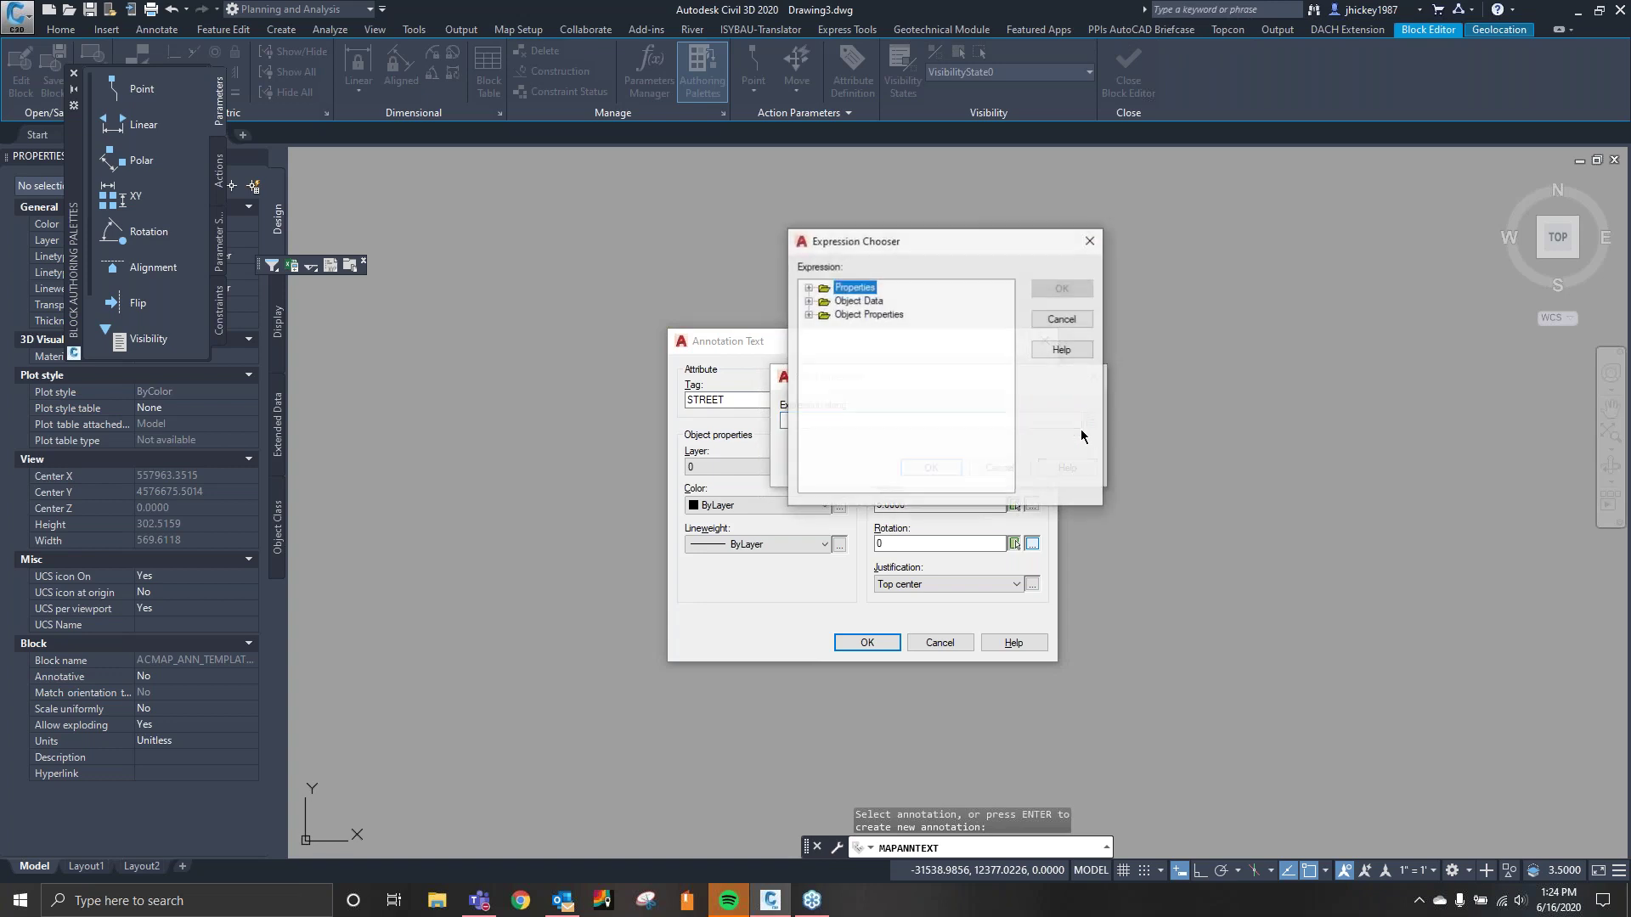
click(811, 288)
click(860, 303)
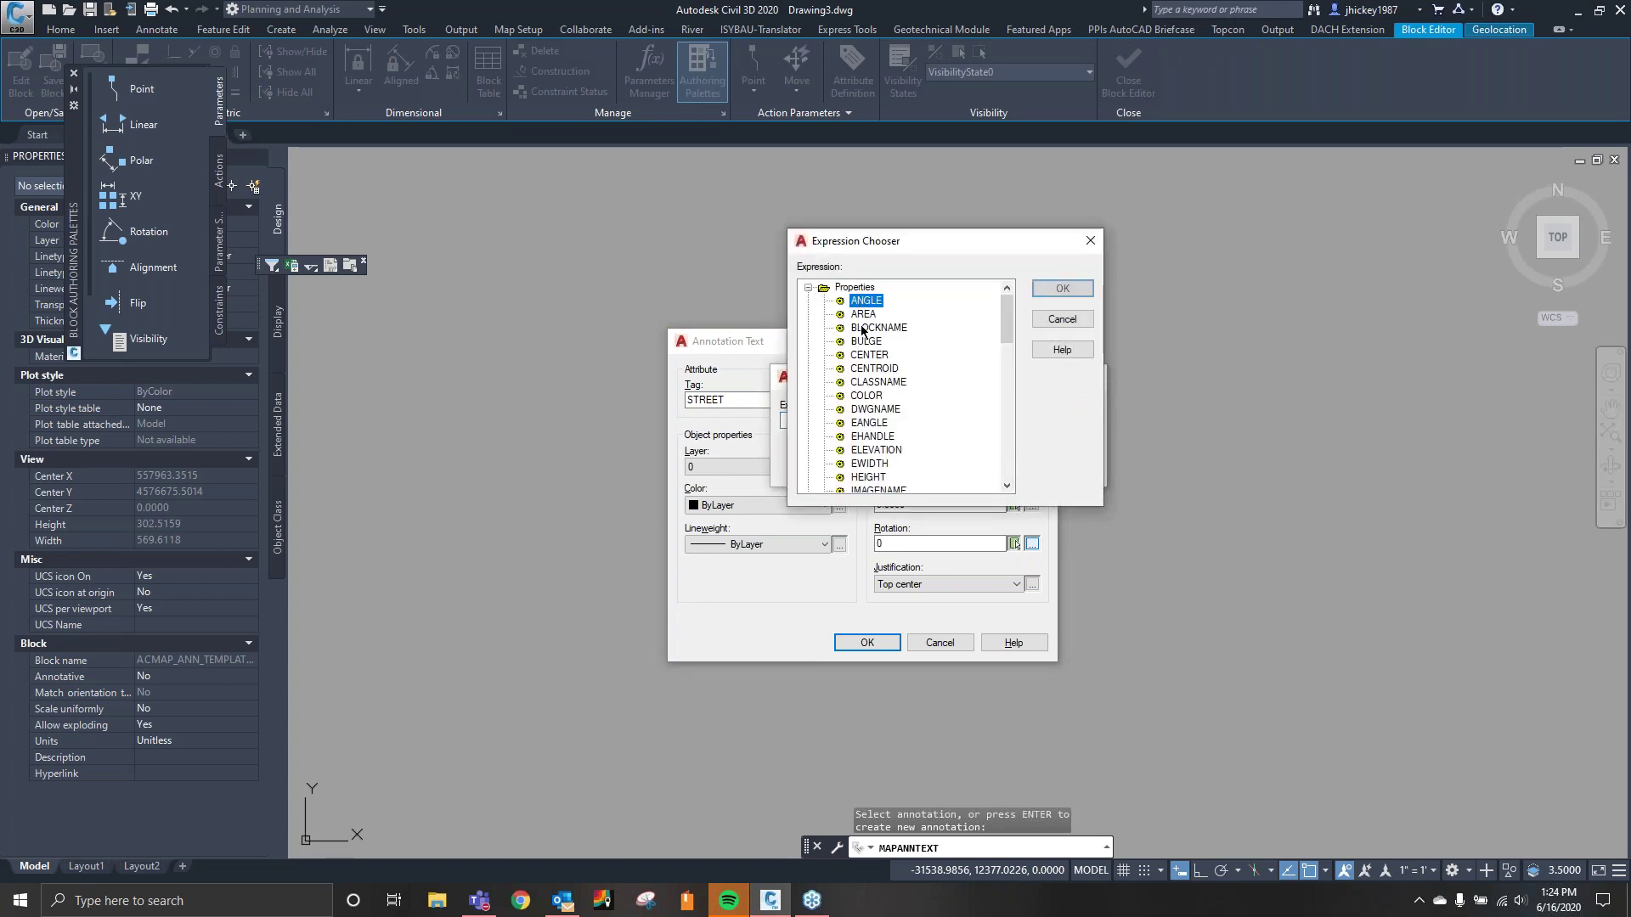
click(1062, 288)
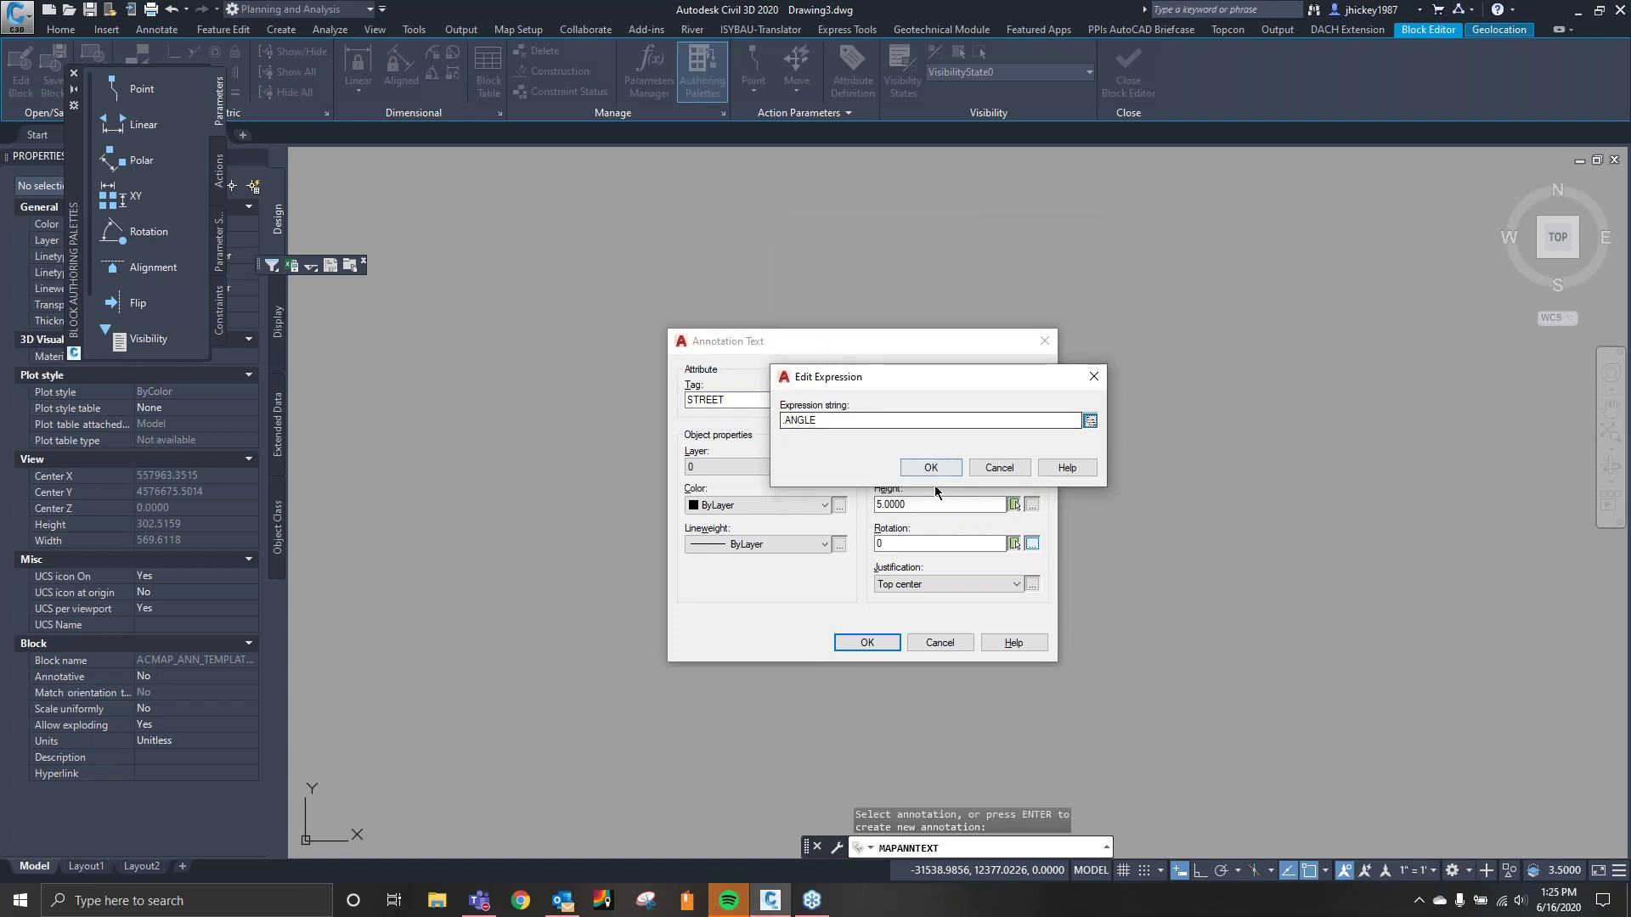
click(931, 468)
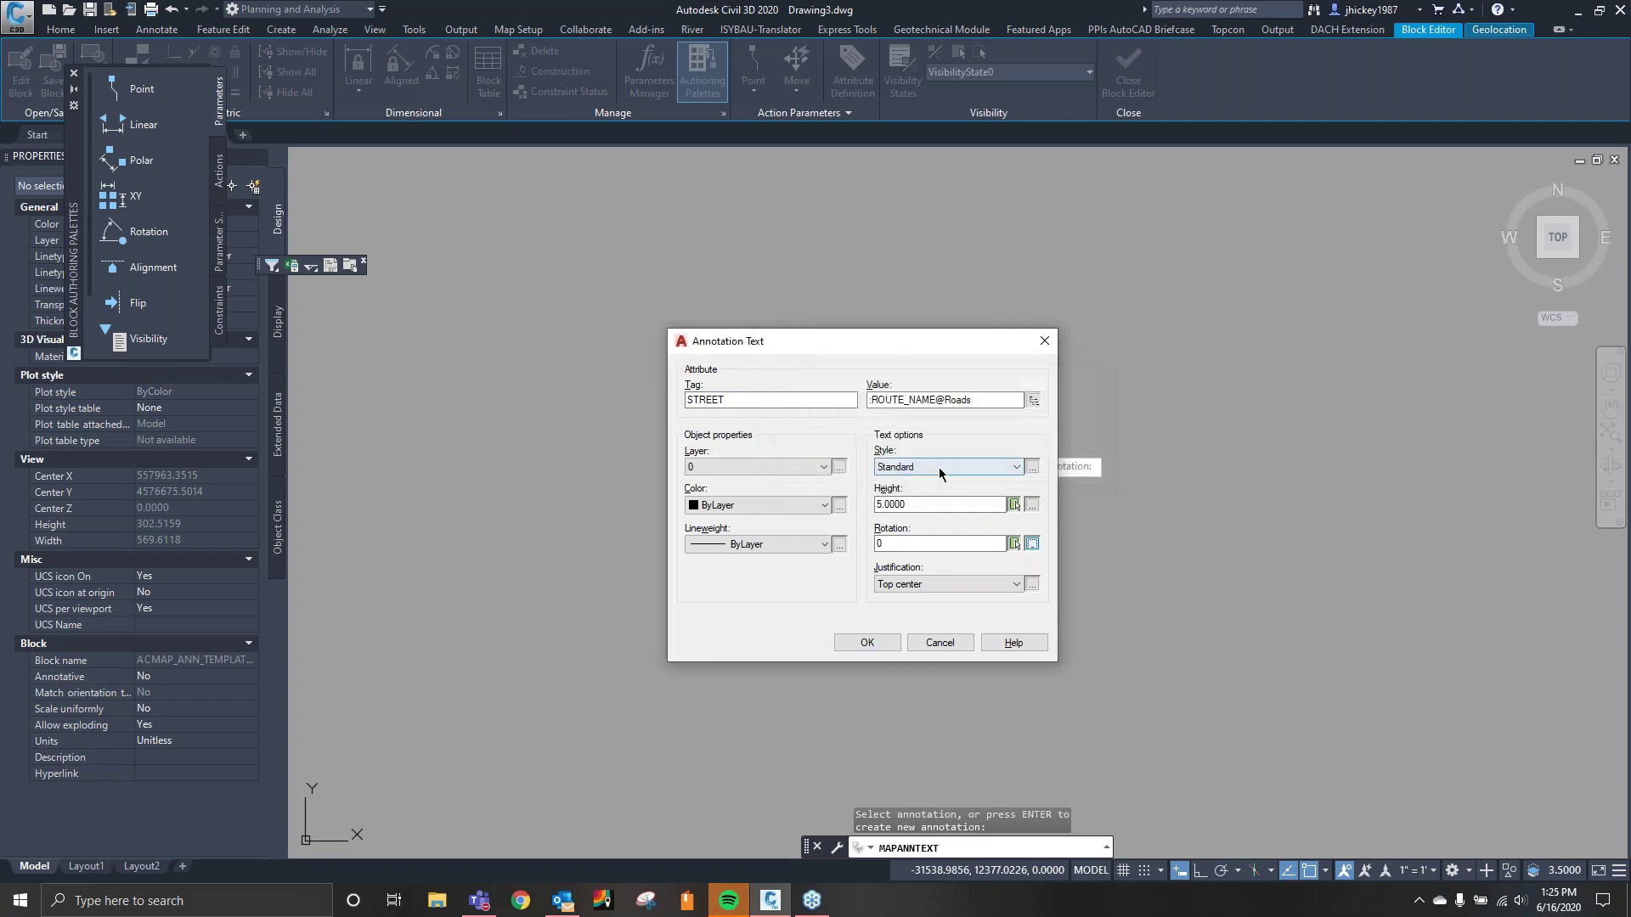
Accept the annotation text settings and place the text's top-center point at 0,0,0 in the template.
click(870, 641)
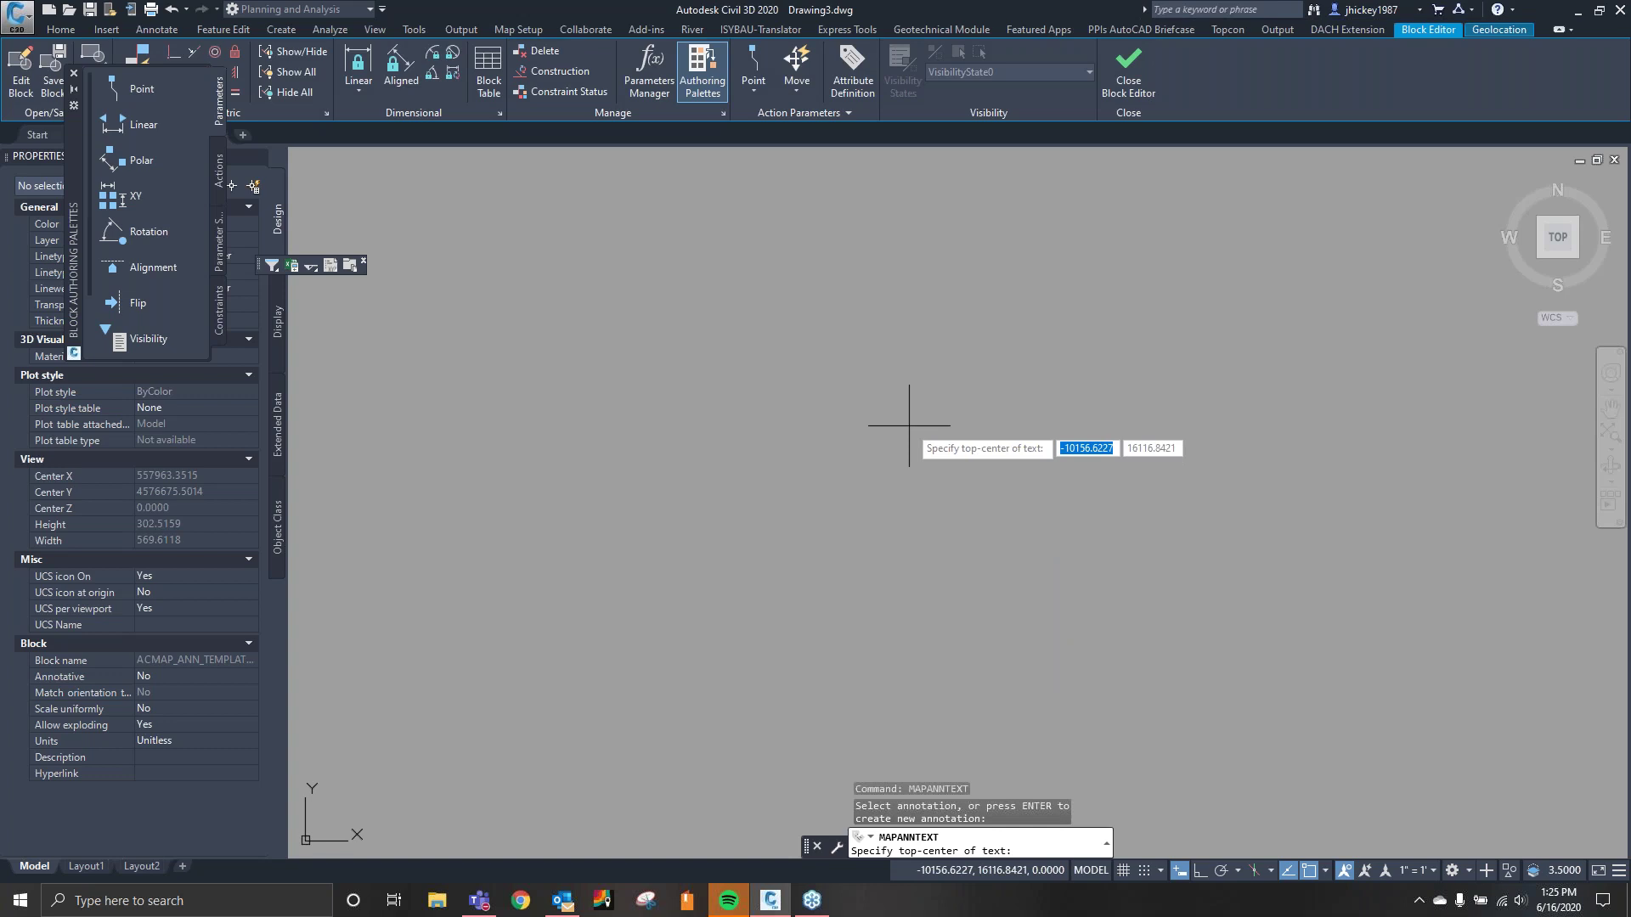
text(0,0,0)
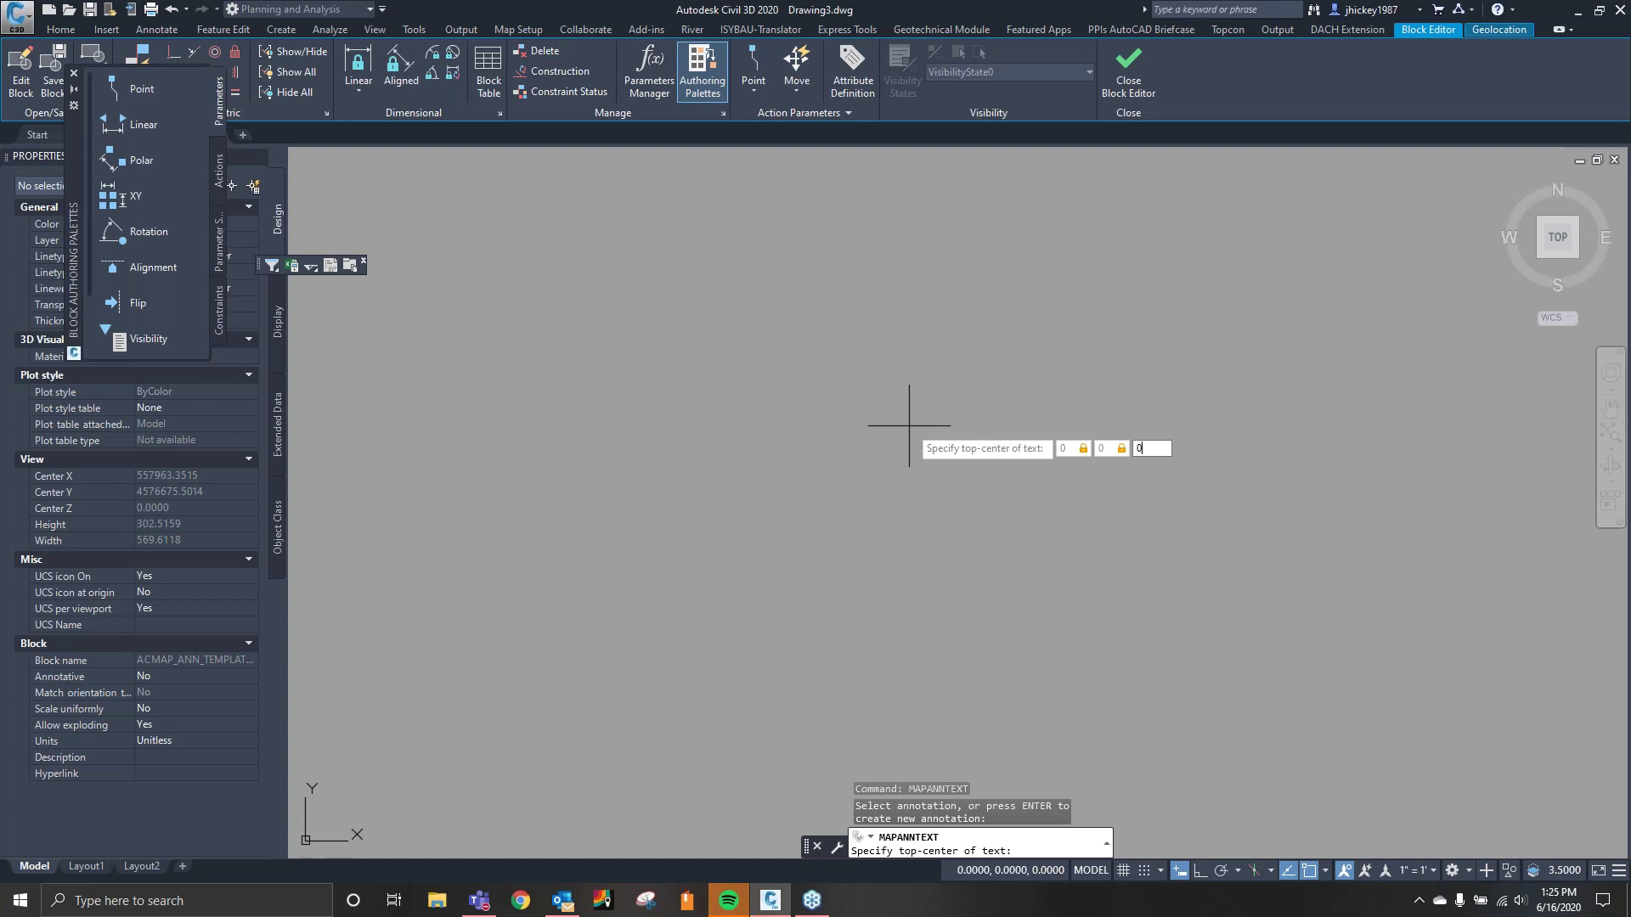
key(Return)
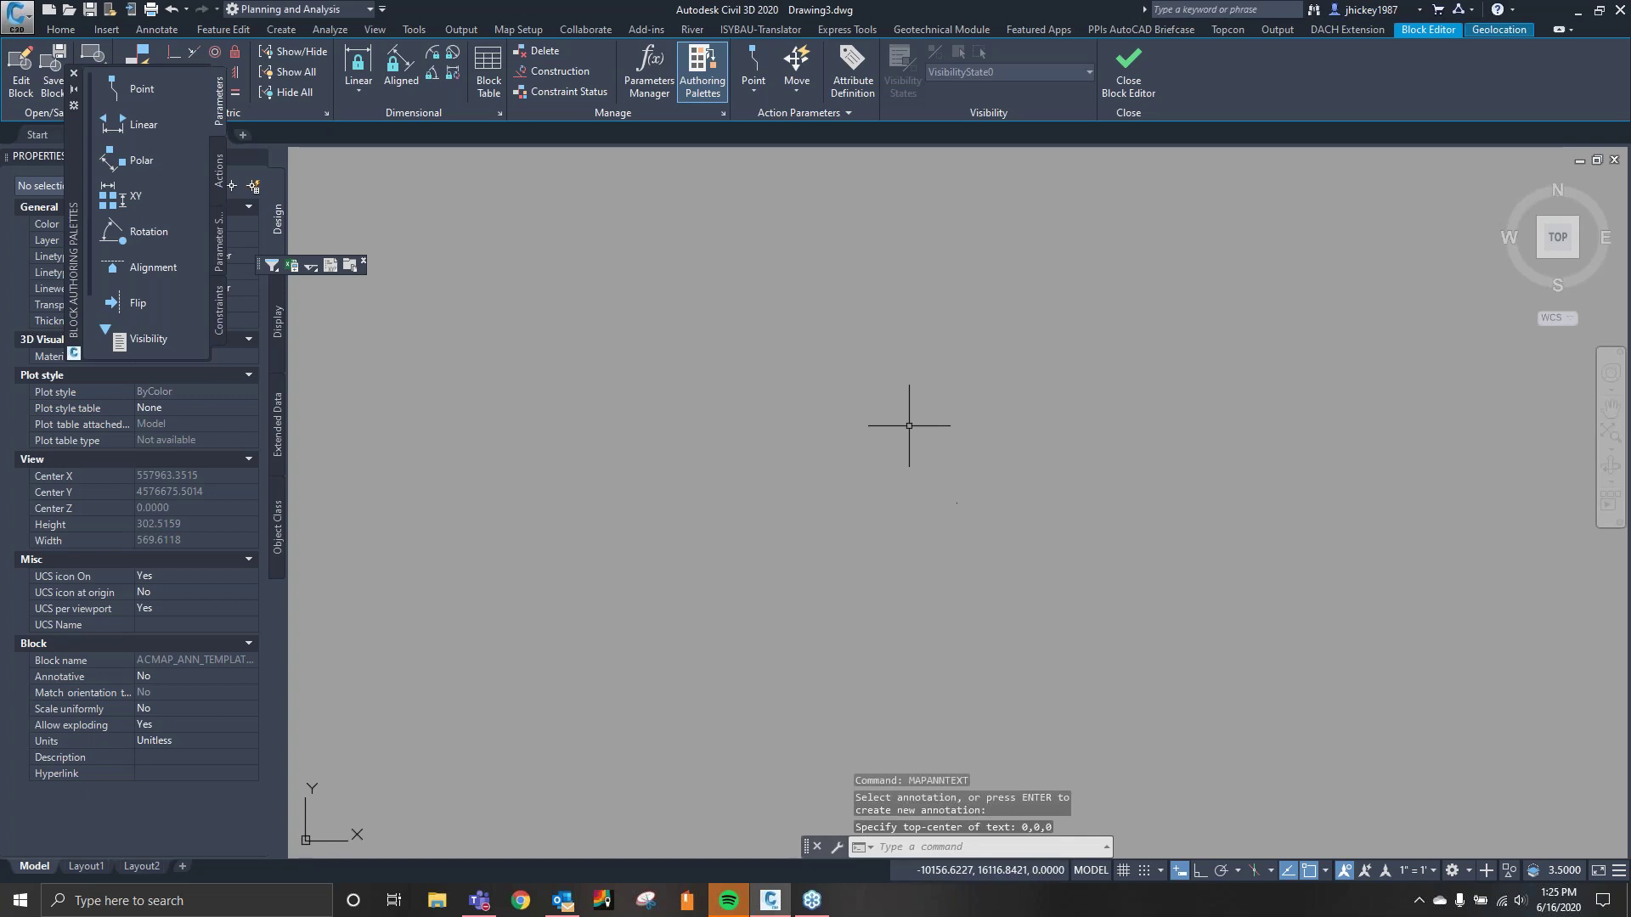
click(699, 273)
click(997, 474)
scroll(860, 351, up, 20)
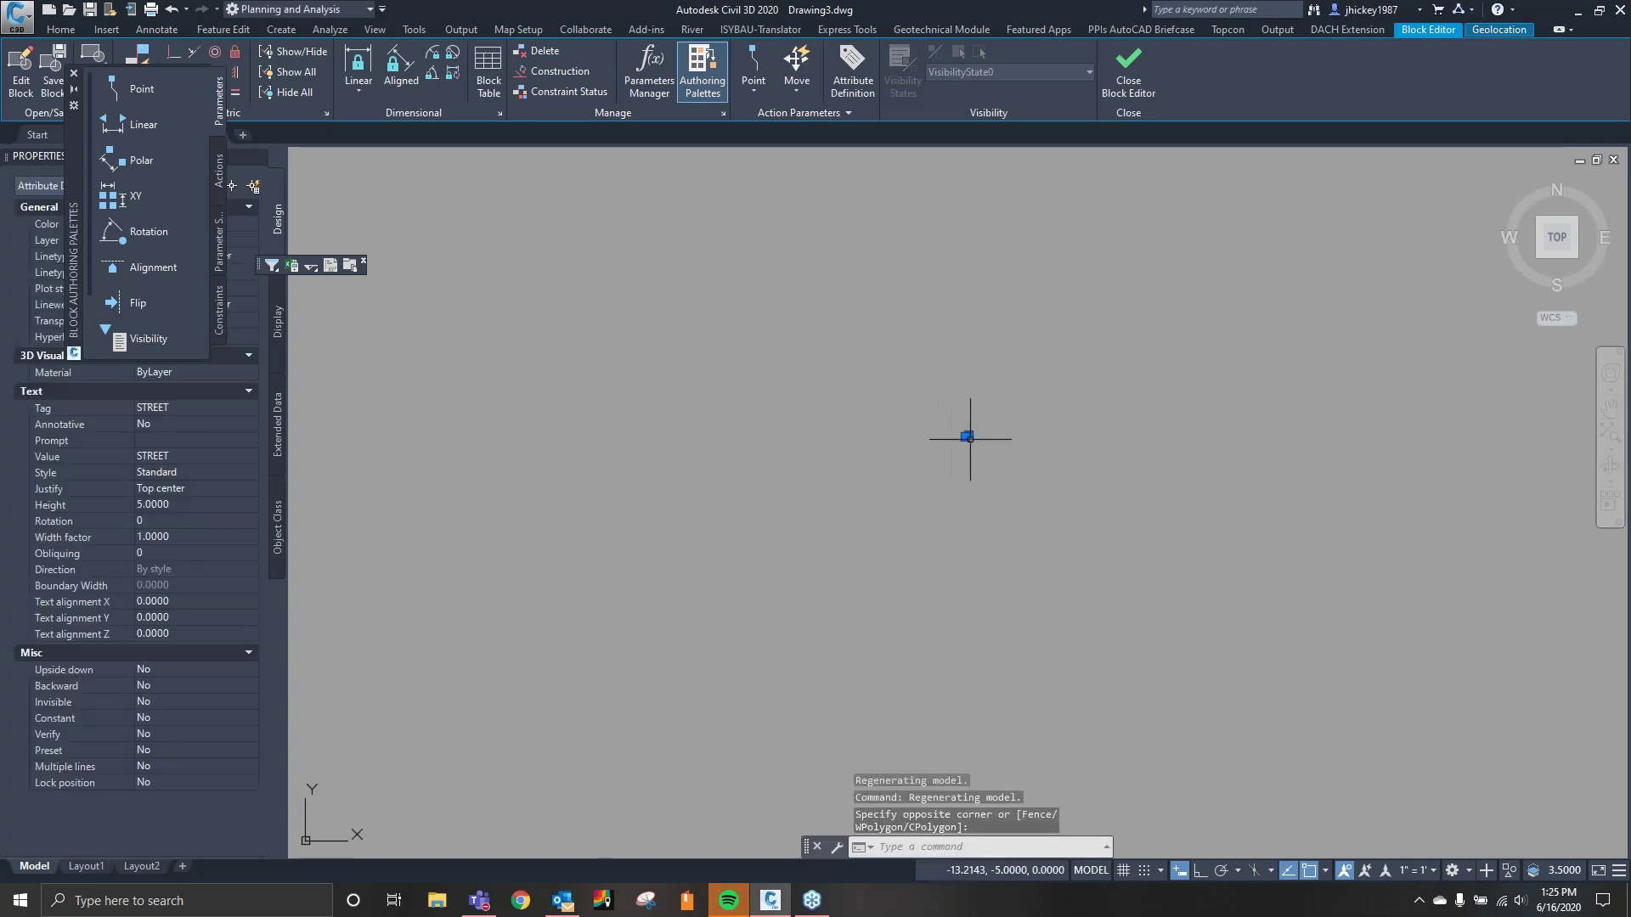
scroll(861, 412, up, 4)
key(Escape)
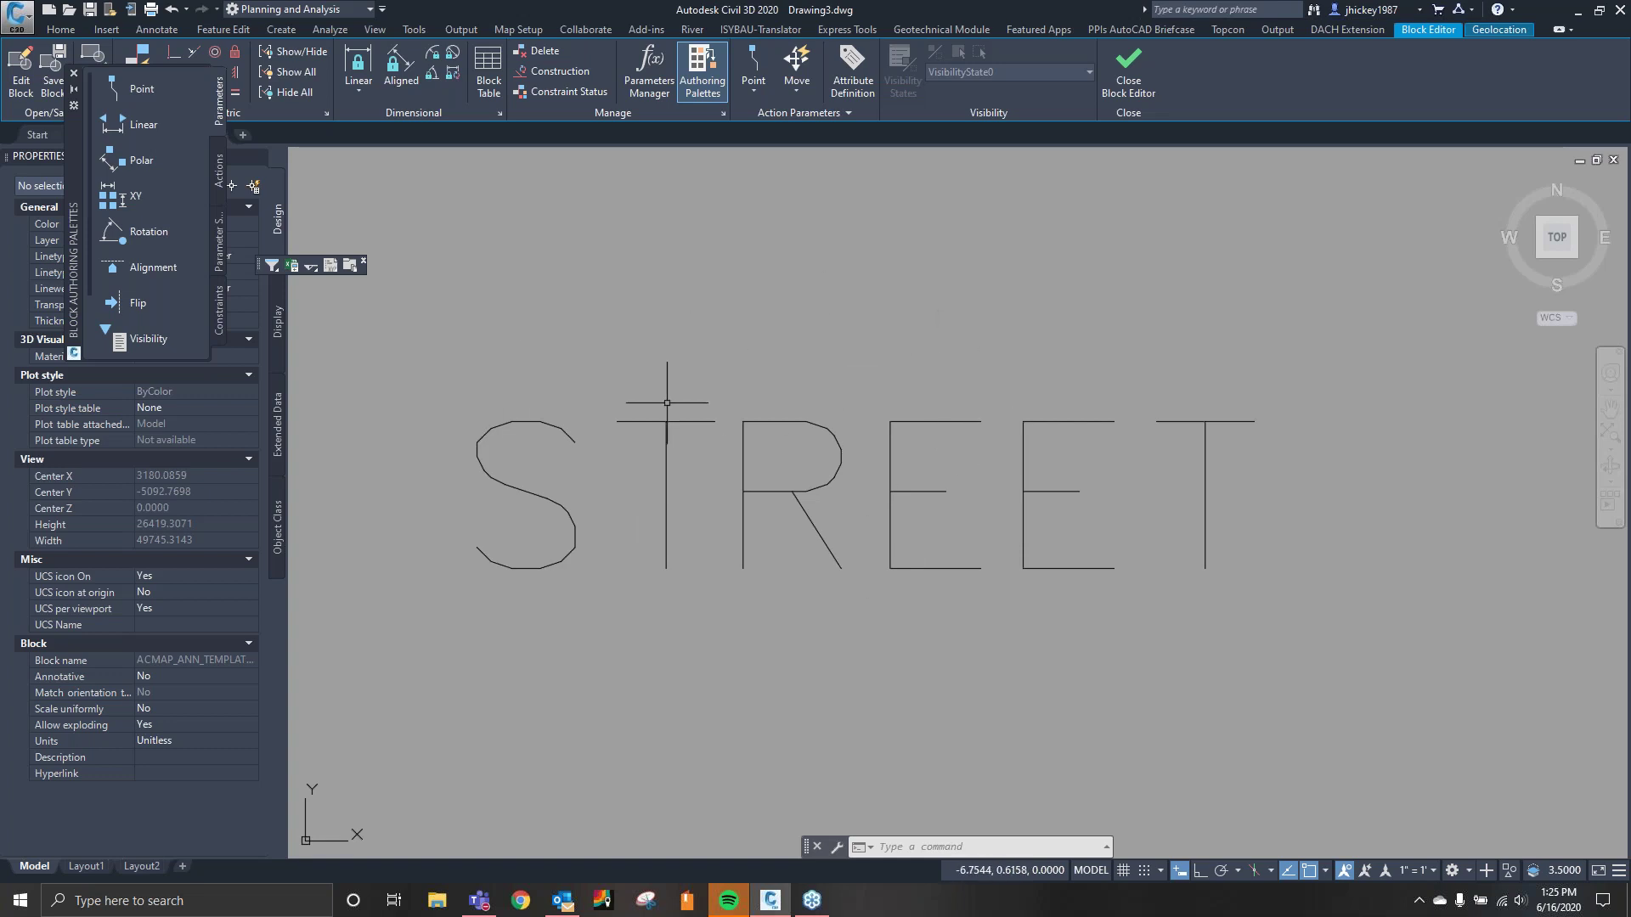
Close the Block Editor, saving the changes to ACMAP_ANN_TEMPLATE_STREETS, and accept the STREETS template definition.
click(1131, 99)
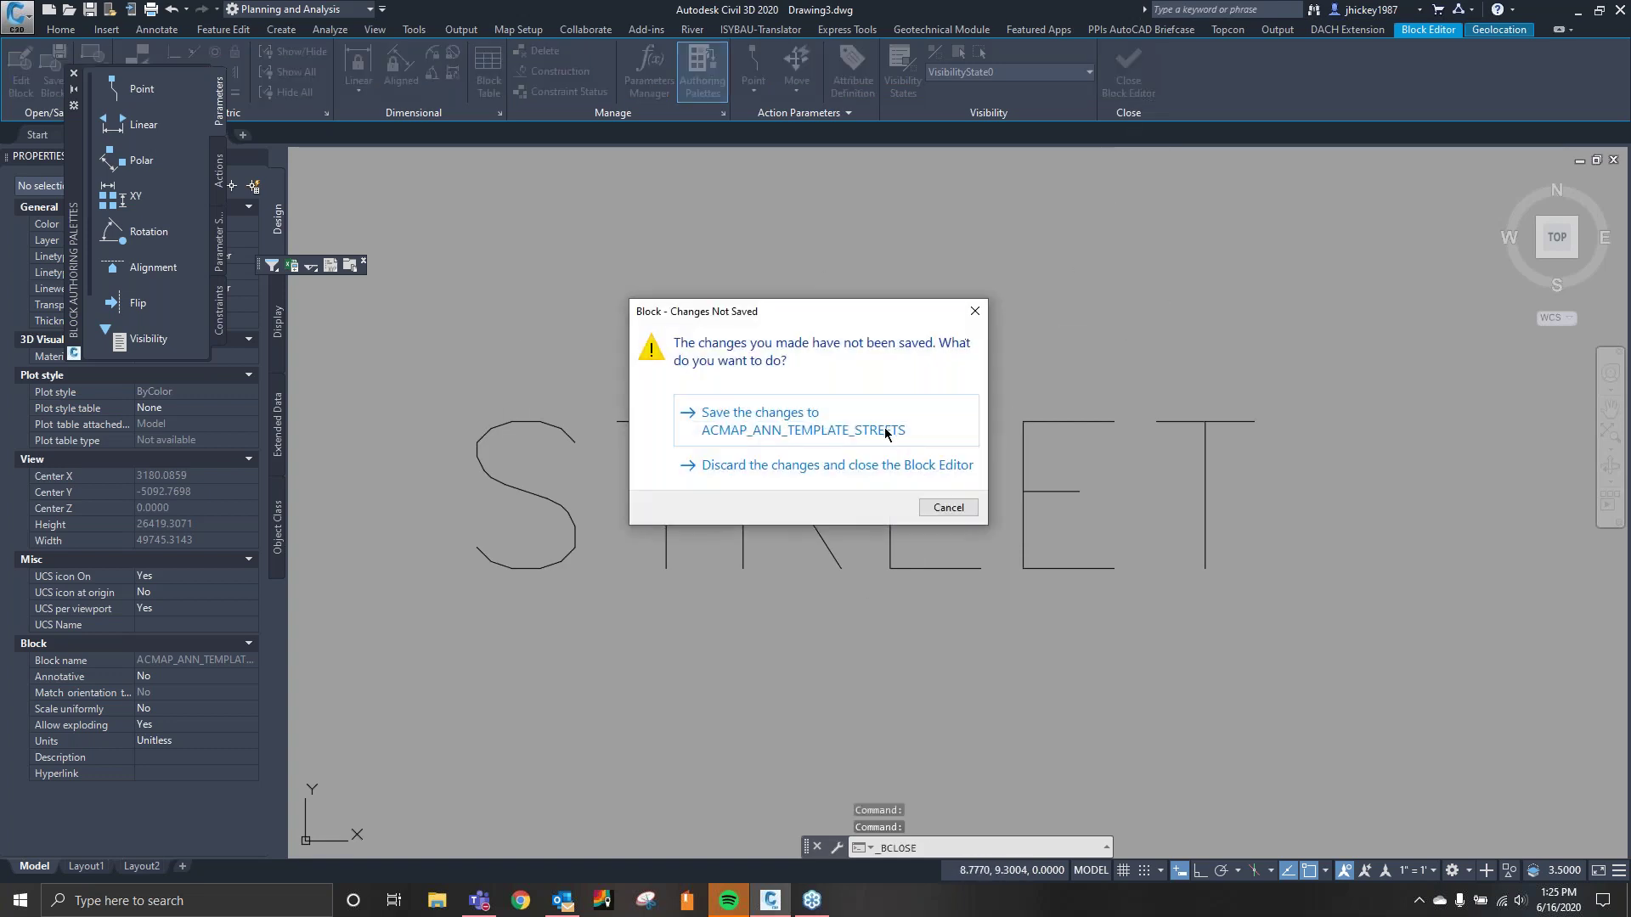
click(833, 430)
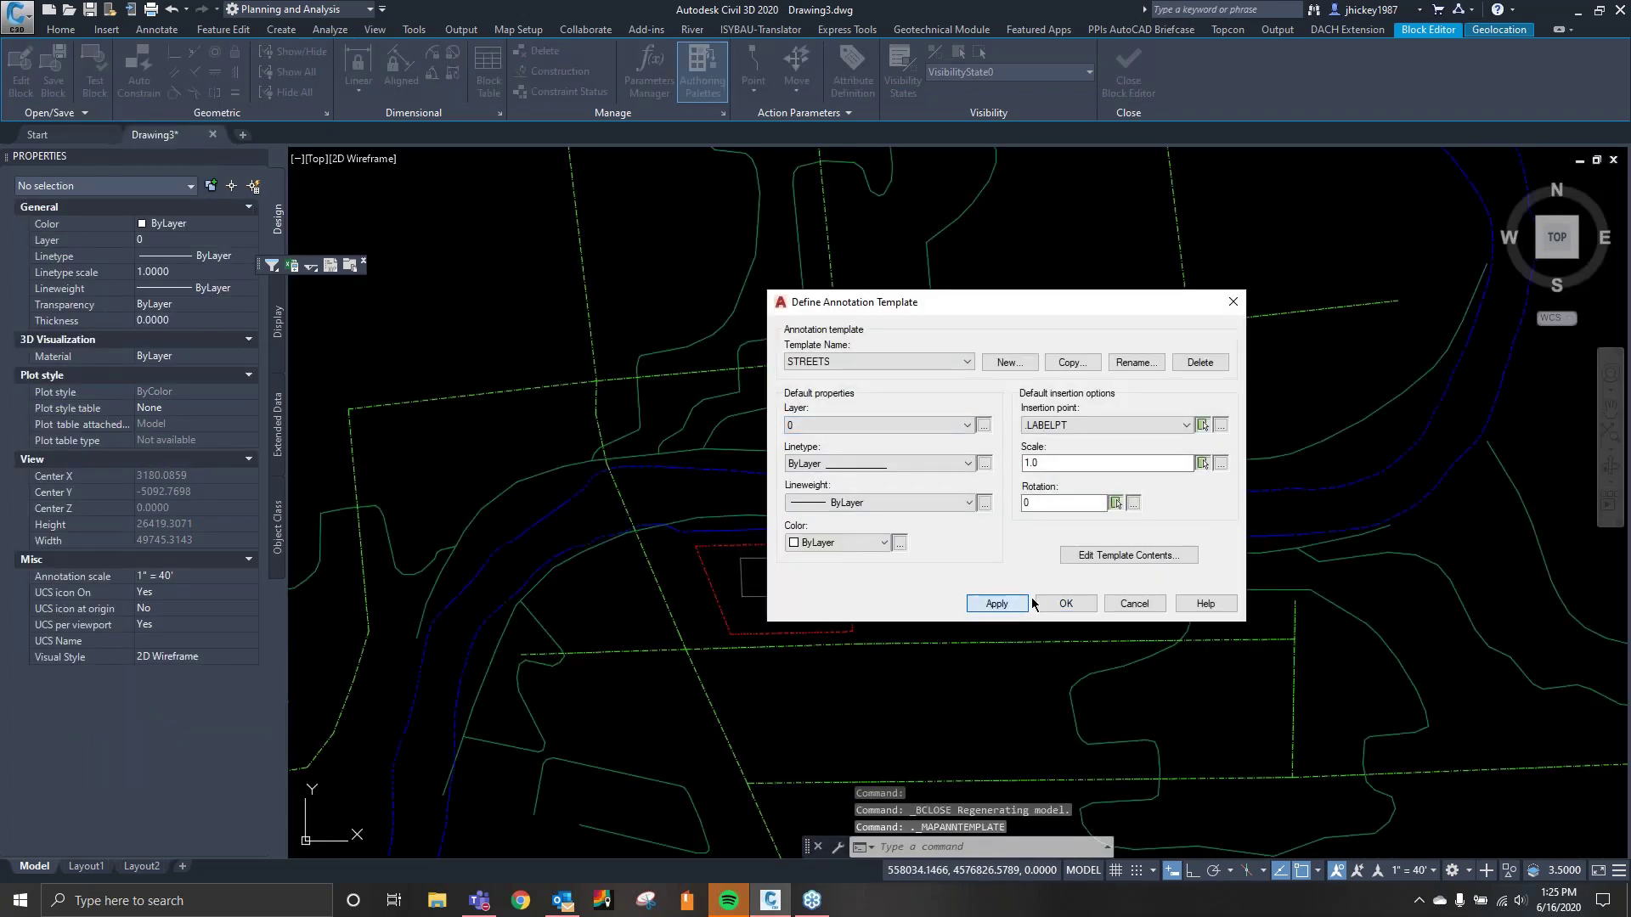
click(1050, 601)
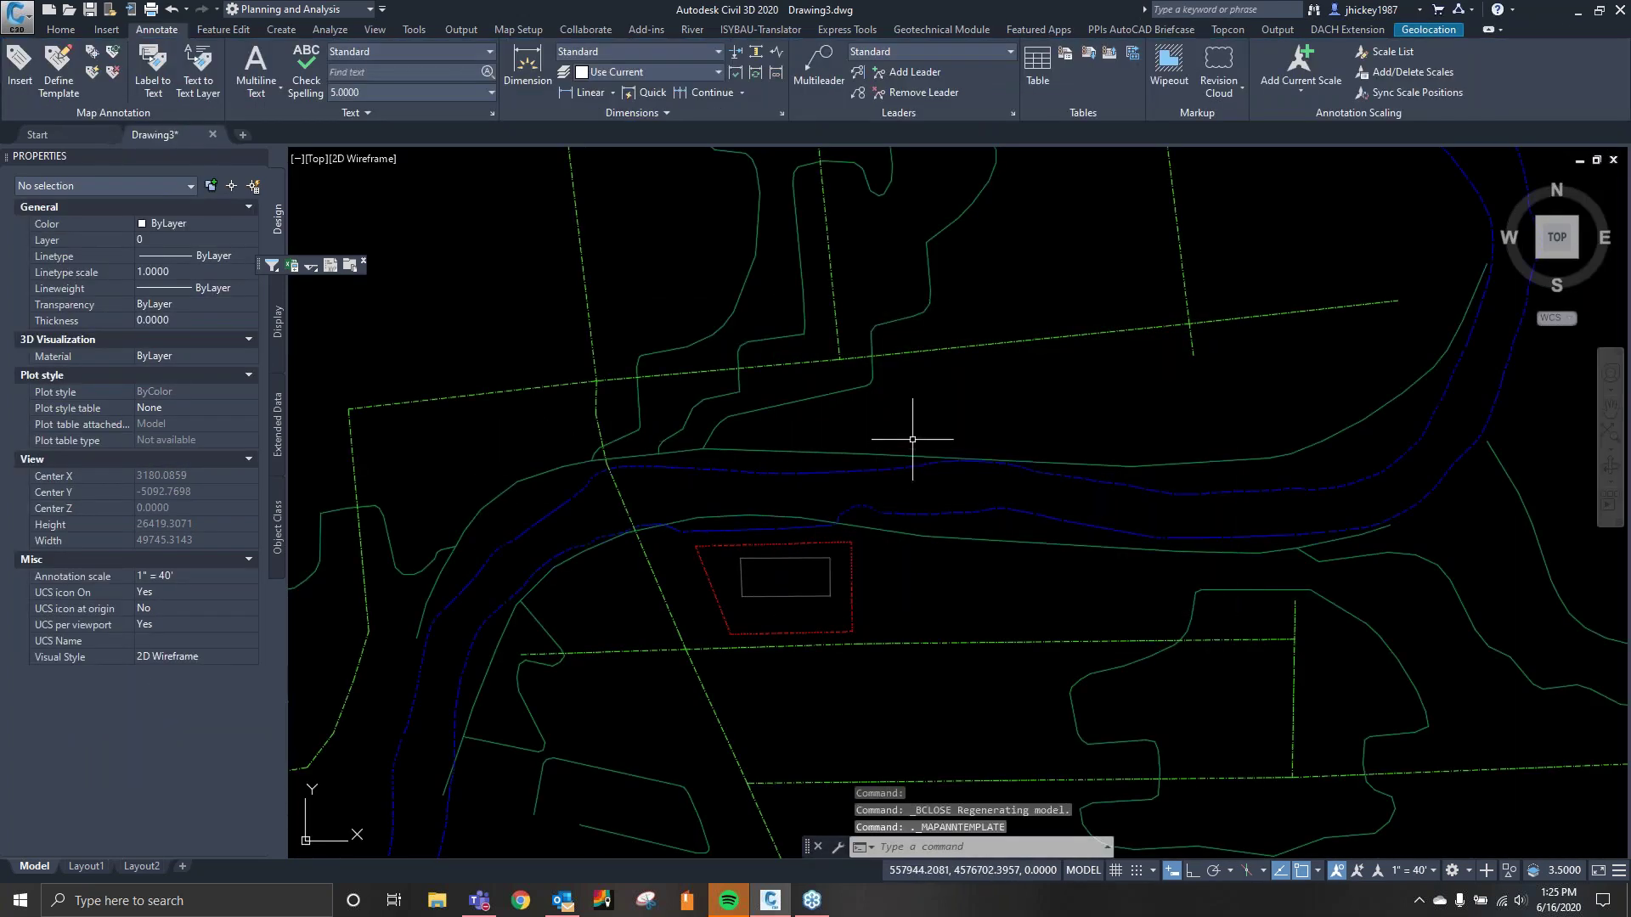
Insert the STREETS annotation on the easternmost north-south road line north of the river and check it against the road's object data.
click(19, 85)
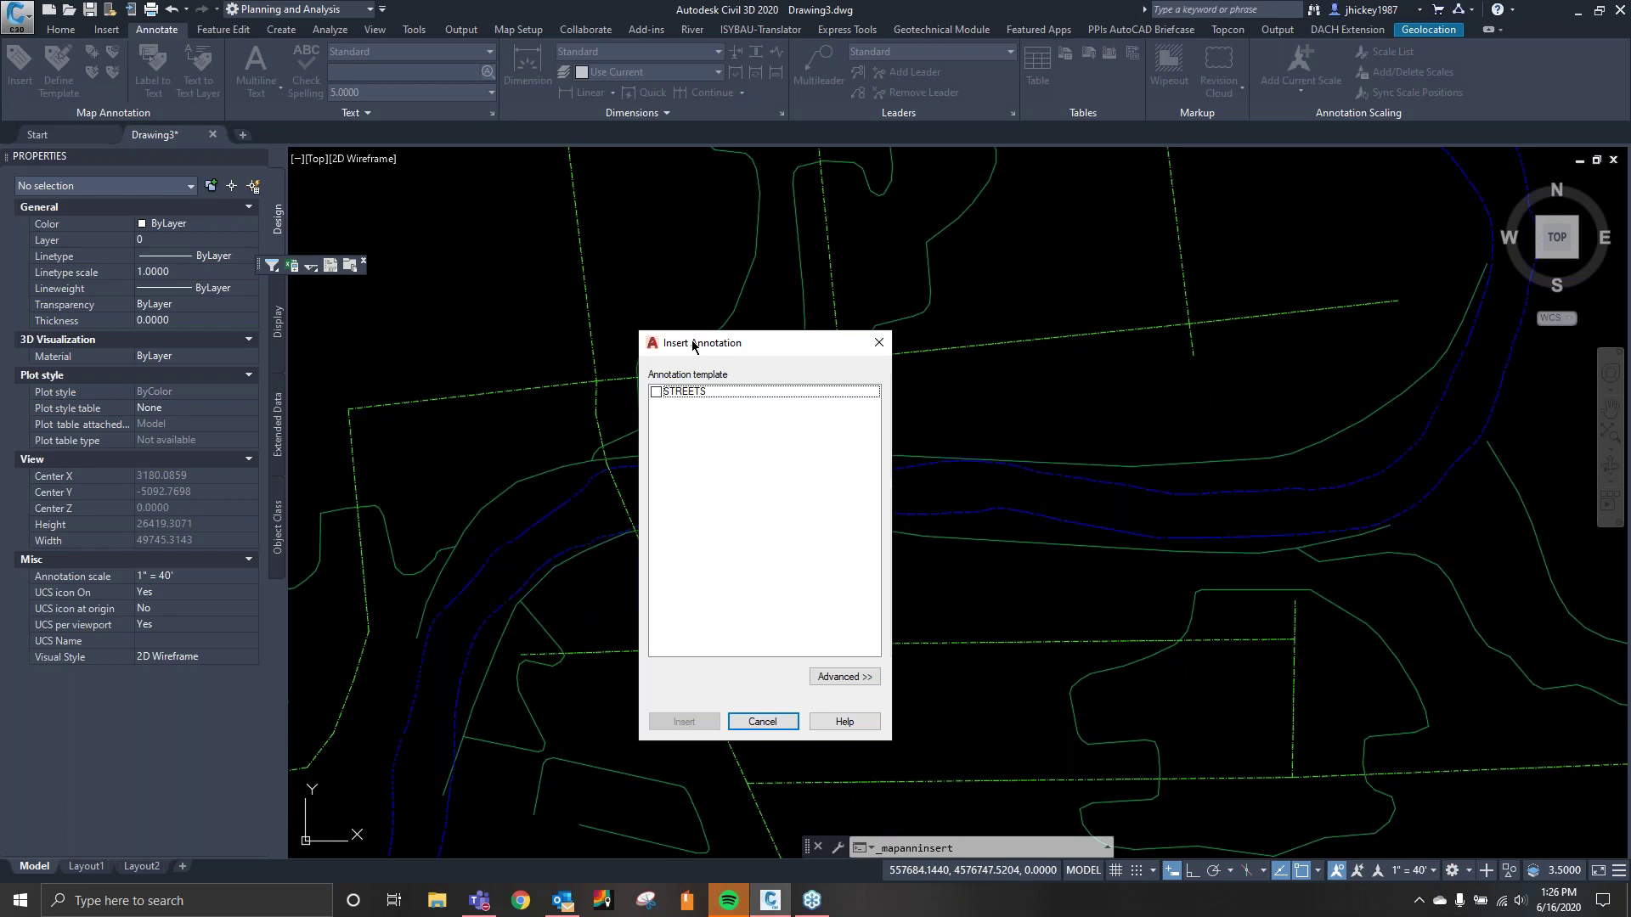
click(655, 392)
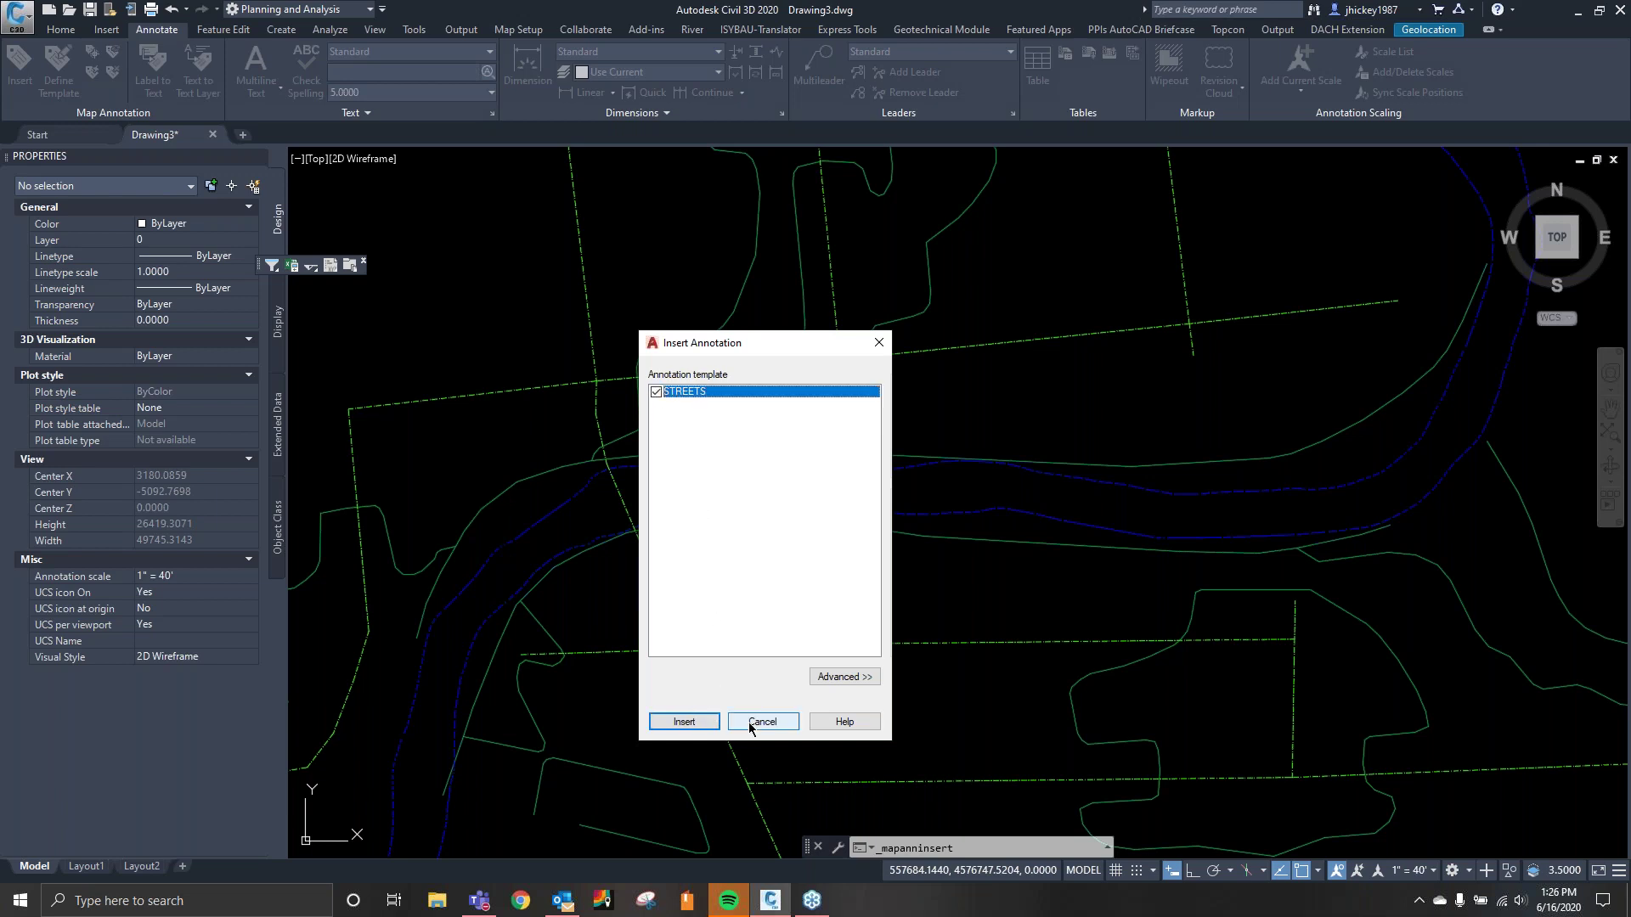
click(683, 721)
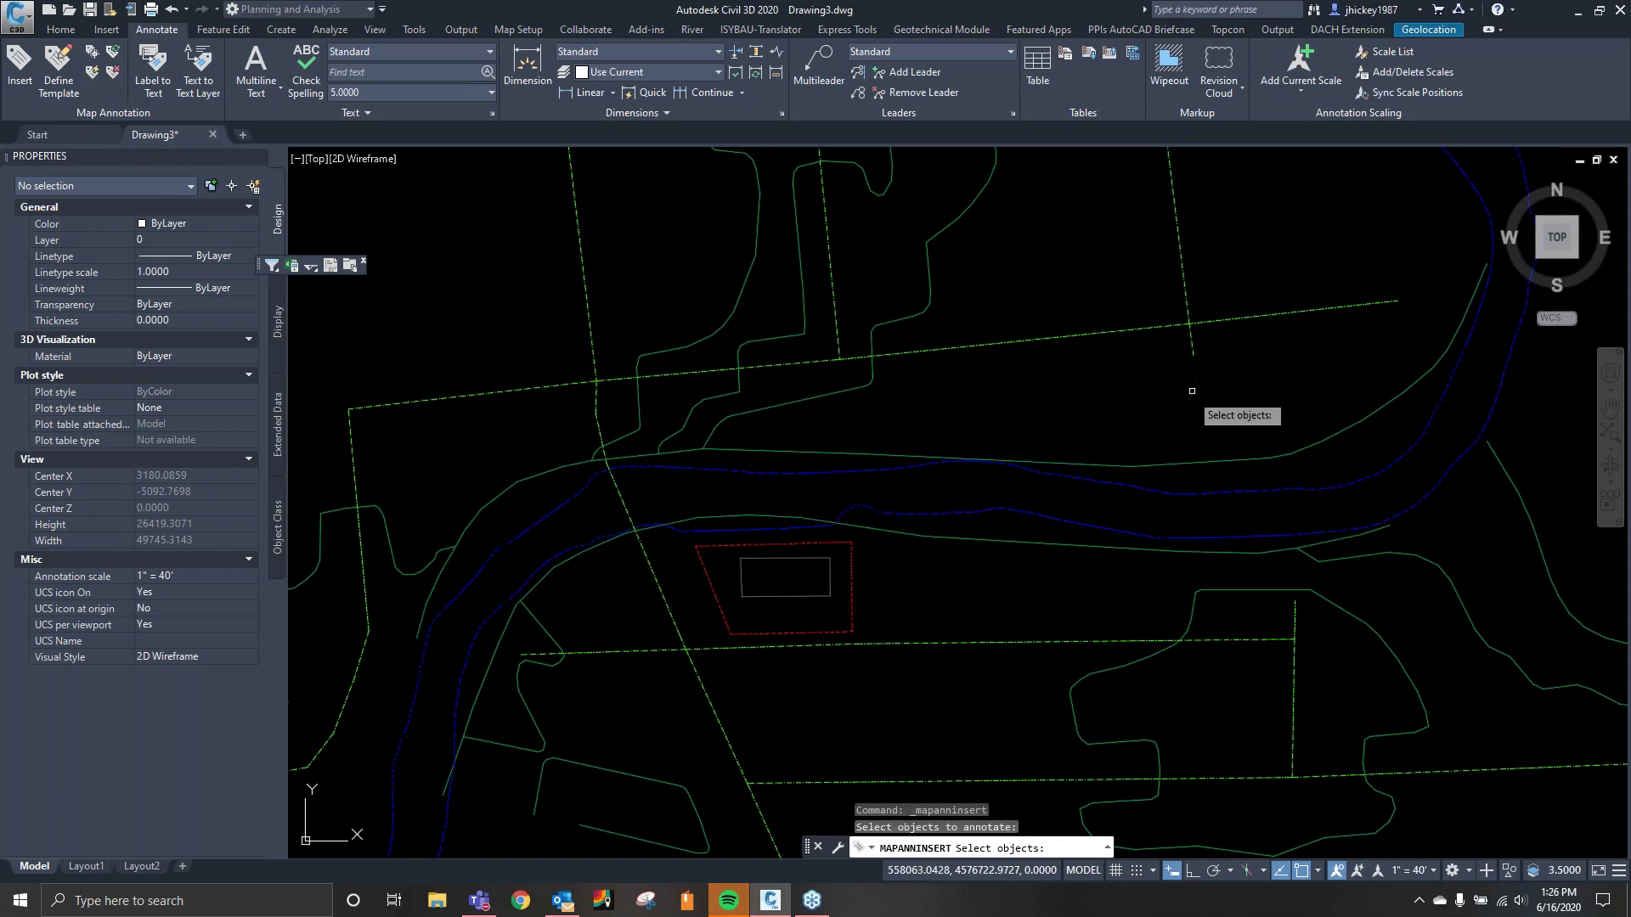
scroll(1206, 399, down, 2)
click(1180, 337)
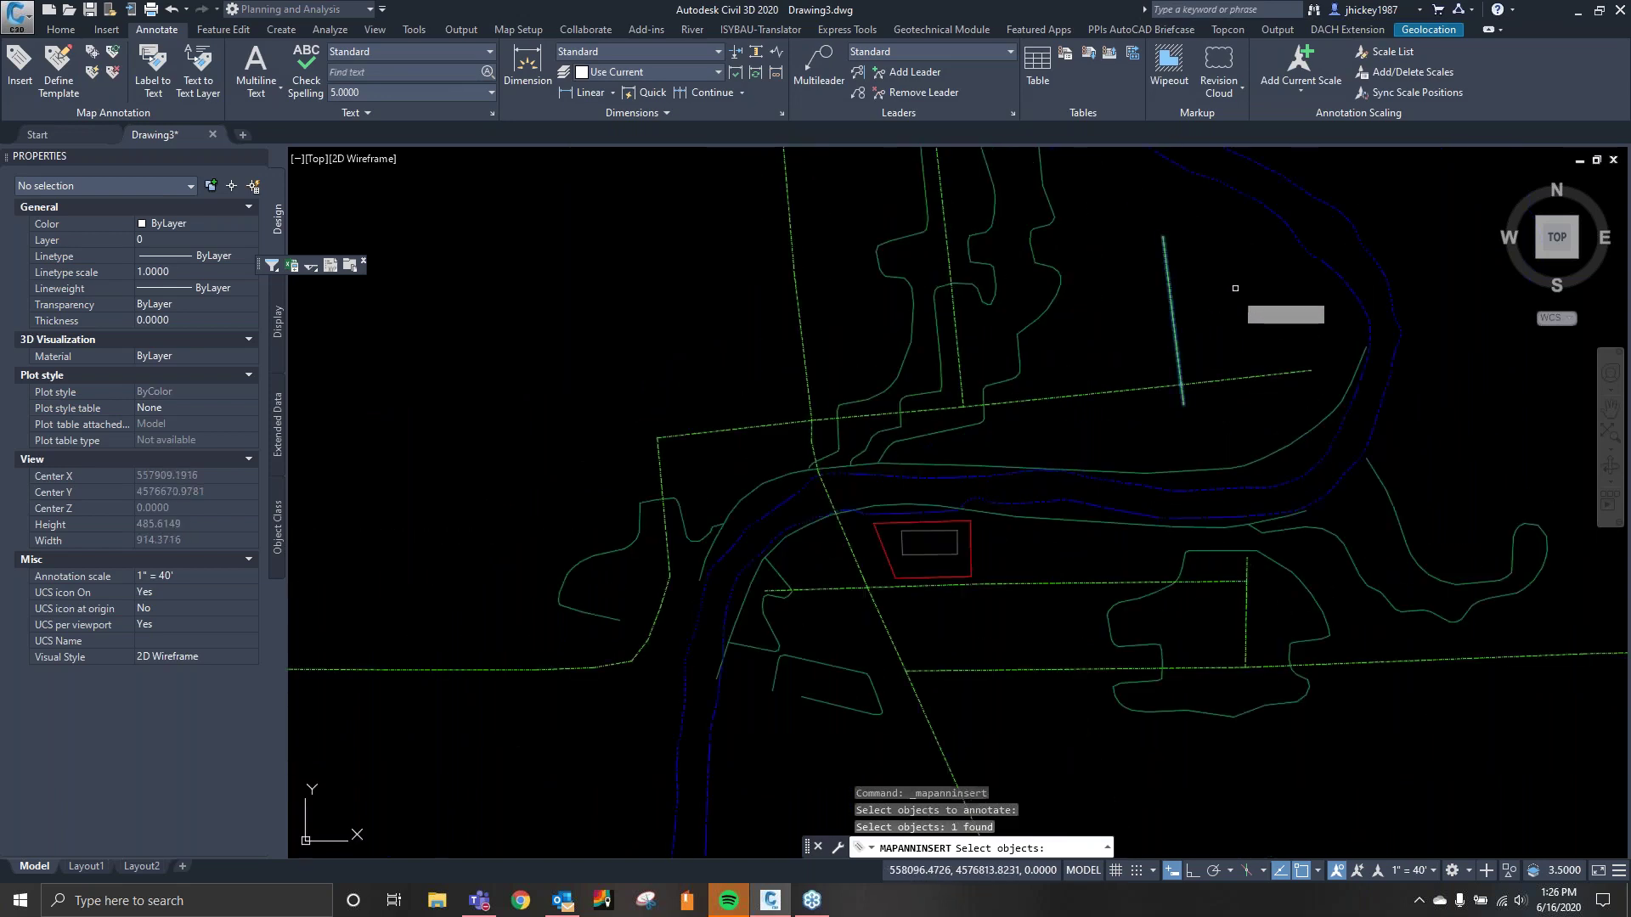
key(Return)
scroll(1142, 386, up, 6)
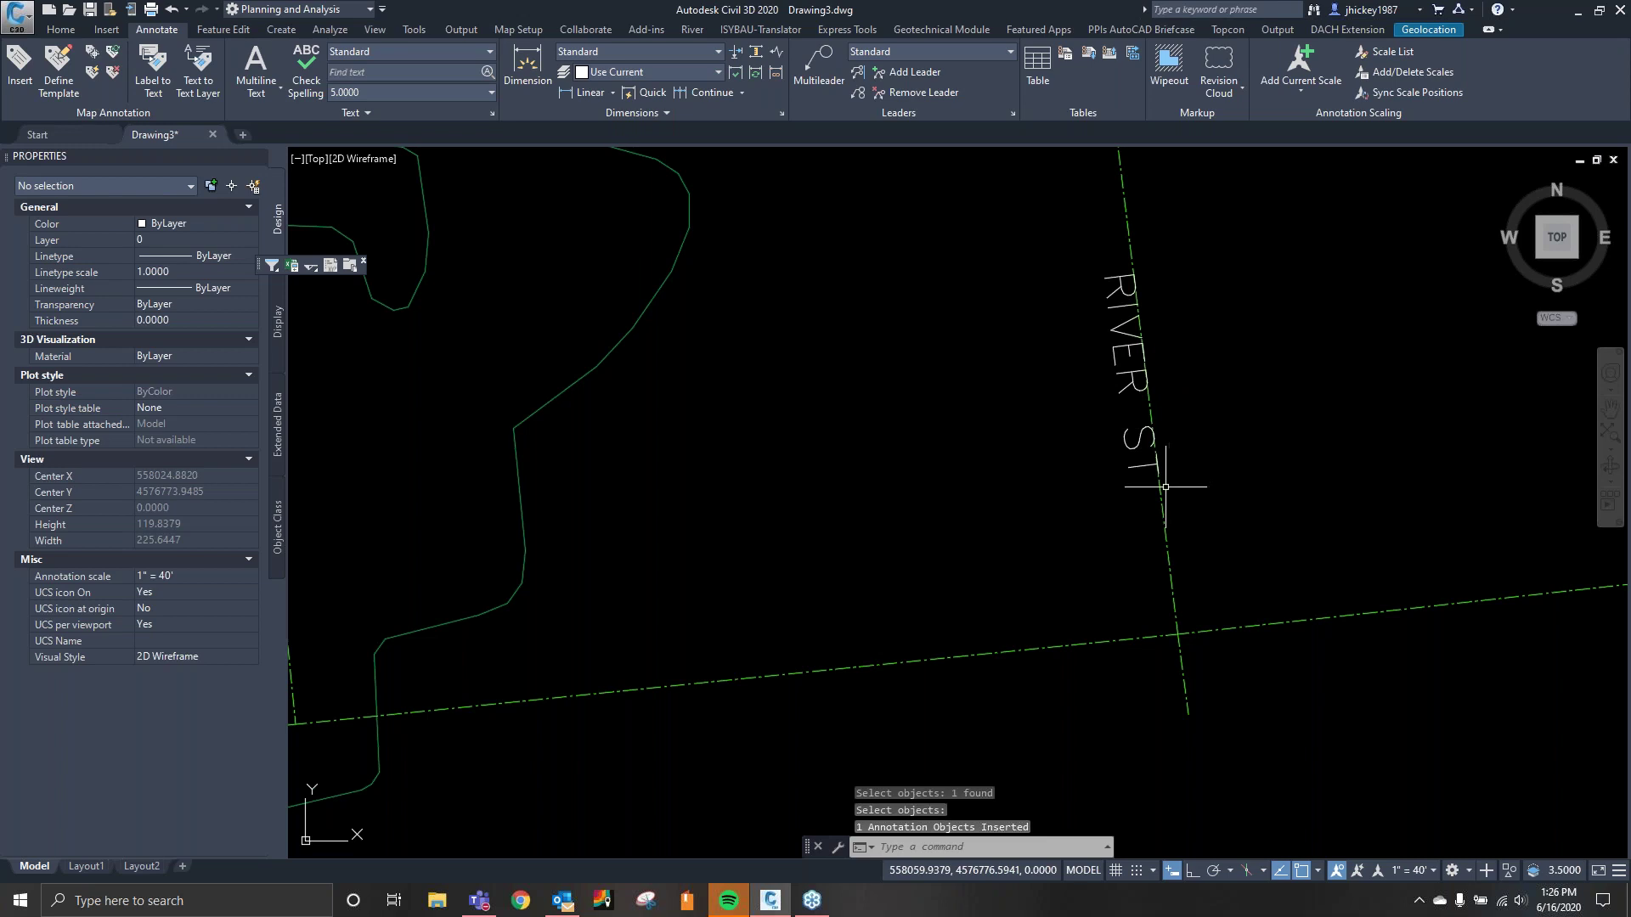
click(1182, 523)
click(939, 521)
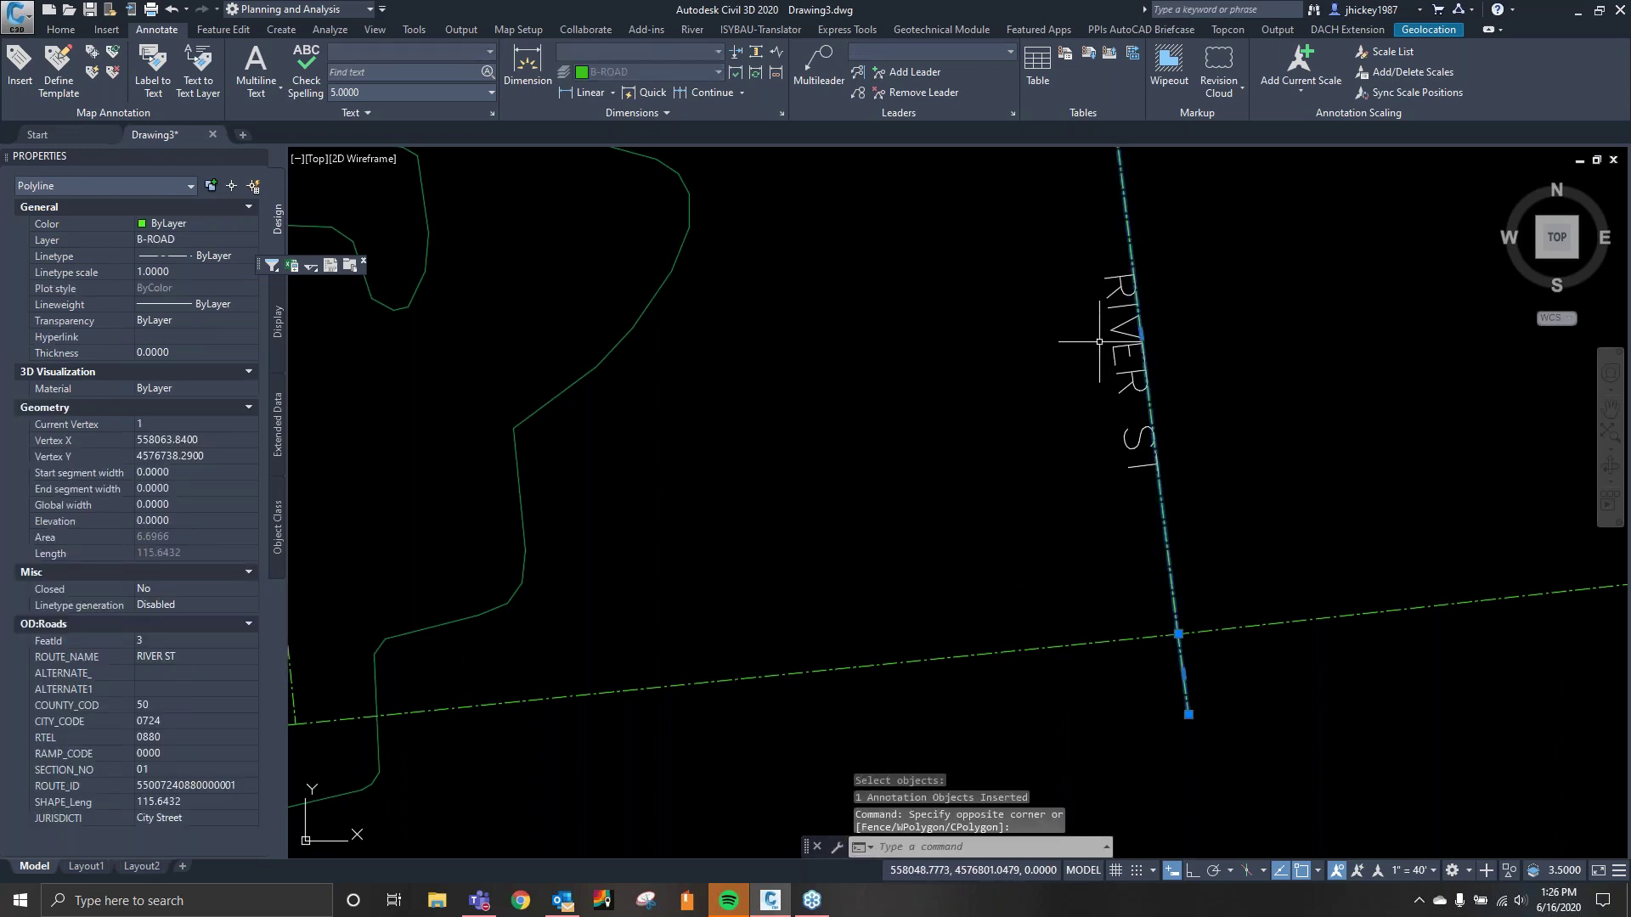
key(Escape)
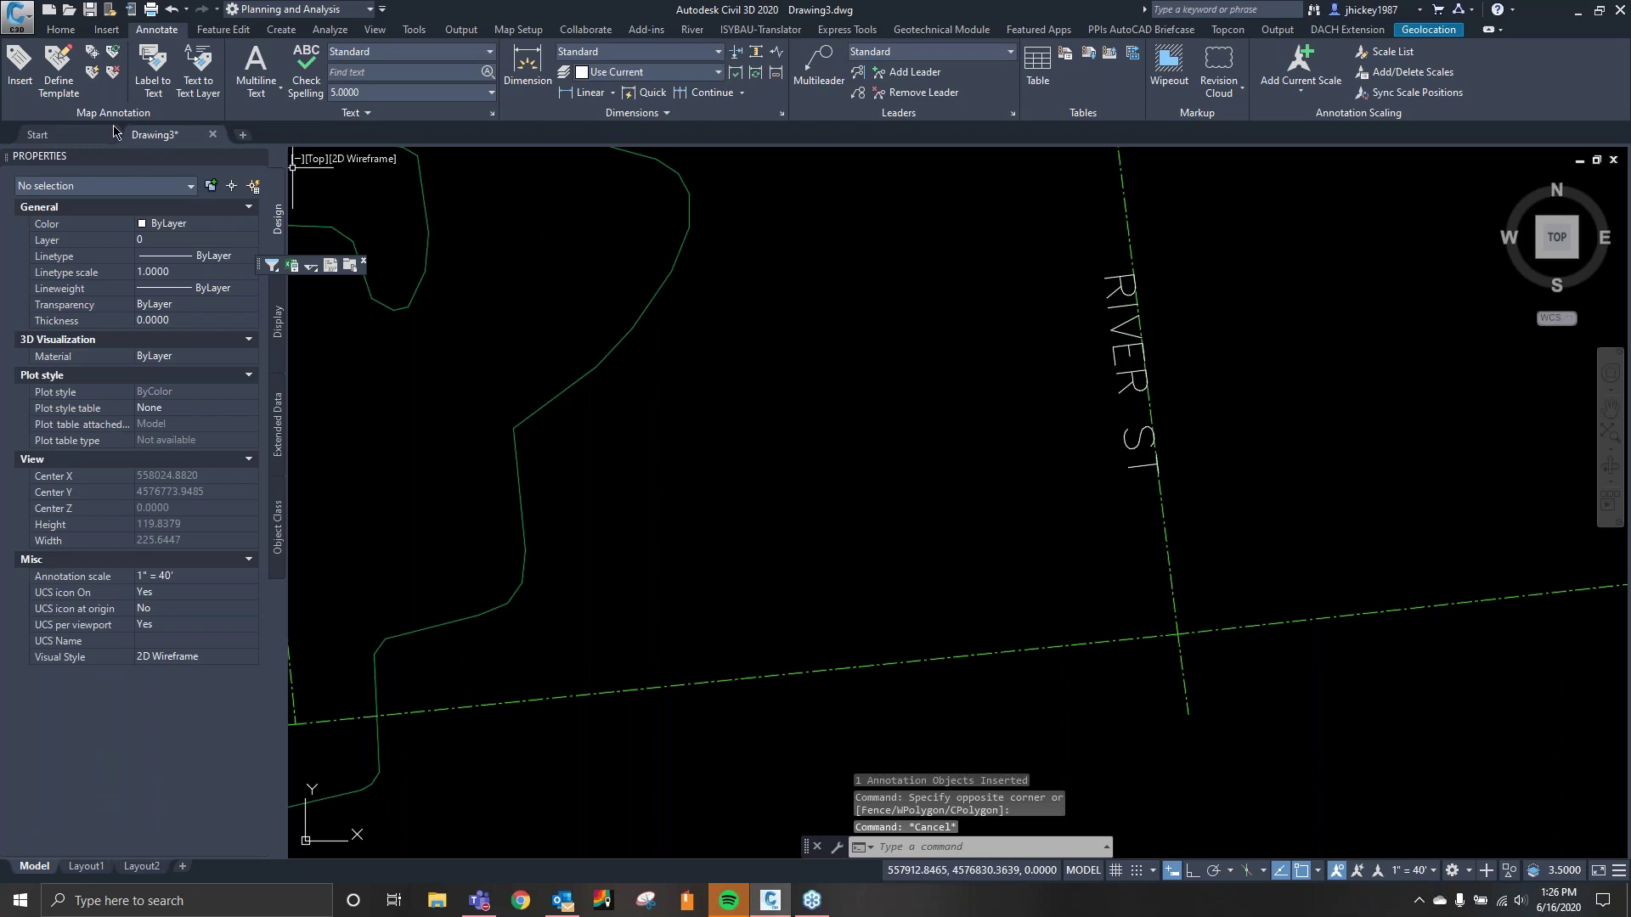
Insert the STREETS annotation on the east-west road just south of the red parcel and the short north-south road at its east end.
click(28, 85)
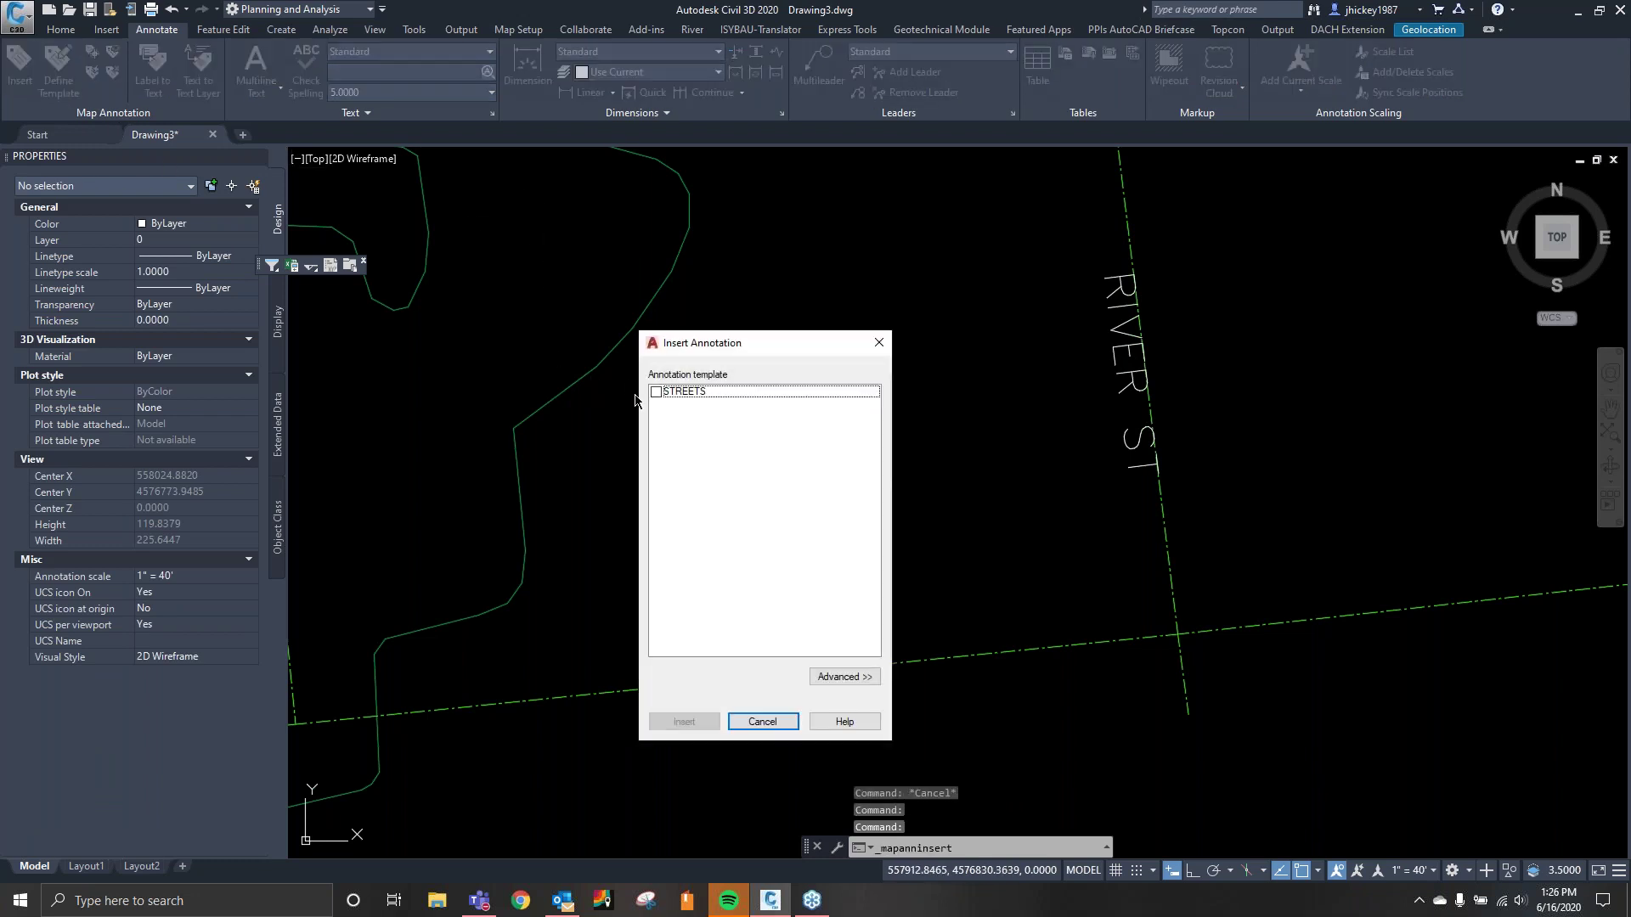
click(663, 393)
click(685, 721)
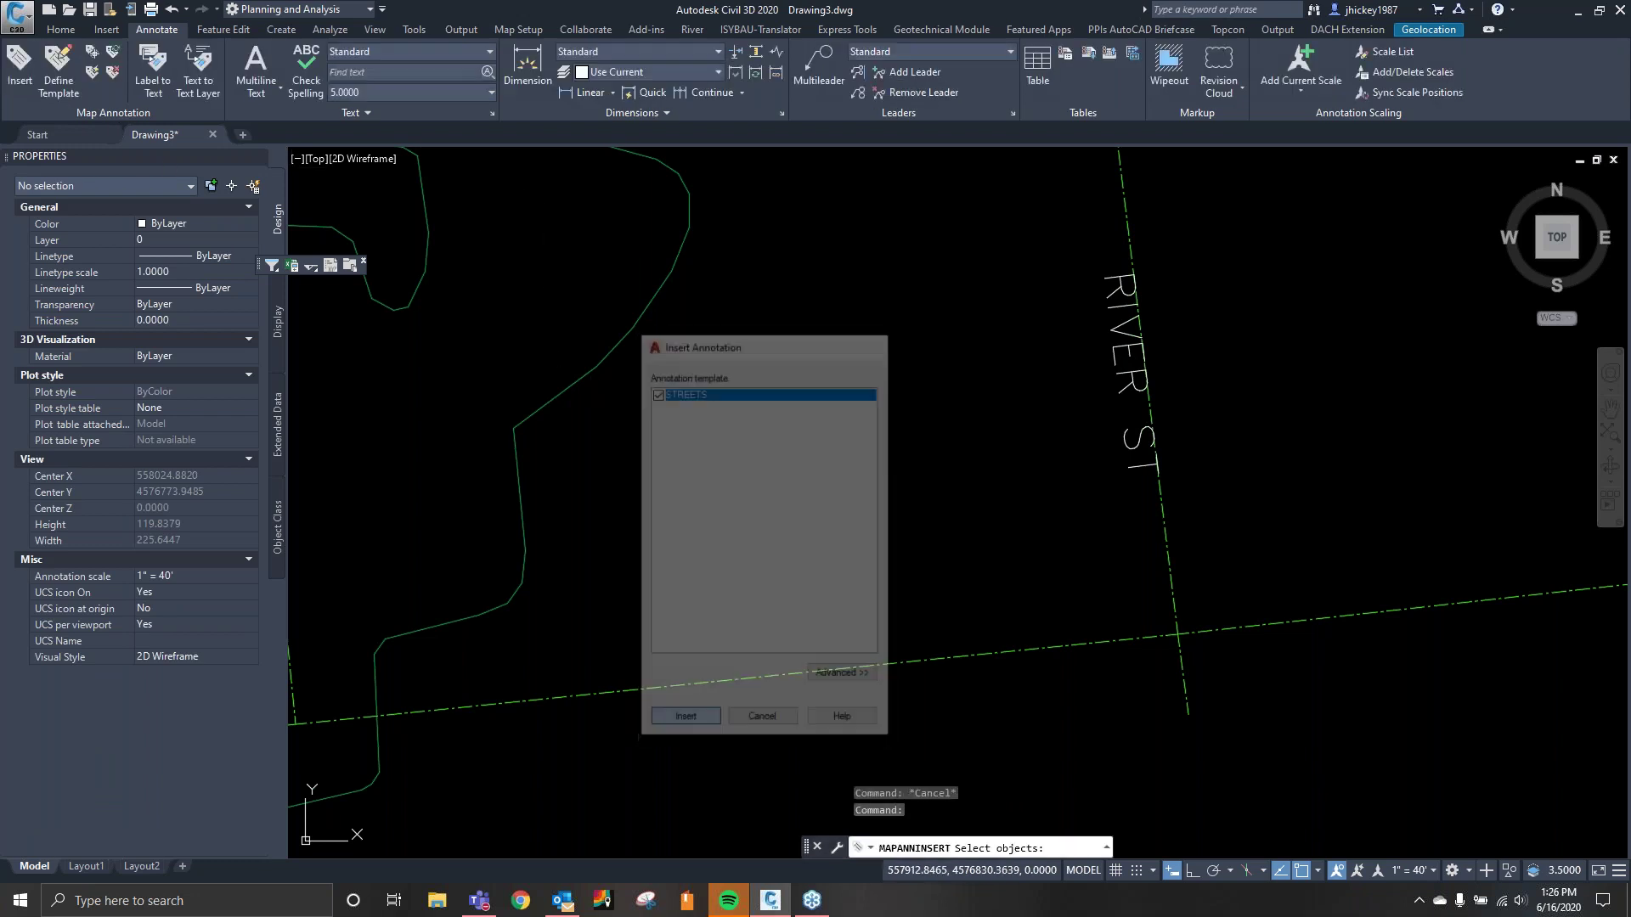
scroll(1011, 501, up, 8)
click(1177, 387)
click(1019, 473)
scroll(1007, 493, down, 6)
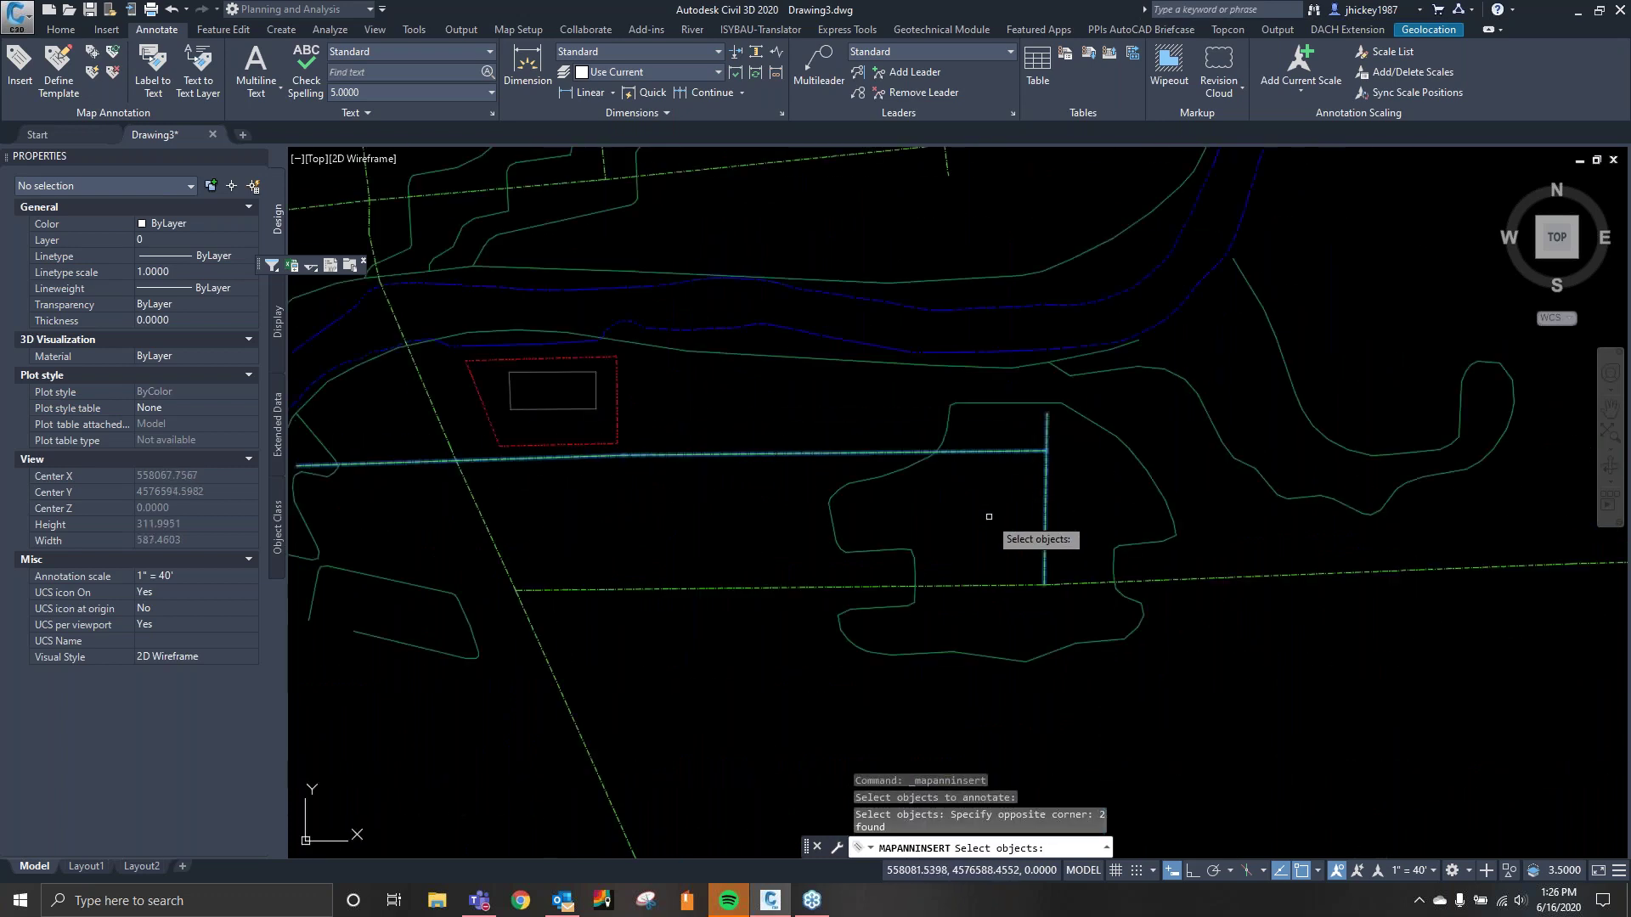
key(Return)
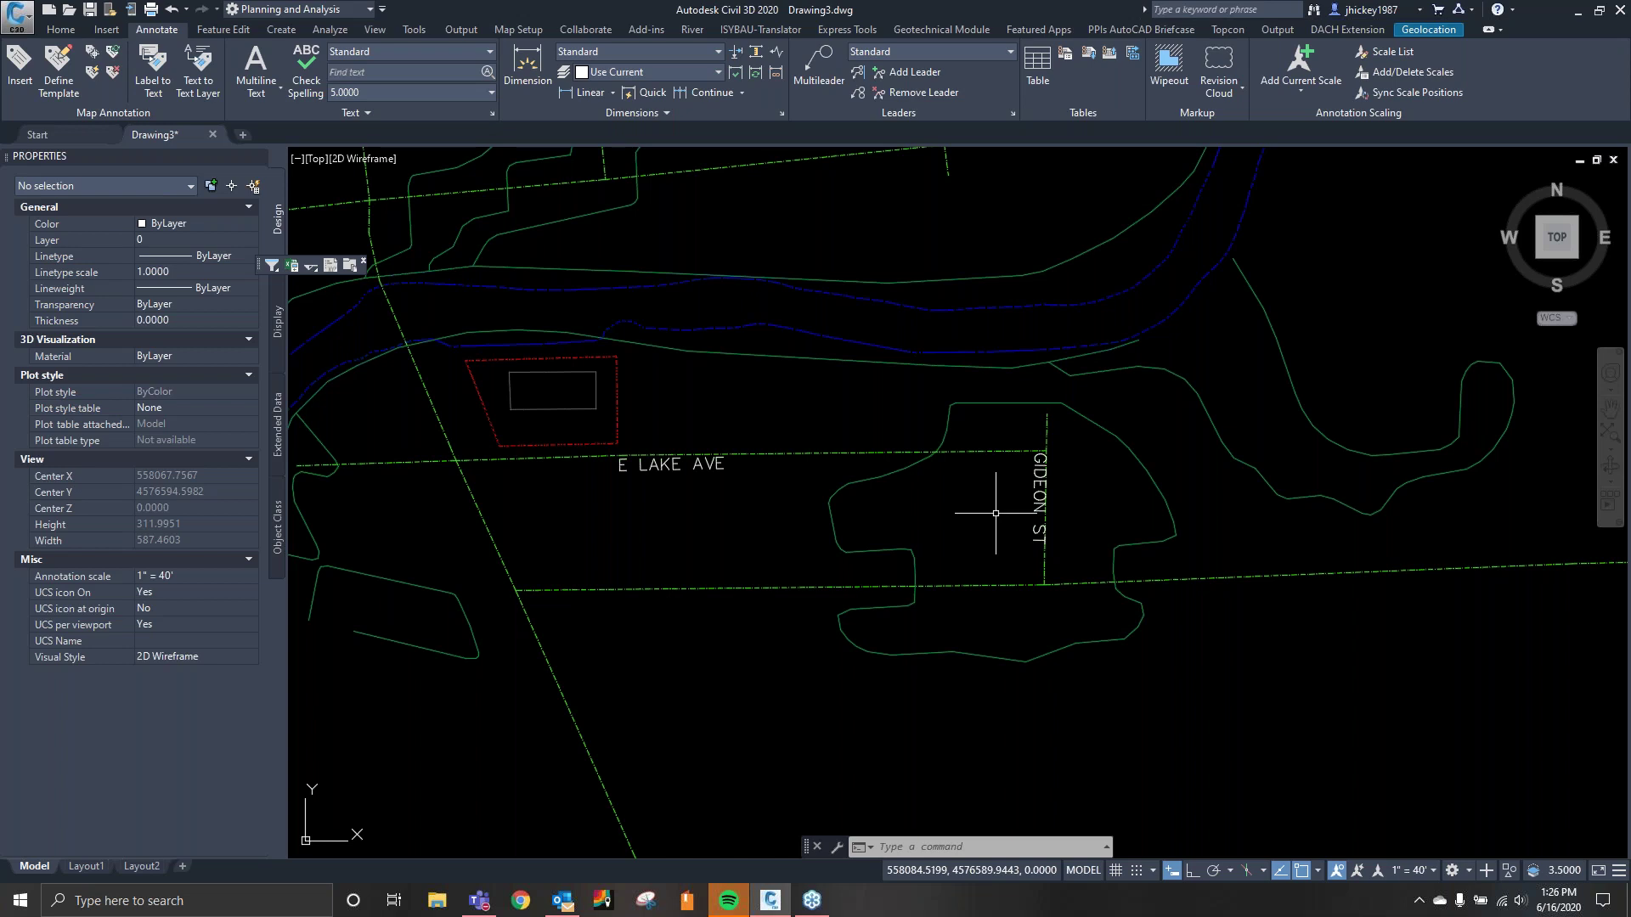
scroll(989, 523, down, 2)
scroll(767, 474, up, 4)
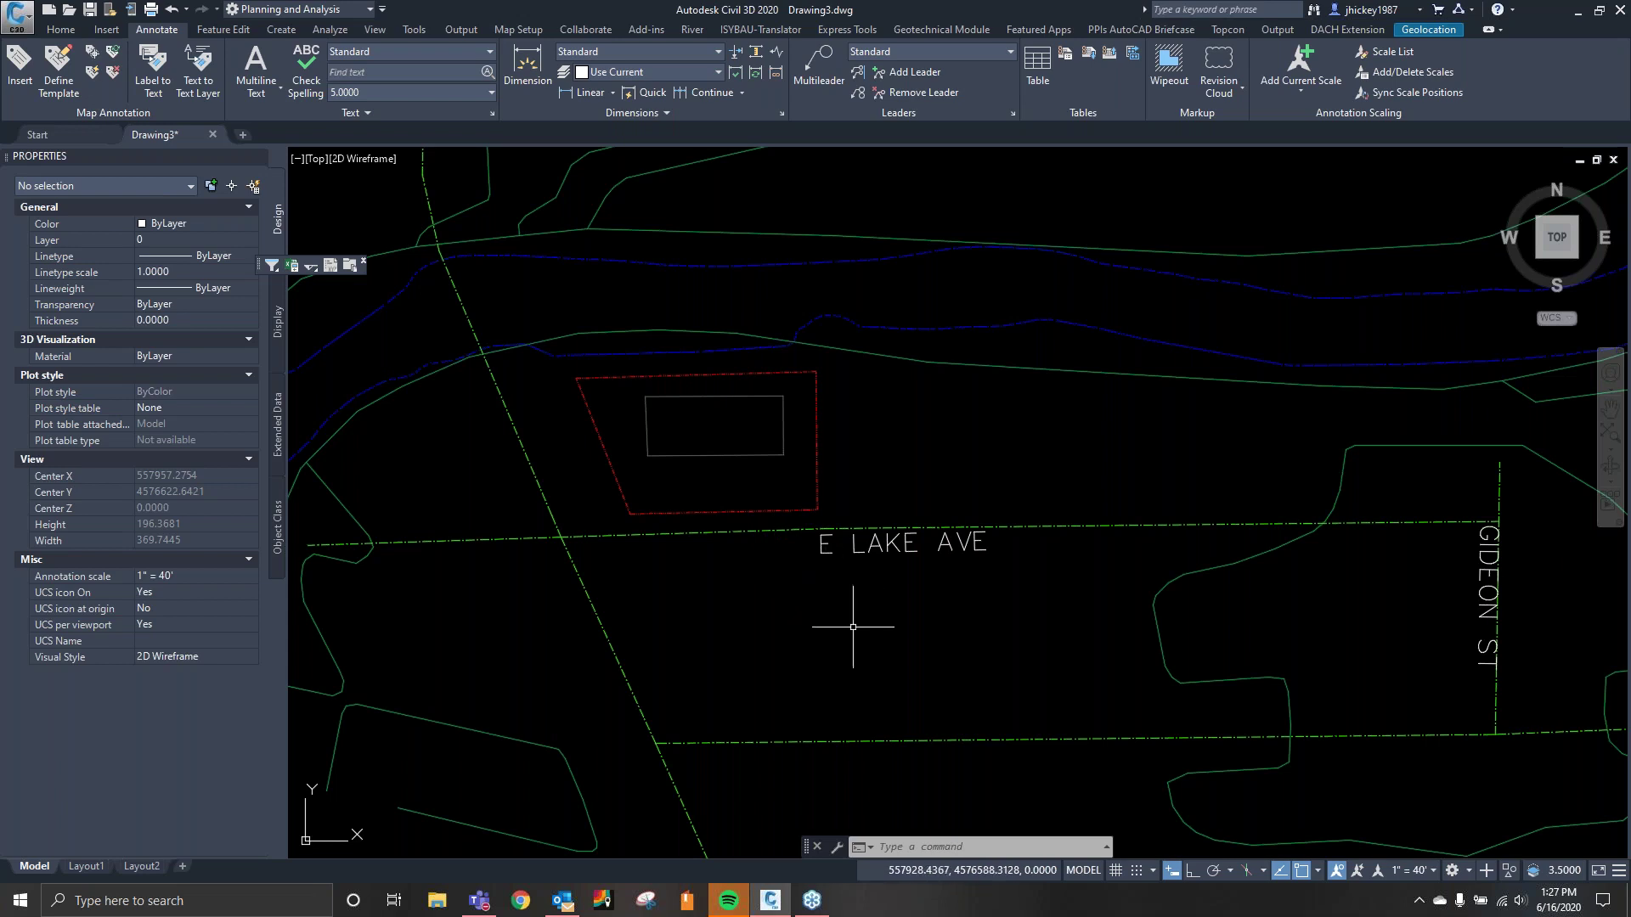
Move the E LAKE AVE label about 13 units west and slightly farther below its road line.
click(858, 512)
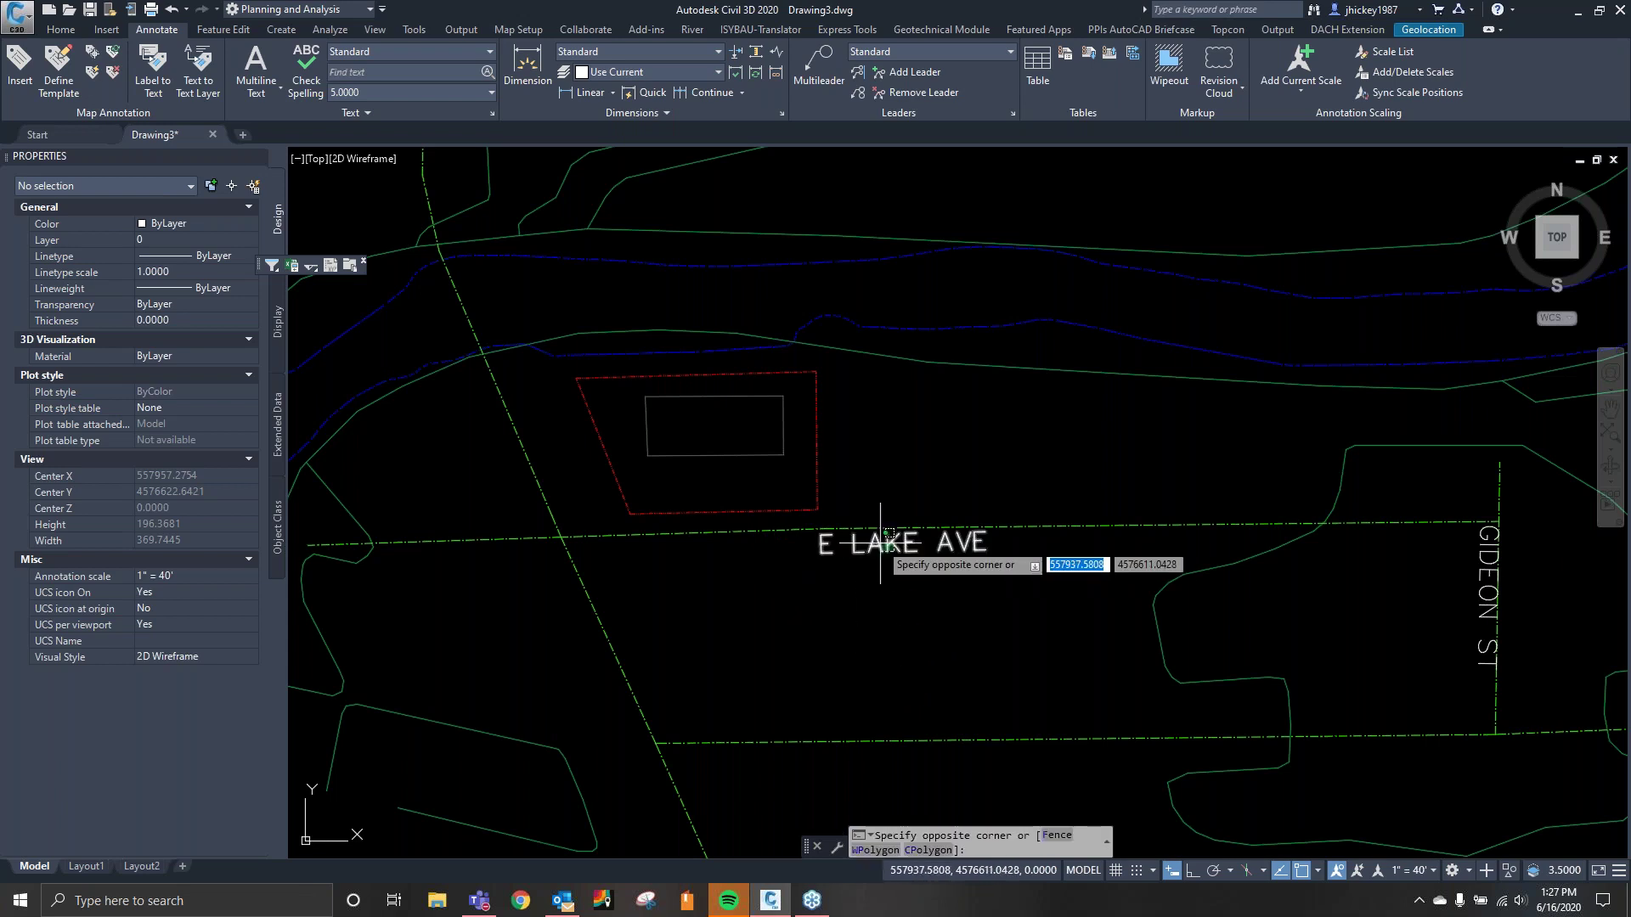
click(875, 580)
scroll(875, 580, up, 2)
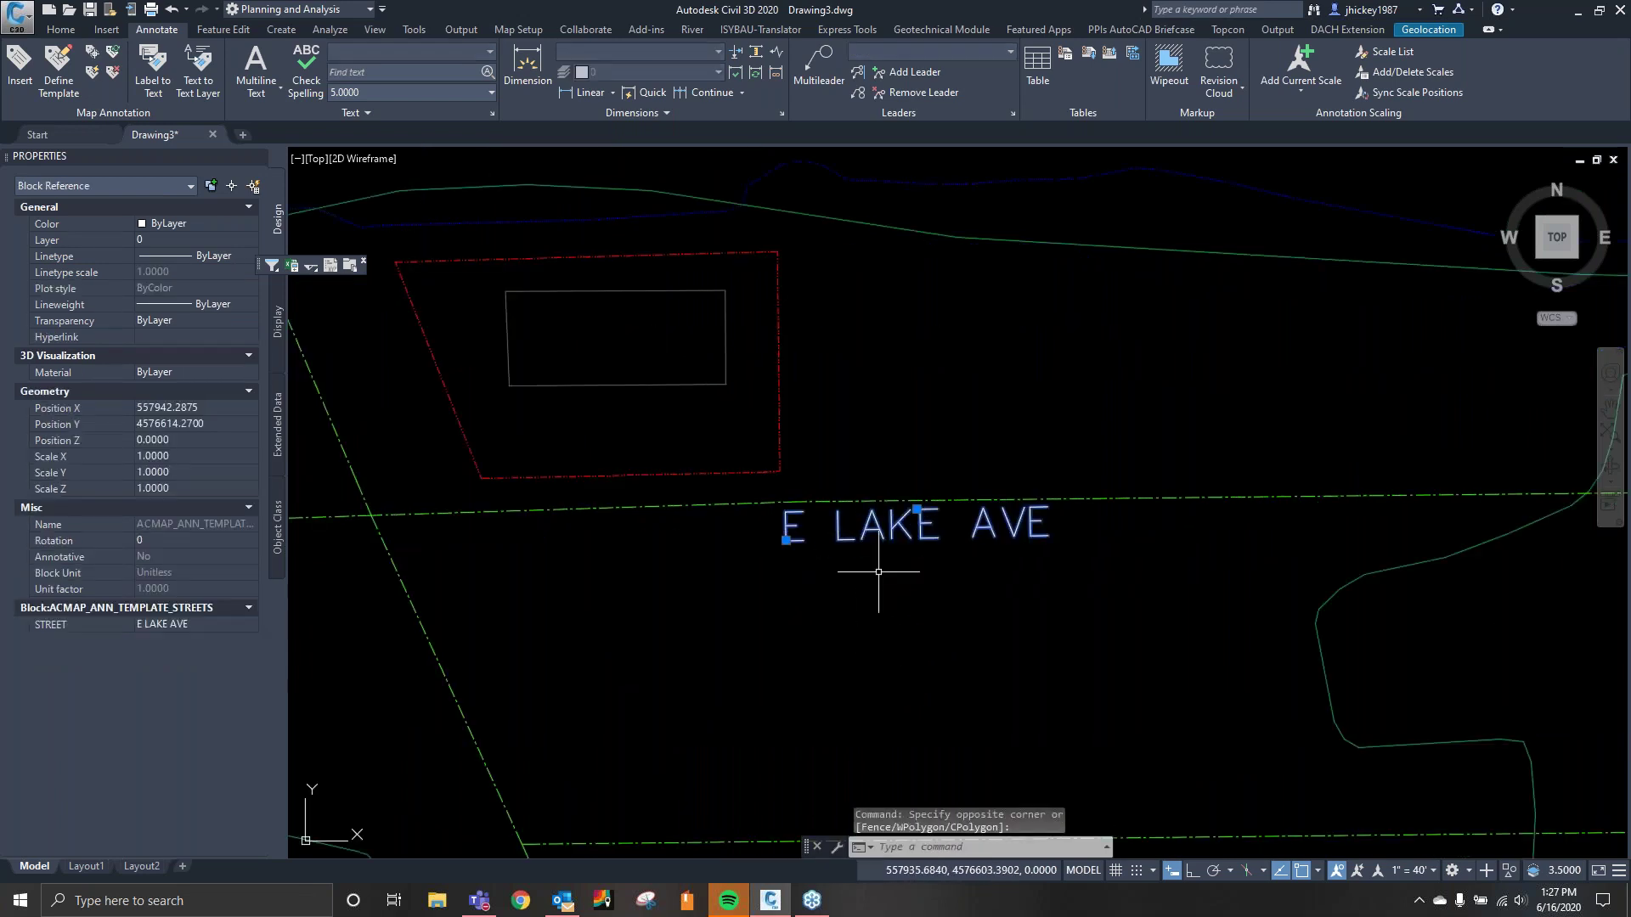
click(917, 508)
click(1015, 374)
click(1016, 374)
click(841, 527)
scroll(753, 564, down, 2)
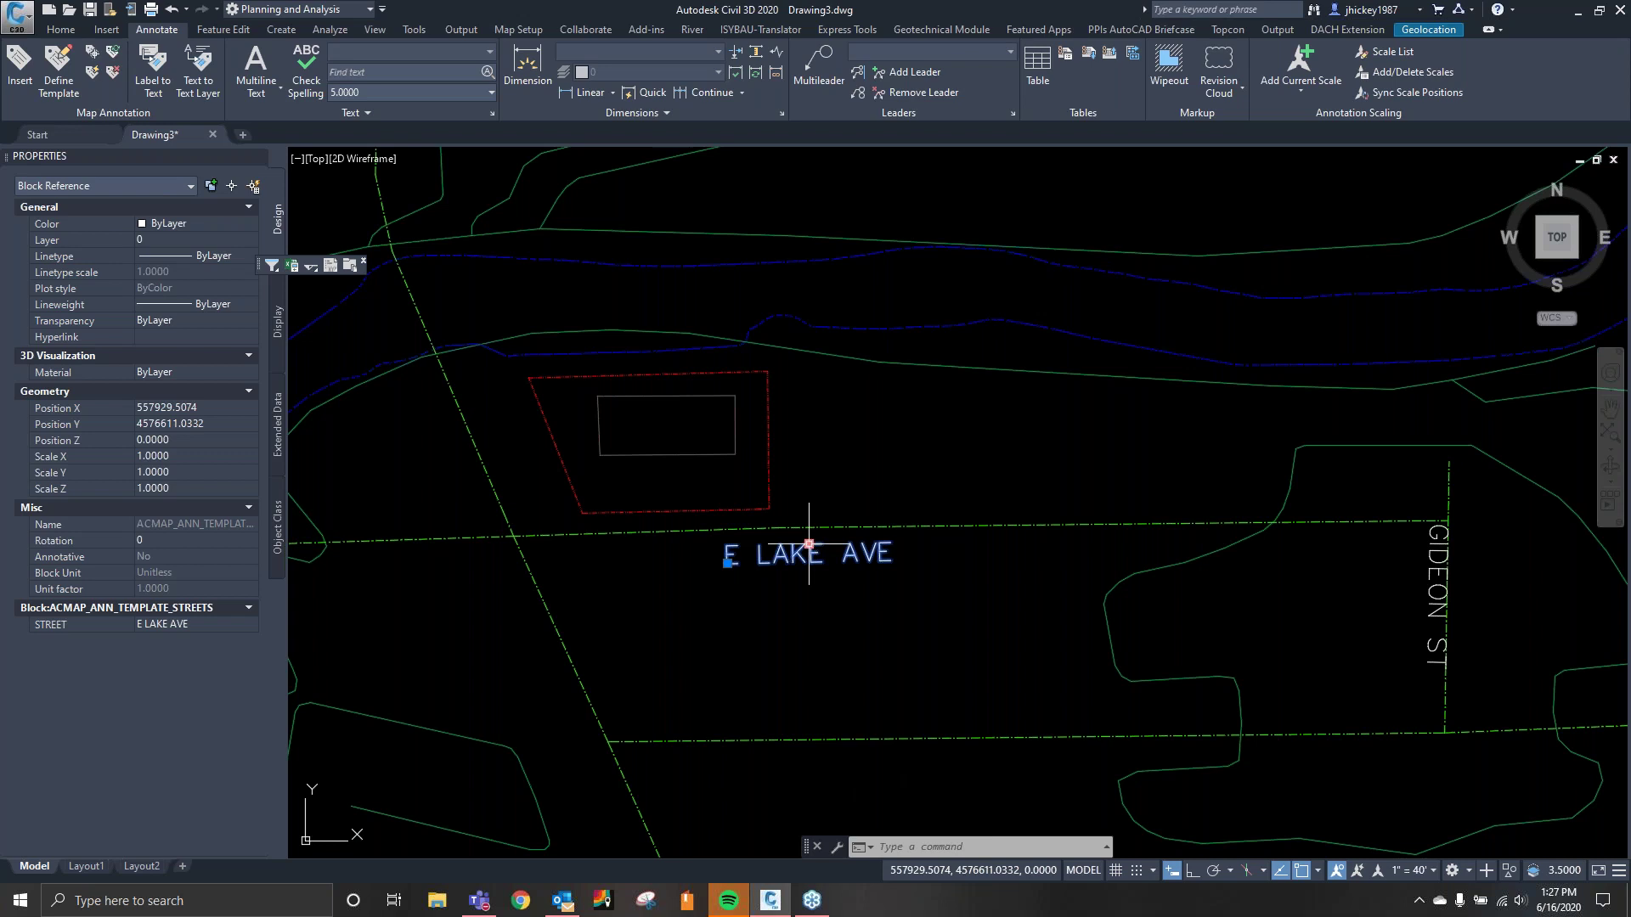
scroll(765, 565, down, 4)
scroll(751, 580, up, 2)
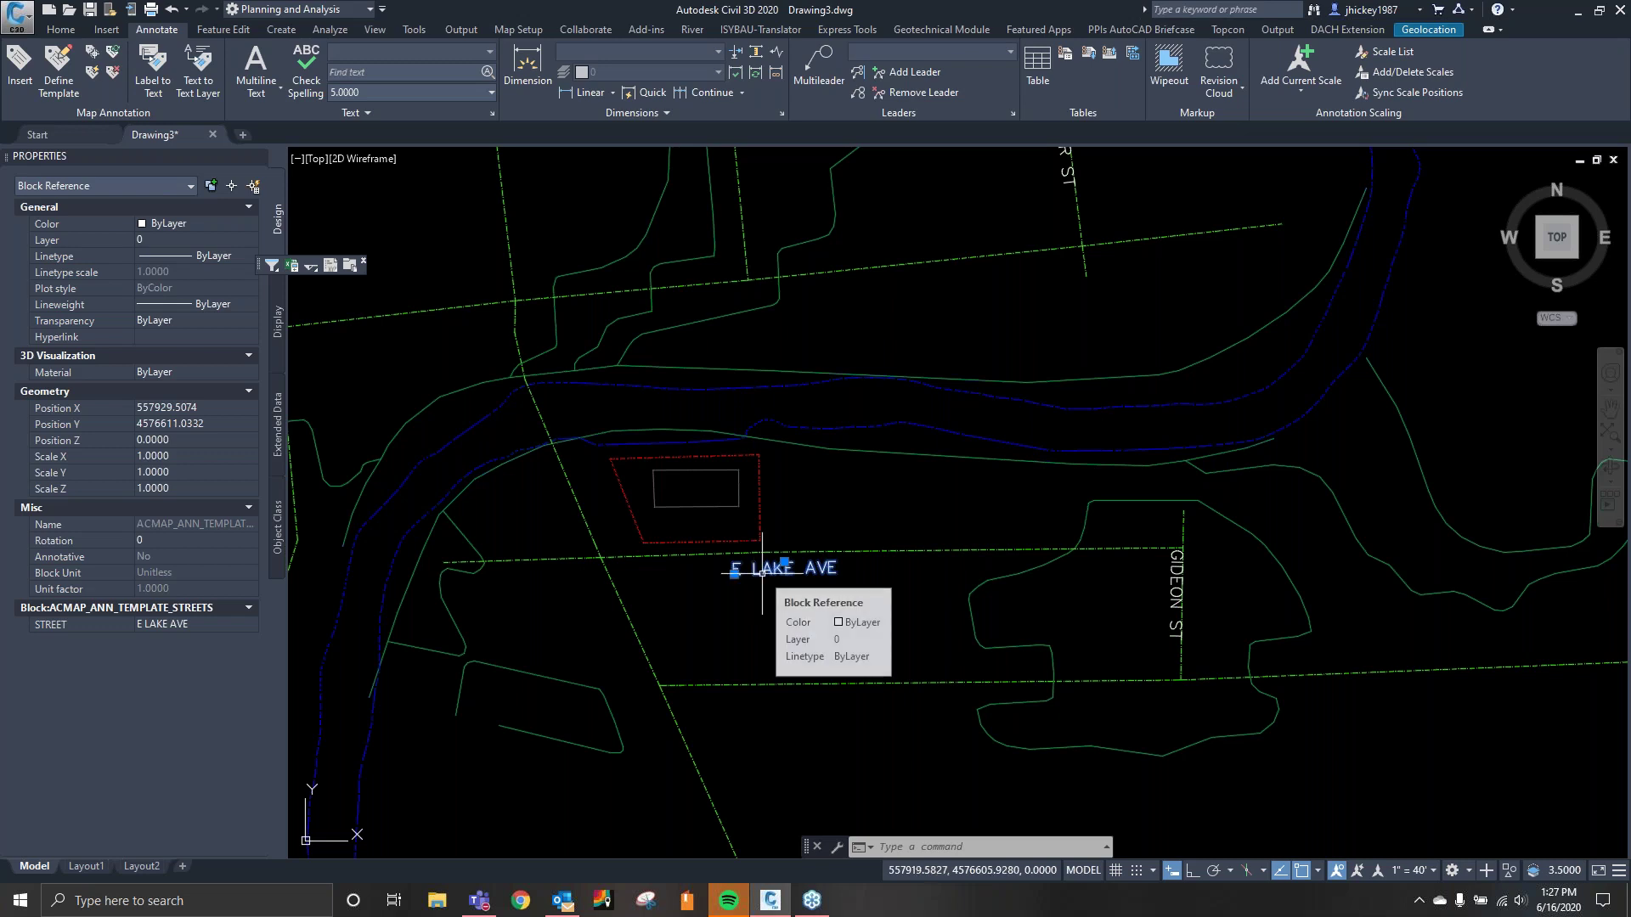
key(Escape)
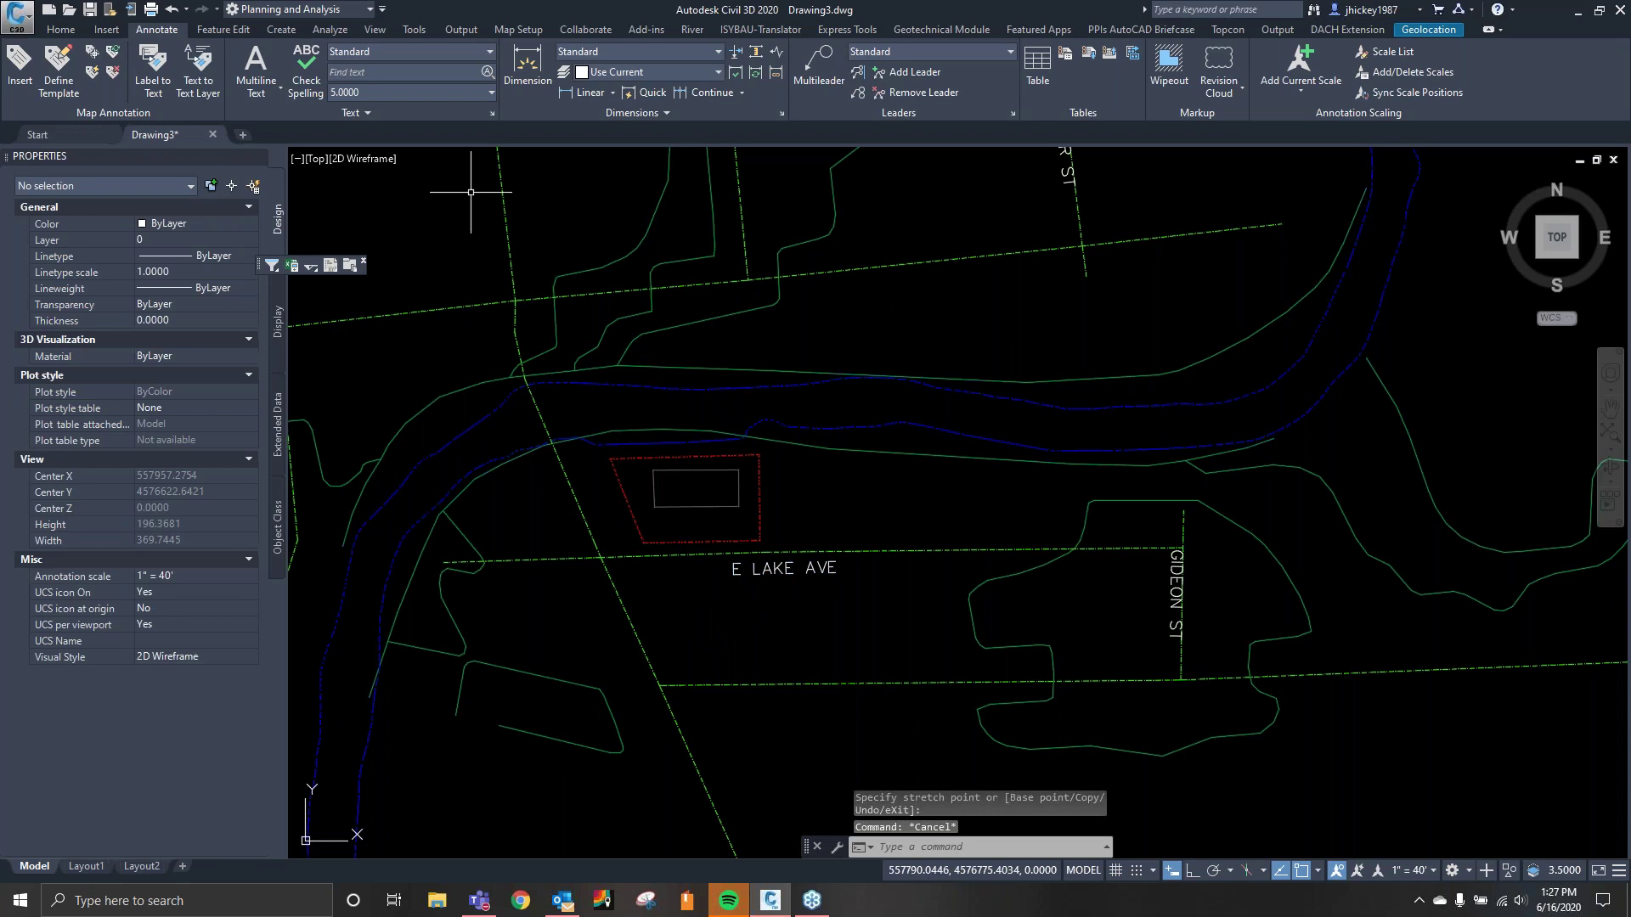
Switch the workspace from Planning and Analysis to Civil 3D.
click(329, 12)
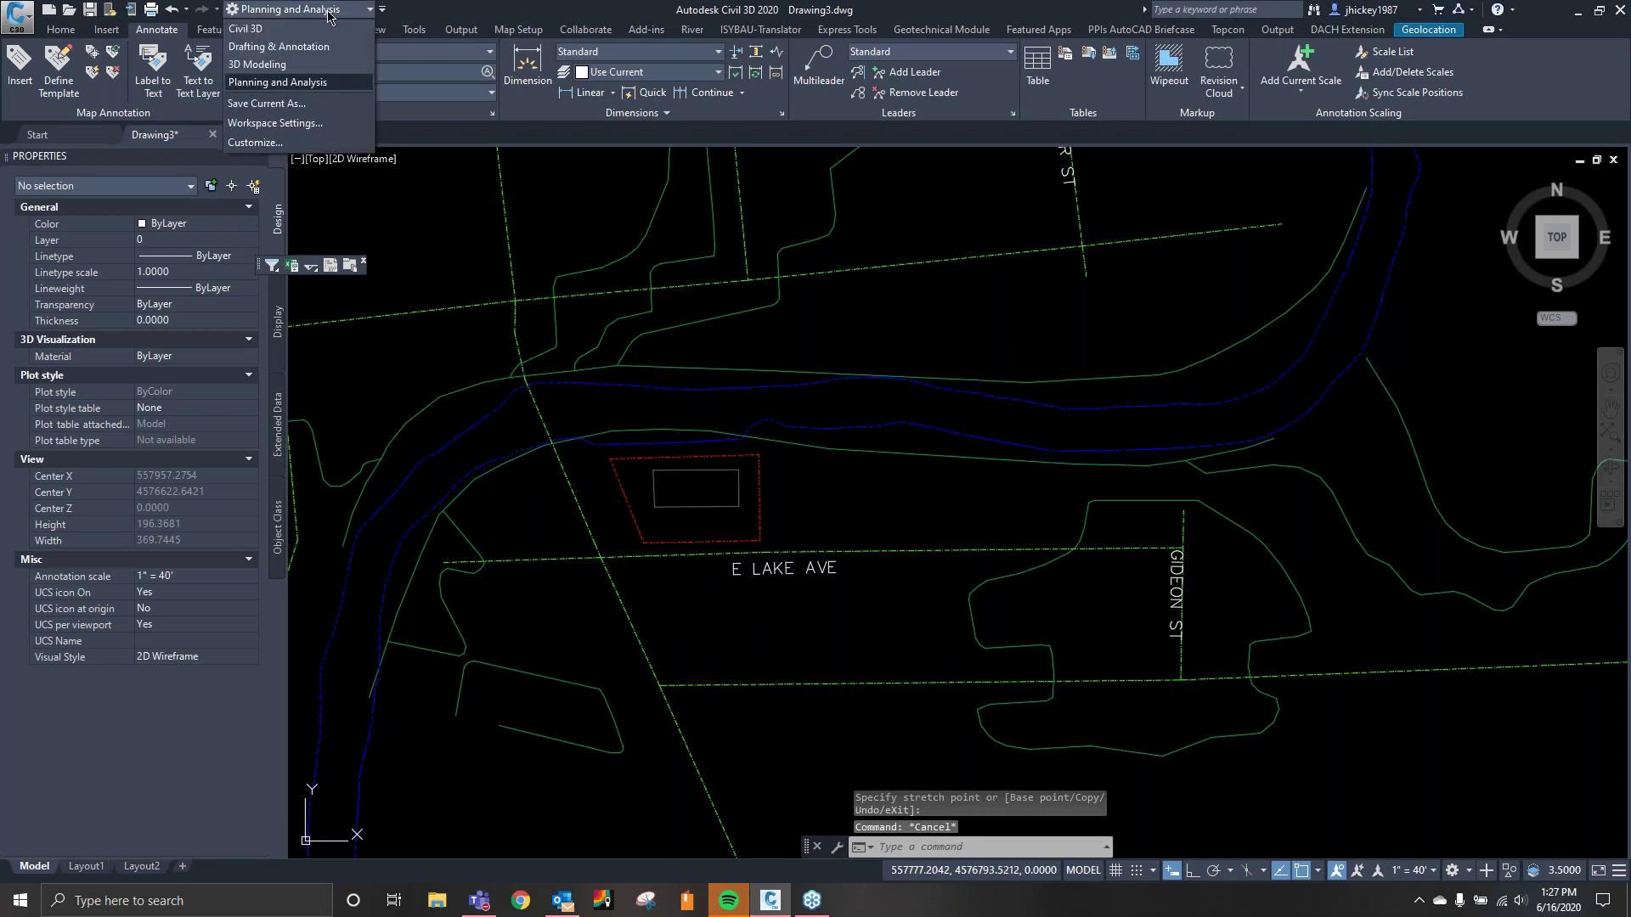
click(289, 29)
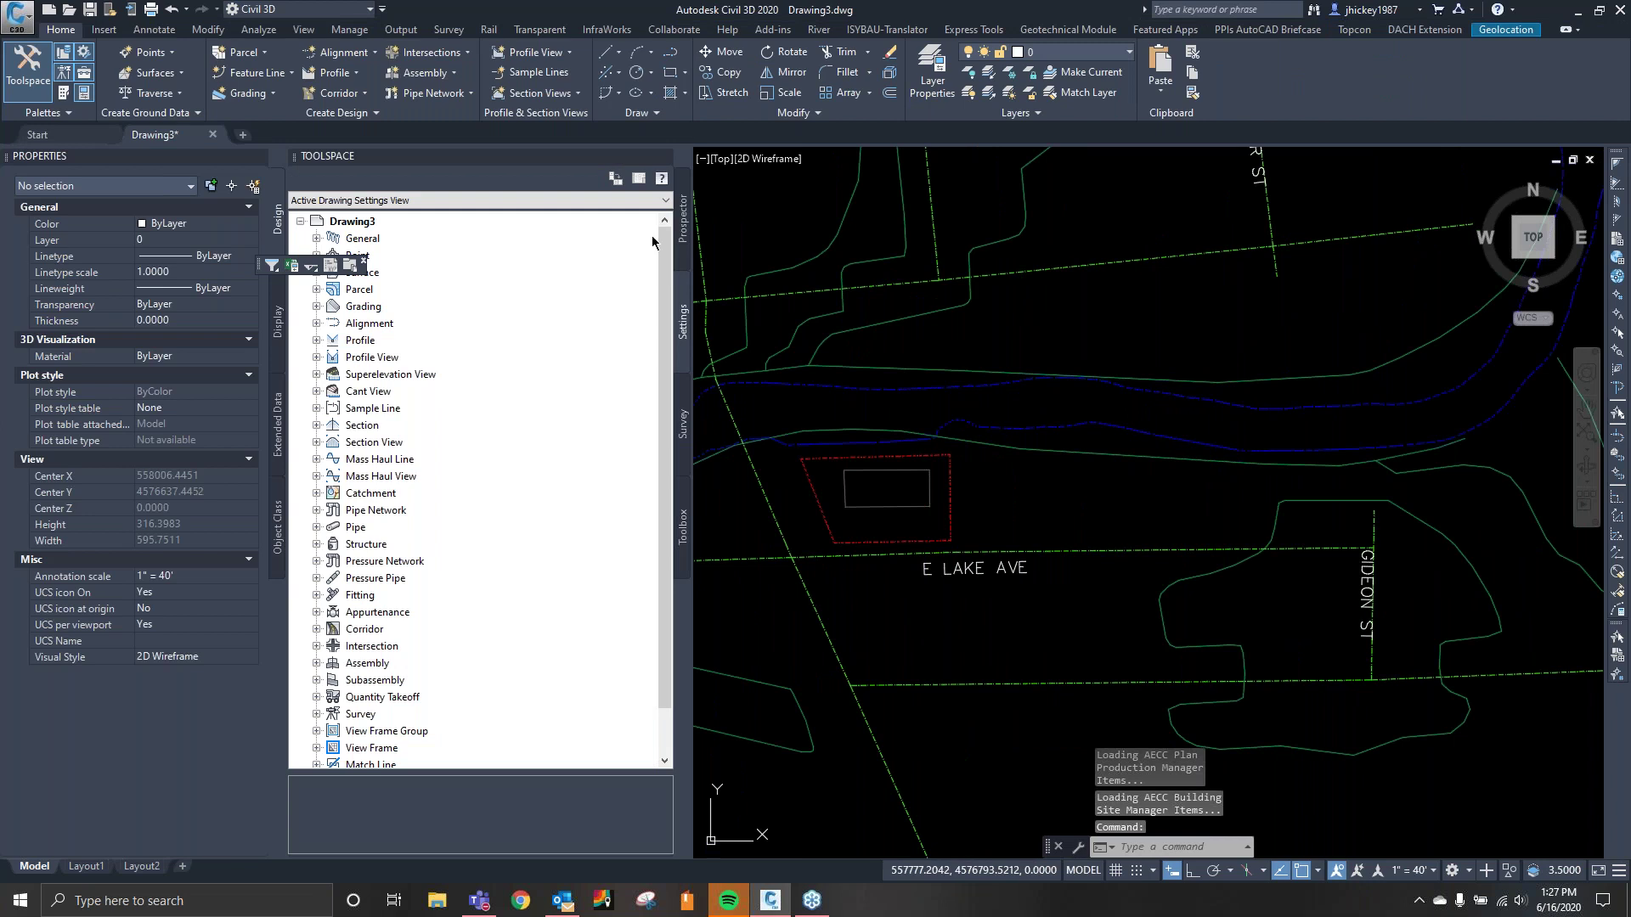
scroll(960, 425, down, 2)
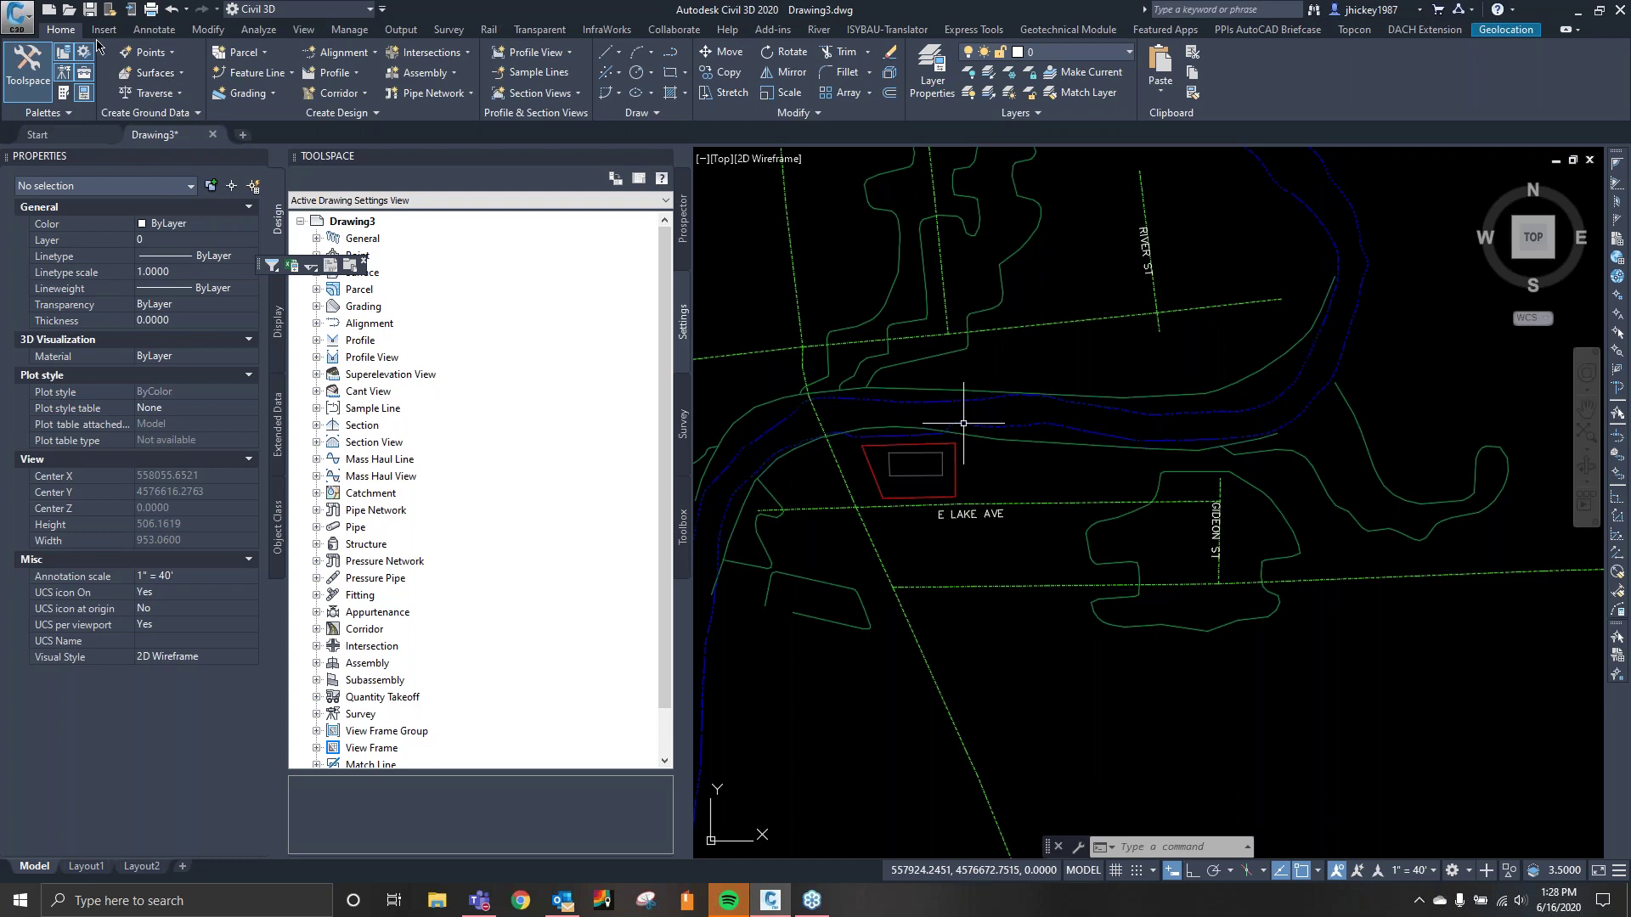
Start creating a surface from GIS data and connect it to the Elevations shapefile as an SHP data source.
click(169, 76)
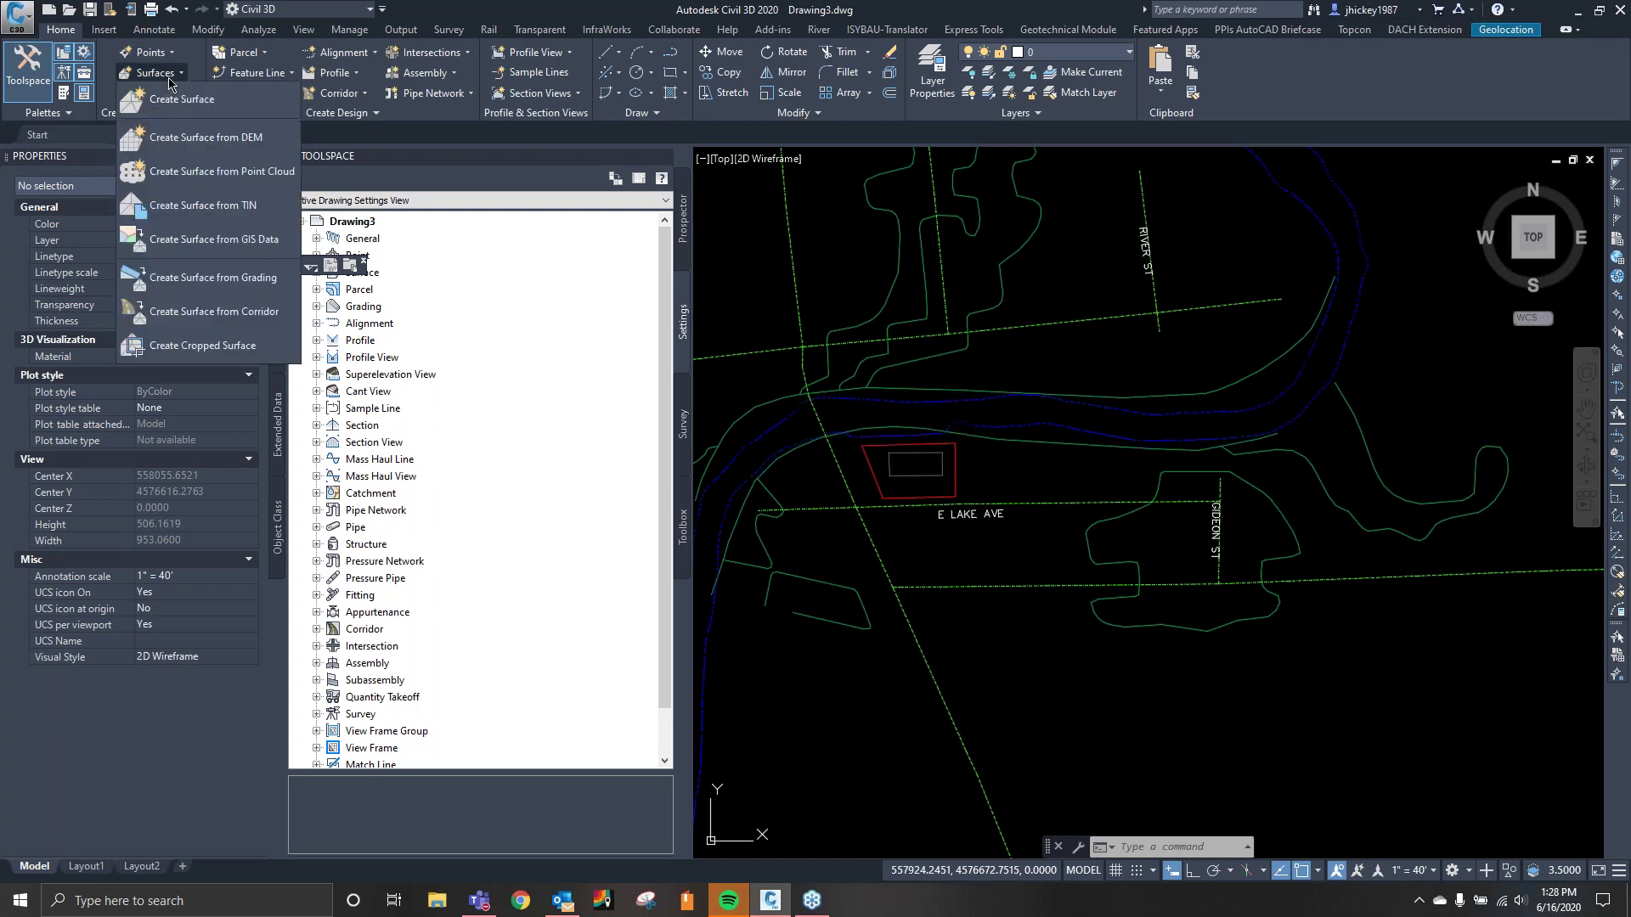
click(222, 251)
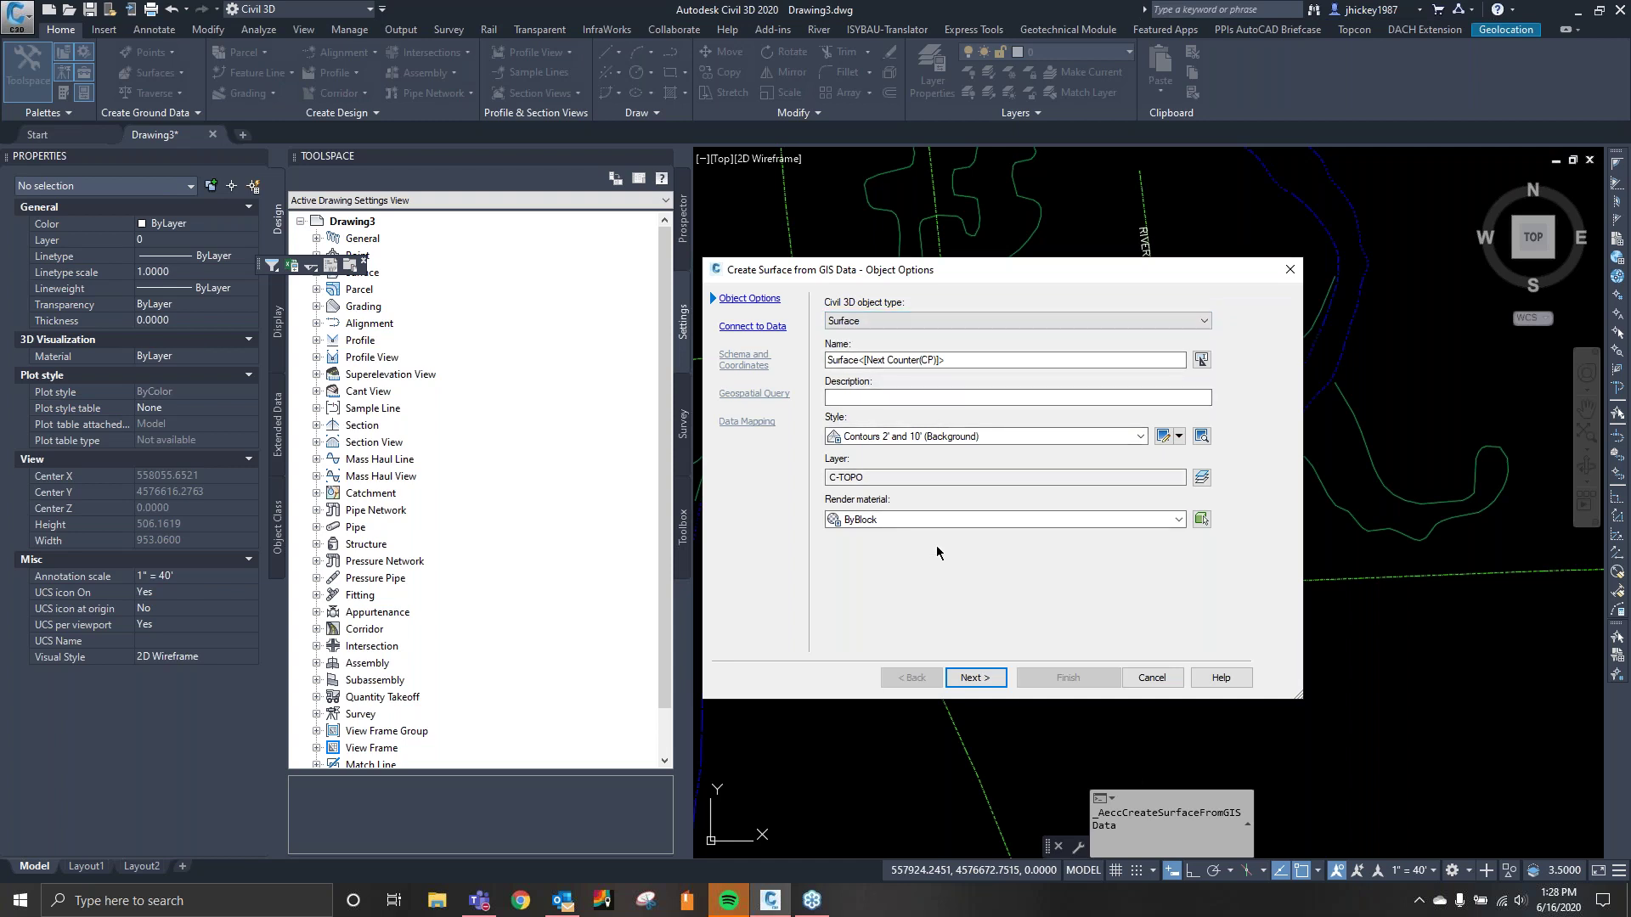
click(974, 680)
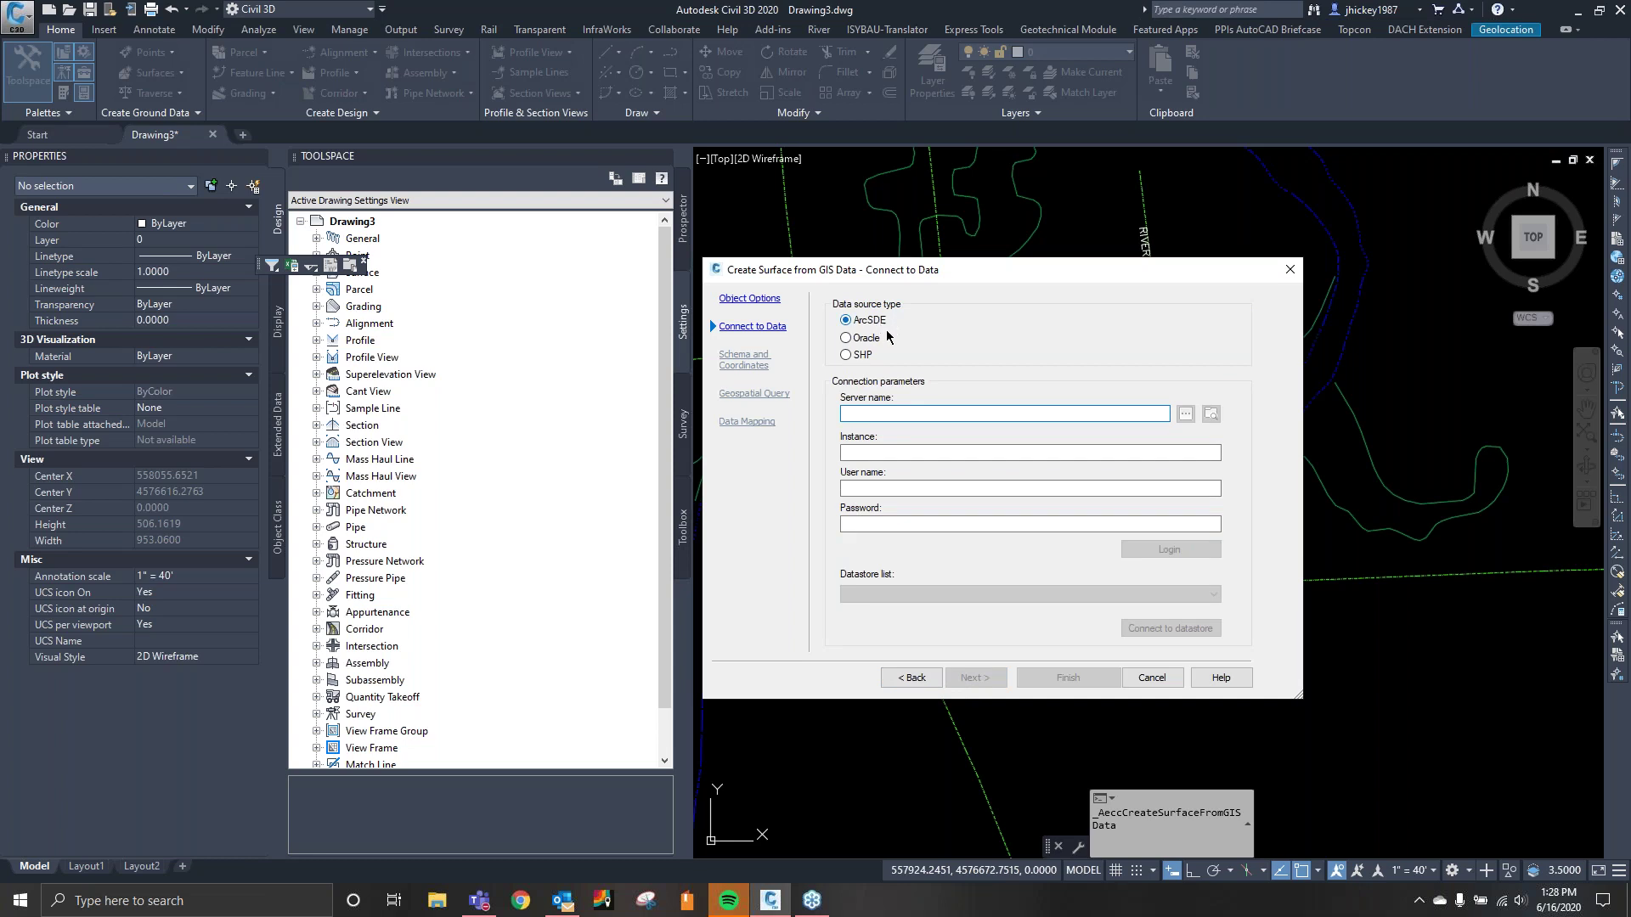
click(861, 358)
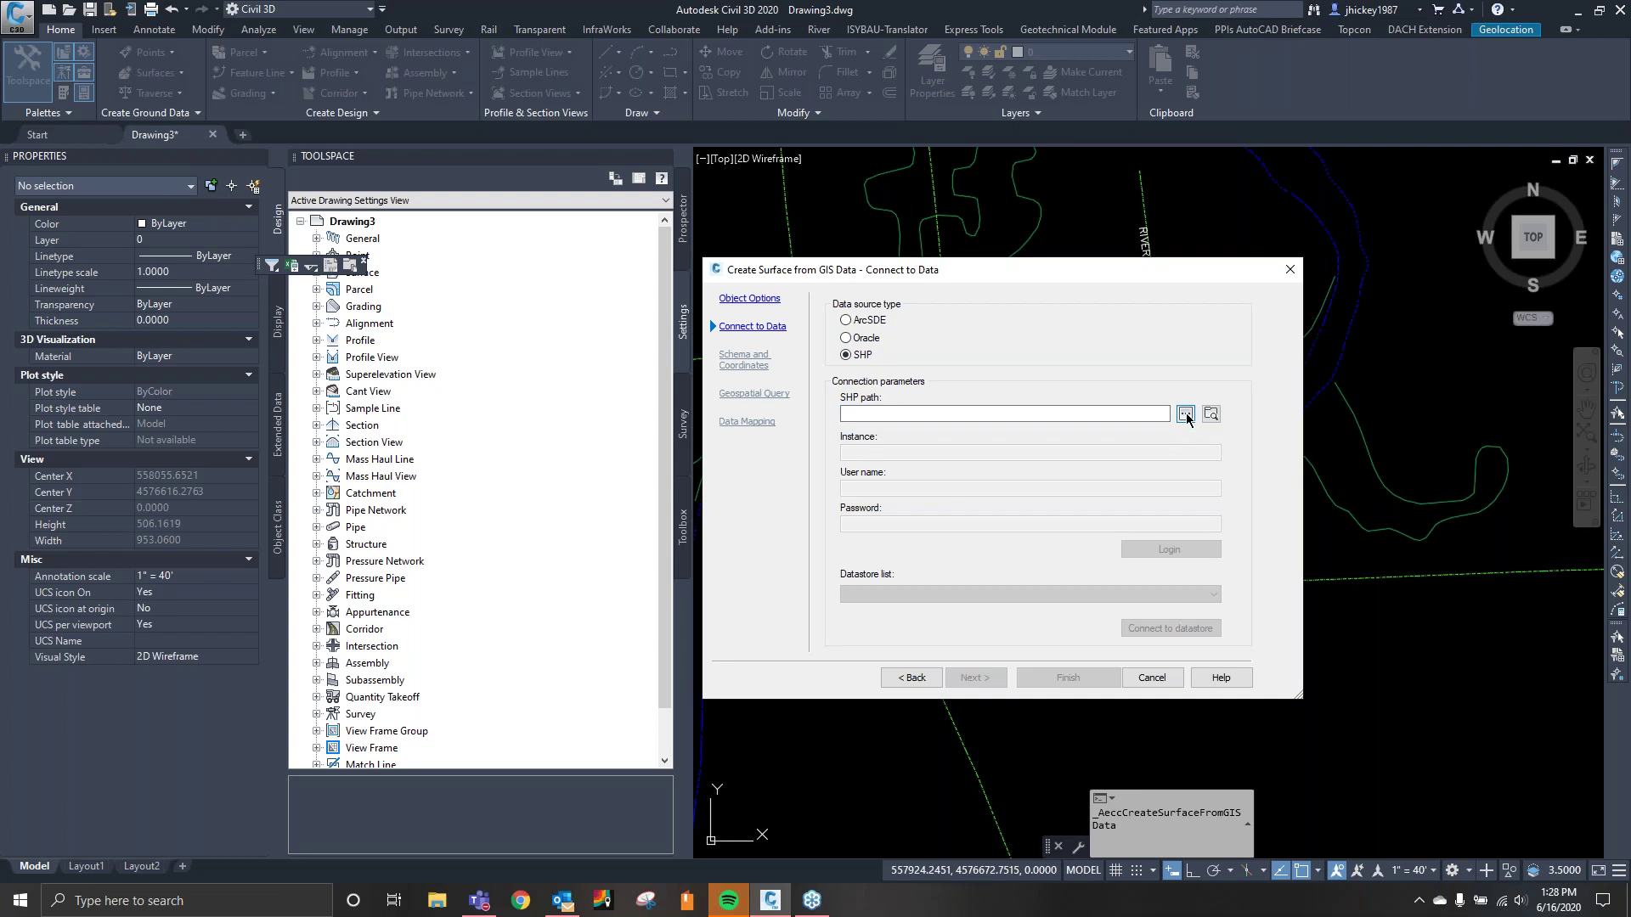
click(1186, 414)
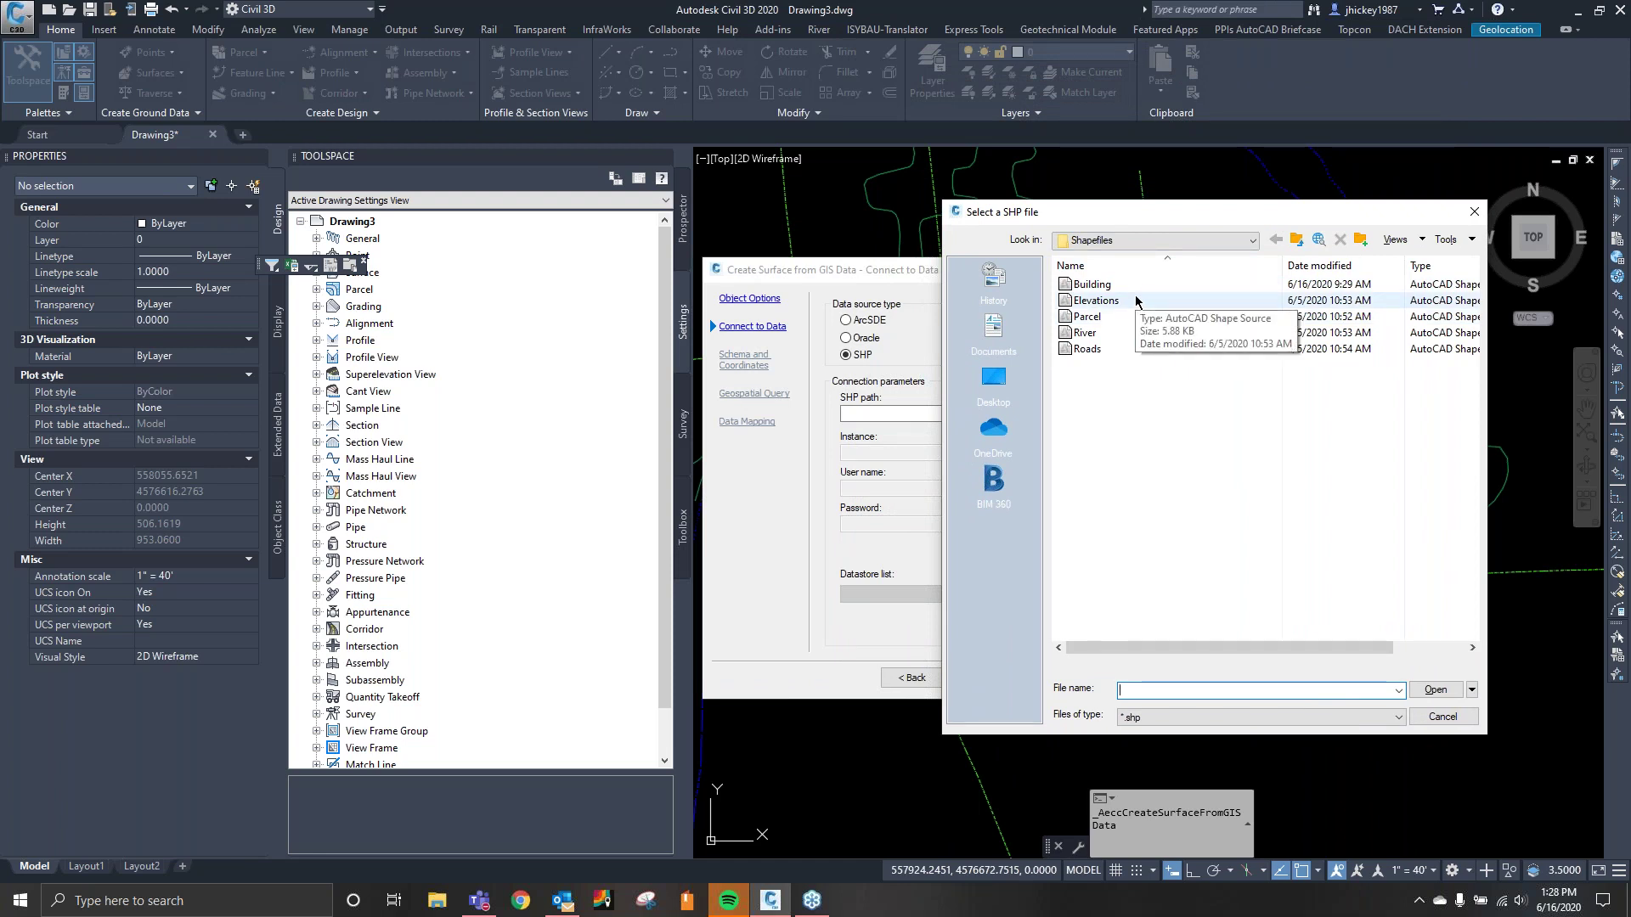
double_click(1137, 300)
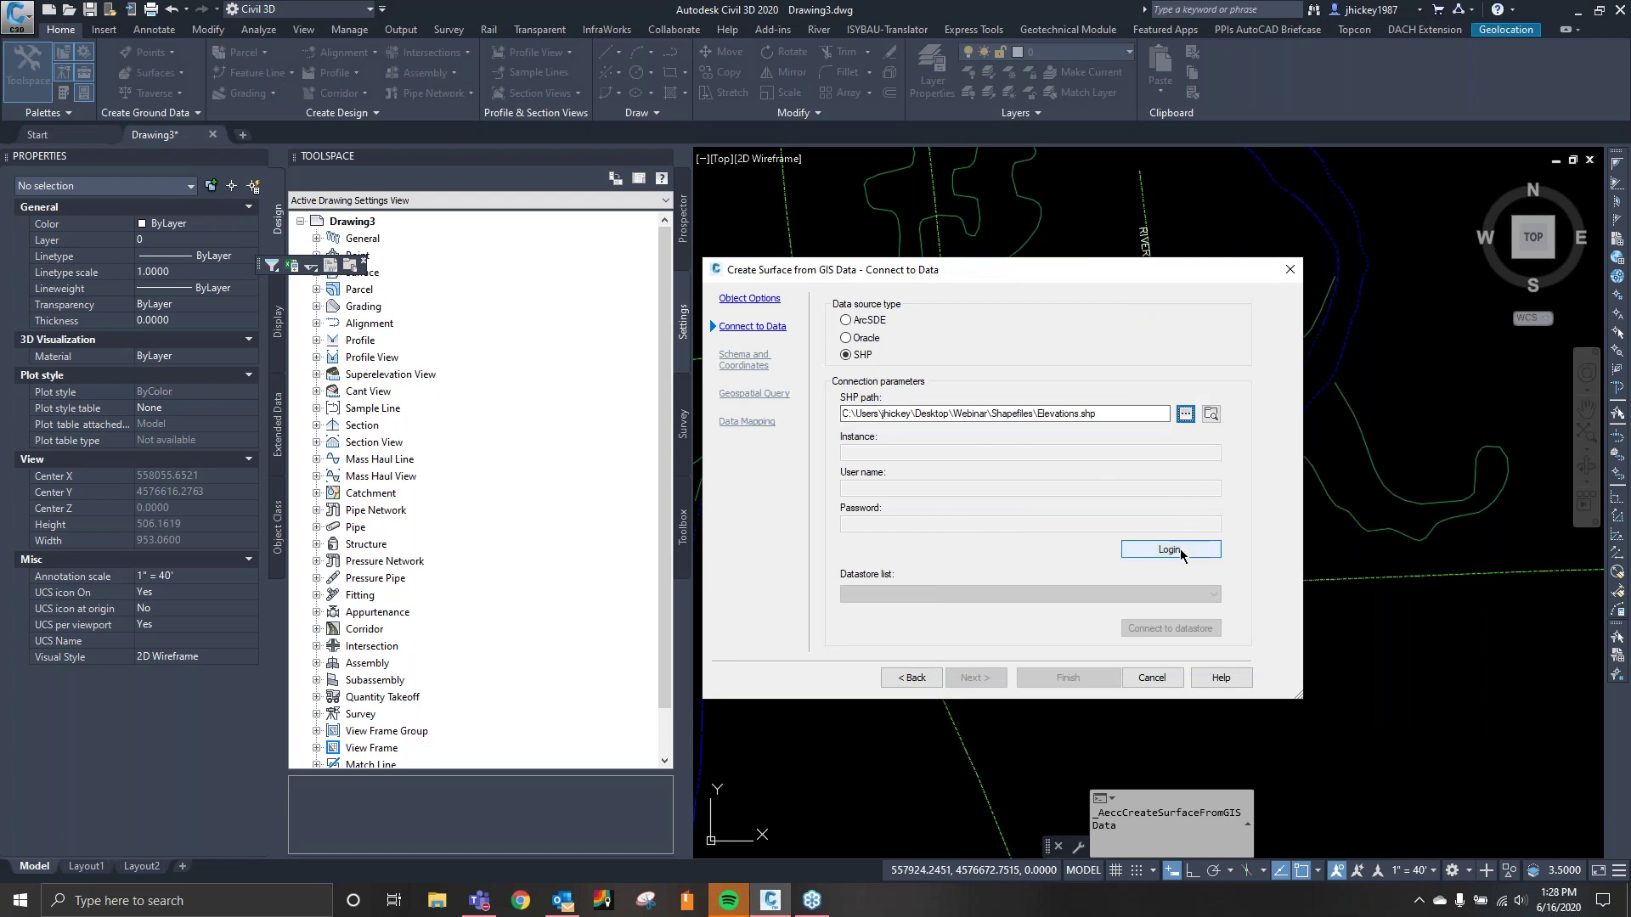
click(1179, 551)
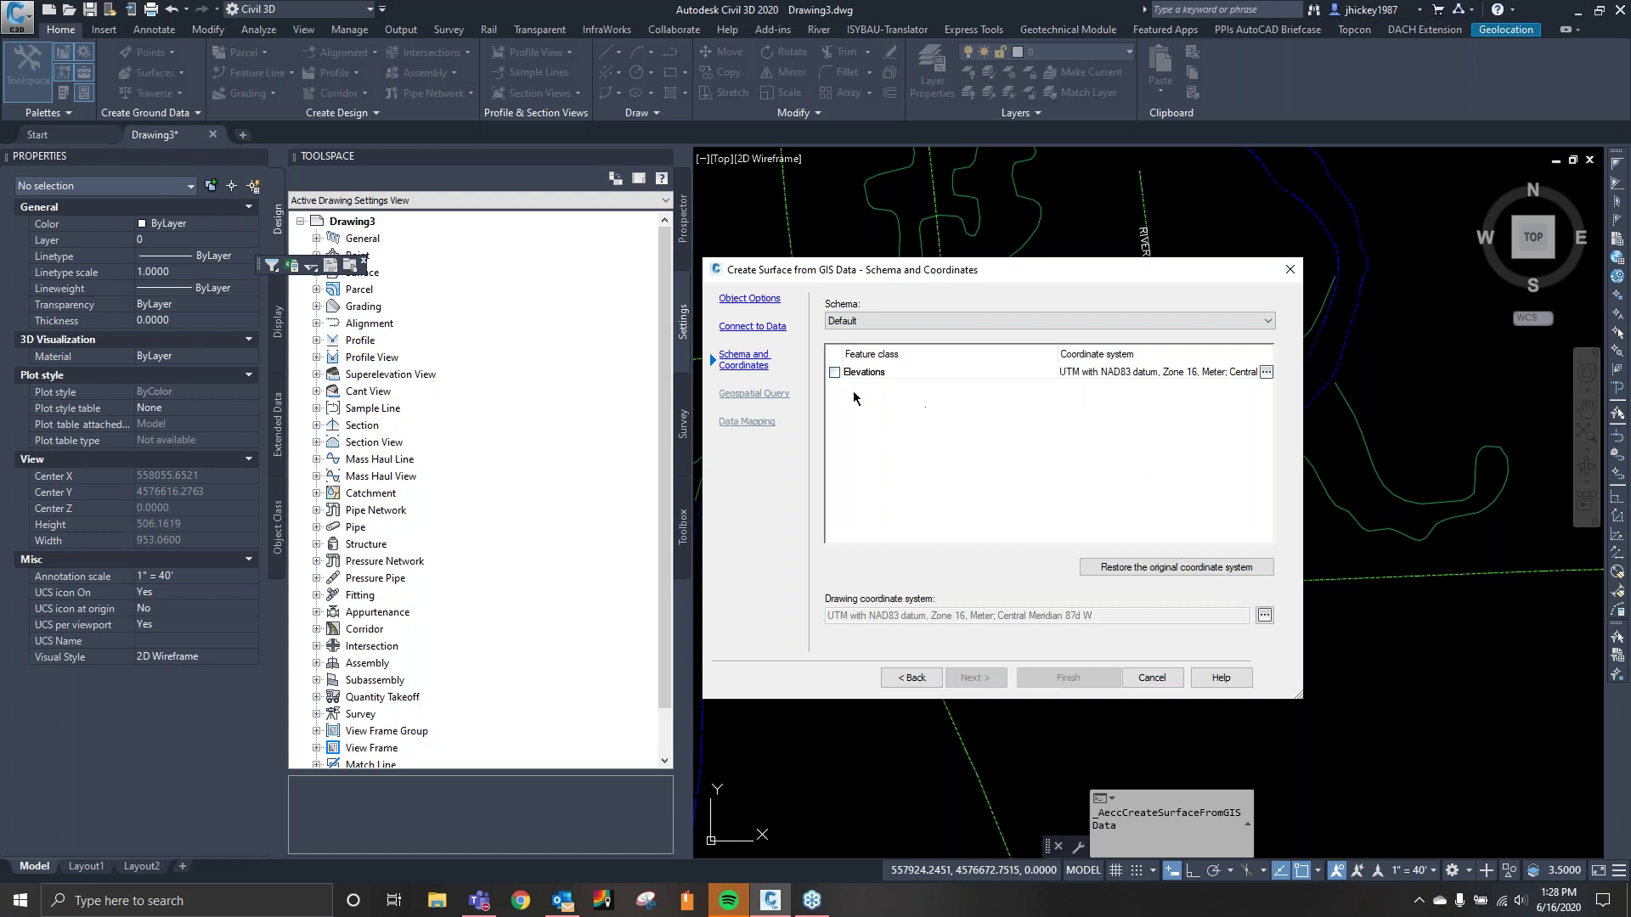
Include the Elevations feature class in the surface import and turn off the area-of-interest definition.
click(834, 373)
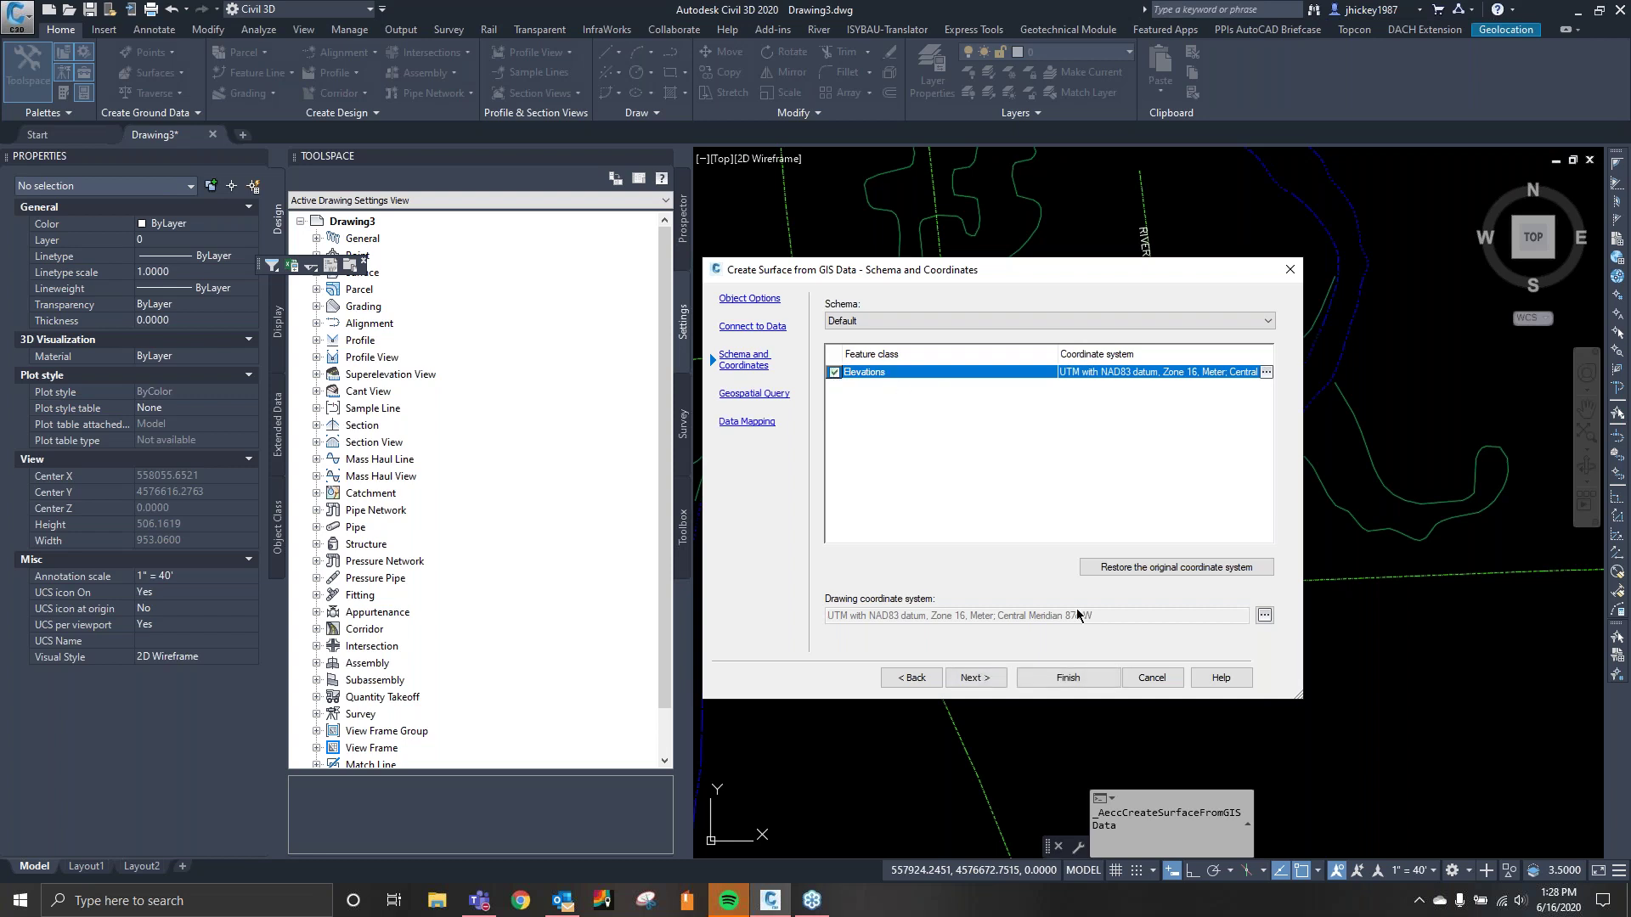
click(983, 678)
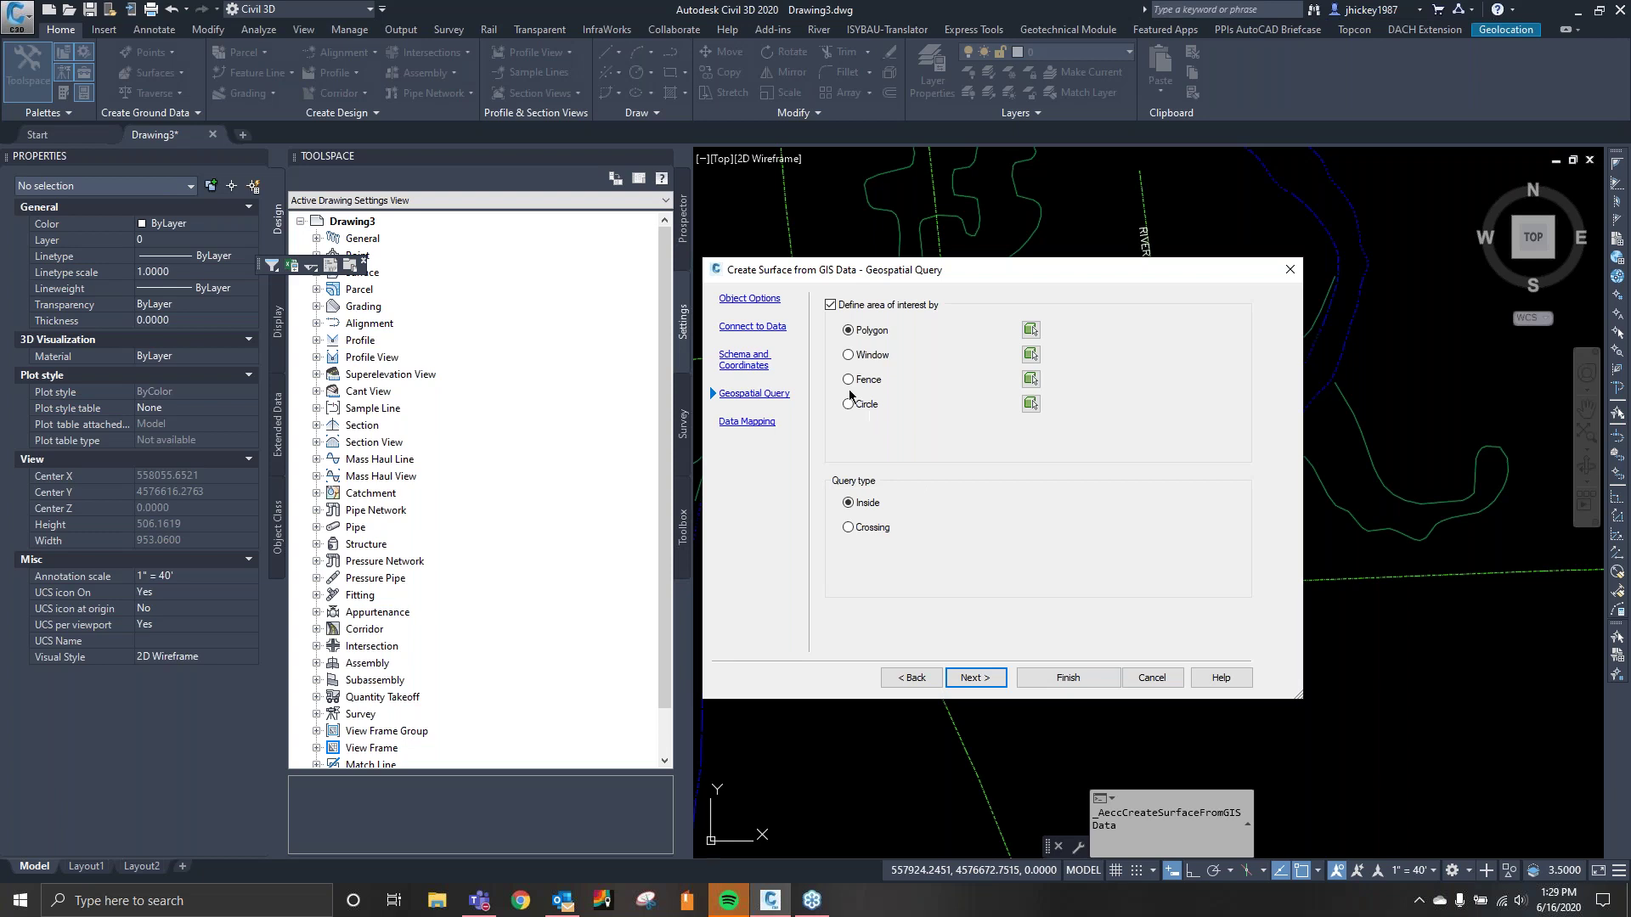
click(831, 306)
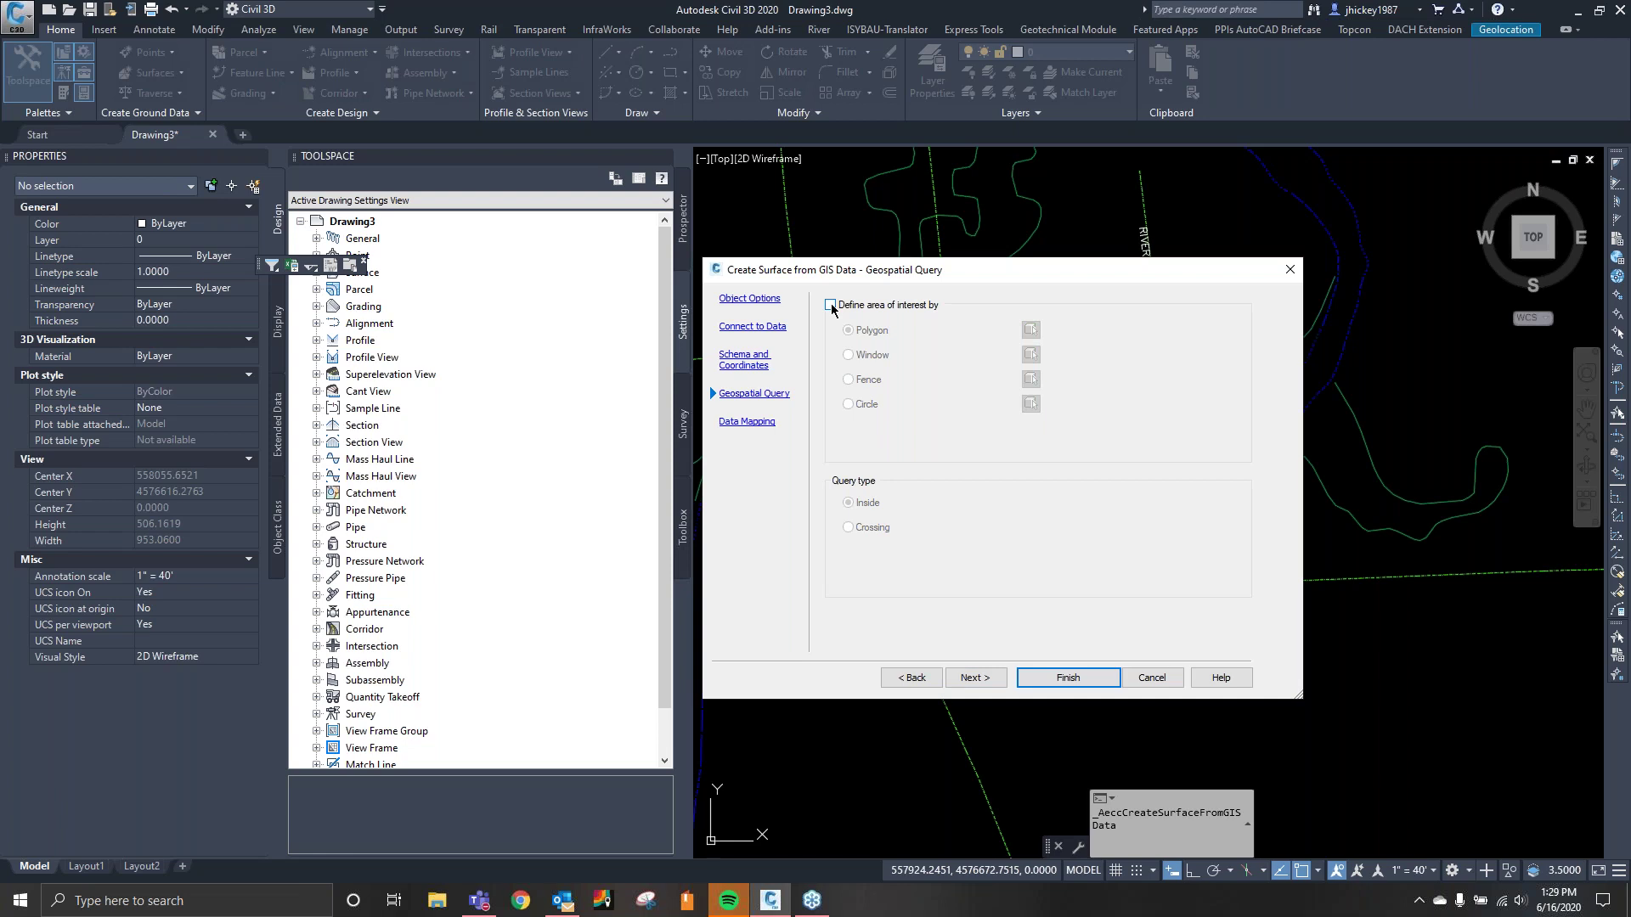
click(971, 677)
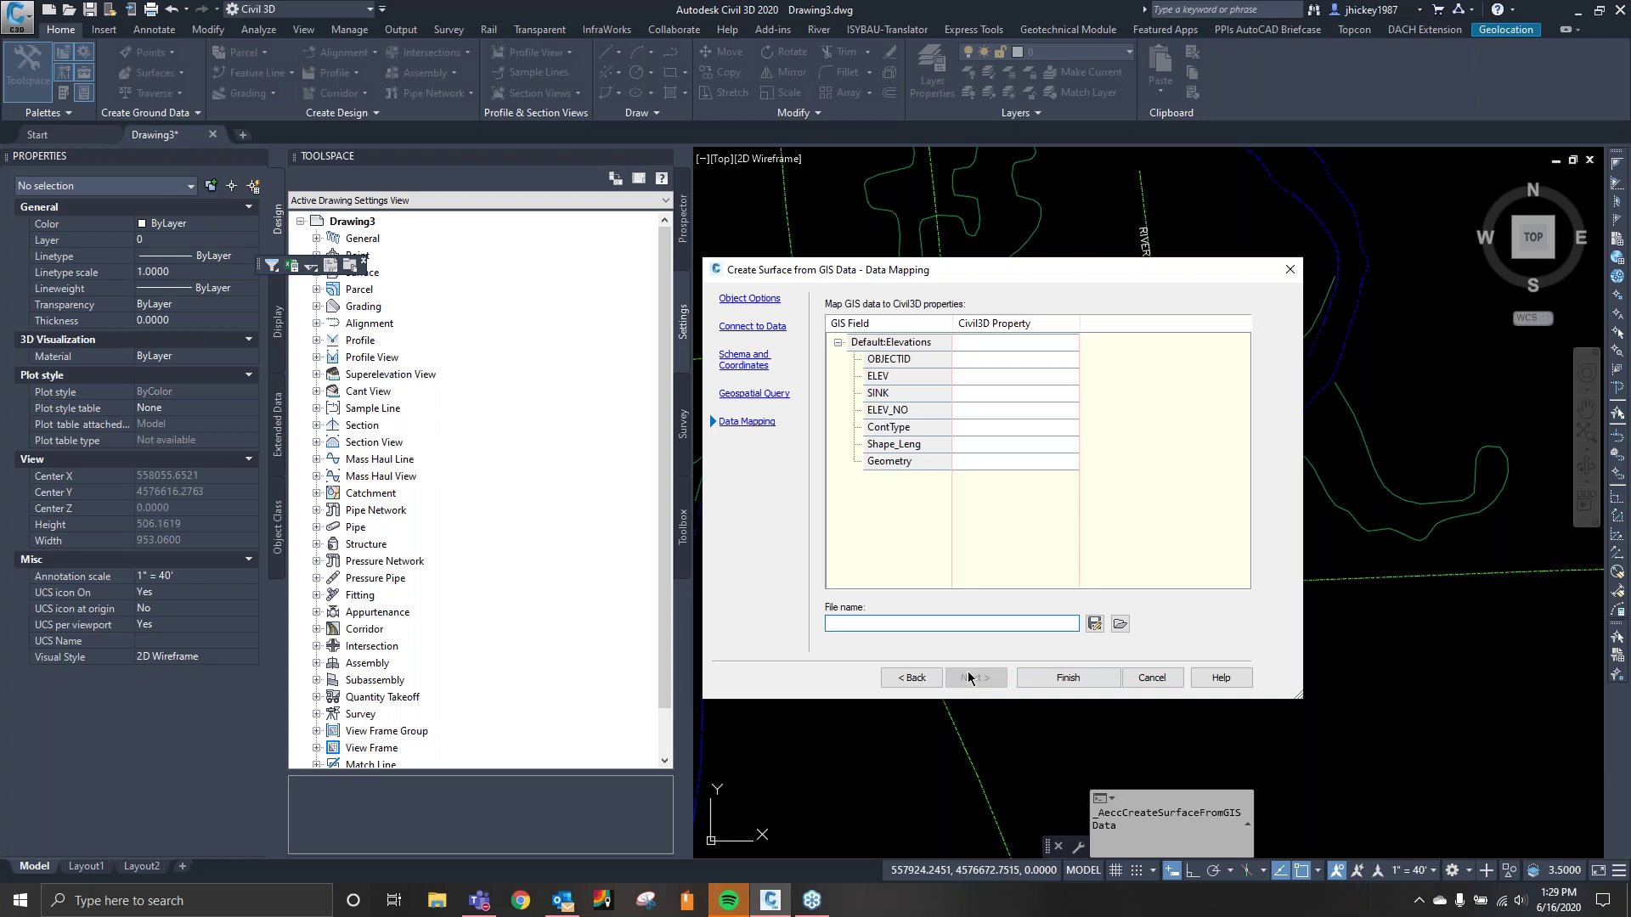
Map the ELEV field to the Elevation property, create the surface, and dismiss the event list after reviewing it.
drag(900, 379, 973, 379)
click(972, 380)
click(995, 395)
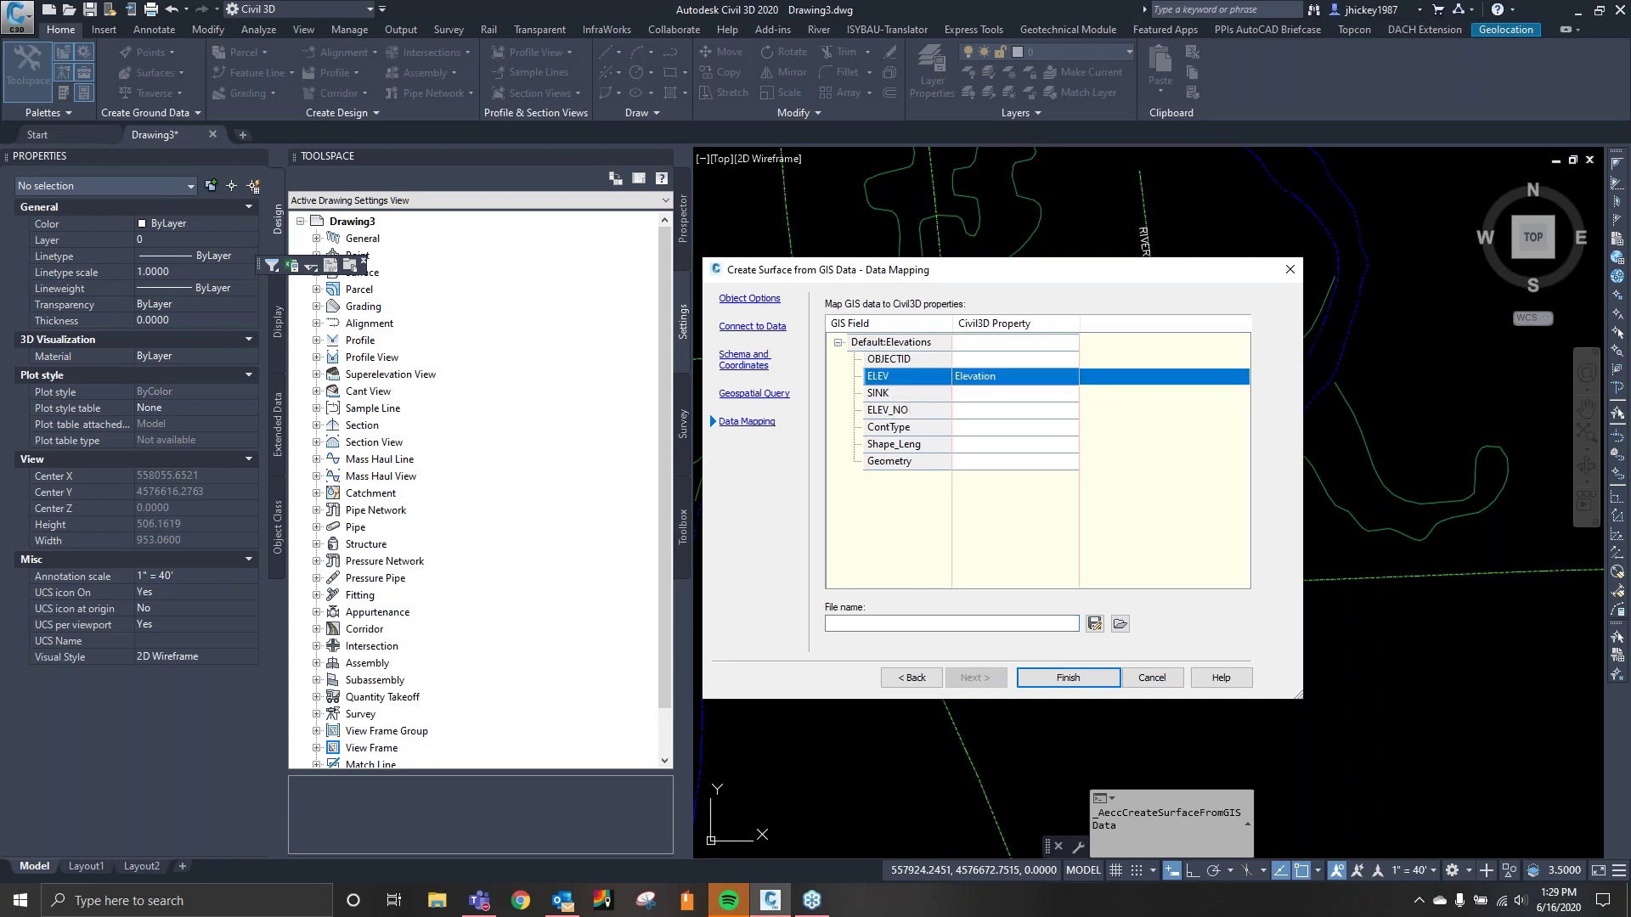
click(1145, 433)
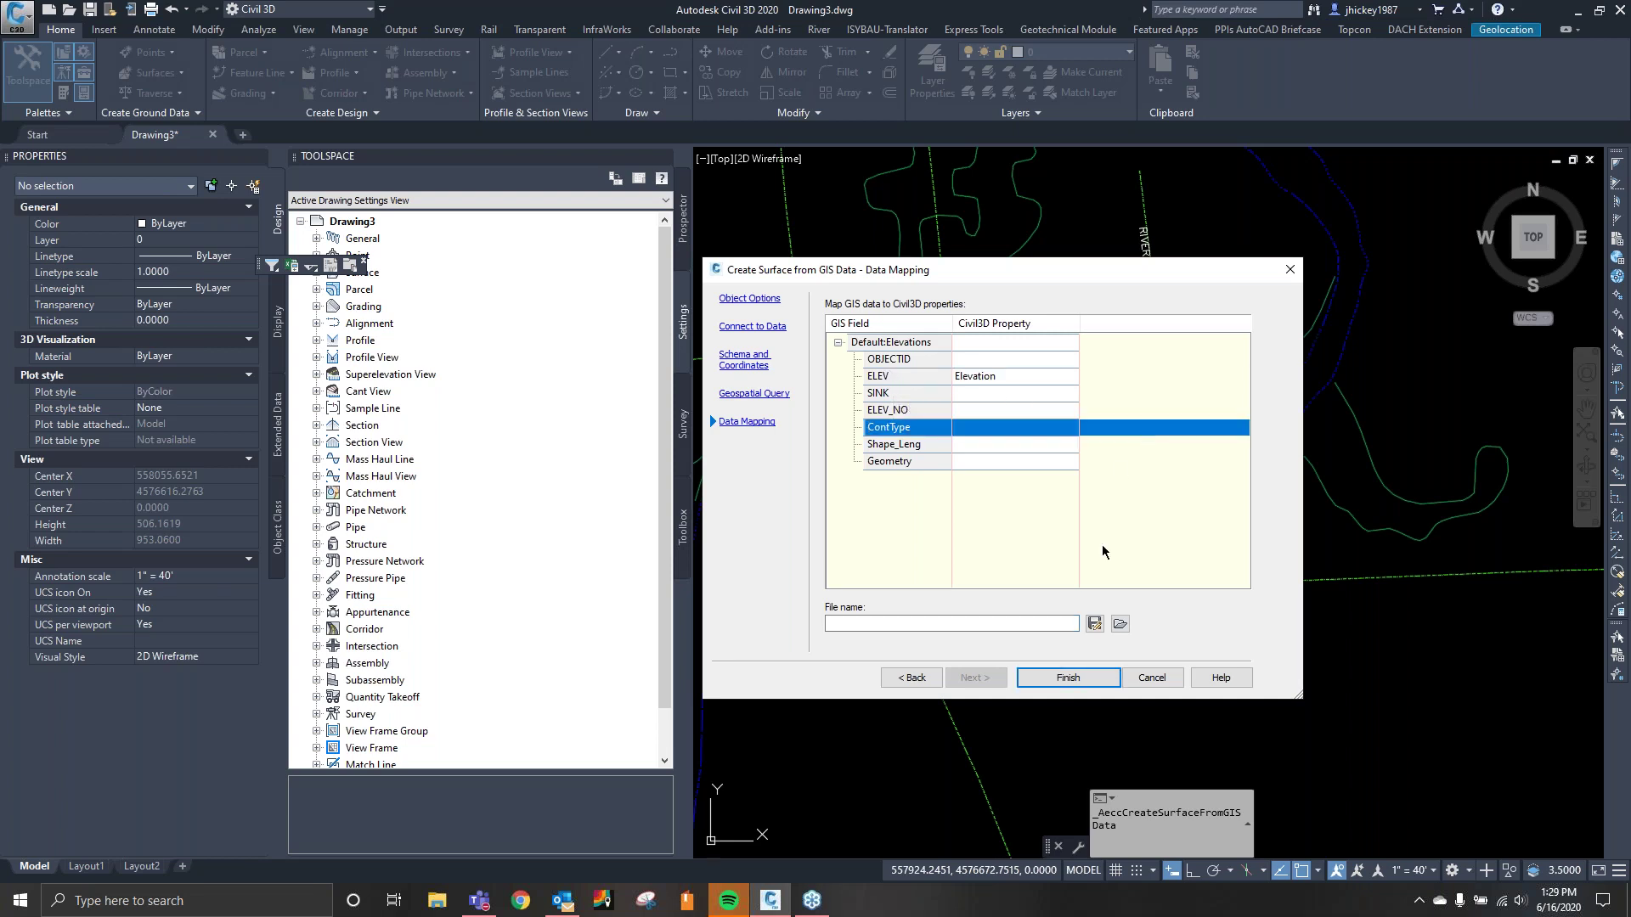
click(1074, 671)
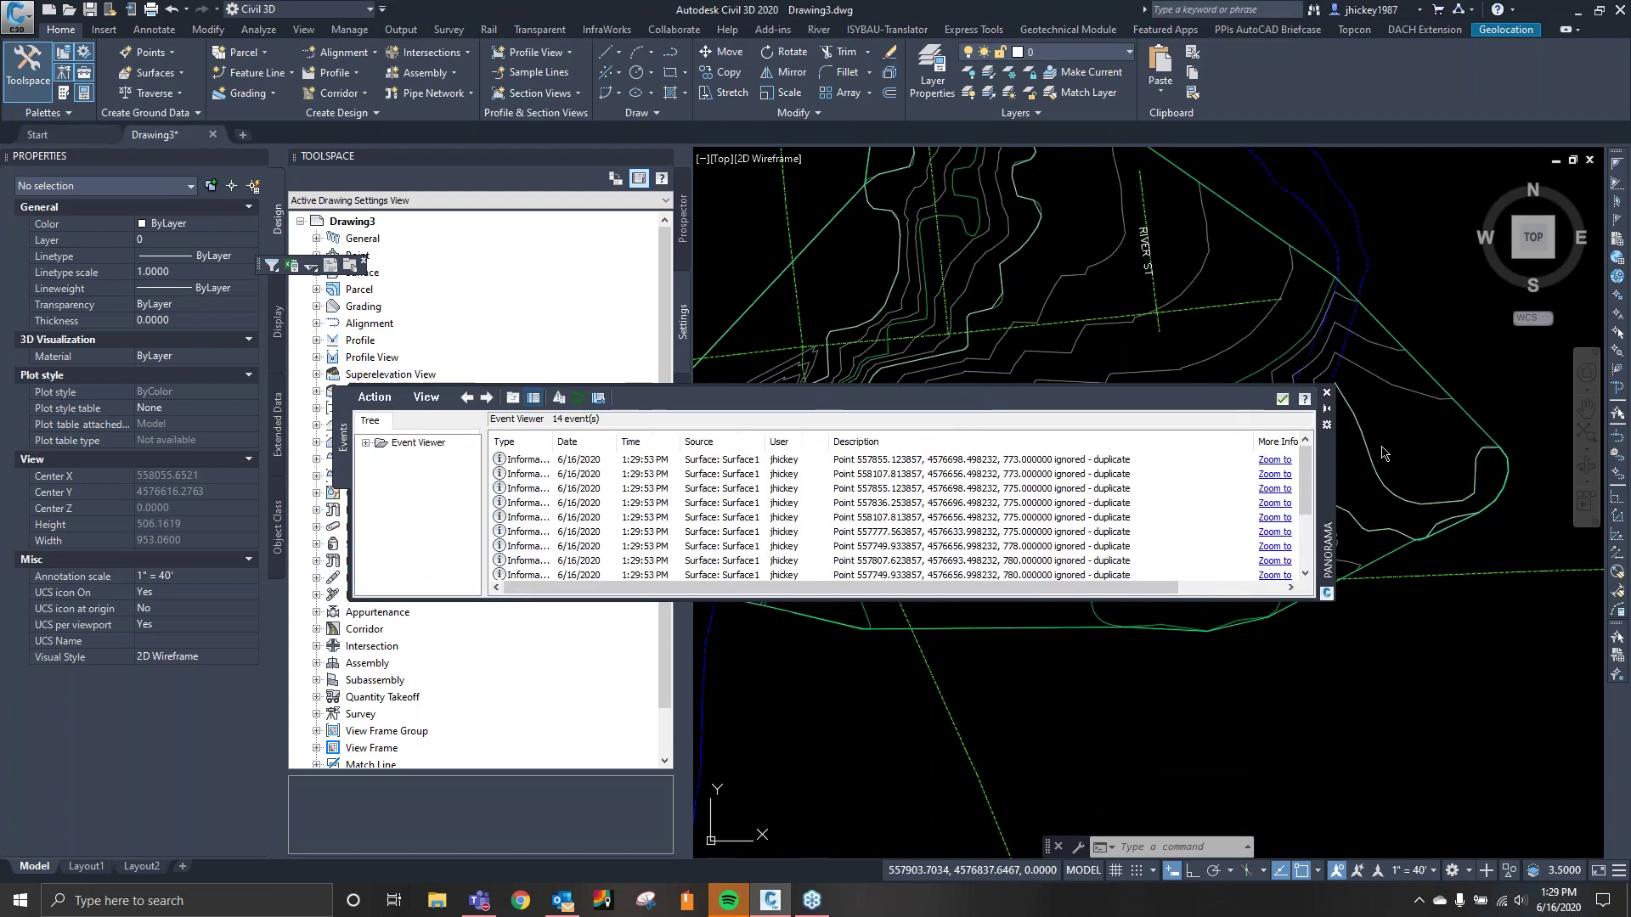
scroll(965, 501, down, 2)
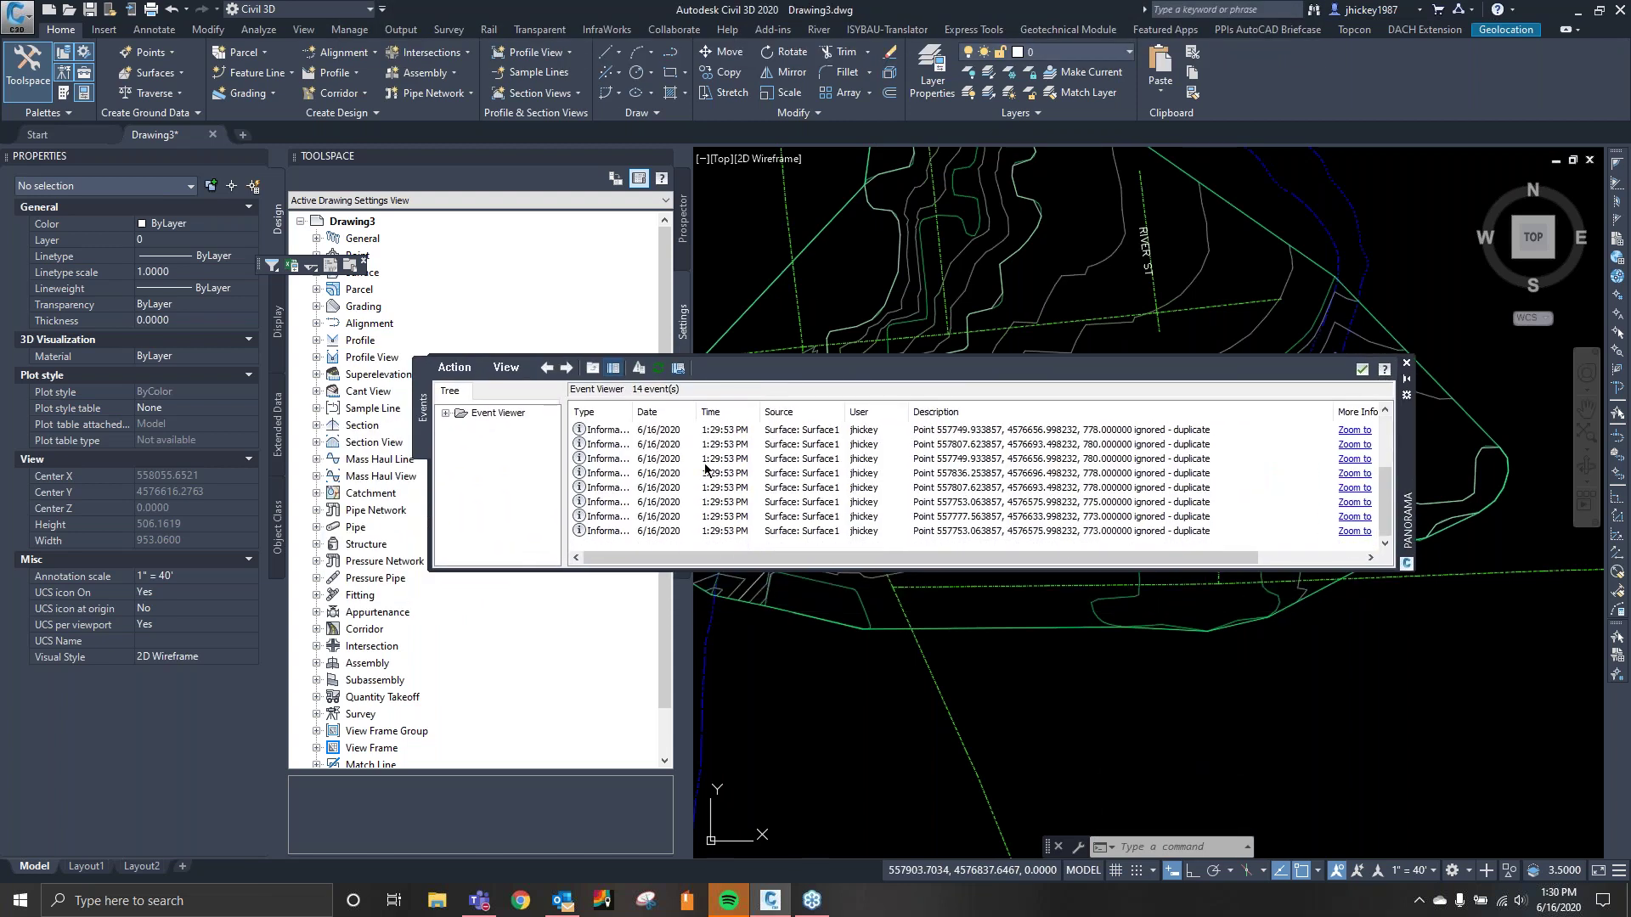
scroll(639, 485, up, 1)
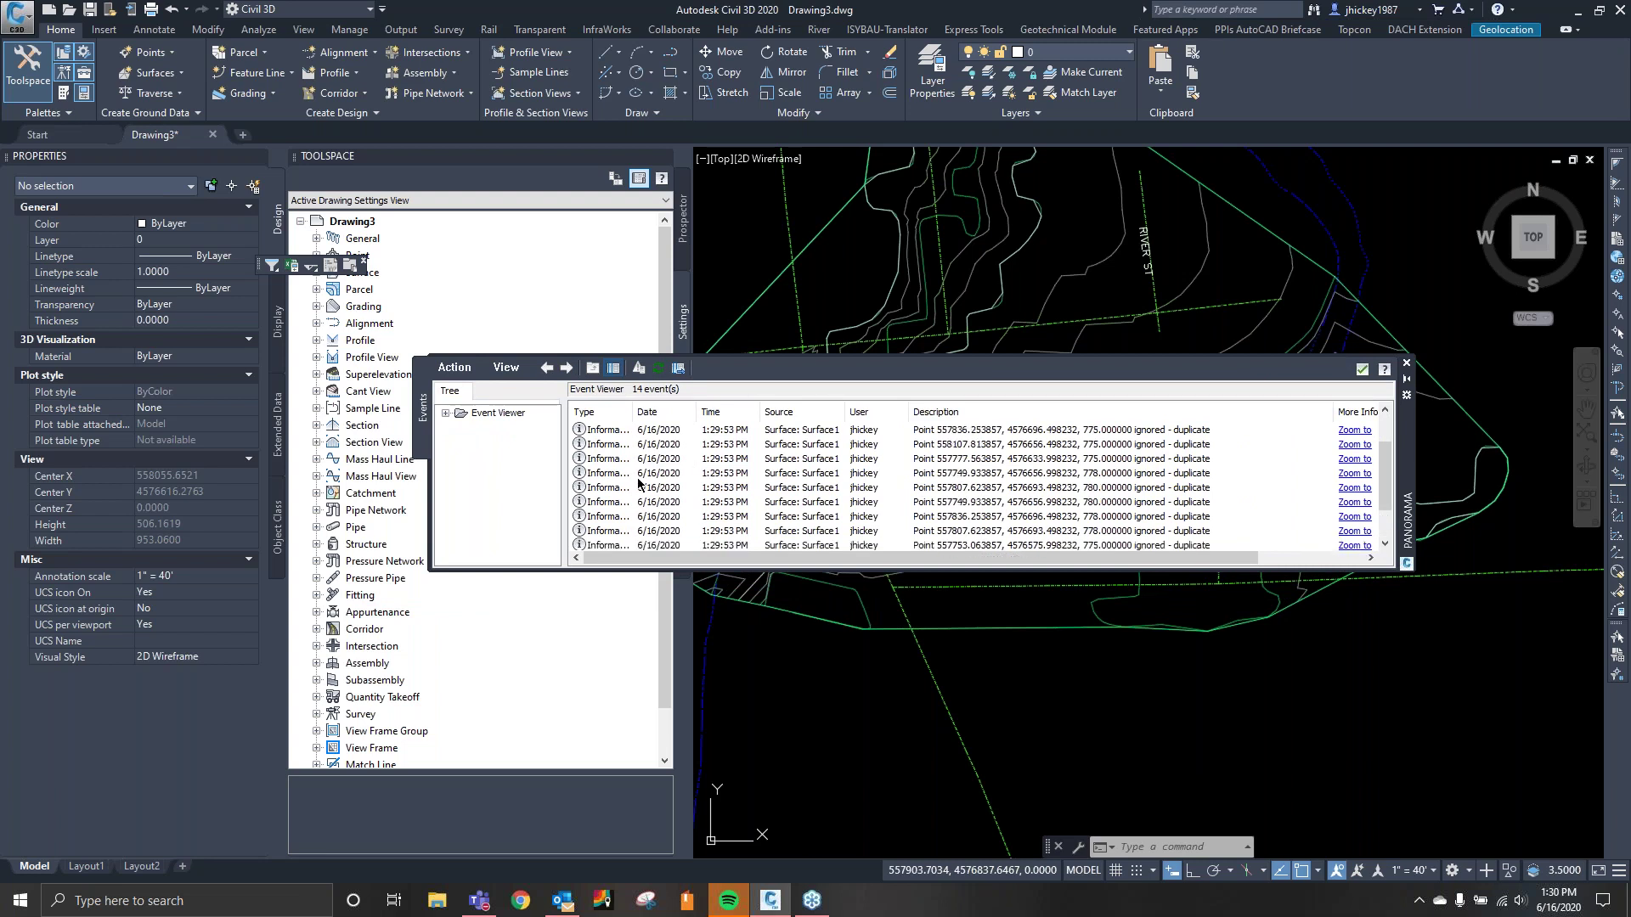
click(1363, 372)
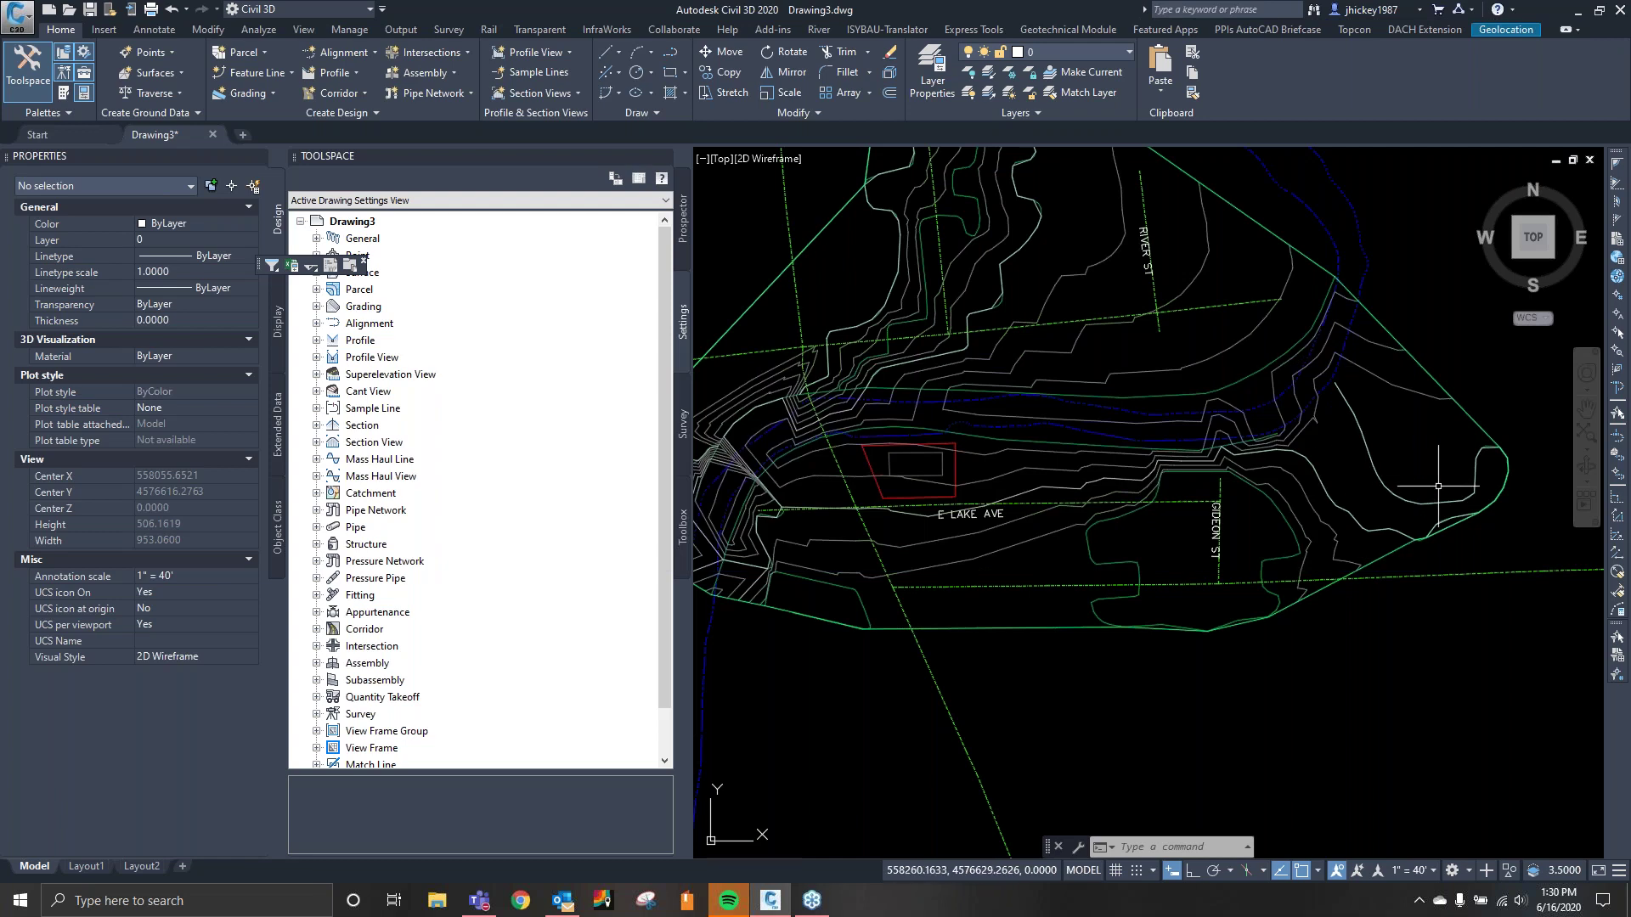
Inspect the new surface in 3D from several angles in the Object Viewer, and clear the selection after closing it.
click(1484, 528)
click(705, 169)
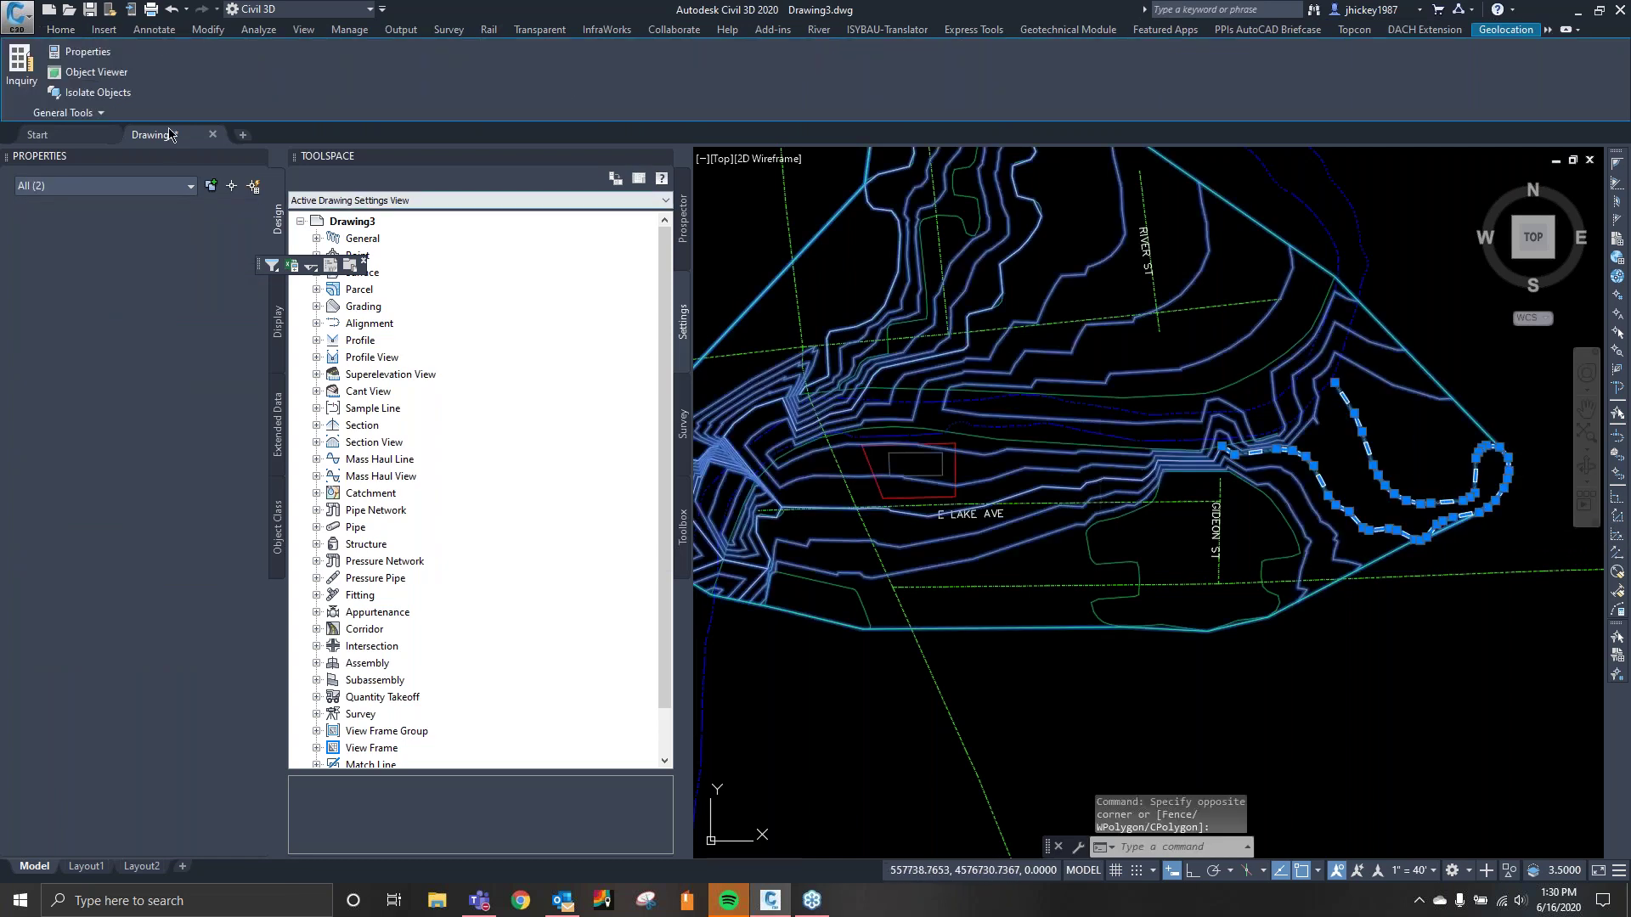
click(98, 73)
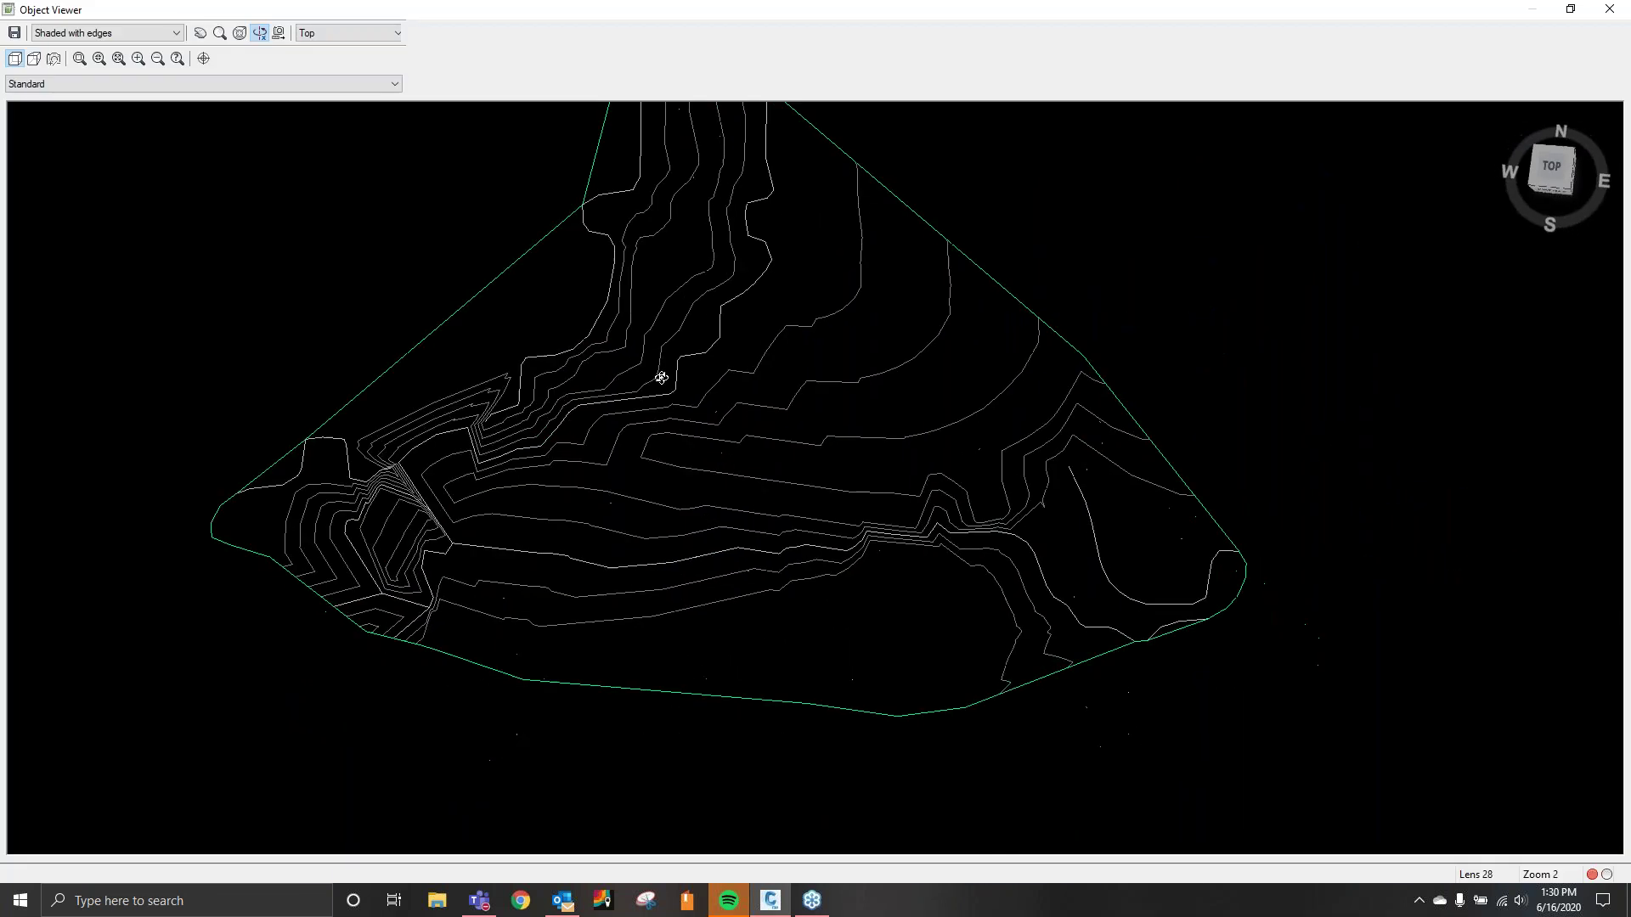
drag(671, 300, 751, 163)
scroll(723, 459, up, 2)
drag(793, 238, 548, 365)
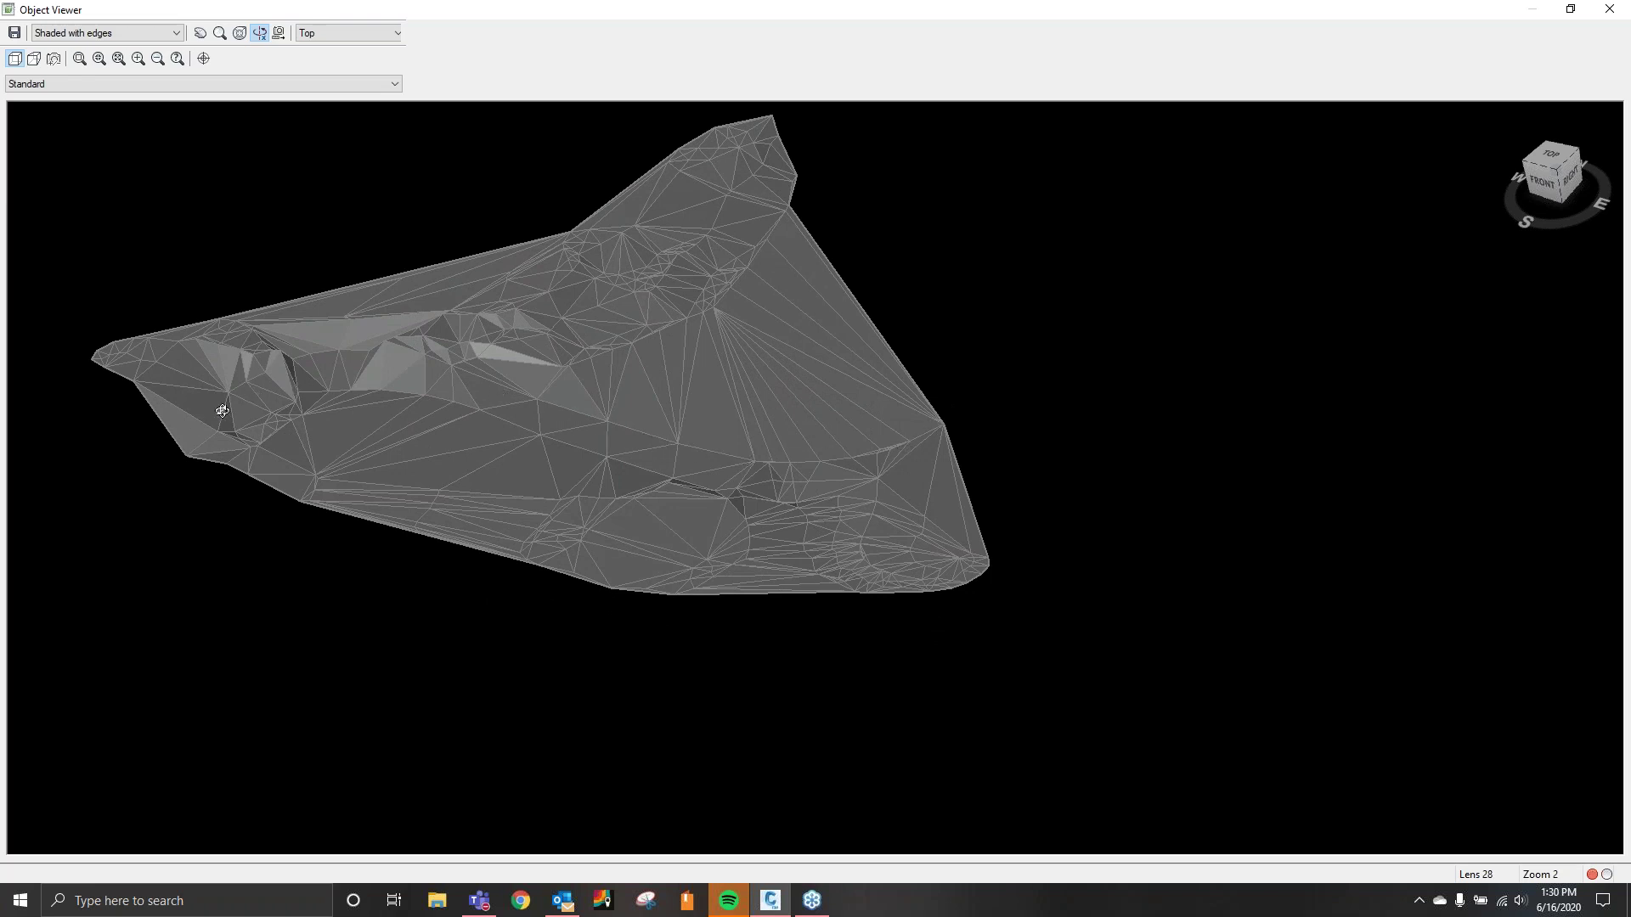
drag(743, 458, 894, 566)
click(1610, 9)
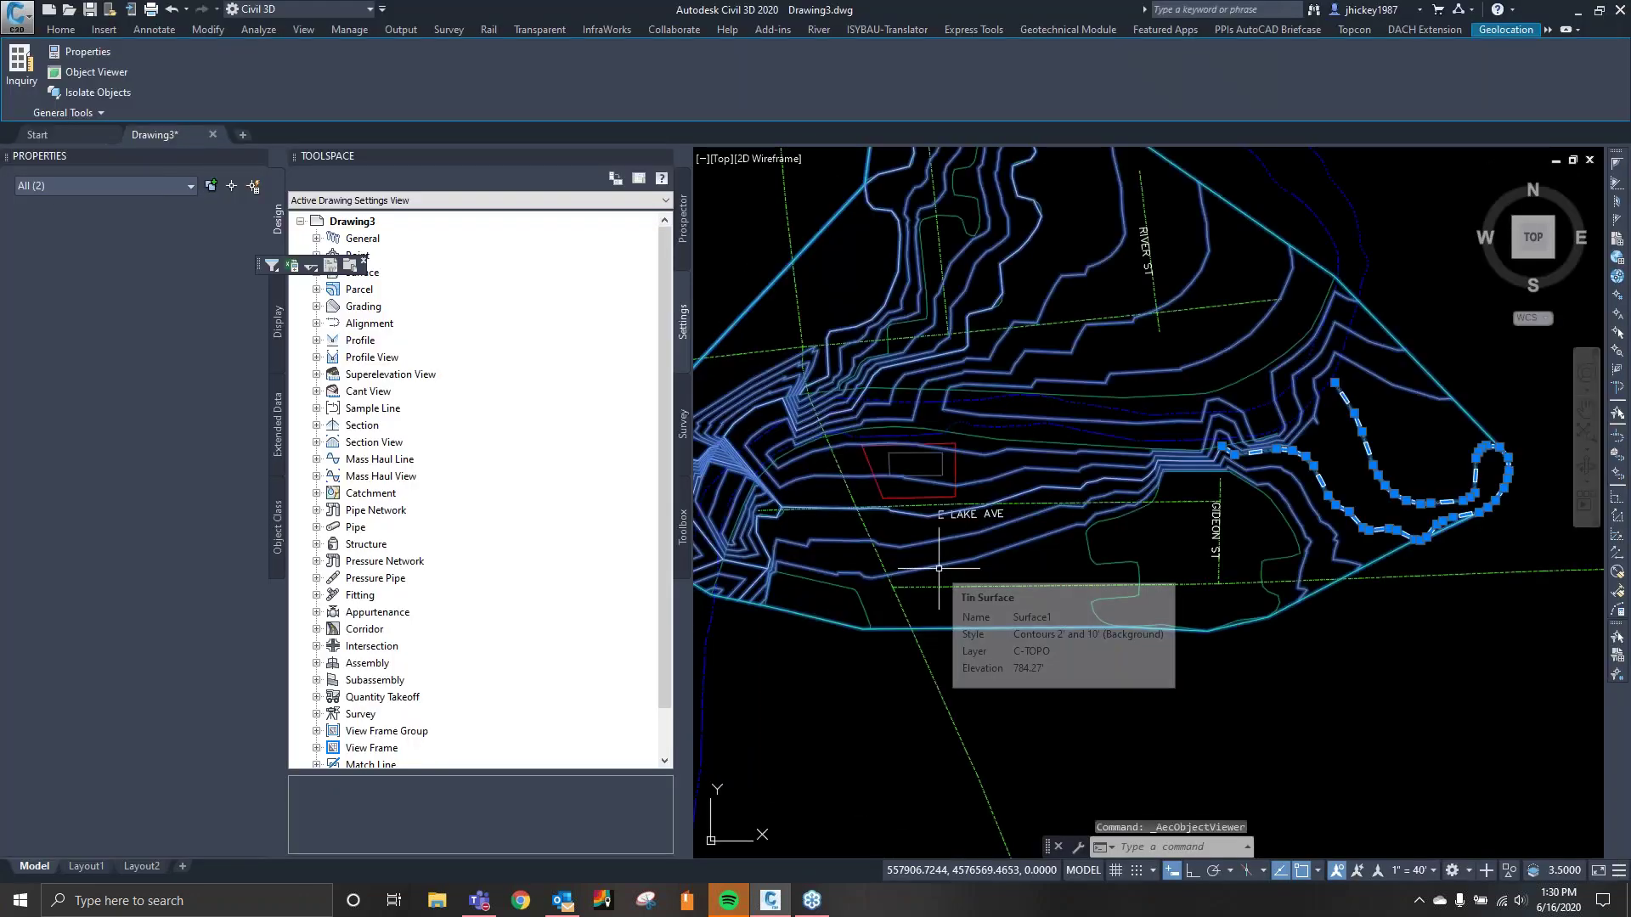
key(Escape)
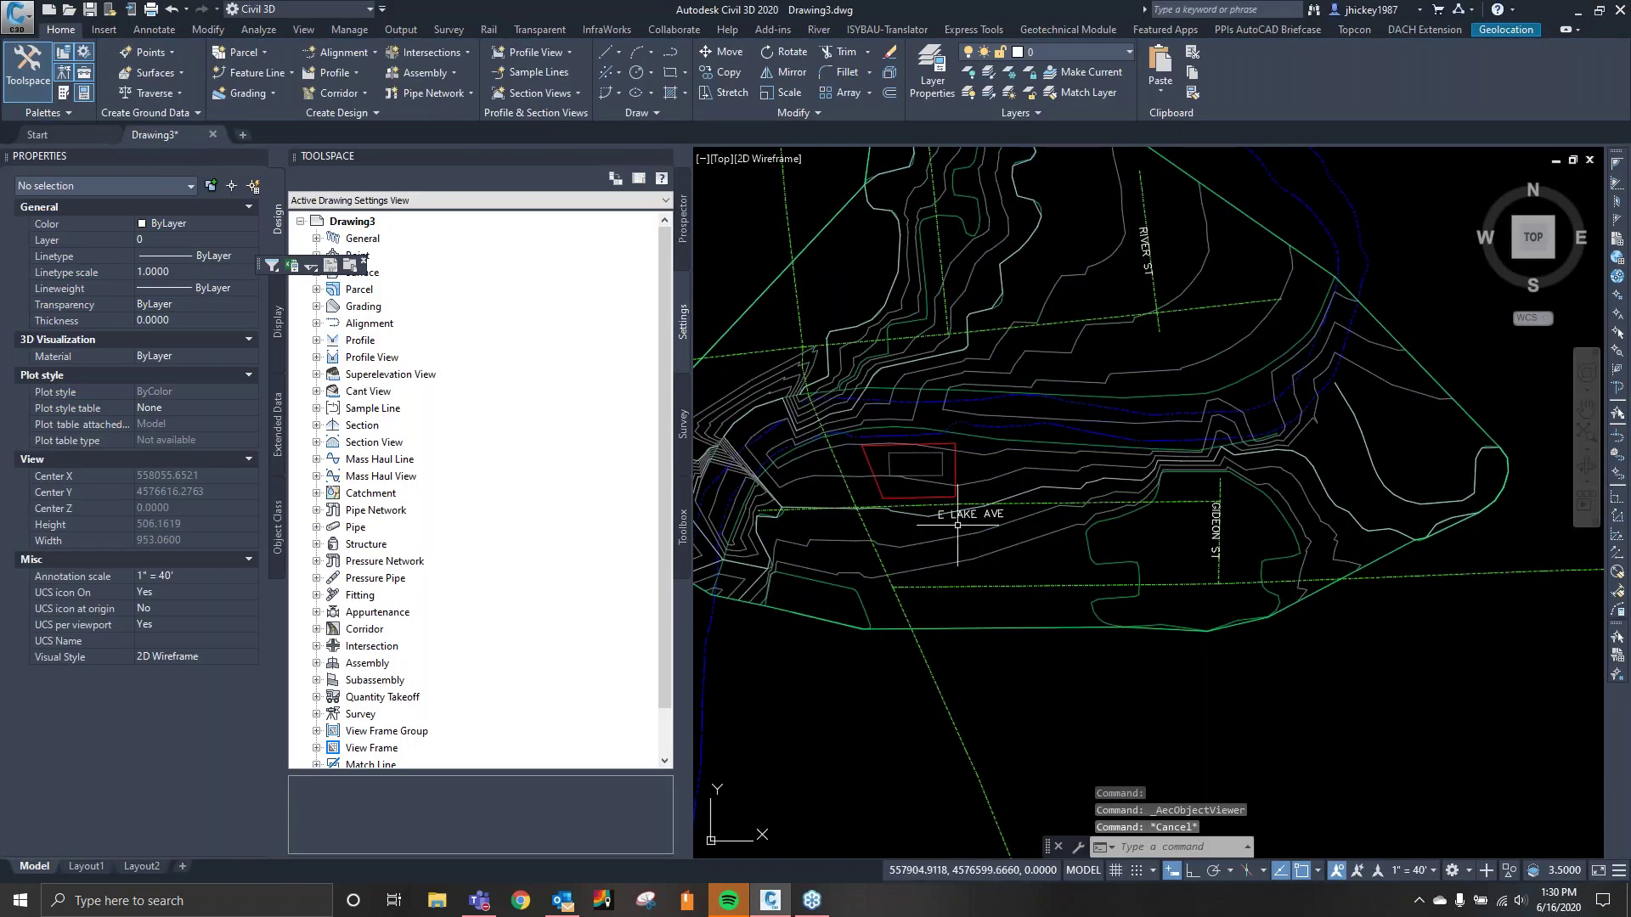
Select the red parcel boundary north of E LAKE AVE and examine its properties and object data.
mouse_move(1020, 531)
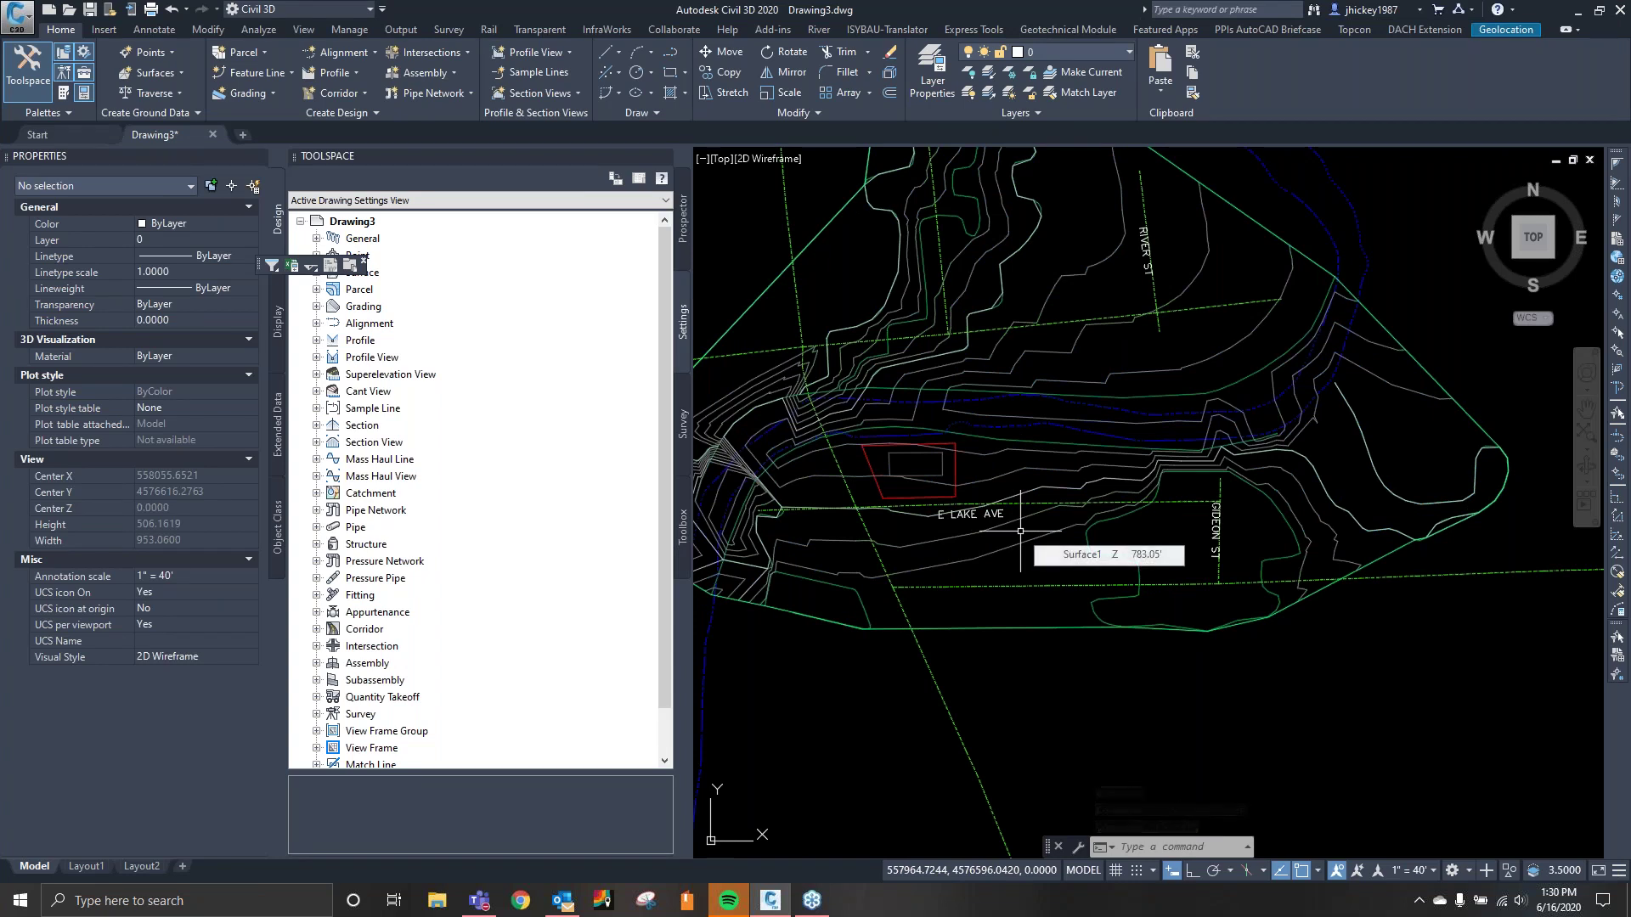
scroll(904, 481, up, 4)
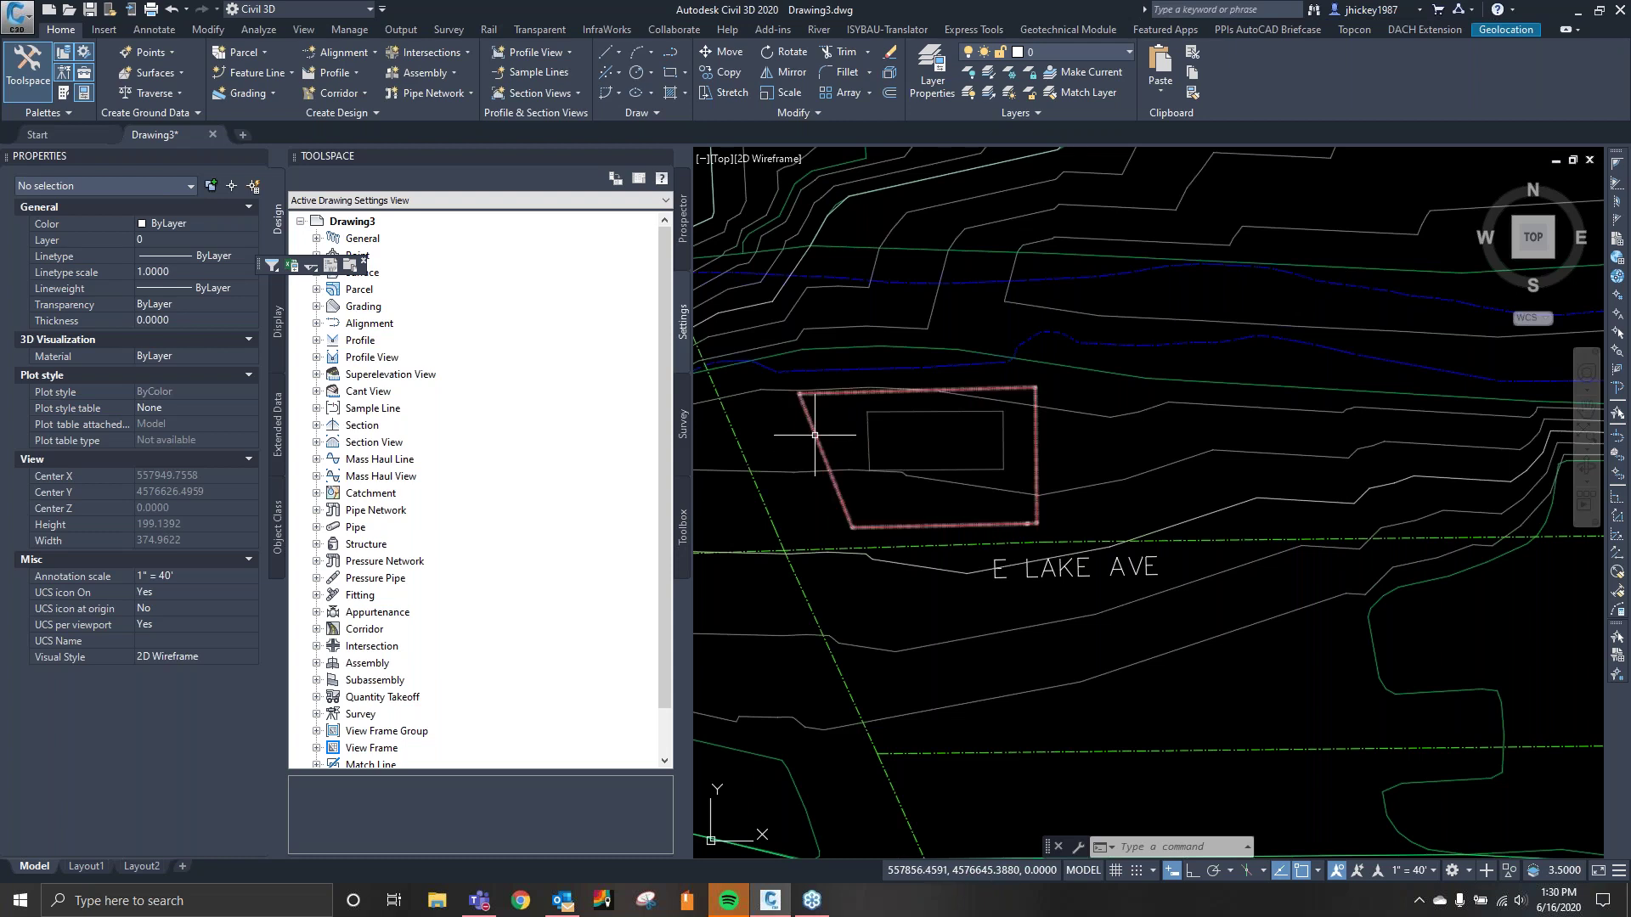
mouse_move(814, 435)
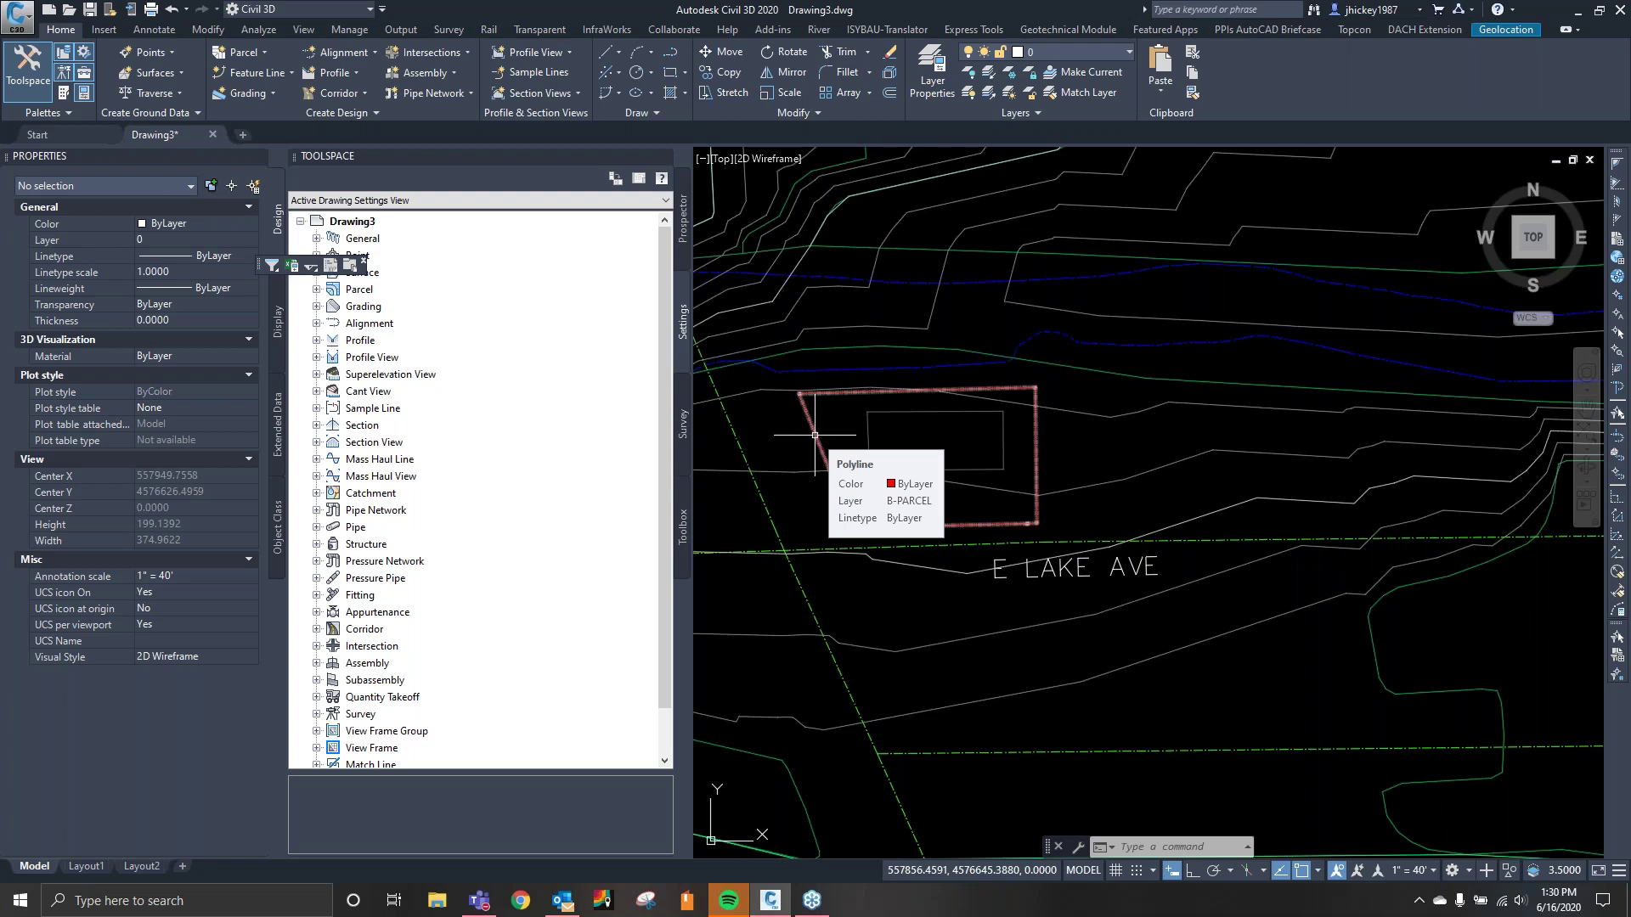
middle_drag(910, 527, 1005, 516)
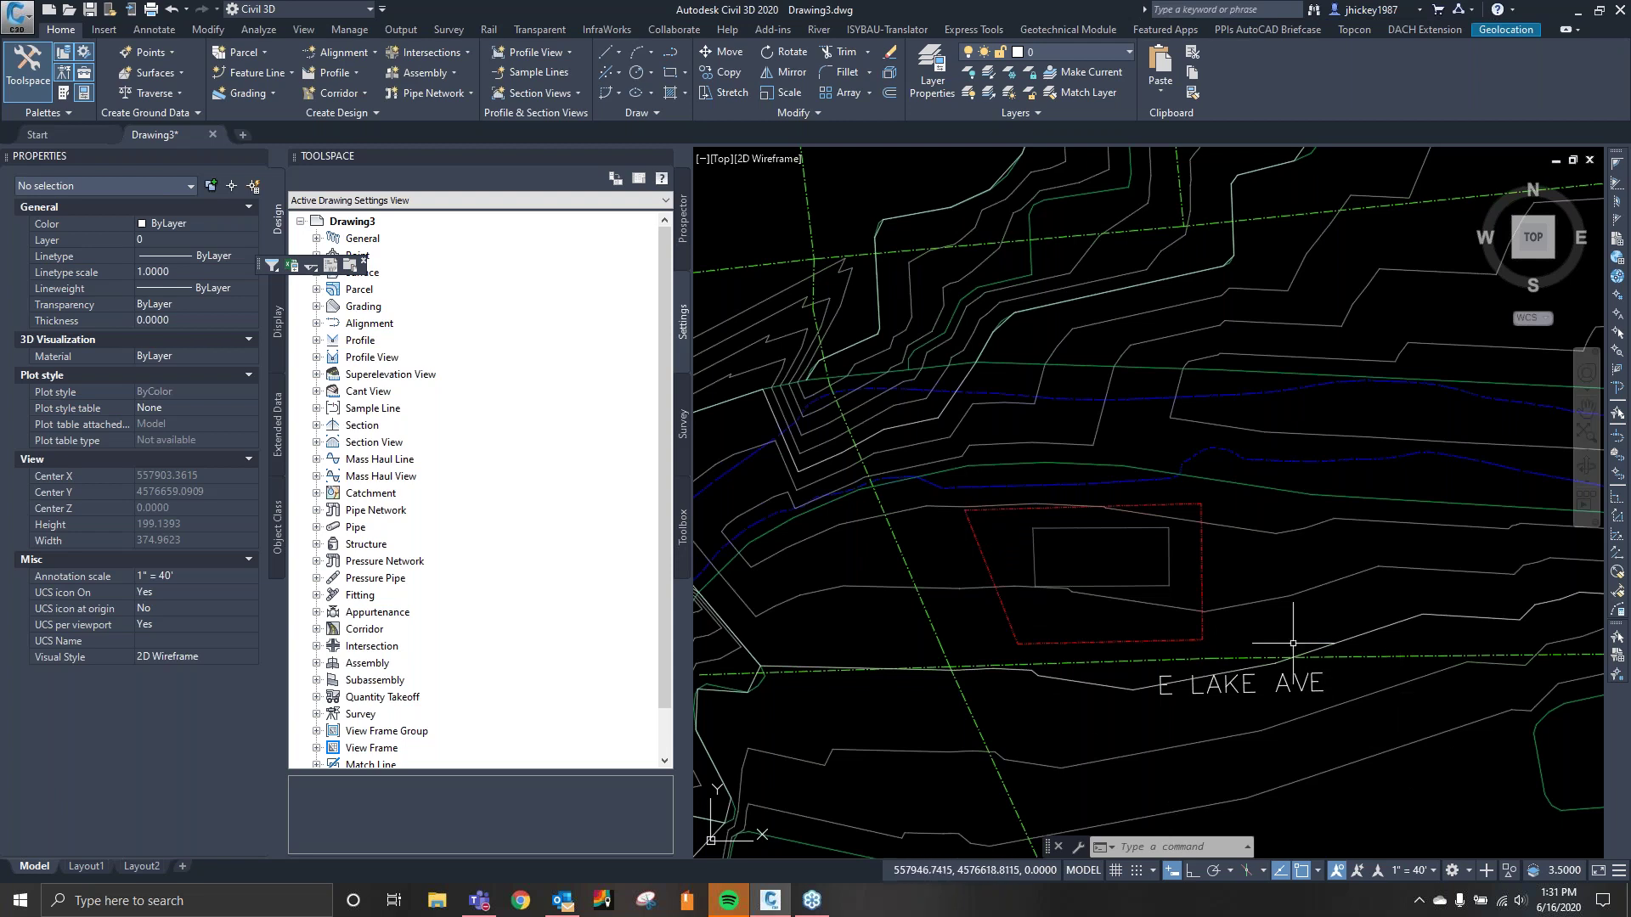
scroll(1274, 637, up, 6)
click(1134, 325)
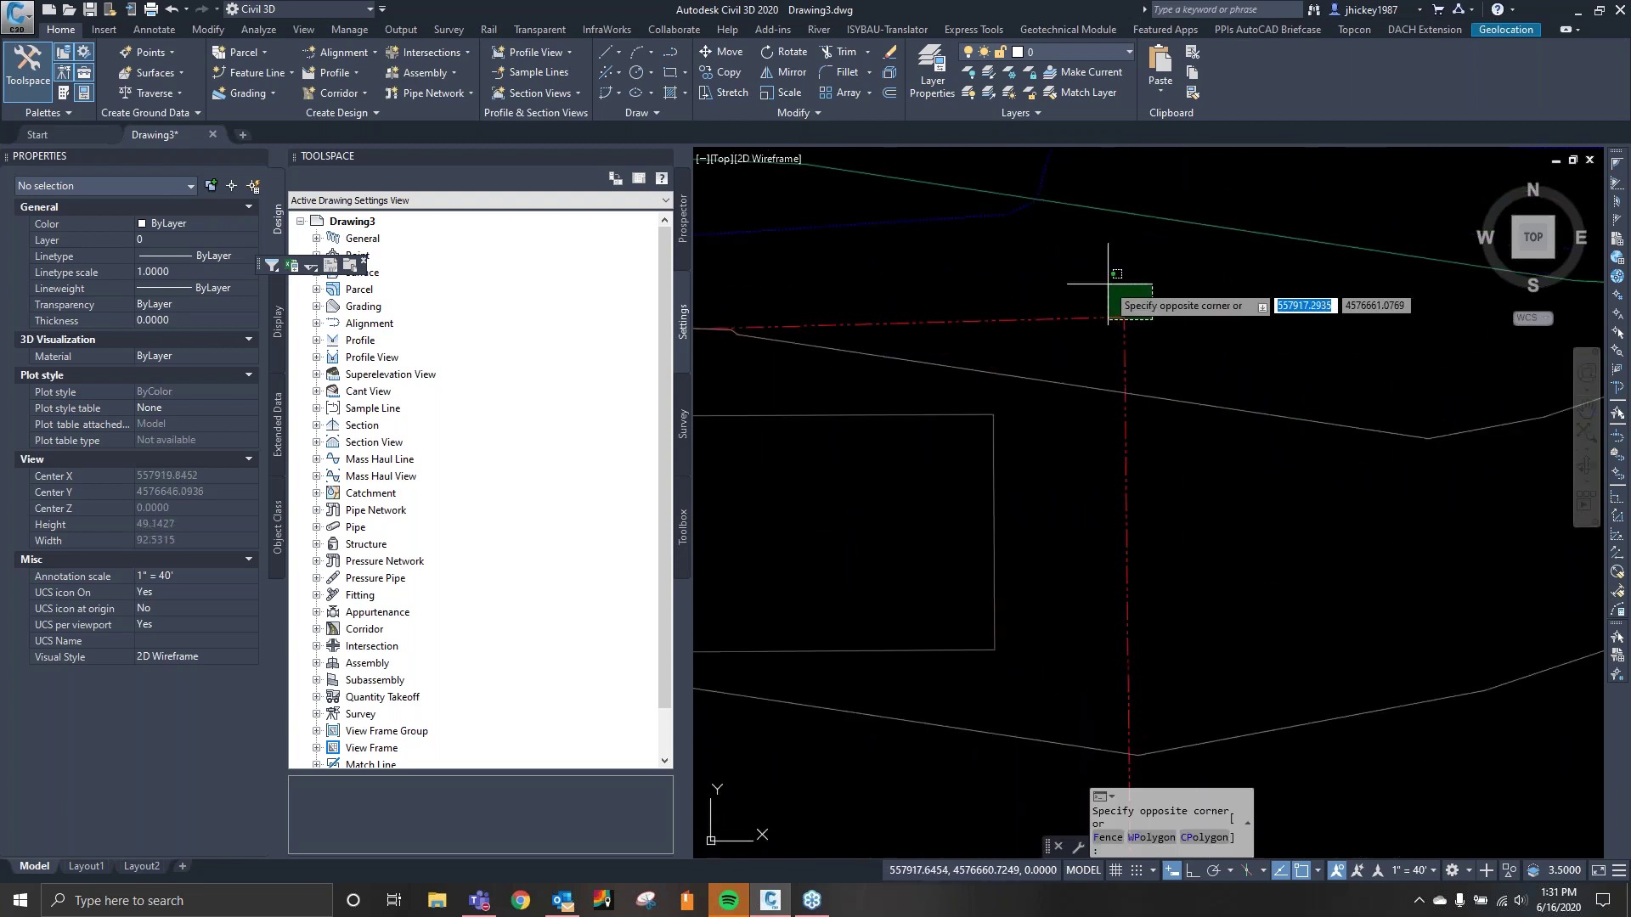
click(1113, 302)
scroll(1122, 315, down, 3)
scroll(1177, 321, up, 3)
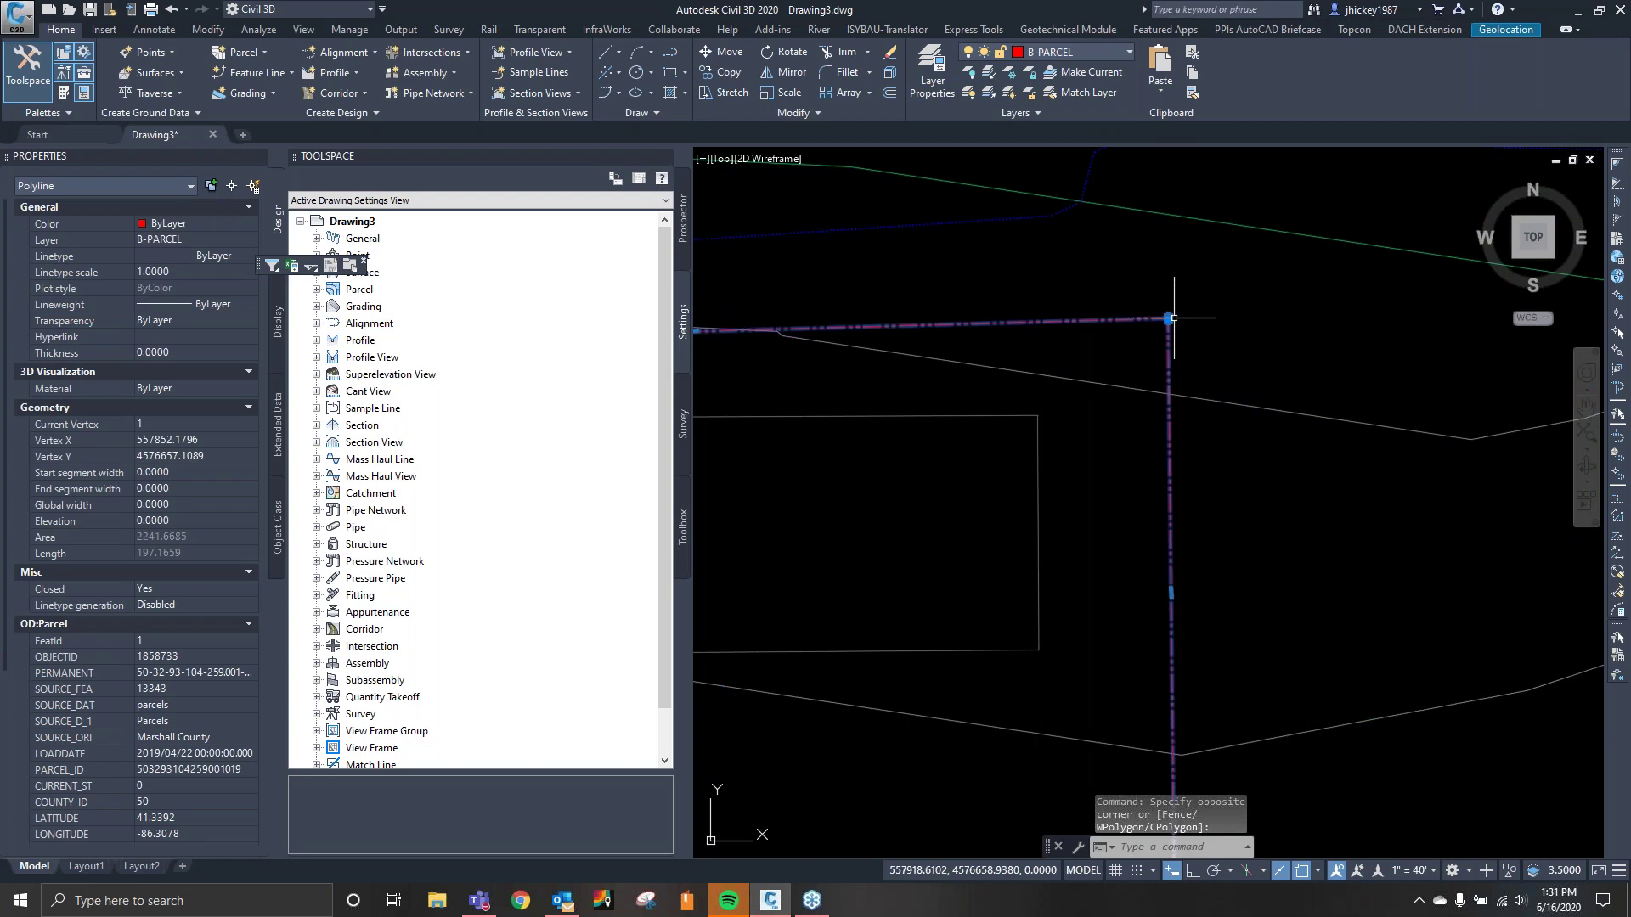
scroll(1266, 320, down, 2)
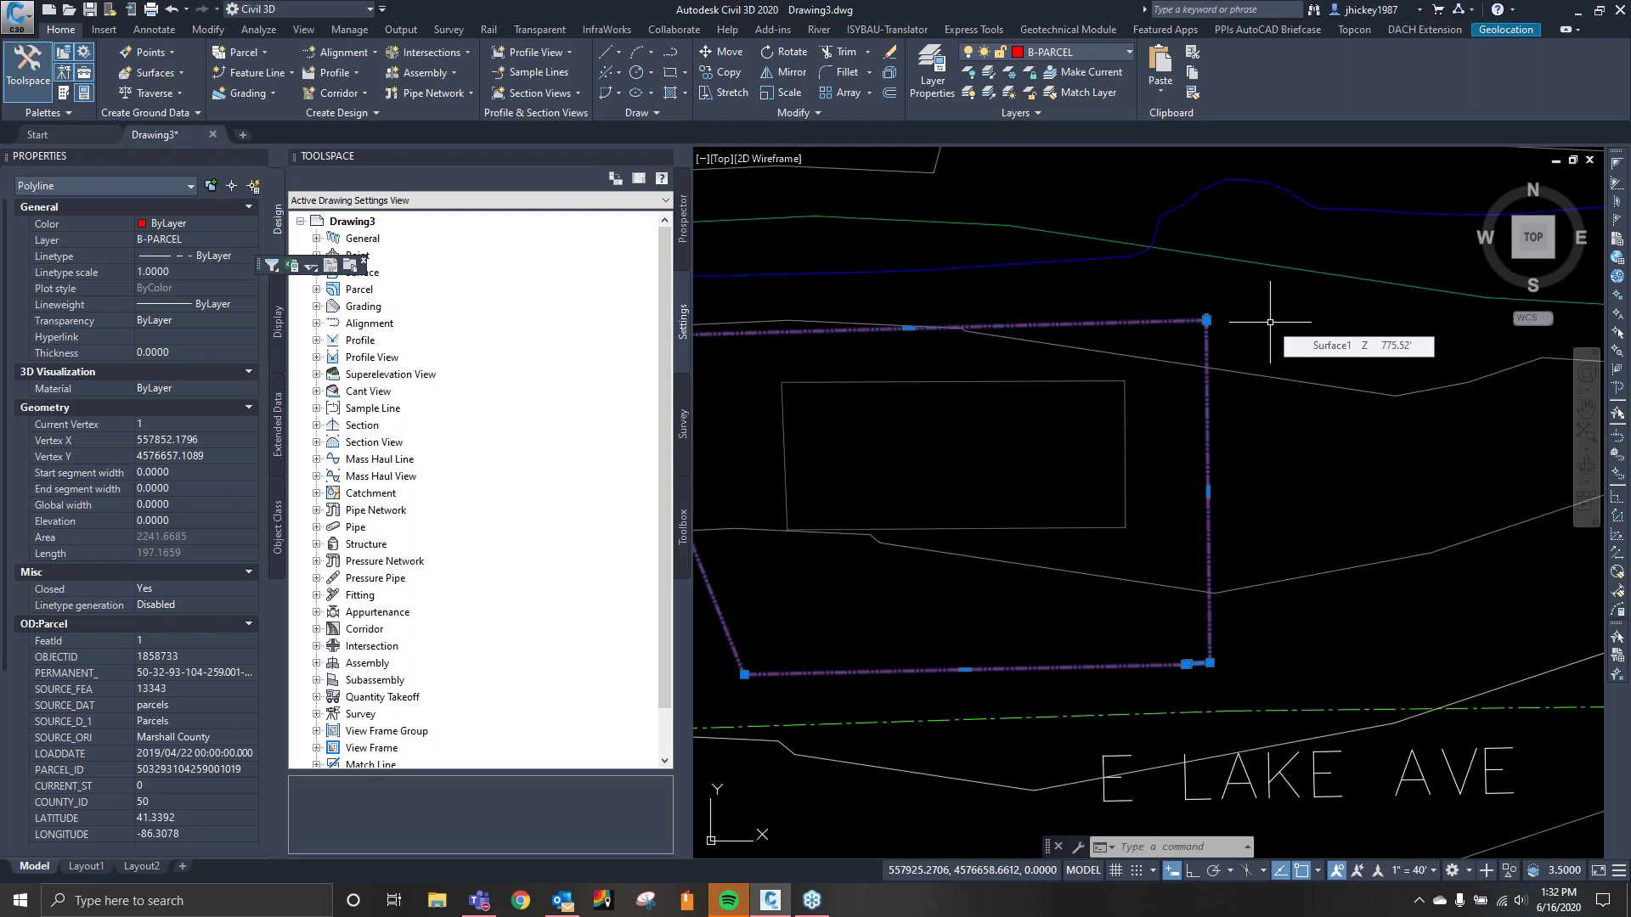
Hide the Properties palette and clear the parcel selection.
key(ctrl+1)
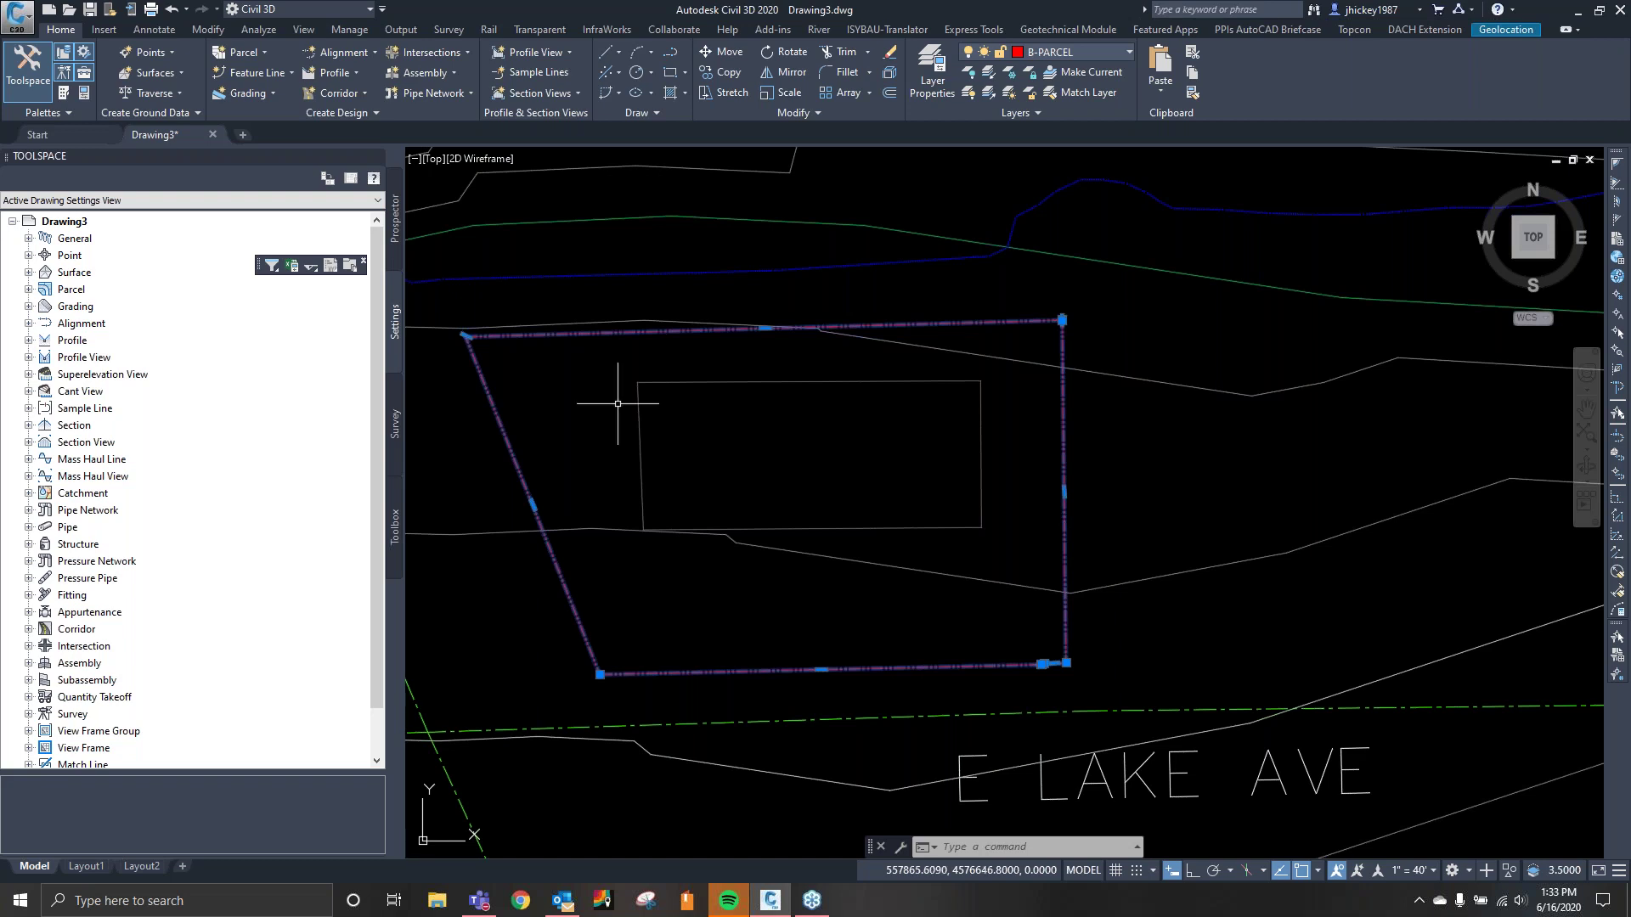
click(697, 284)
key(Escape)
scroll(654, 366, down, 2)
scroll(627, 383, up, 2)
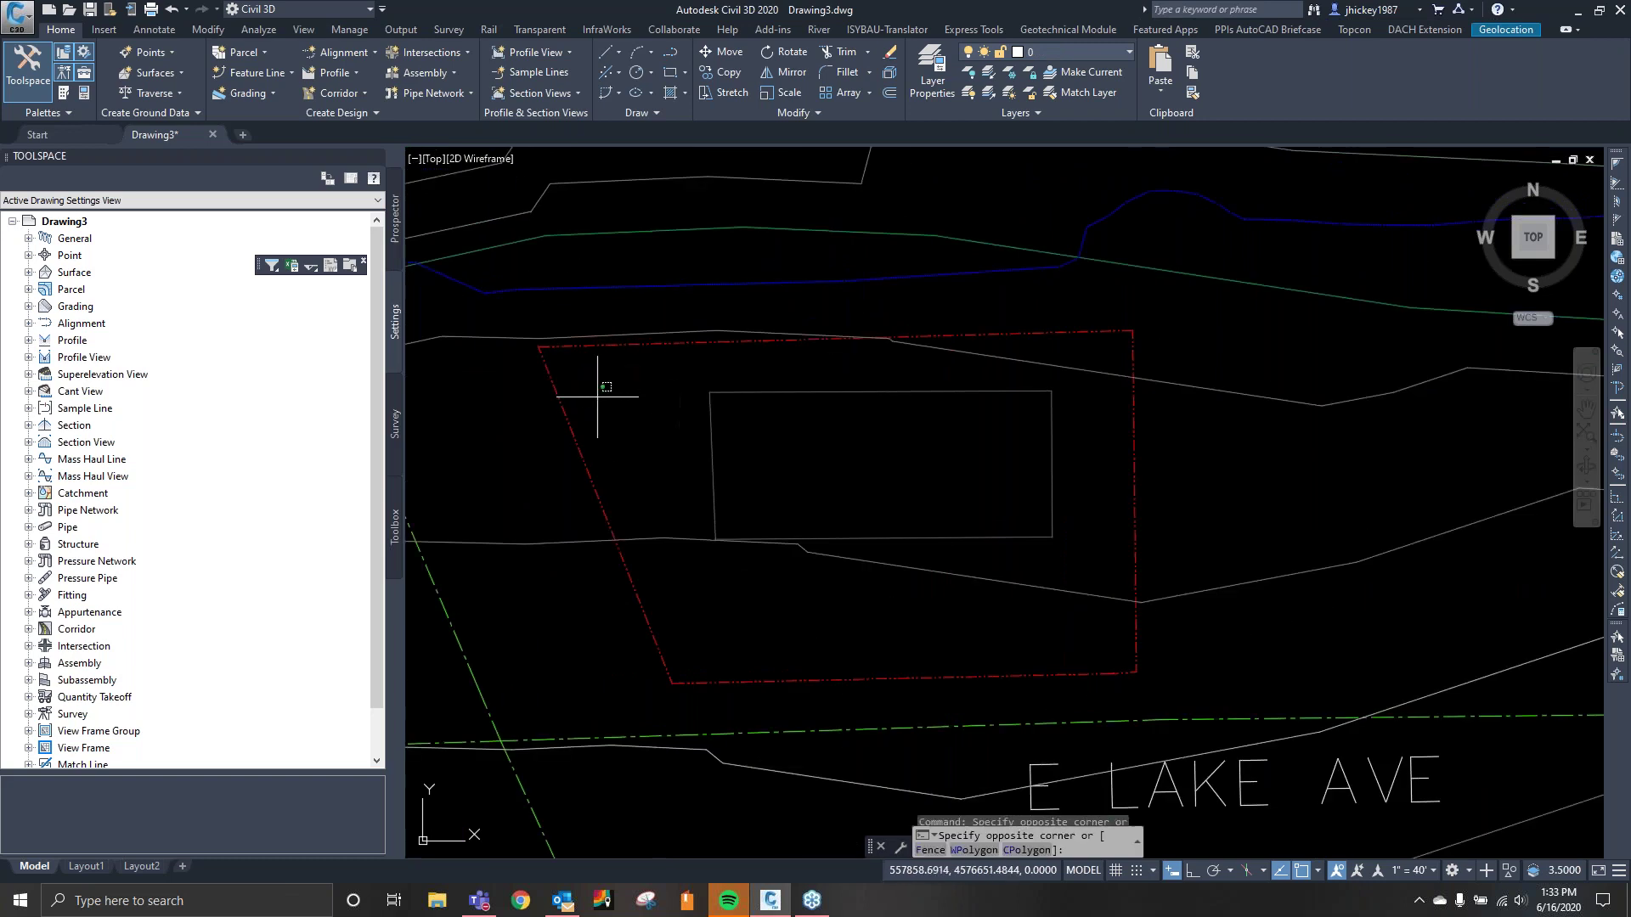
Stretch both coincident northwest vertices of the red parcel east along its north edge to just west of the building outline.
drag(601, 375, 539, 345)
click(539, 345)
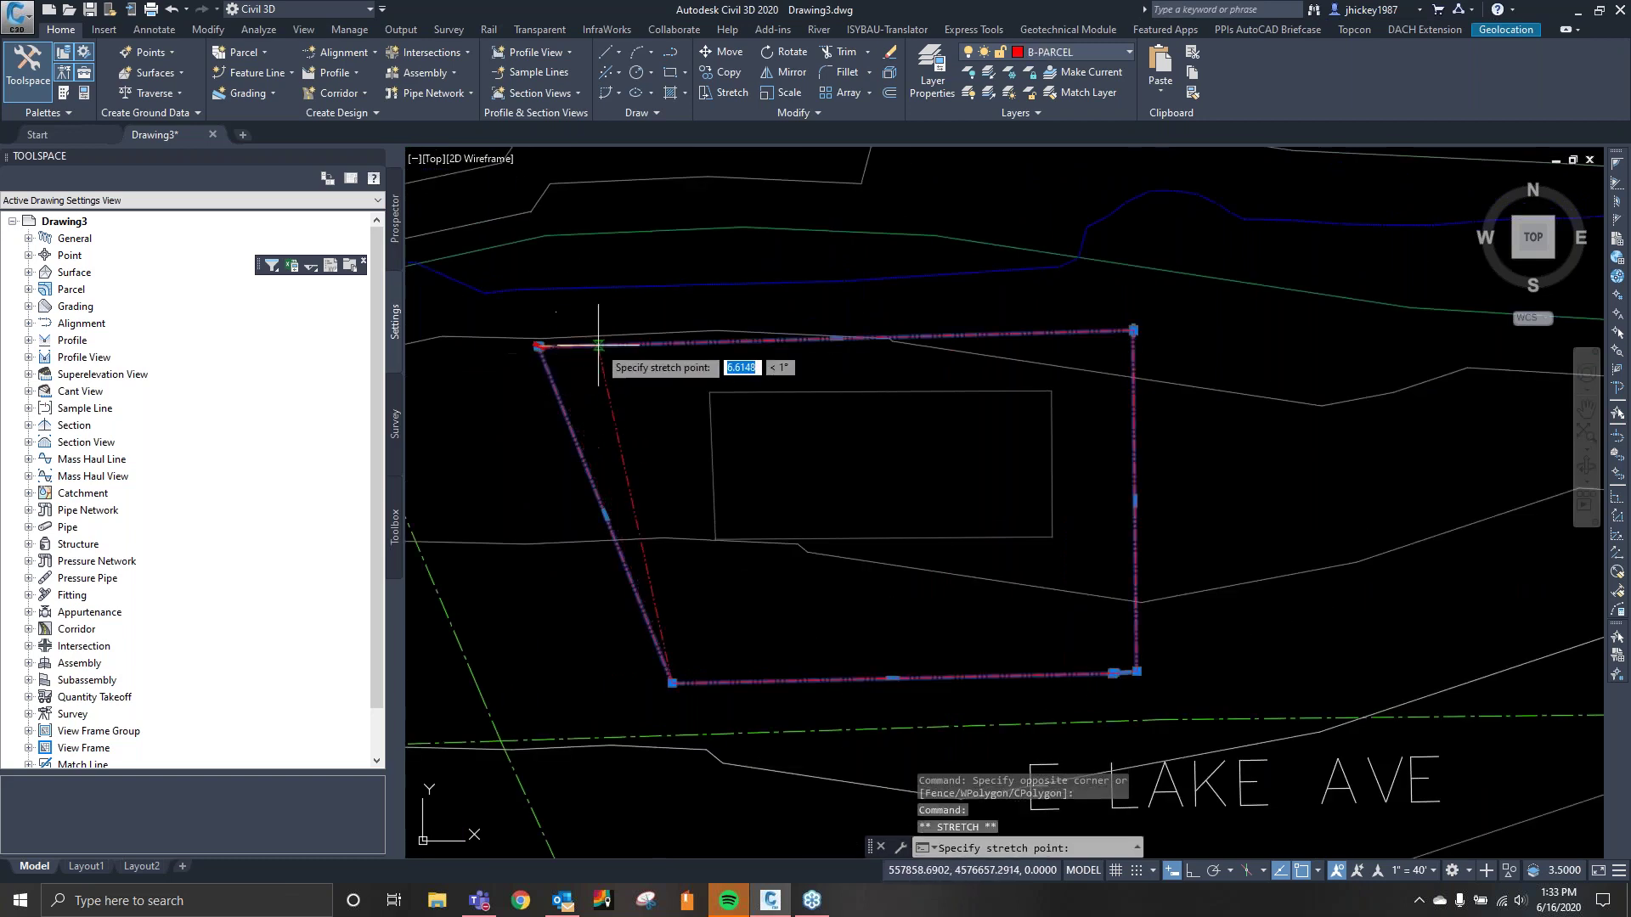
click(654, 343)
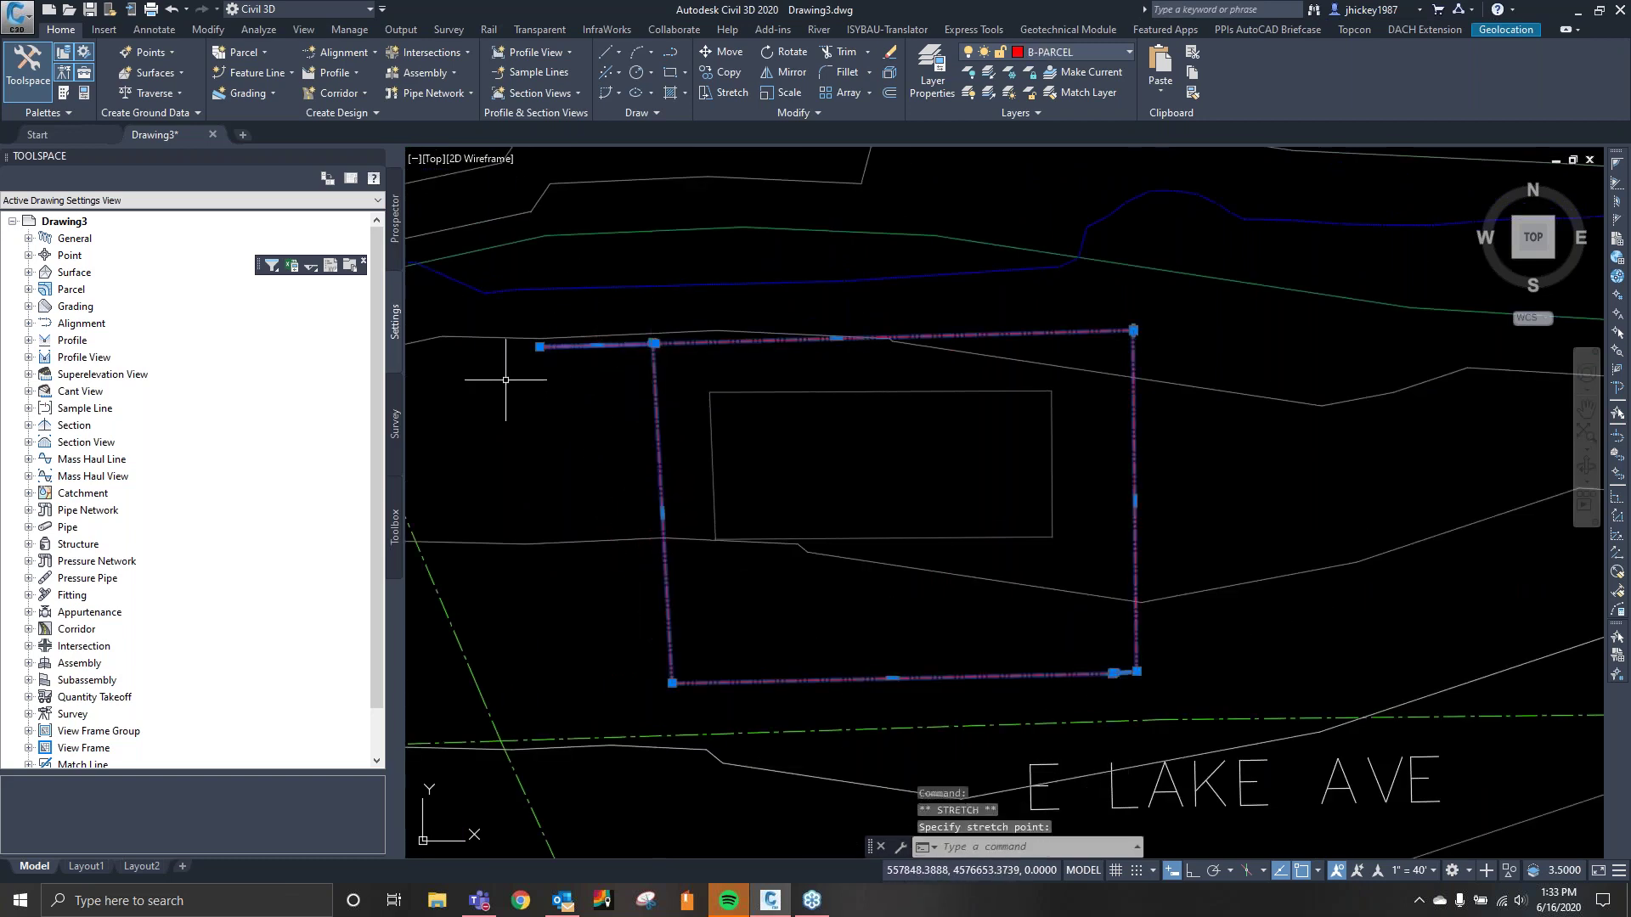
click(540, 346)
click(654, 343)
key(Escape)
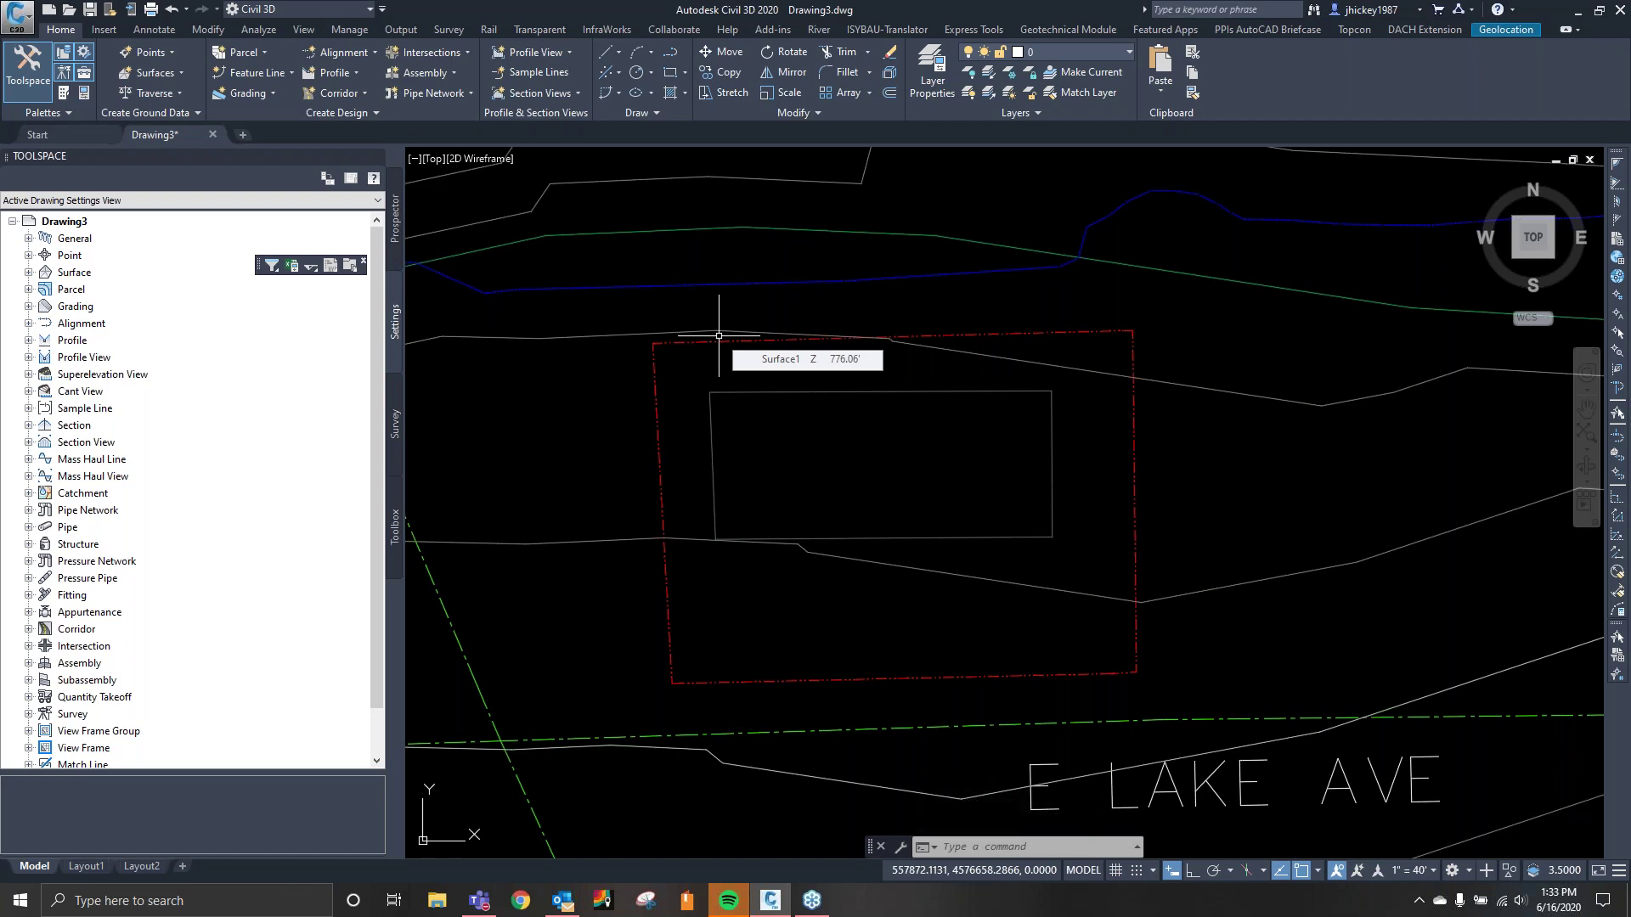
Start a MAPEXPORT of the red parcel to an ESRI Shapefile named PARCEL in the Webinar folder, with Polygon as the object type.
click(680, 463)
click(629, 425)
text(MAPEXPORT)
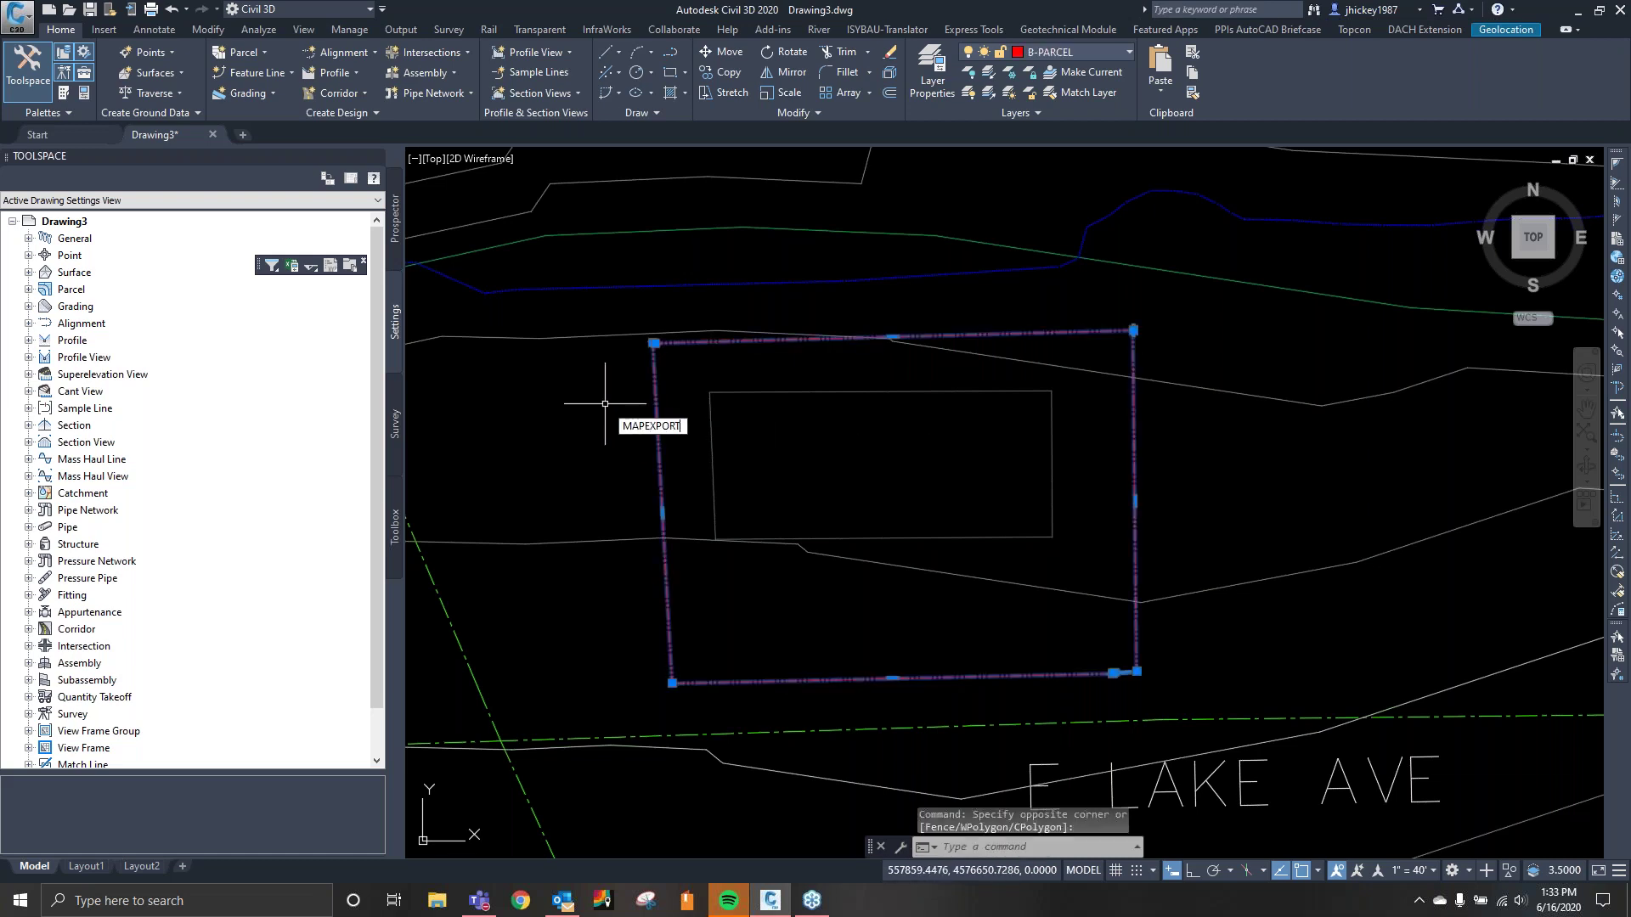
key(Return)
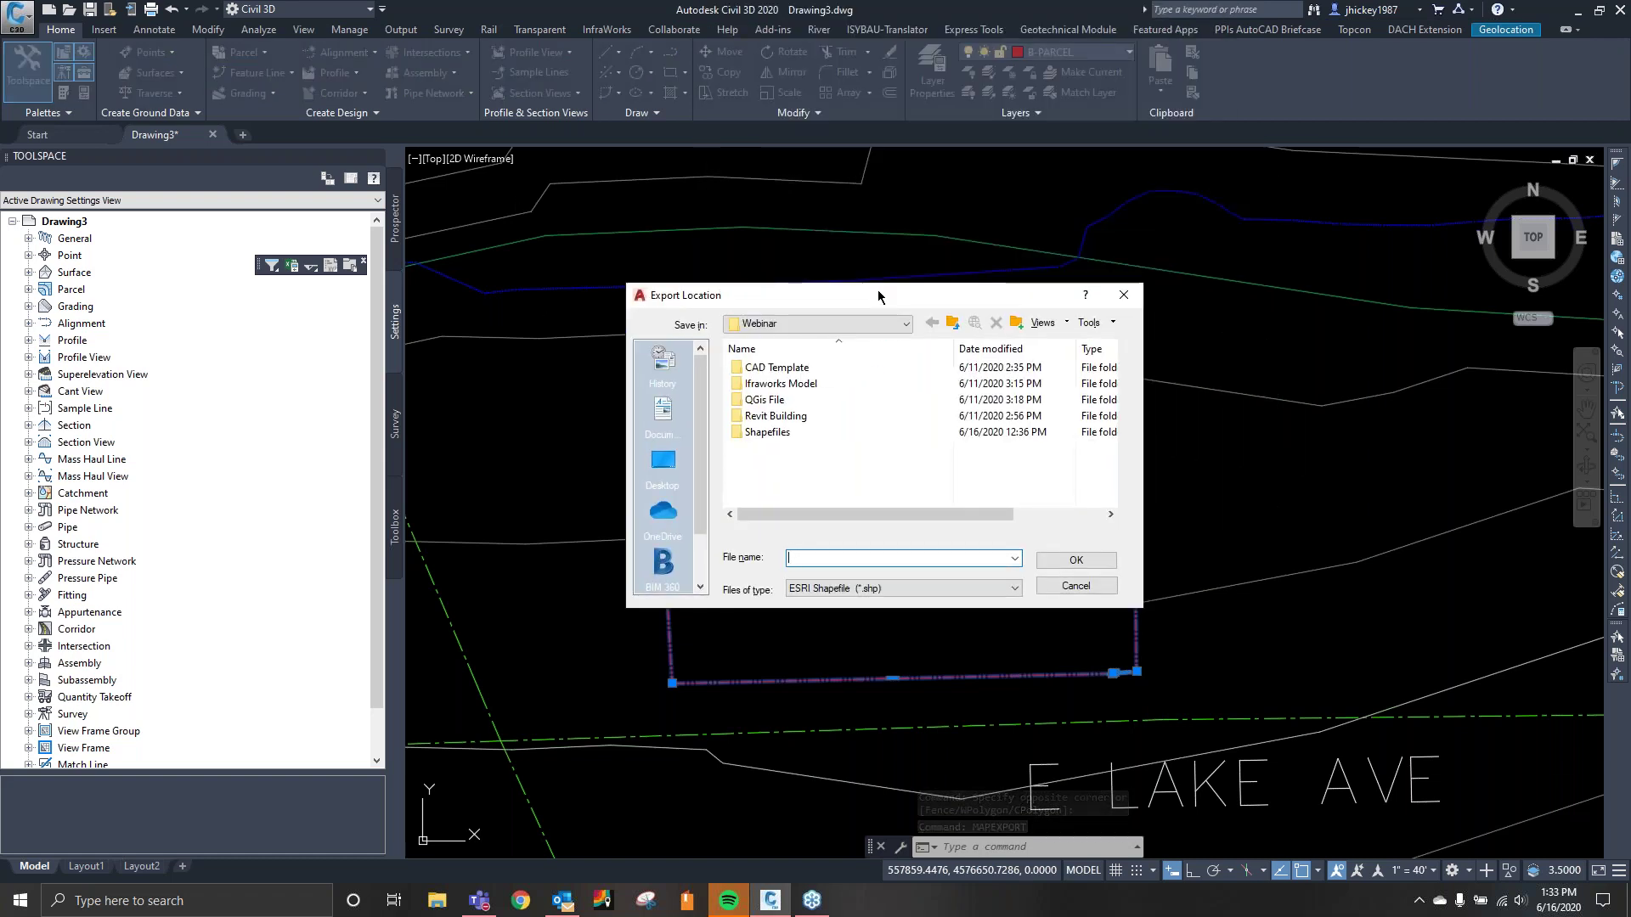
text(PA)
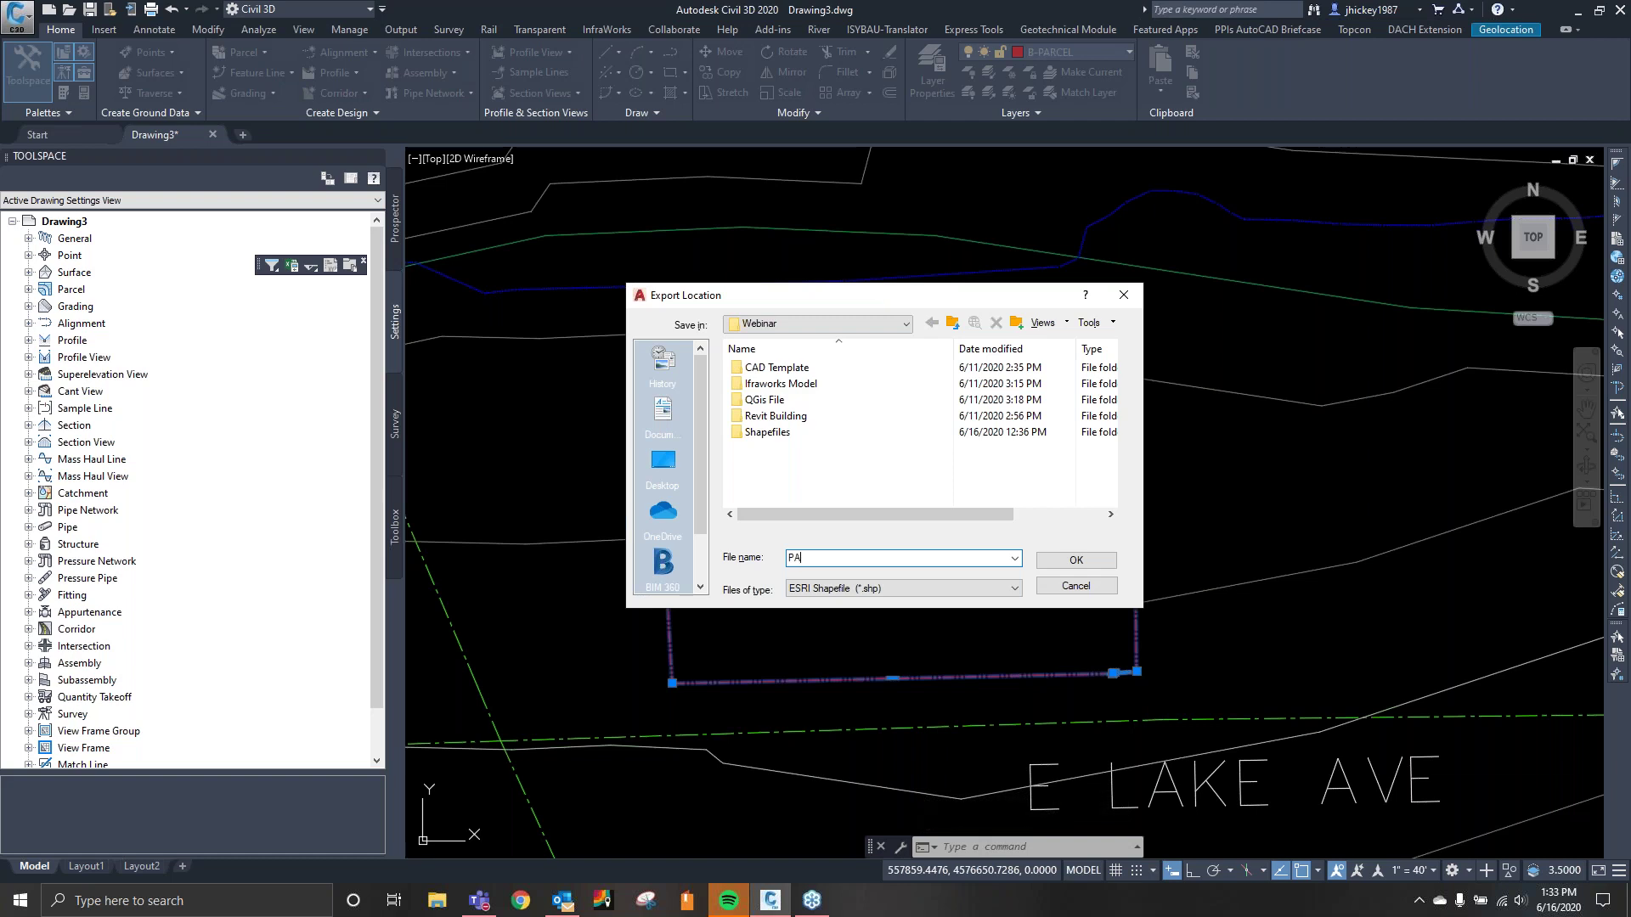
text(RCEL)
click(1060, 564)
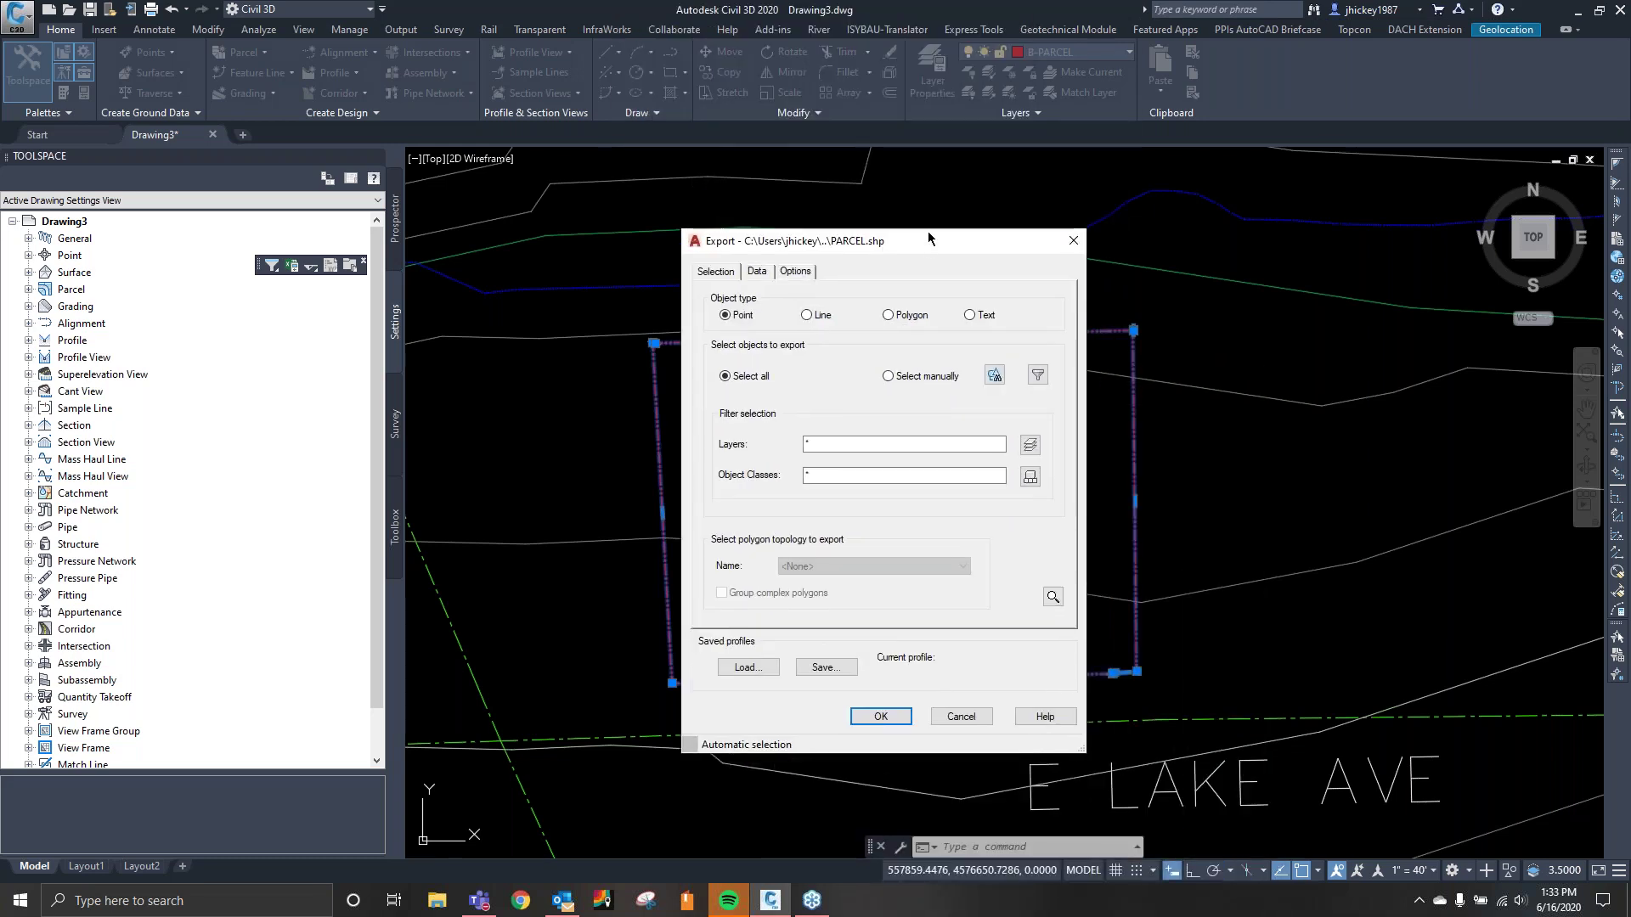
click(888, 316)
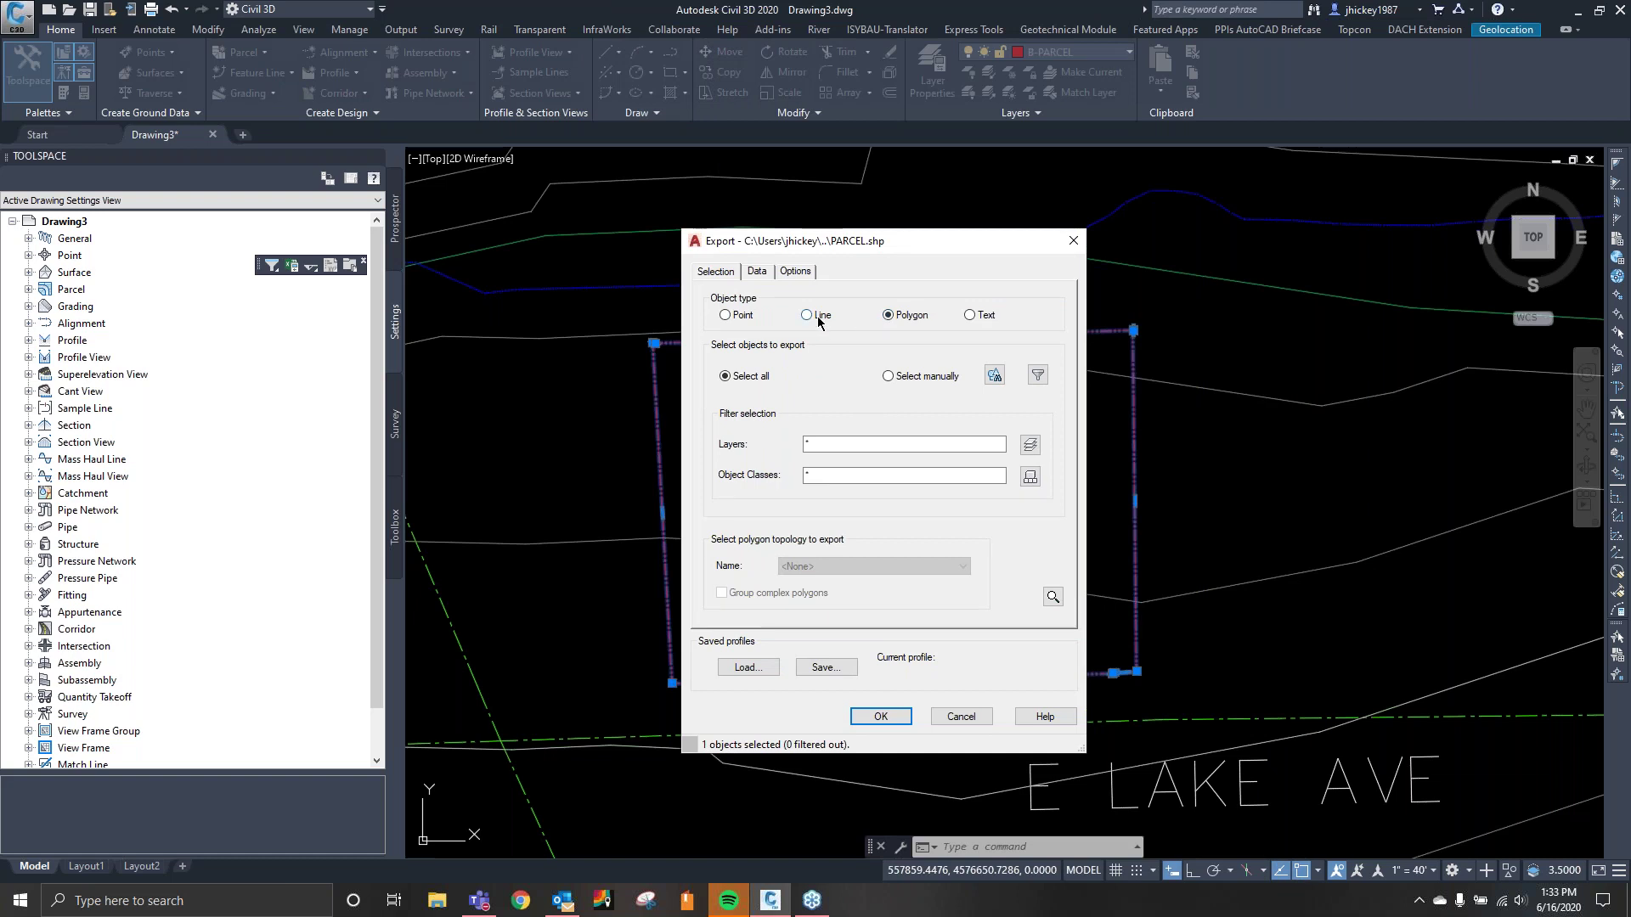
Examine the properties, object data tables, block attributes and object properties available as export attributes, and leave without selecting any.
click(768, 273)
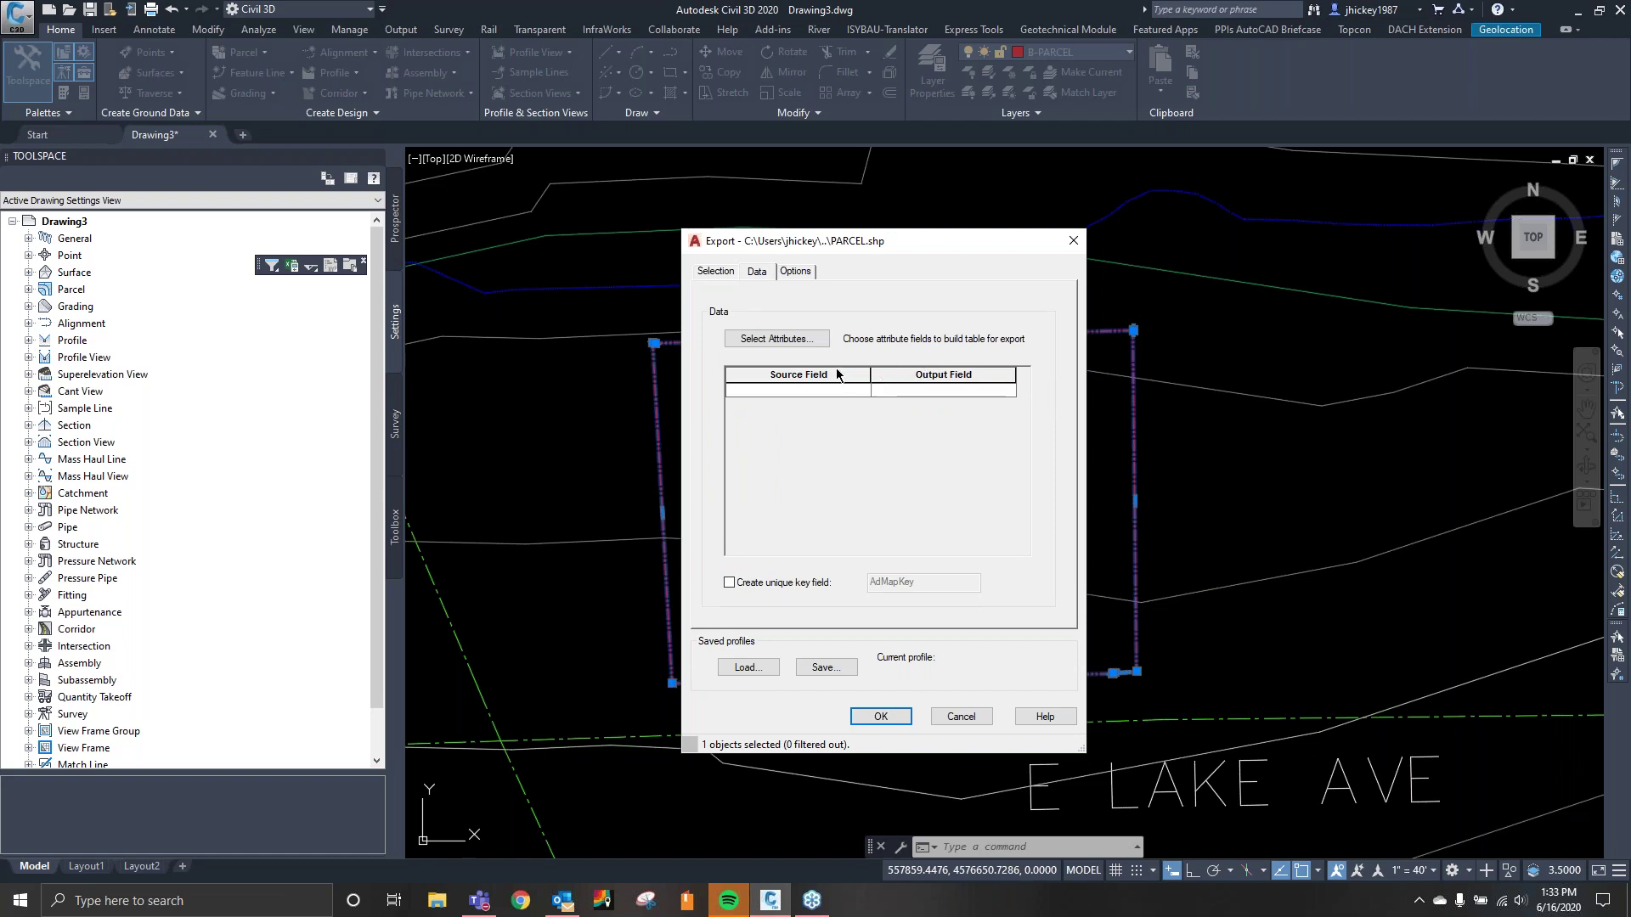
click(812, 339)
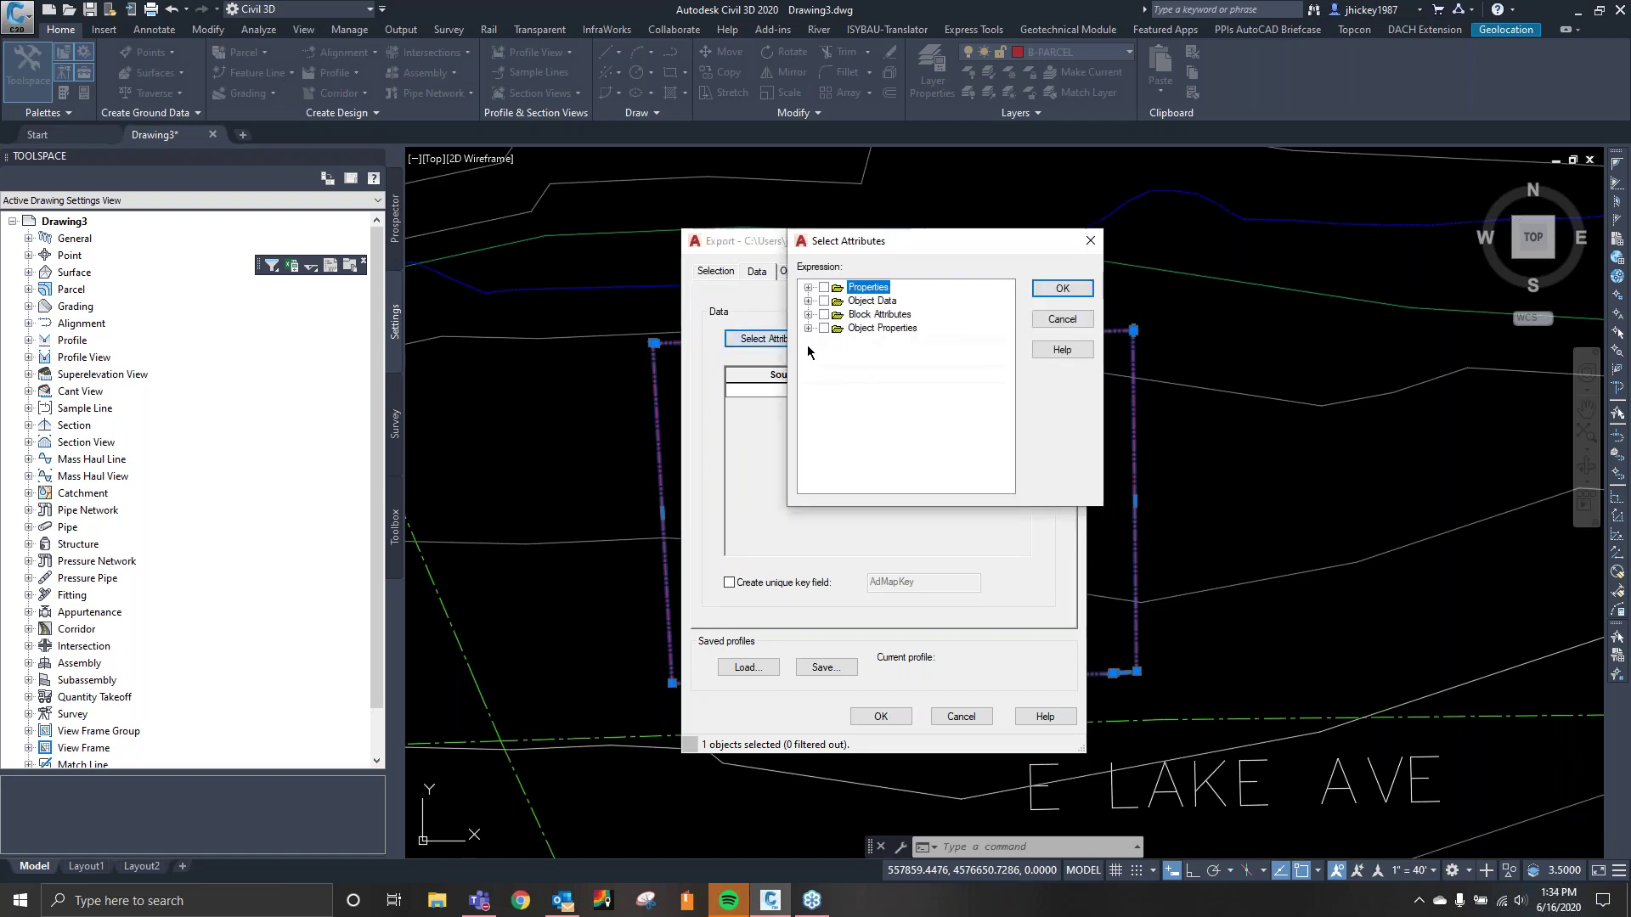
click(808, 301)
click(808, 301)
click(808, 287)
click(808, 287)
click(808, 300)
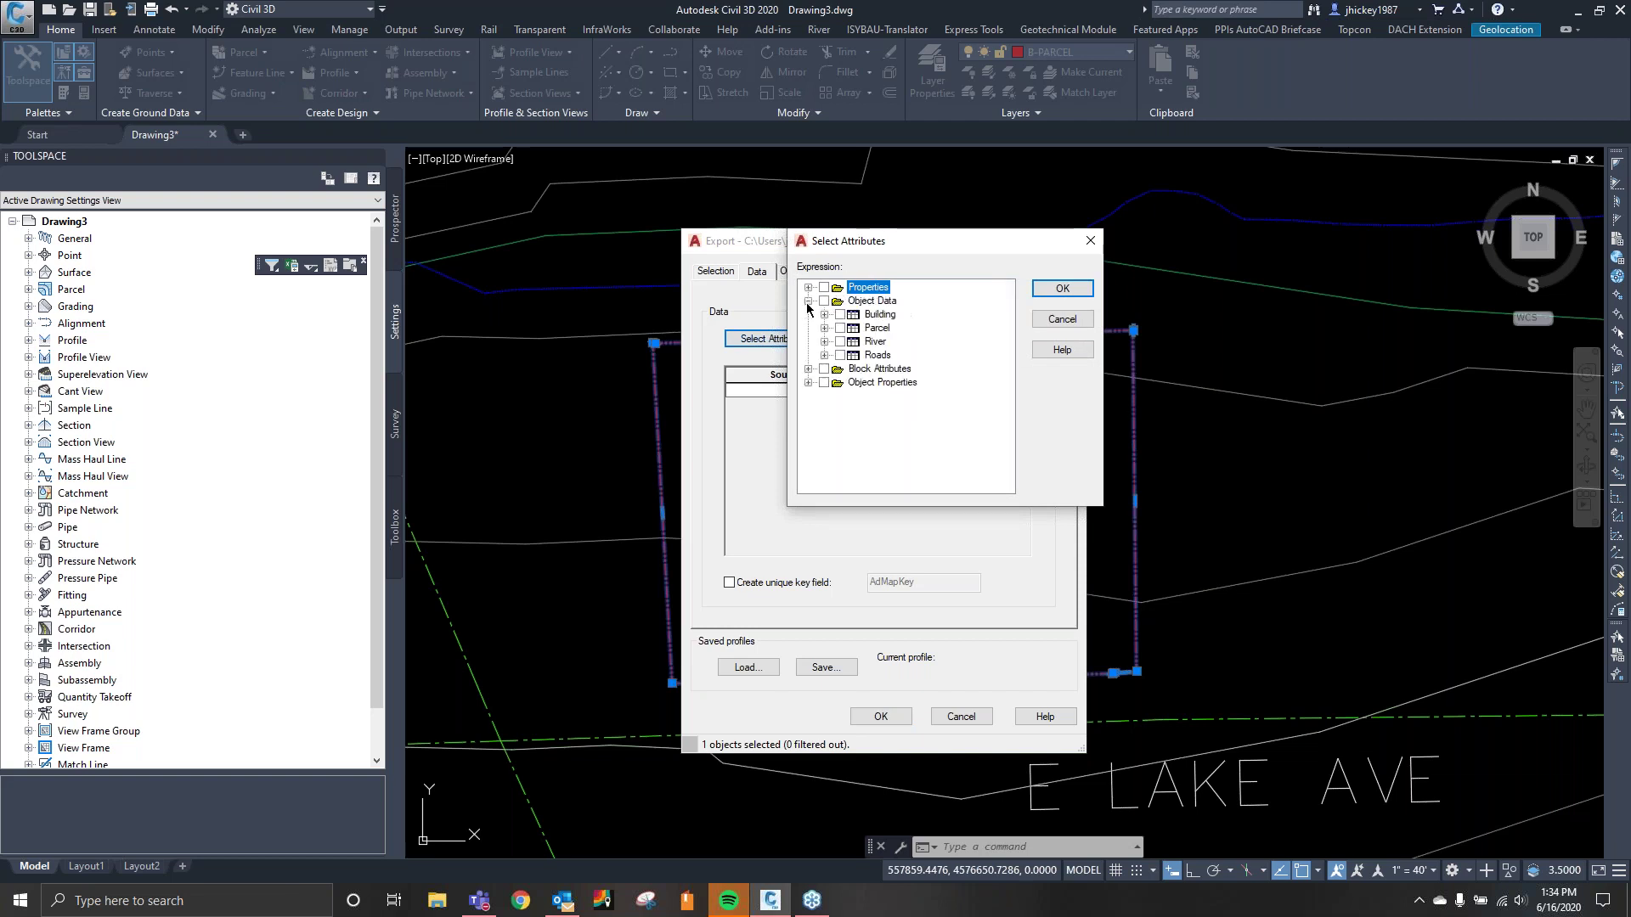
click(808, 369)
click(807, 396)
click(1058, 323)
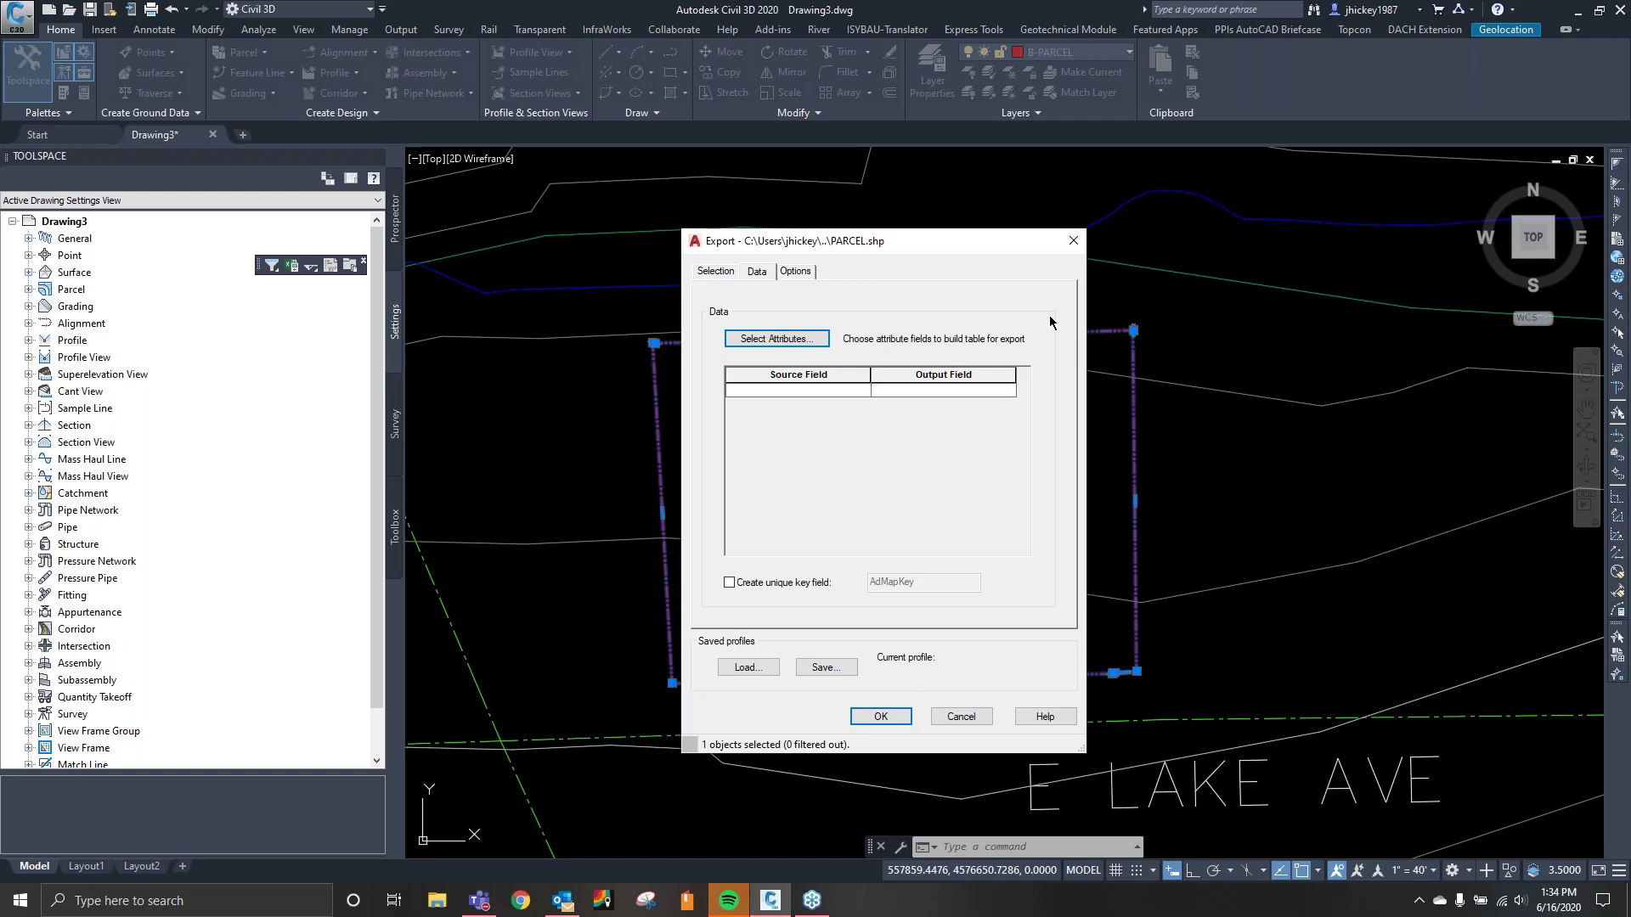
Set the export to manually selected objects, run the shapefile export, and clear the parcel selection.
click(713, 272)
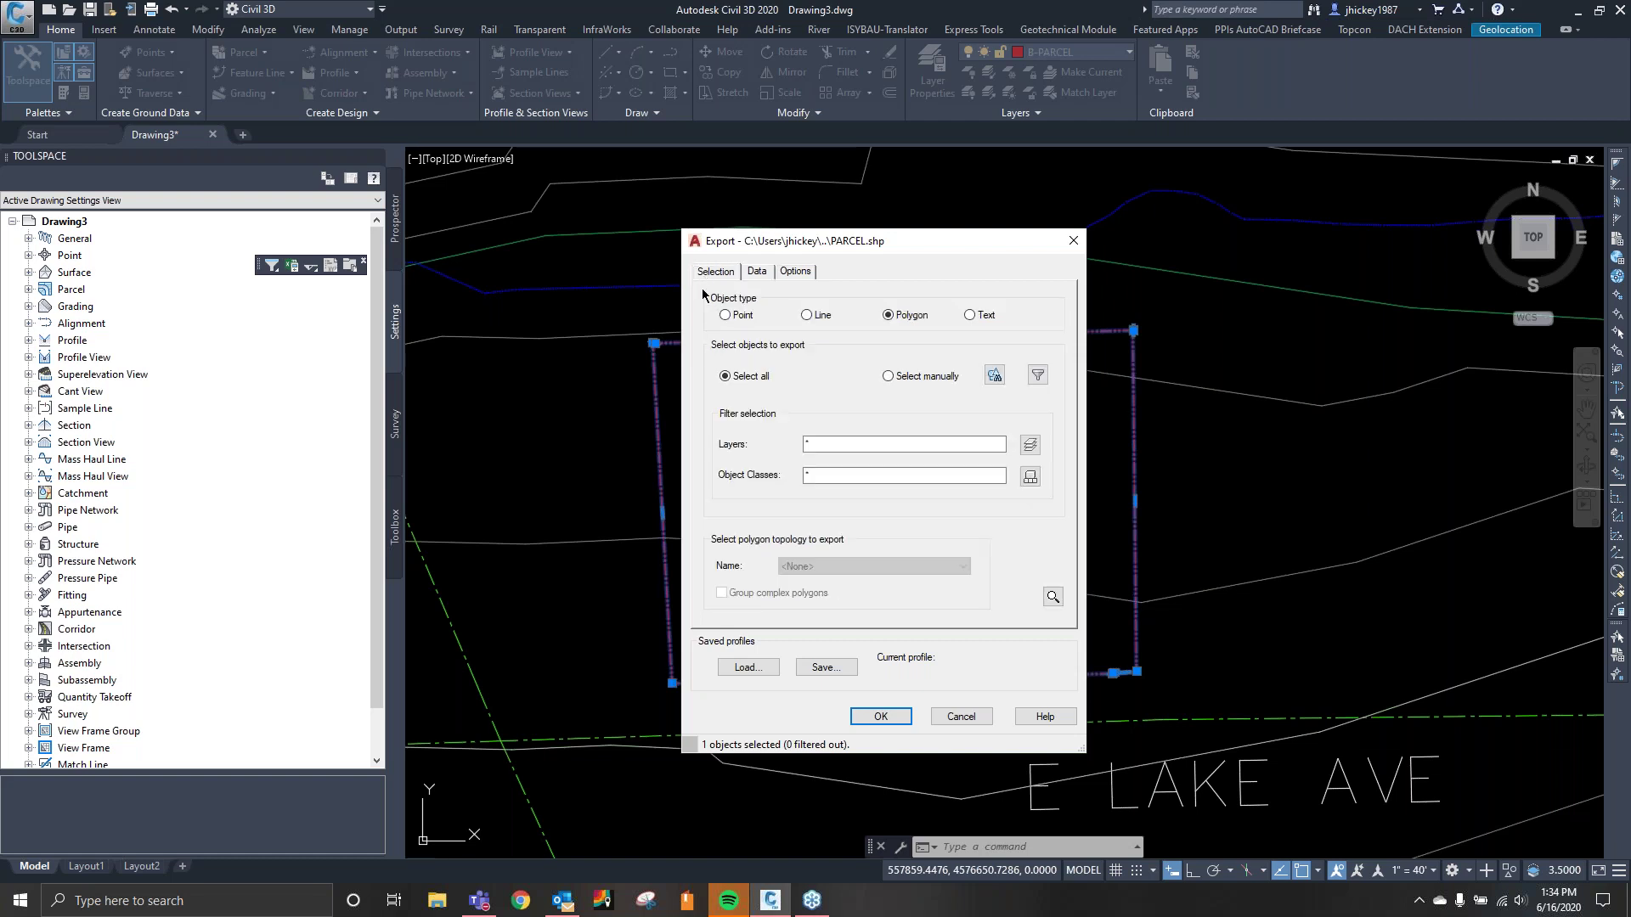
click(889, 377)
drag(921, 243, 1143, 224)
click(1101, 691)
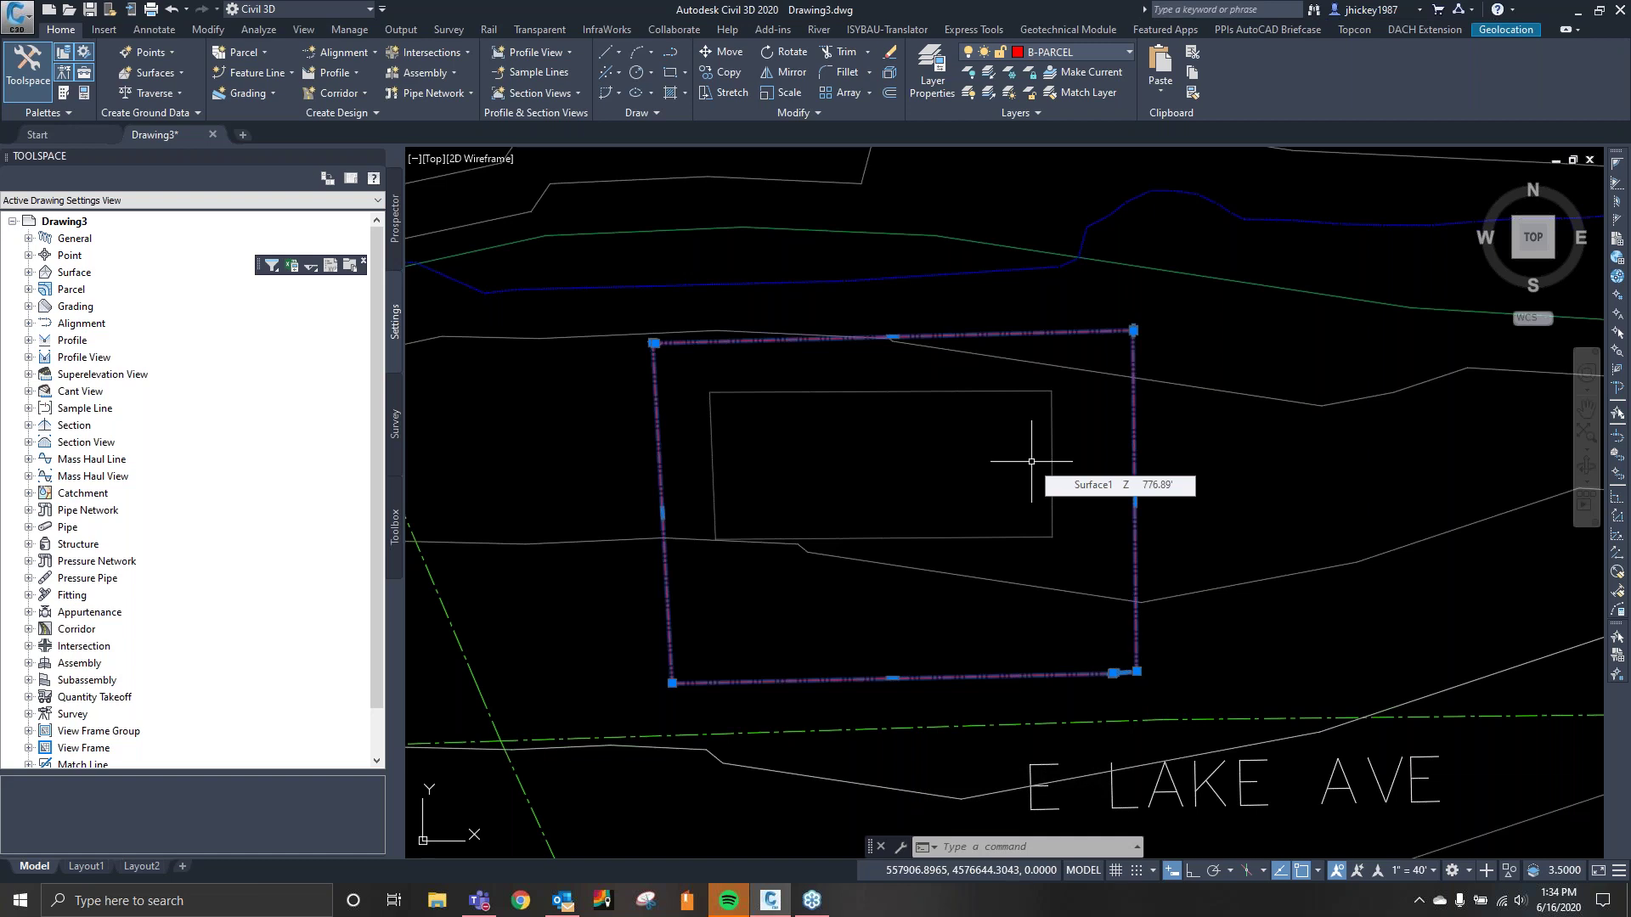
key(Escape)
scroll(1130, 541, down, 2)
scroll(1201, 554, up, 2)
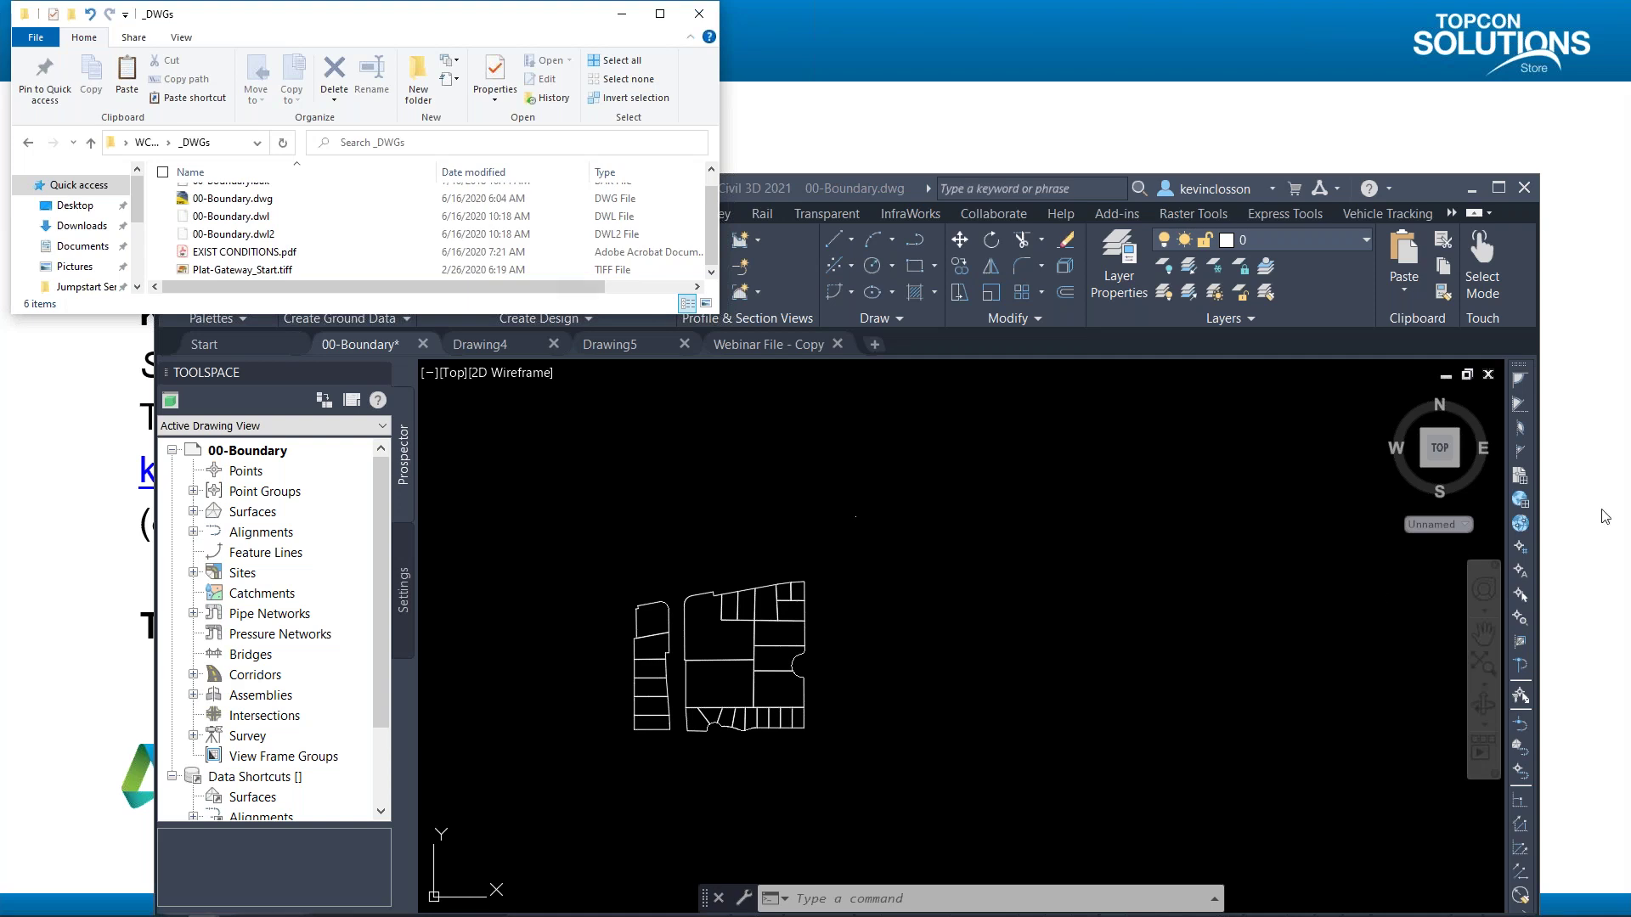
Insert Plat-Gateway_Start.tiff from the _DWGs folder into the 00-Boundary drawing, east of the lot linework, scaled by a picked point and with 0 rotation.
click(1382, 596)
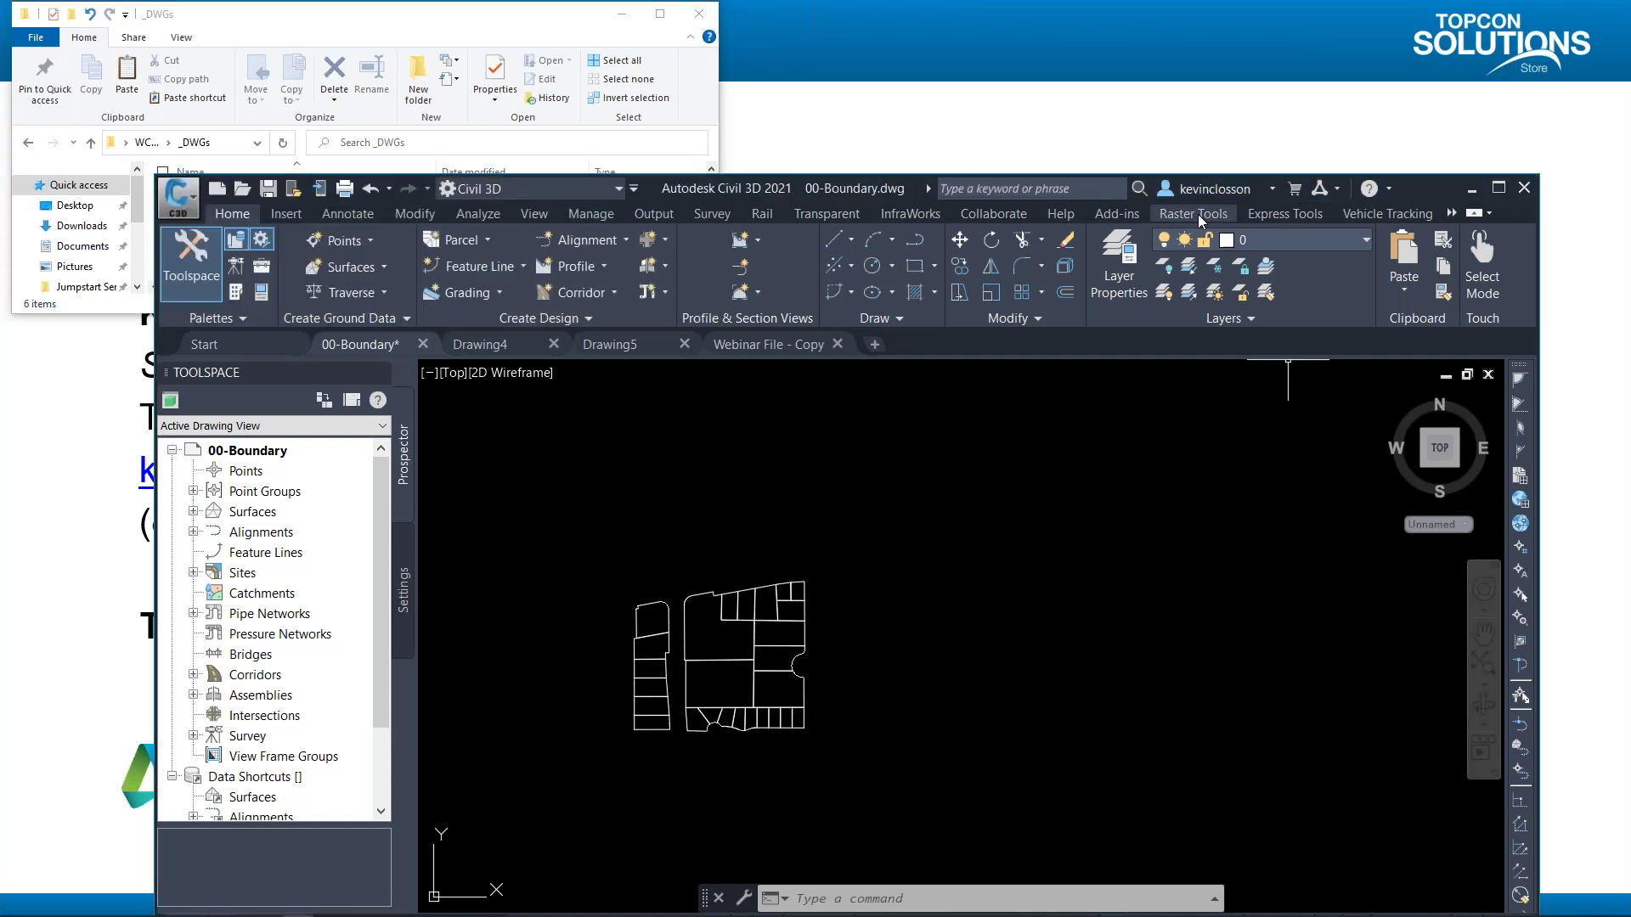
click(1196, 214)
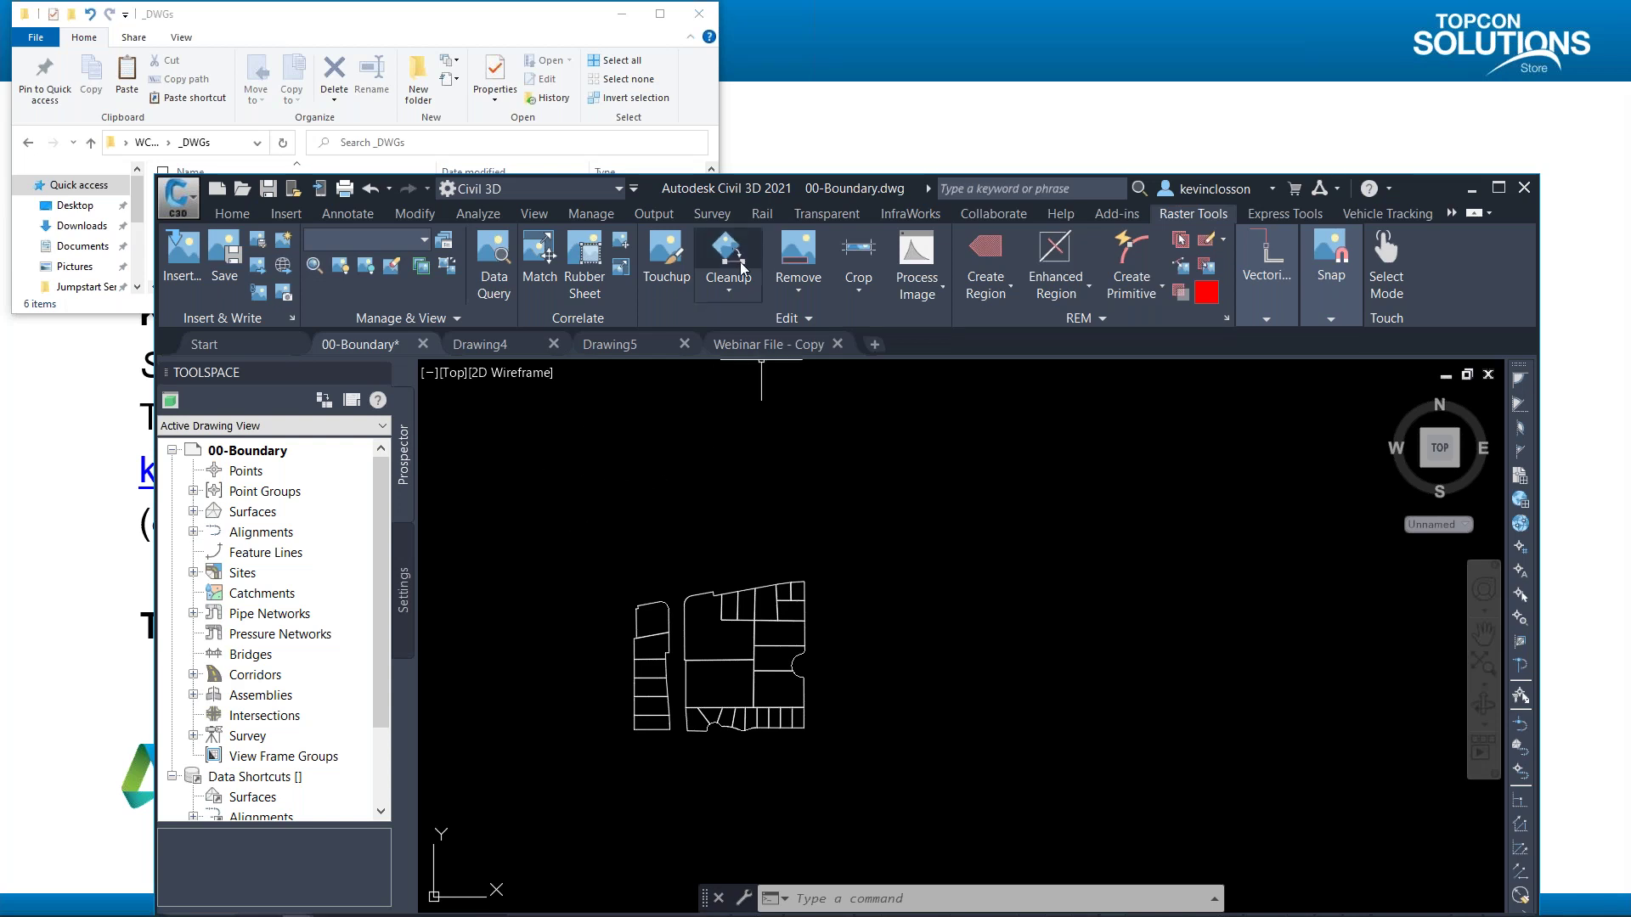
click(486, 18)
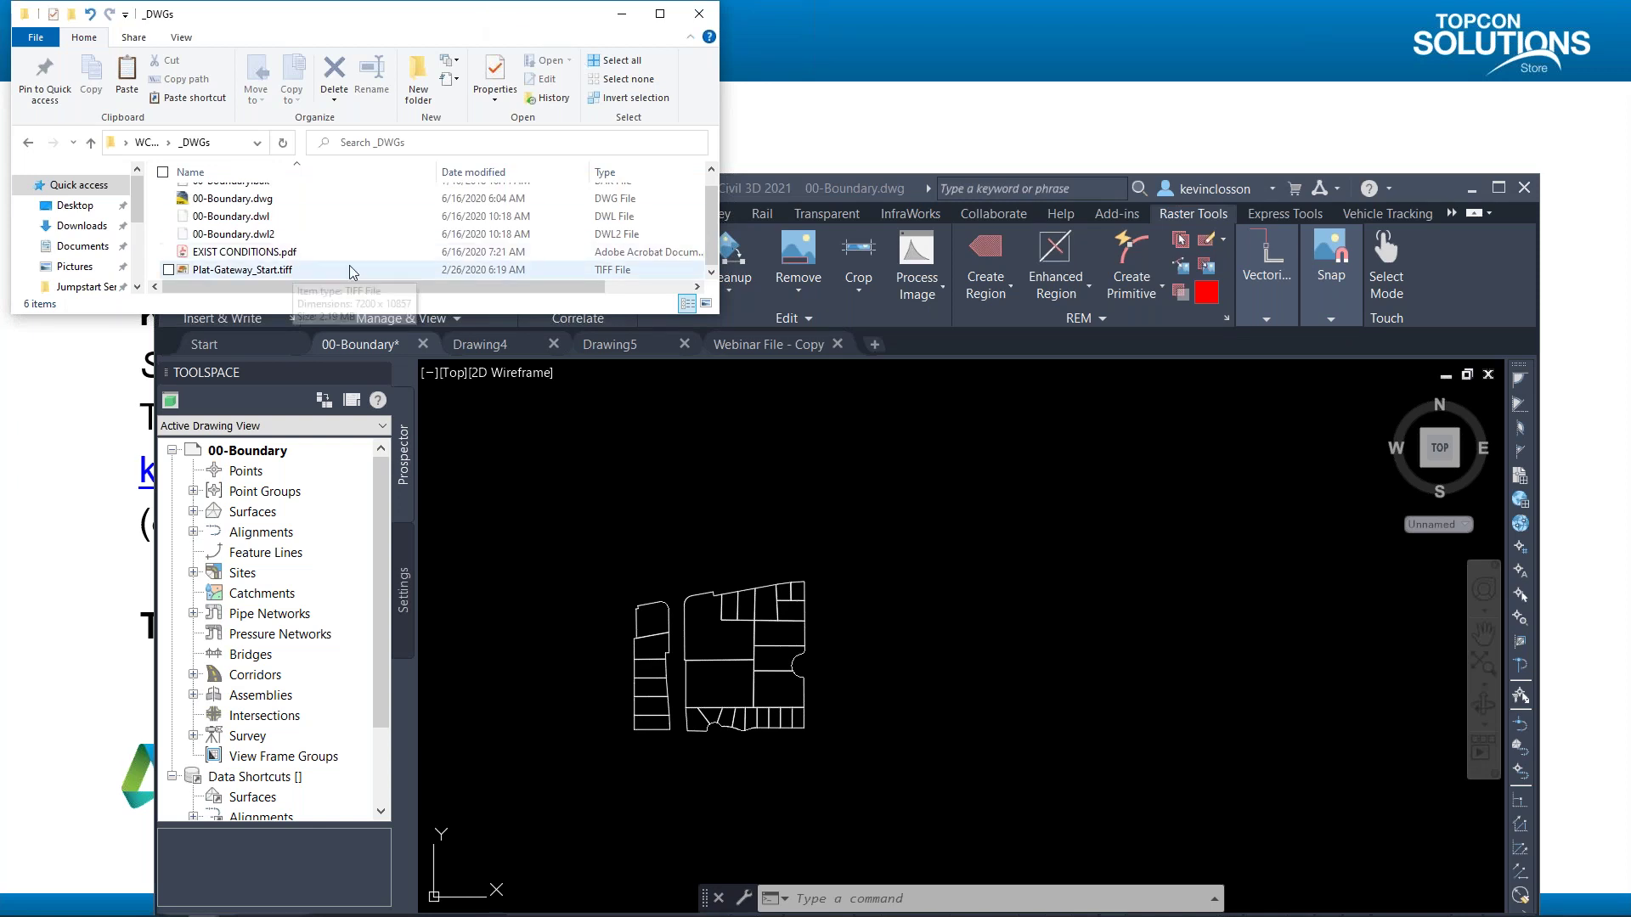
click(219, 270)
mouse_move(219, 276)
mouse_down()
mouse_move(528, 559)
mouse_move(867, 710)
mouse_up()
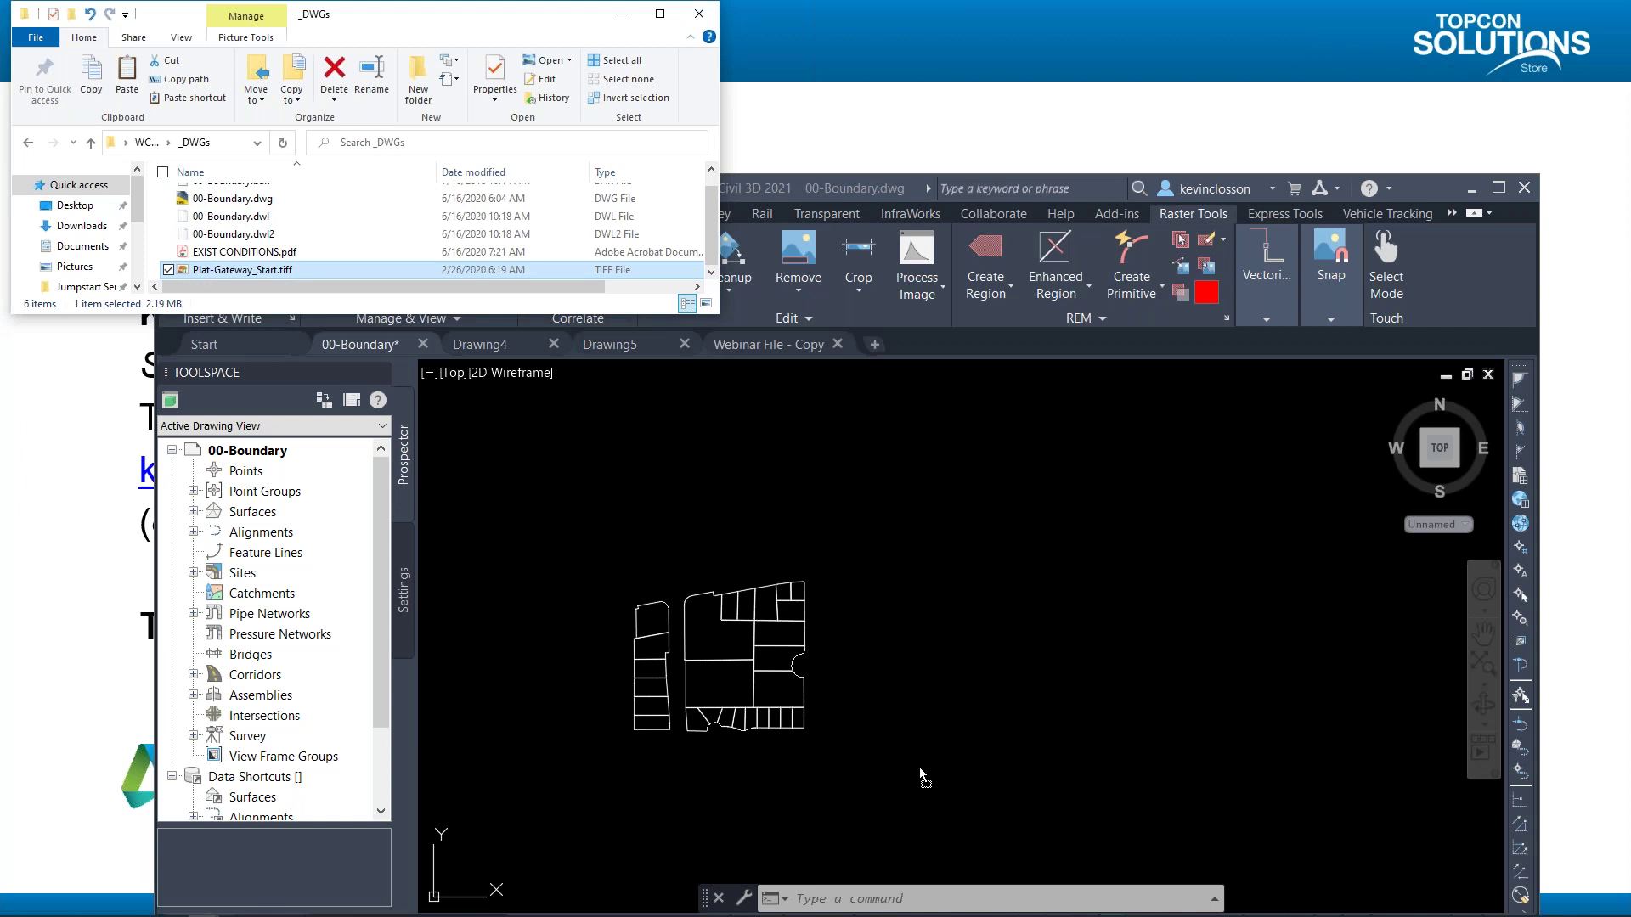
drag(901, 743, 901, 742)
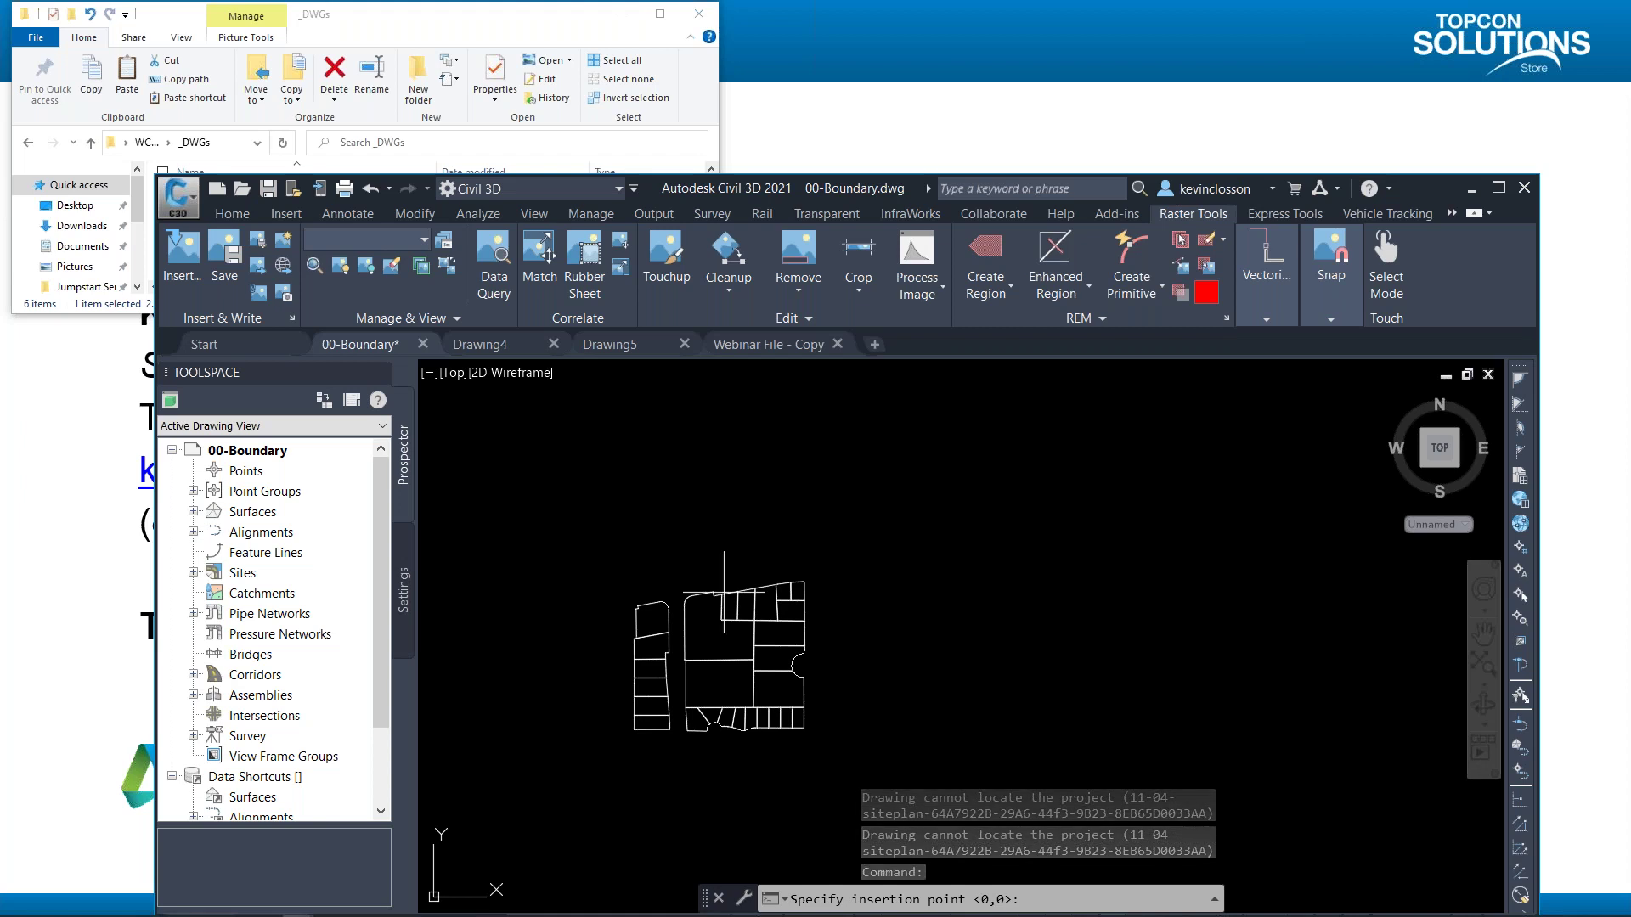
click(871, 745)
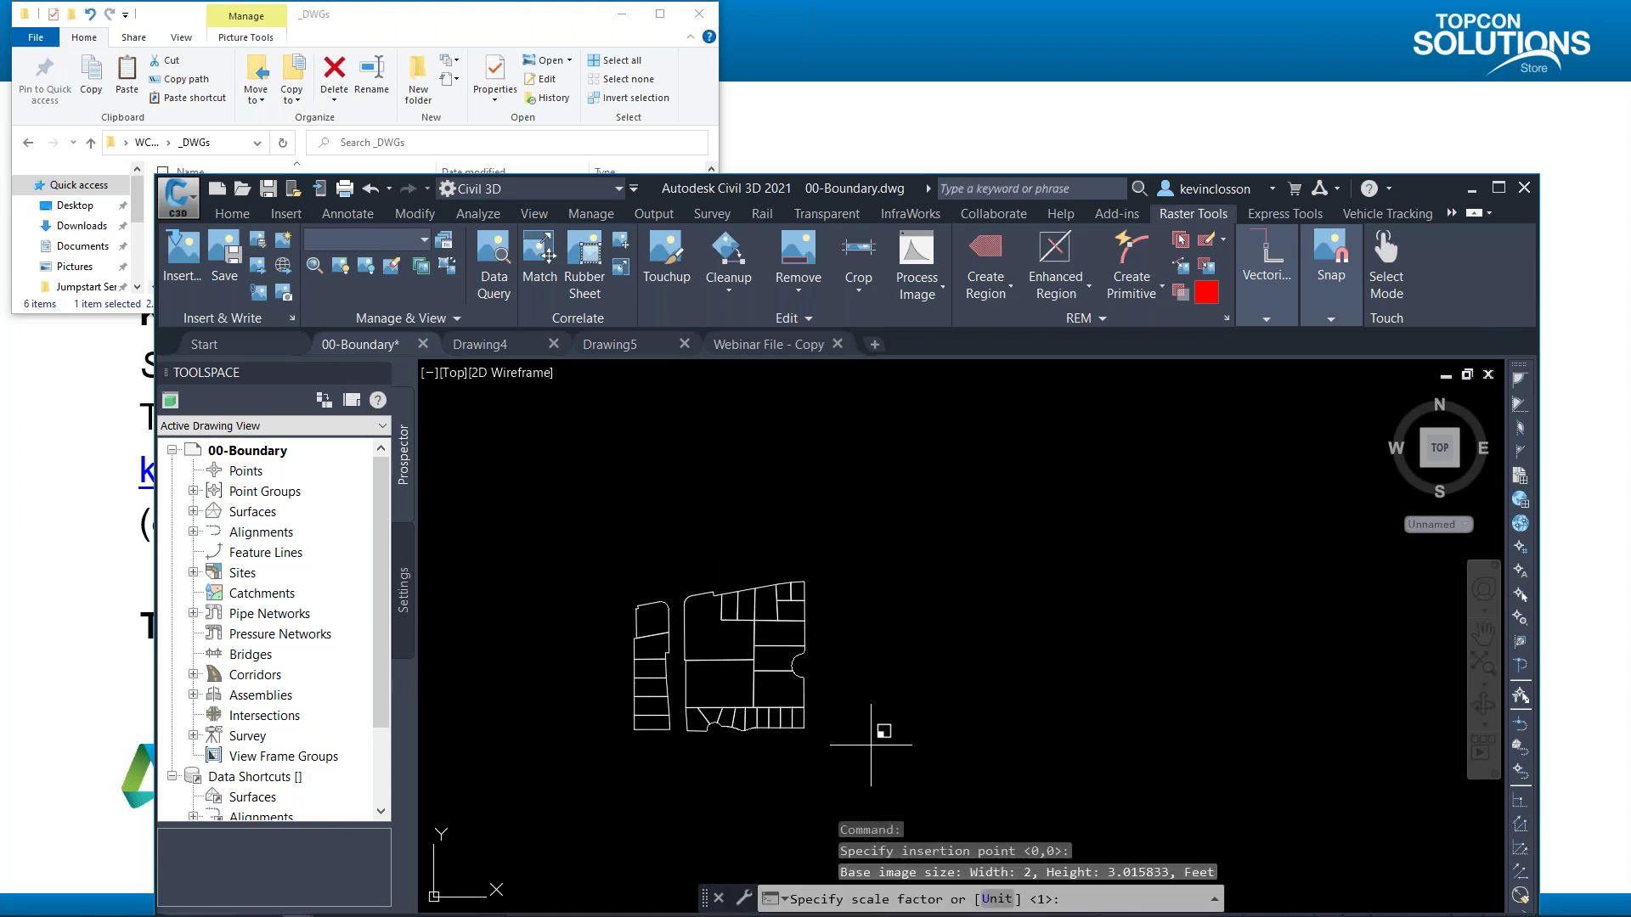
click(968, 664)
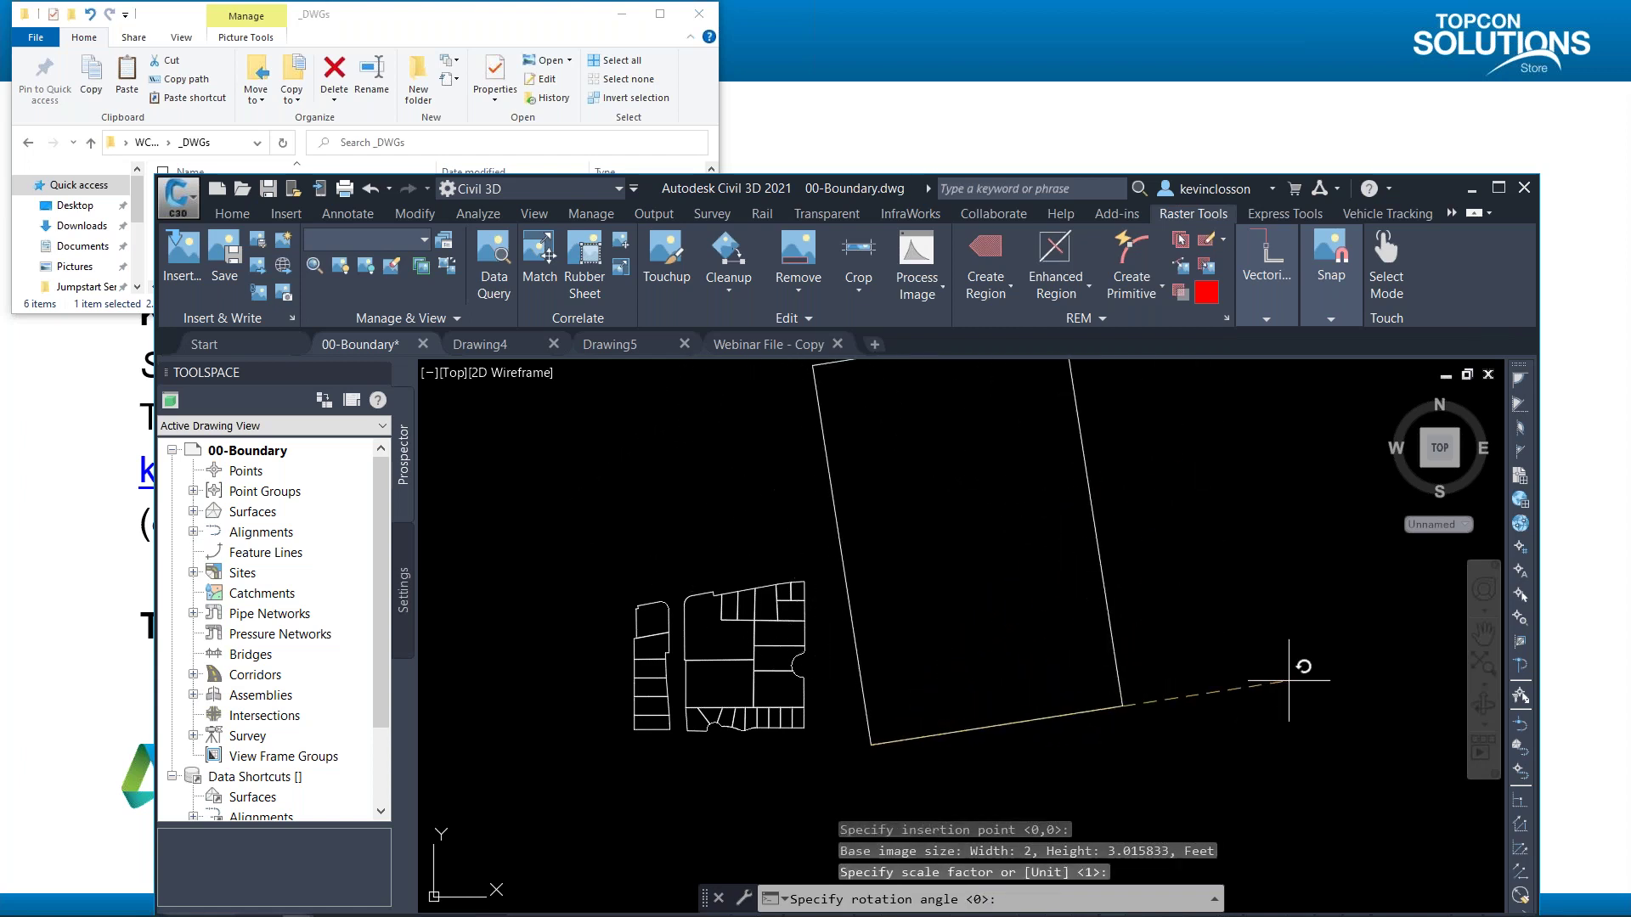
key(Return)
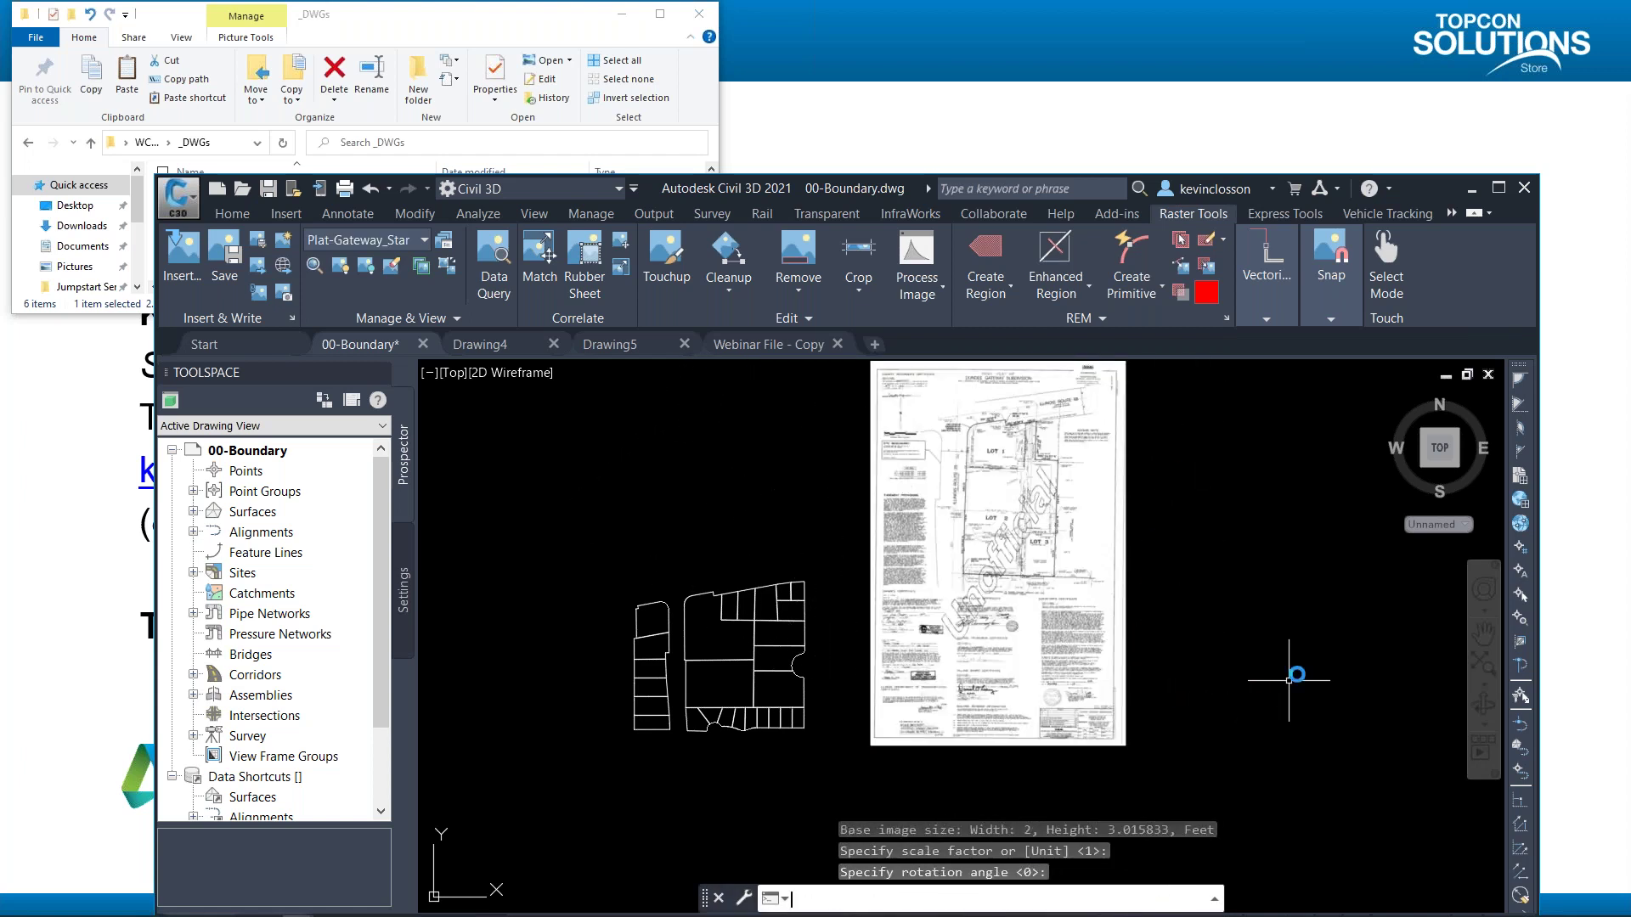
Maximize the drawing window and examine the plat image's lots, bearings, distances and easement notes up close.
click(1499, 186)
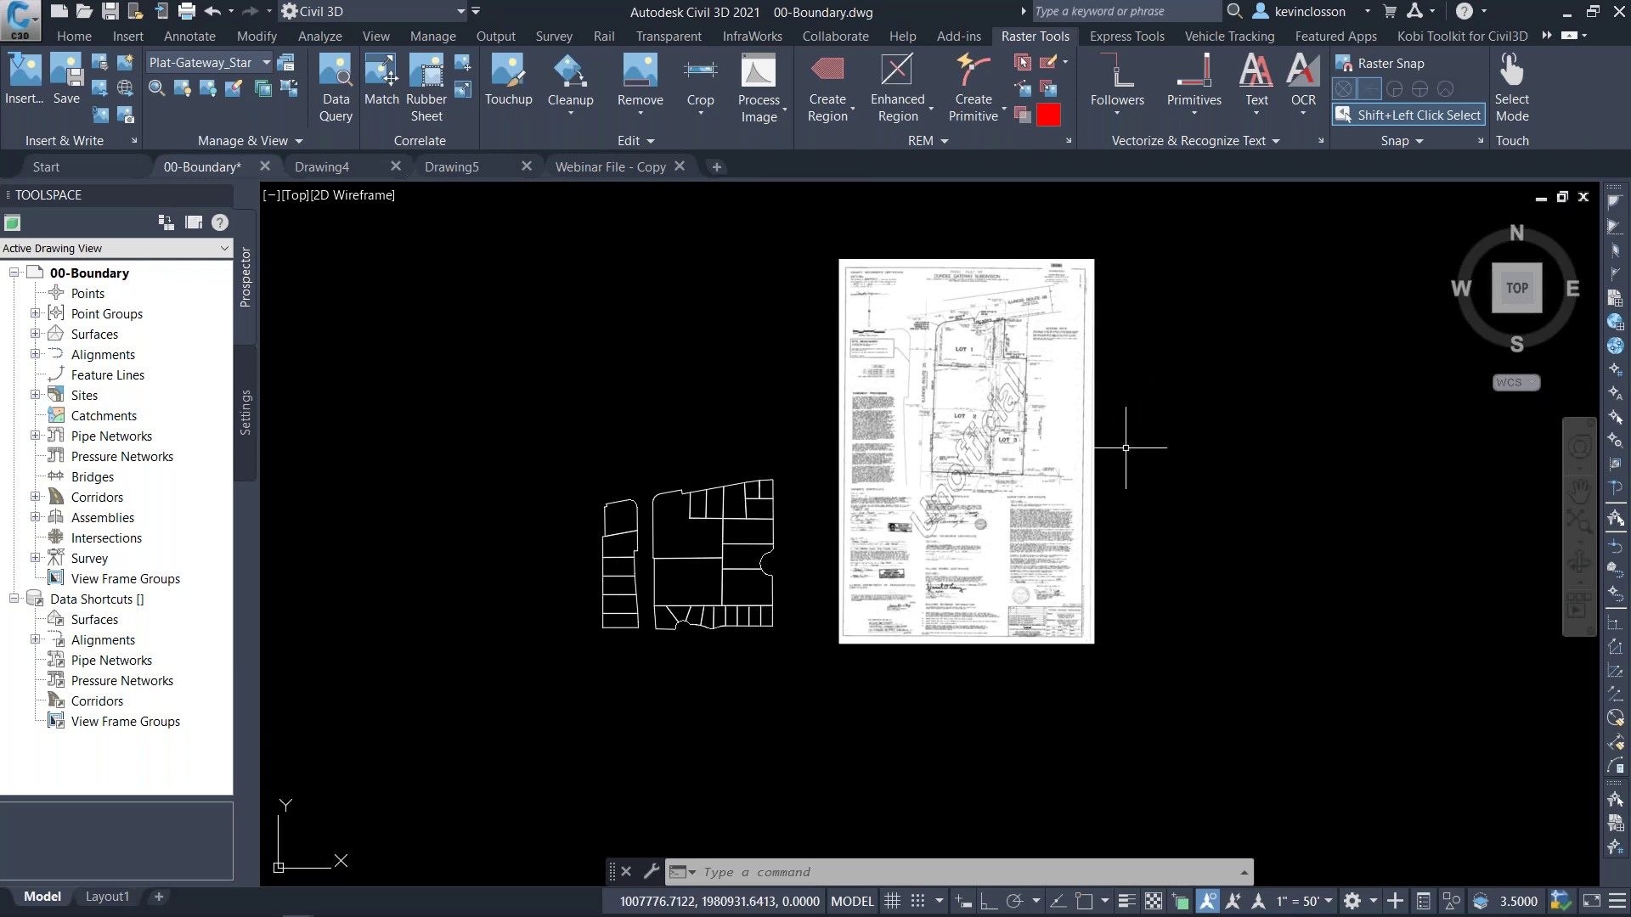
scroll(939, 693, up, 10)
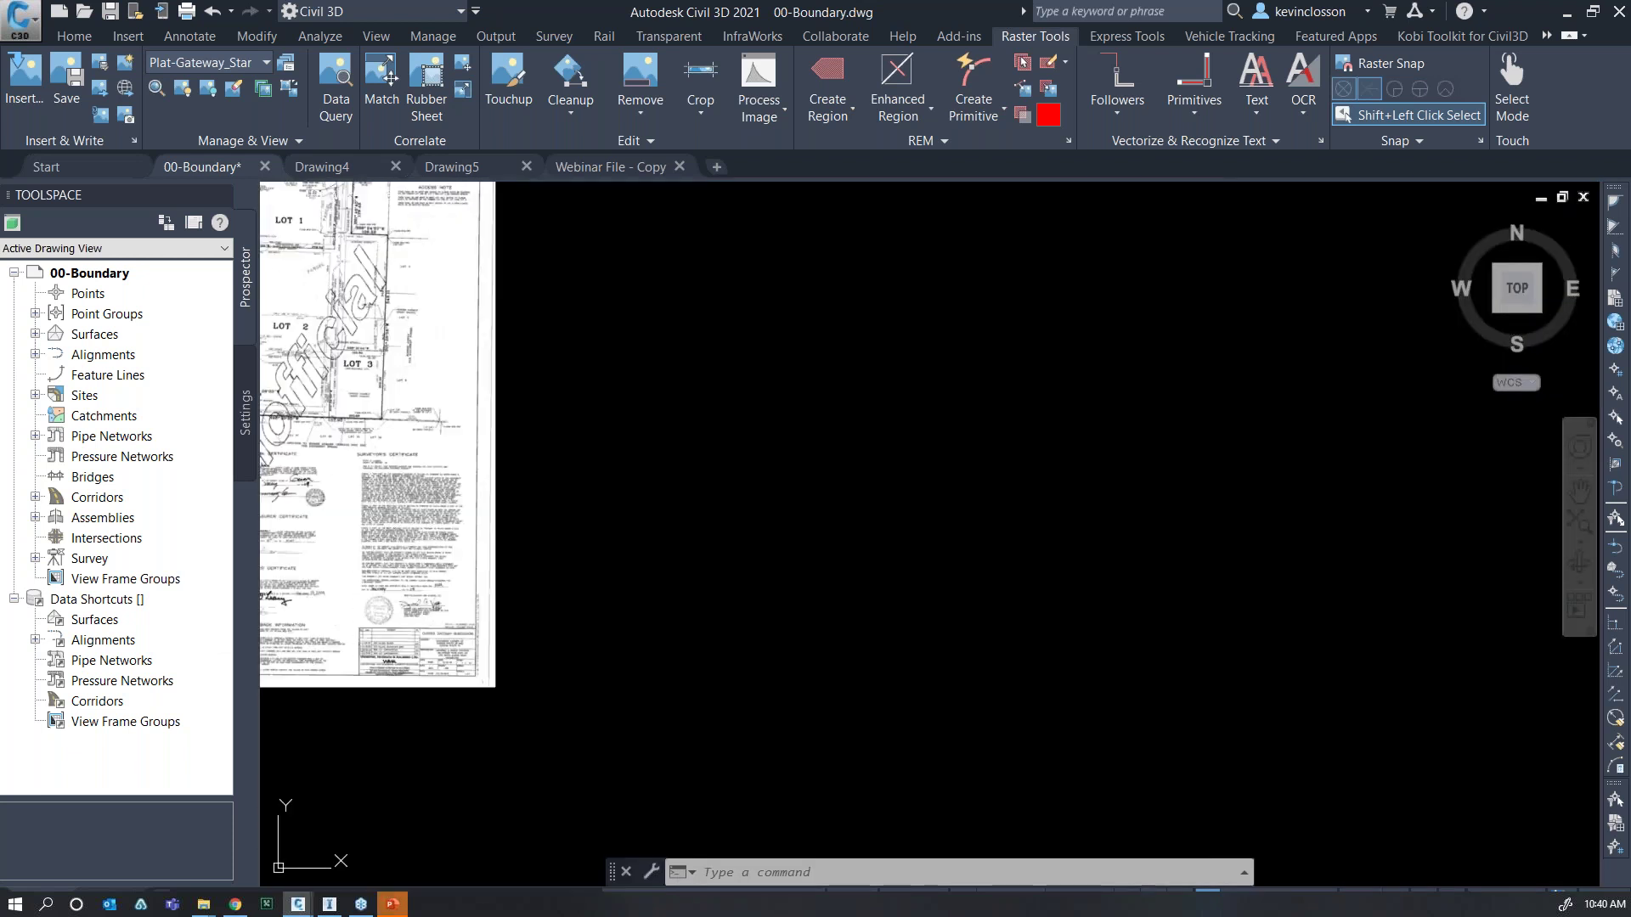
middle_drag(894, 551, 1026, 560)
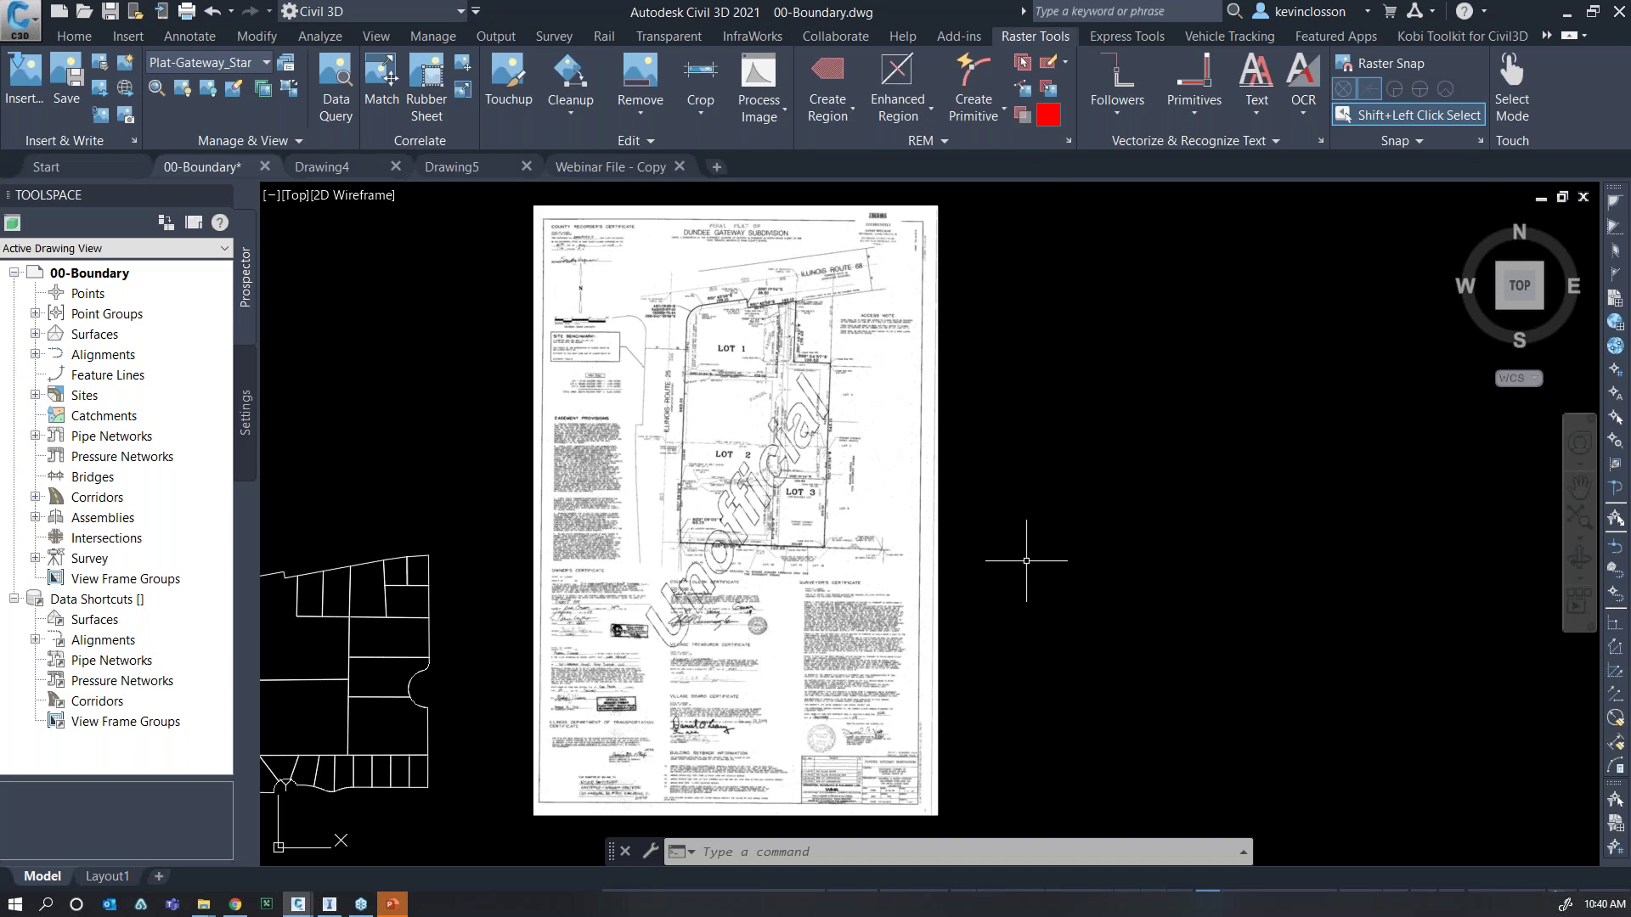
scroll(685, 363, up, 8)
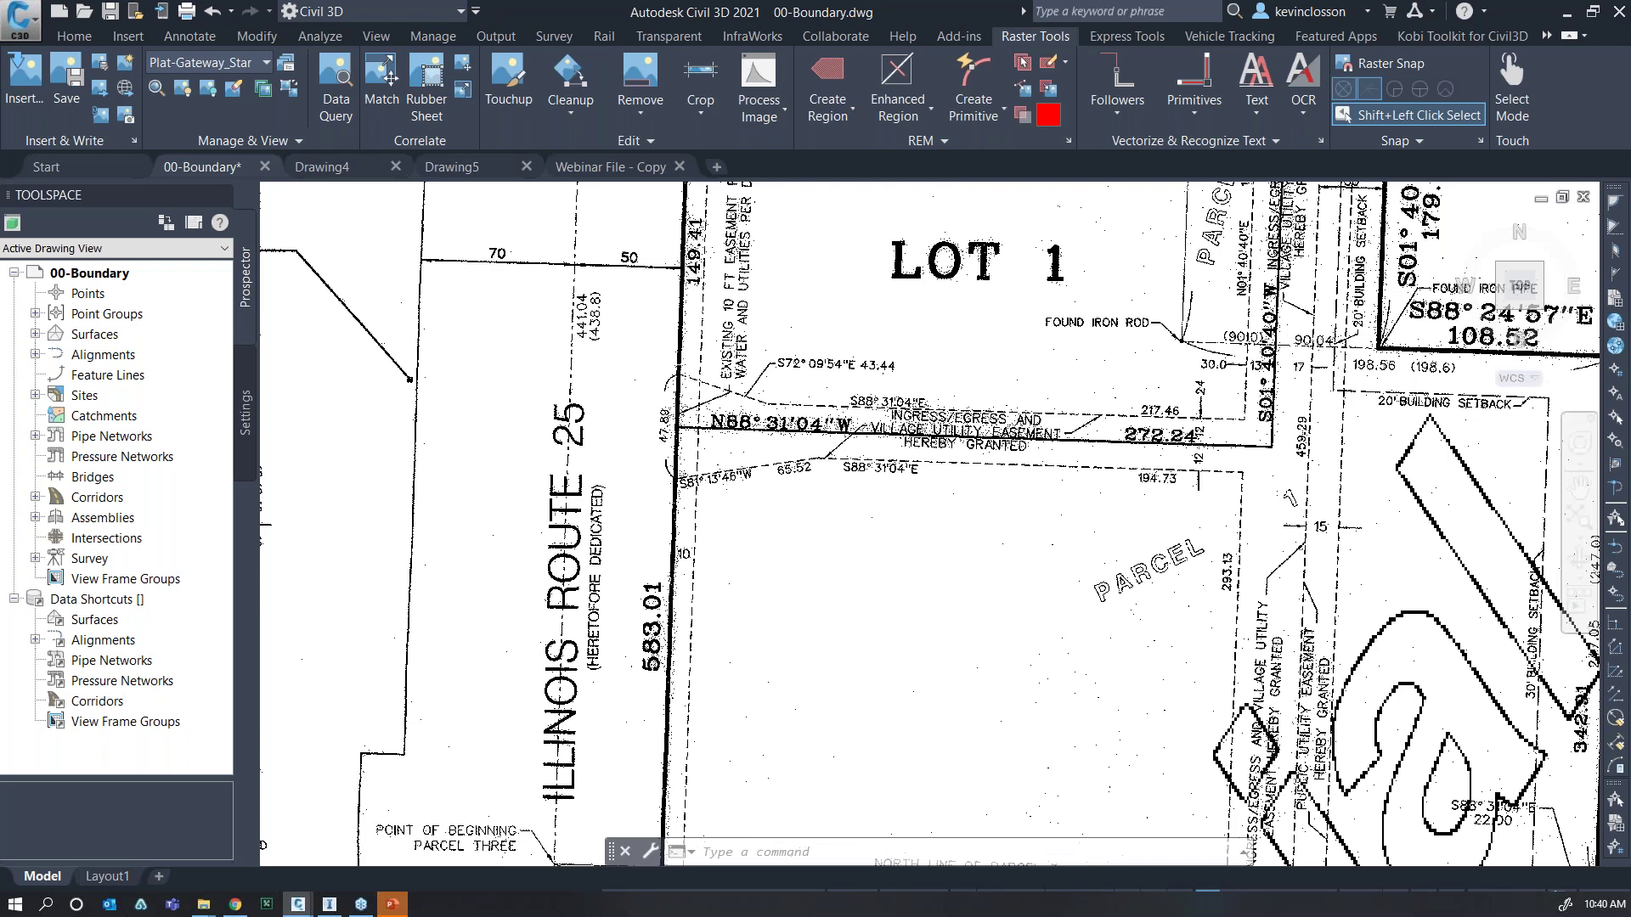
scroll(912, 626, down, 3)
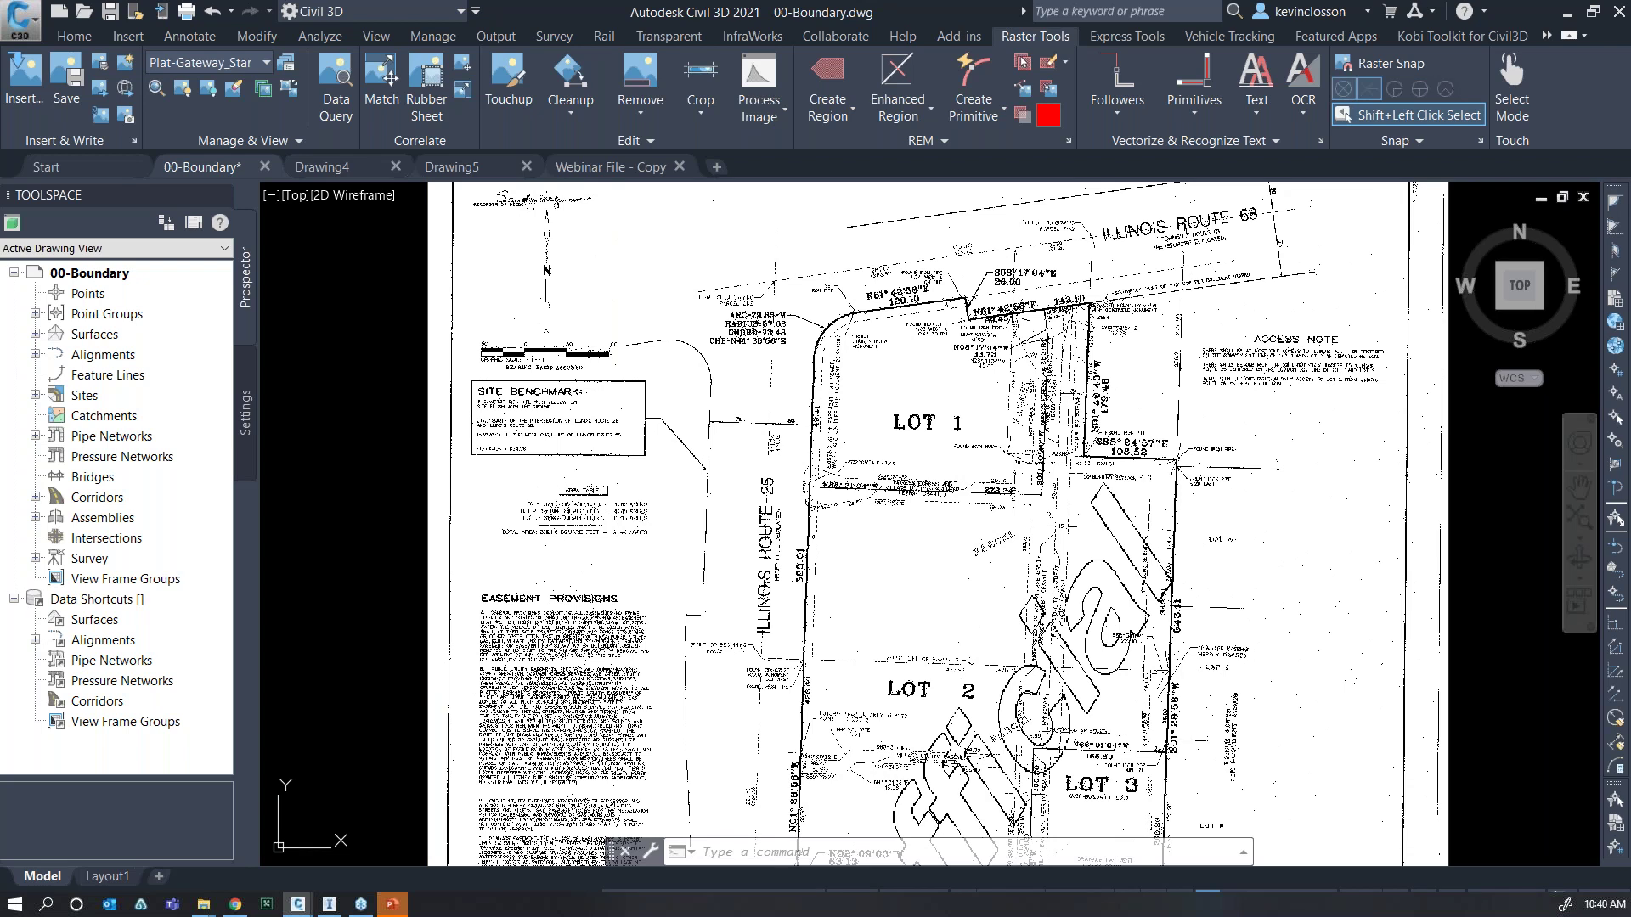
scroll(932, 442, up, 6)
middle_drag(863, 451, 801, 532)
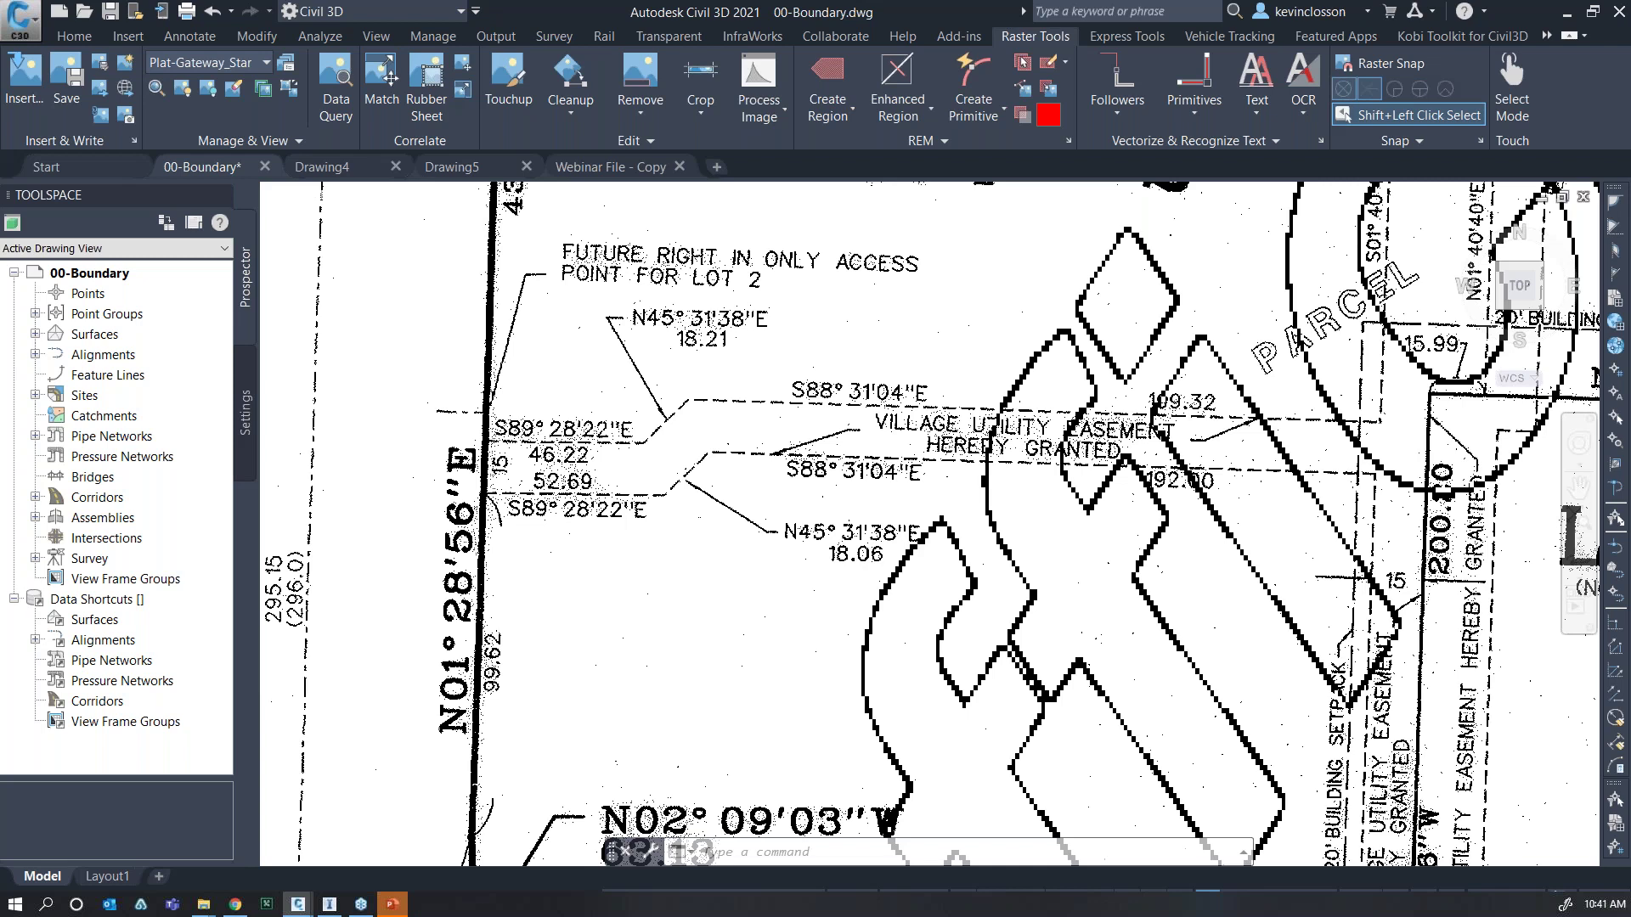
scroll(719, 429, down, 4)
scroll(732, 428, down, 6)
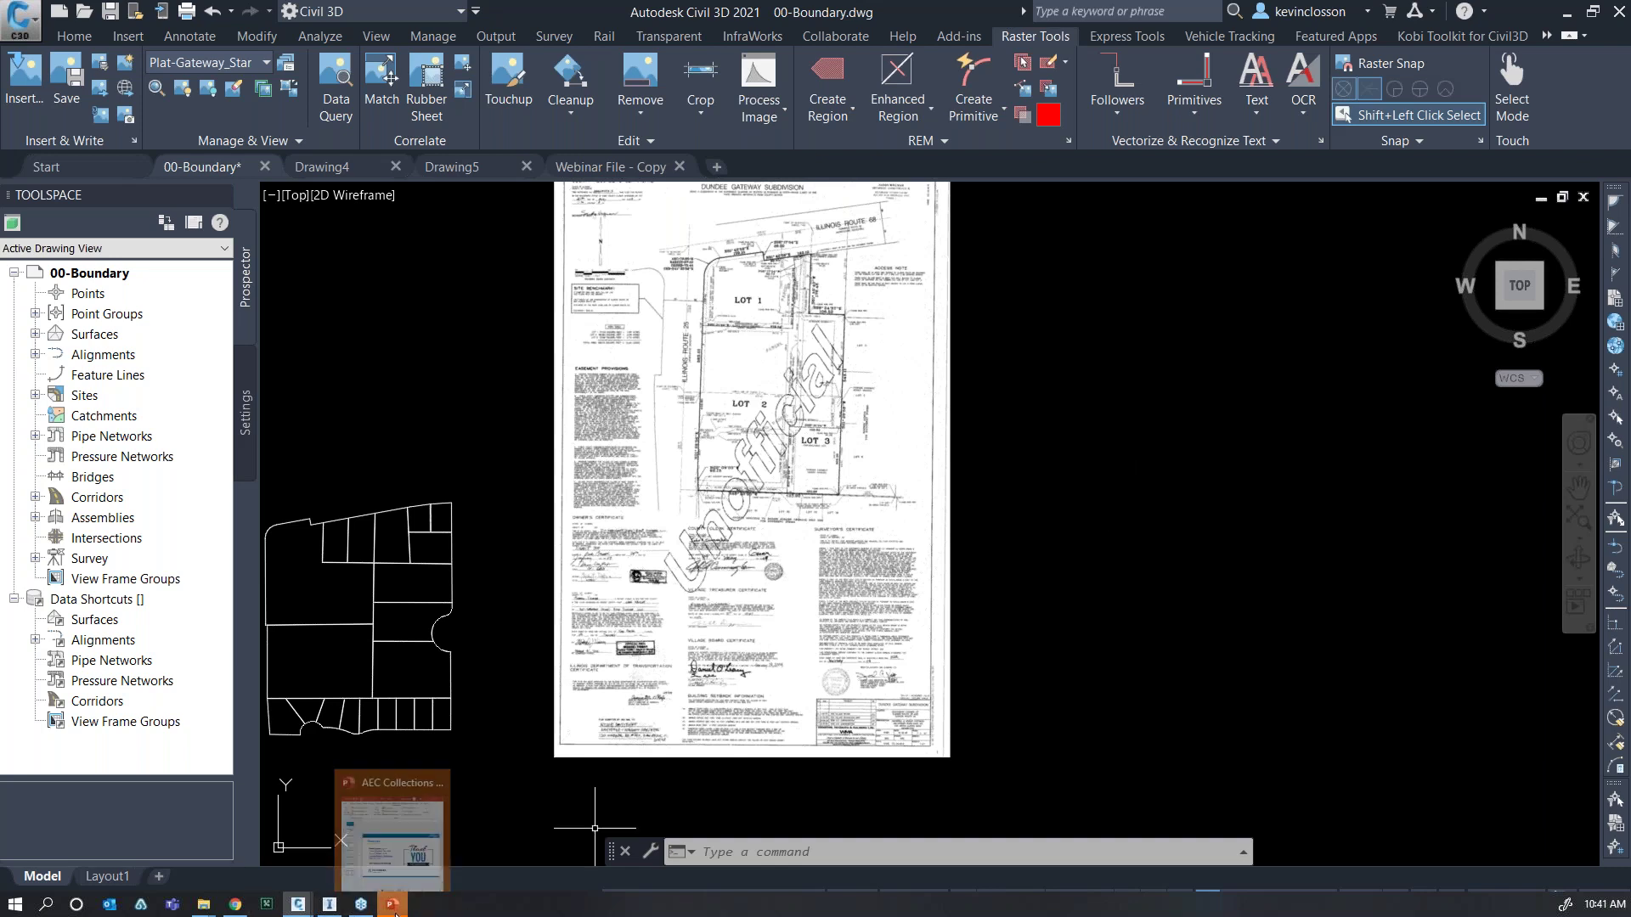
Start a Match of the plat image and set its first source point at the southwest boundary corner of Lot 2.
click(384, 76)
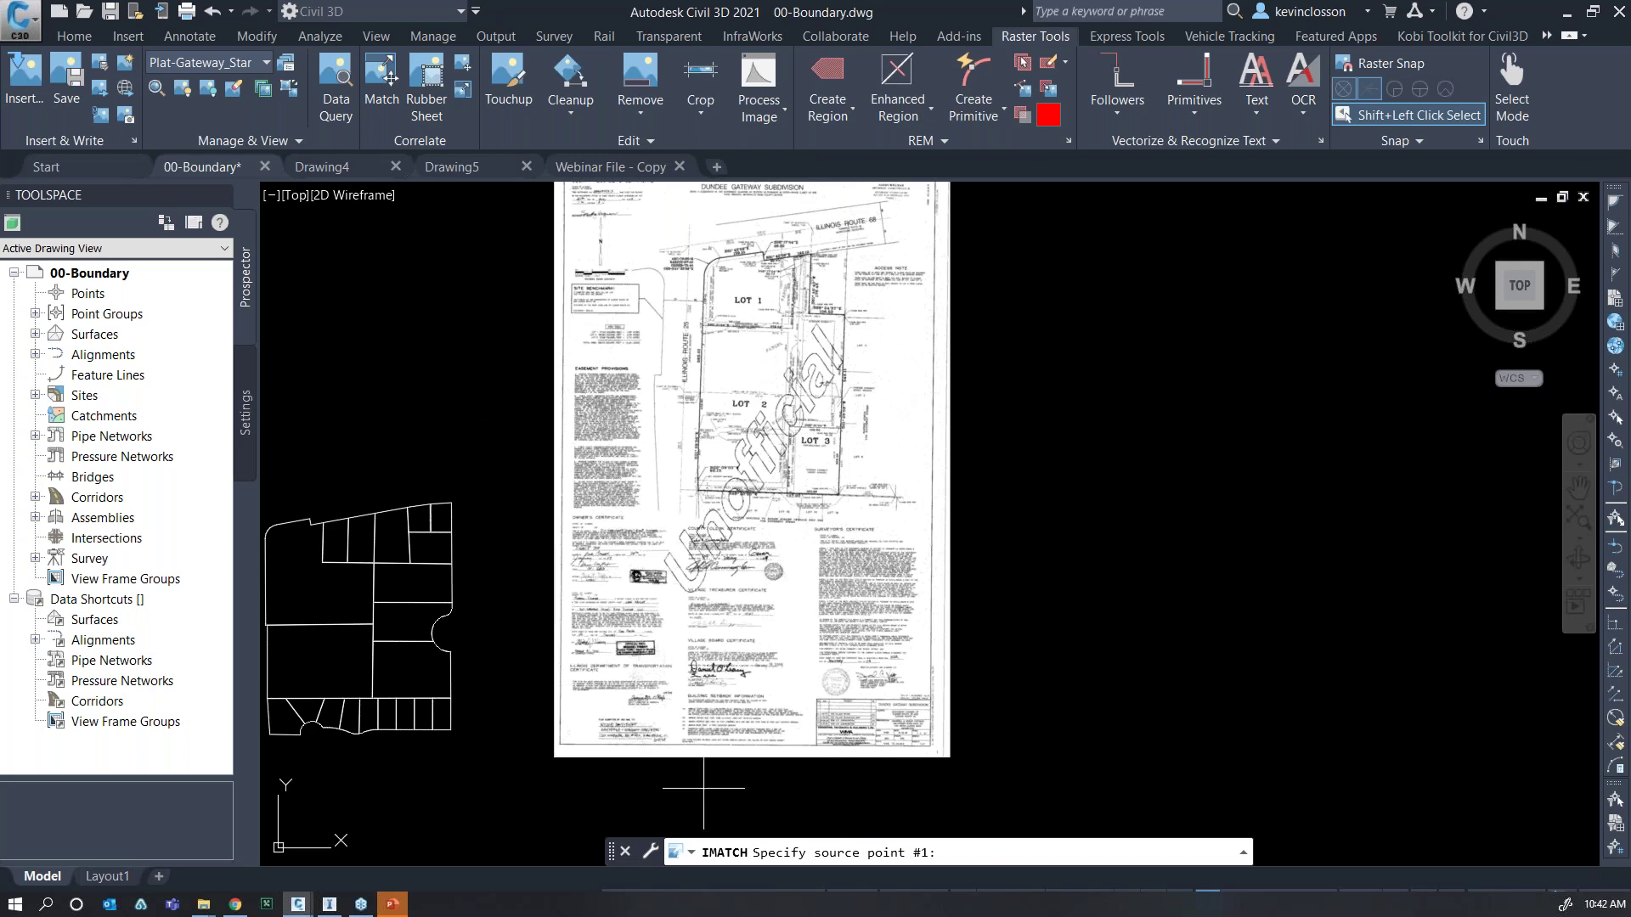
scroll(702, 486, up, 6)
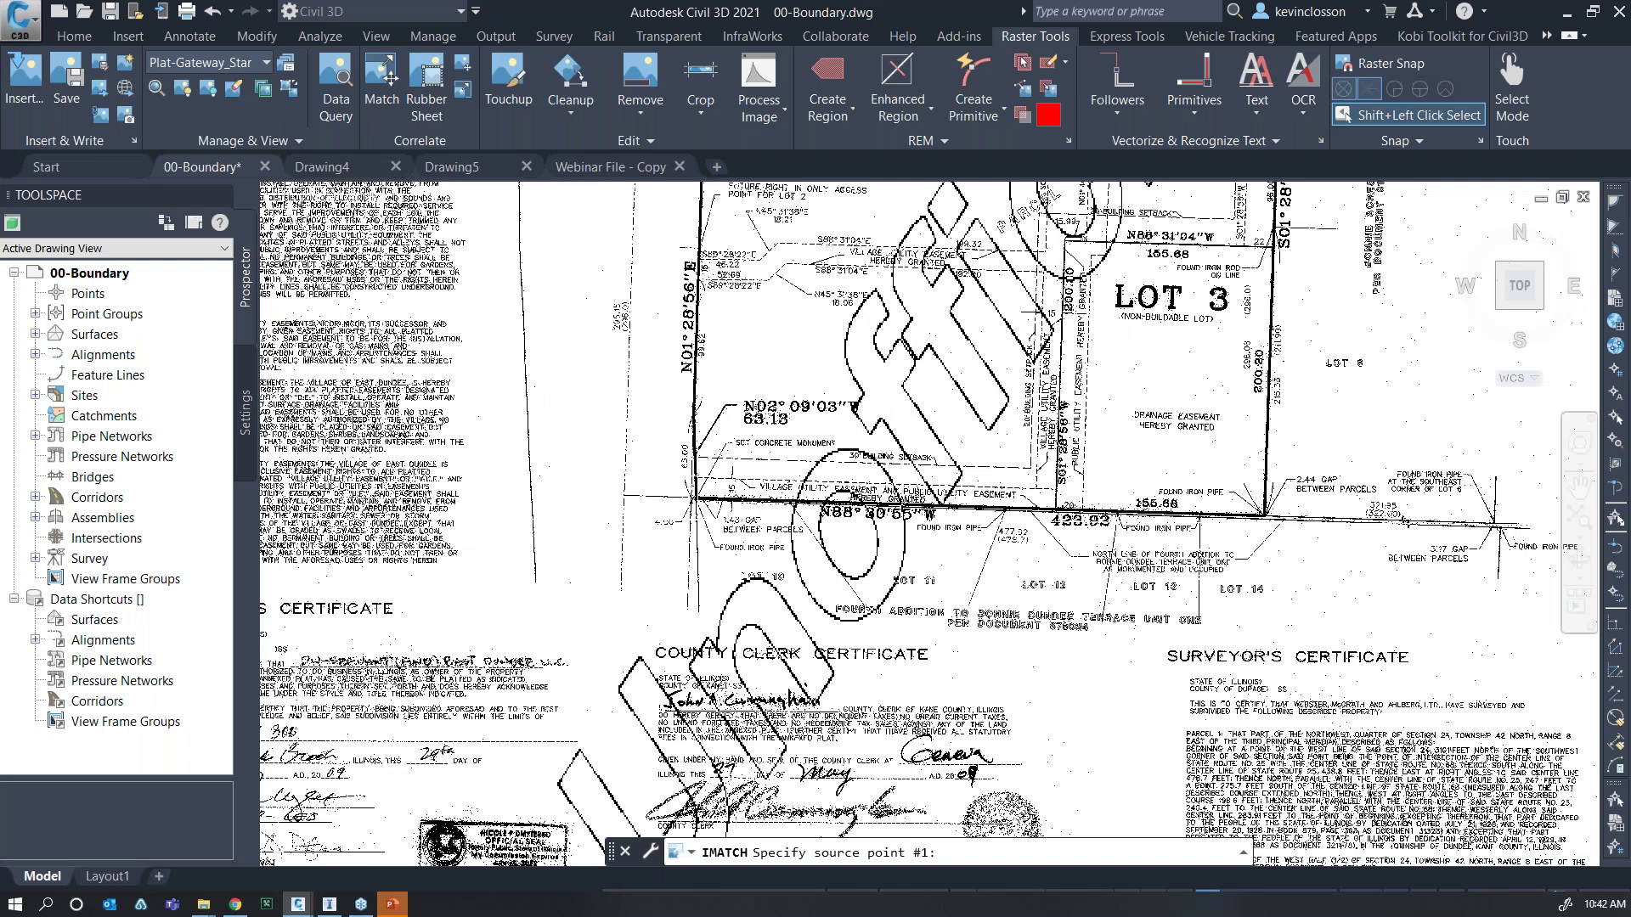
scroll(699, 480, up, 4)
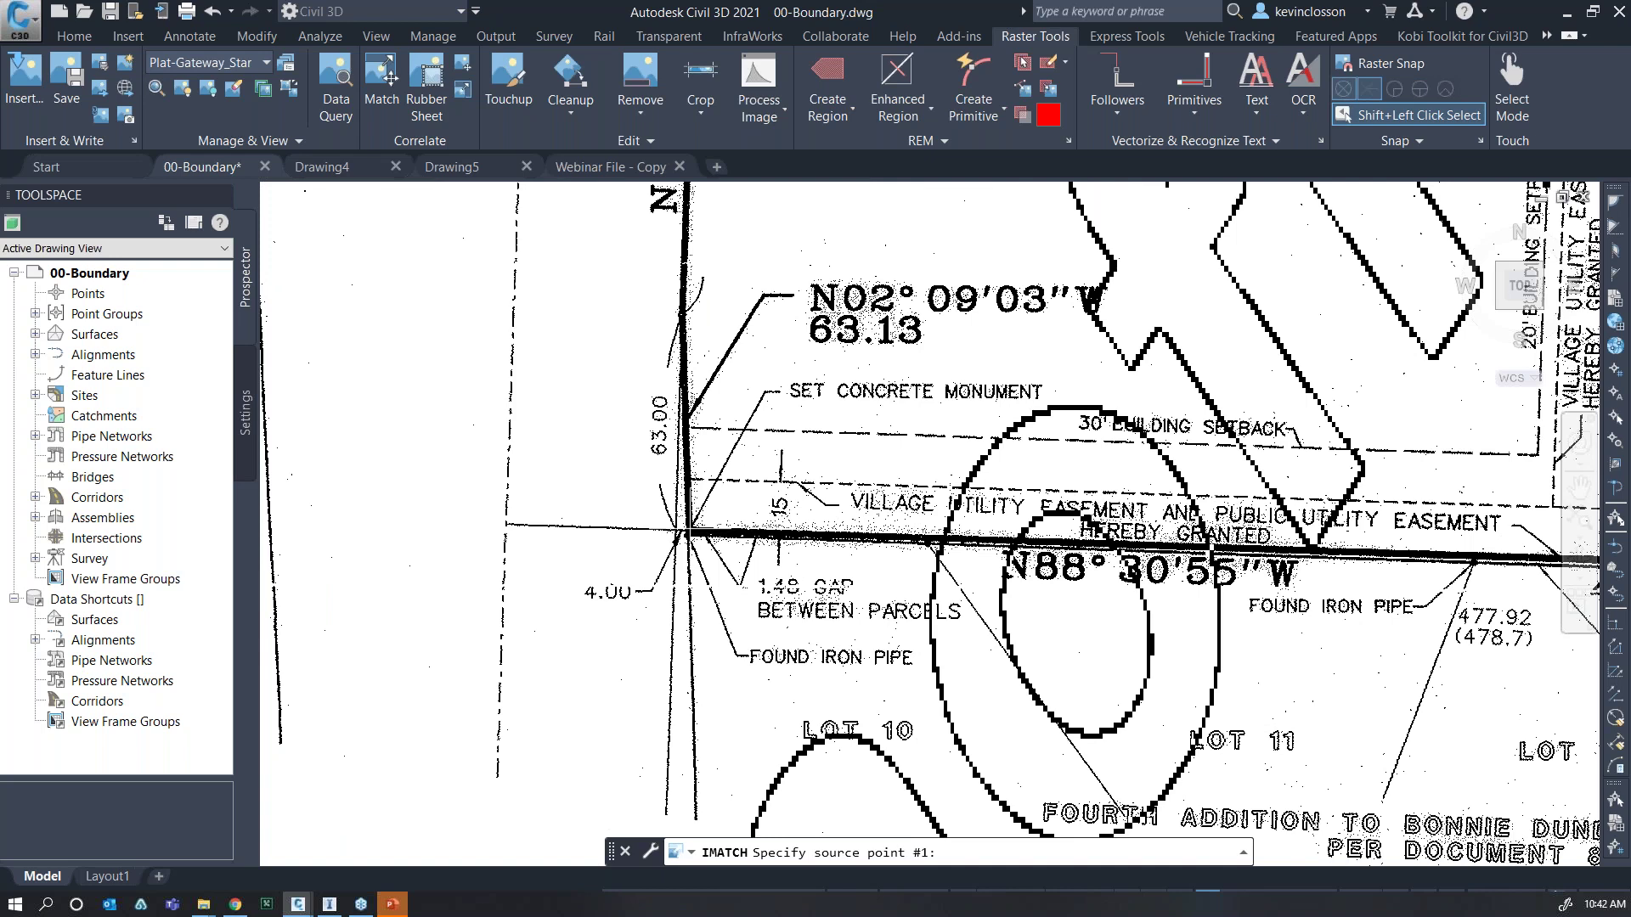
scroll(684, 533, down, 5)
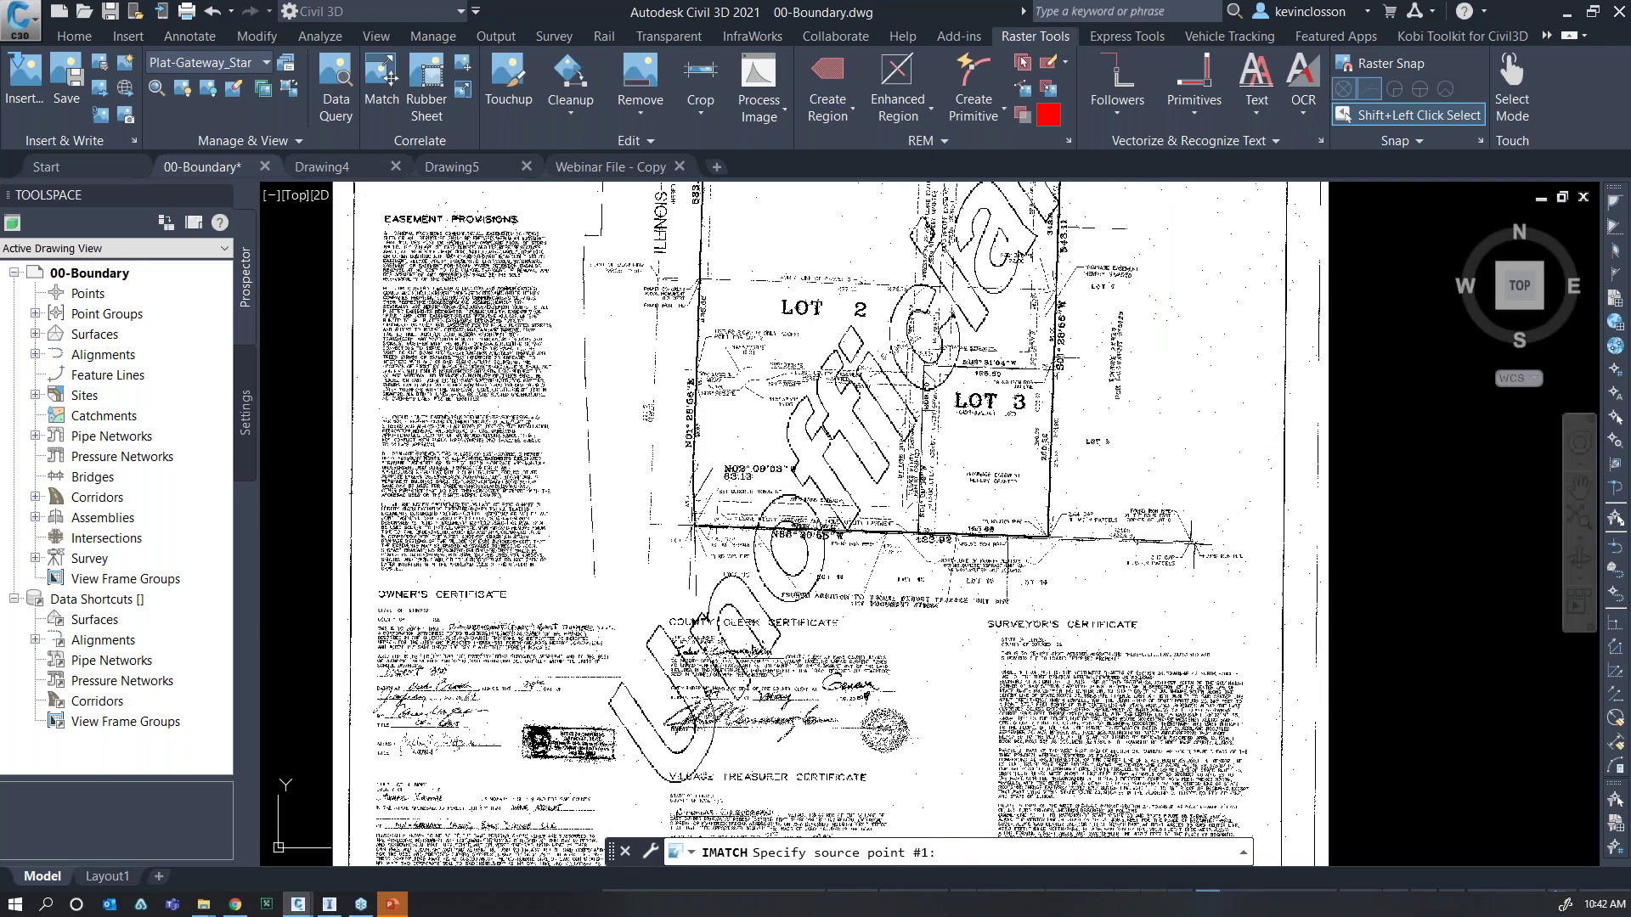
scroll(683, 532, up, 5)
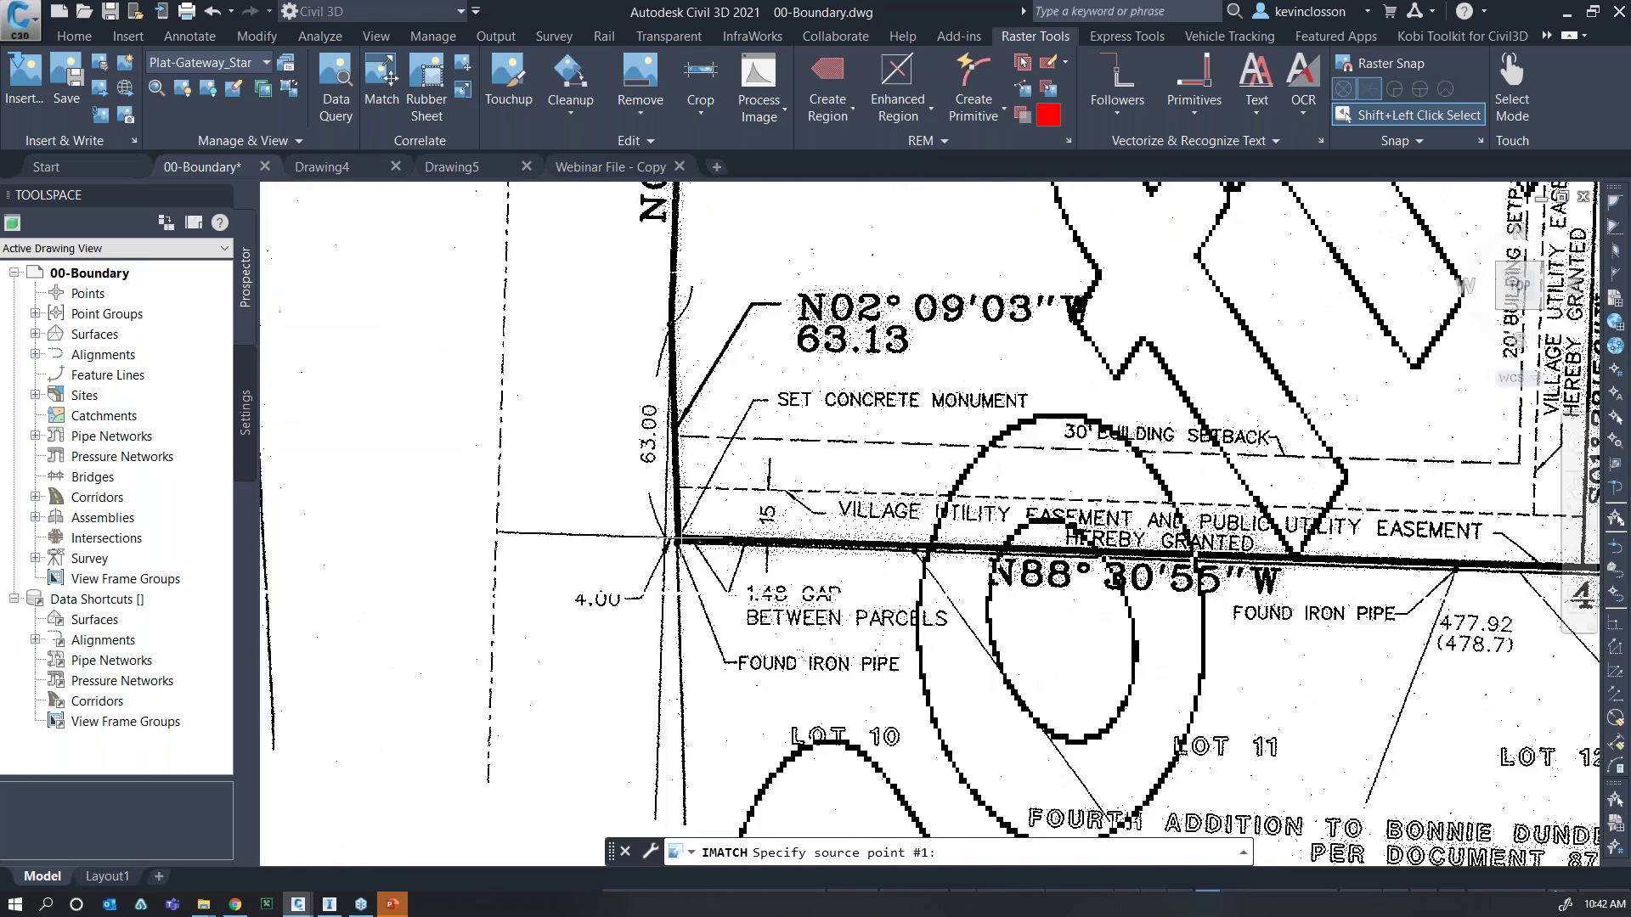
click(675, 539)
scroll(680, 539, down, 8)
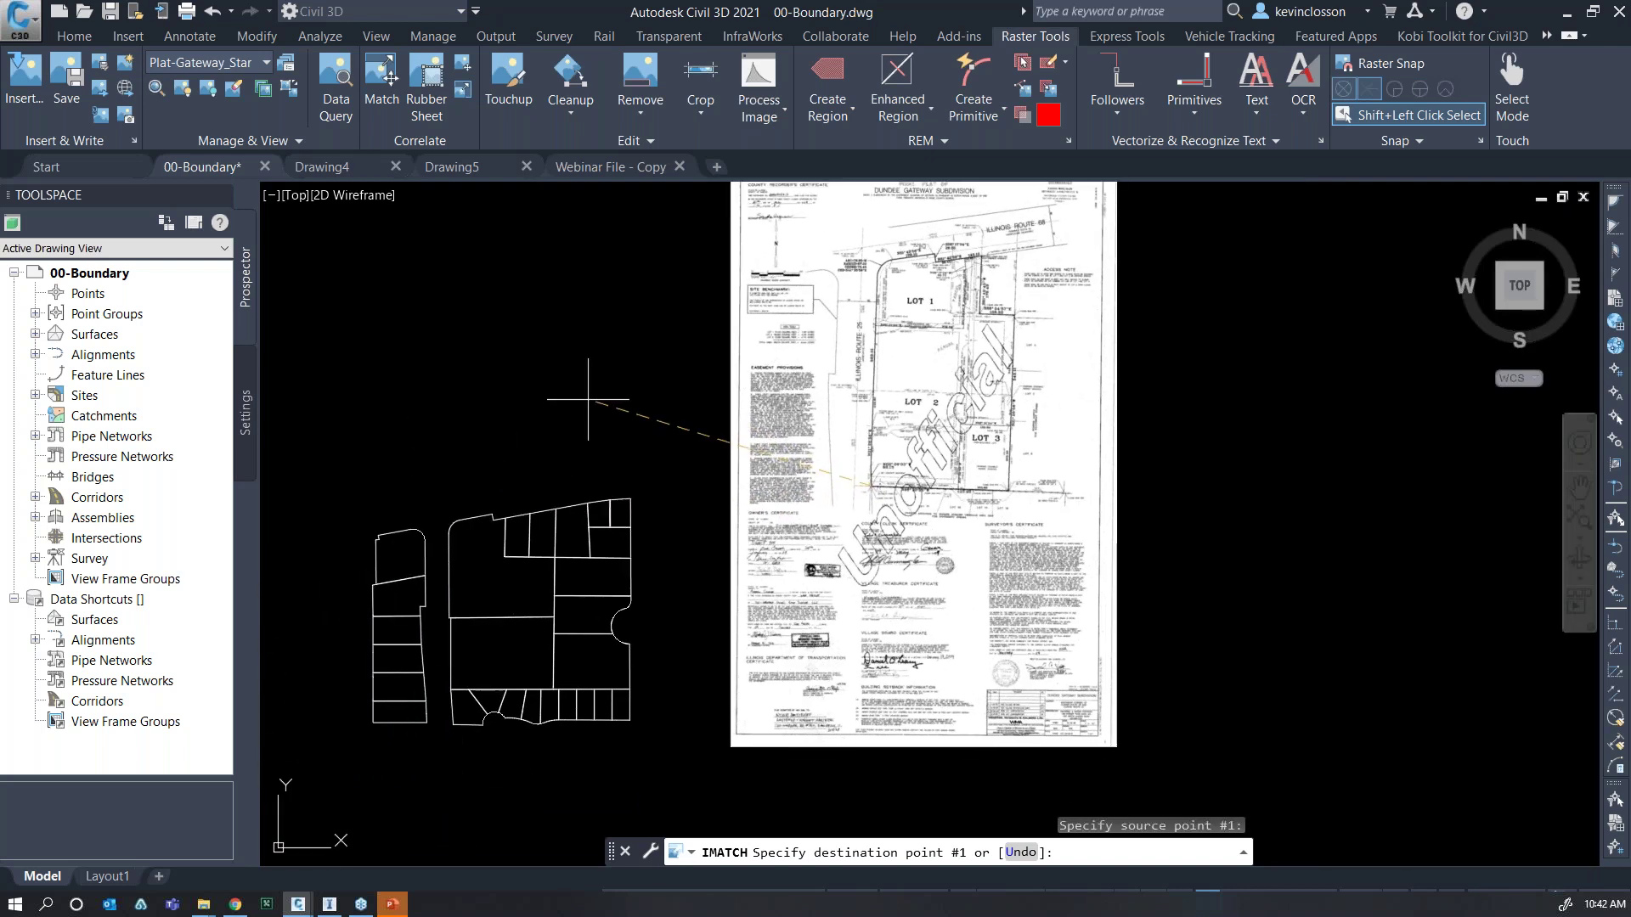
scroll(435, 689, up, 4)
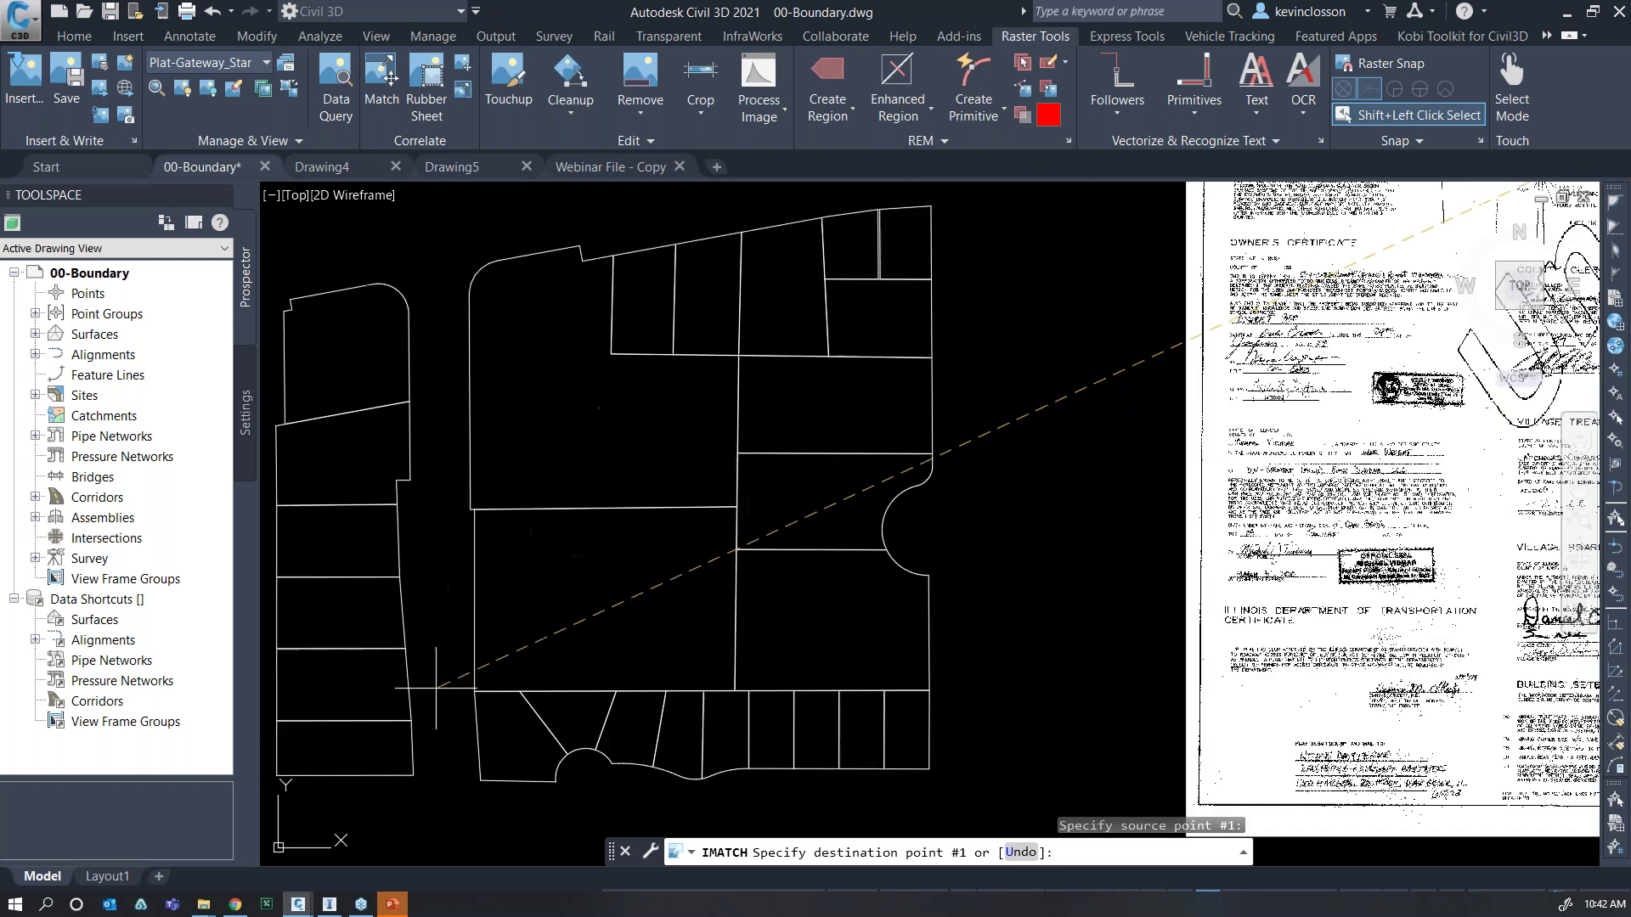
shift+right_click(452, 685)
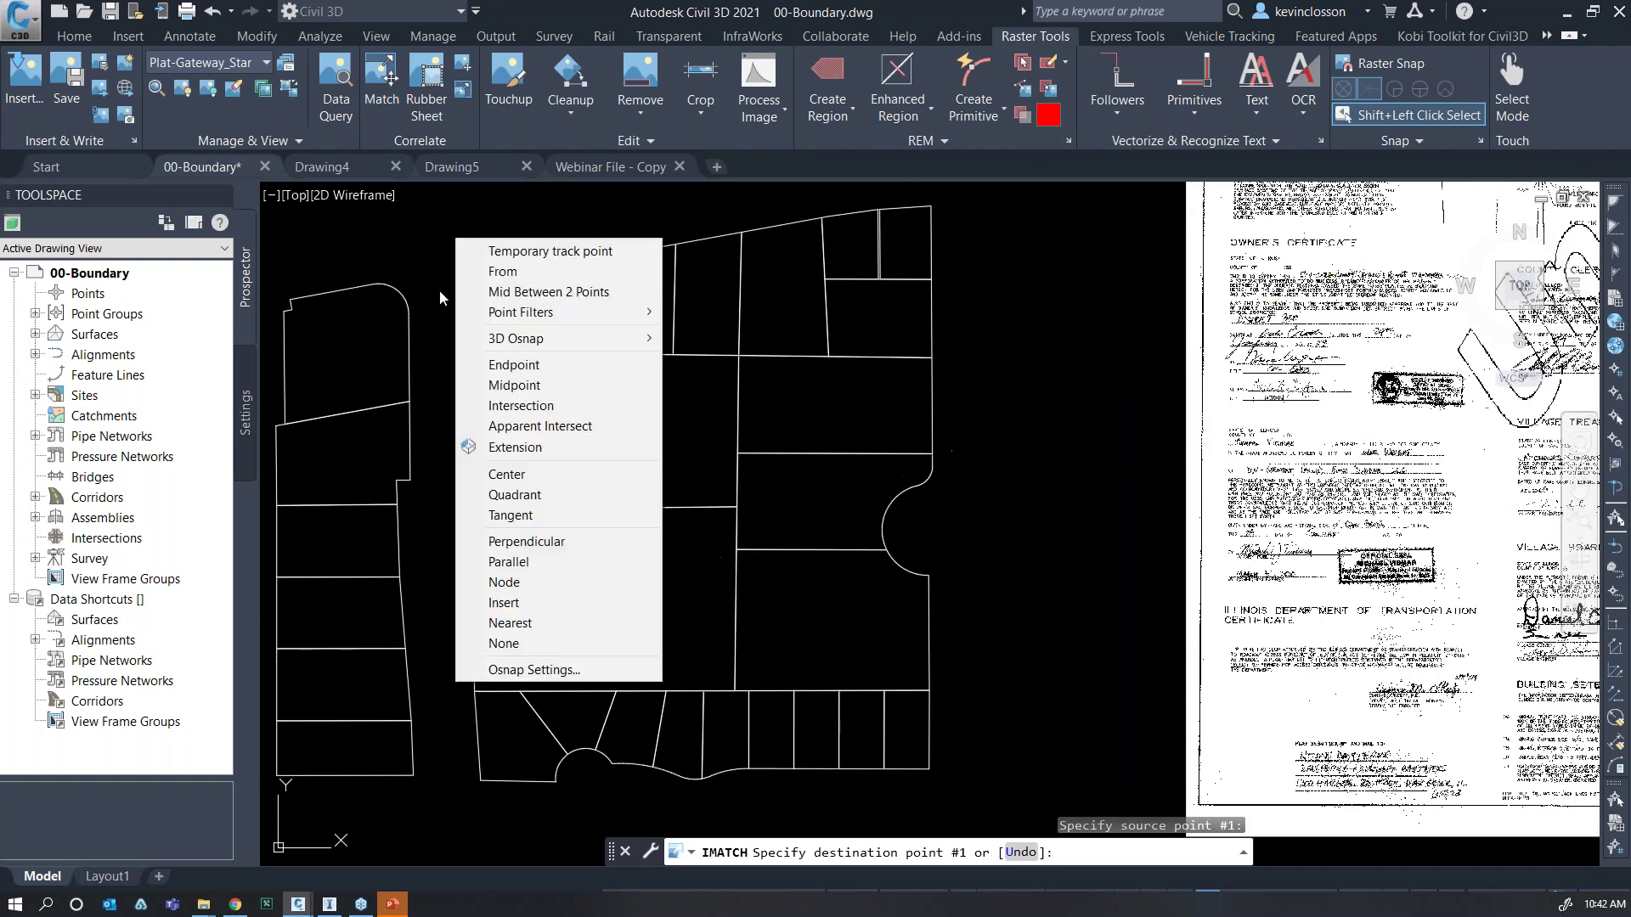
click(549, 367)
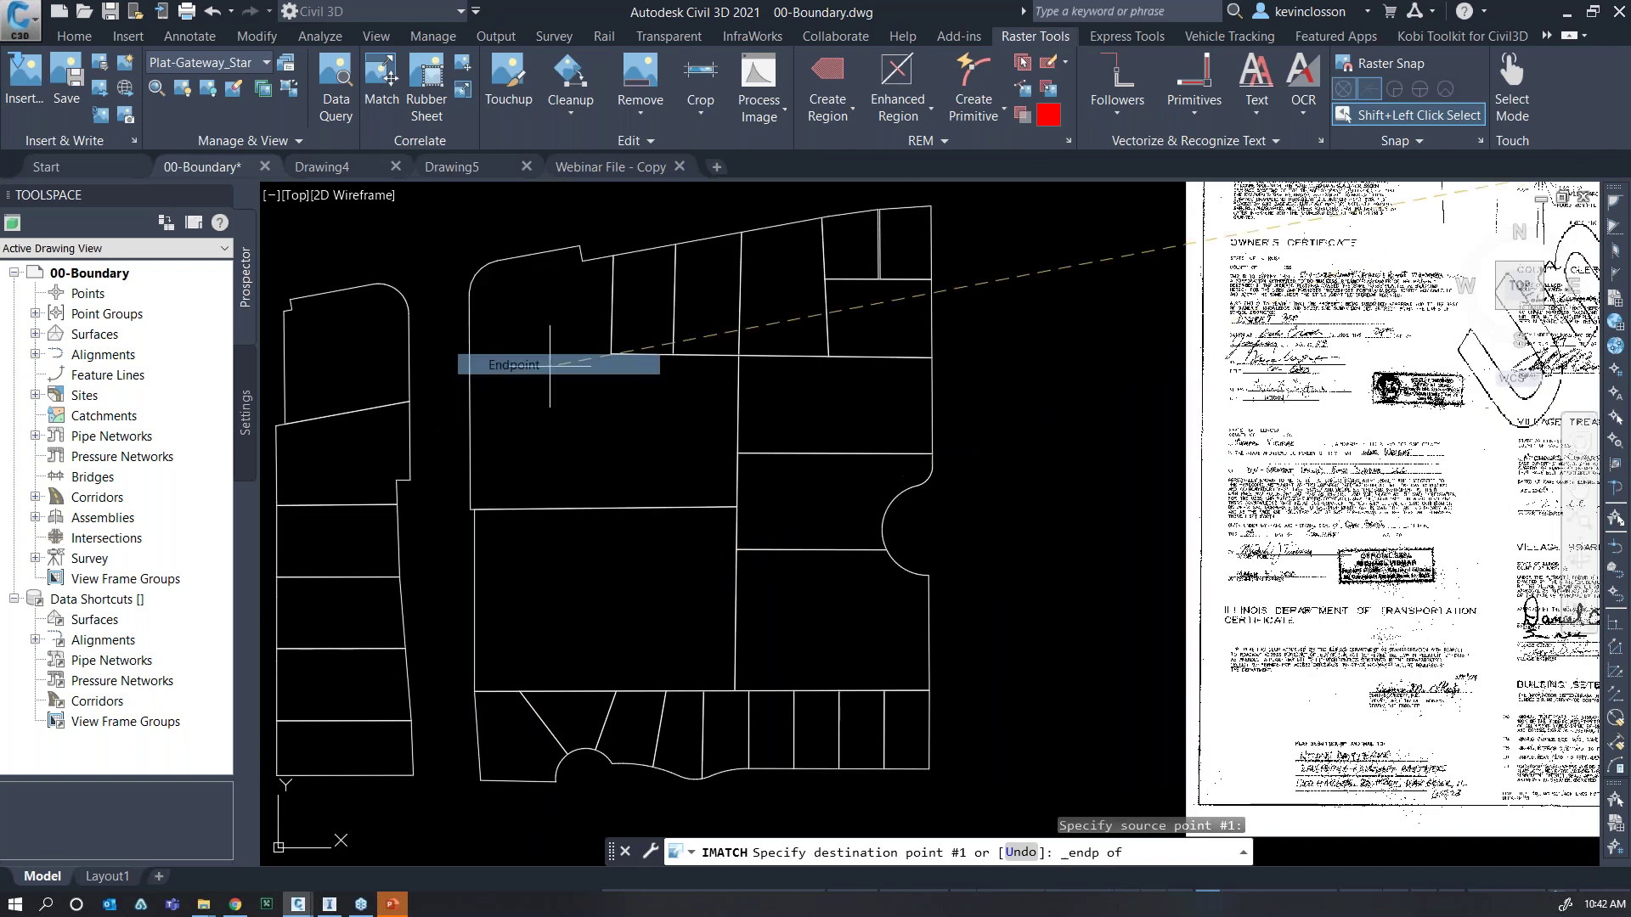
click(475, 691)
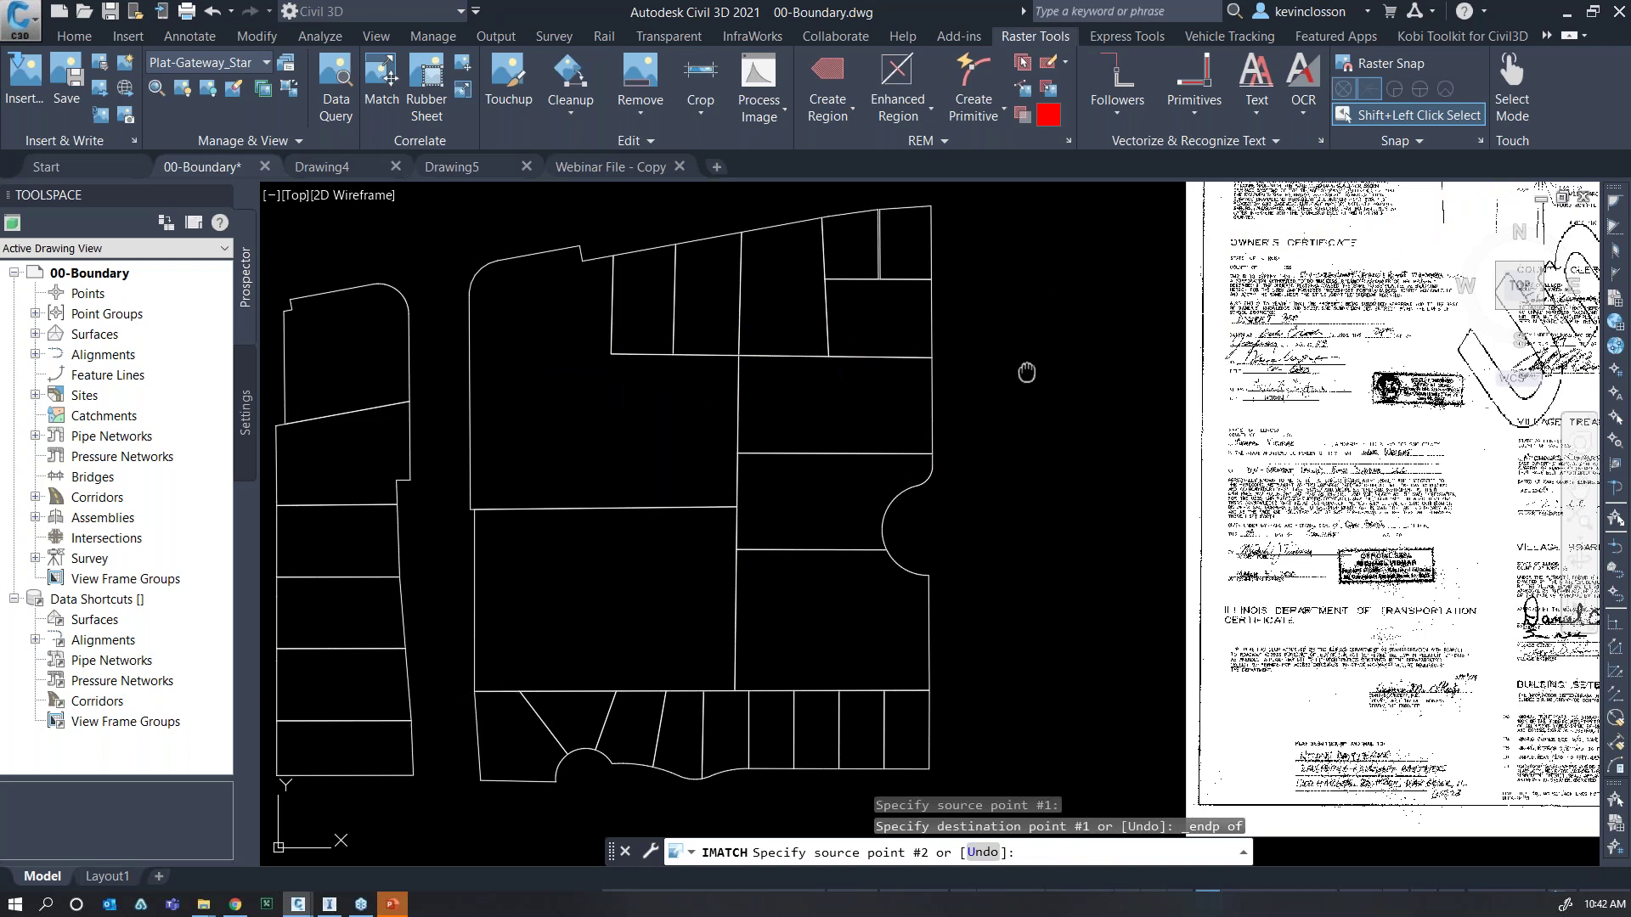
middle_drag(1031, 368, 848, 483)
scroll(847, 484, down, 3)
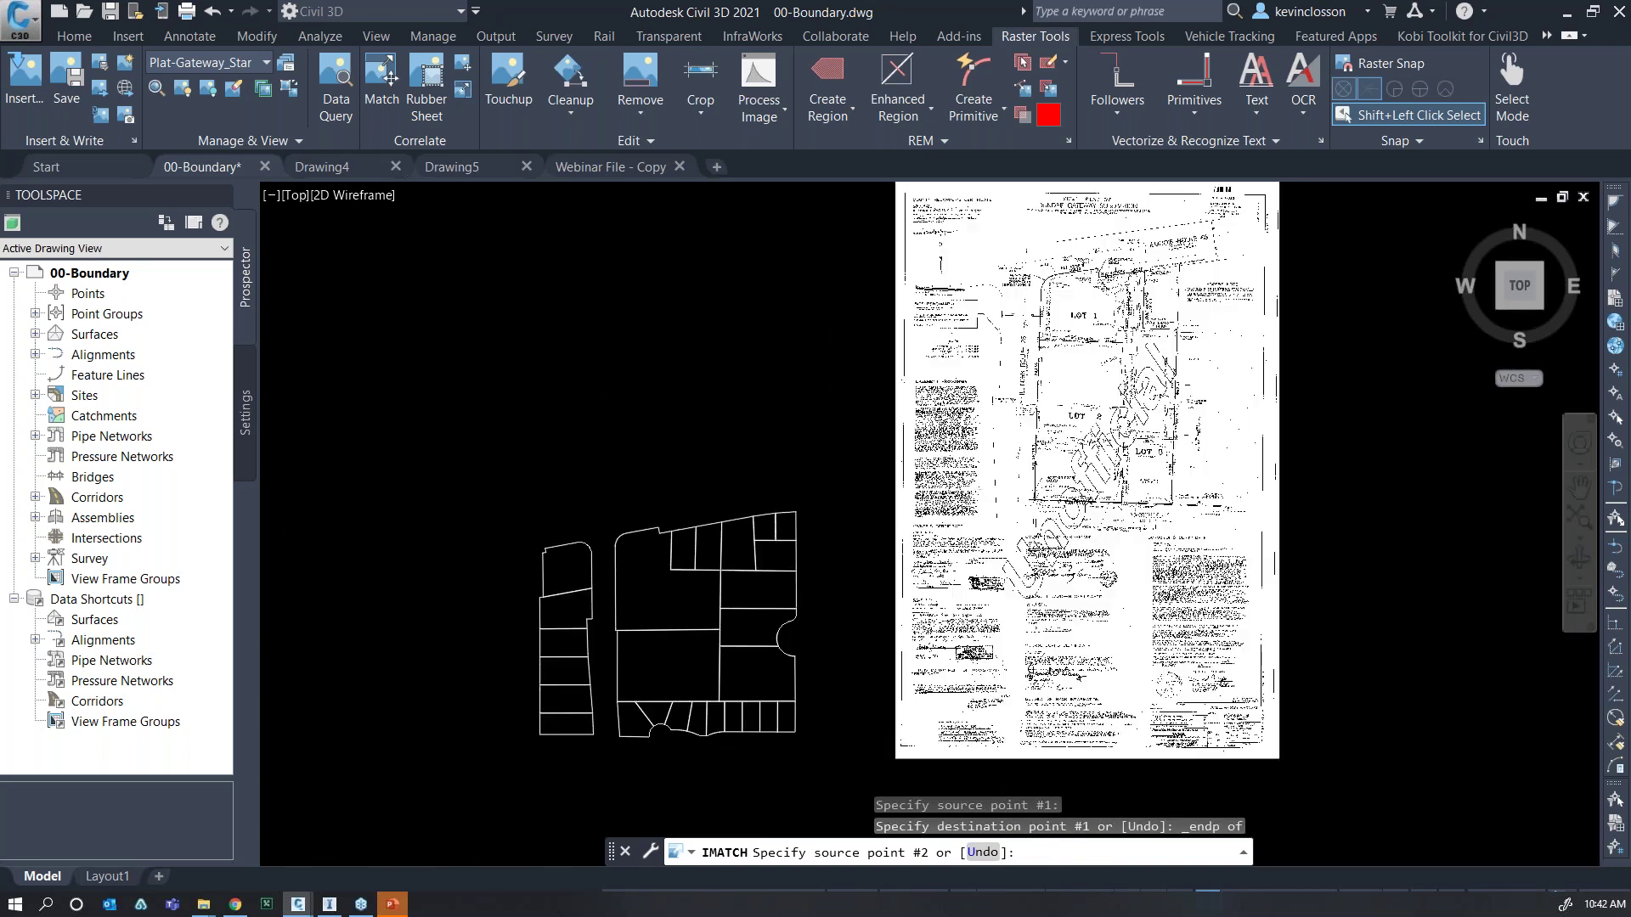
scroll(1083, 265, up, 6)
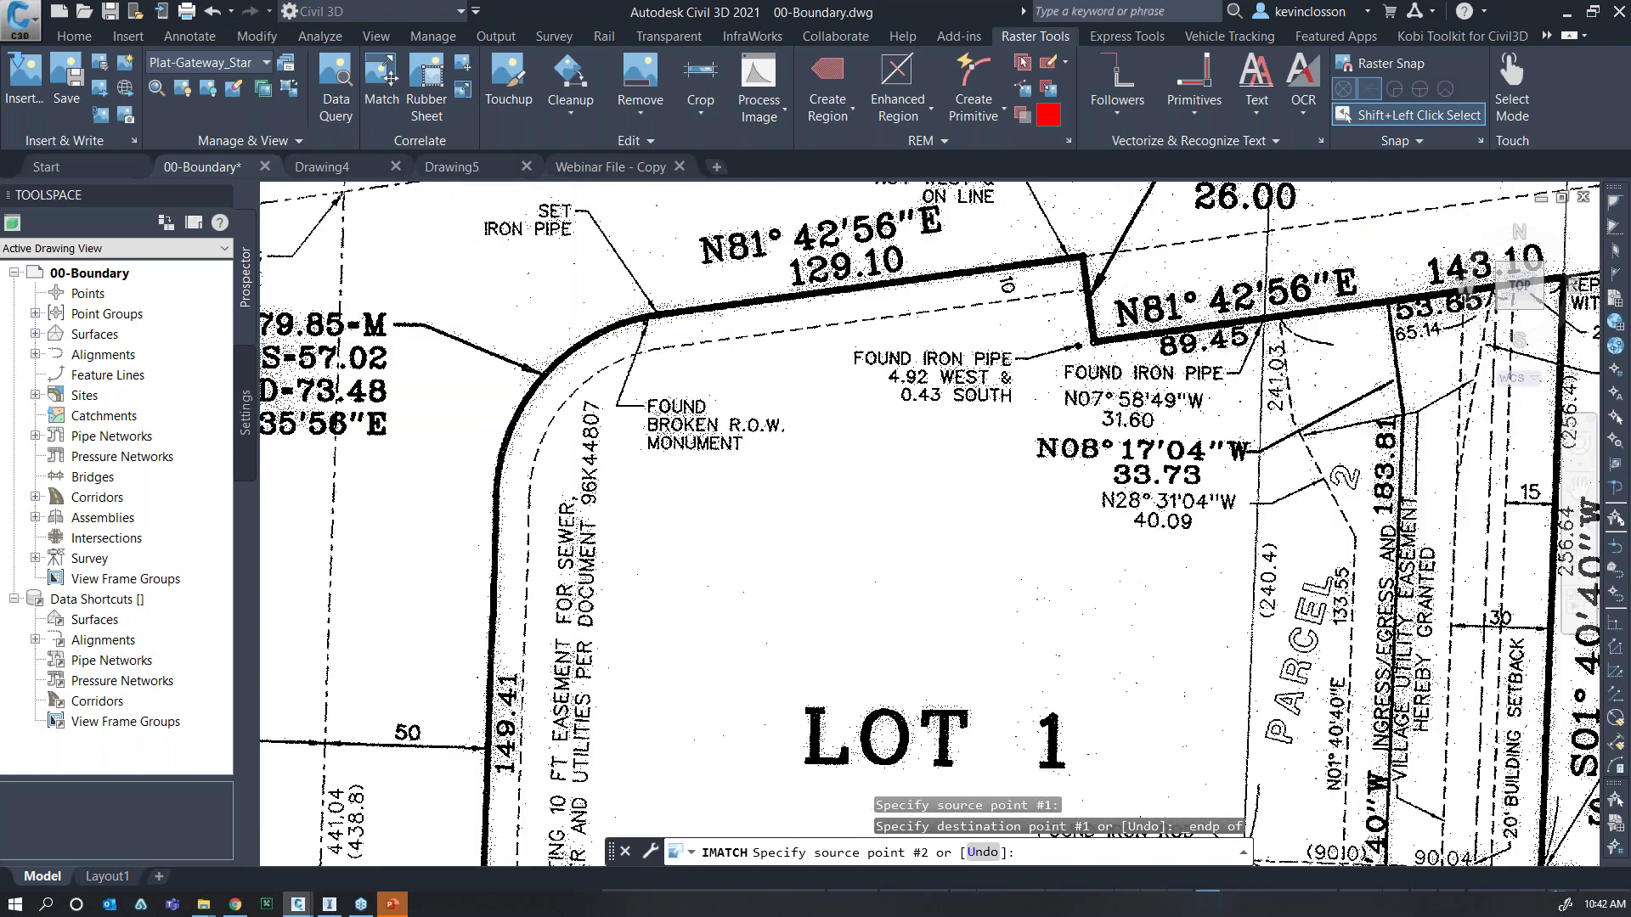
shift+right_click(1078, 339)
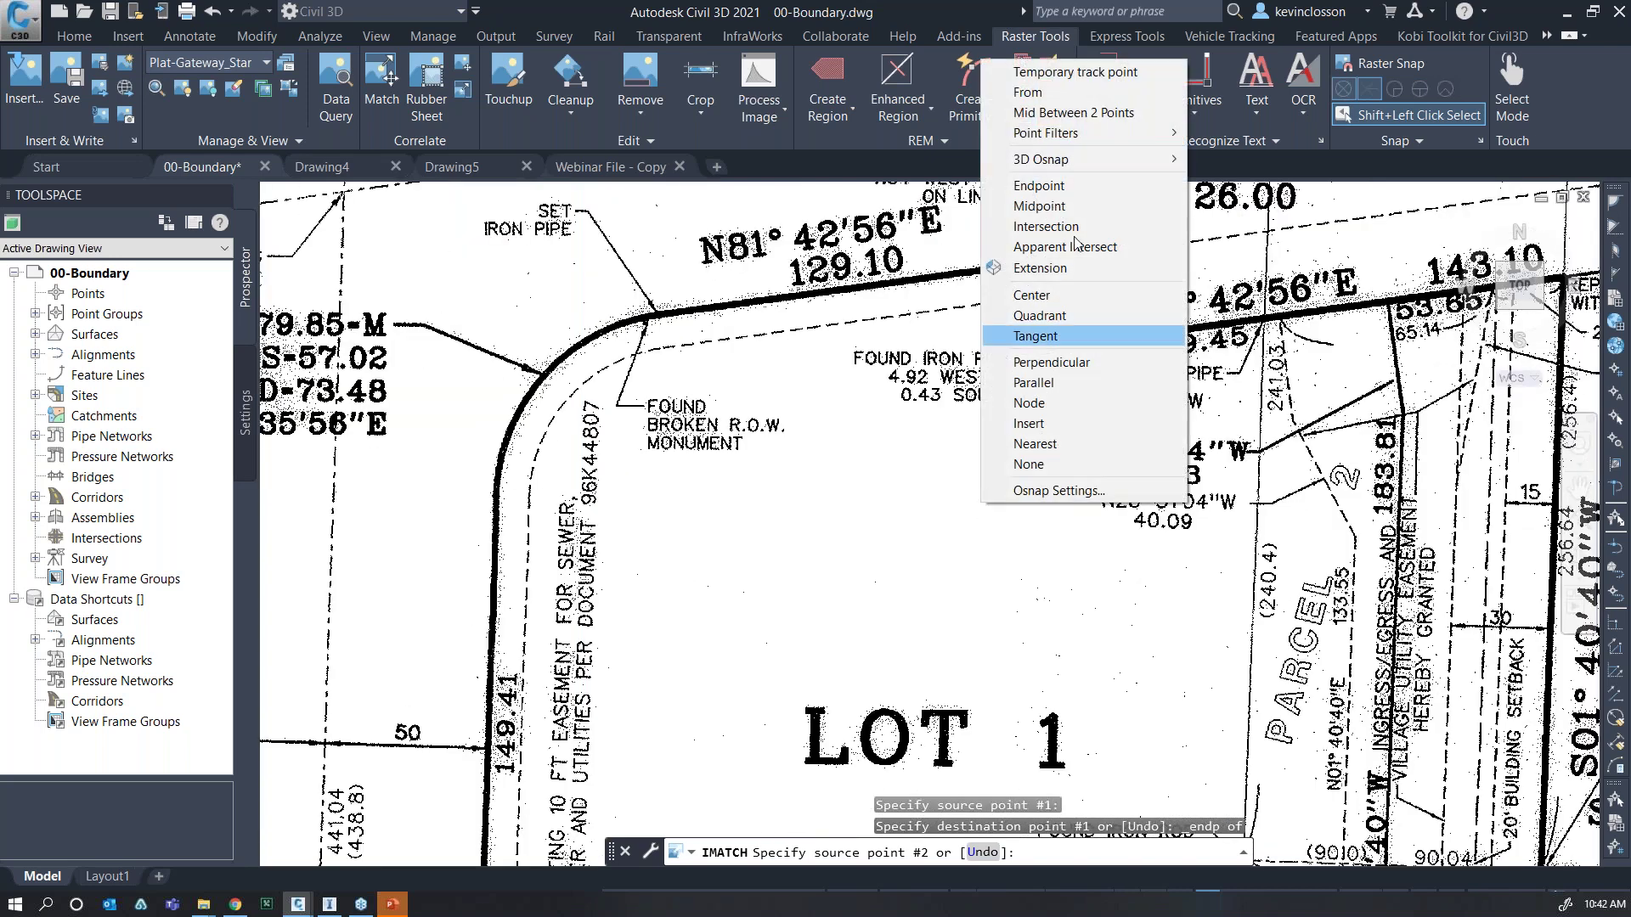
click(1040, 185)
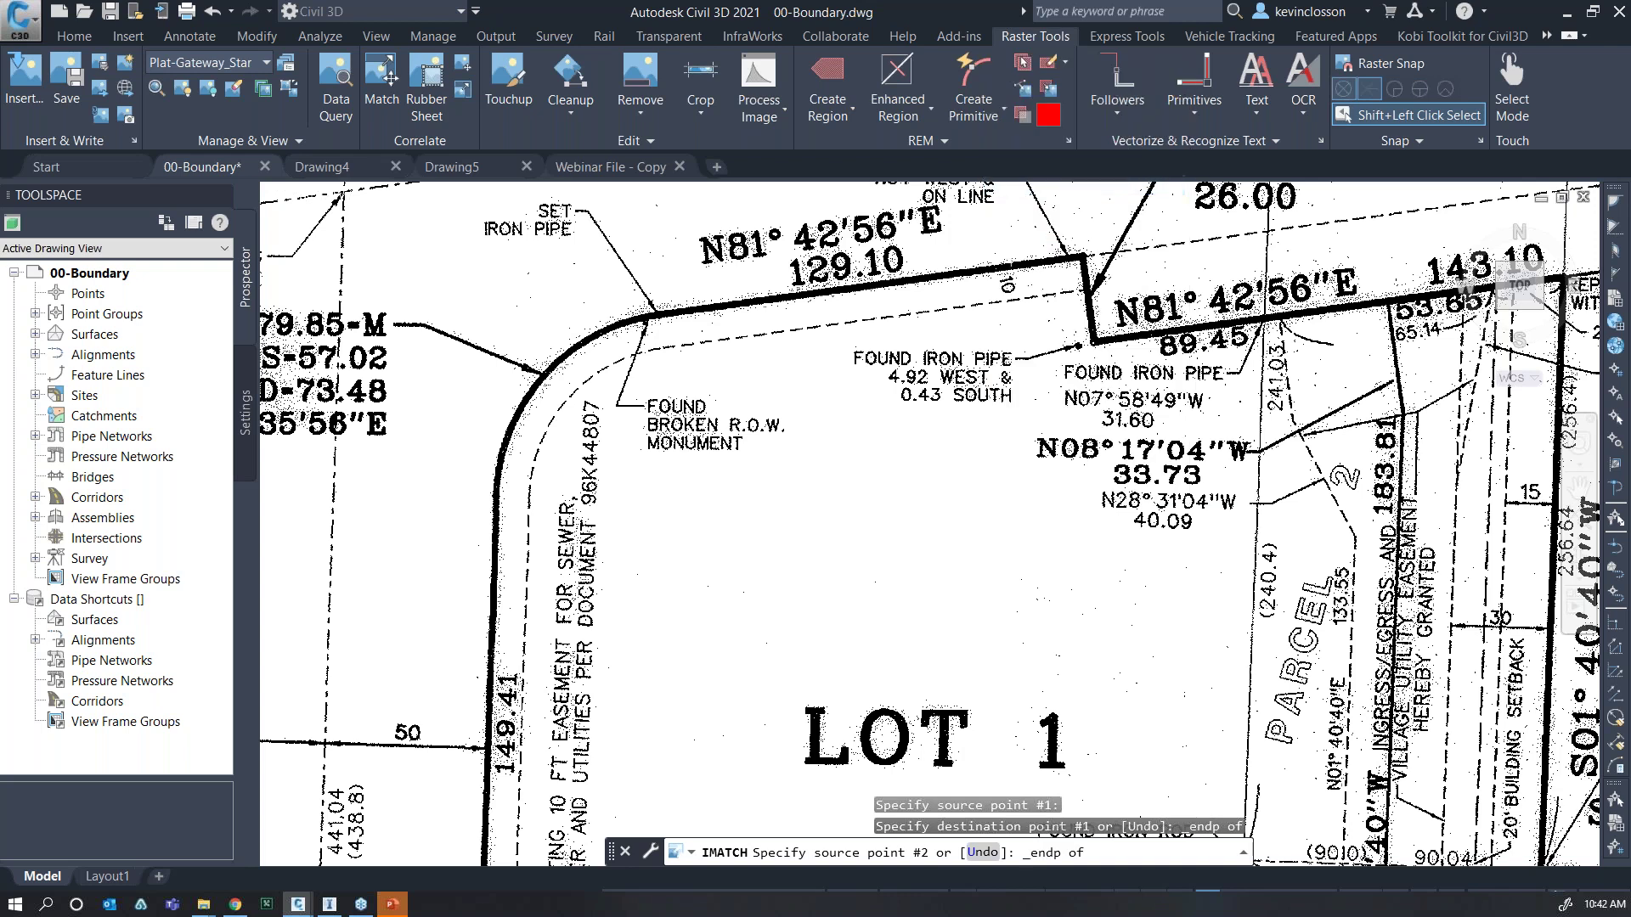
key(Escape)
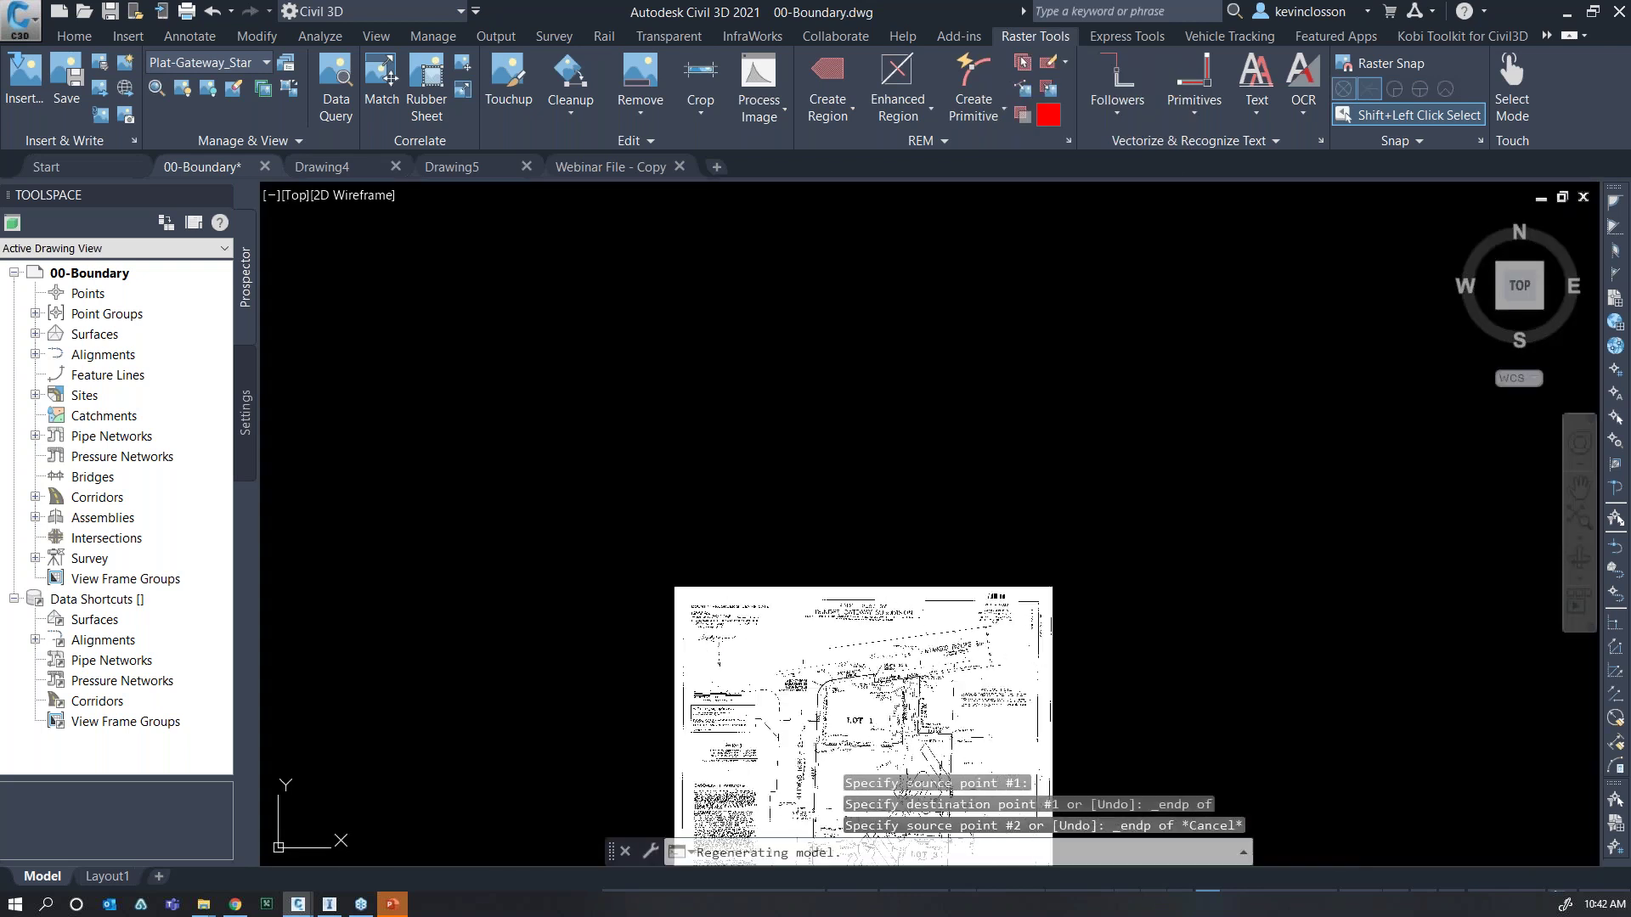
Start Match again and pair the plat's southwest corner of Lot 2 with the endpoint at the matching southwest corner in the lot linework.
scroll(769, 724, down, 3)
middle_drag(769, 724, 803, 546)
scroll(804, 545, up, 2)
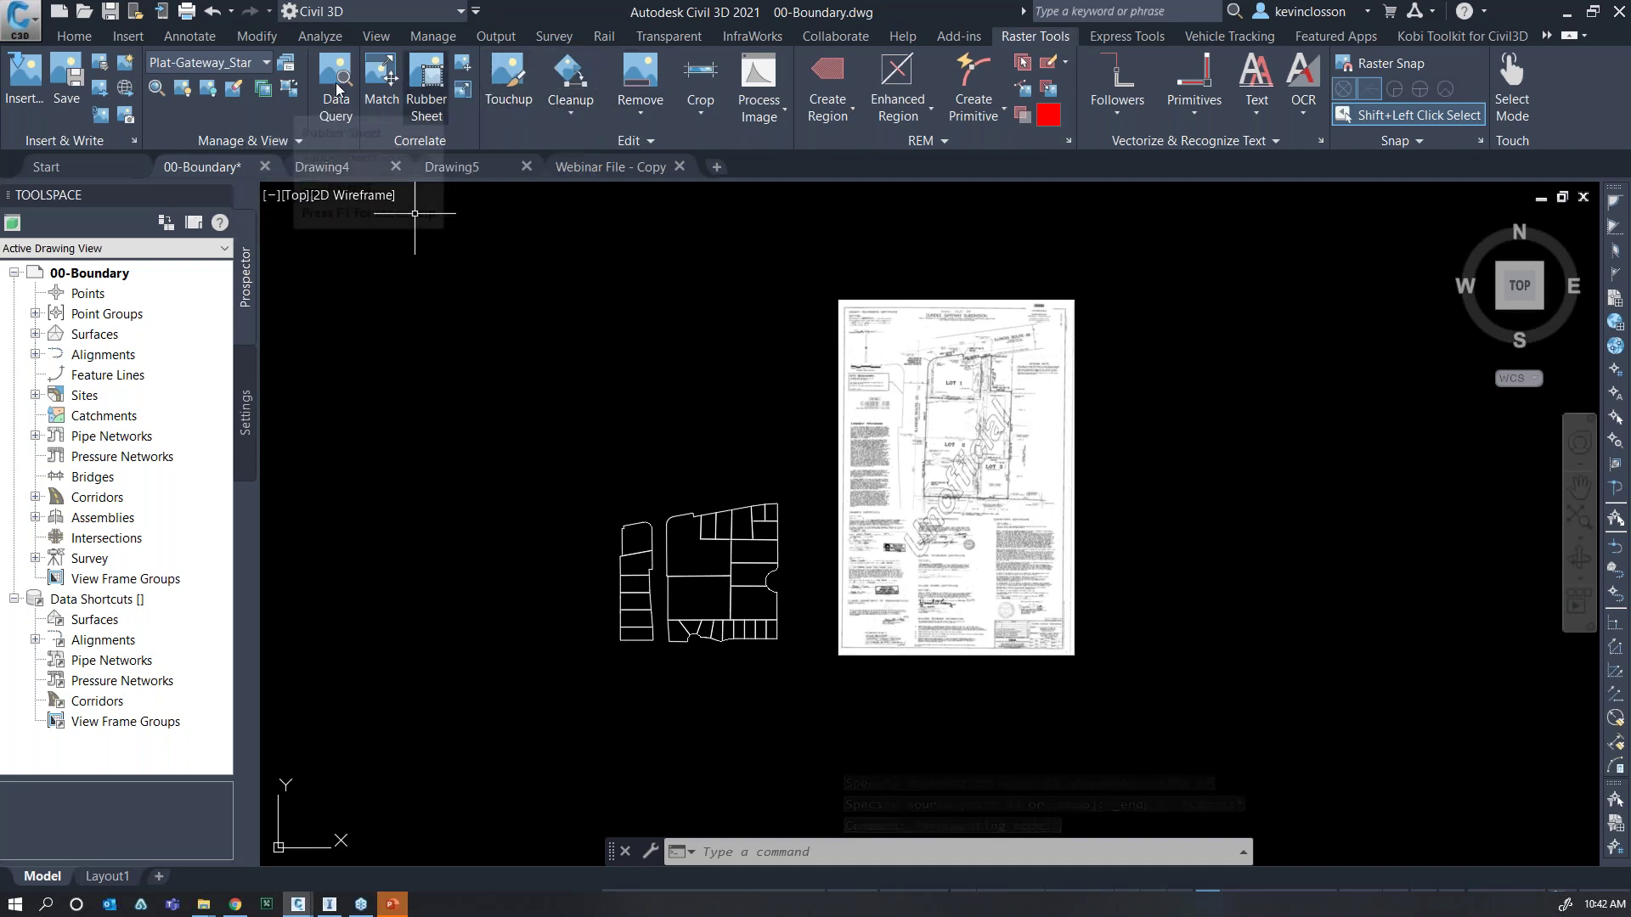
click(382, 80)
scroll(929, 443, up, 4)
scroll(906, 630, up, 5)
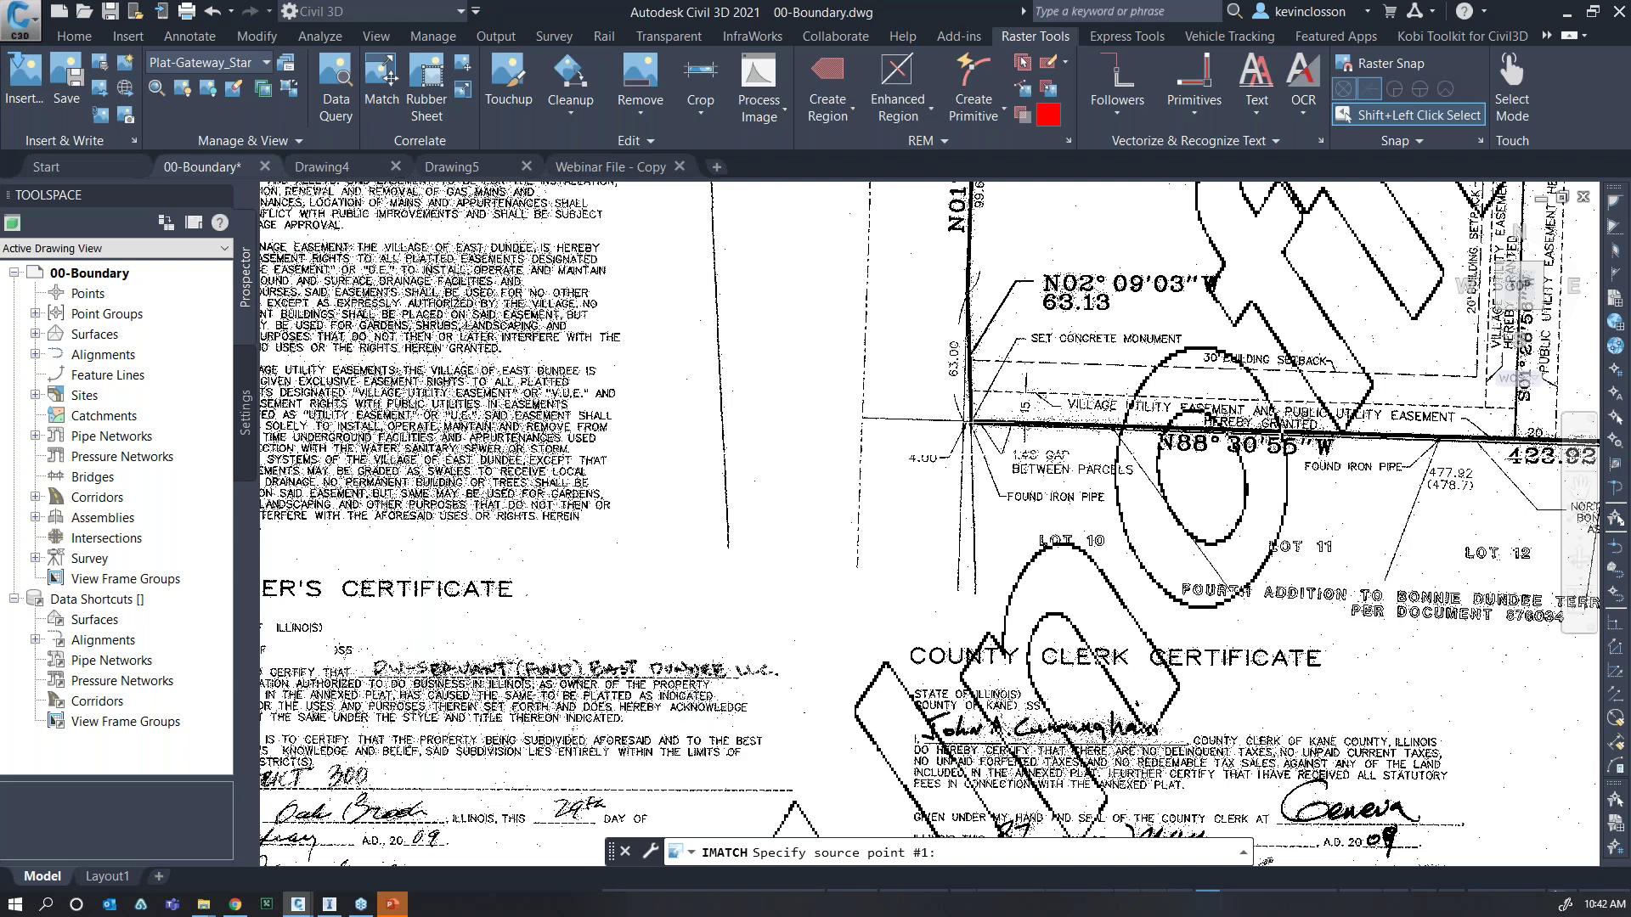
click(968, 422)
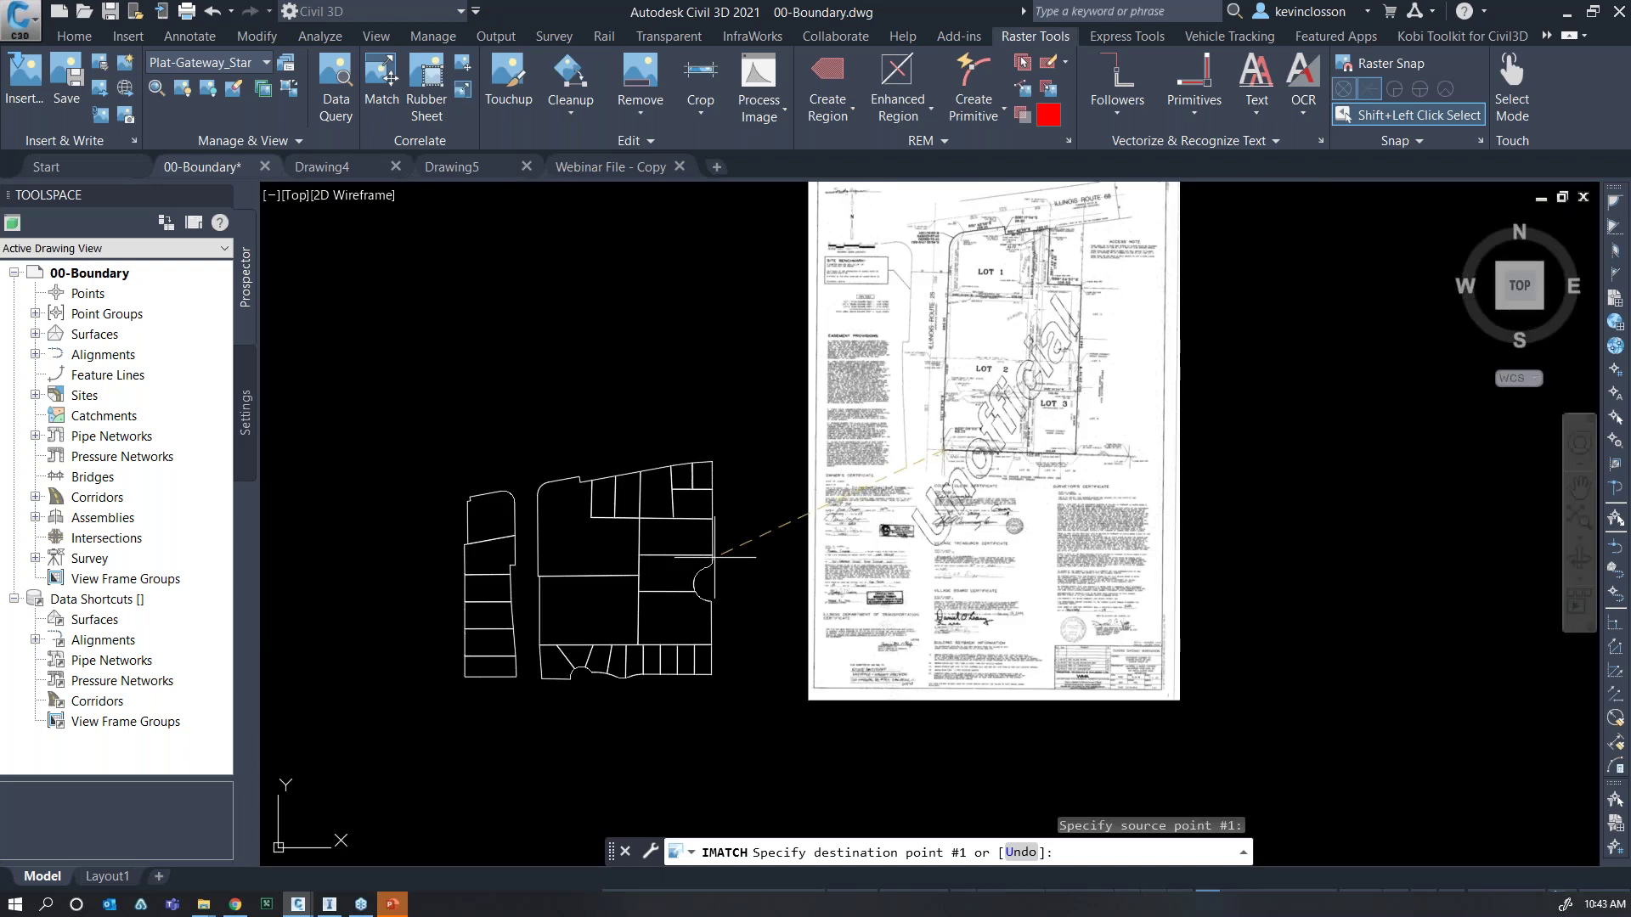
shift+right_click(731, 565)
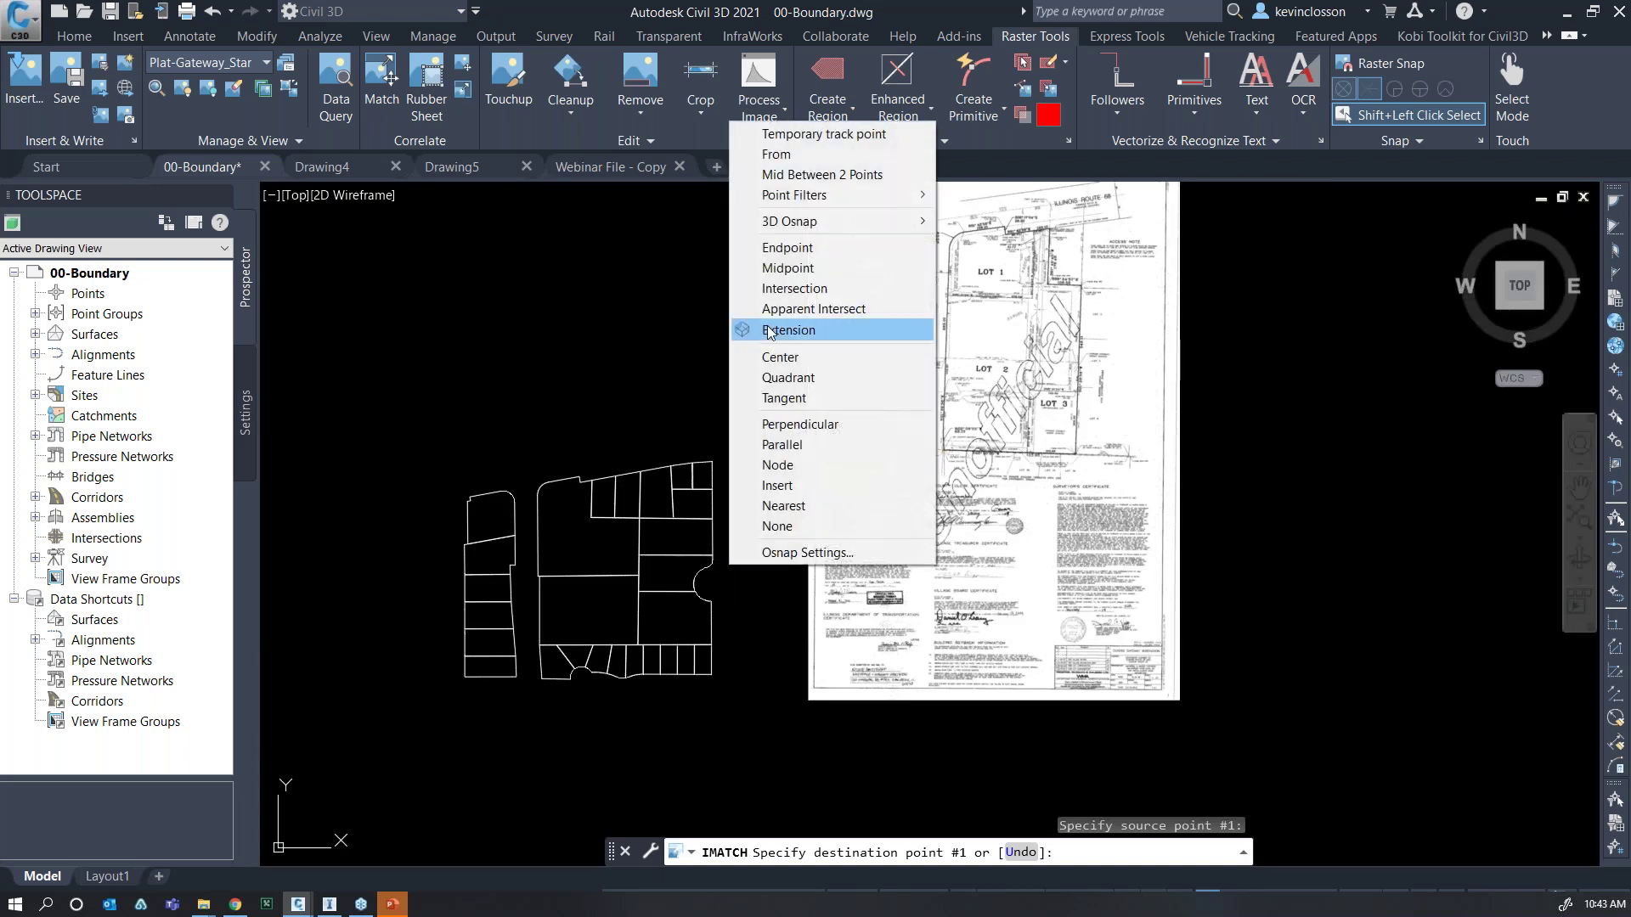
click(787, 247)
click(540, 643)
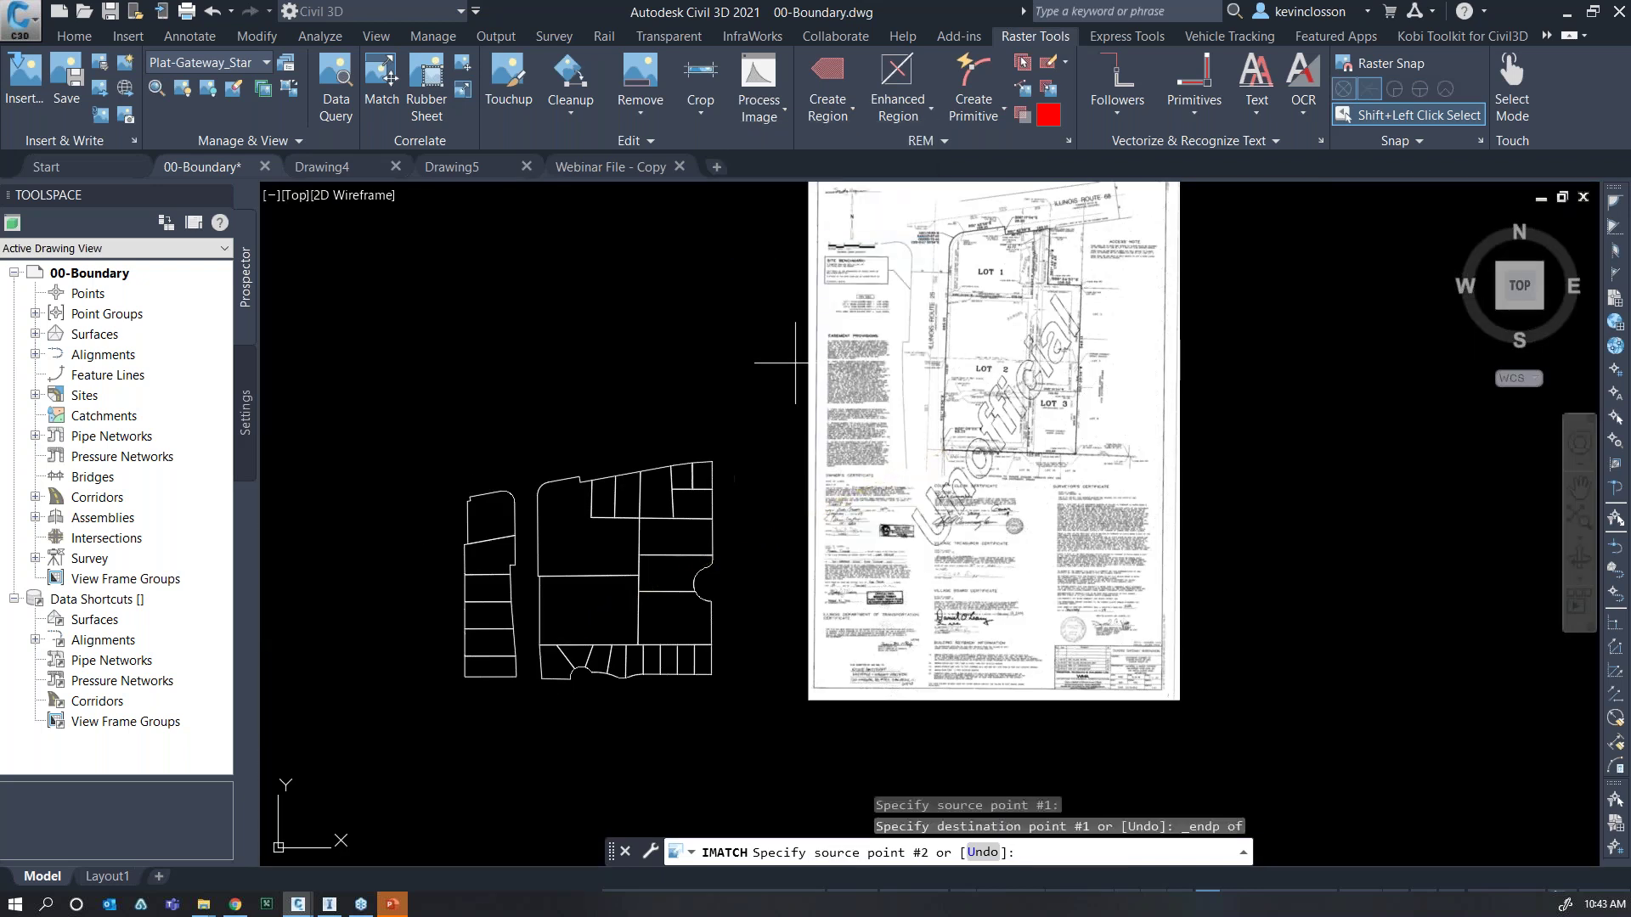
Complete the match by pairing the plat's boundary jog north of Lot 1 with the corresponding endpoint in the lot linework.
scroll(940, 317, up, 6)
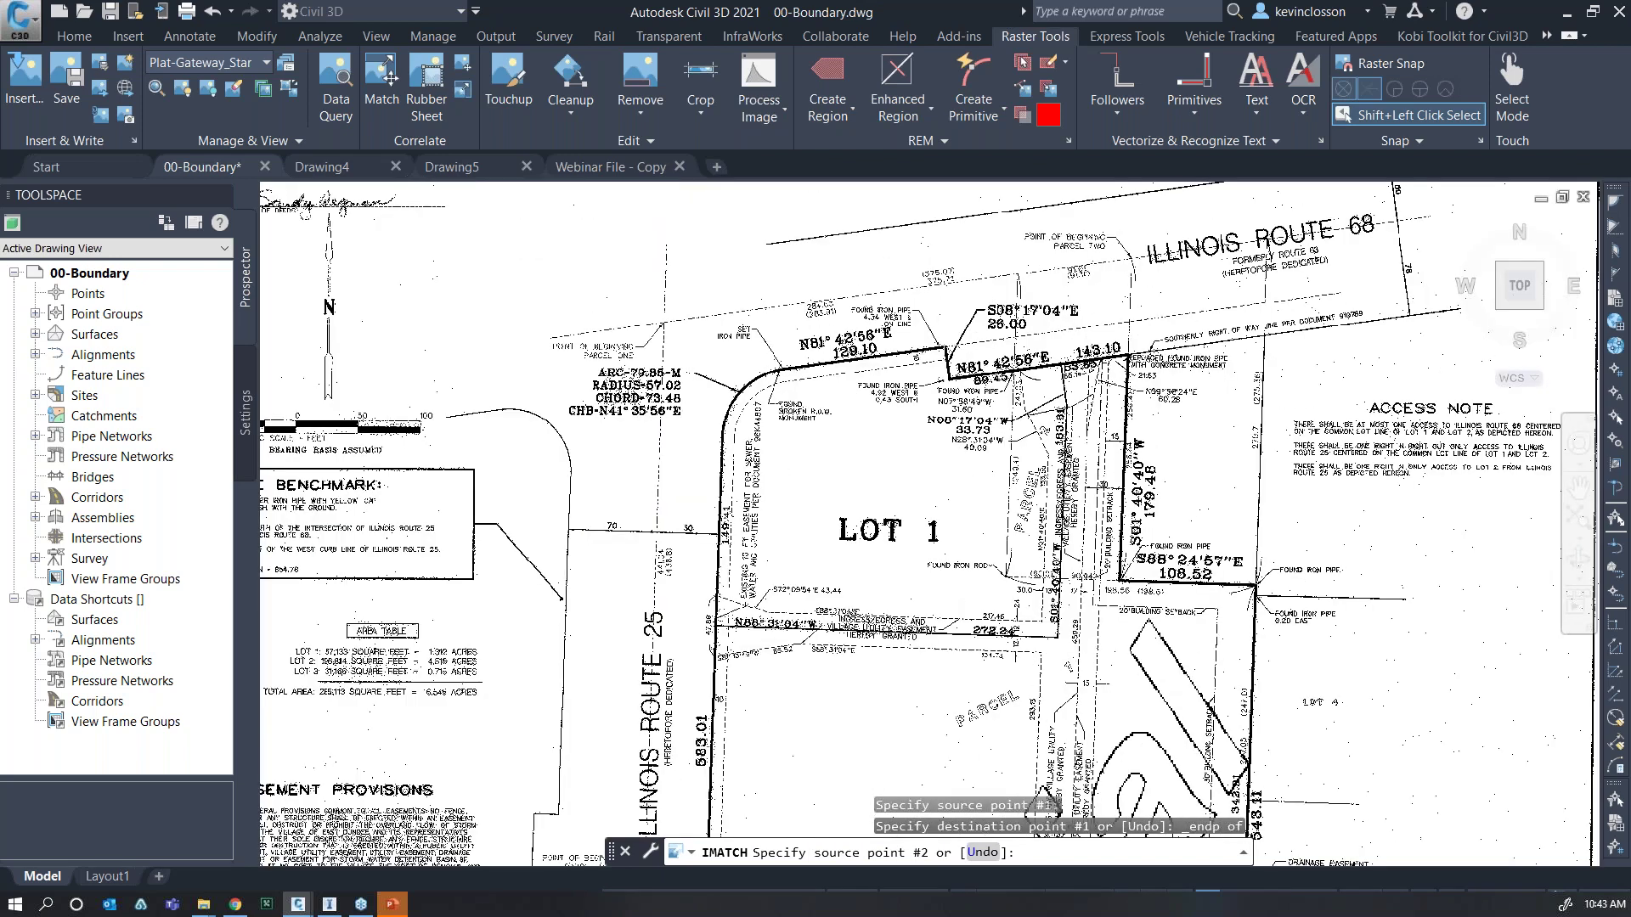
click(947, 348)
scroll(947, 349, down, 6)
shift+right_click(599, 419)
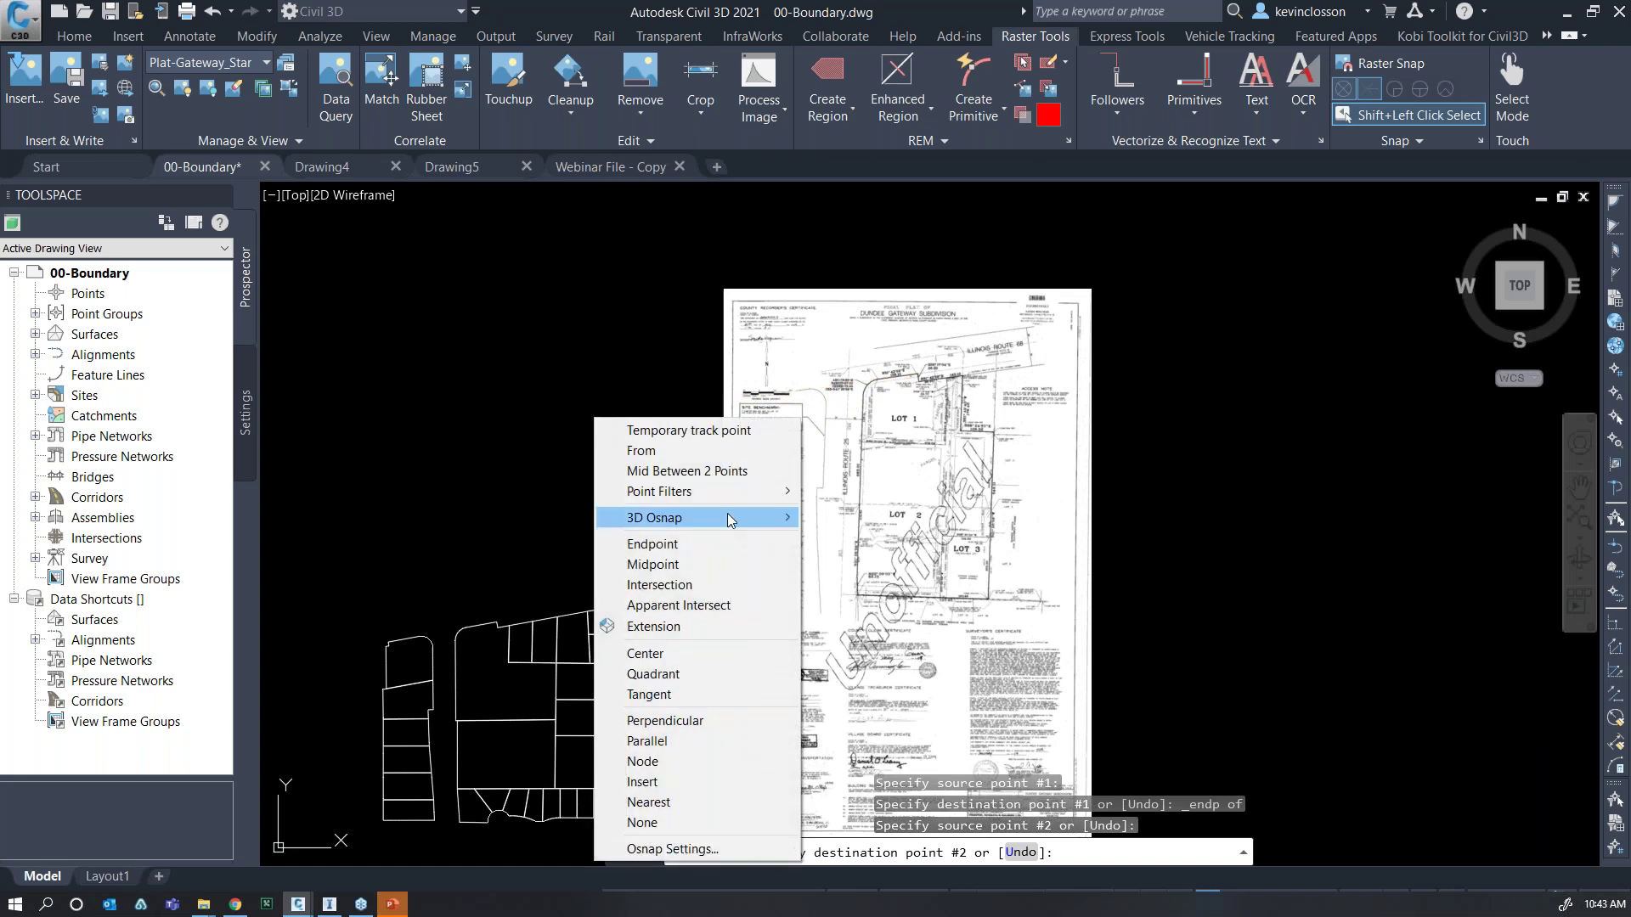
click(671, 539)
click(457, 633)
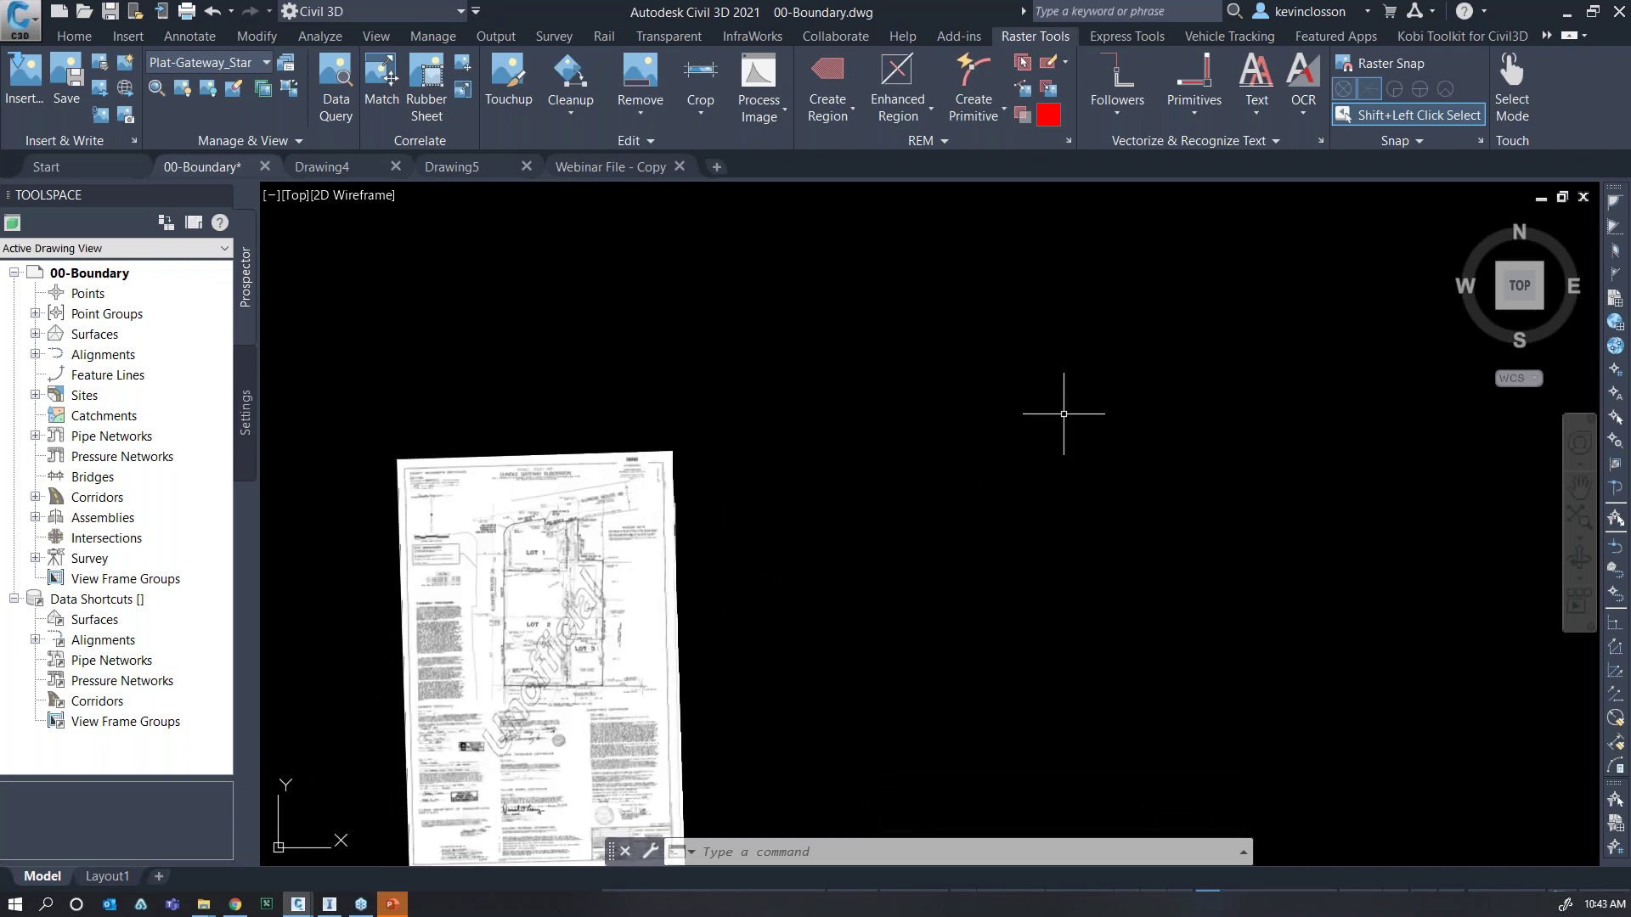
Select all similar parcel lines, set the Survey_Parcels layer colour to blue (5), and clear the selection.
scroll(688, 501, up, 5)
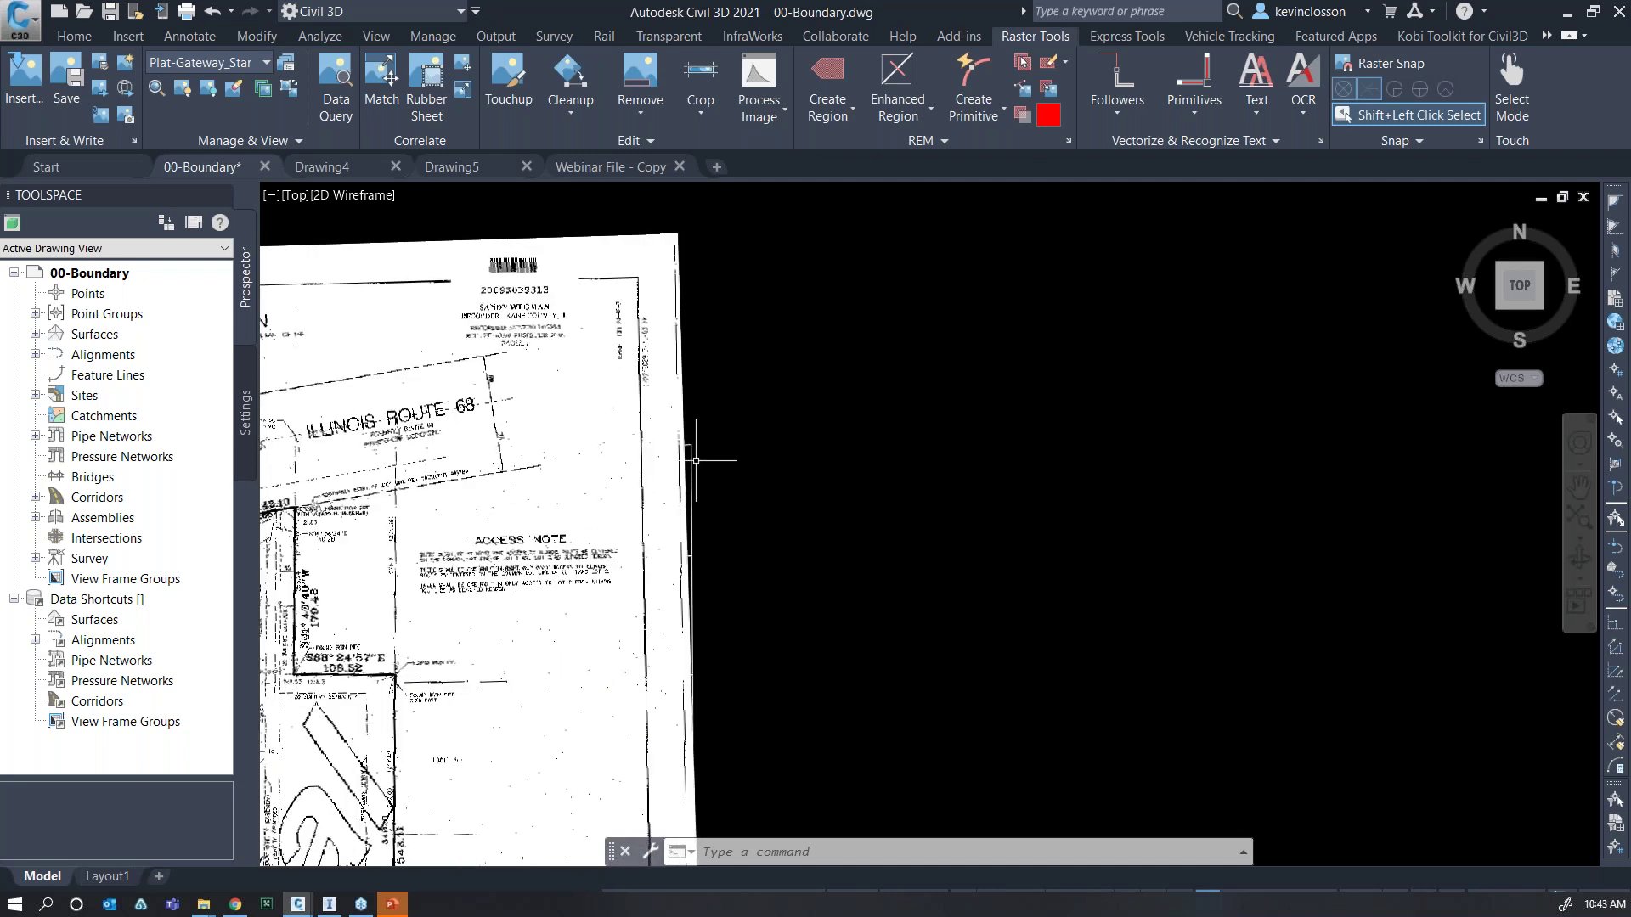
click(690, 458)
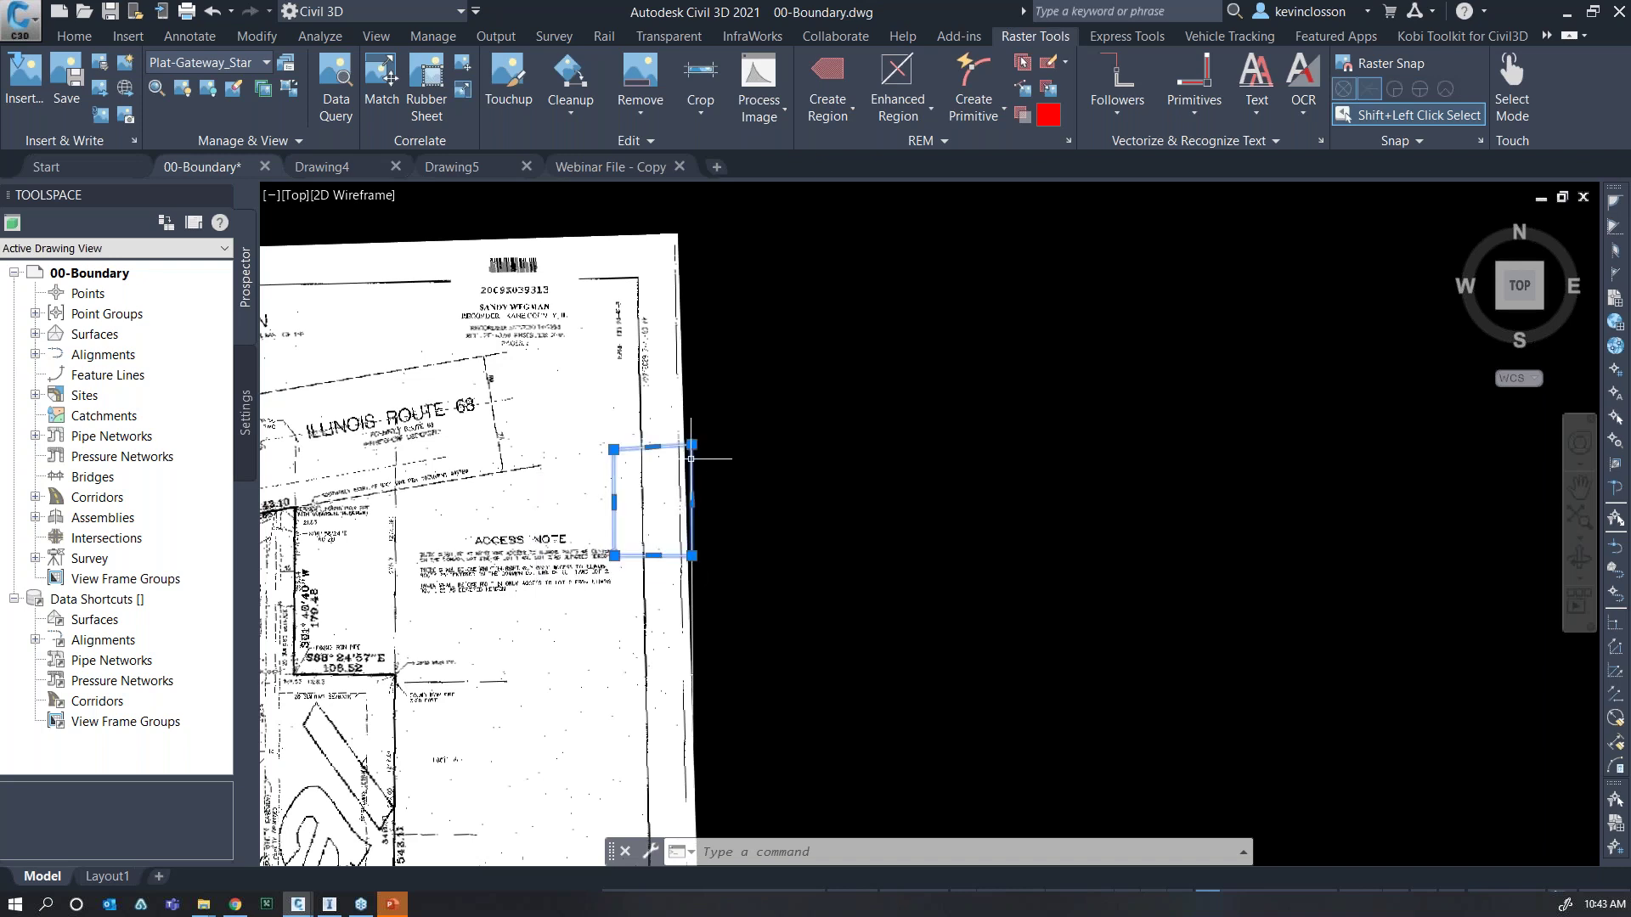
right_click(800, 521)
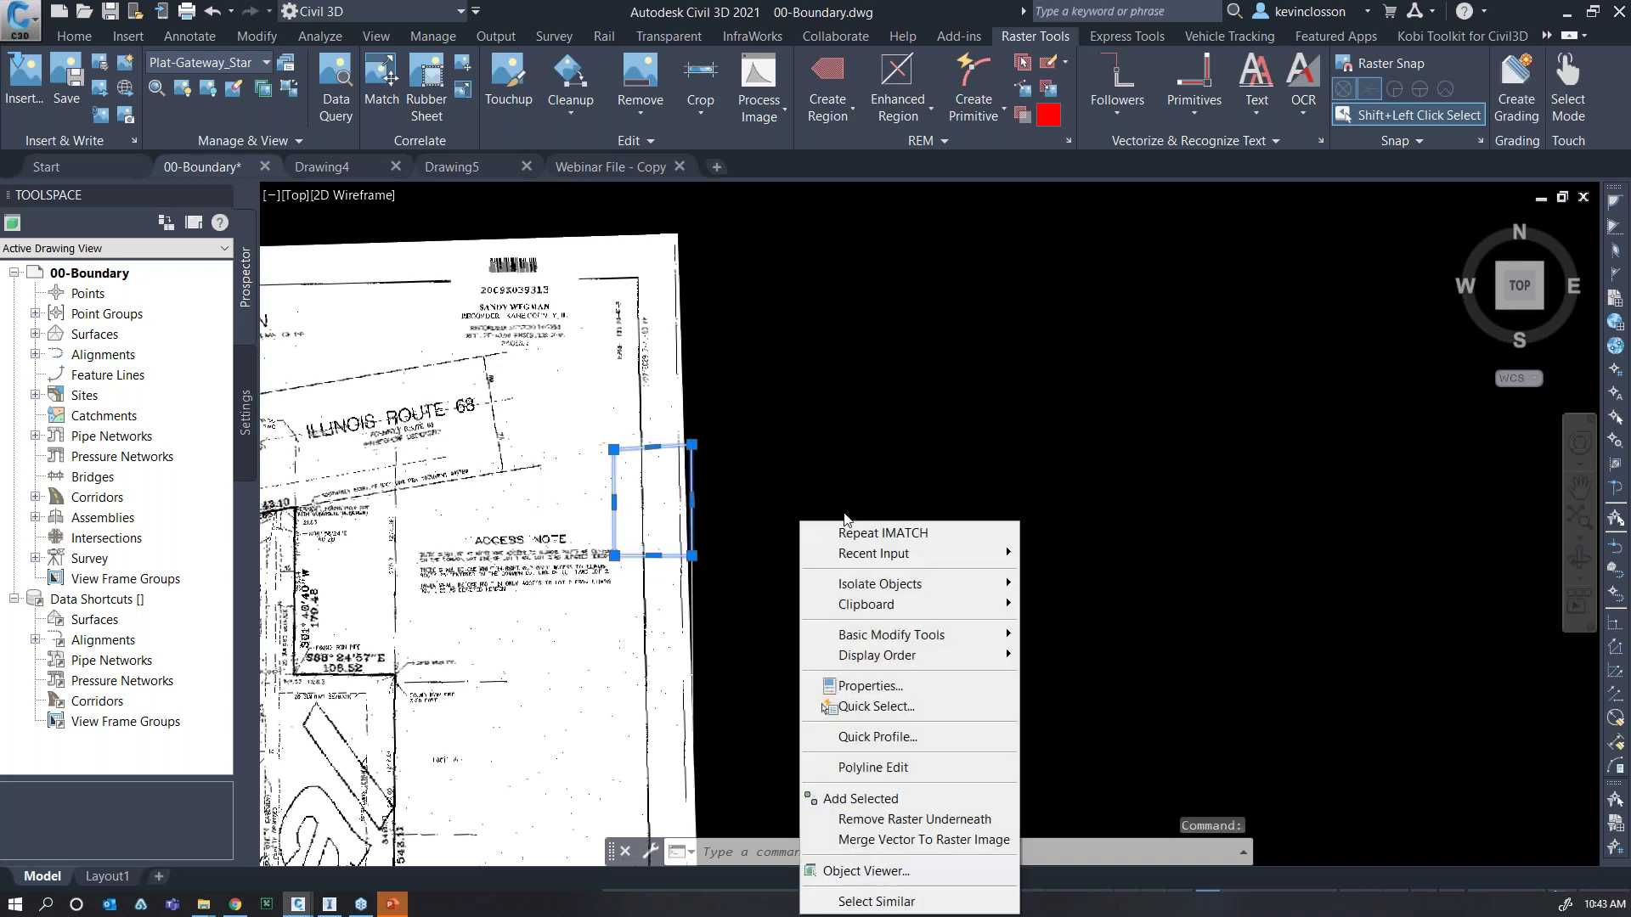
mouse_move(818, 659)
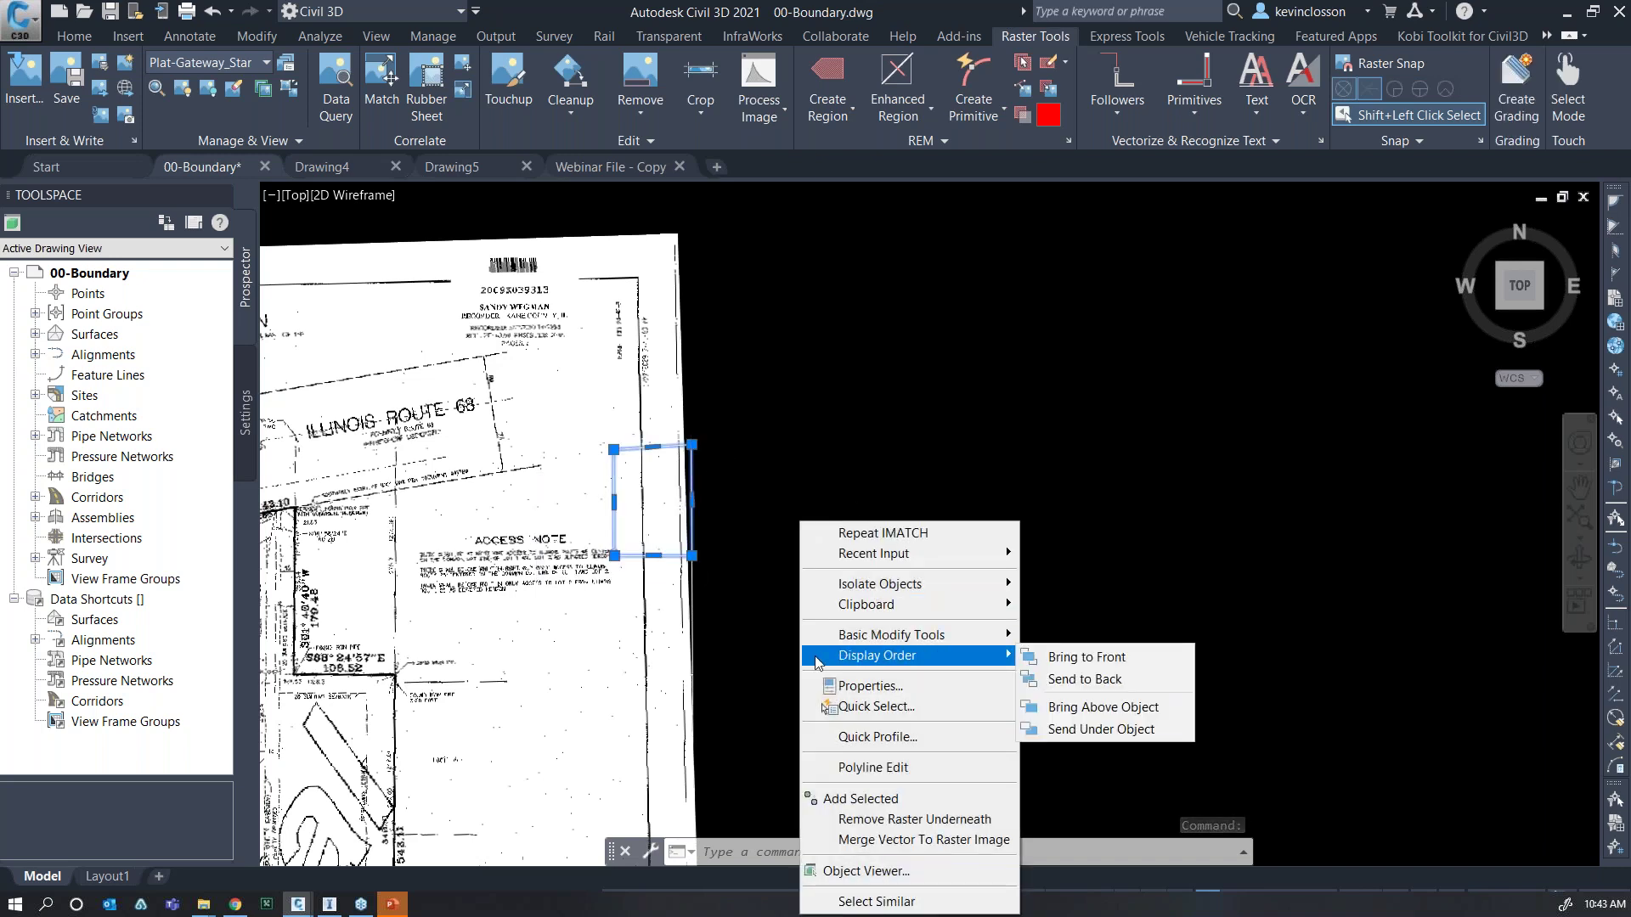
click(875, 901)
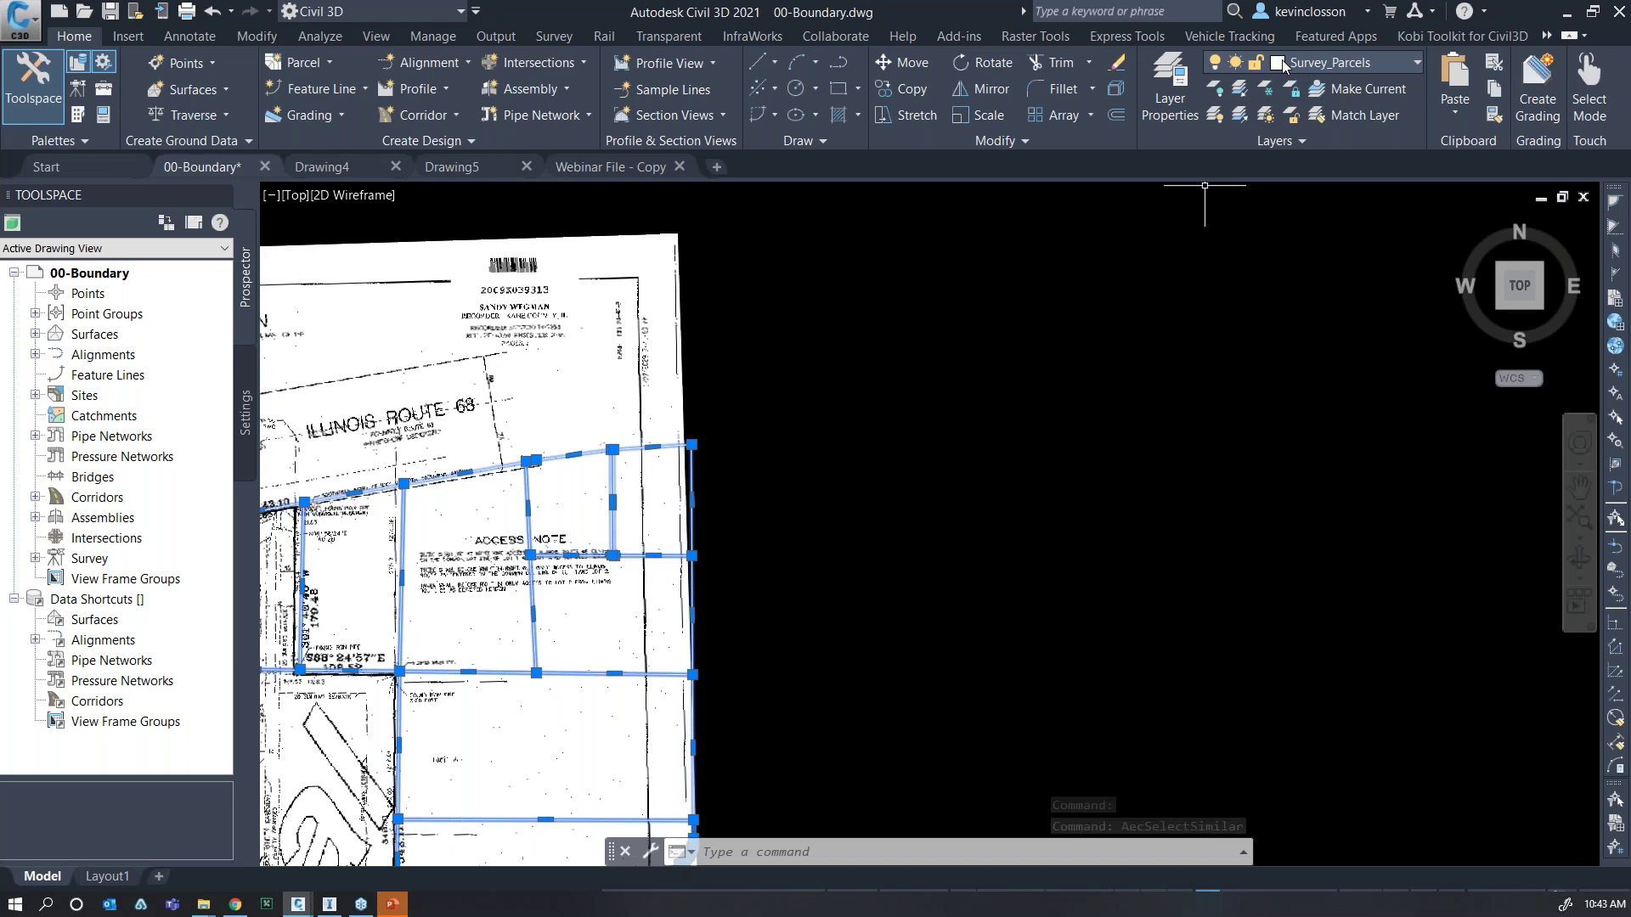
click(1304, 62)
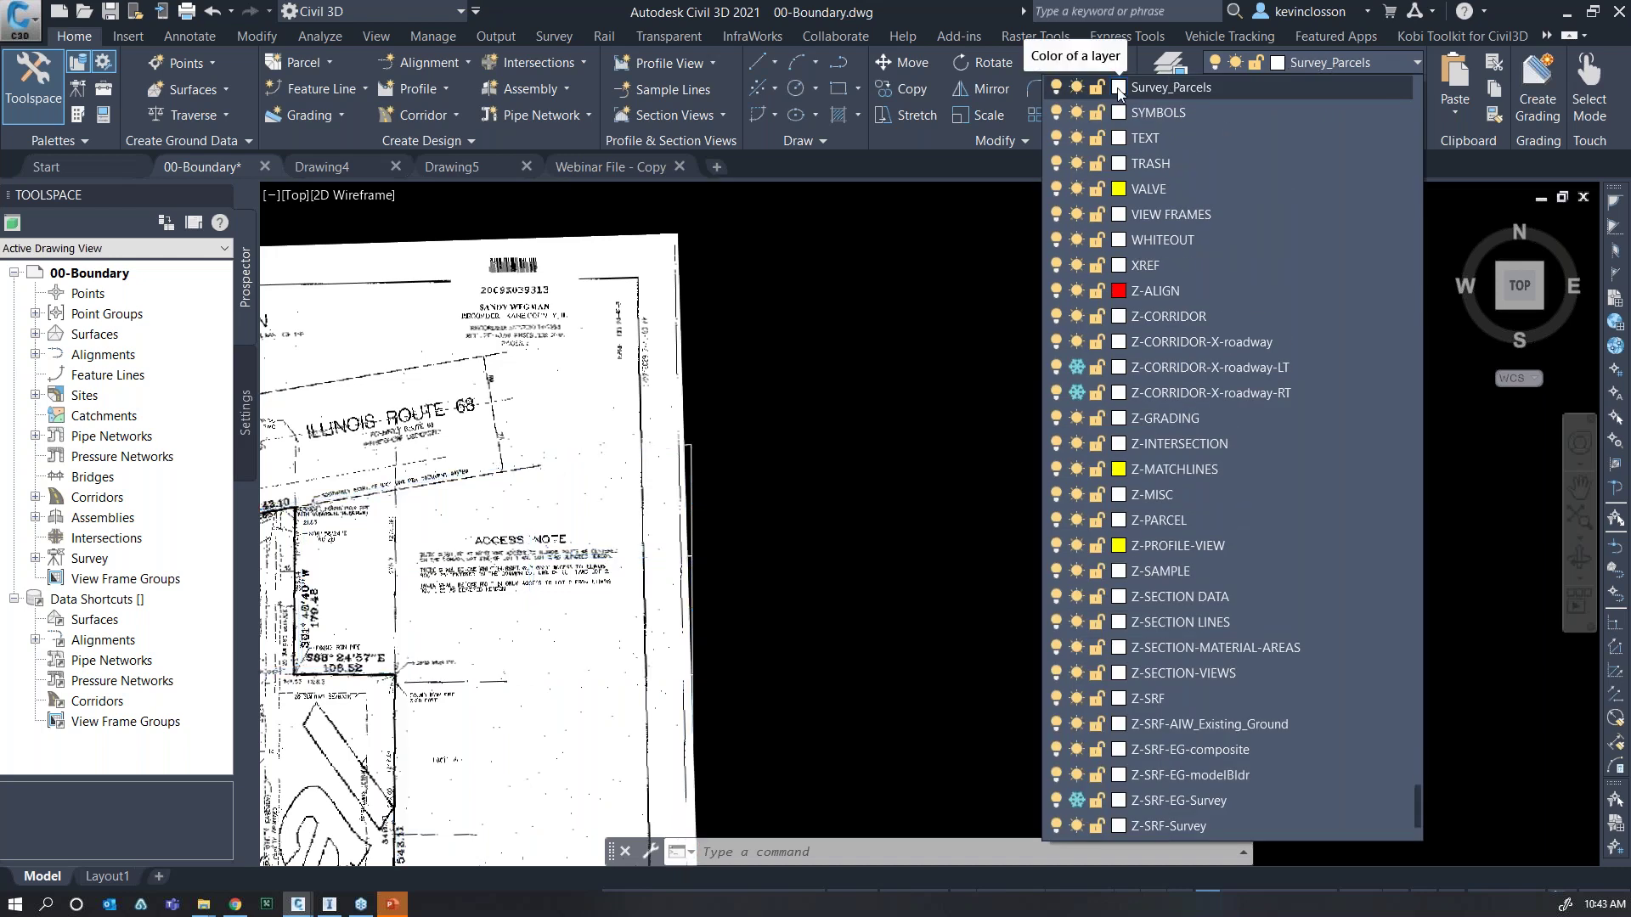
click(1119, 88)
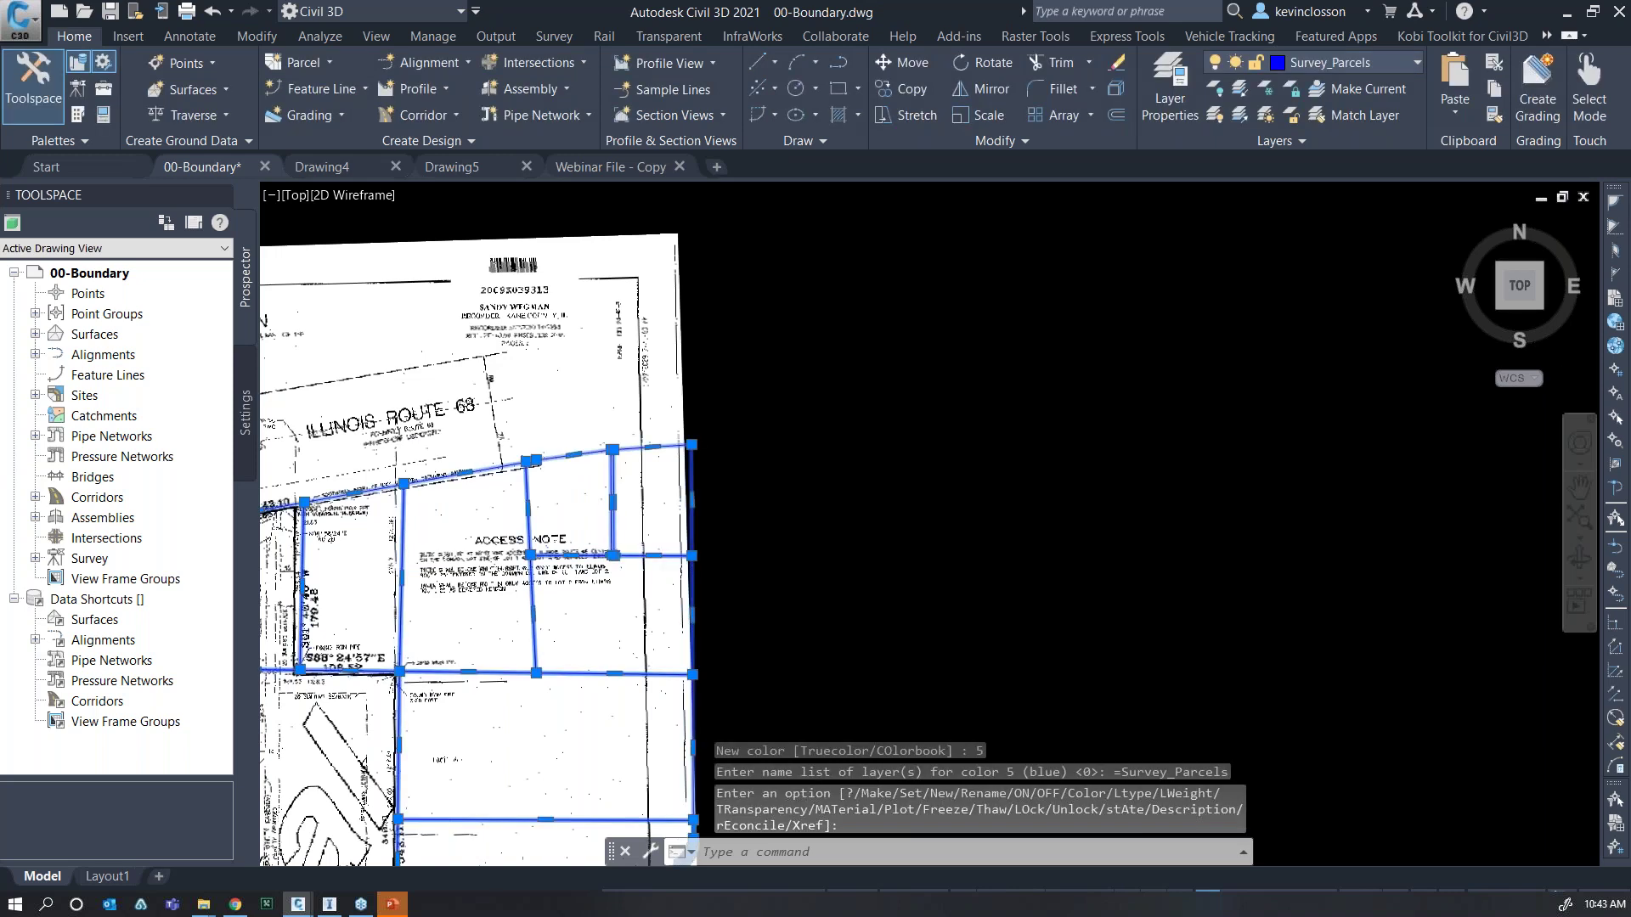
key(Escape)
key(Escape)
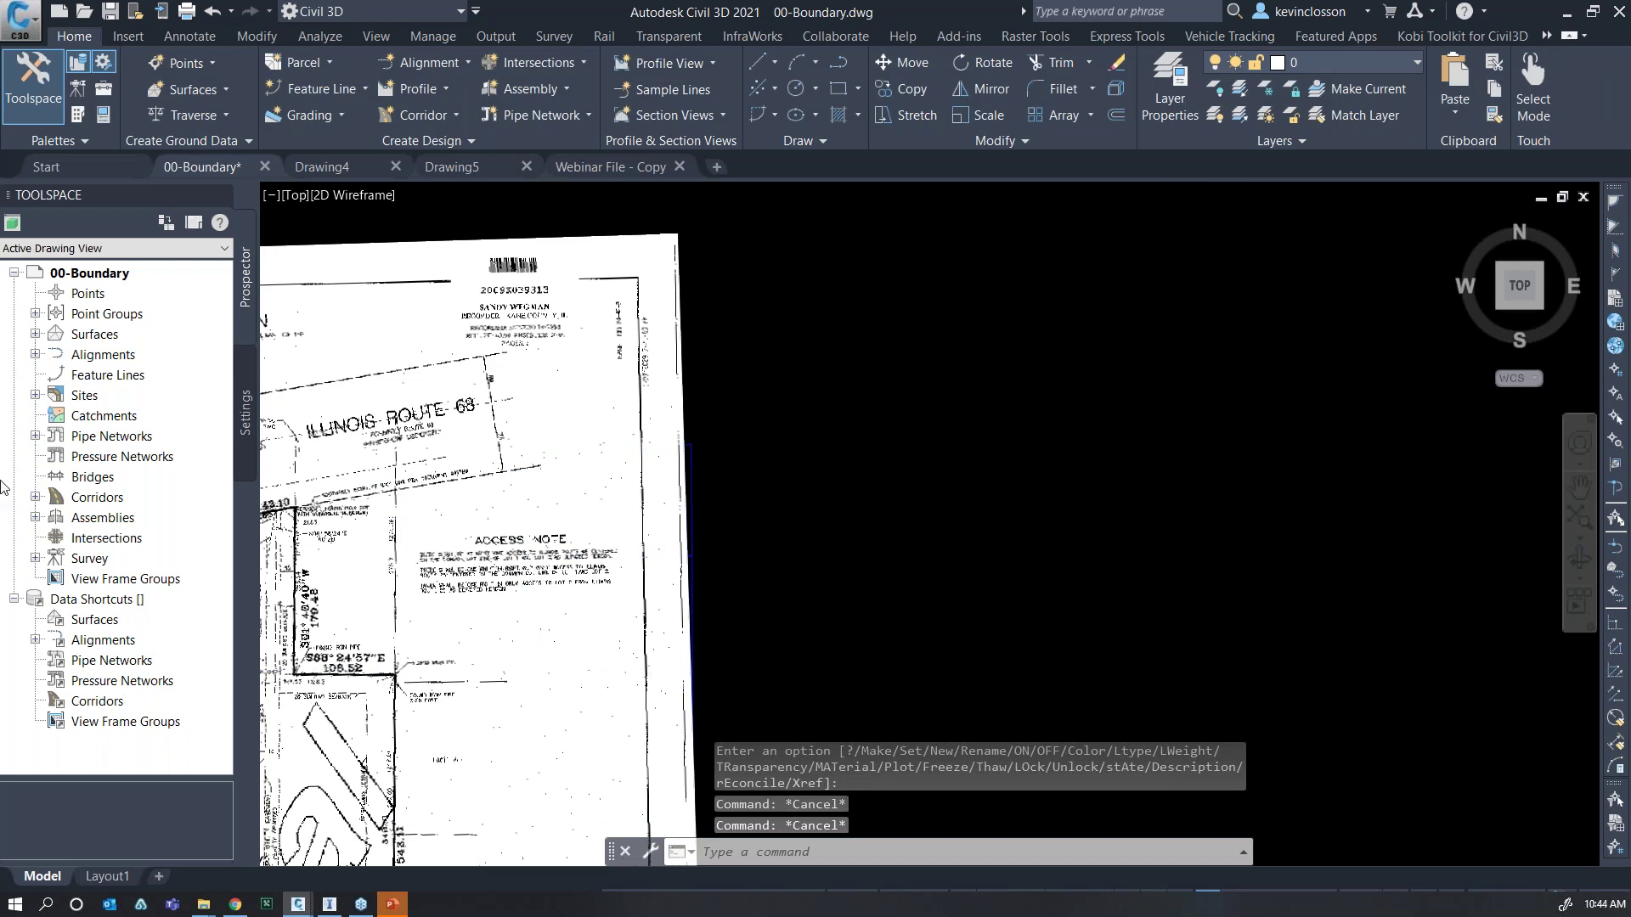
Send the plat image to the back of the display order and check its fit against the parcel lines around Lots 1 to 3.
middle_drag(695, 399, 803, 373)
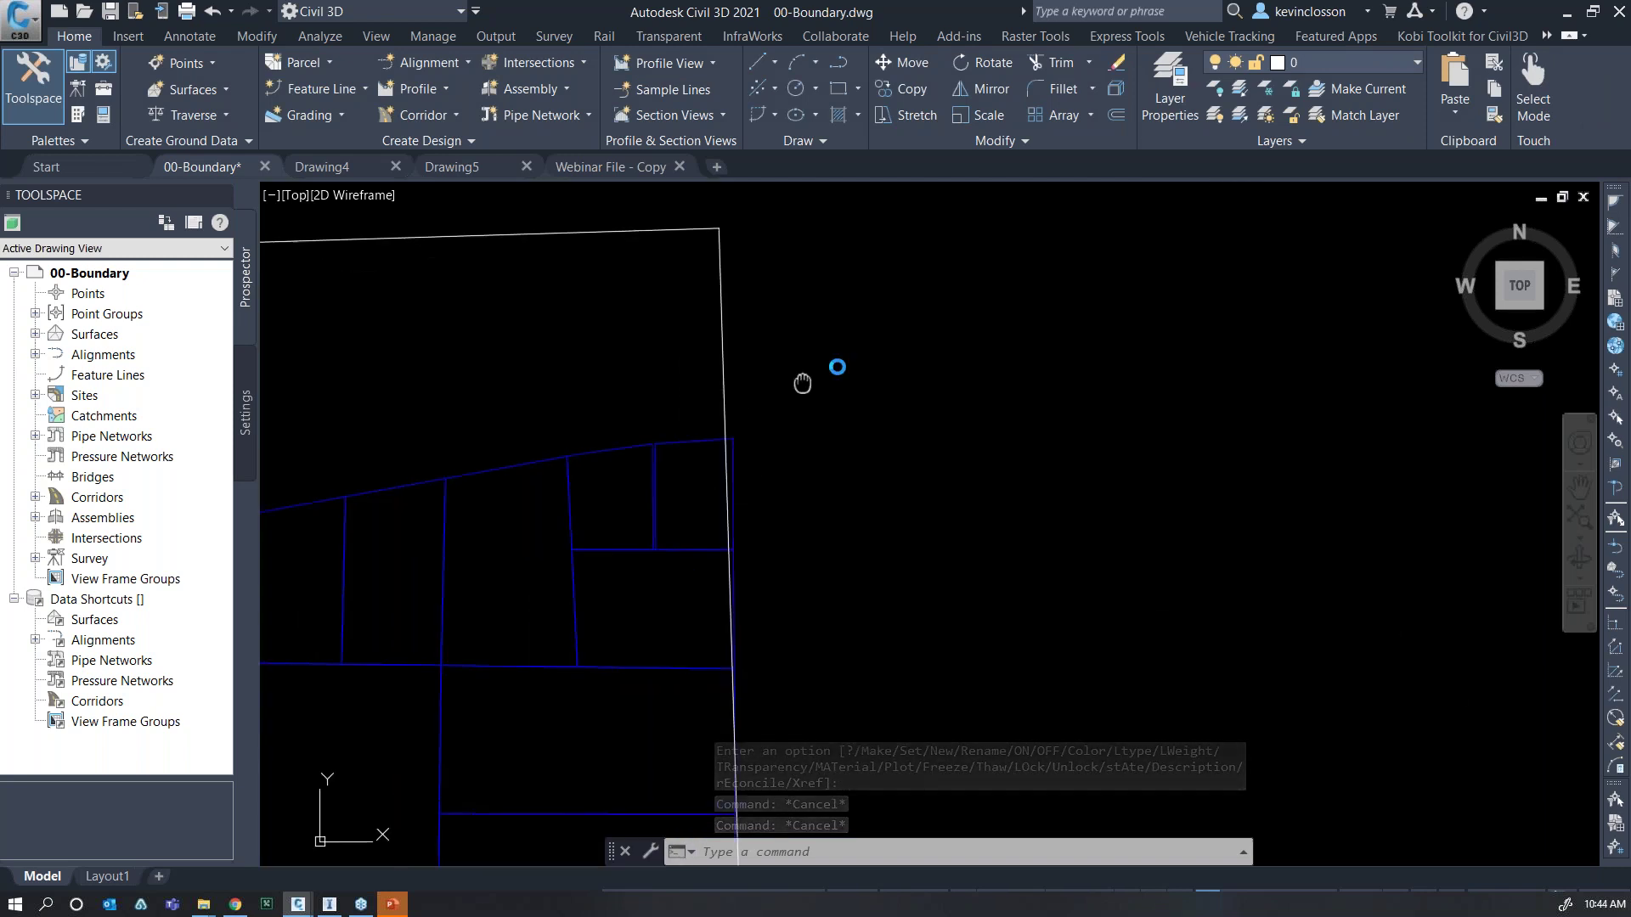
click(811, 361)
click(775, 340)
right_click(920, 342)
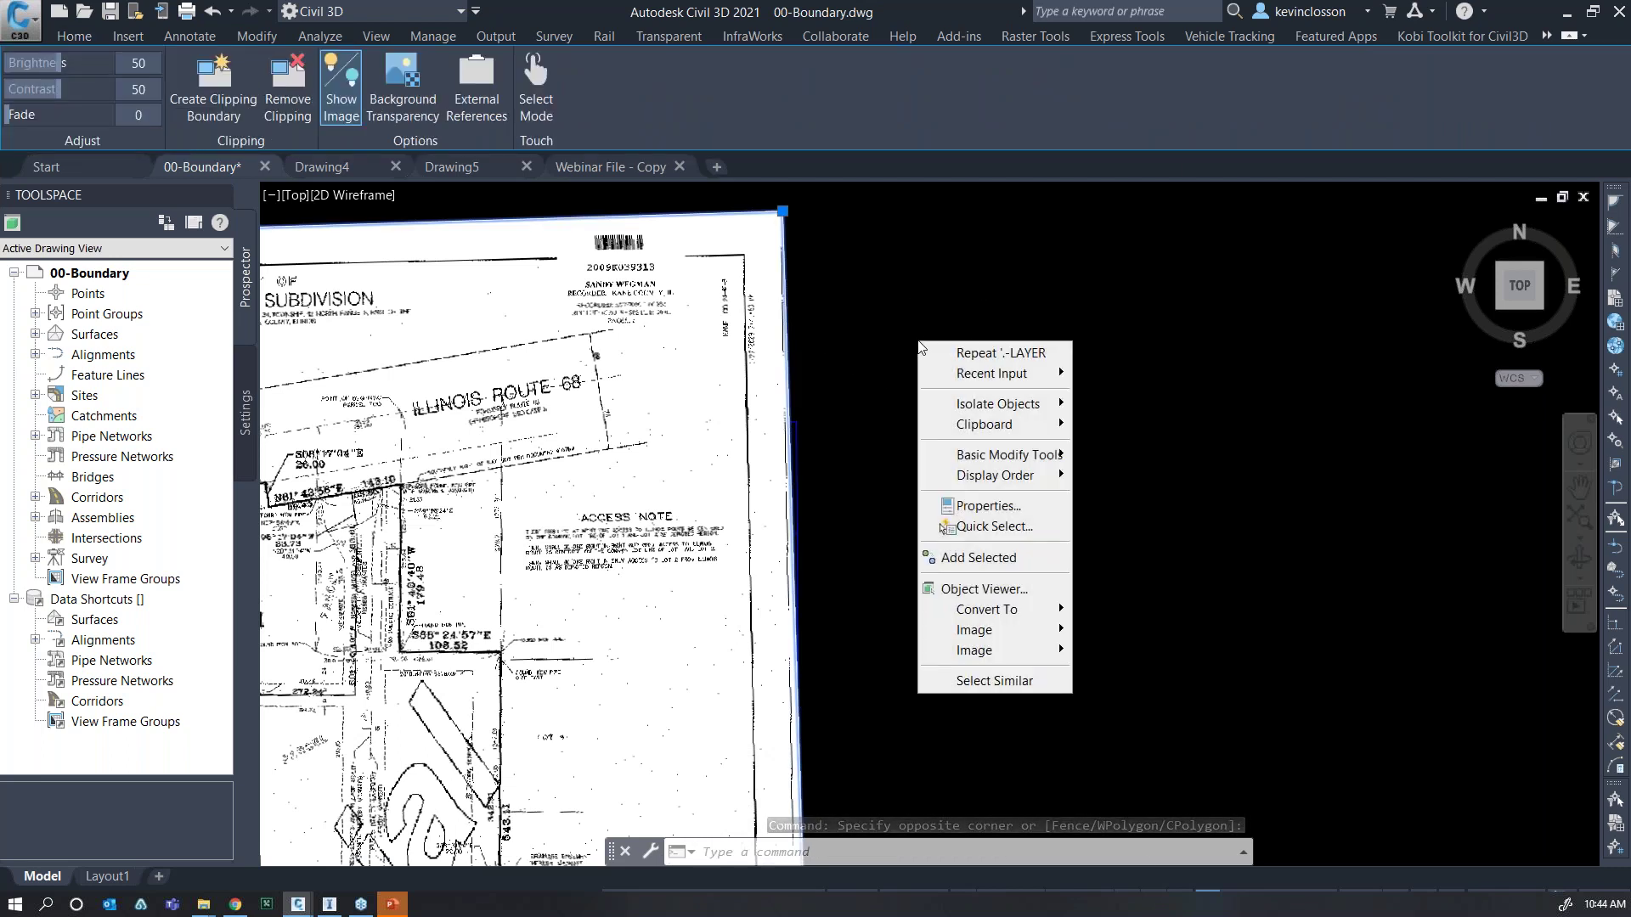
mouse_move(966, 384)
mouse_move(1035, 481)
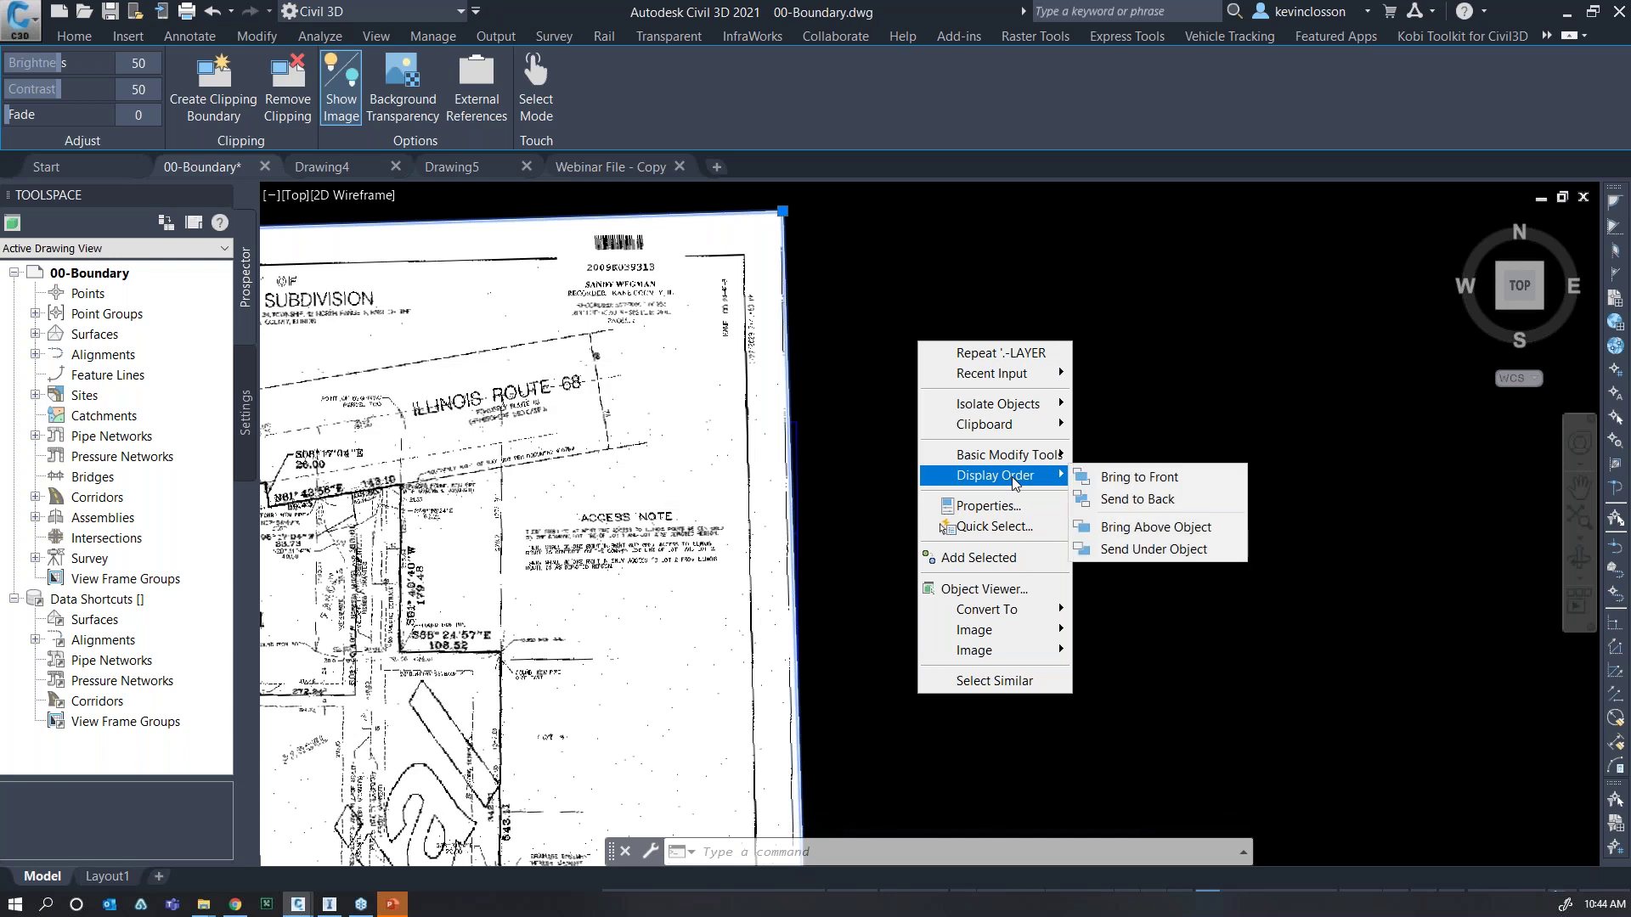
click(1127, 500)
middle_drag(991, 528, 1195, 367)
middle_drag(1154, 574, 1256, 393)
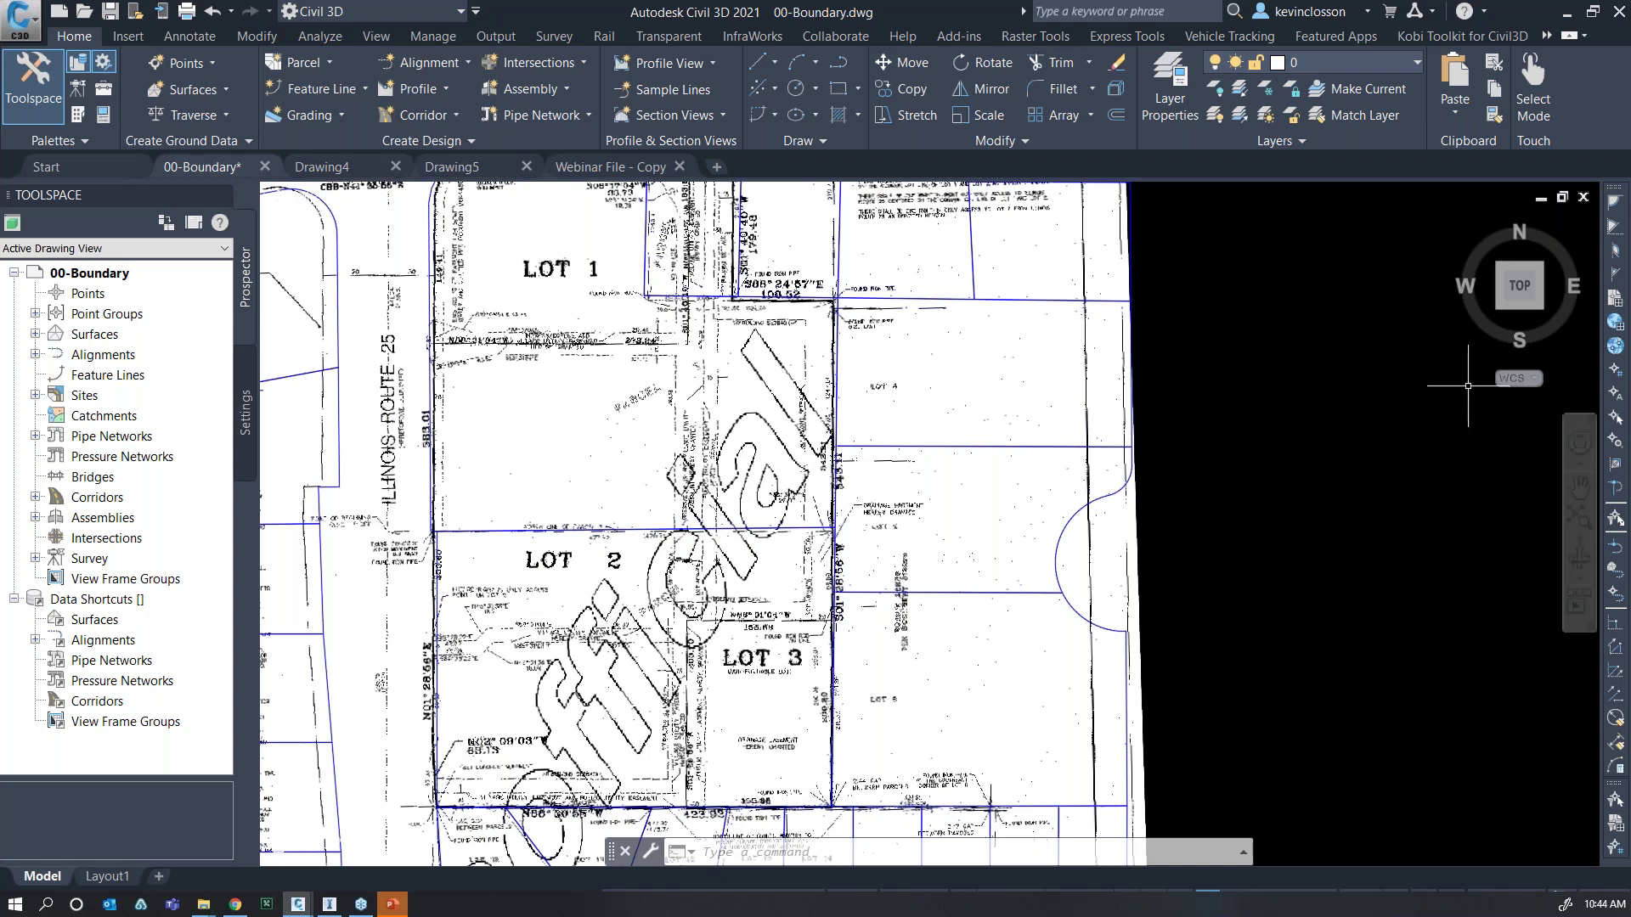
middle_drag(1314, 408, 1269, 452)
scroll(1269, 451, down, 2)
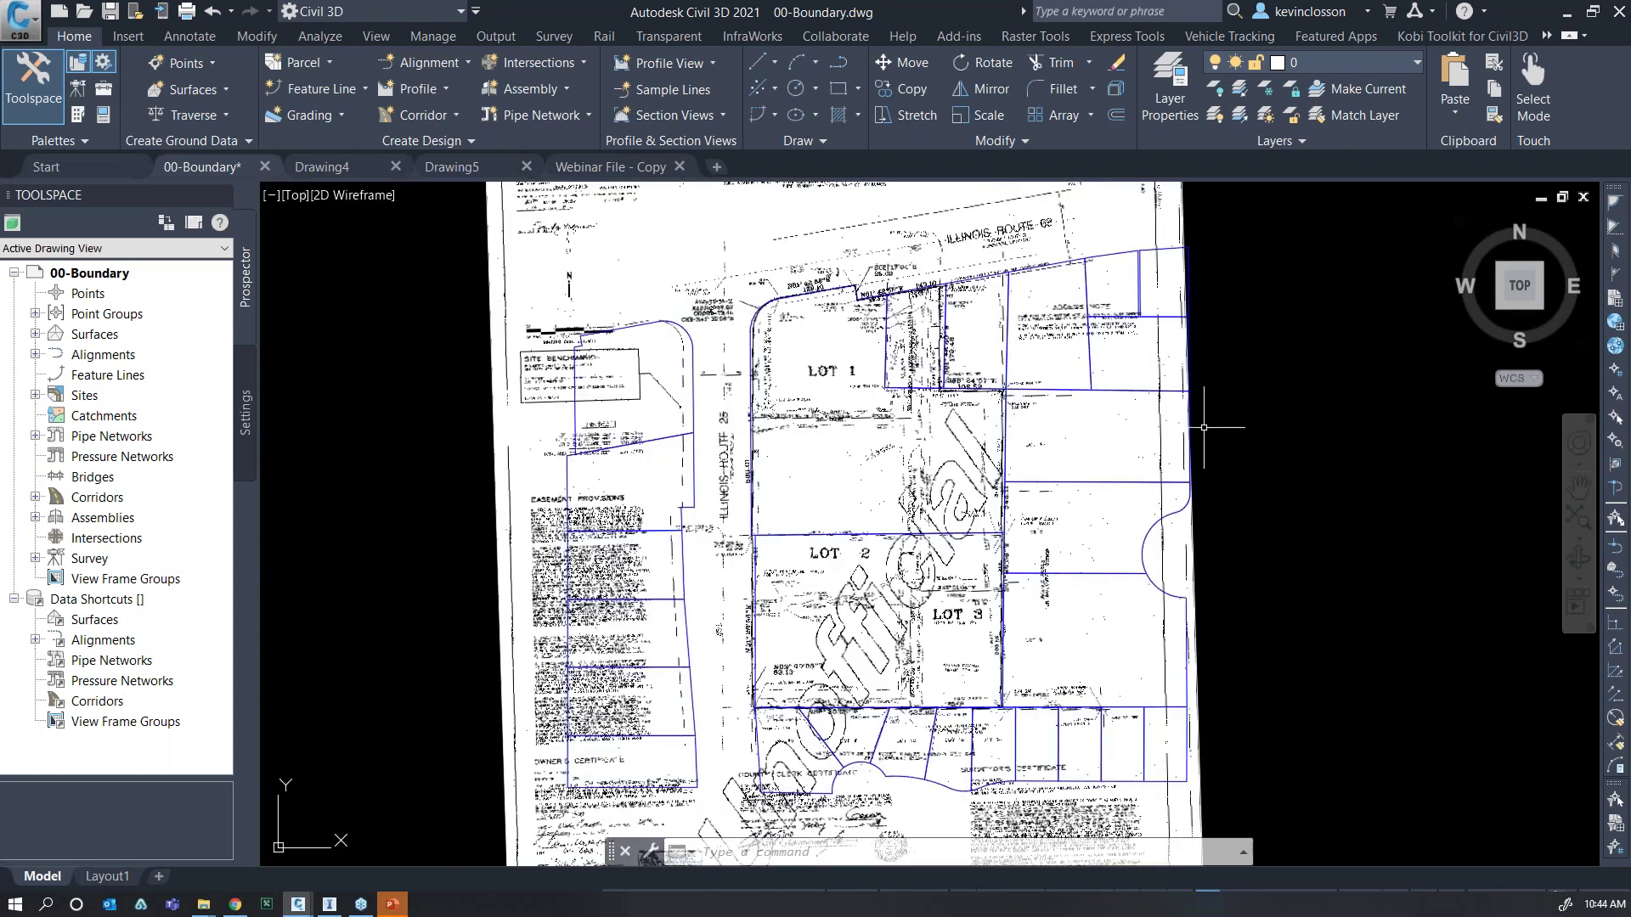
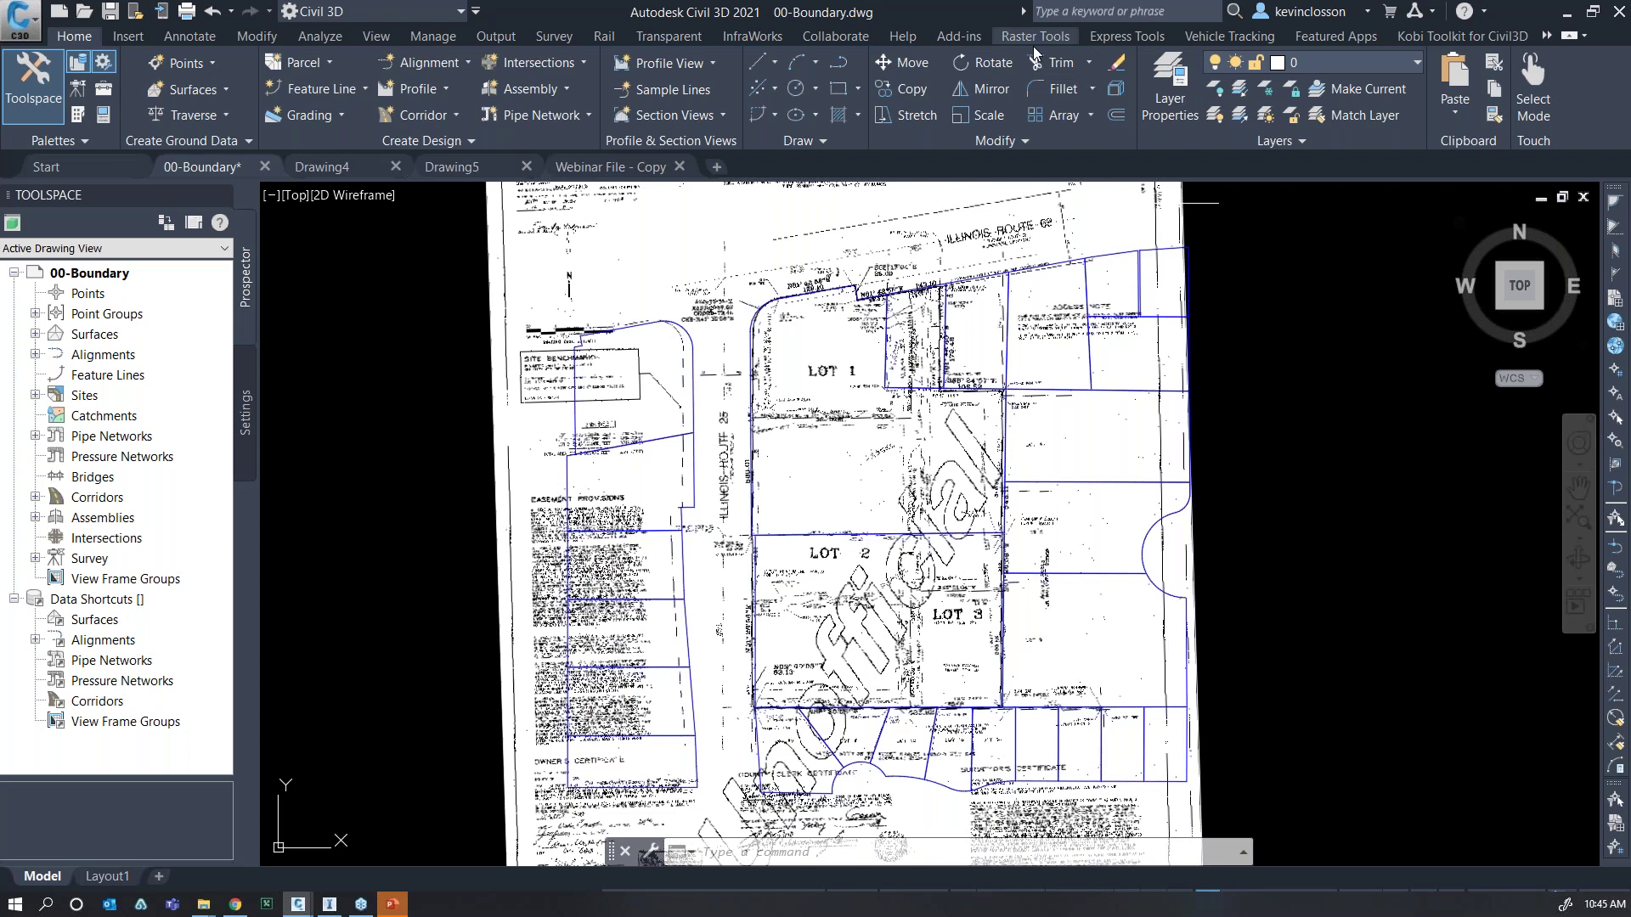
Change the plat image's color depth to Bitonal.
click(1033, 39)
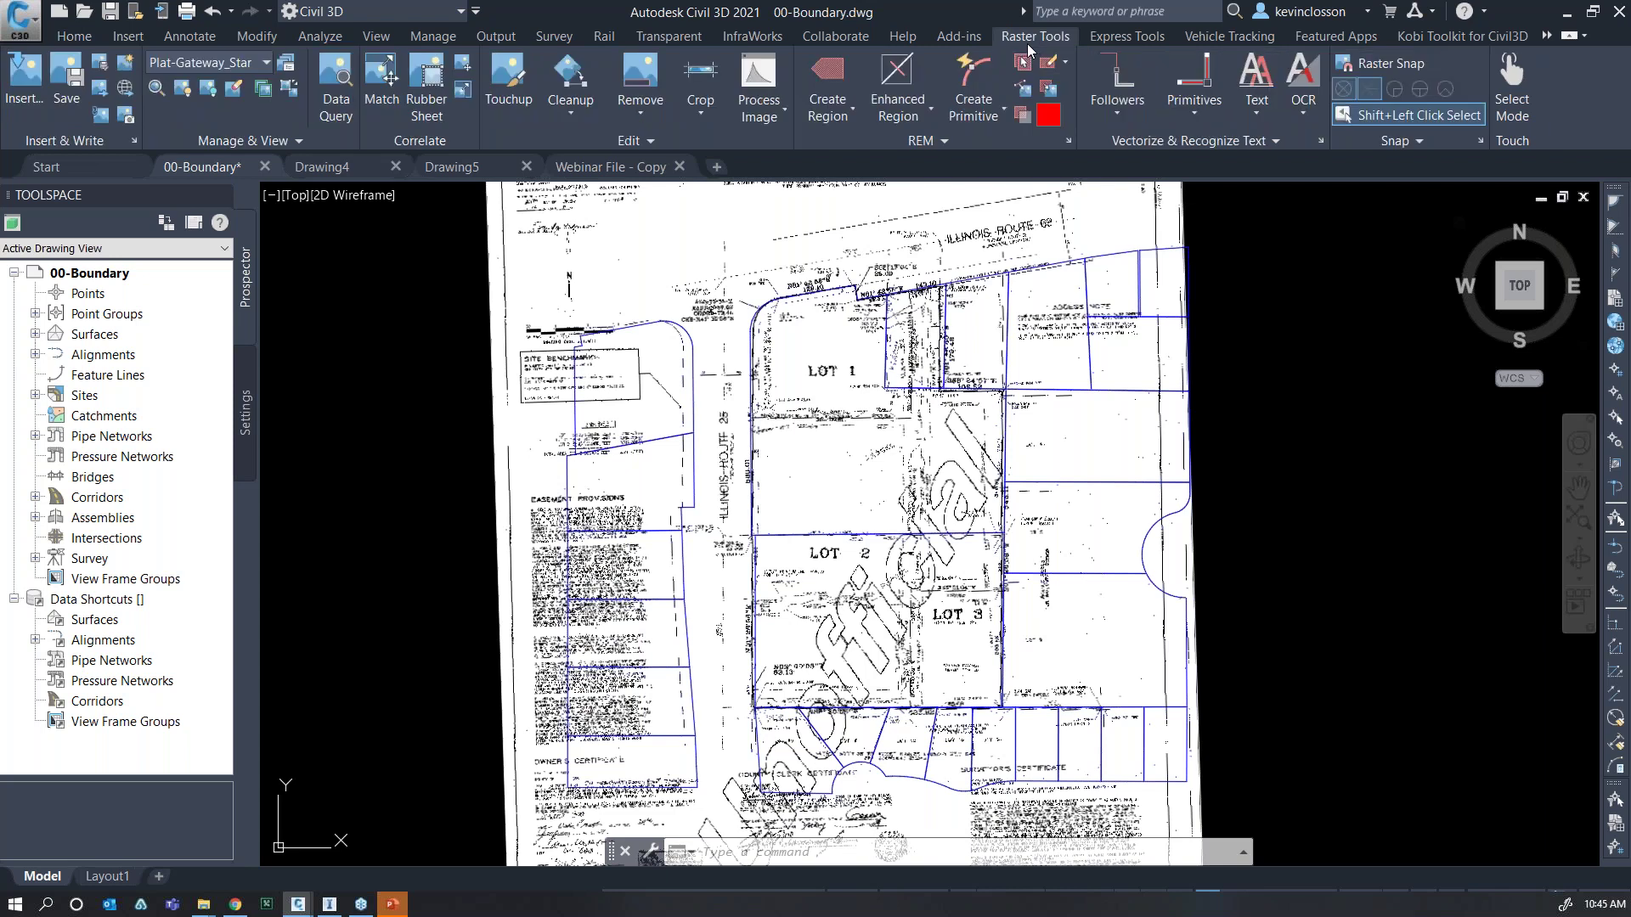
click(778, 117)
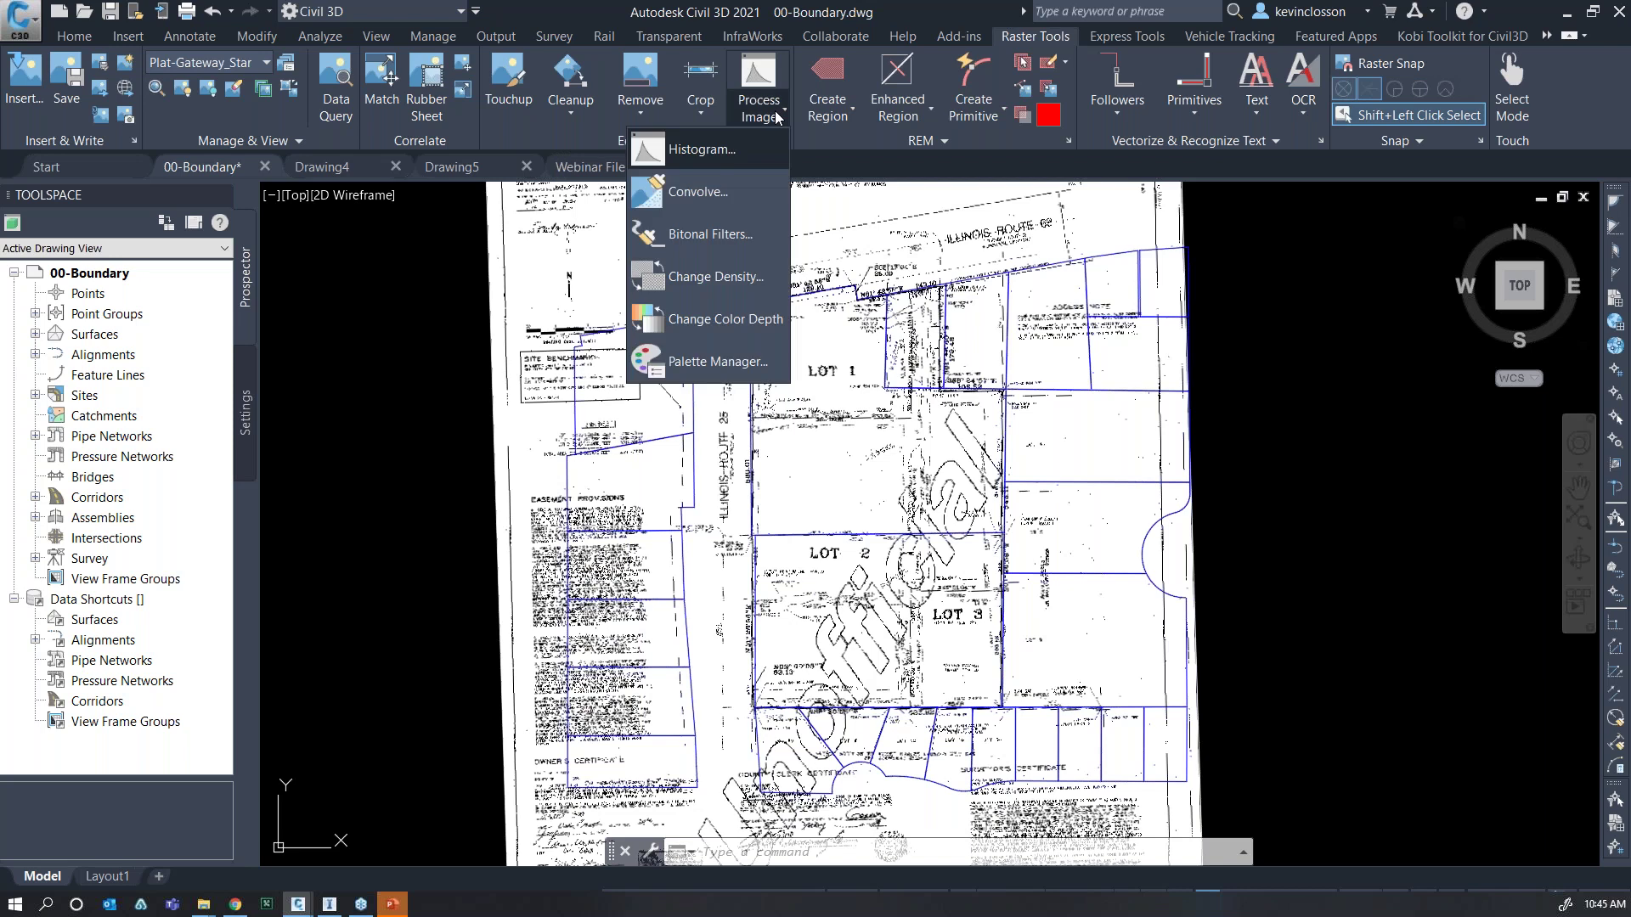
click(719, 321)
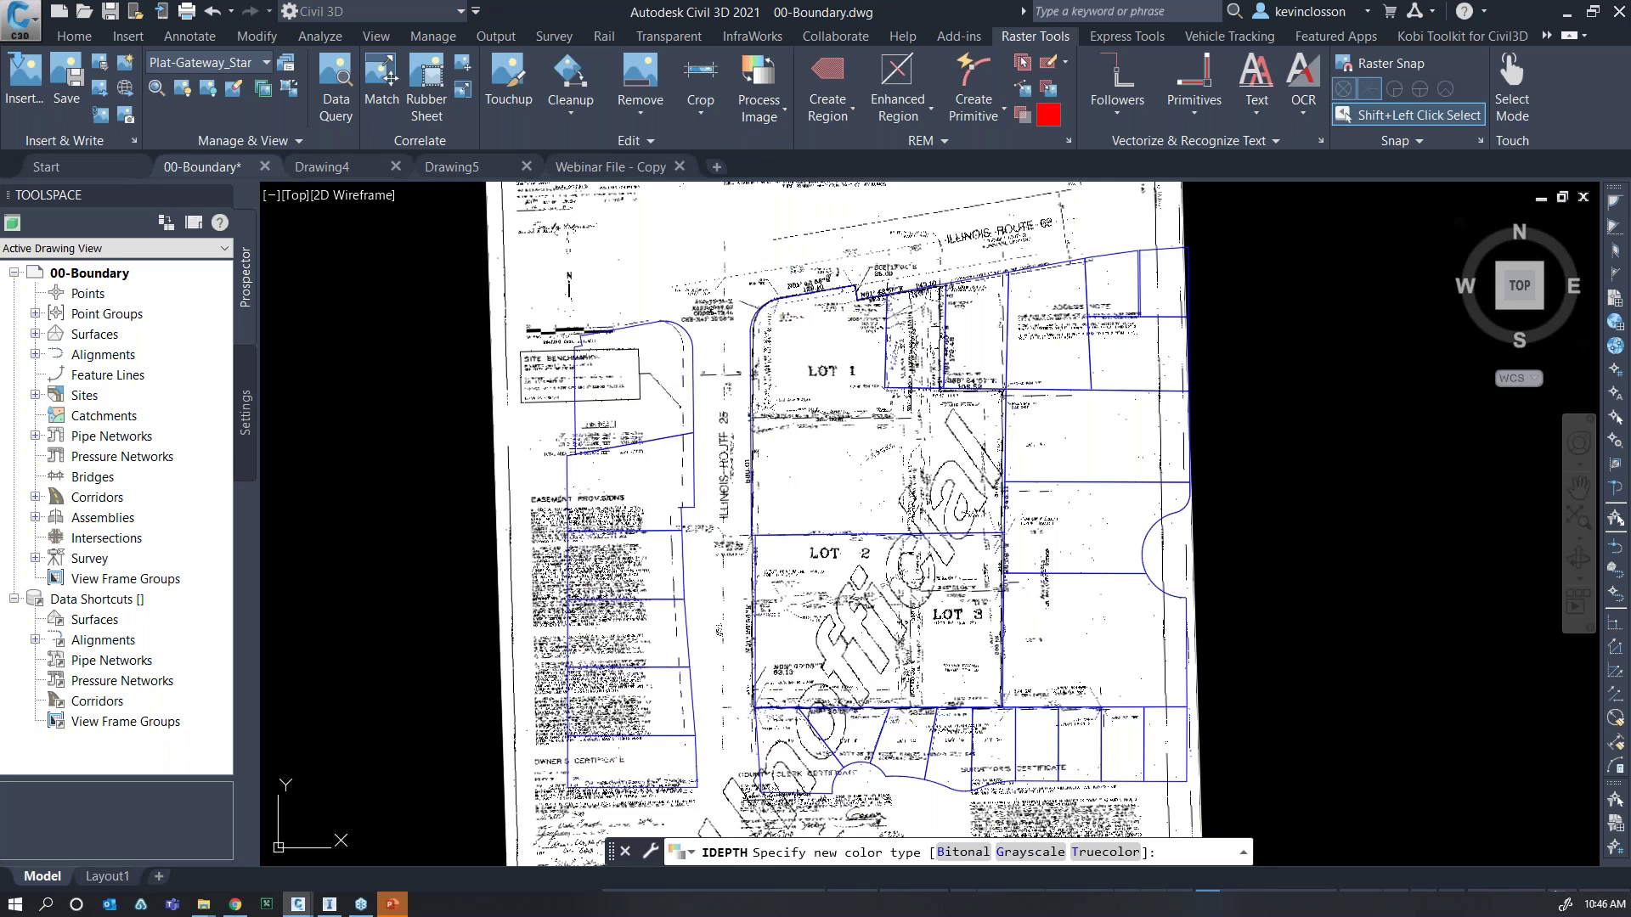
click(964, 857)
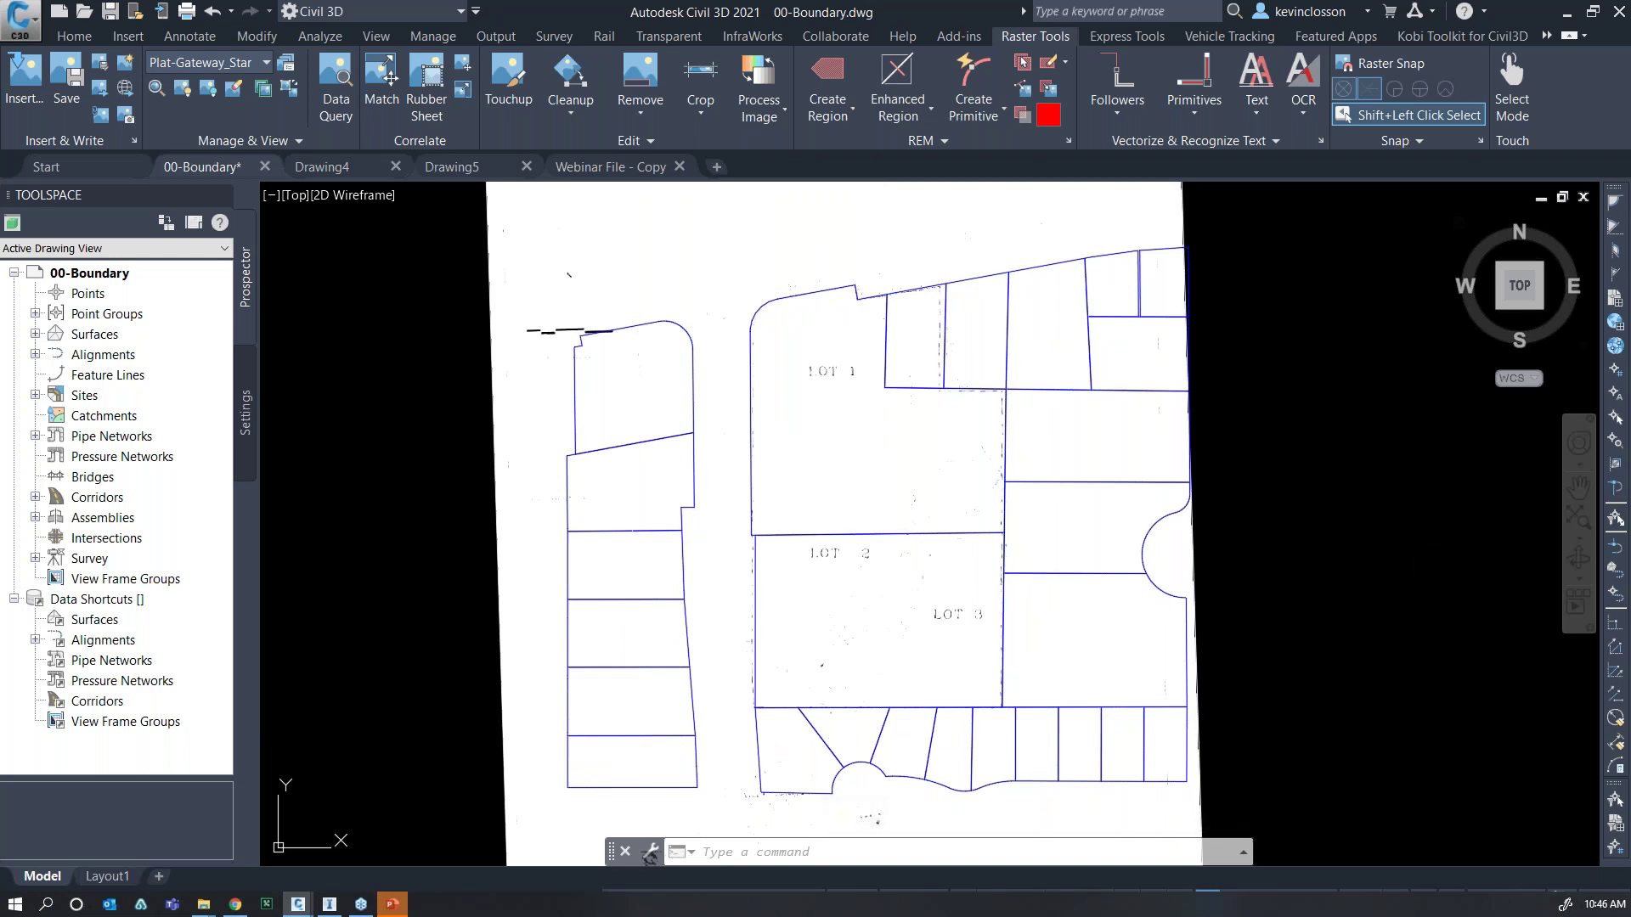
Invert the black and white colours of the bitonal plat image.
scroll(1257, 510, up, 4)
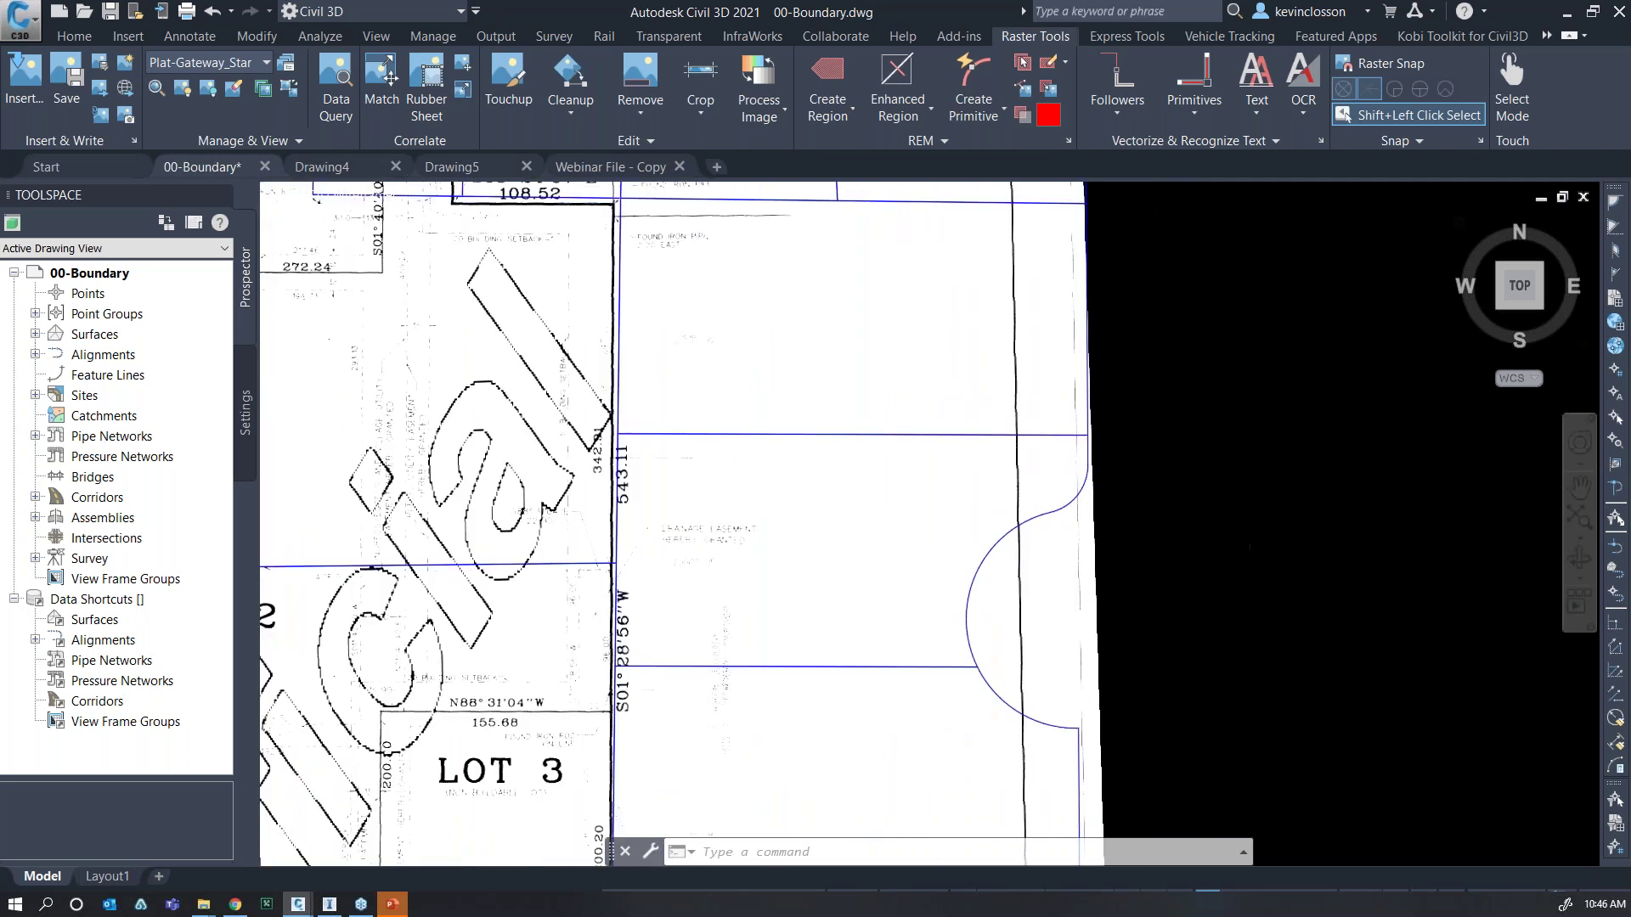
middle_drag(544, 510, 1070, 554)
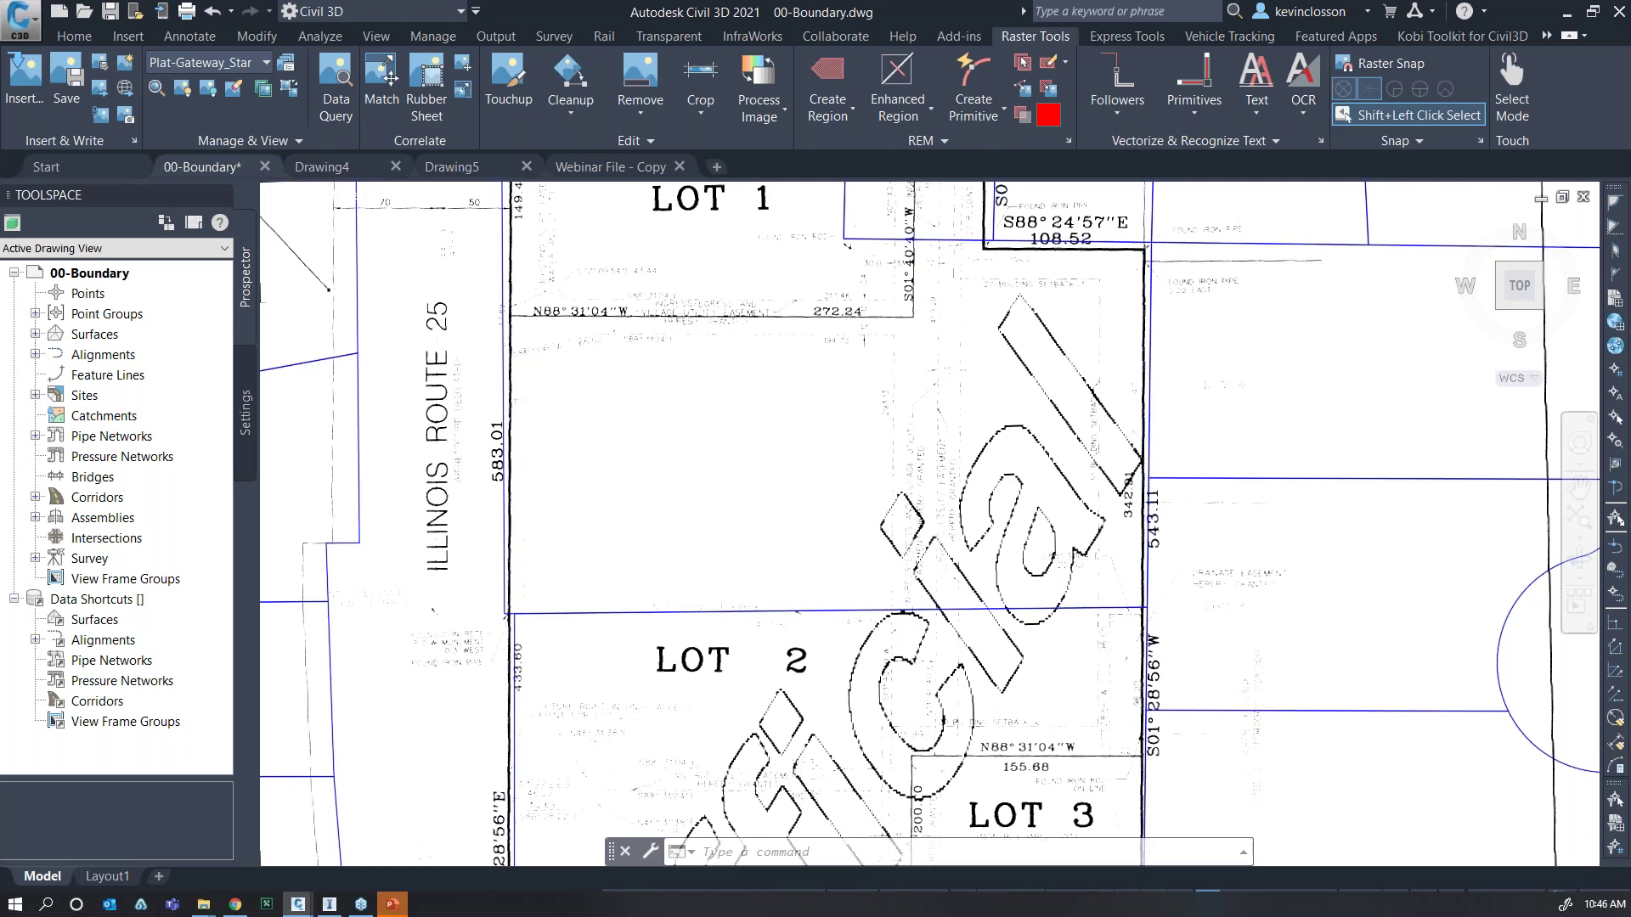
scroll(1105, 595, down, 8)
middle_drag(771, 666, 365, 440)
scroll(365, 441, down, 2)
scroll(510, 446, up, 4)
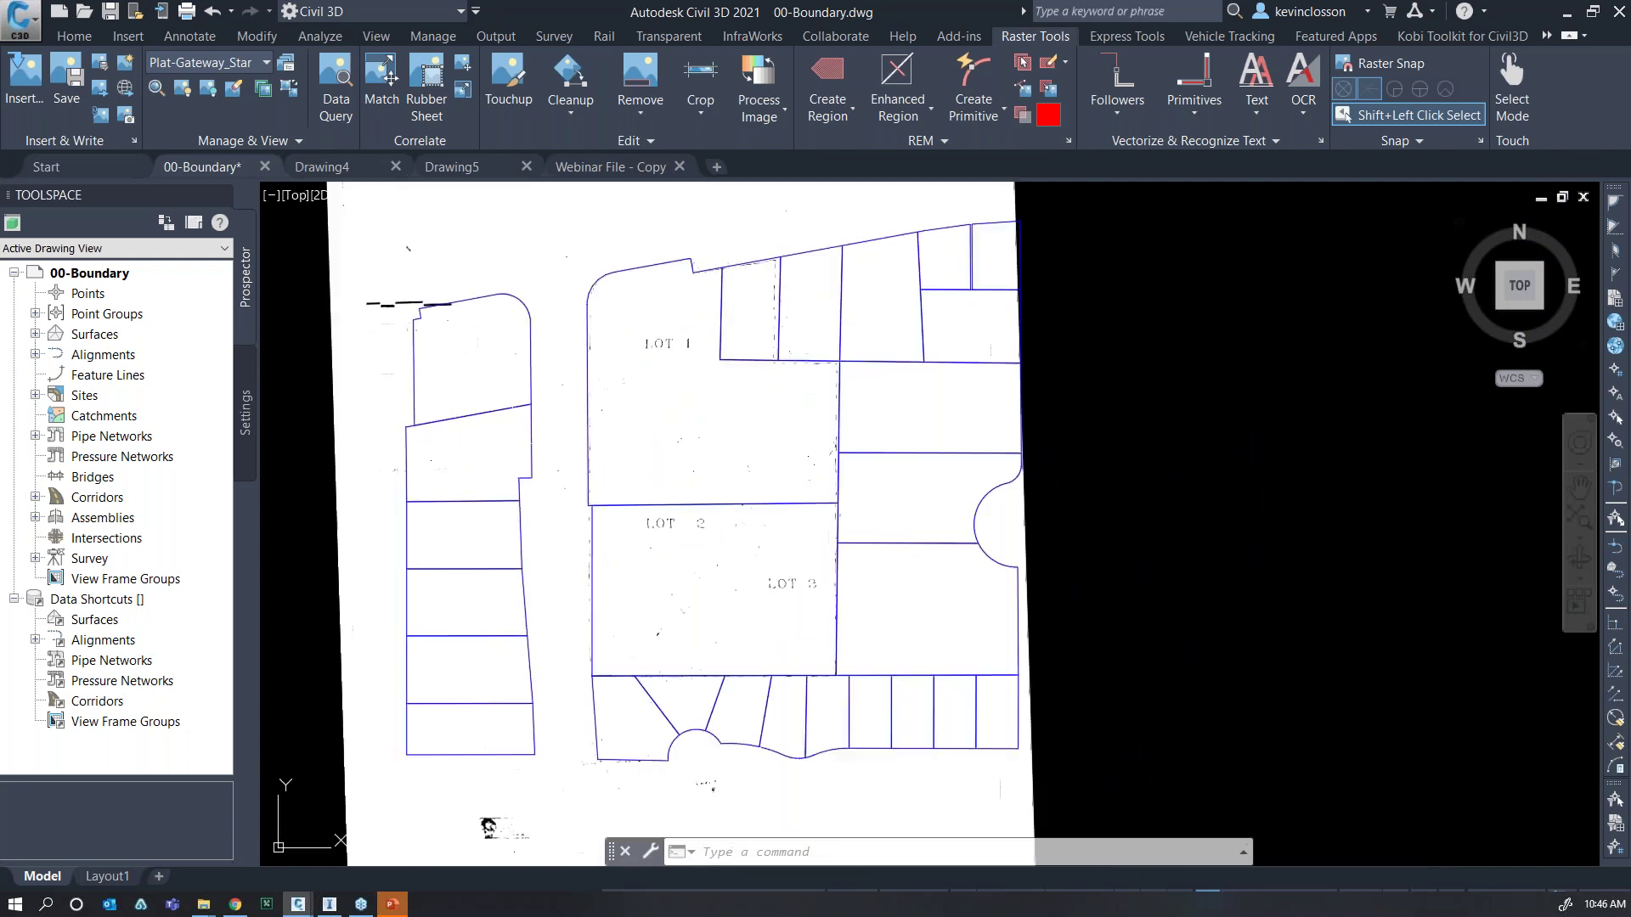
click(568, 116)
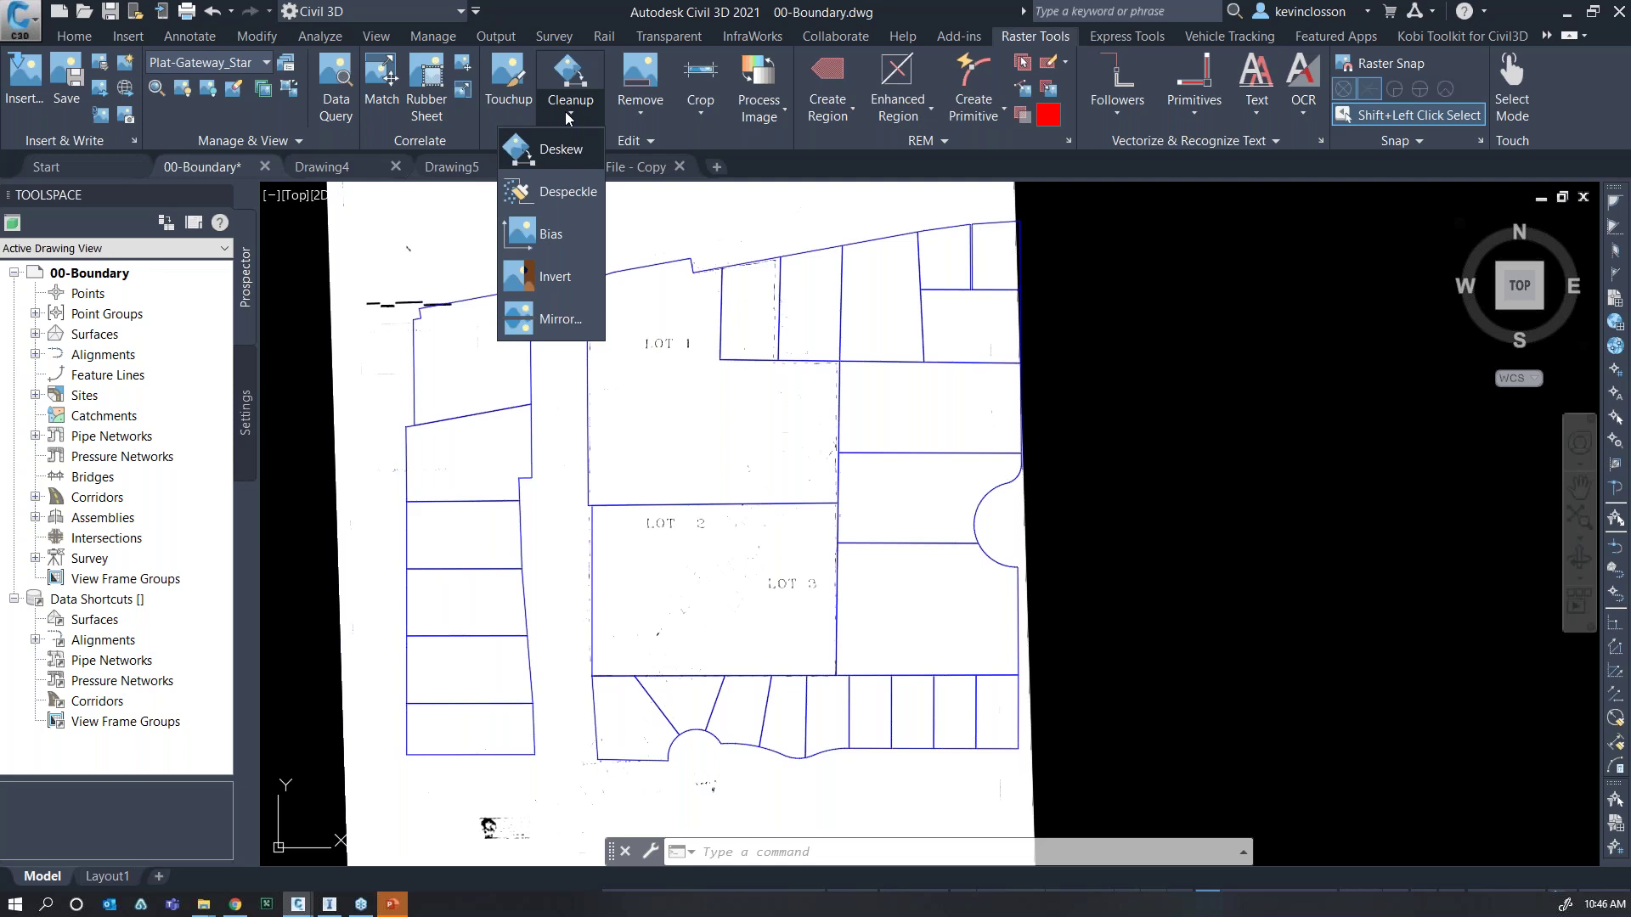
click(548, 282)
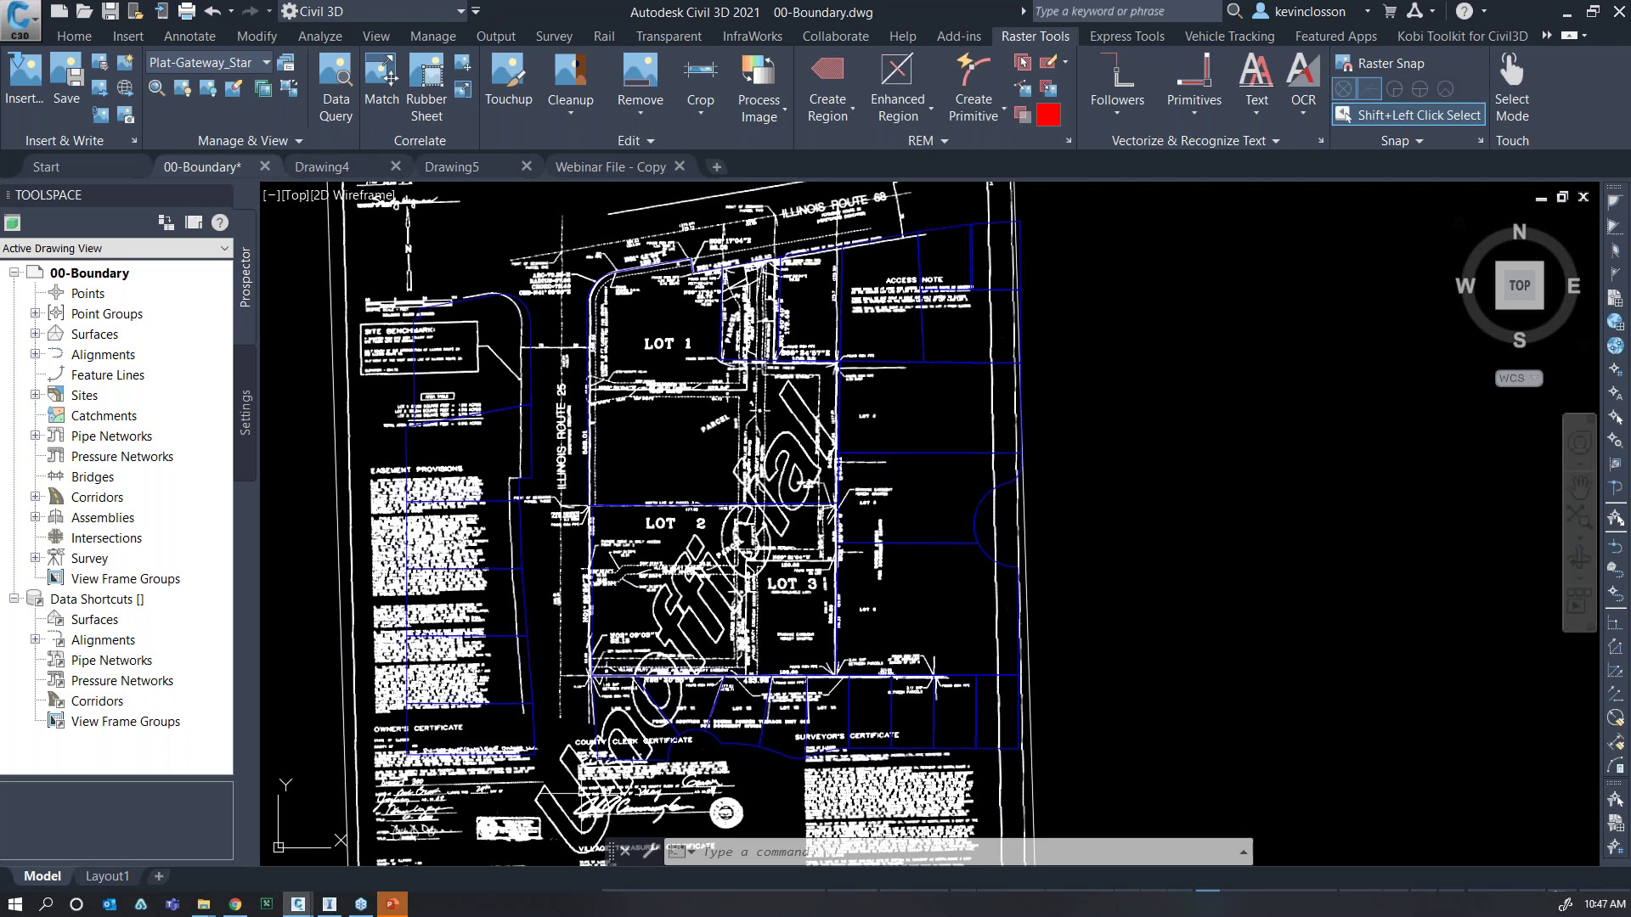
Examine the inverted plat around Lots 2 and 3 and look closely at the Surveyor's Certificate text for stray speckles.
scroll(705, 528, up, 2)
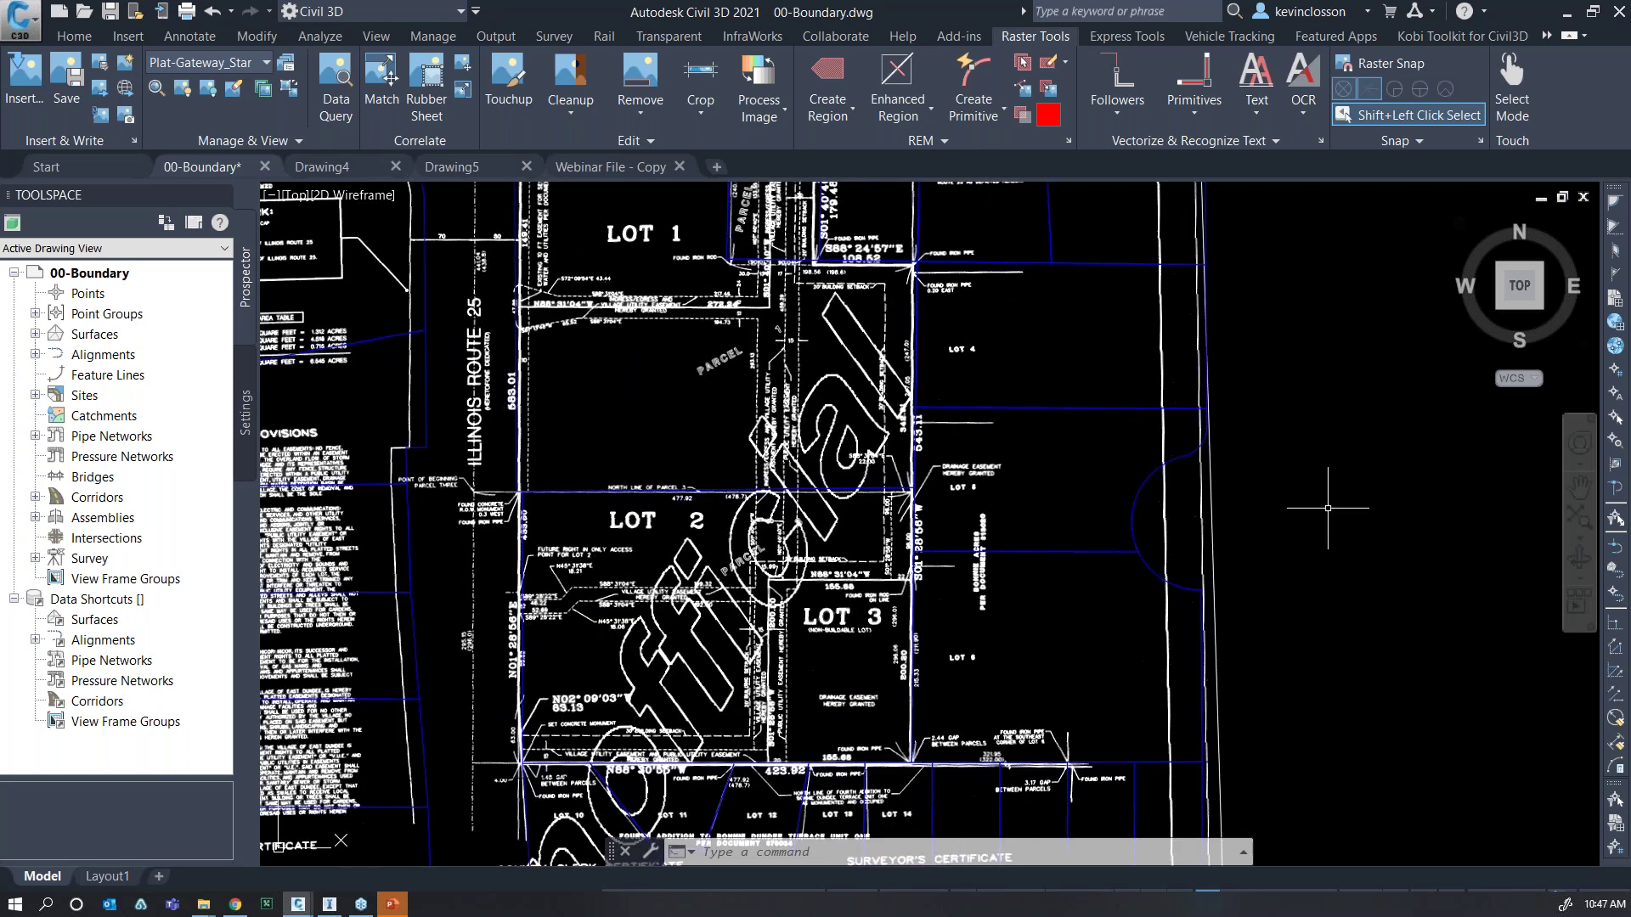
middle_drag(1329, 529, 1328, 434)
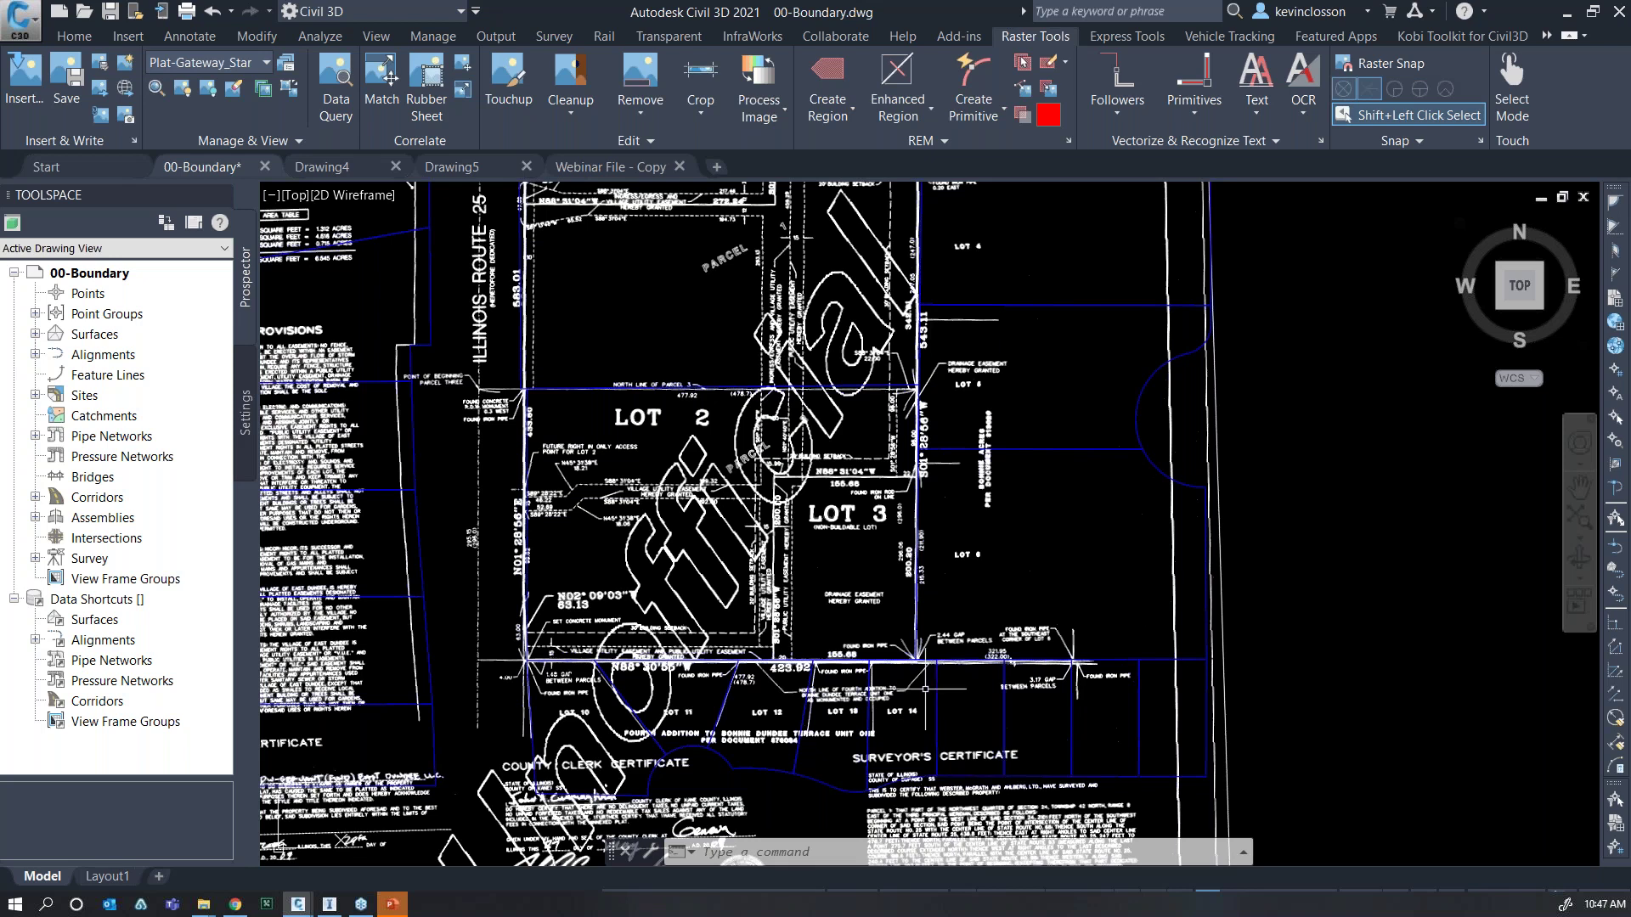
middle_drag(922, 678, 871, 342)
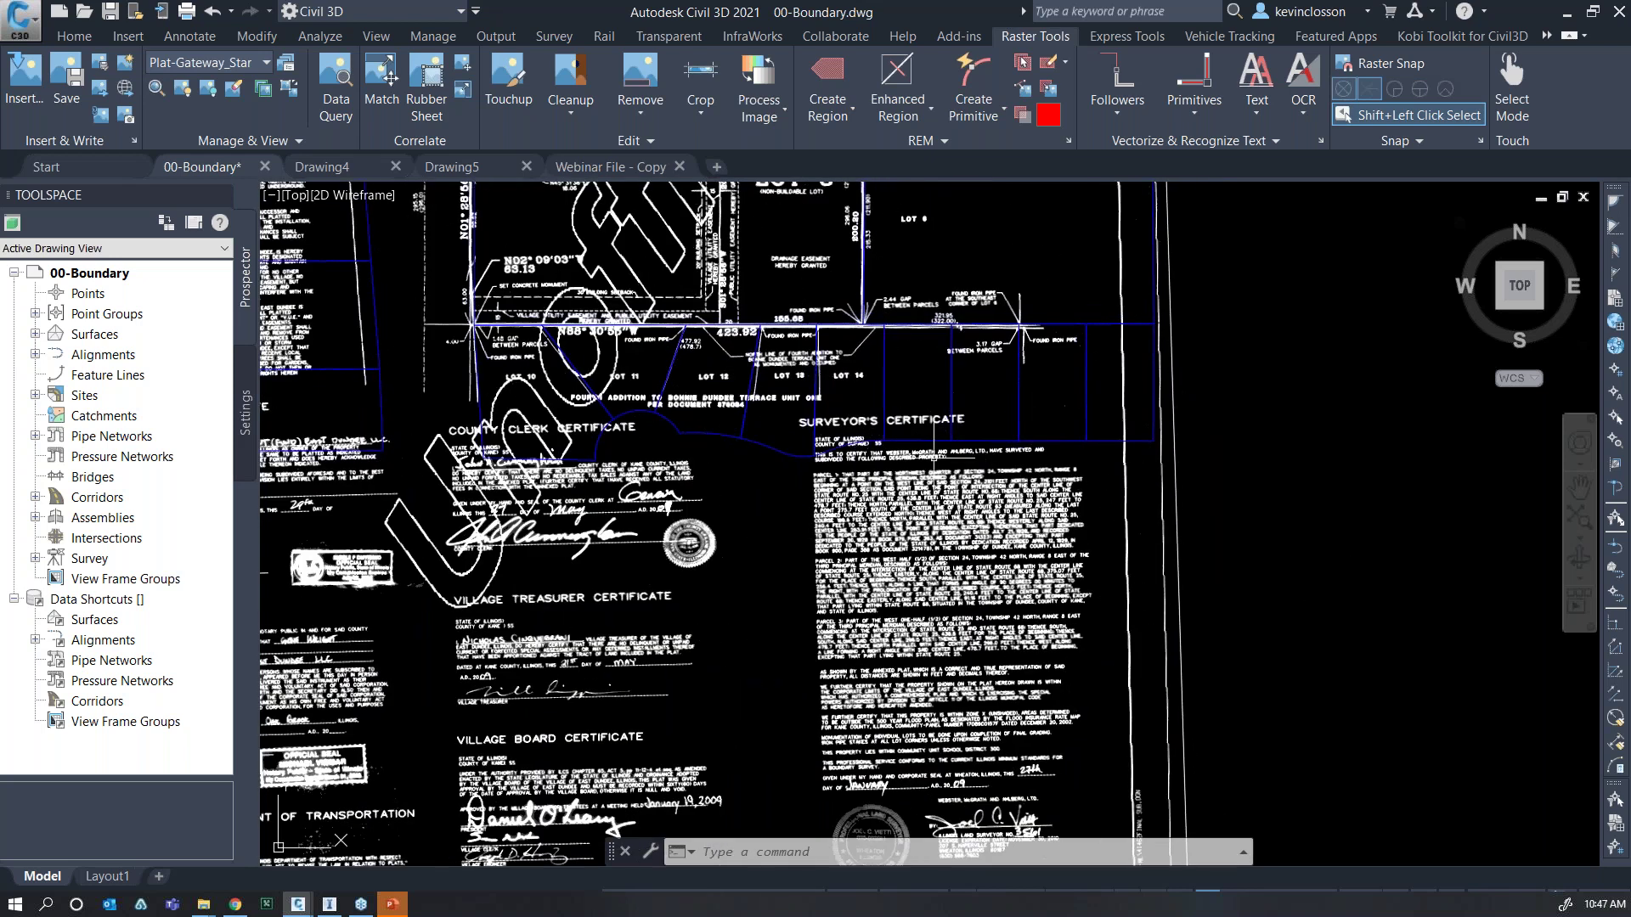
scroll(979, 456, up, 2)
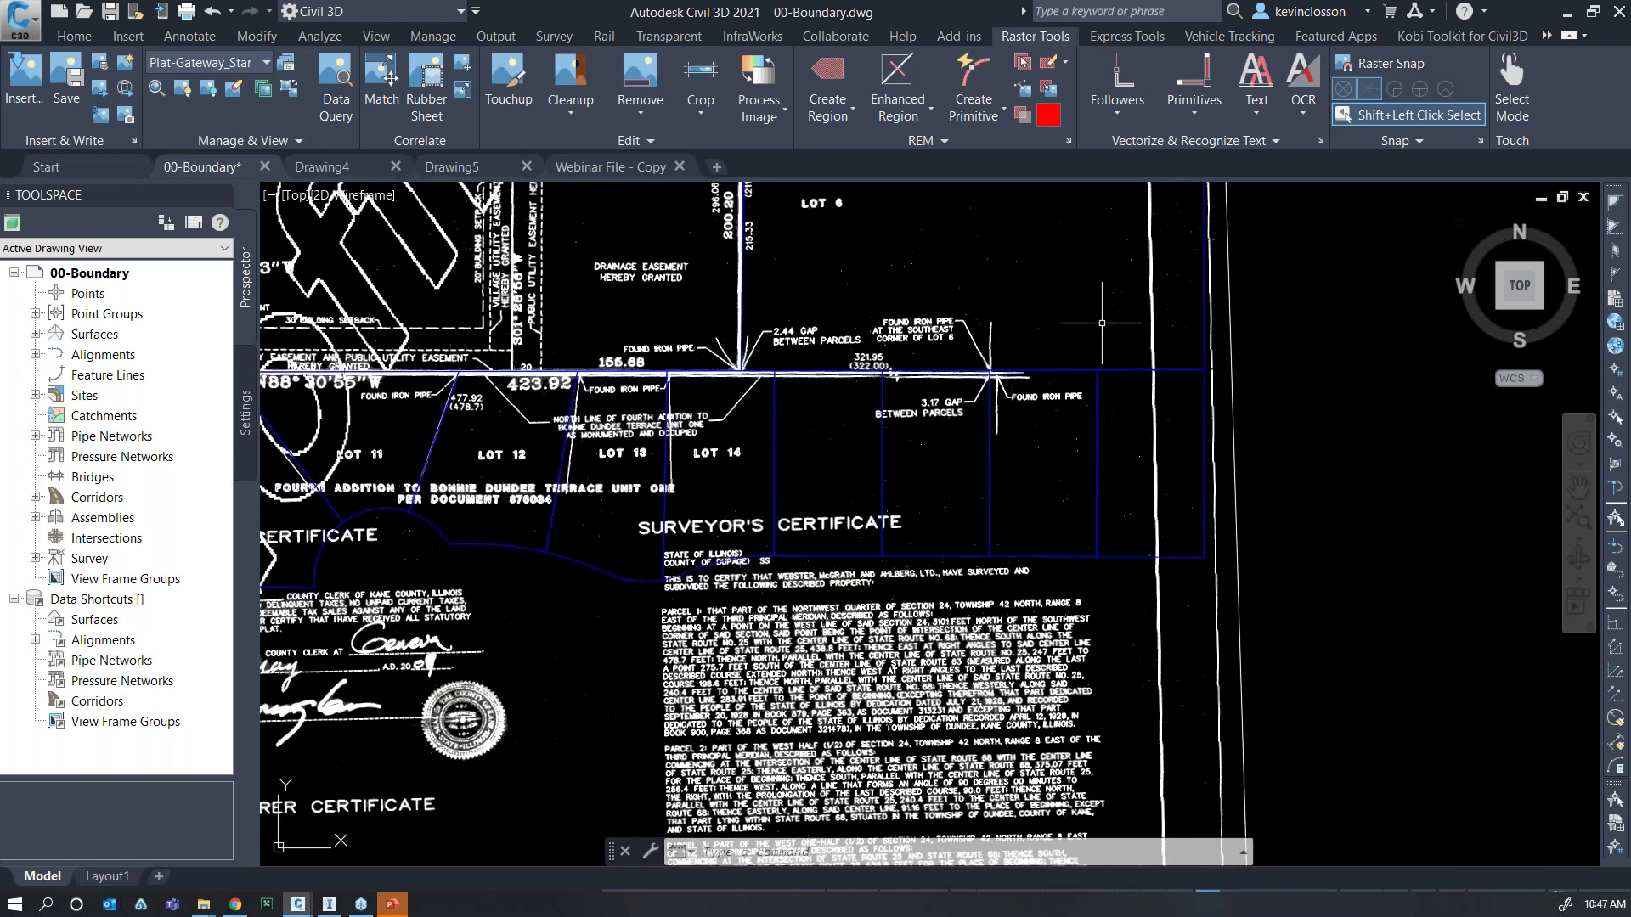
scroll(926, 633, up, 8)
middle_drag(926, 633, 943, 398)
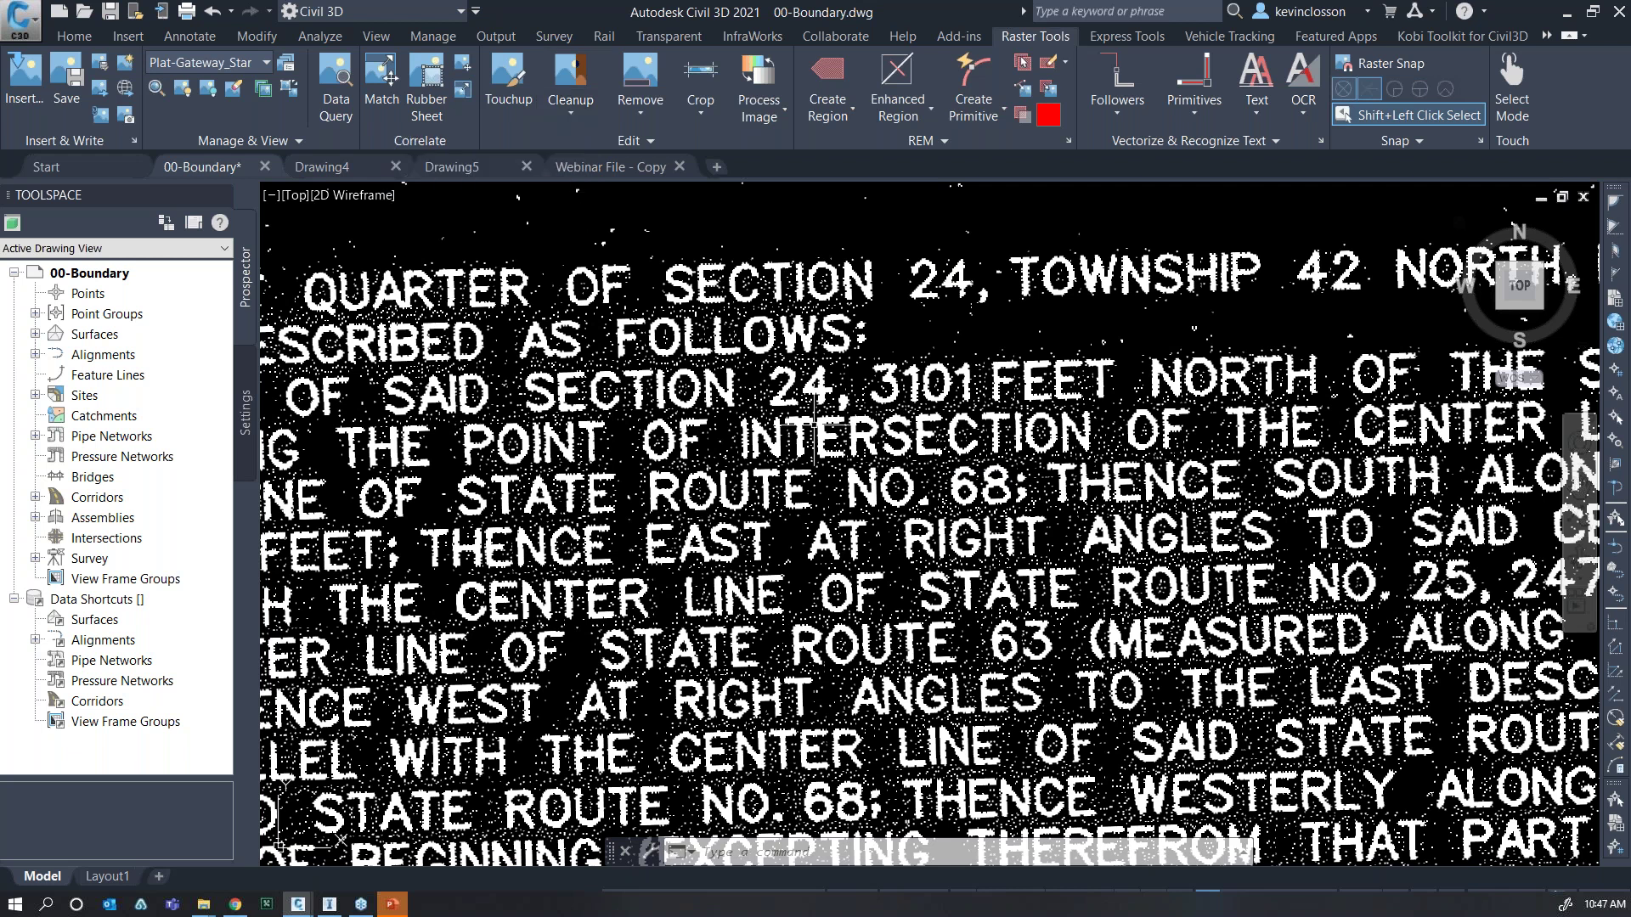
scroll(760, 304, down, 2)
scroll(890, 364, down, 4)
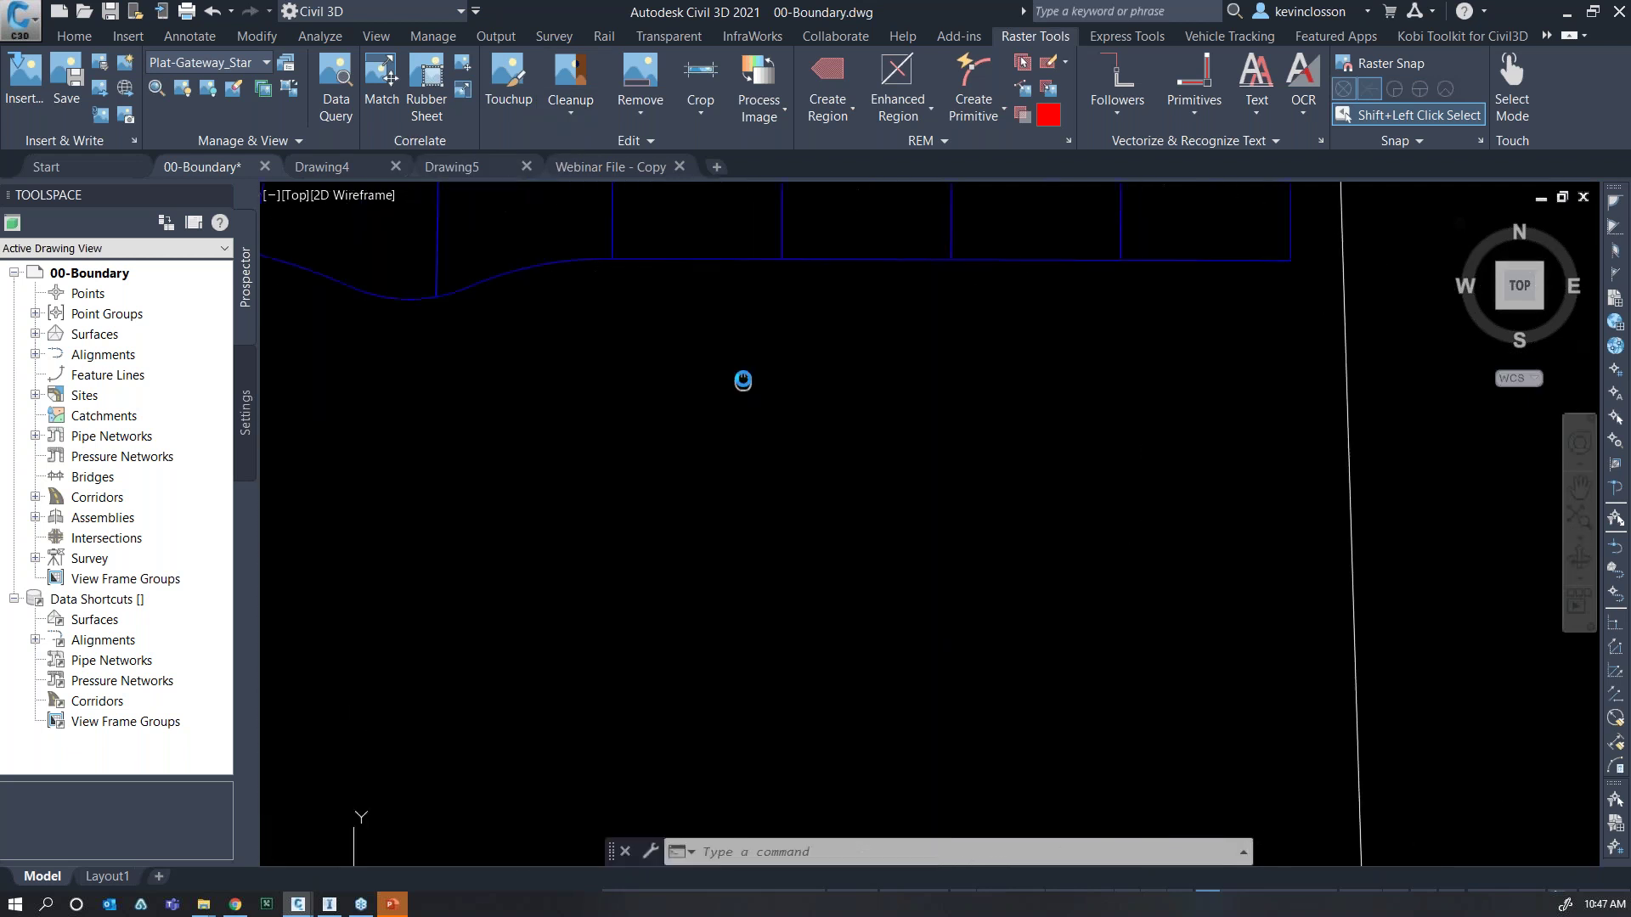
click(574, 110)
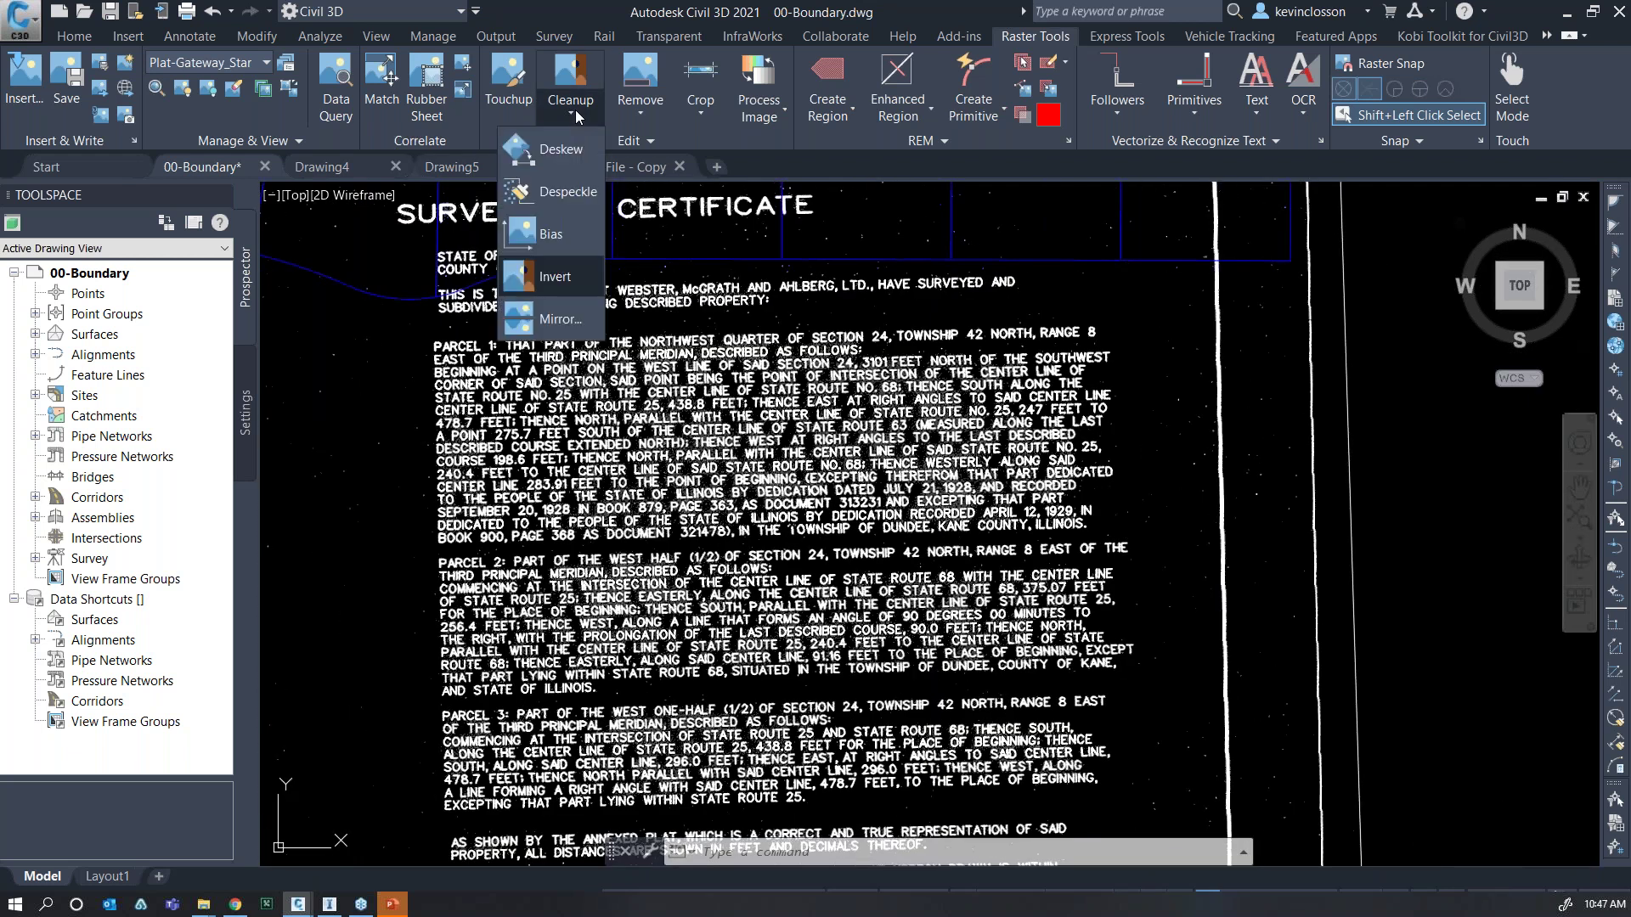
click(568, 196)
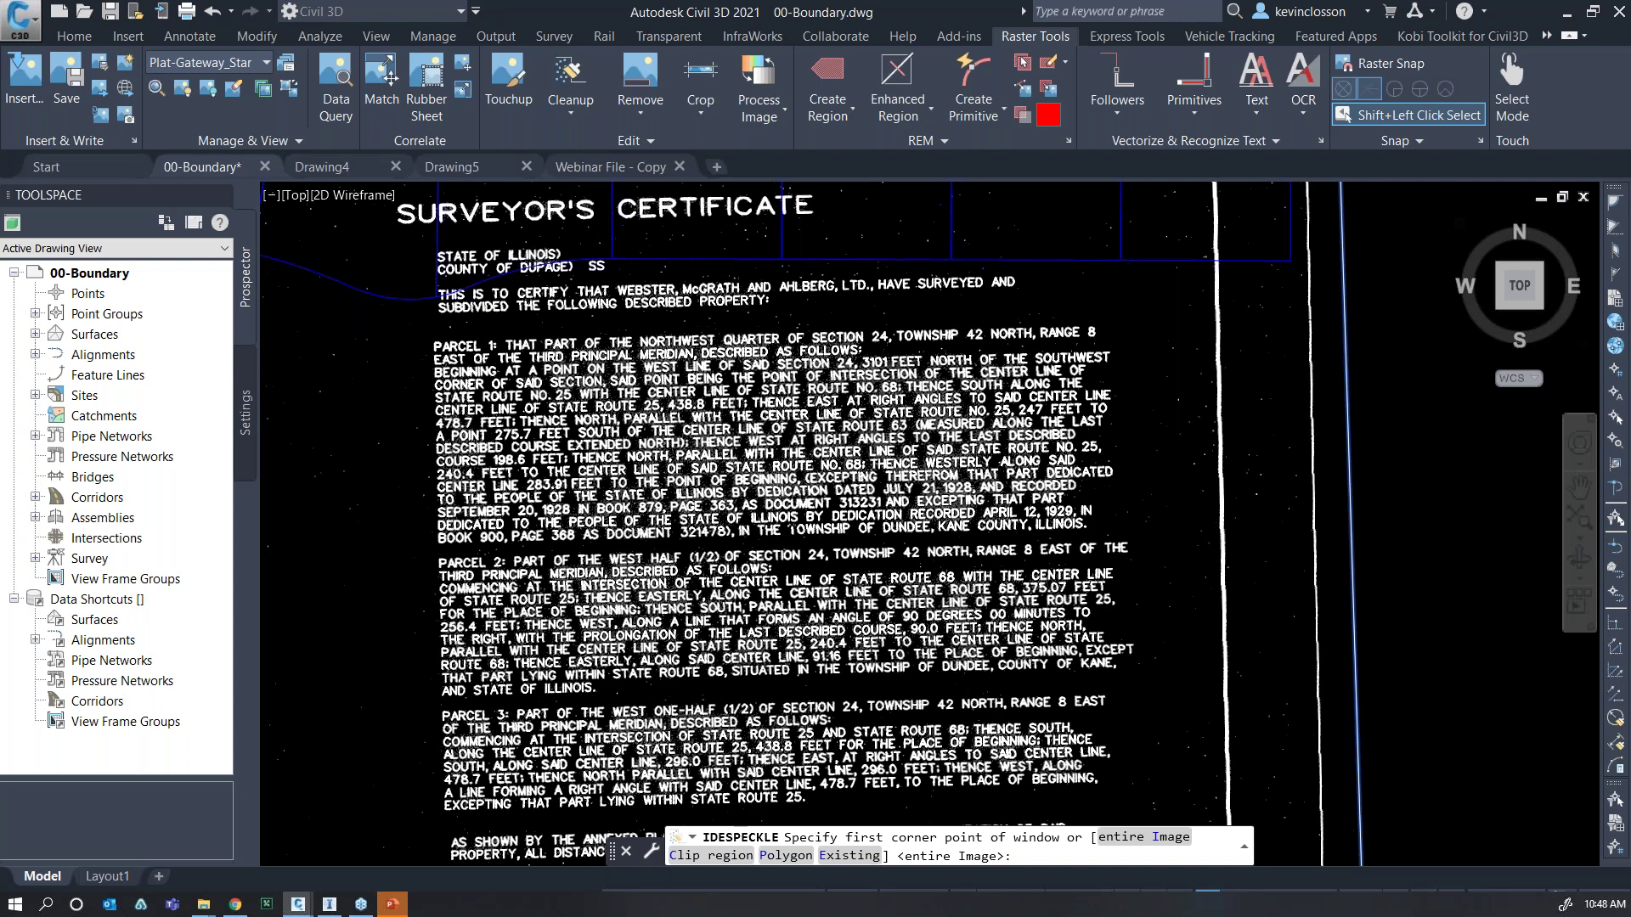
scroll(736, 445, up, 10)
scroll(735, 445, down, 3)
middle_drag(736, 445, 863, 557)
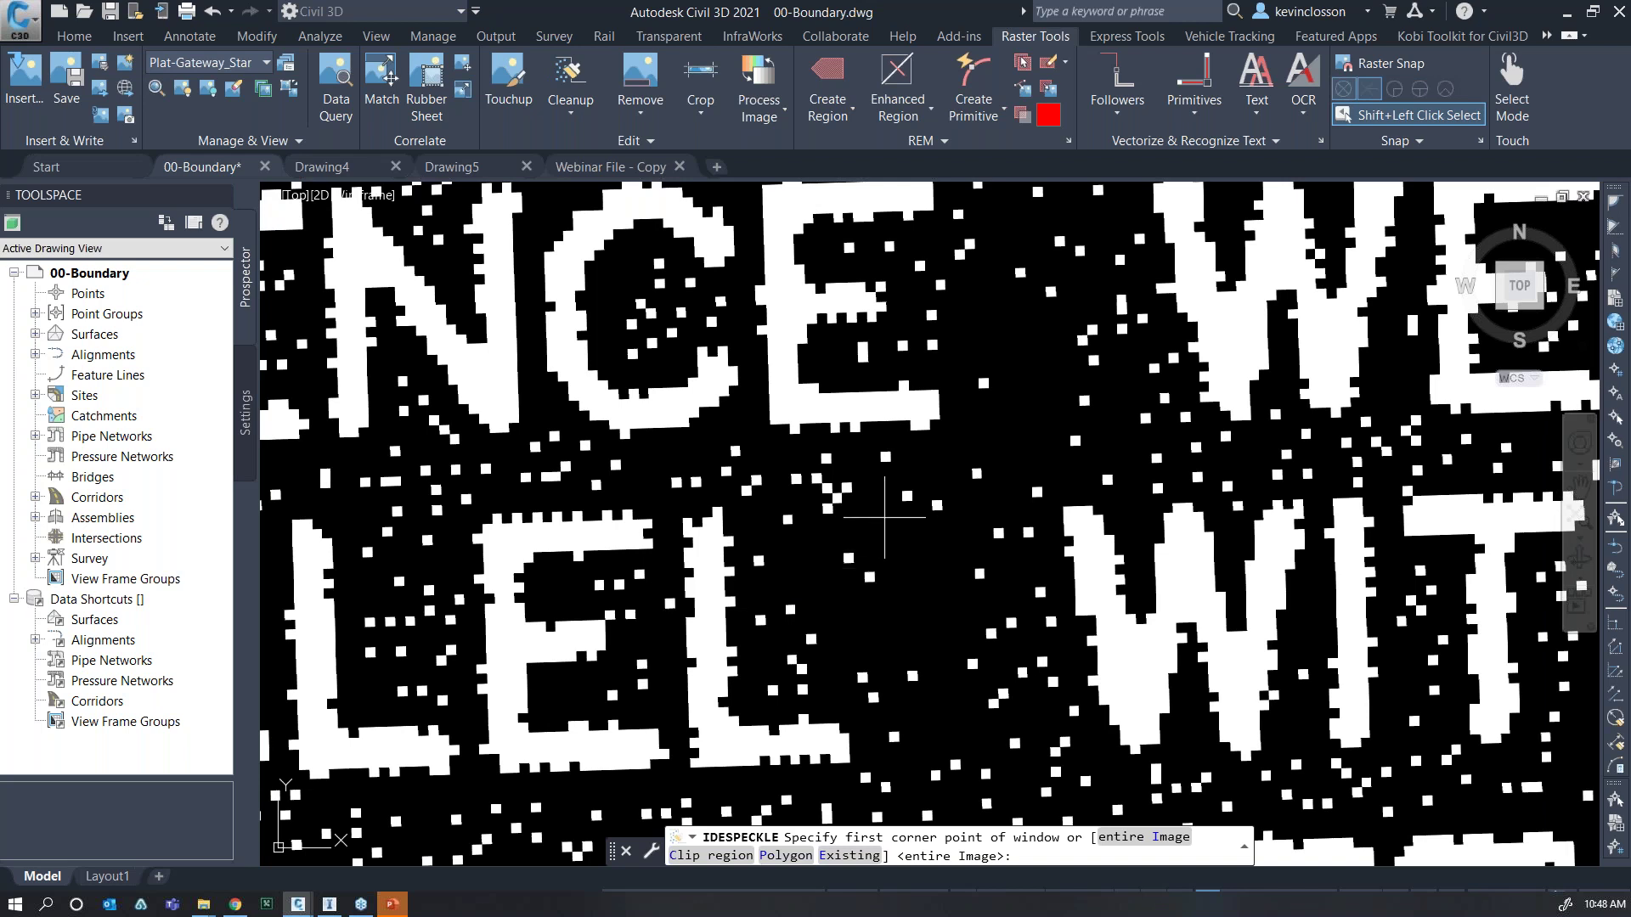
click(887, 456)
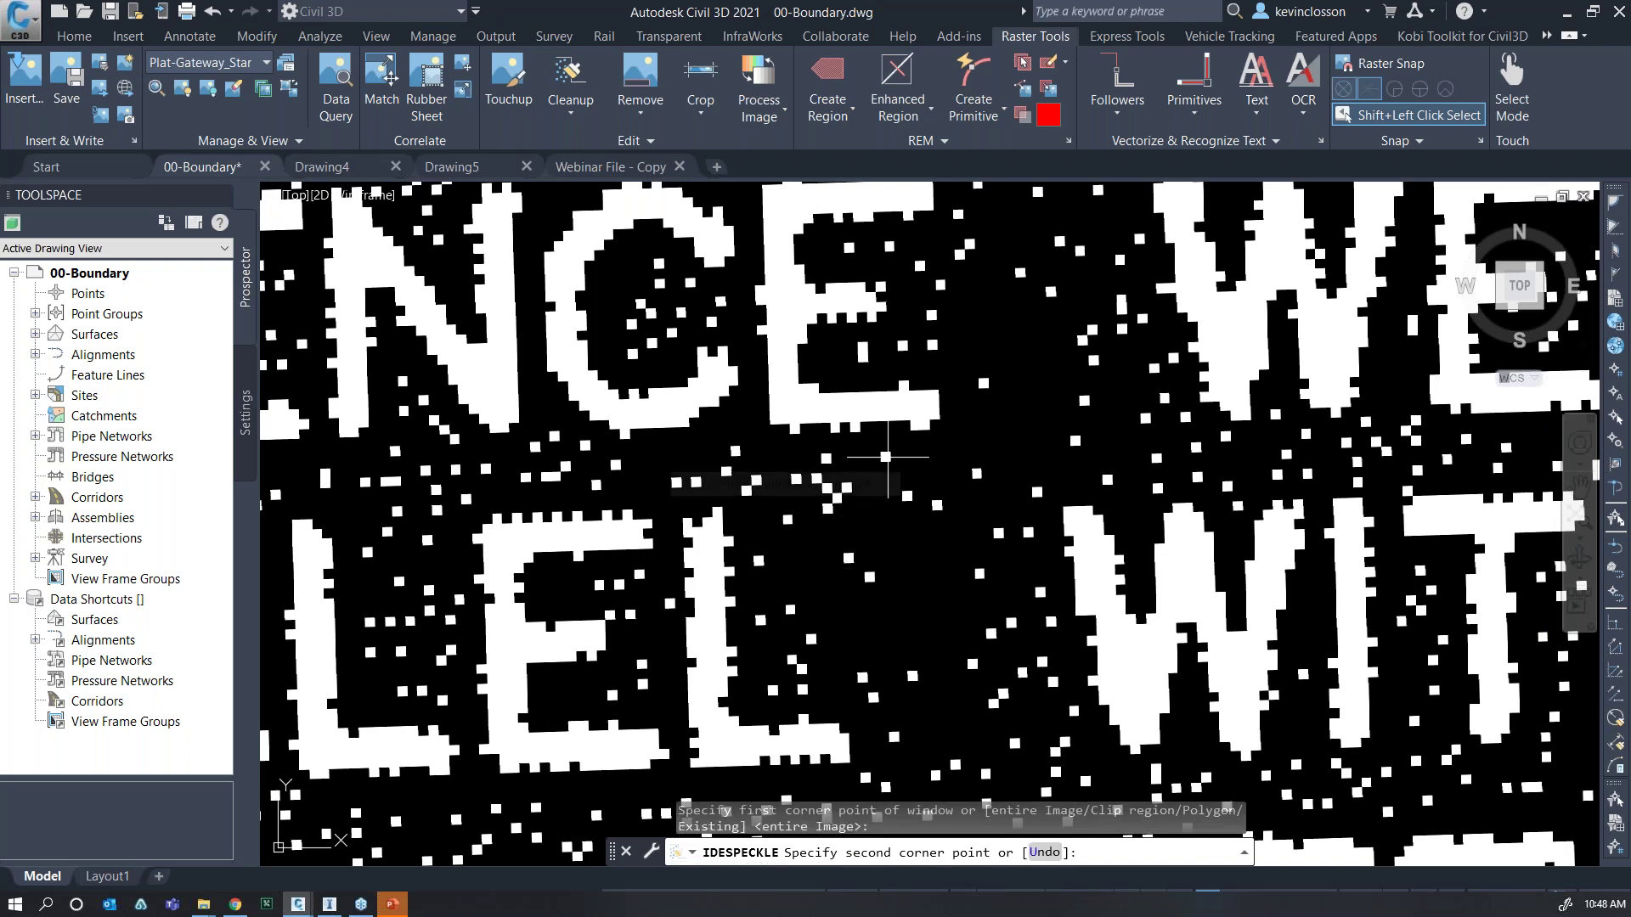
scroll(975, 523, down, 2)
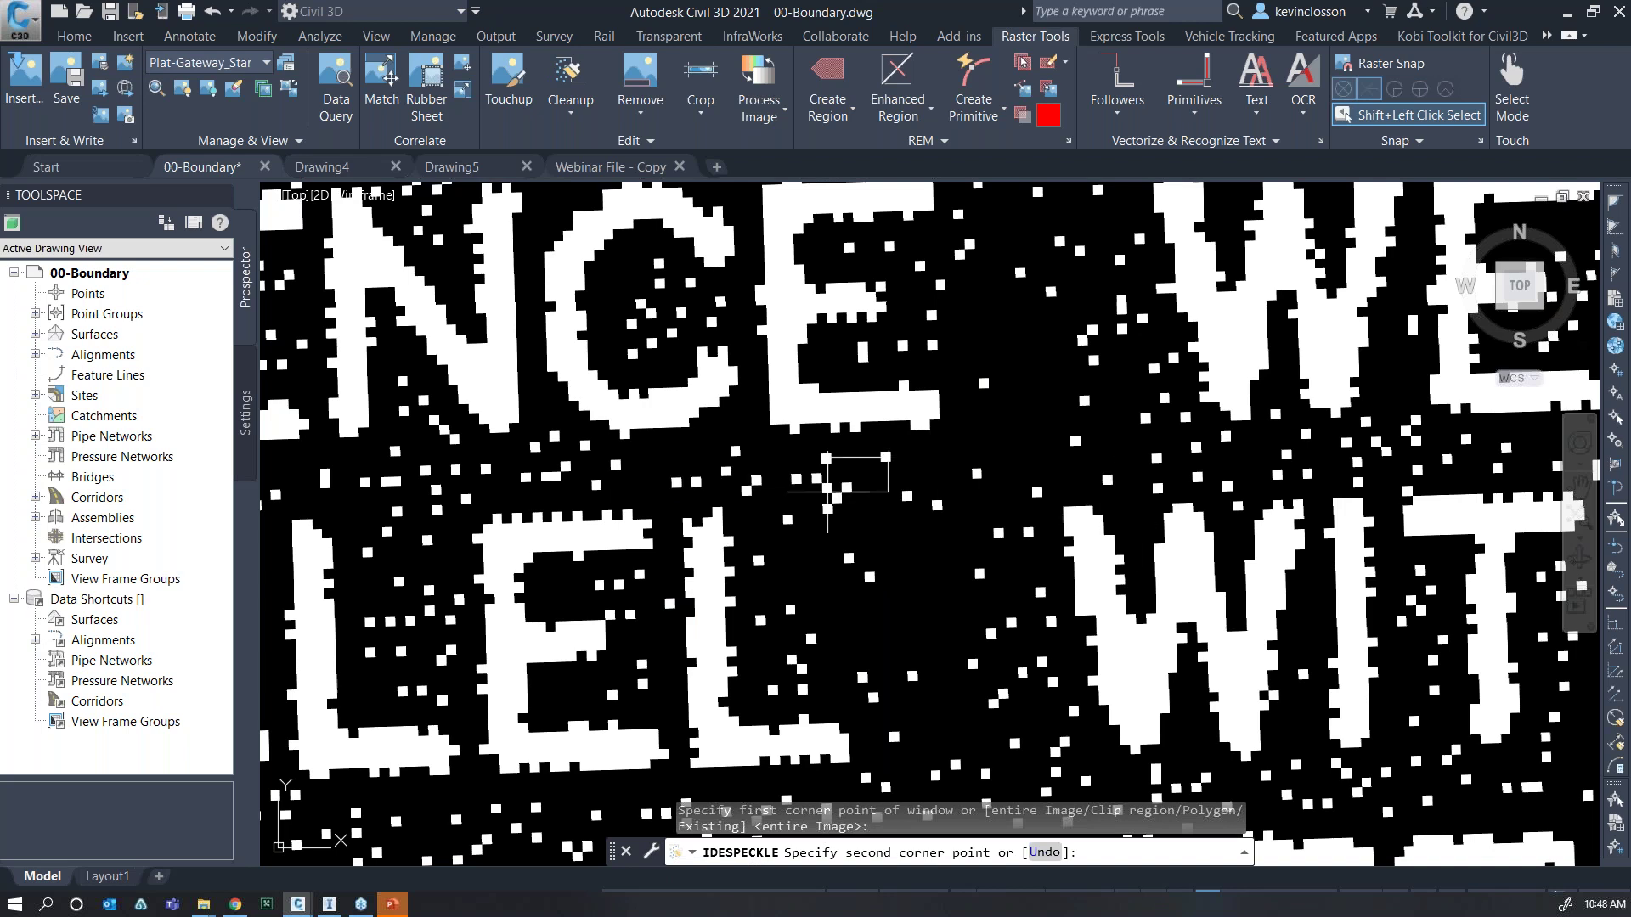
key(Escape)
Start the Despeckle cleanup on the inverted plat image.
scroll(633, 370, down, 2)
scroll(634, 371, down, 6)
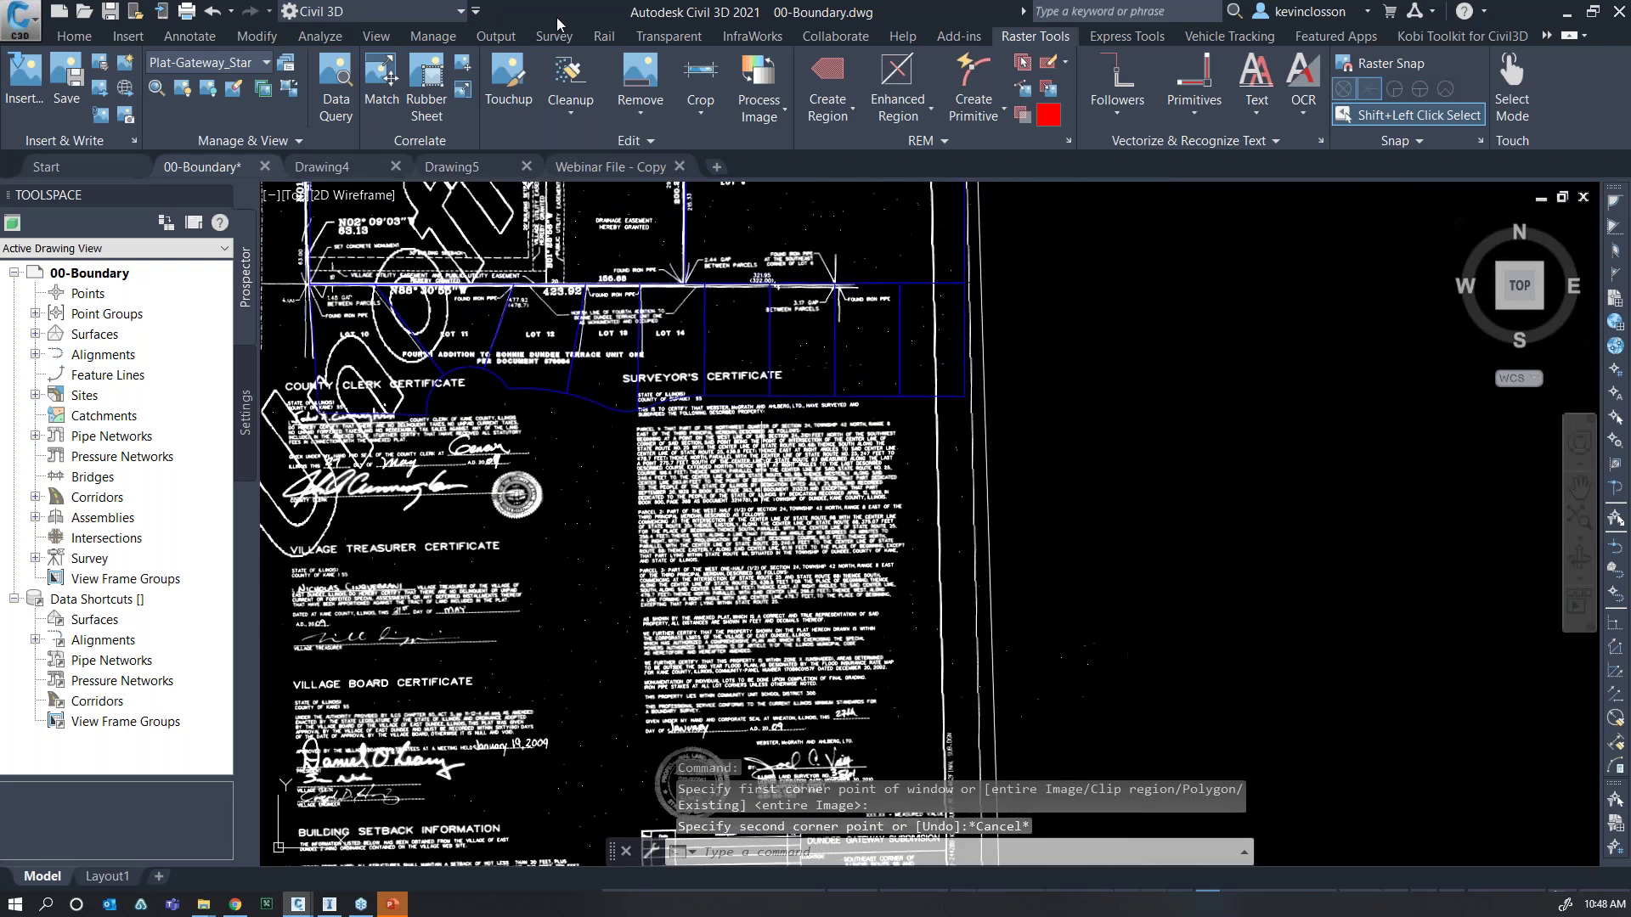
click(569, 117)
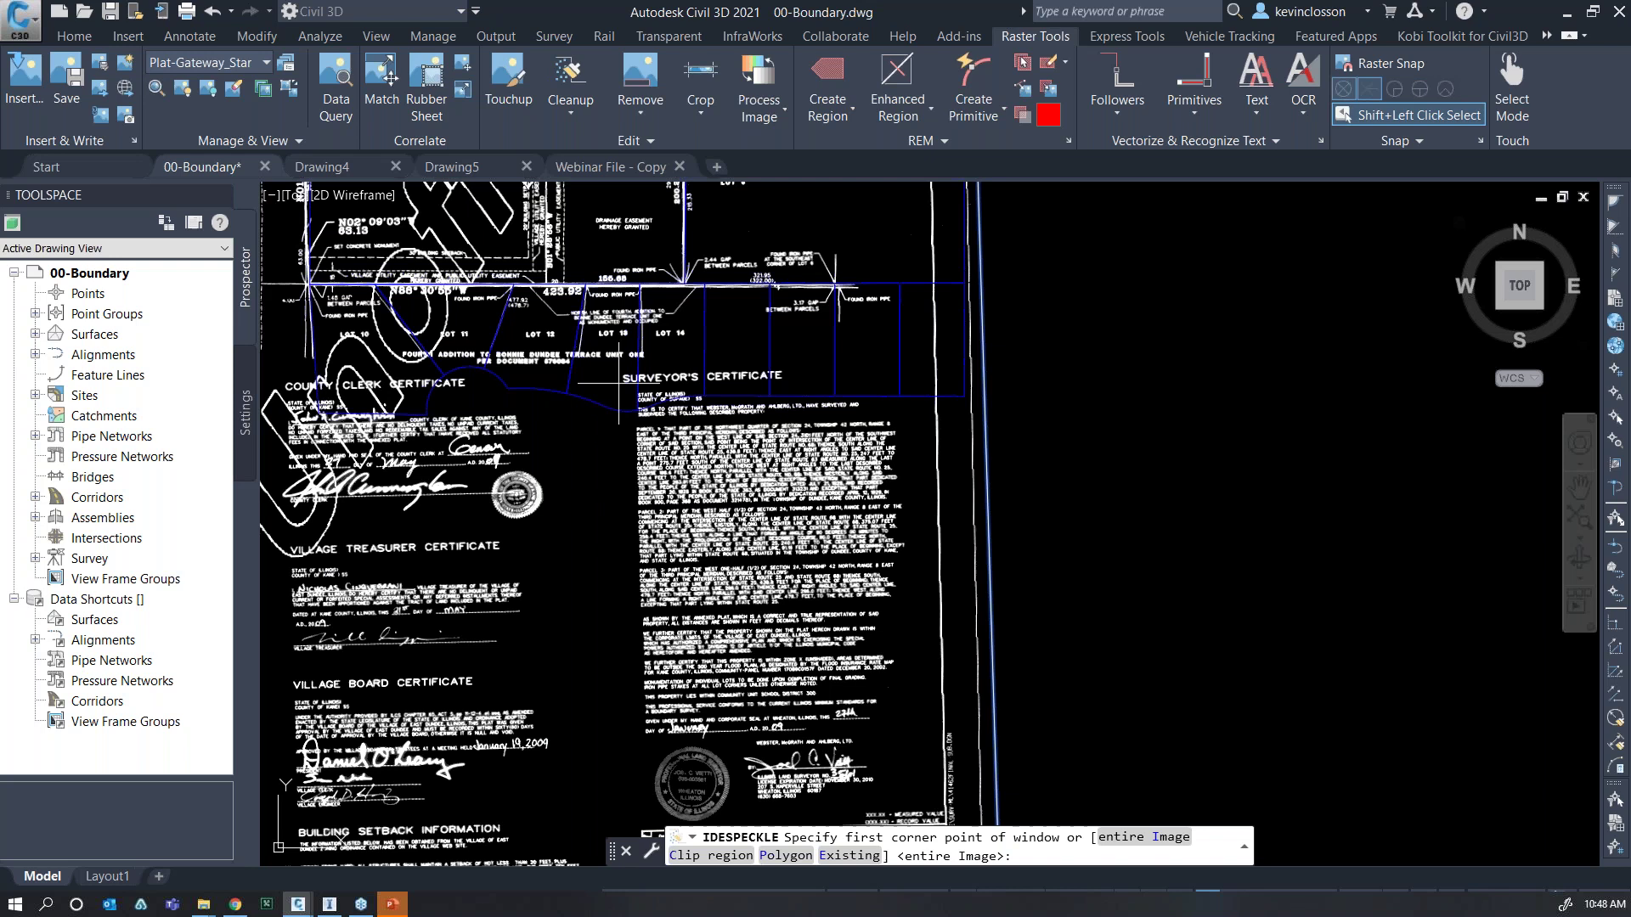
Despeckle a rectangular window around the Surveyor's Certificate text, setting the speckle size from a single speckle above the word STATE.
click(611, 354)
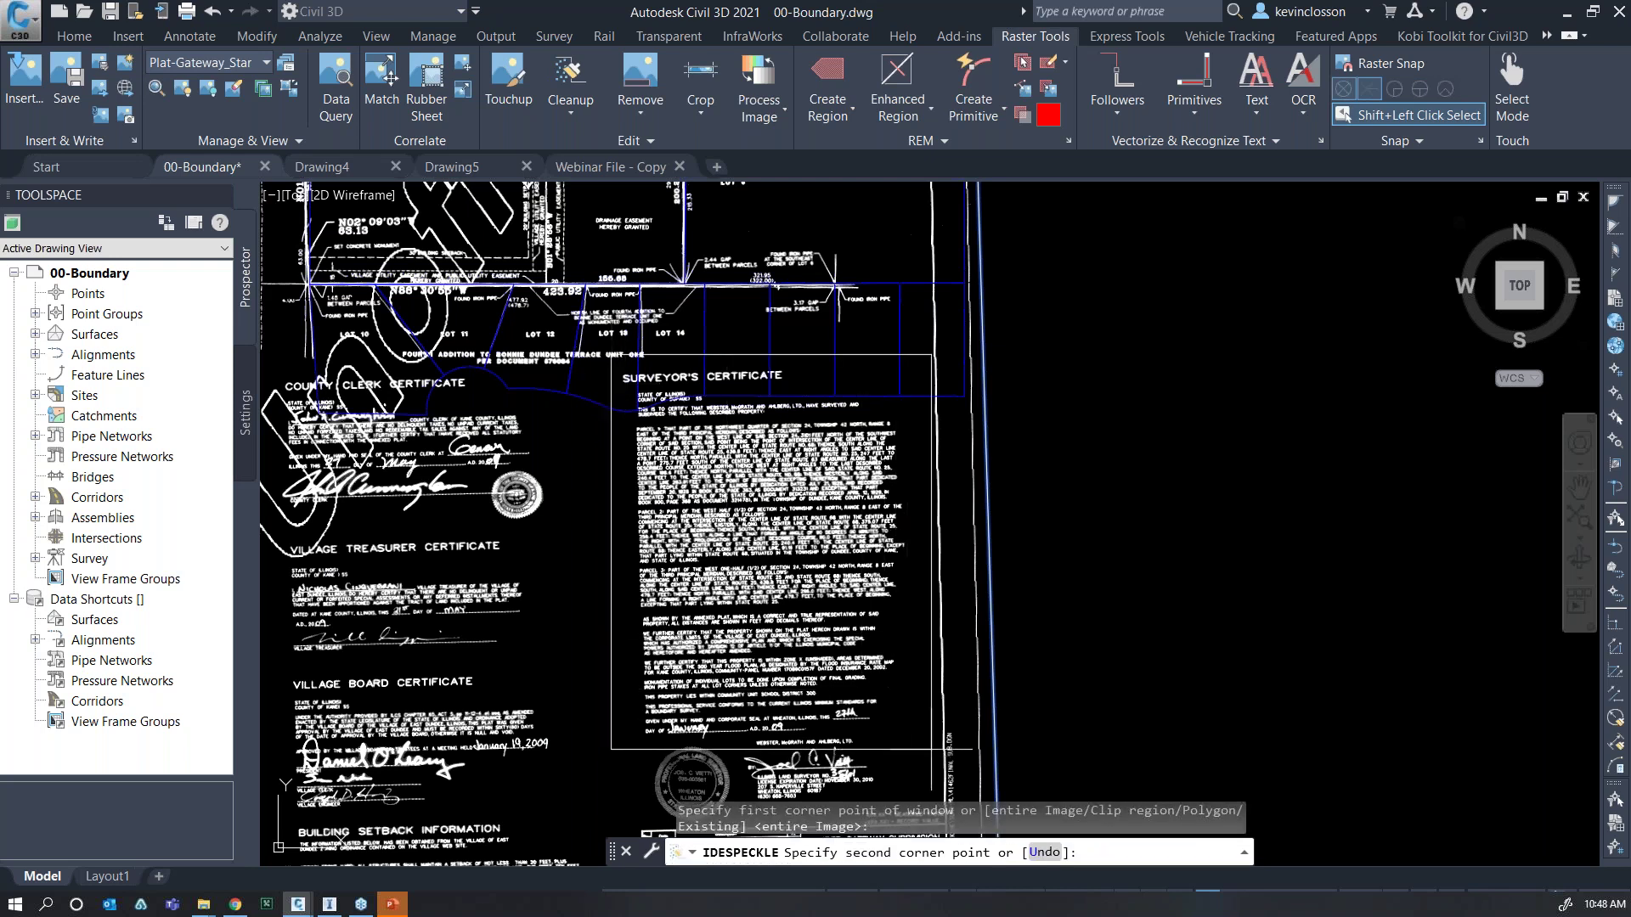
click(932, 749)
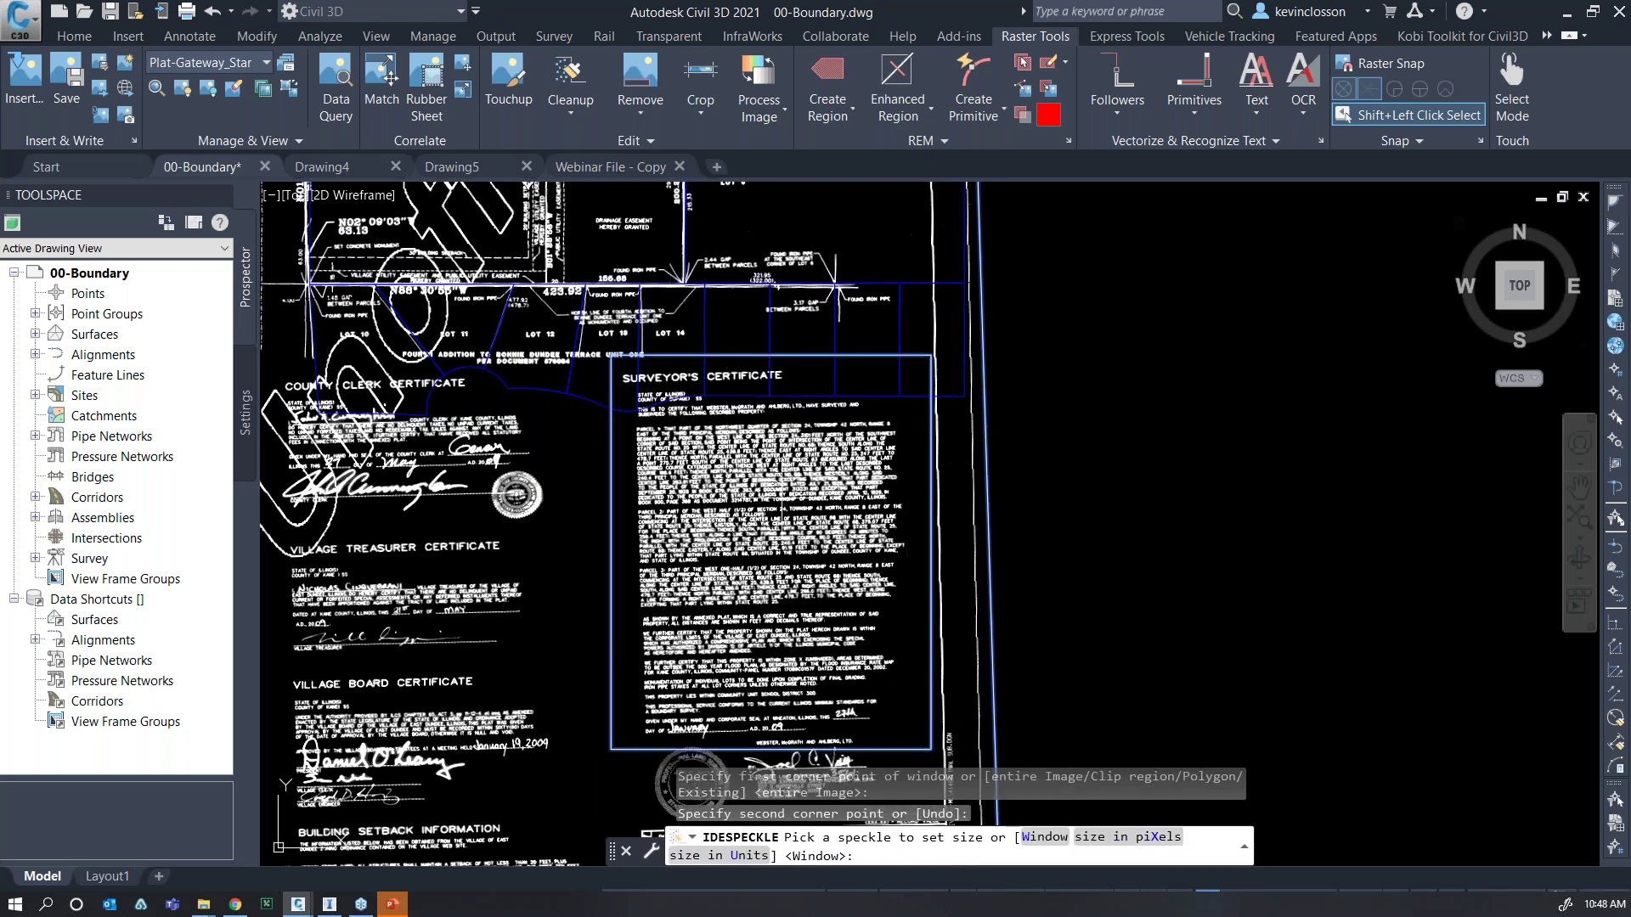
scroll(781, 539, up, 2)
scroll(769, 442, up, 2)
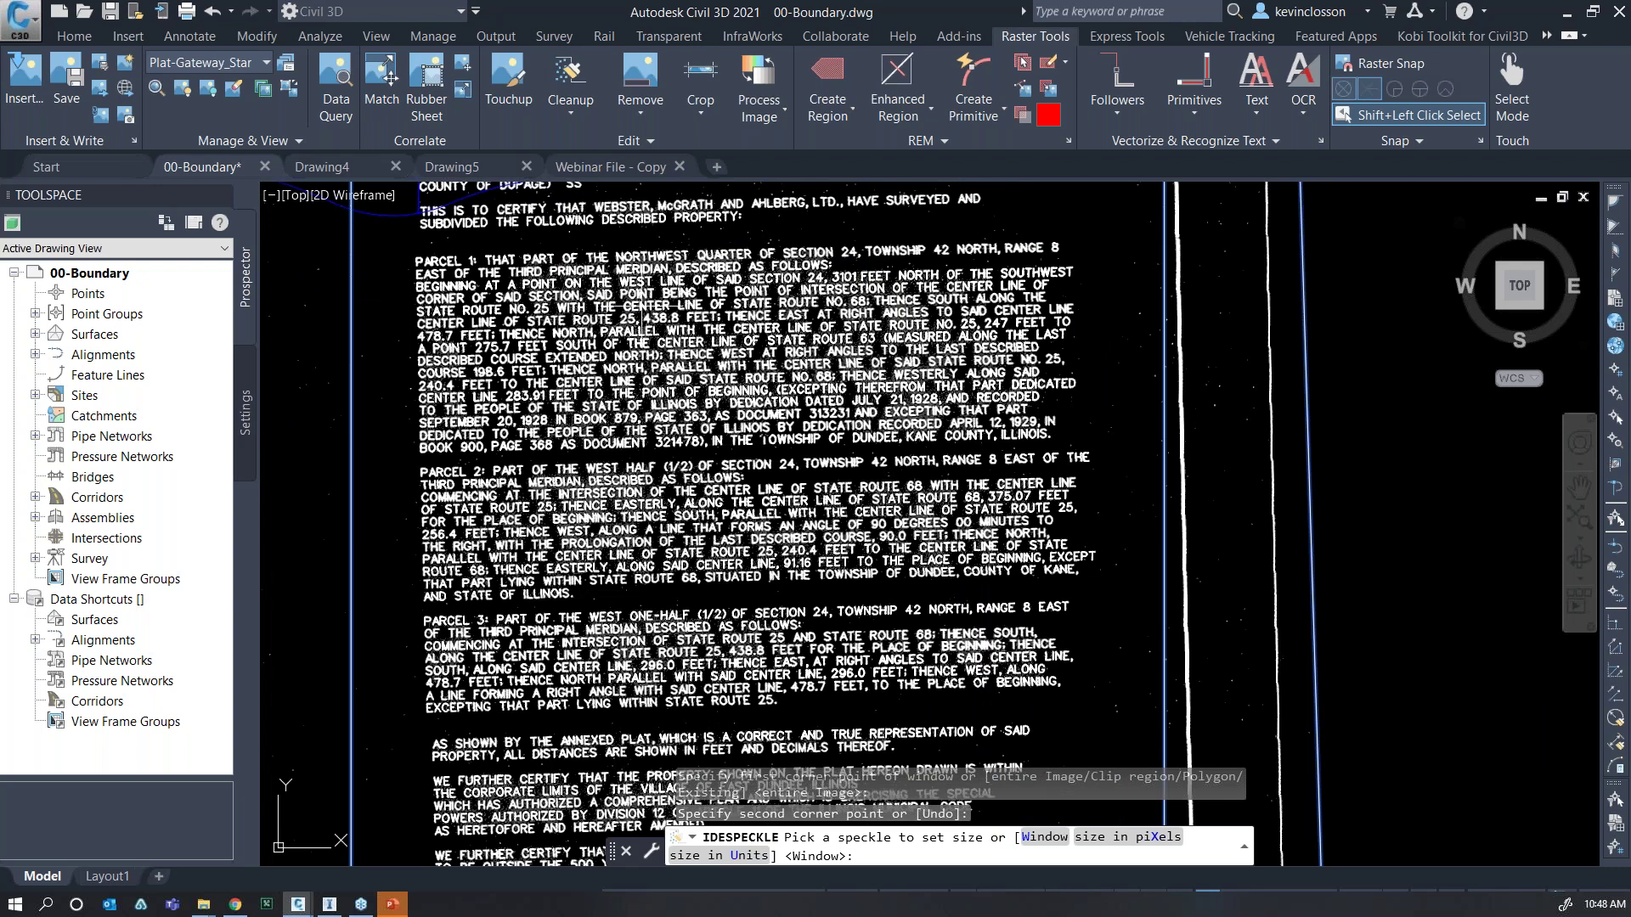
scroll(769, 442, up, 2)
scroll(751, 327, up, 4)
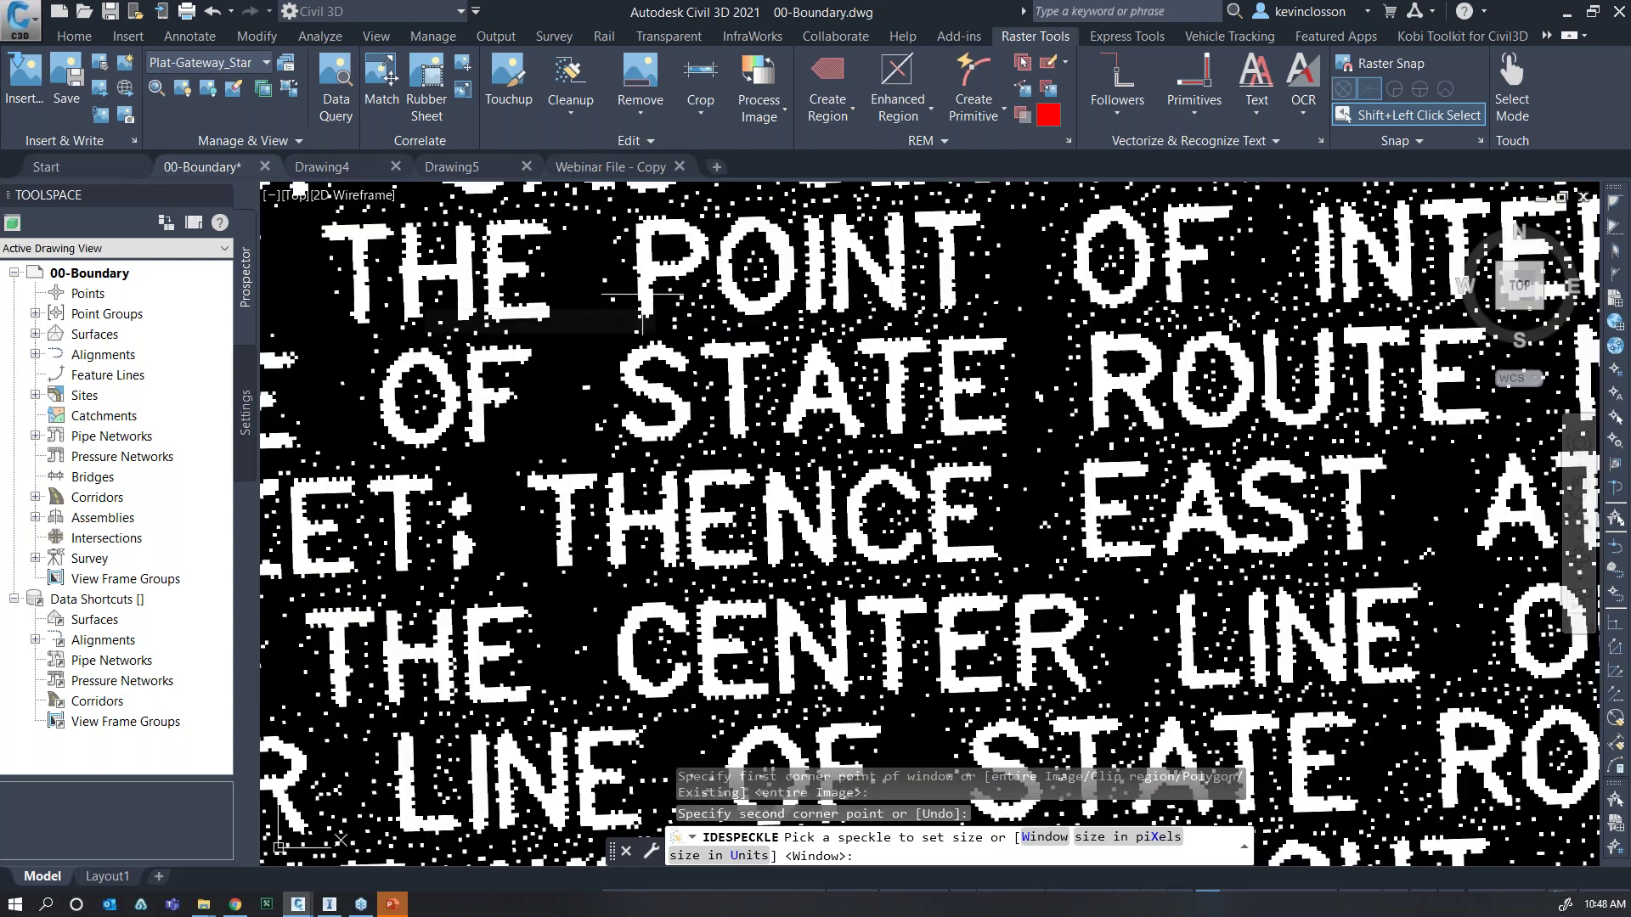
scroll(751, 327, up, 4)
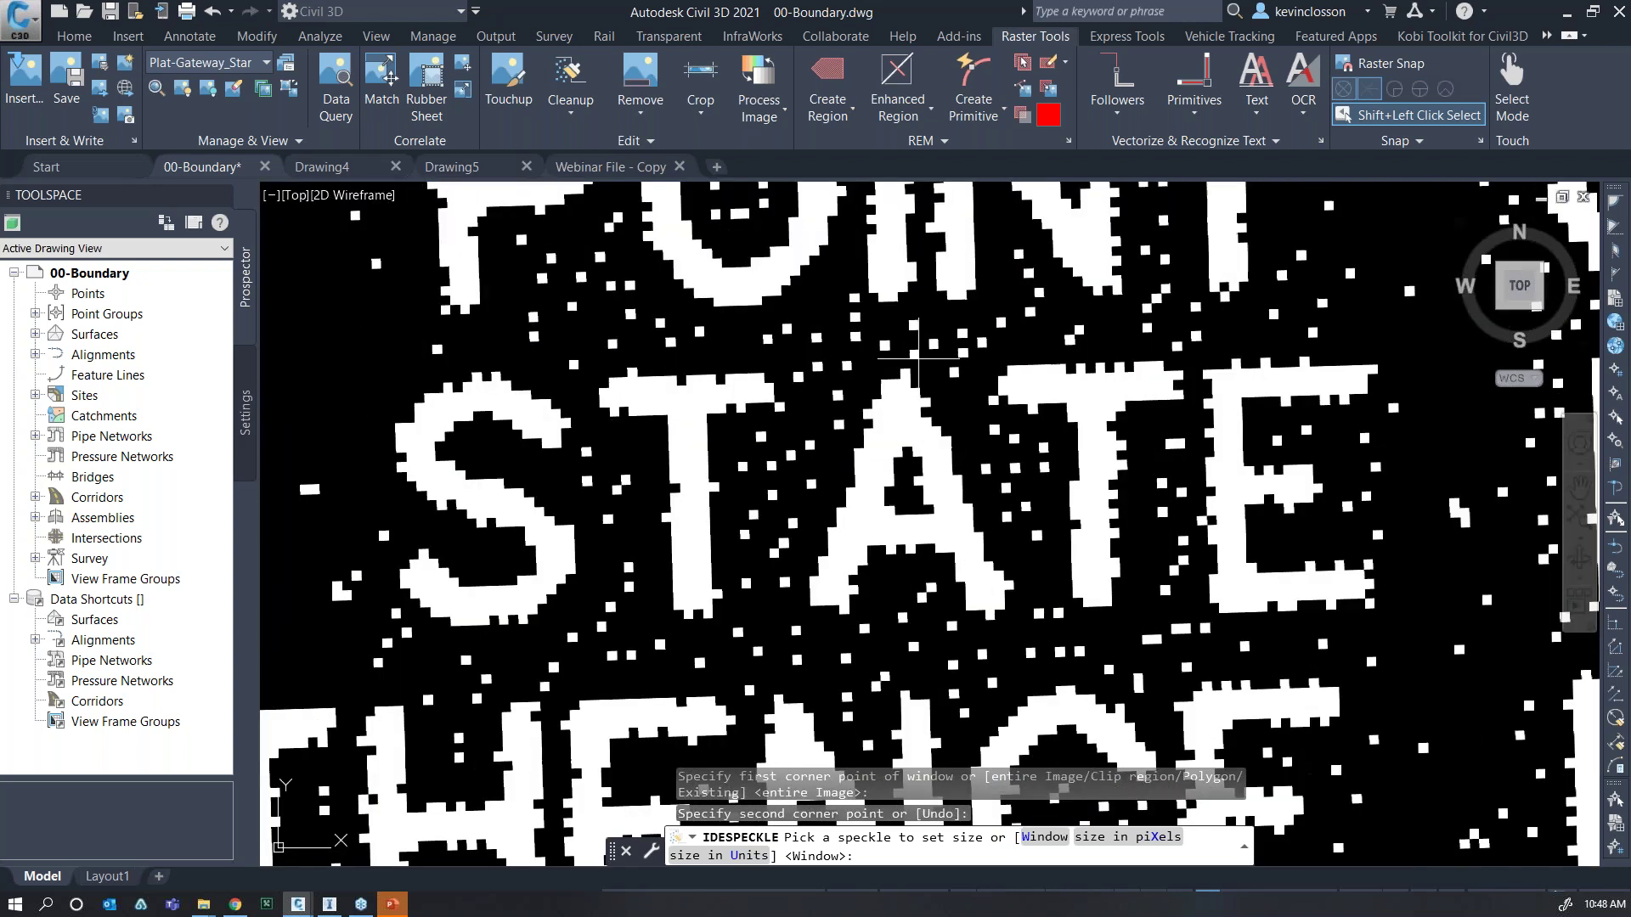
click(855, 336)
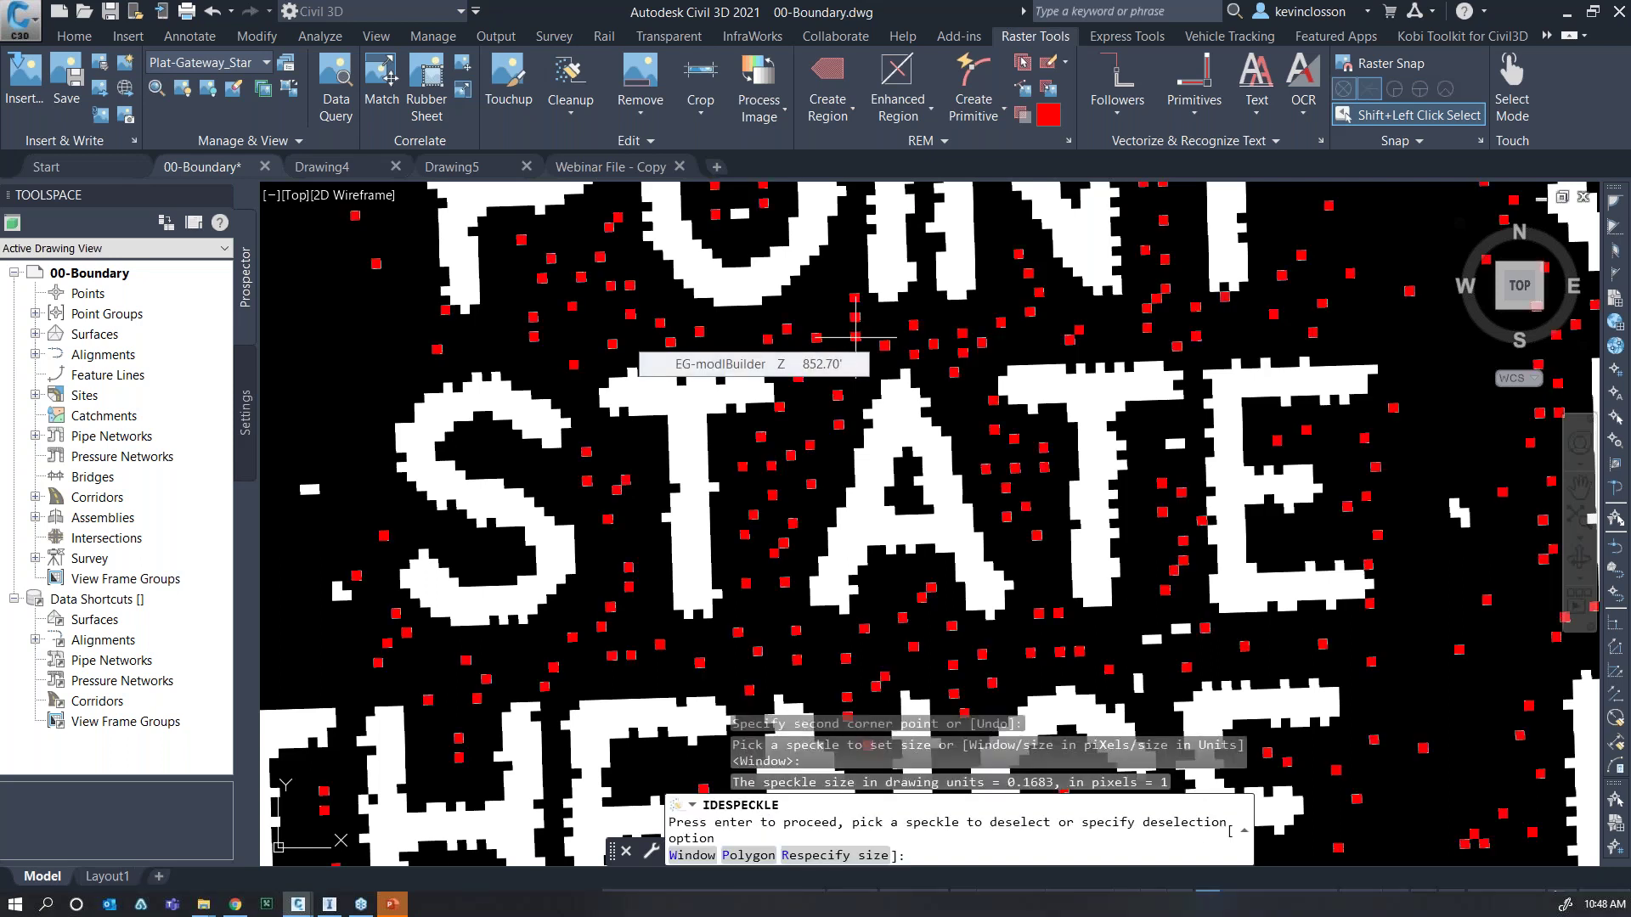
key(Return)
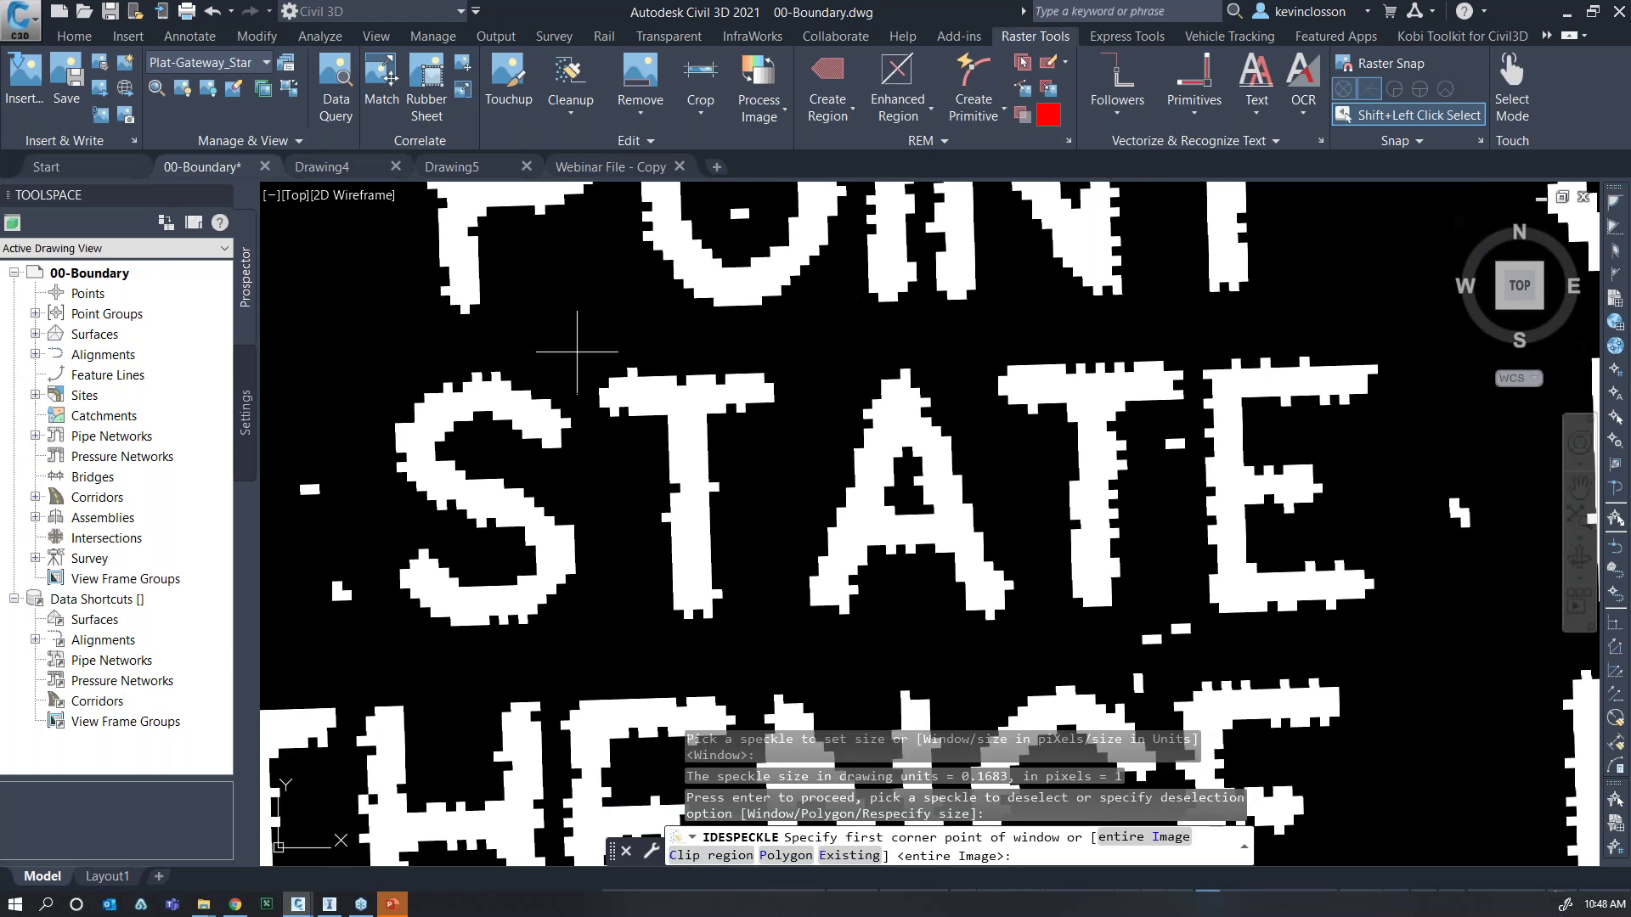
key(Escape)
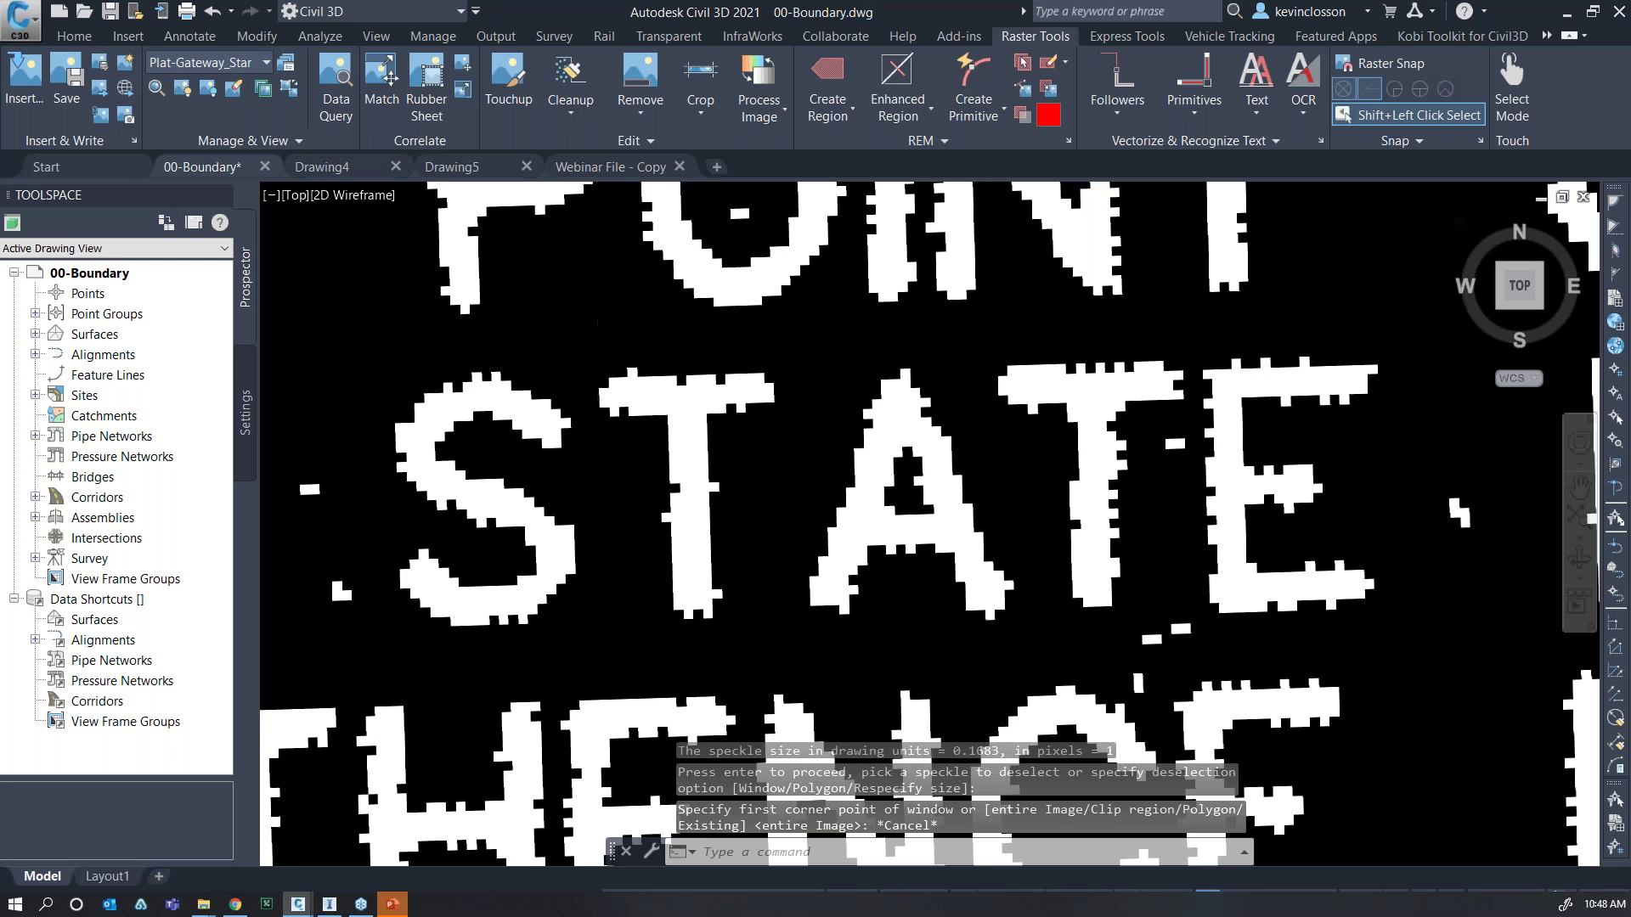
Recognize the certificate text inside a rectangle aligned with its tilted lines, from Parcel 1 down to the school district 300 line.
scroll(603, 360, down, 6)
scroll(603, 360, down, 3)
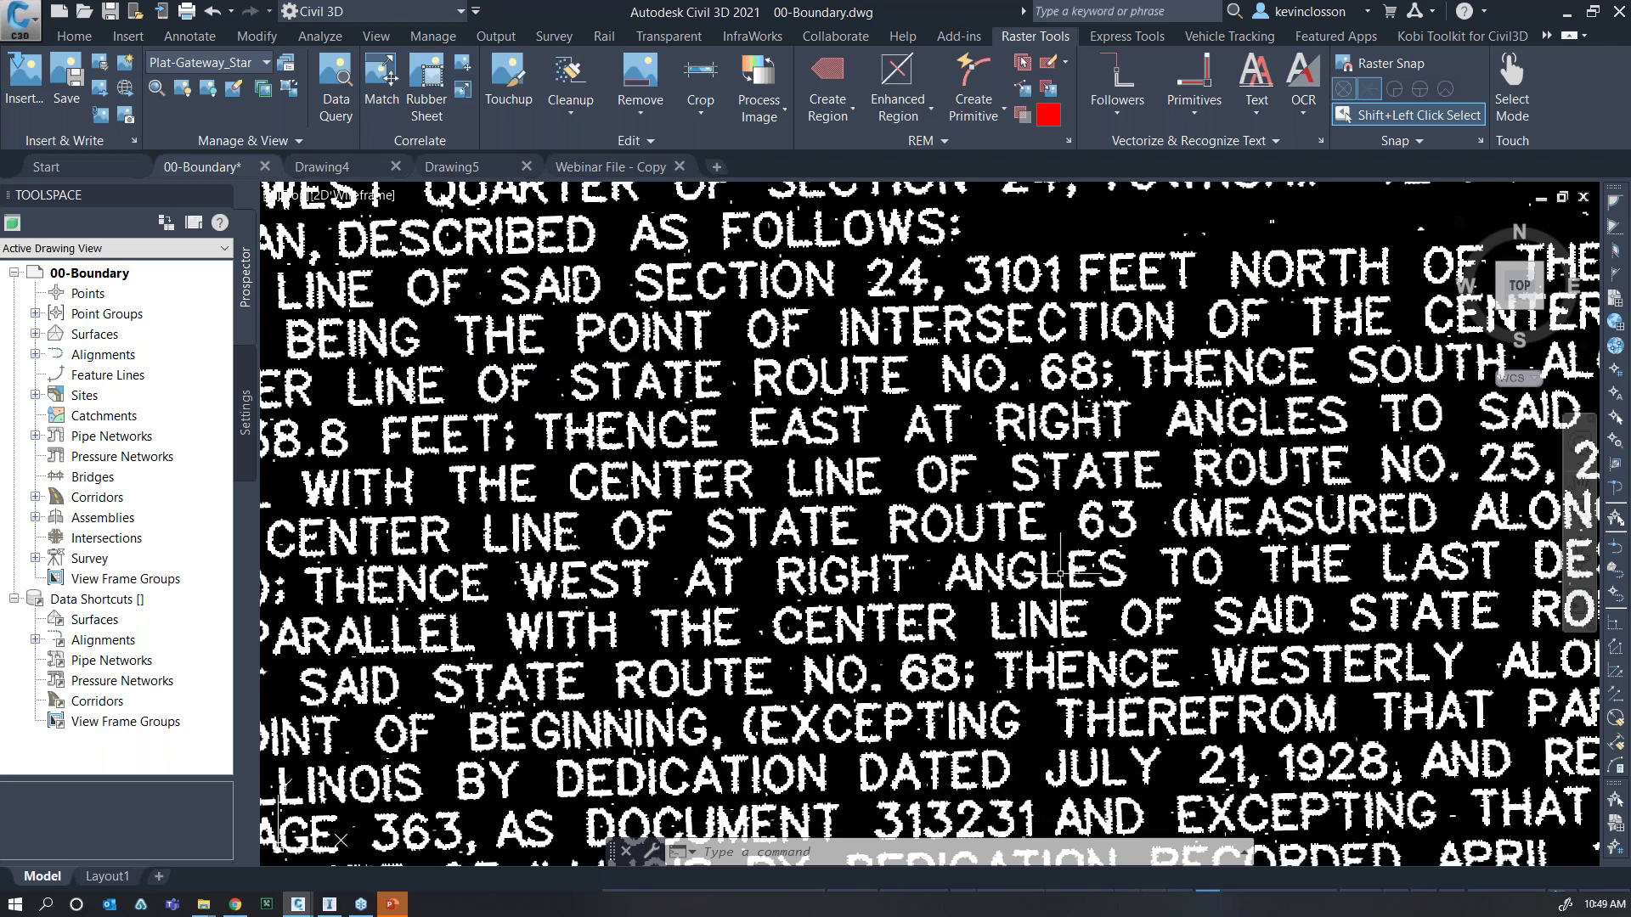
scroll(935, 463, down, 2)
scroll(815, 442, down, 4)
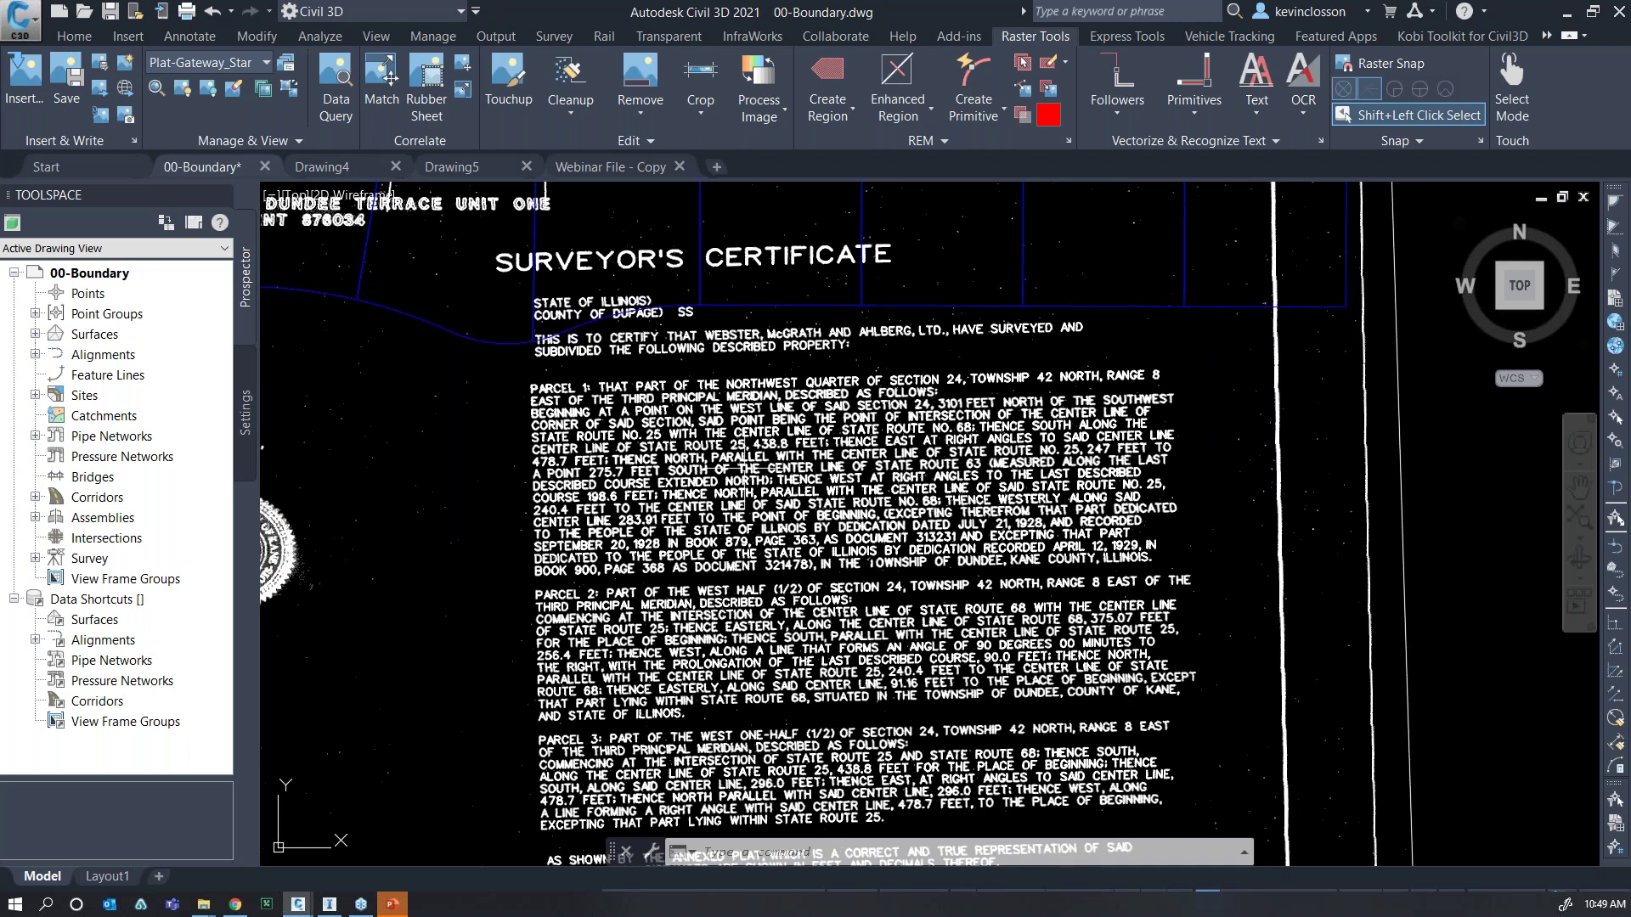
middle_drag(692, 470, 714, 416)
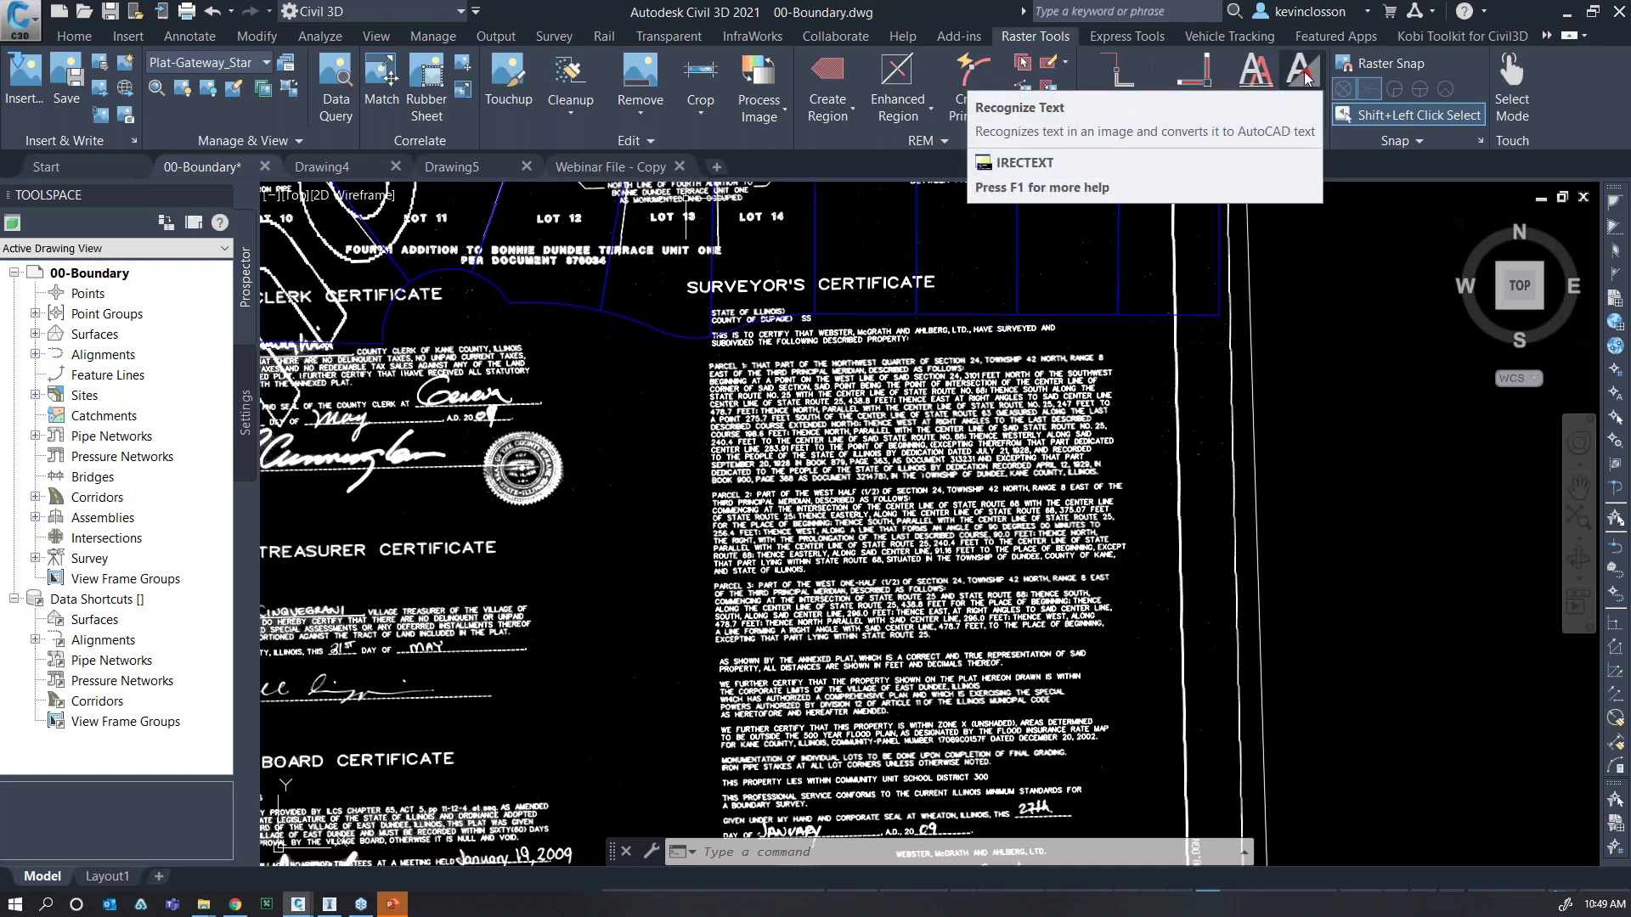
click(1306, 75)
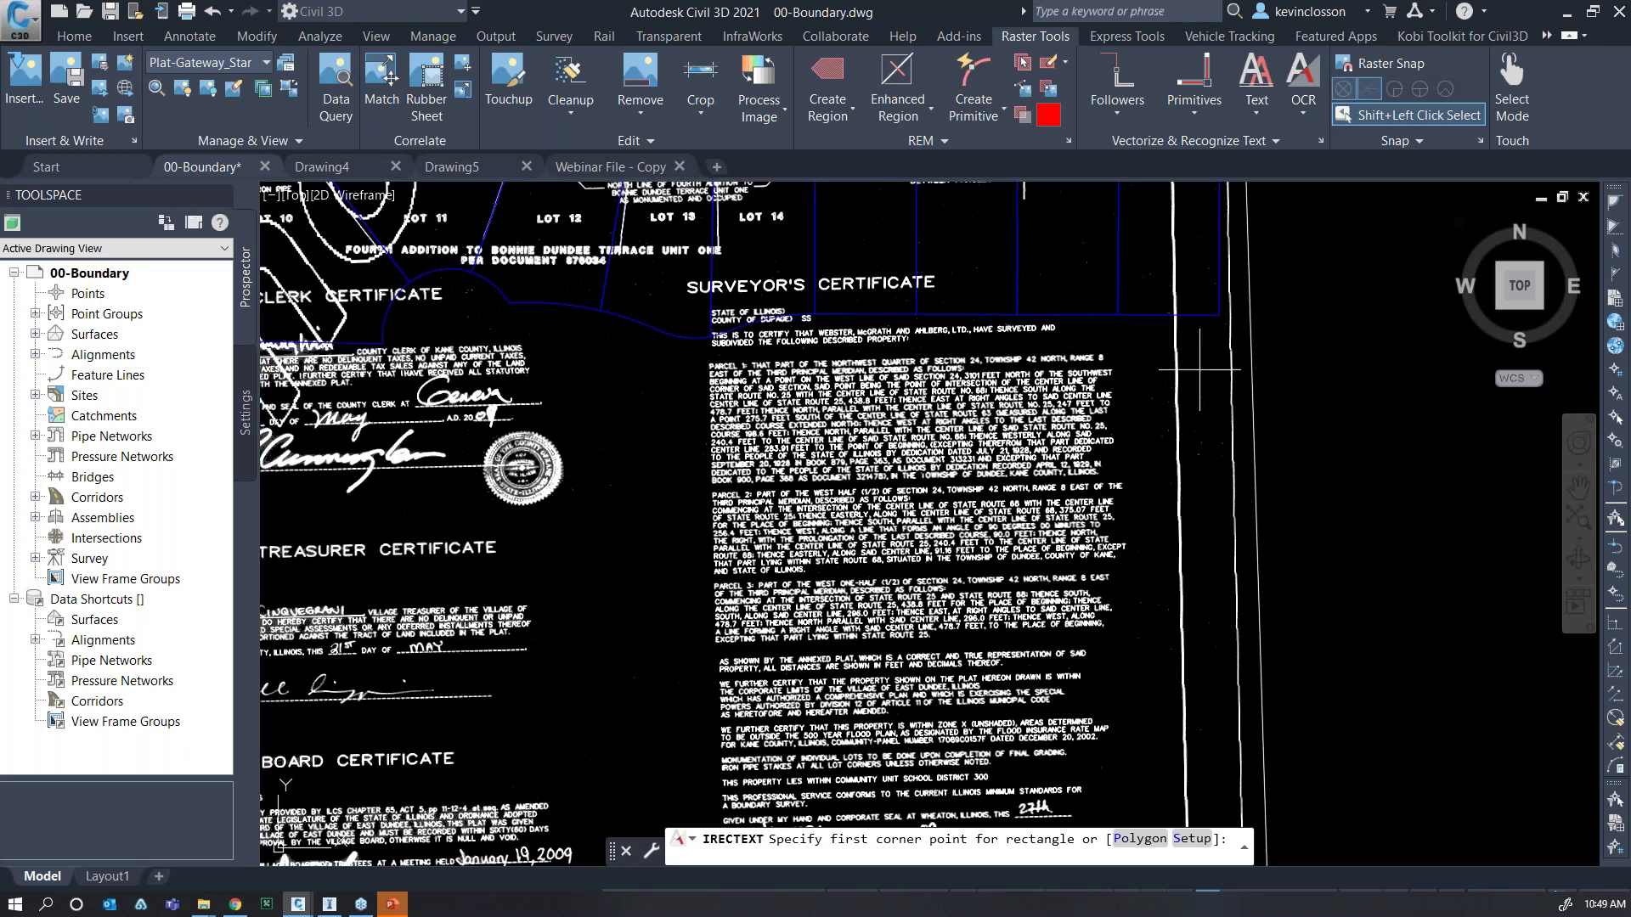
click(707, 361)
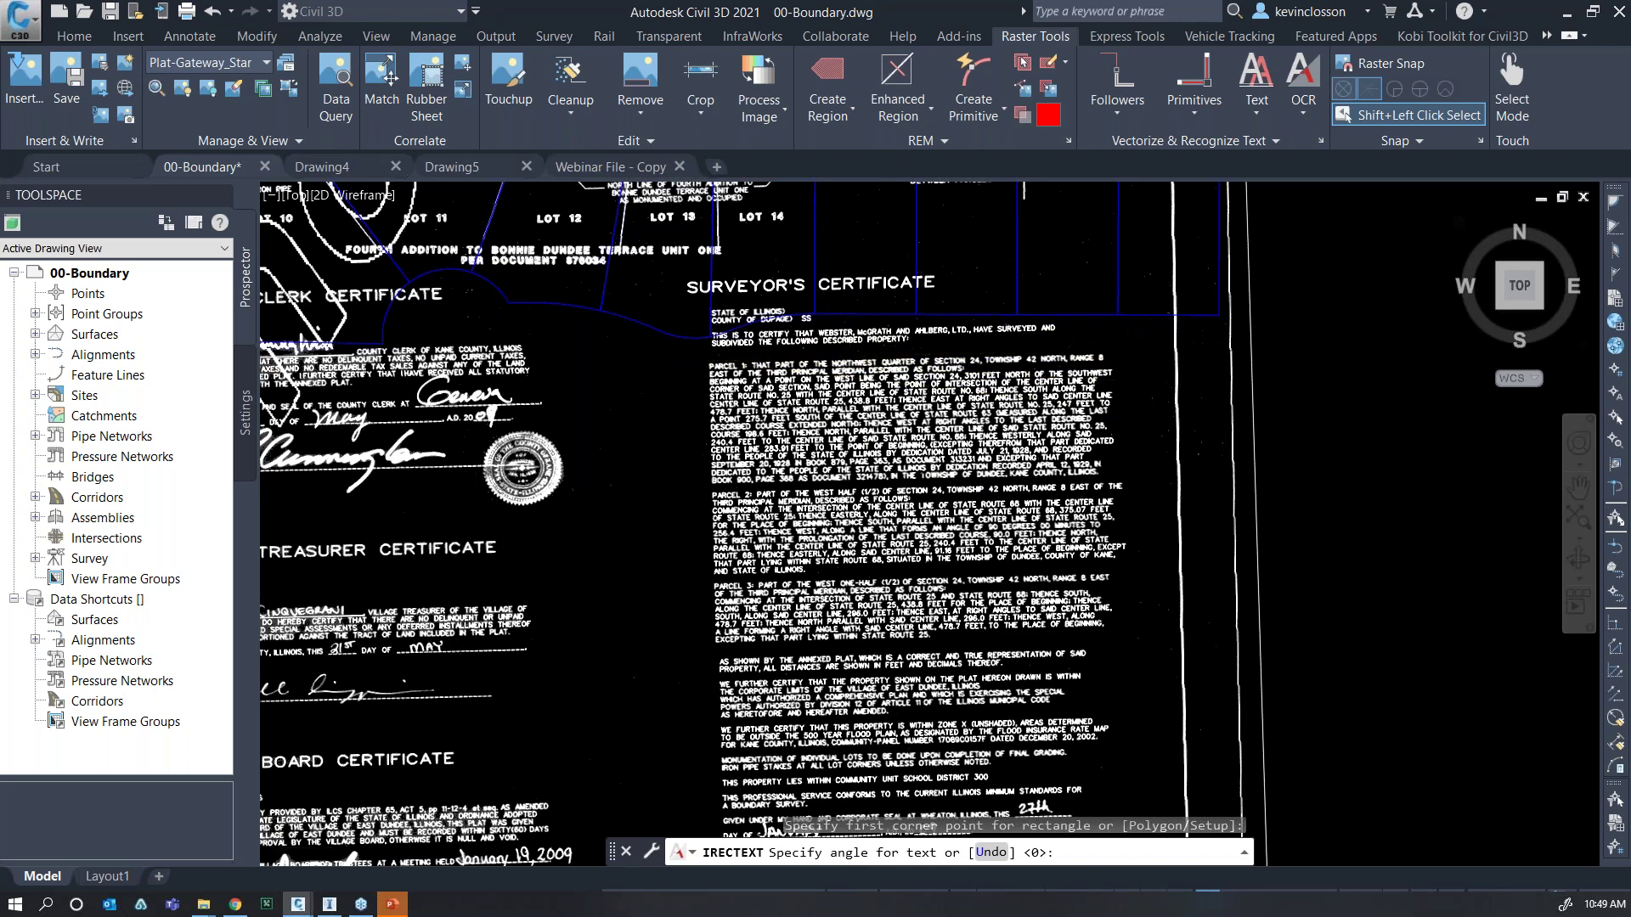
scroll(1139, 347, up, 2)
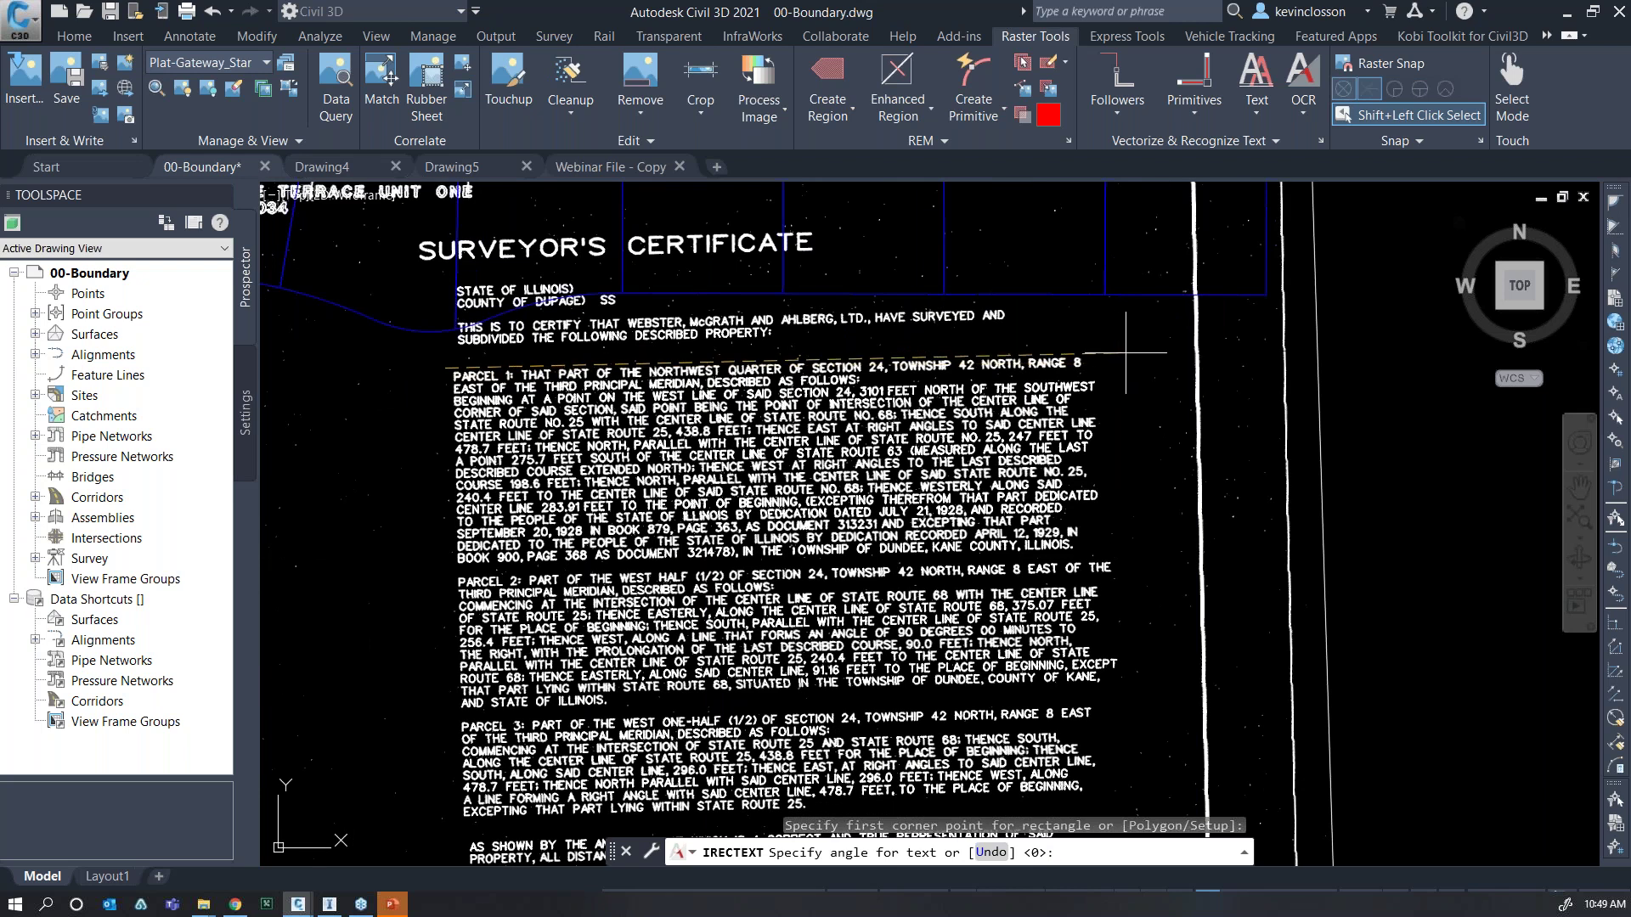
click(1126, 352)
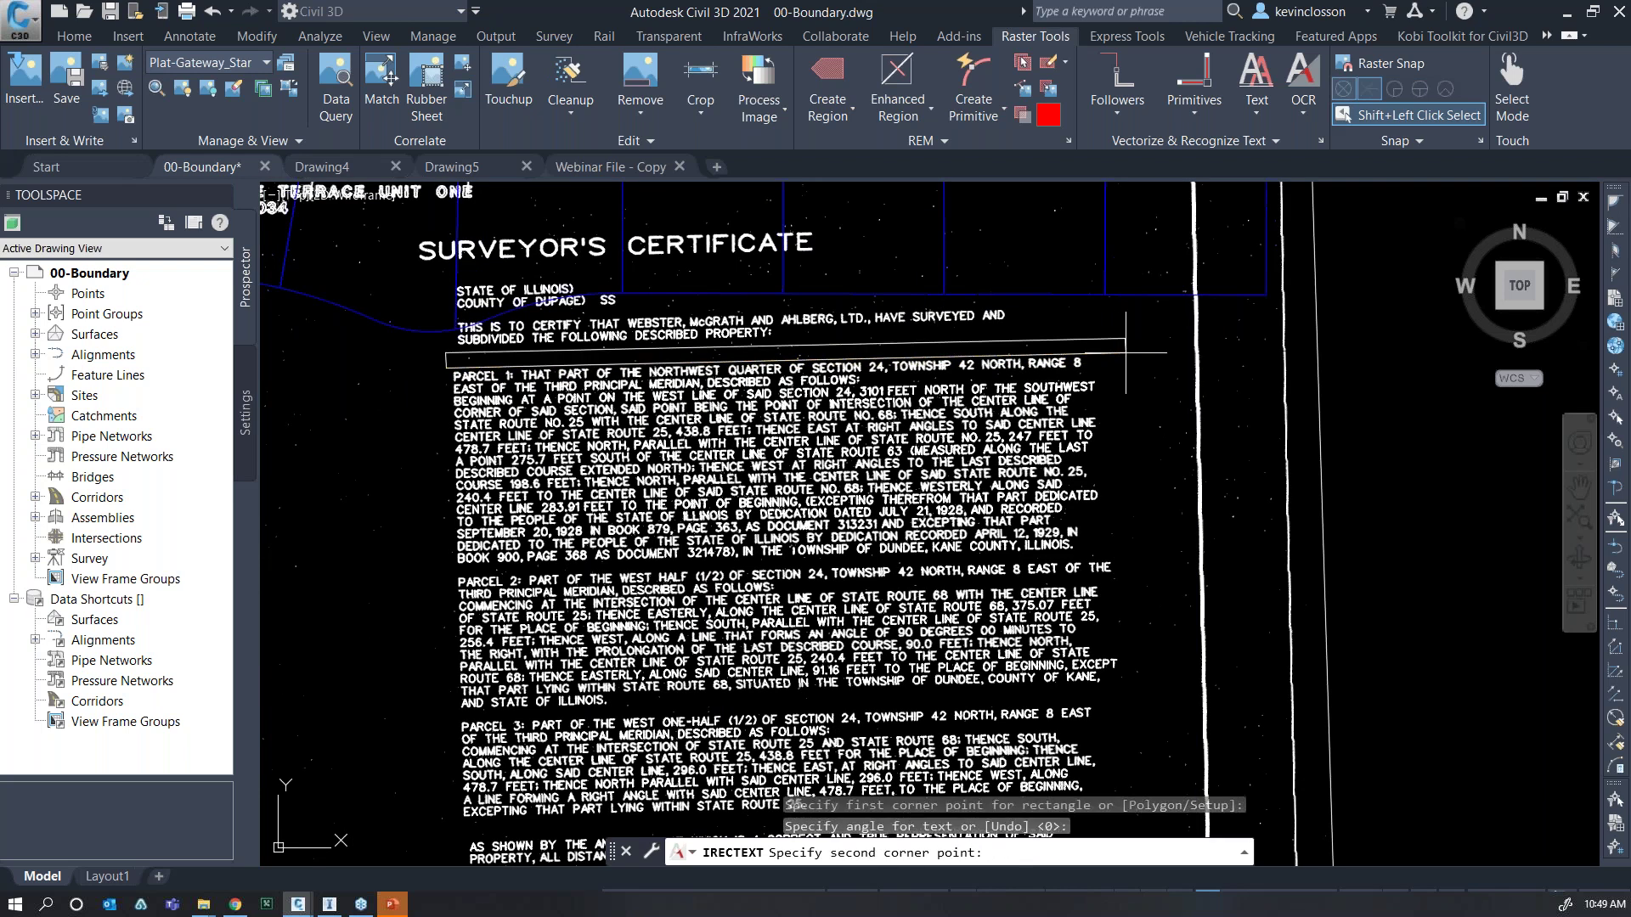
scroll(1113, 434, down, 4)
scroll(1130, 432, down, 3)
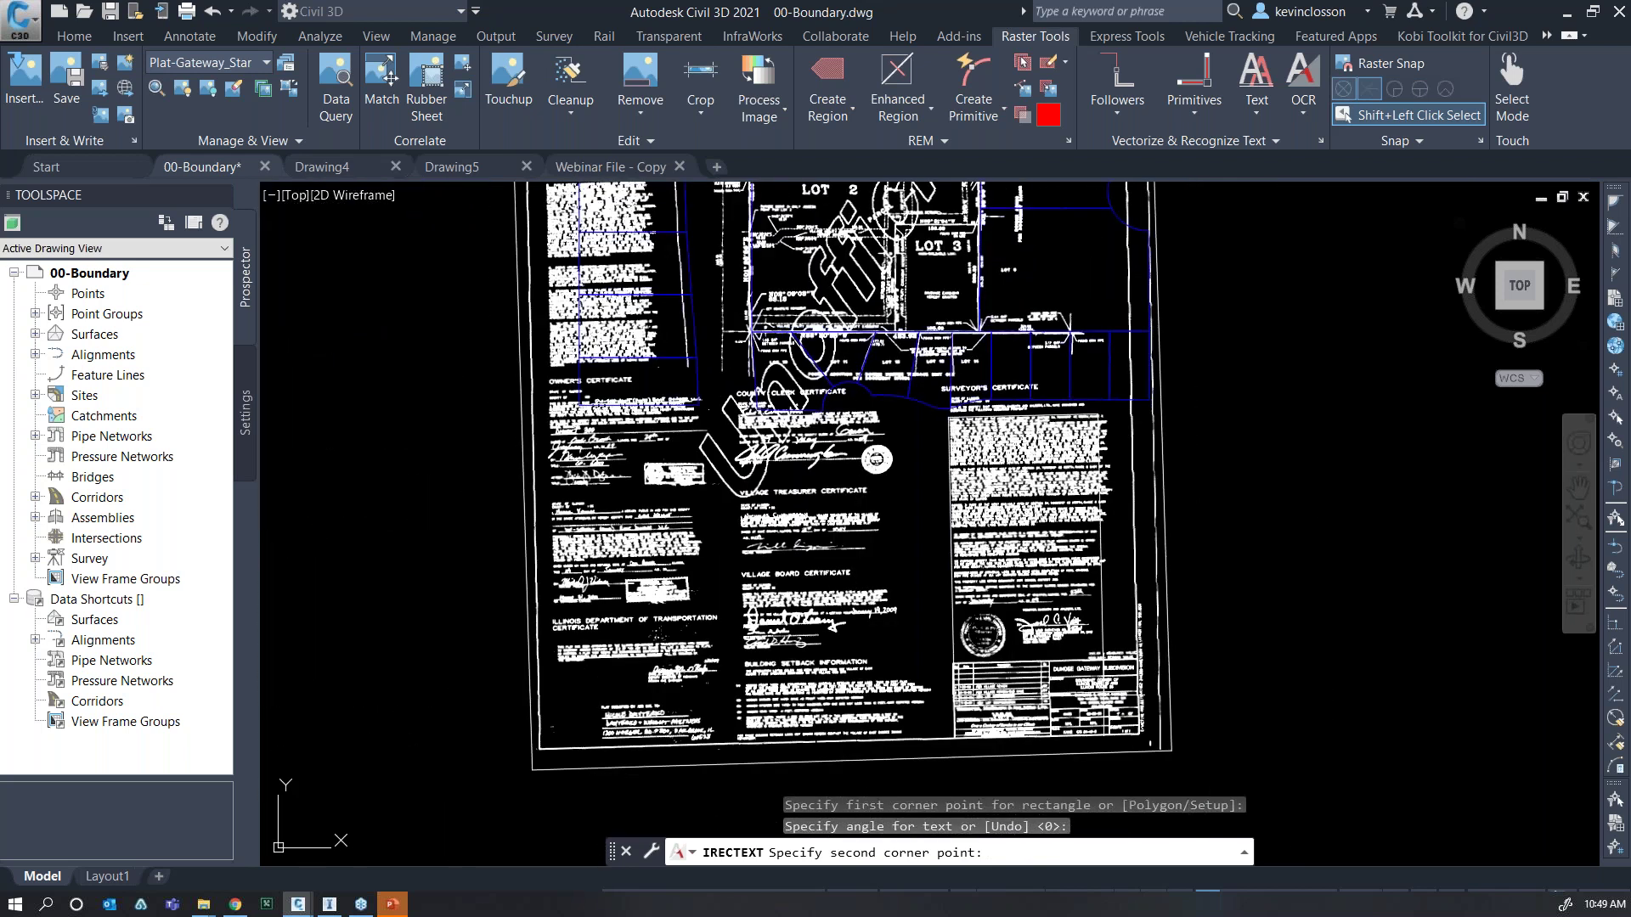
scroll(1109, 560, up, 5)
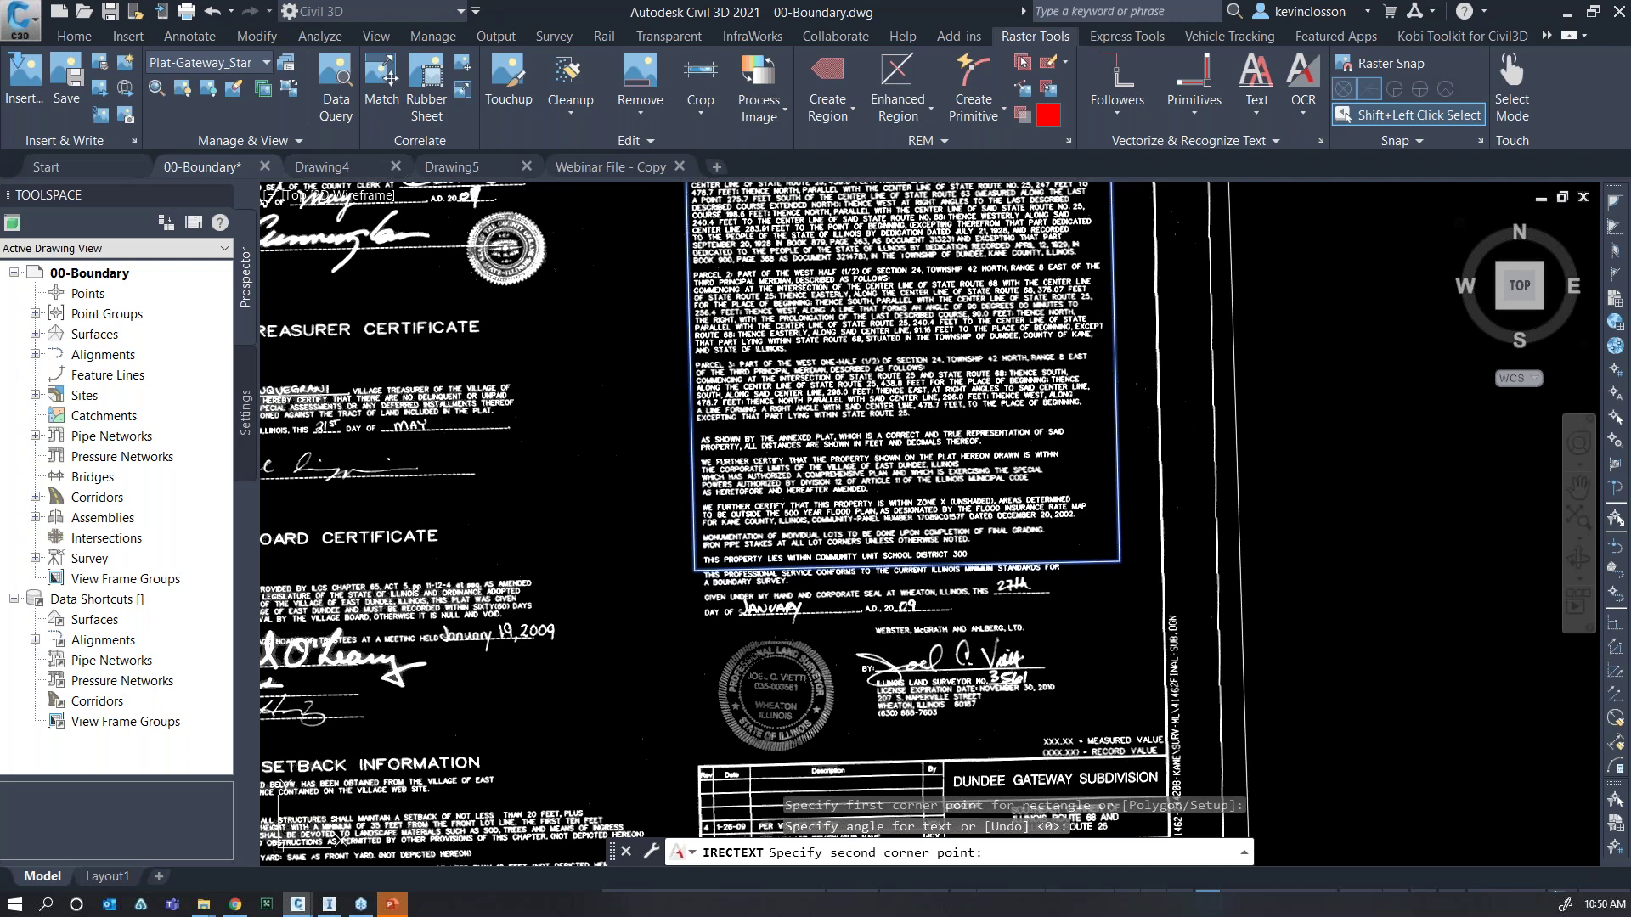
click(1119, 562)
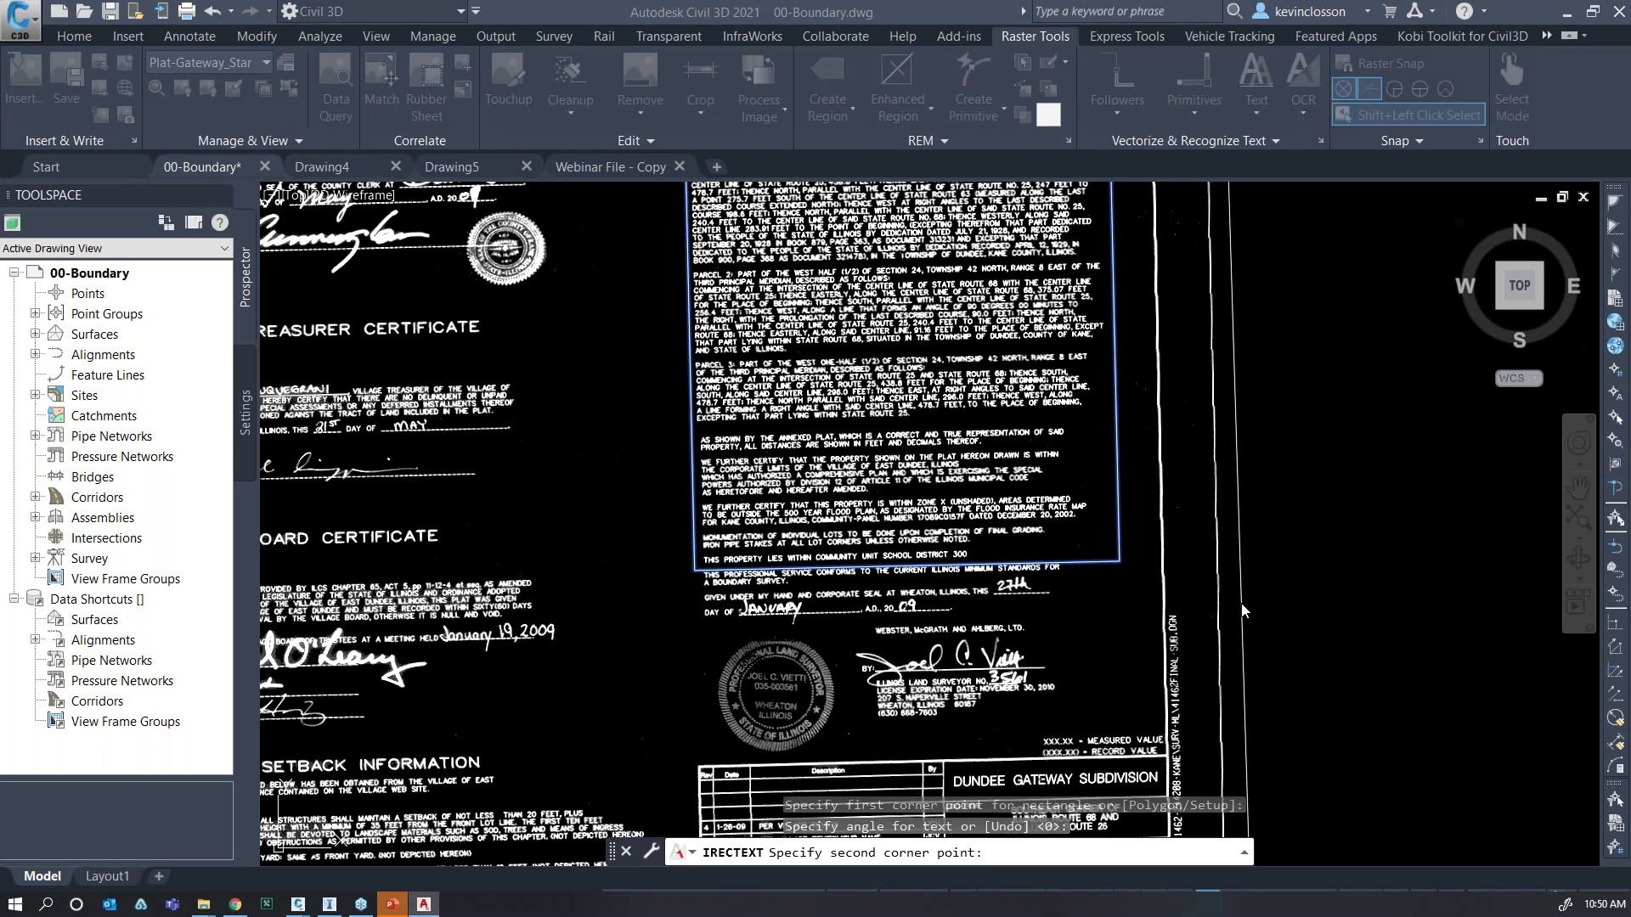
Check the recognized text against the enlarged source image, accept it, and end text recognition with the file browser minimized.
drag(1315, 308, 368, 98)
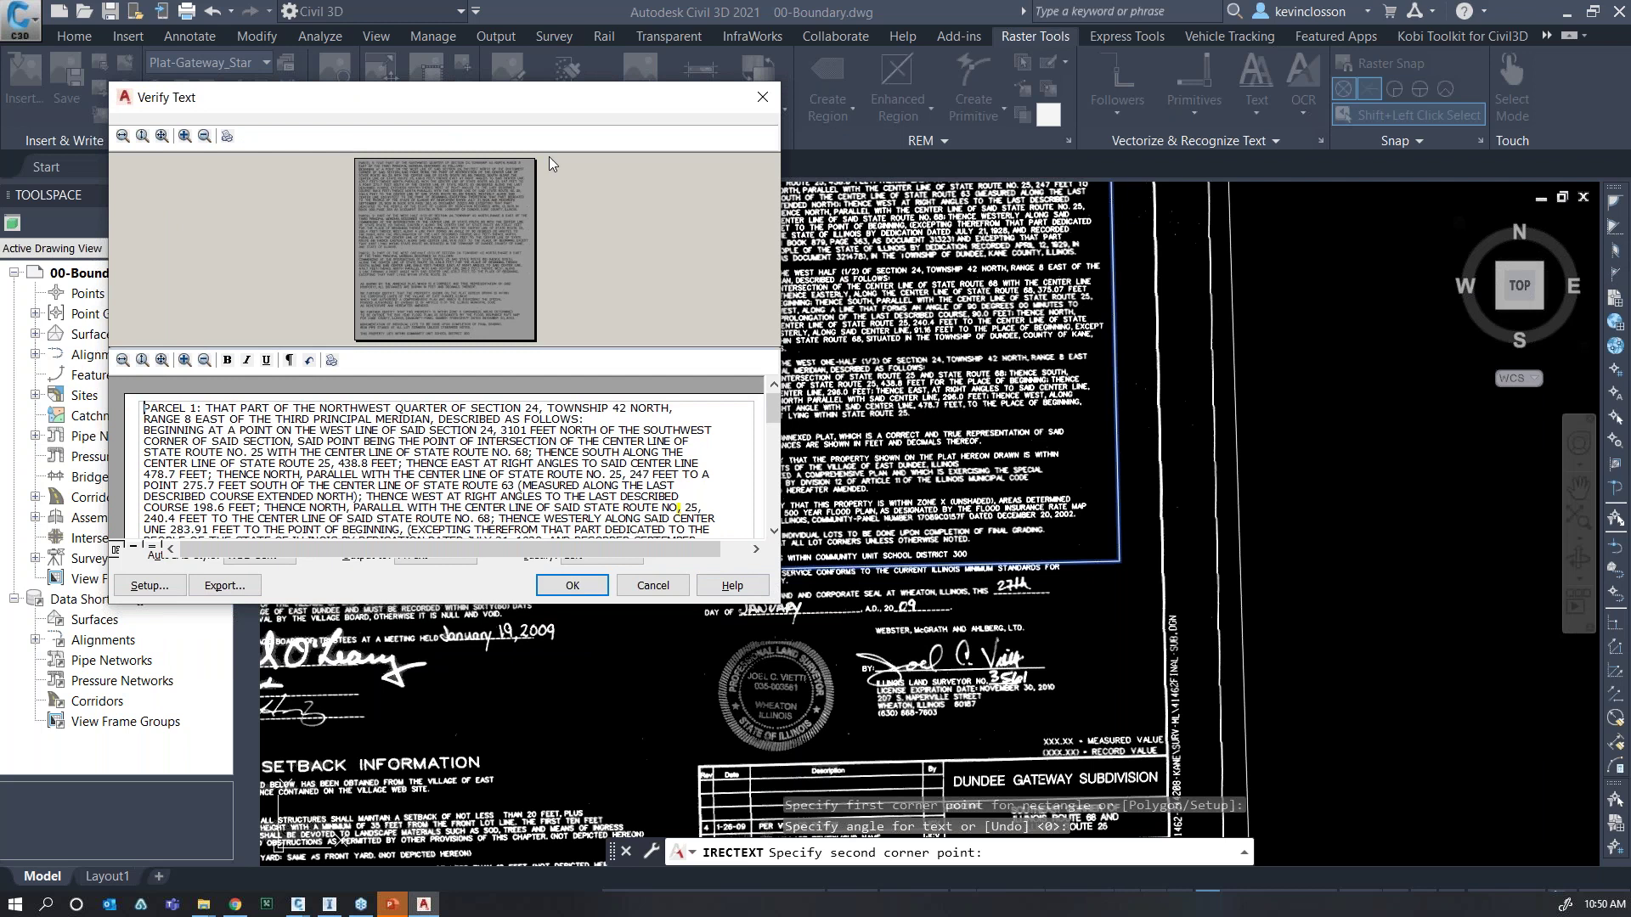
click(184, 135)
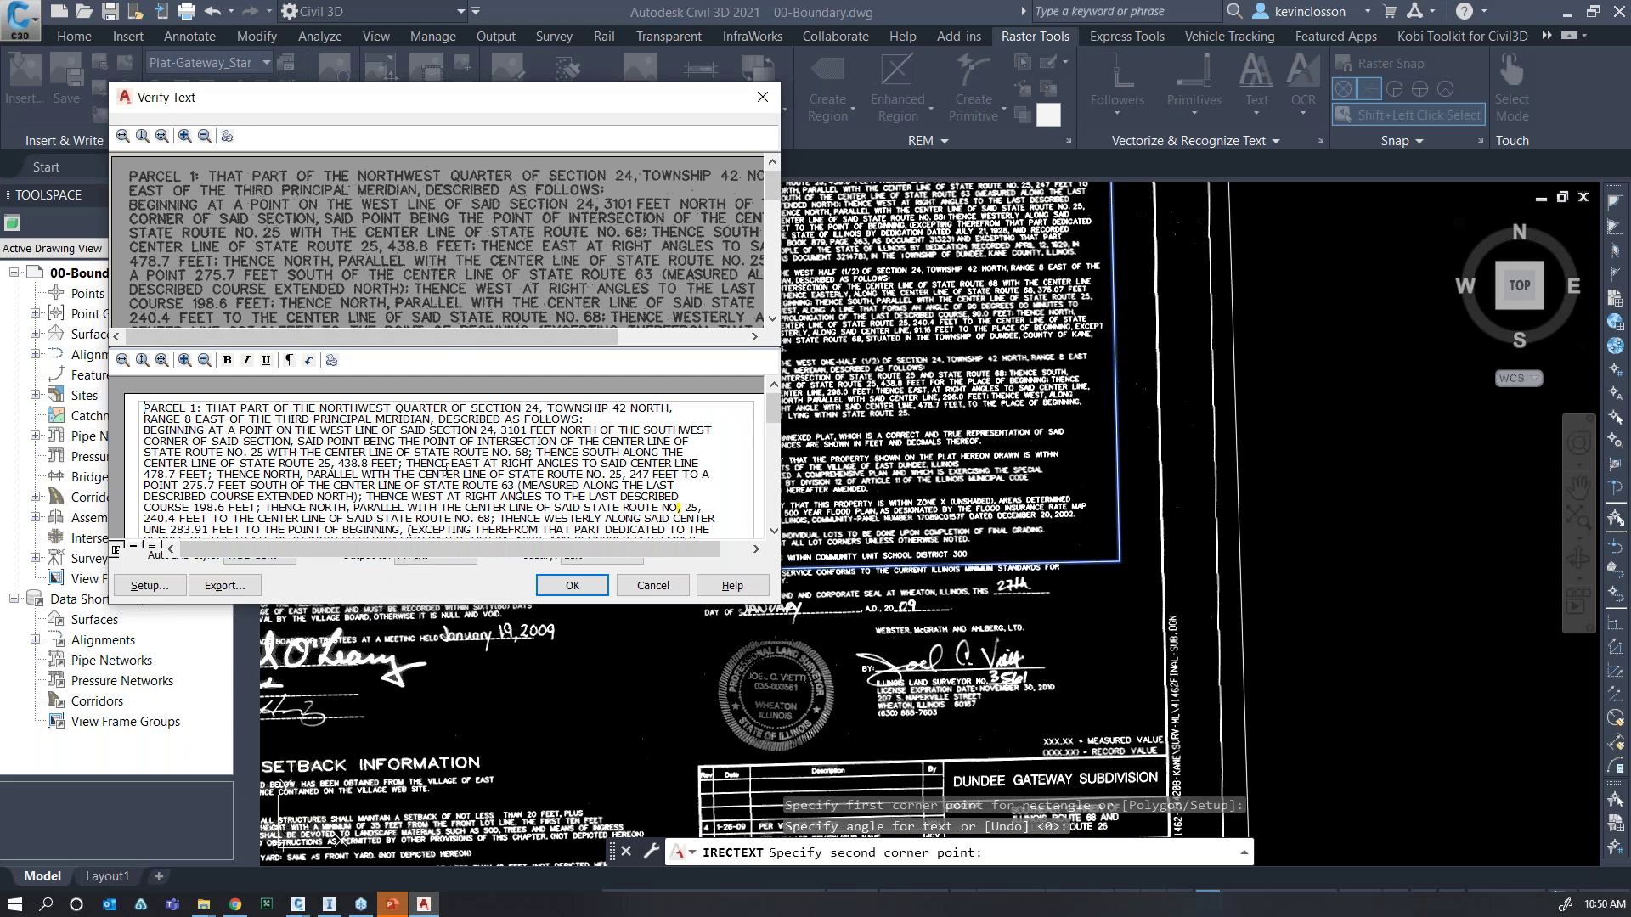
mouse_move(777, 415)
mouse_down()
mouse_move(776, 525)
mouse_move(776, 410)
mouse_up()
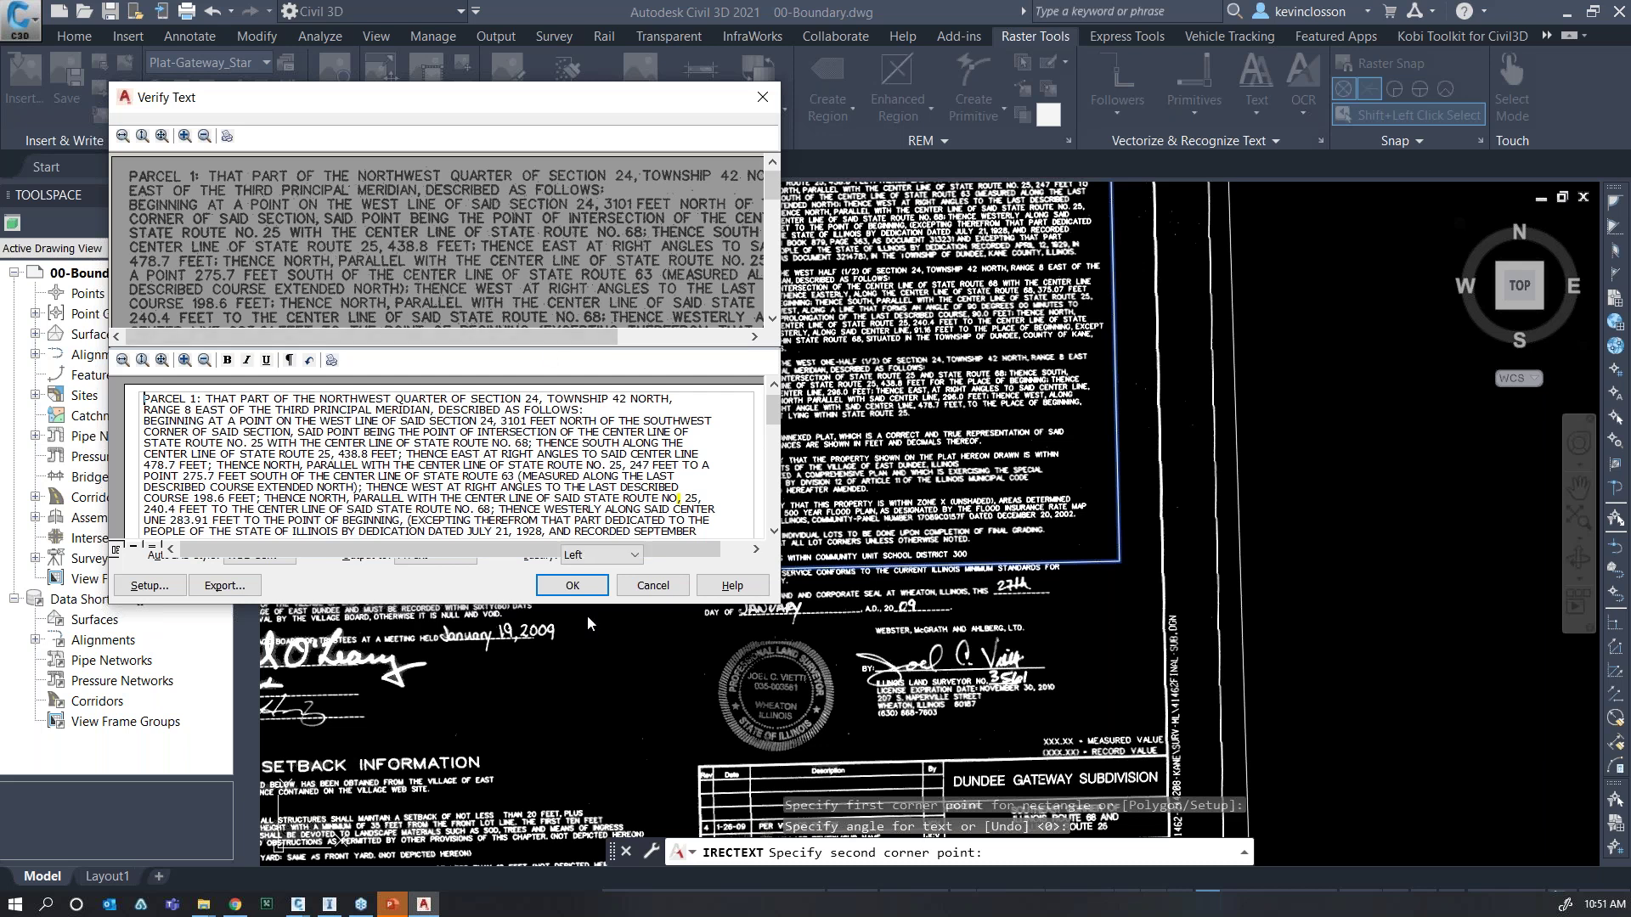
click(583, 588)
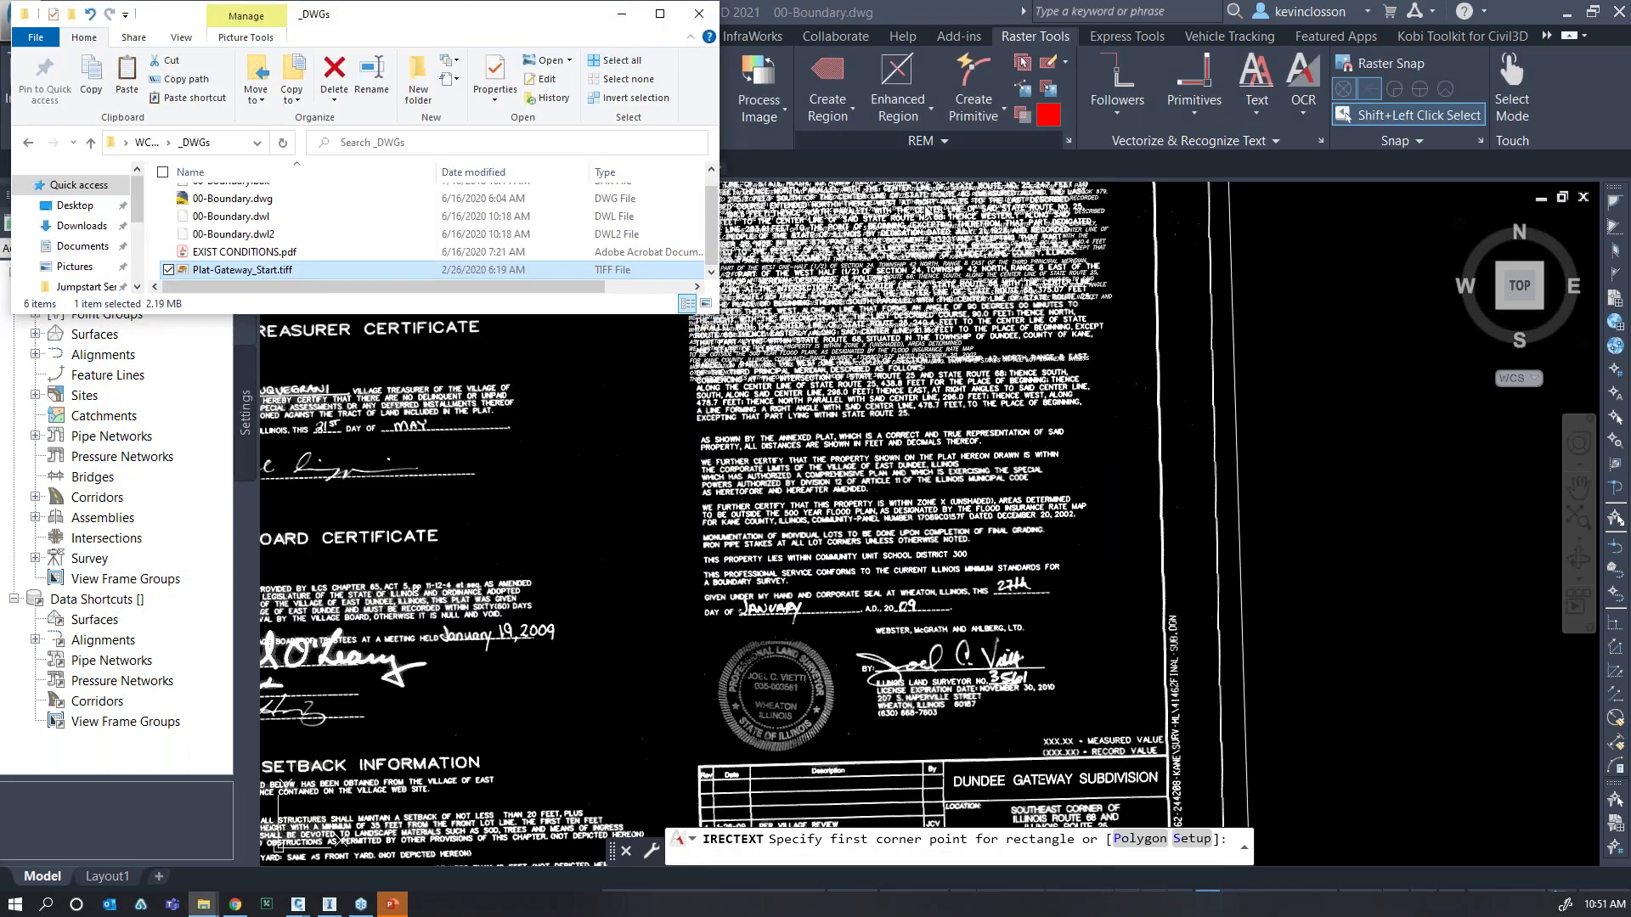
click(626, 23)
click(626, 23)
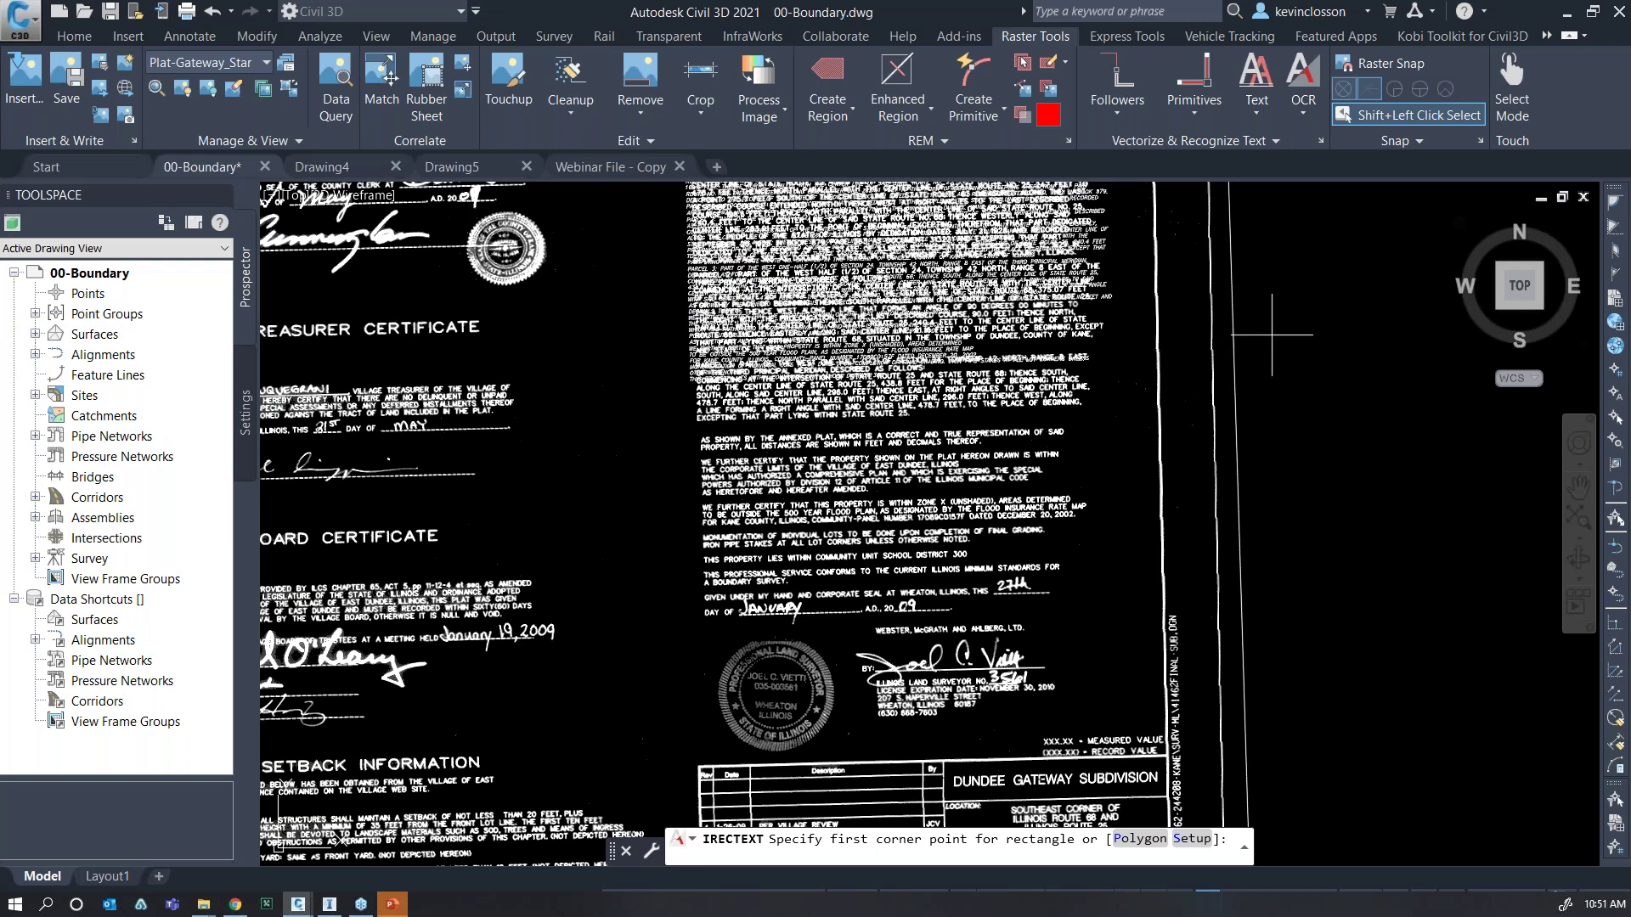
key(Escape)
Move the recognized text block off the scanned certificate into the empty space beside the plat.
mouse_move(1318, 396)
middle_down()
mouse_move(1190, 705)
mouse_move(1191, 689)
middle_up()
click(643, 492)
click(561, 427)
middle_drag(1104, 366, 564, 375)
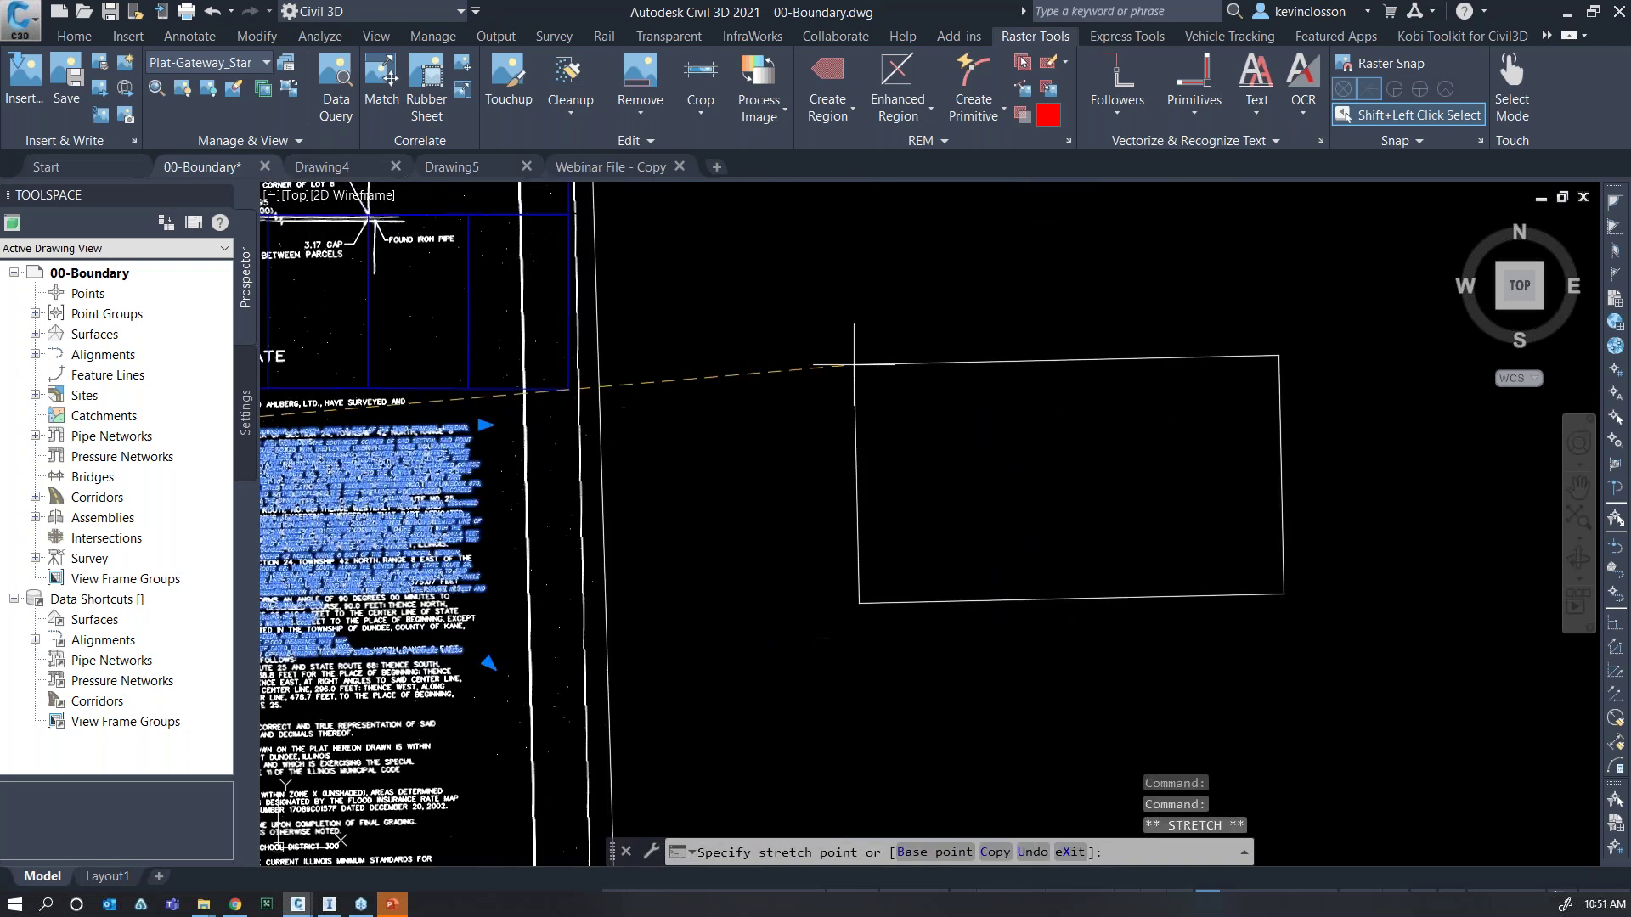
click(849, 336)
key(Escape)
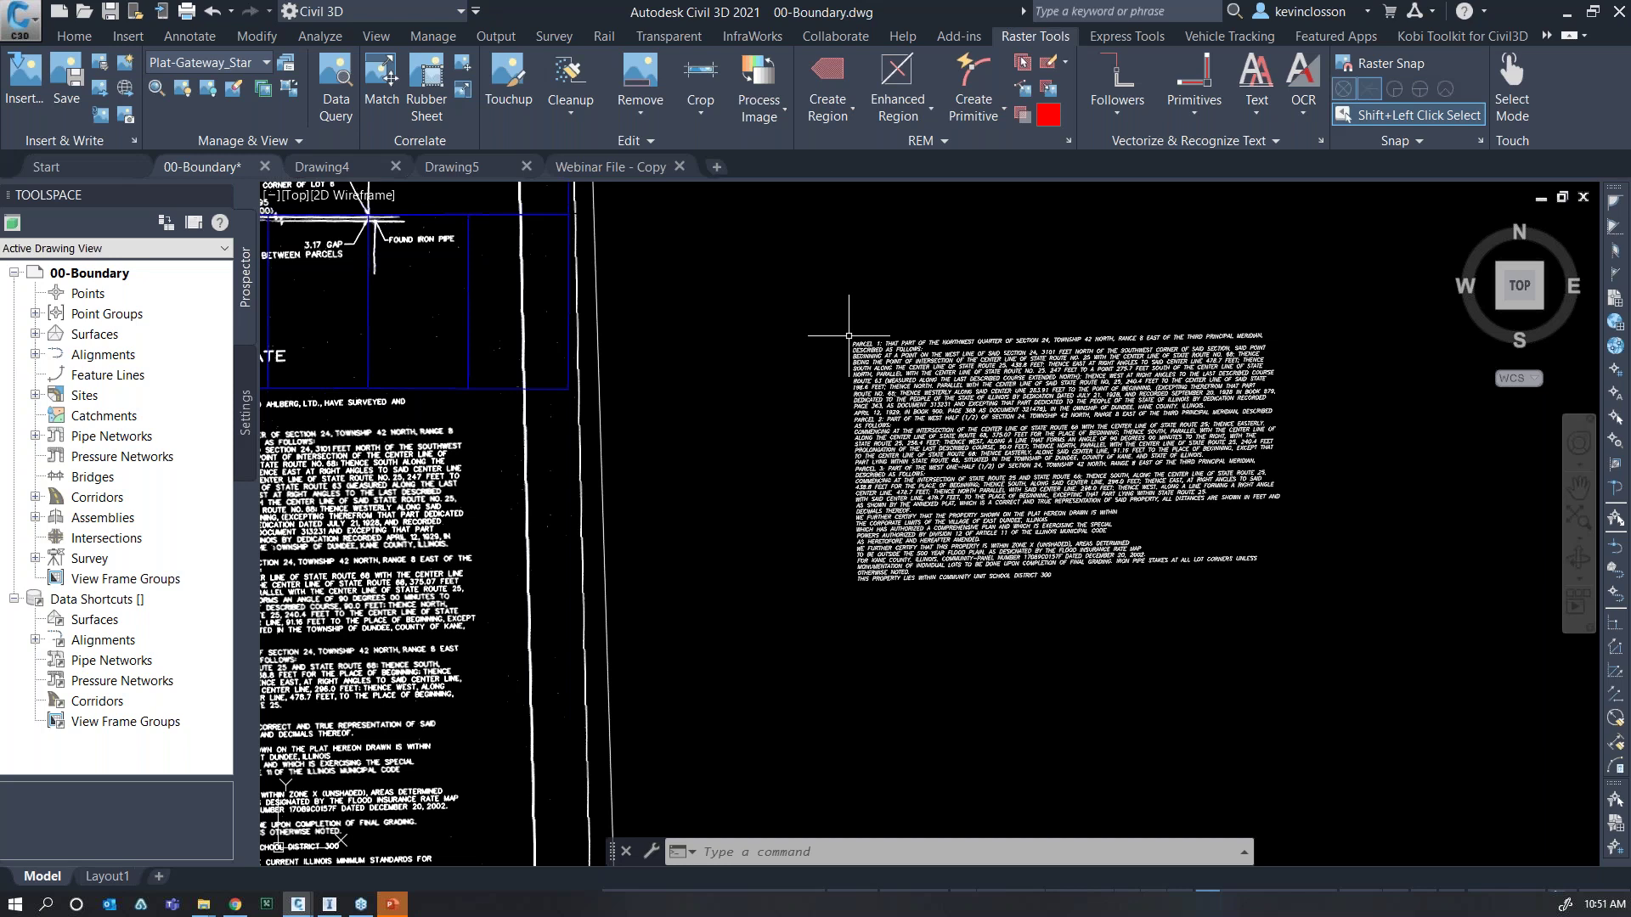
Stretch the text block's lower corner inward and back outward to a wider, taller frame, rewrapping its lines.
click(1179, 408)
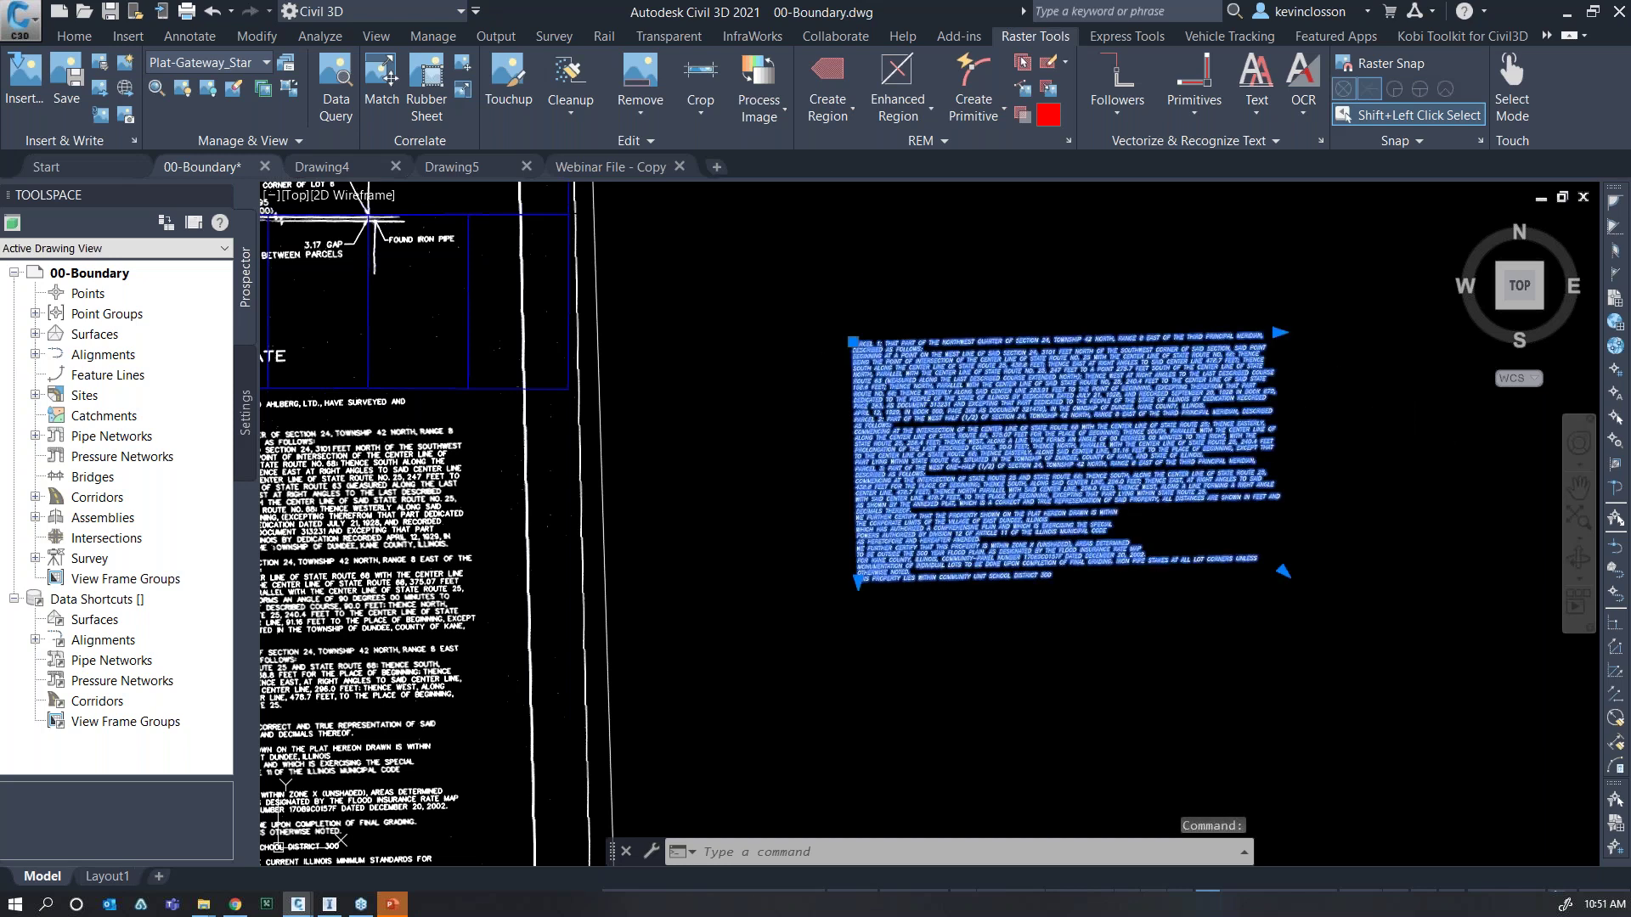
click(1283, 571)
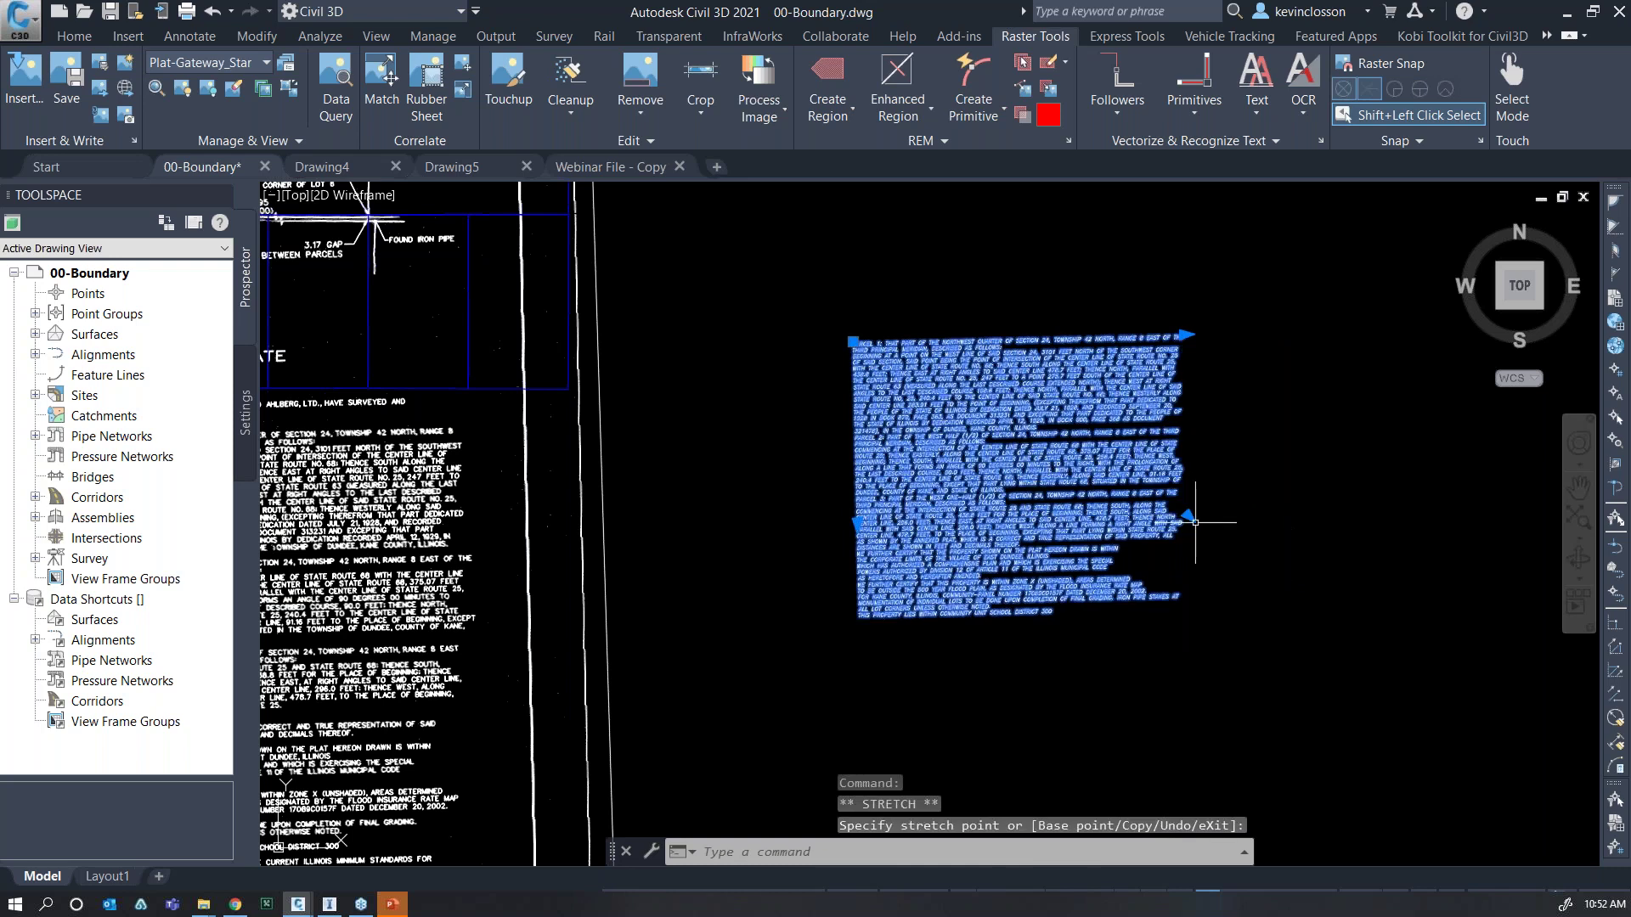
click(1188, 515)
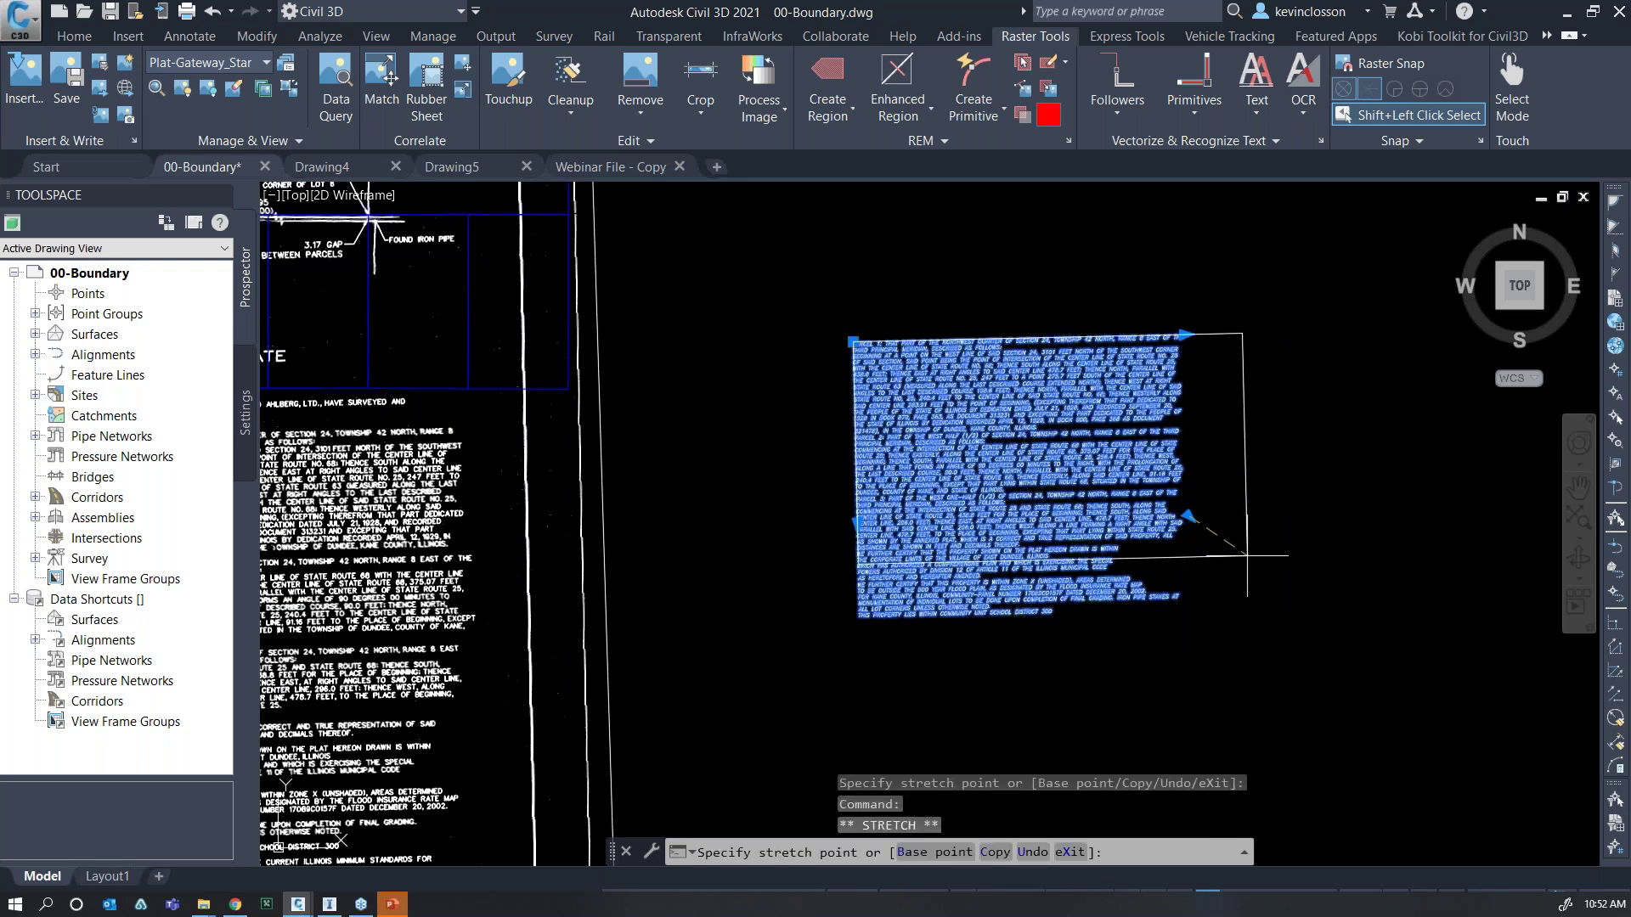
click(1320, 612)
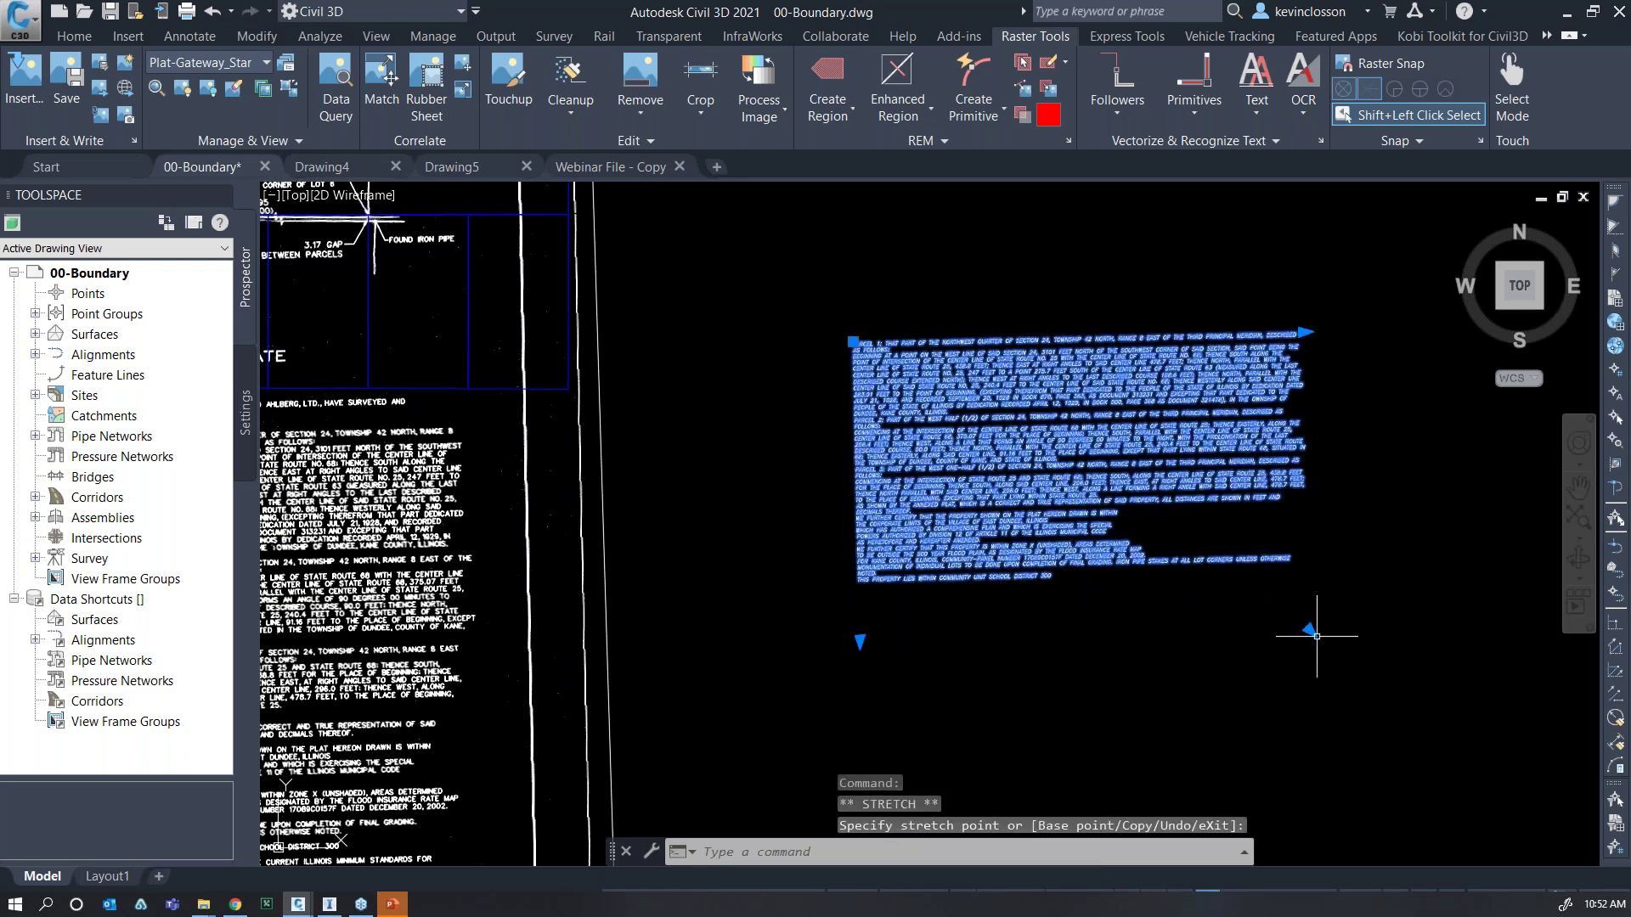
key(Escape)
key(Escape)
Set the text block to dynamic columns with manual height and shrink the column so the text flows into two side-by-side columns.
click(1038, 412)
double_click(991, 465)
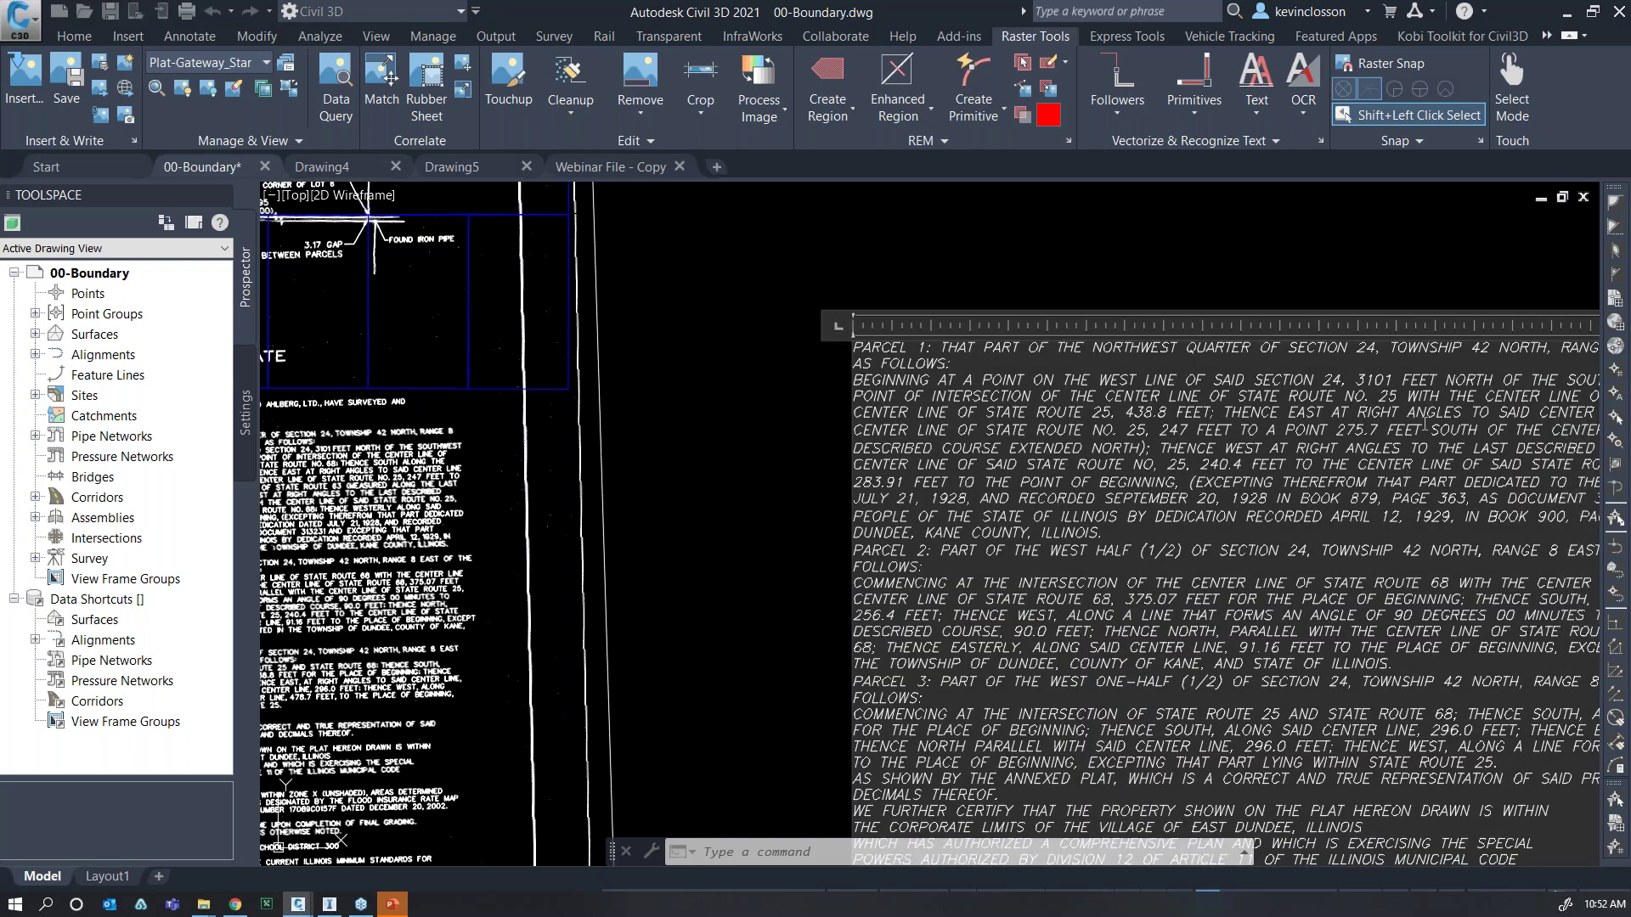
right_click(1096, 480)
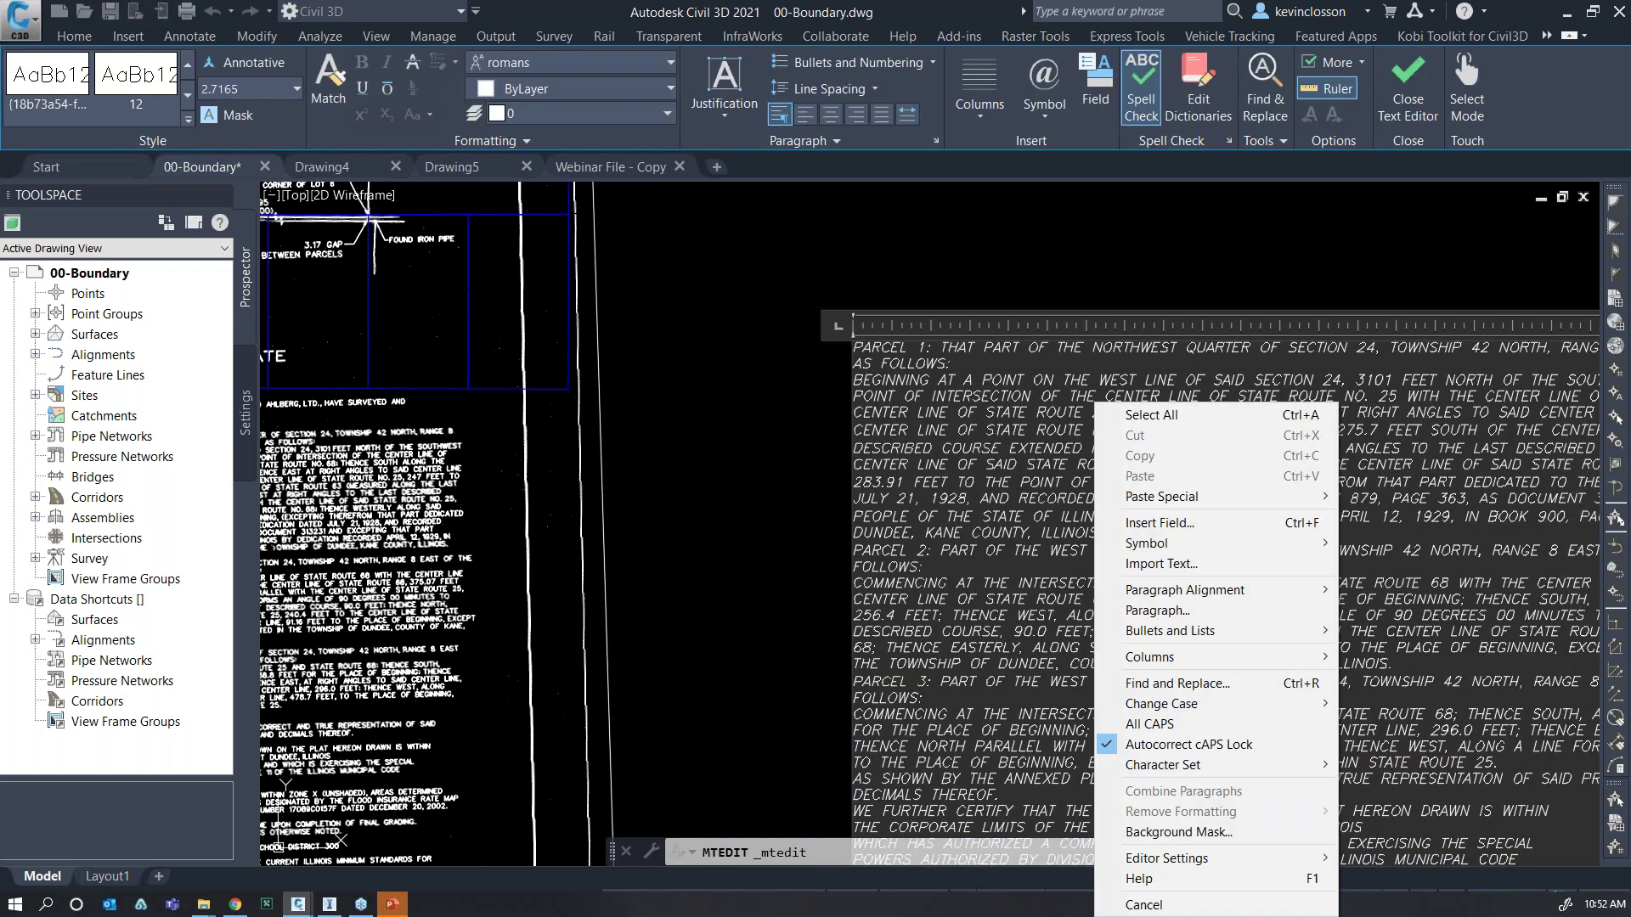
mouse_move(1190, 660)
mouse_move(1470, 682)
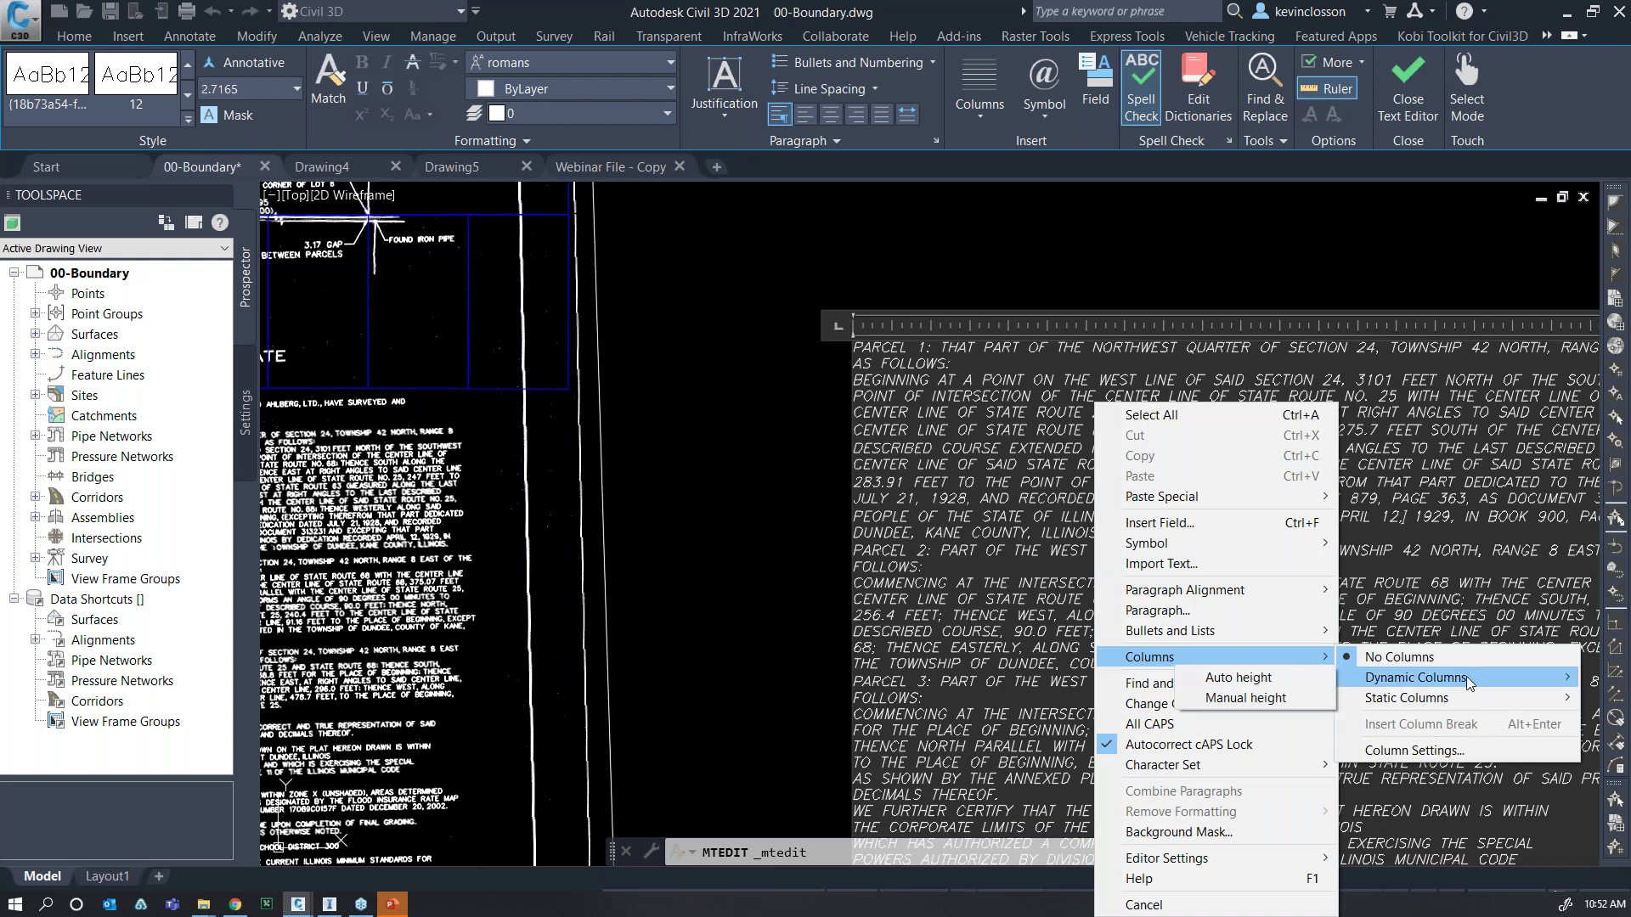
click(1286, 698)
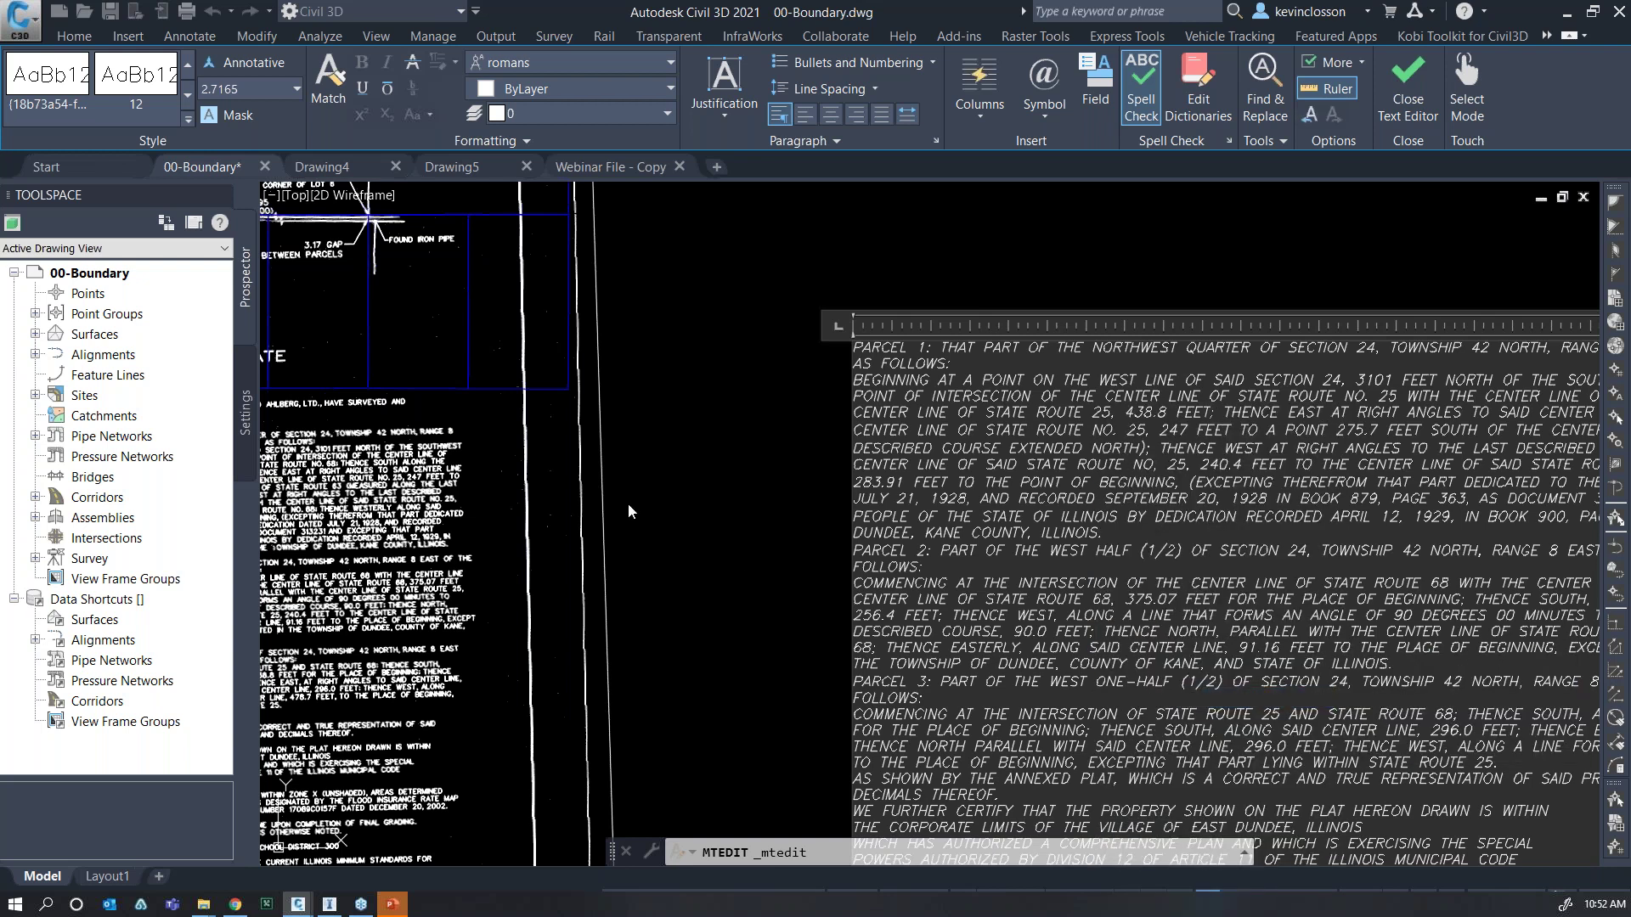
scroll(1093, 414, down, 5)
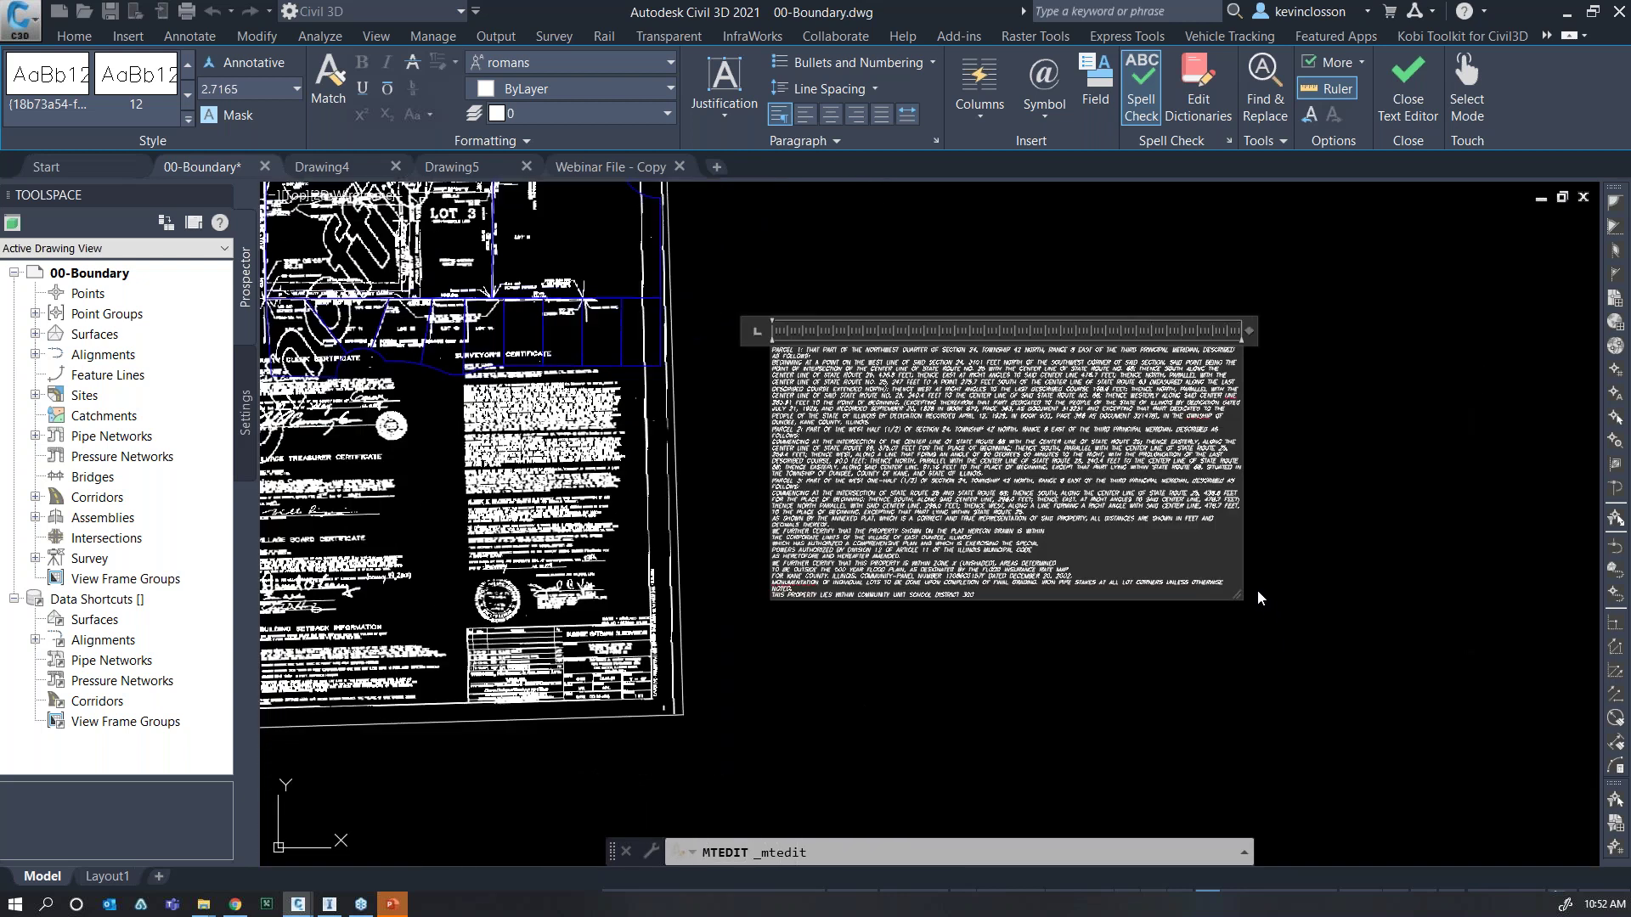
drag(1238, 595, 1125, 498)
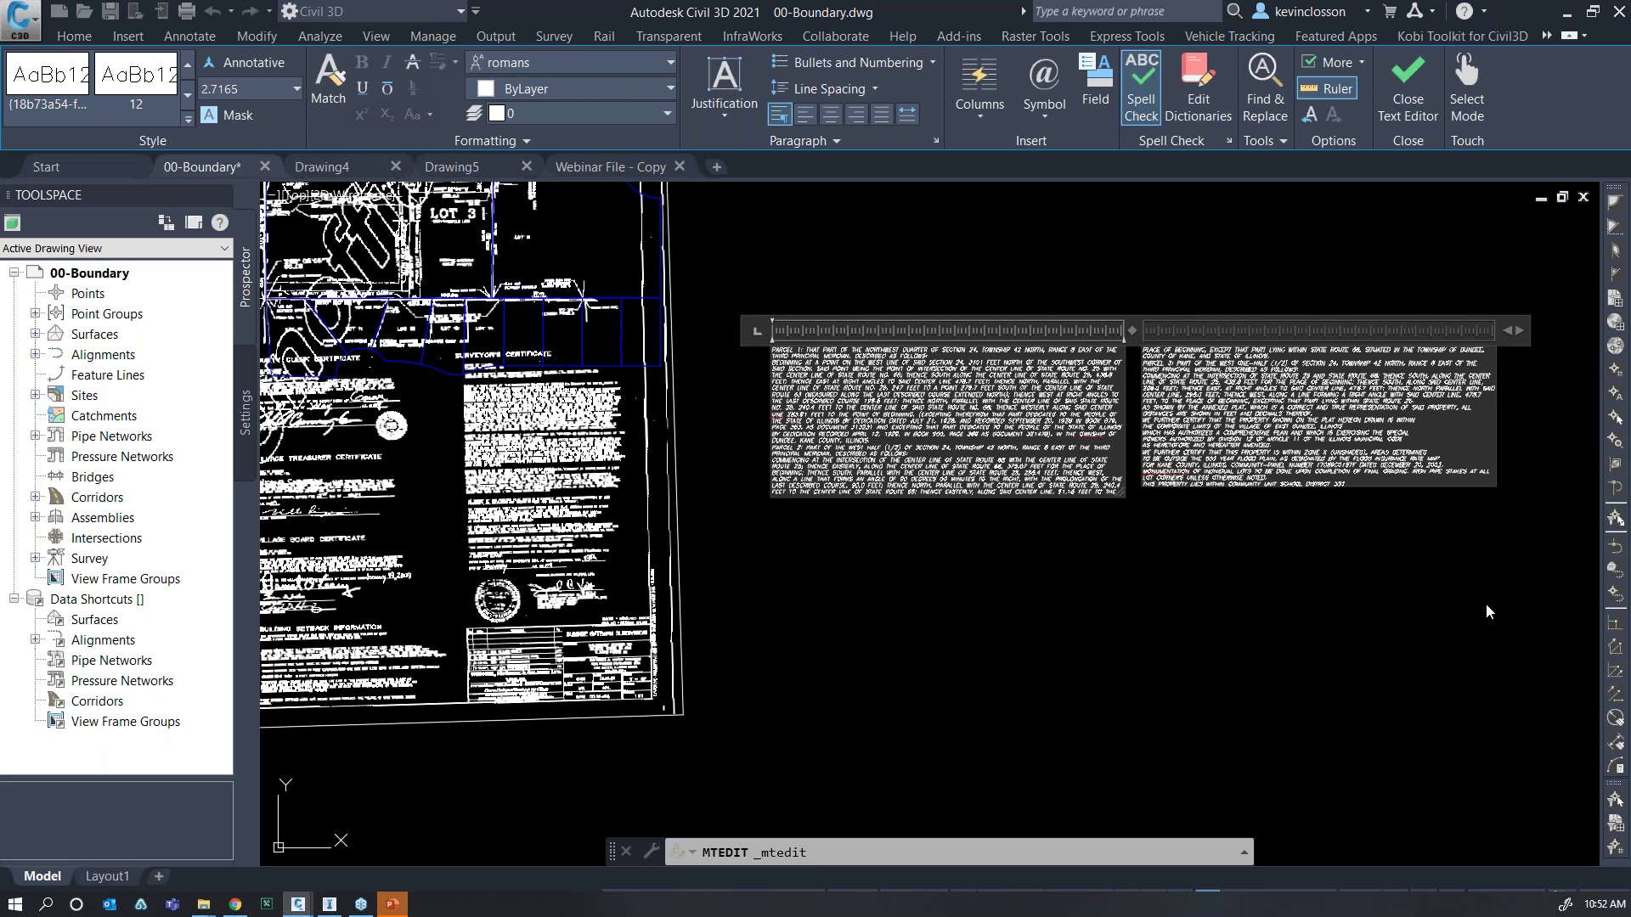
Finish editing the multiline text, keeping its two-column layout.
key(Escape)
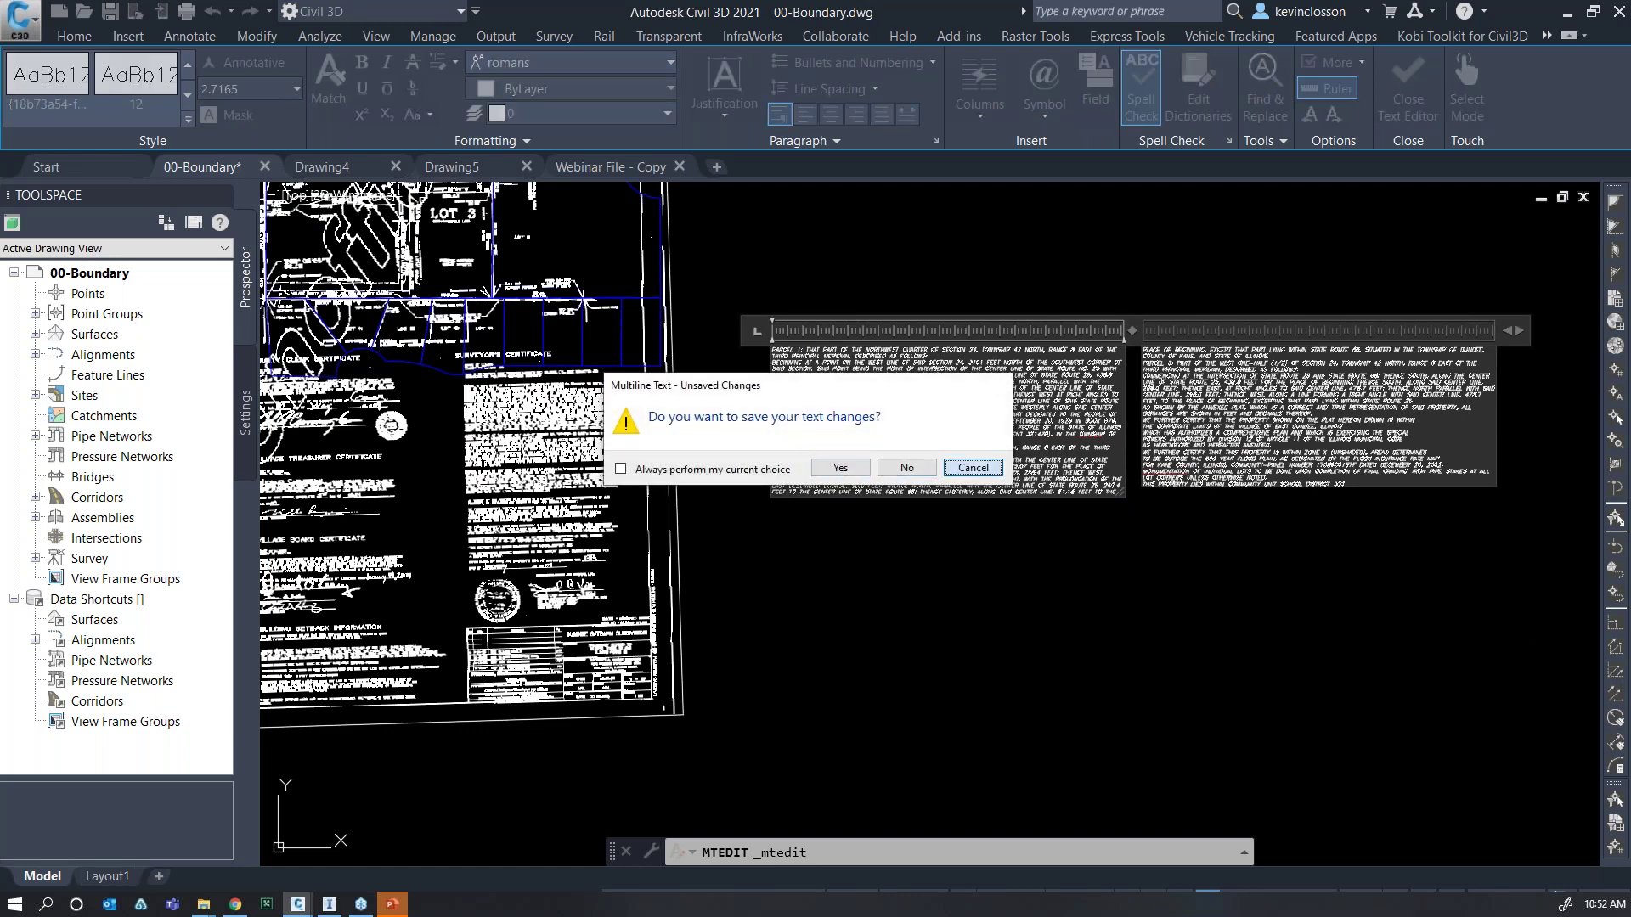
click(973, 468)
key(Escape)
click(973, 468)
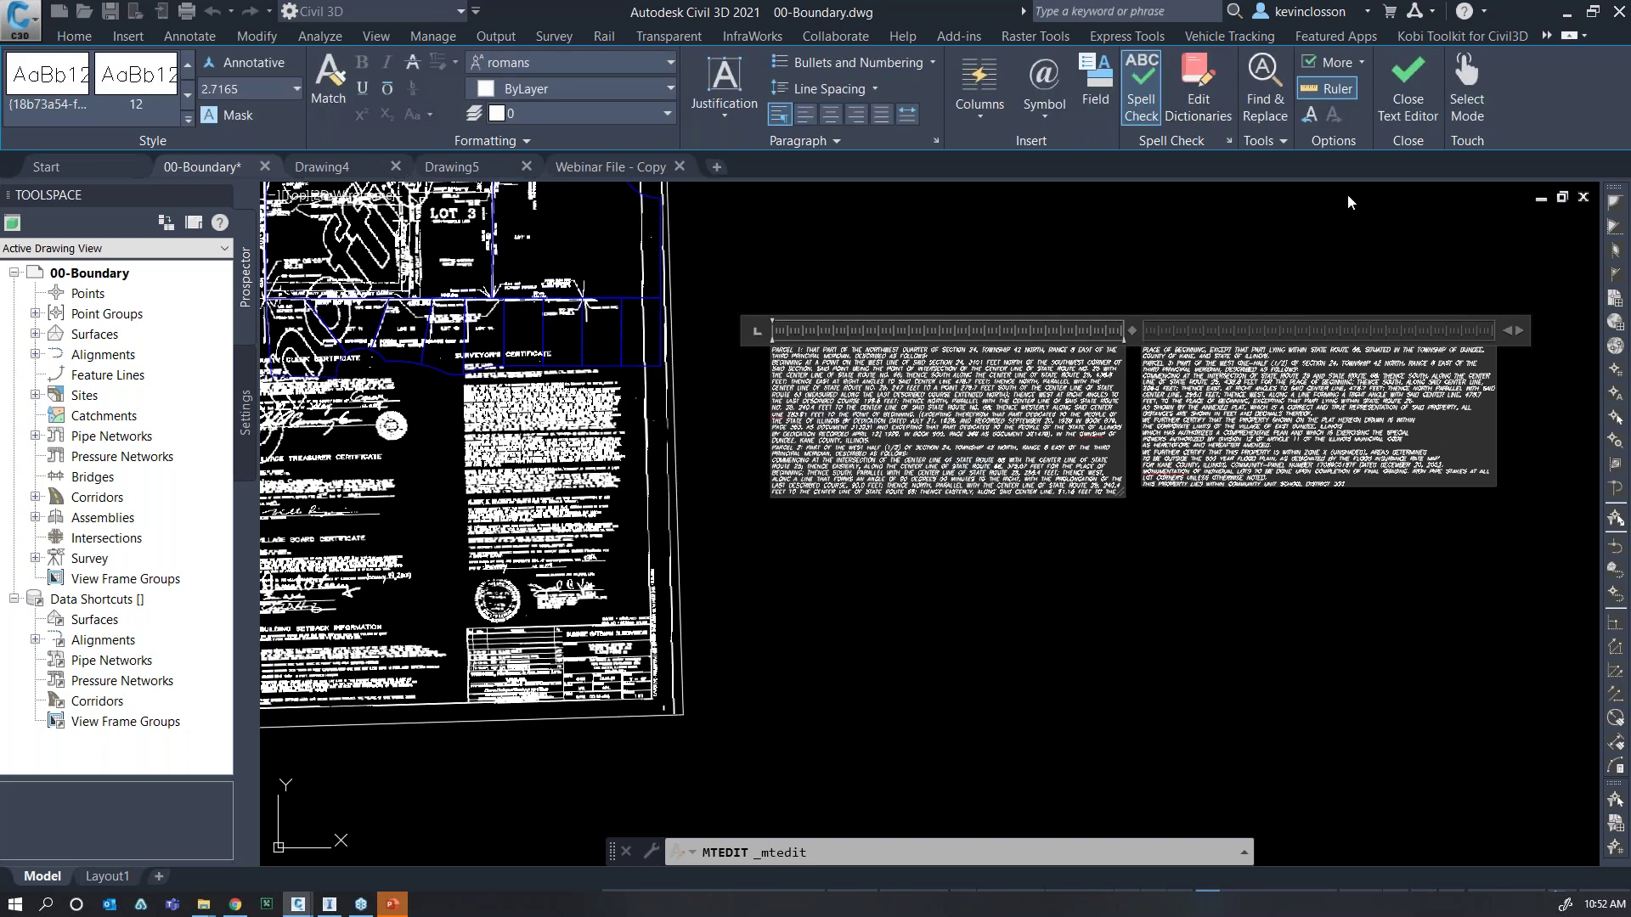
click(1403, 124)
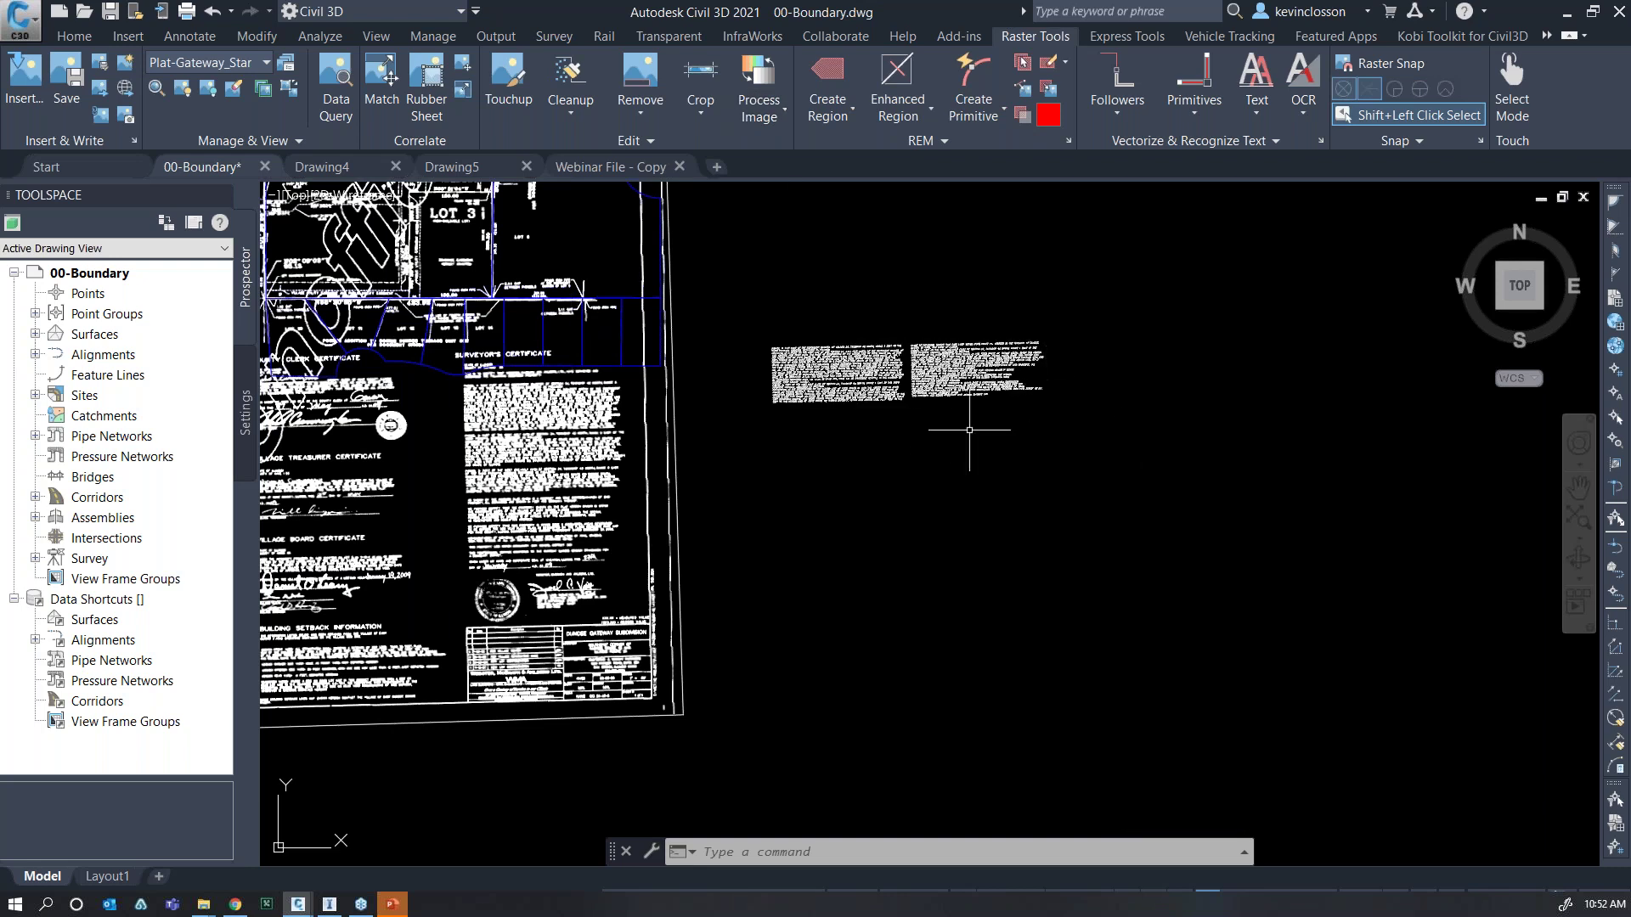
Set the rotation of the two-column multiline text to 0 in its properties and close the properties.
click(943, 365)
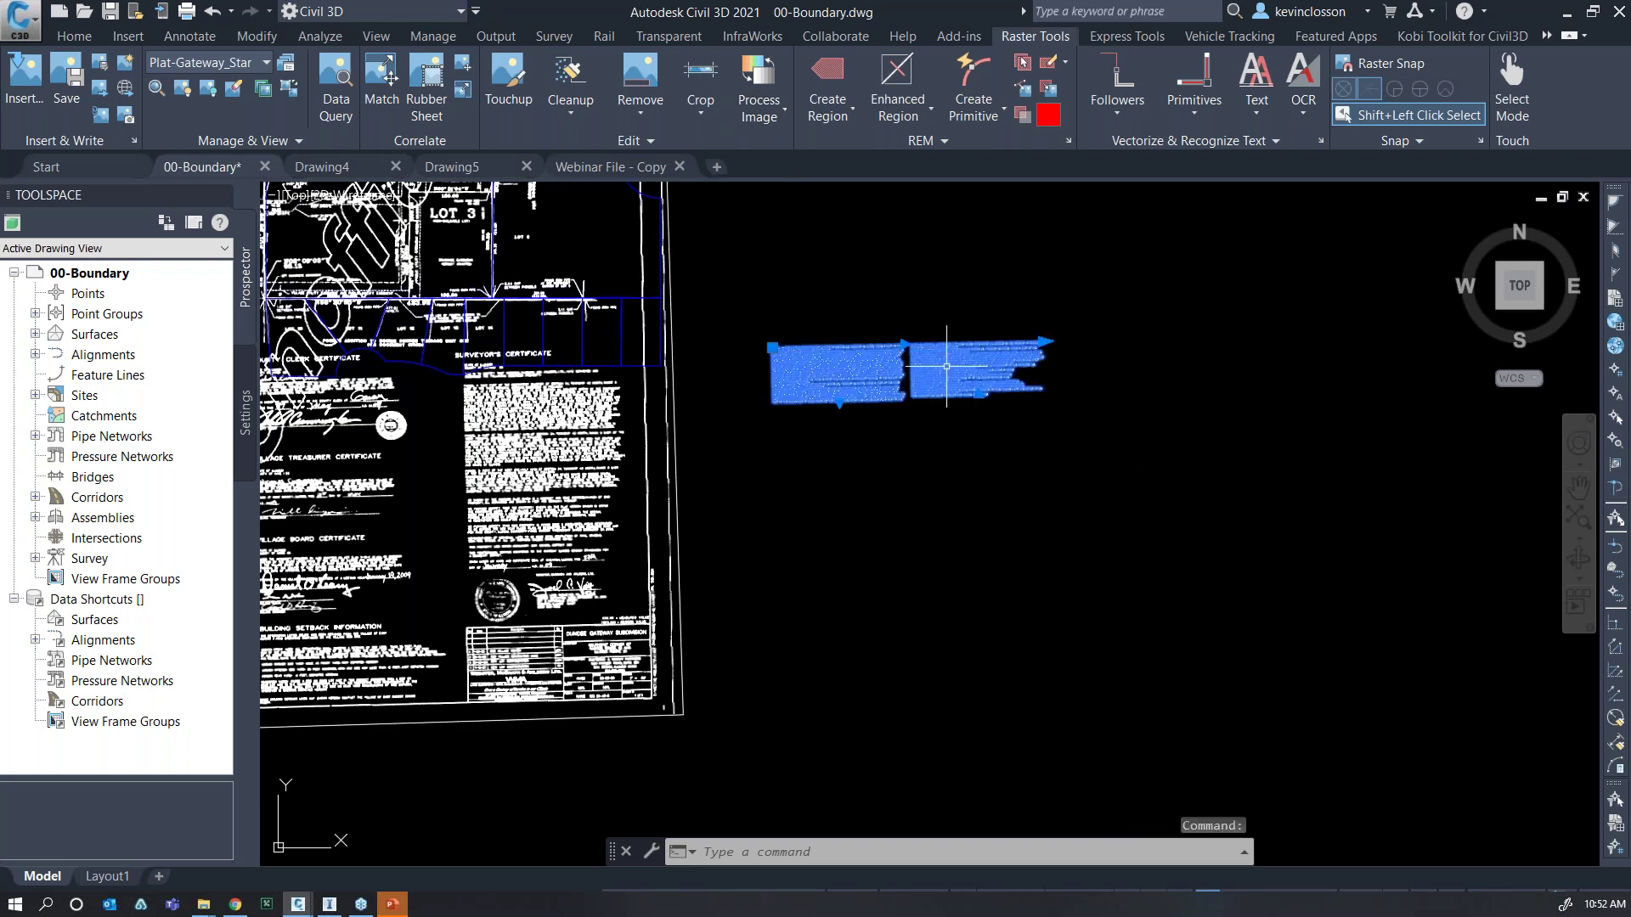
text(opr)
key(BackSpace)
key(BackSpace)
text(pr)
key(Return)
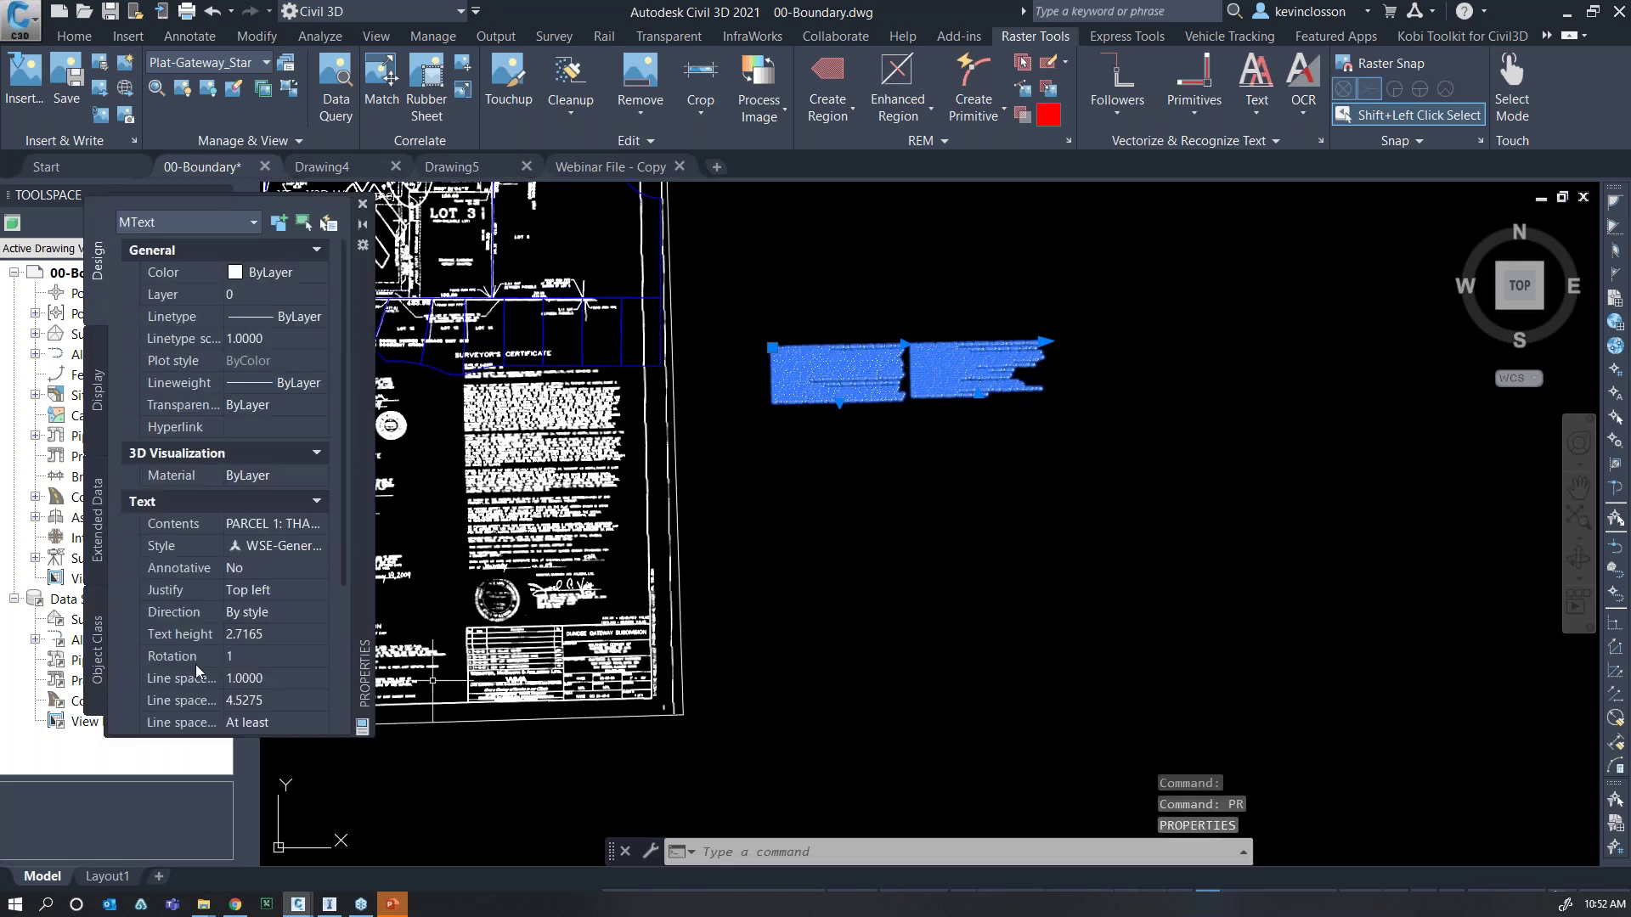
click(247, 651)
text(0)
key(Tab)
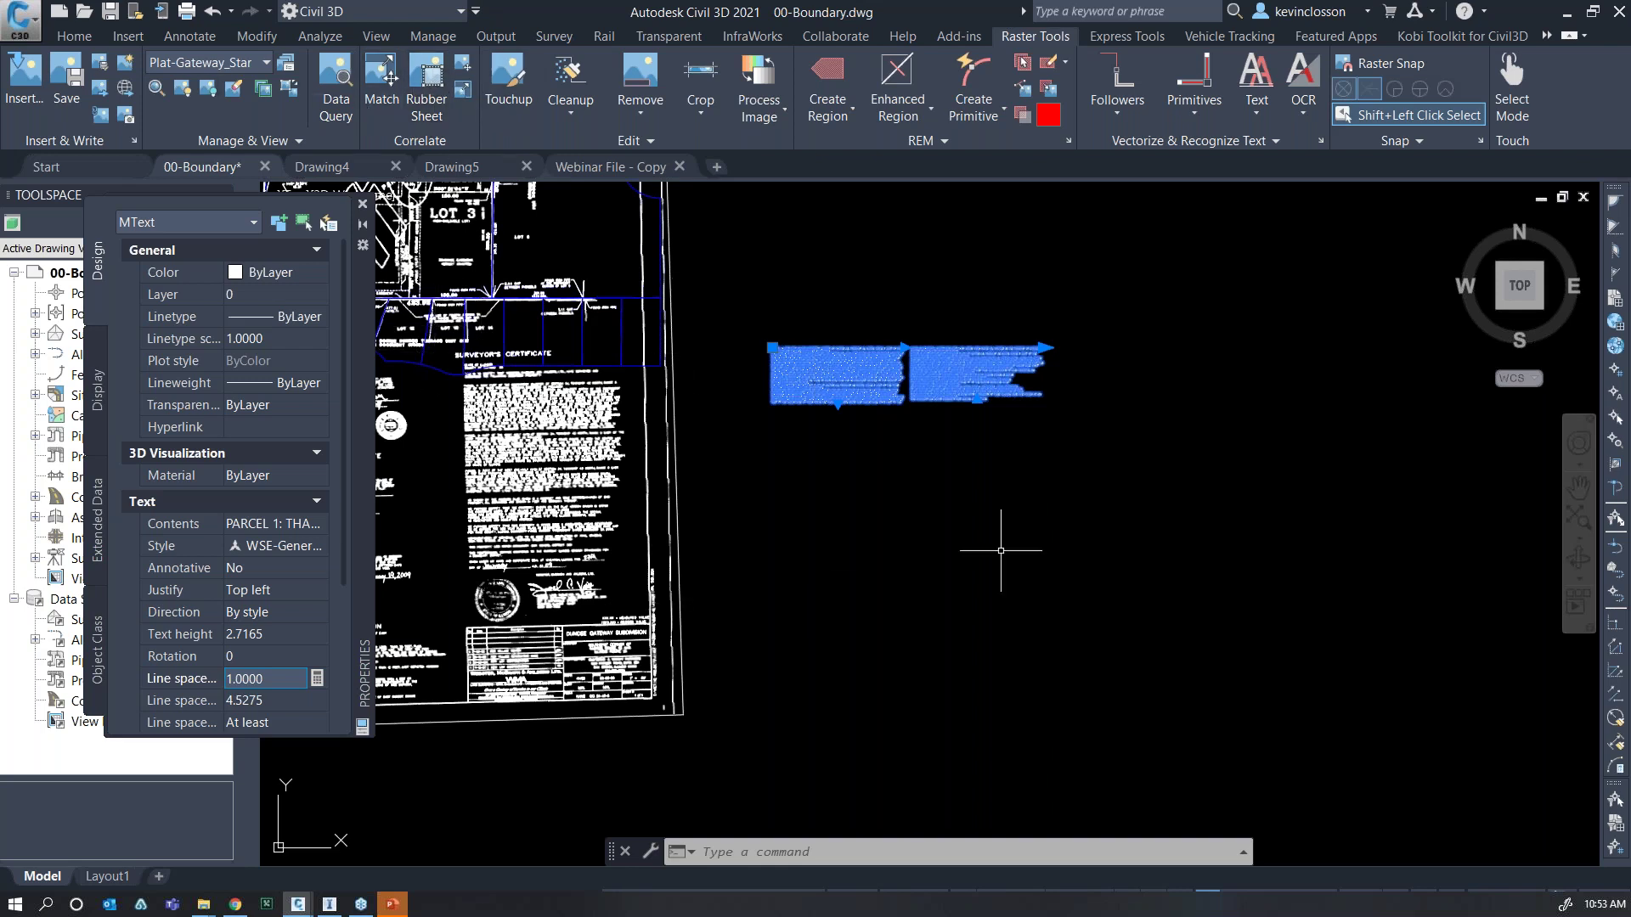
click(363, 207)
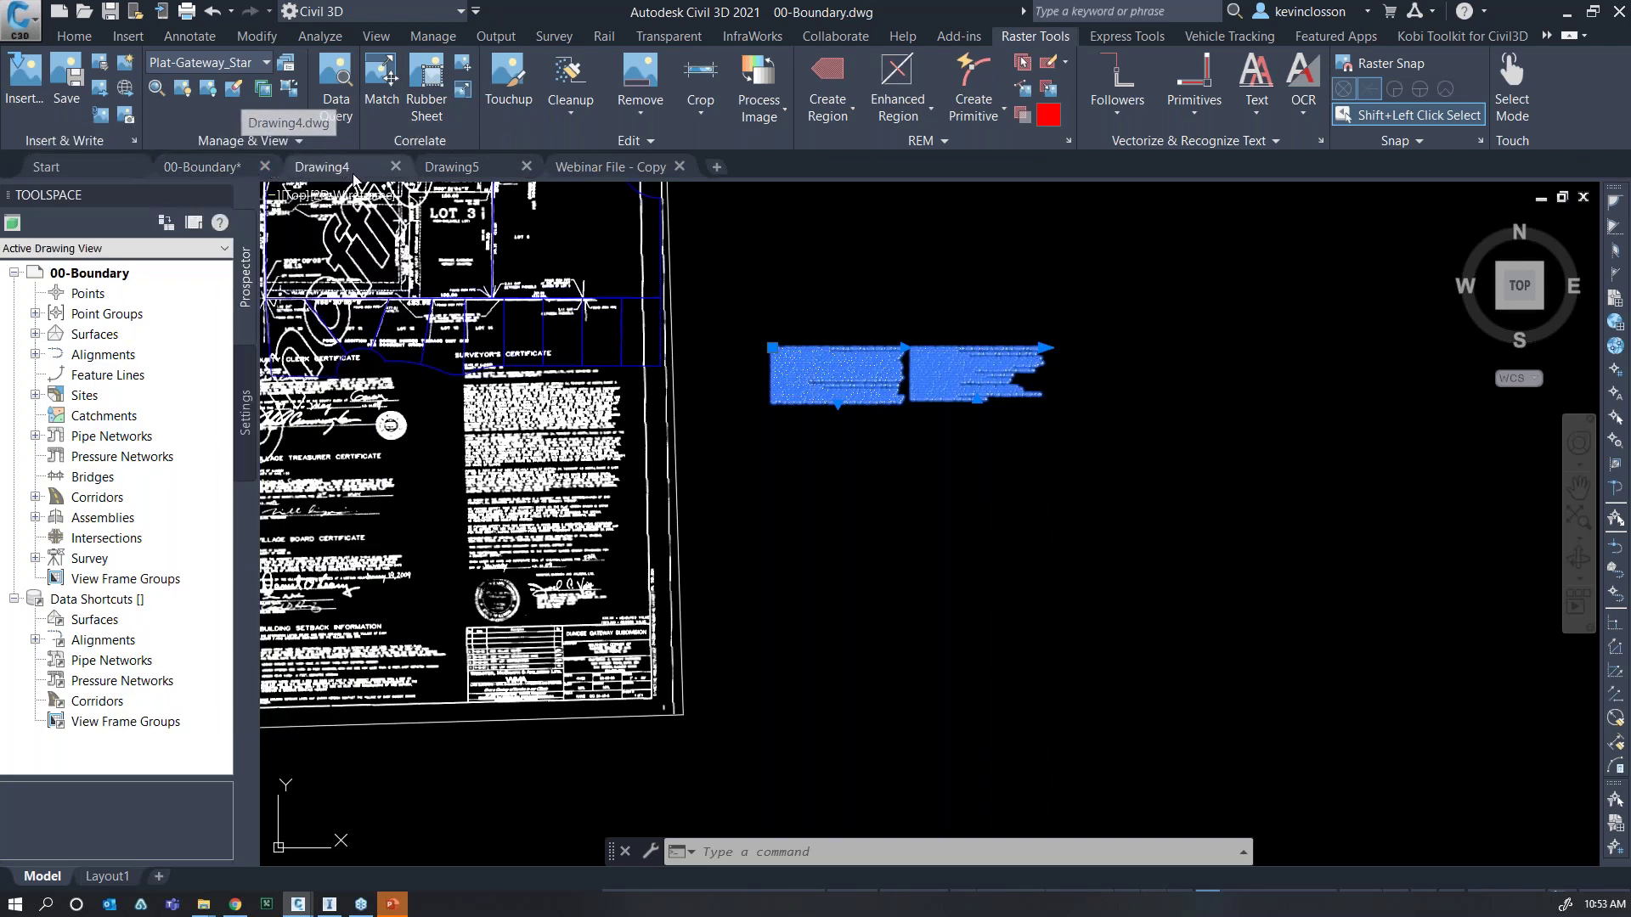
Switch to Drawing4 and change the workspace to Drafting & Annotation.
click(323, 168)
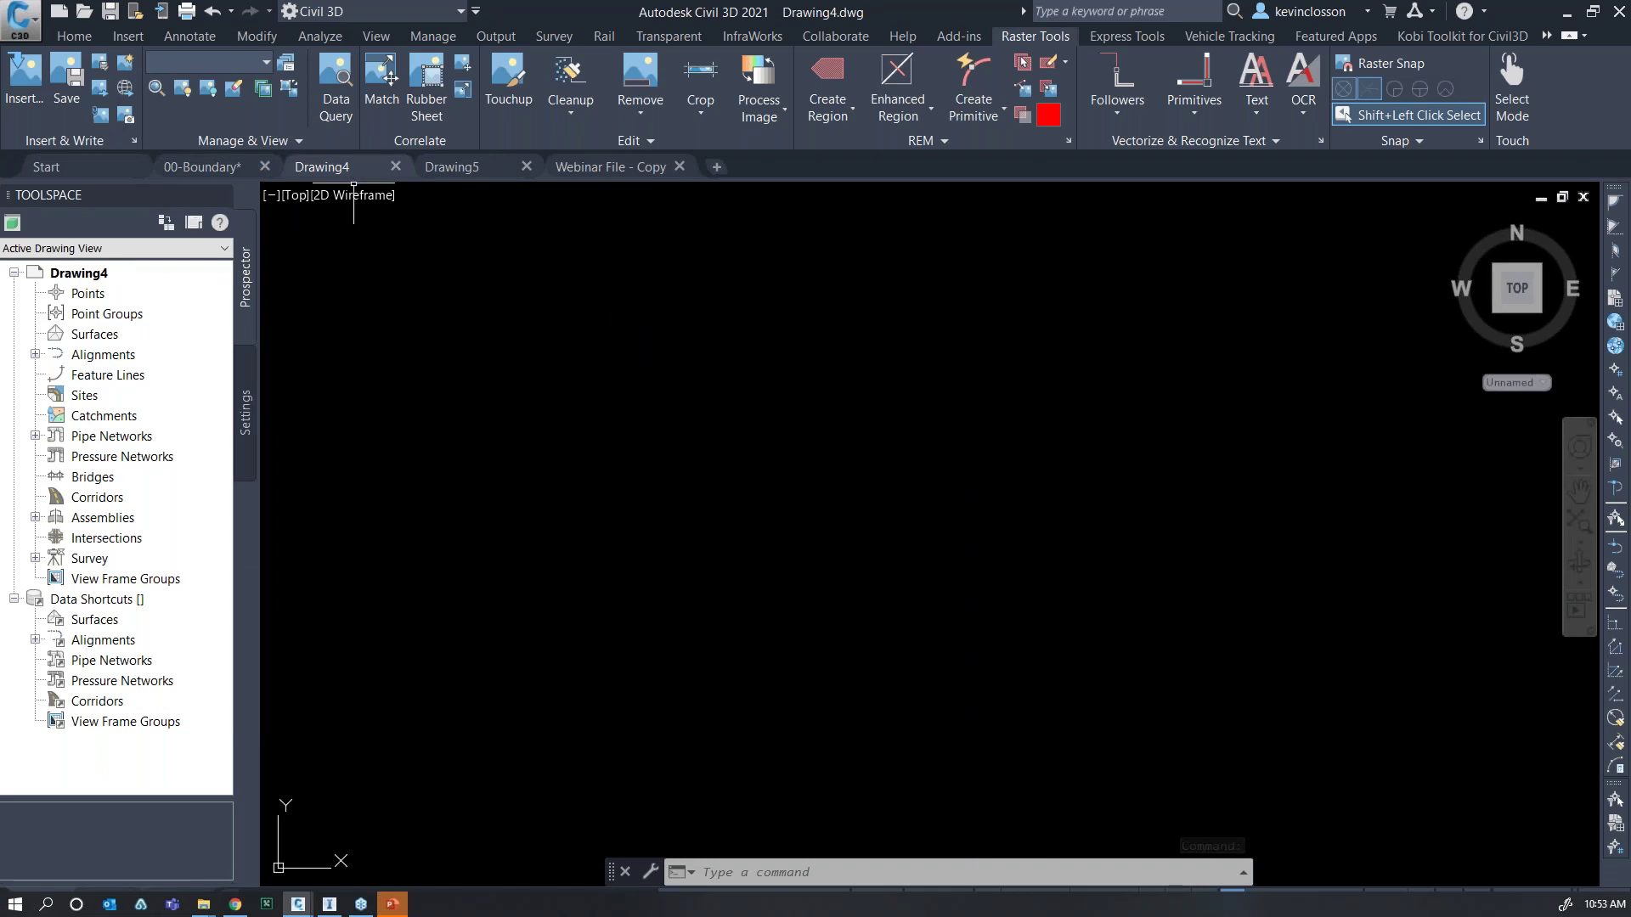
click(411, 12)
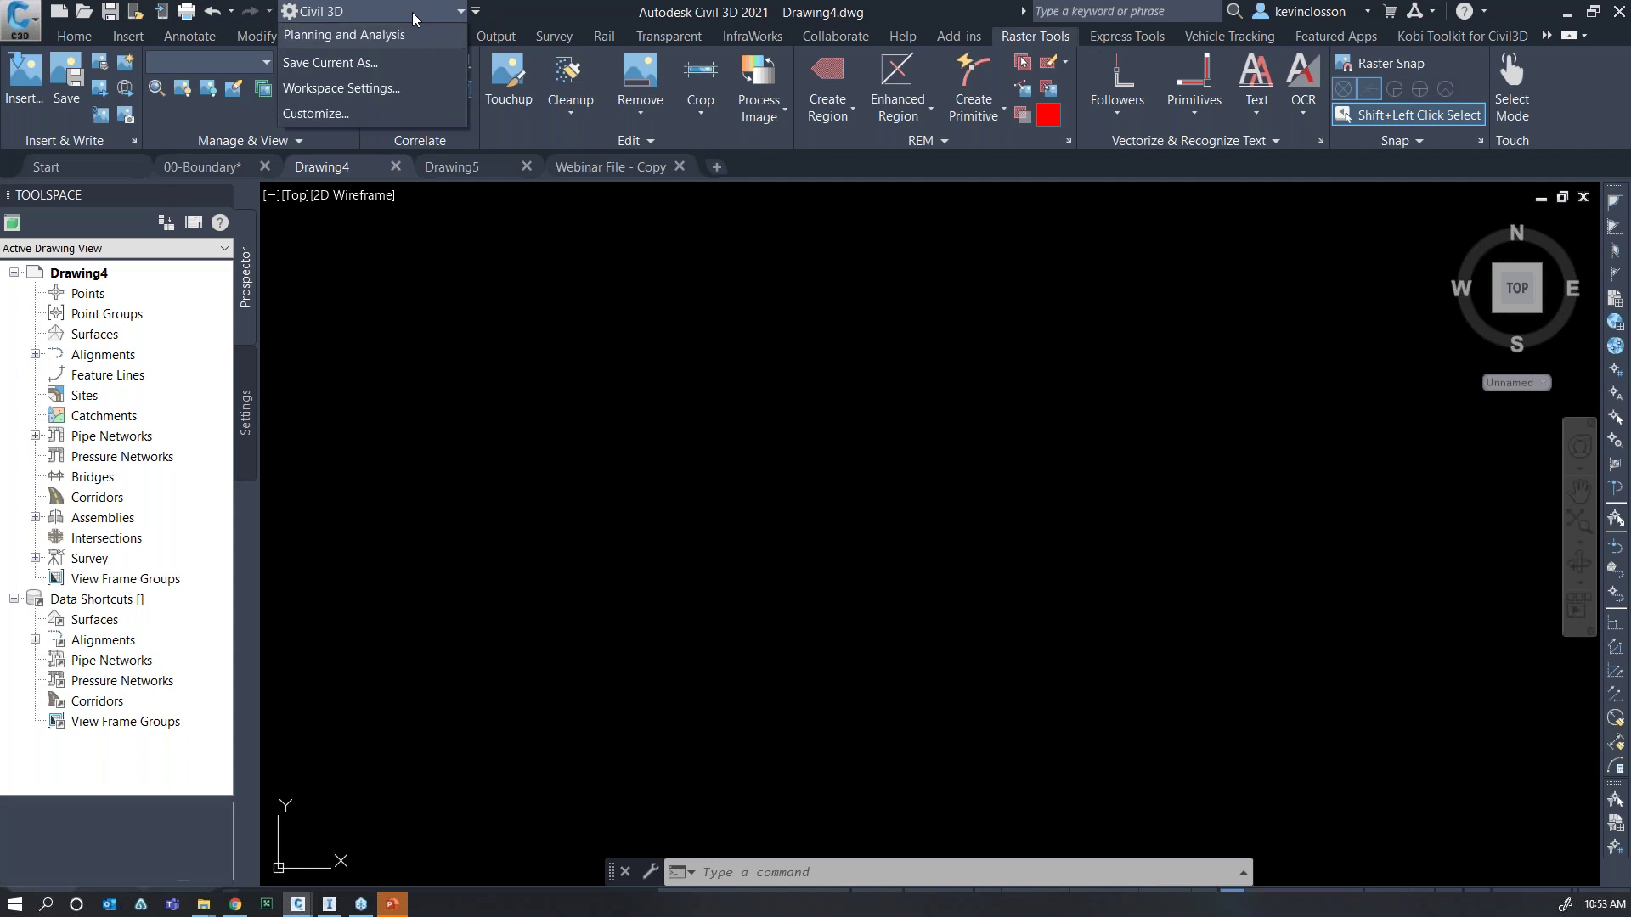
click(396, 64)
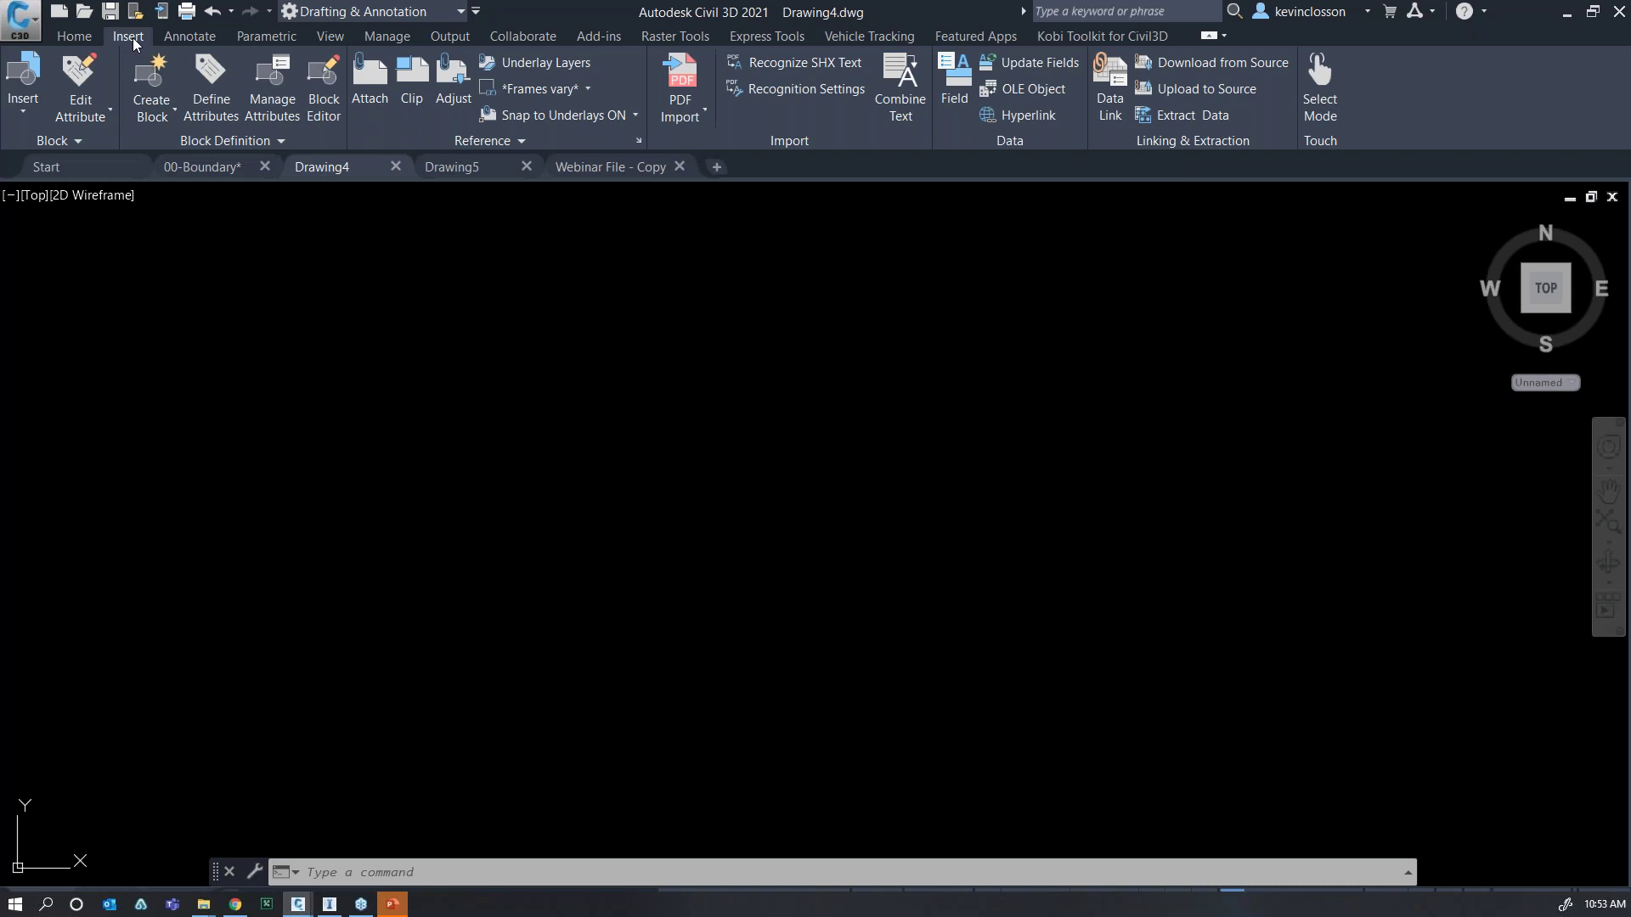
Try to import EXIST CONDITIONS.pdf from the _DWGs folder into Drawing4 as drawing objects.
click(699, 117)
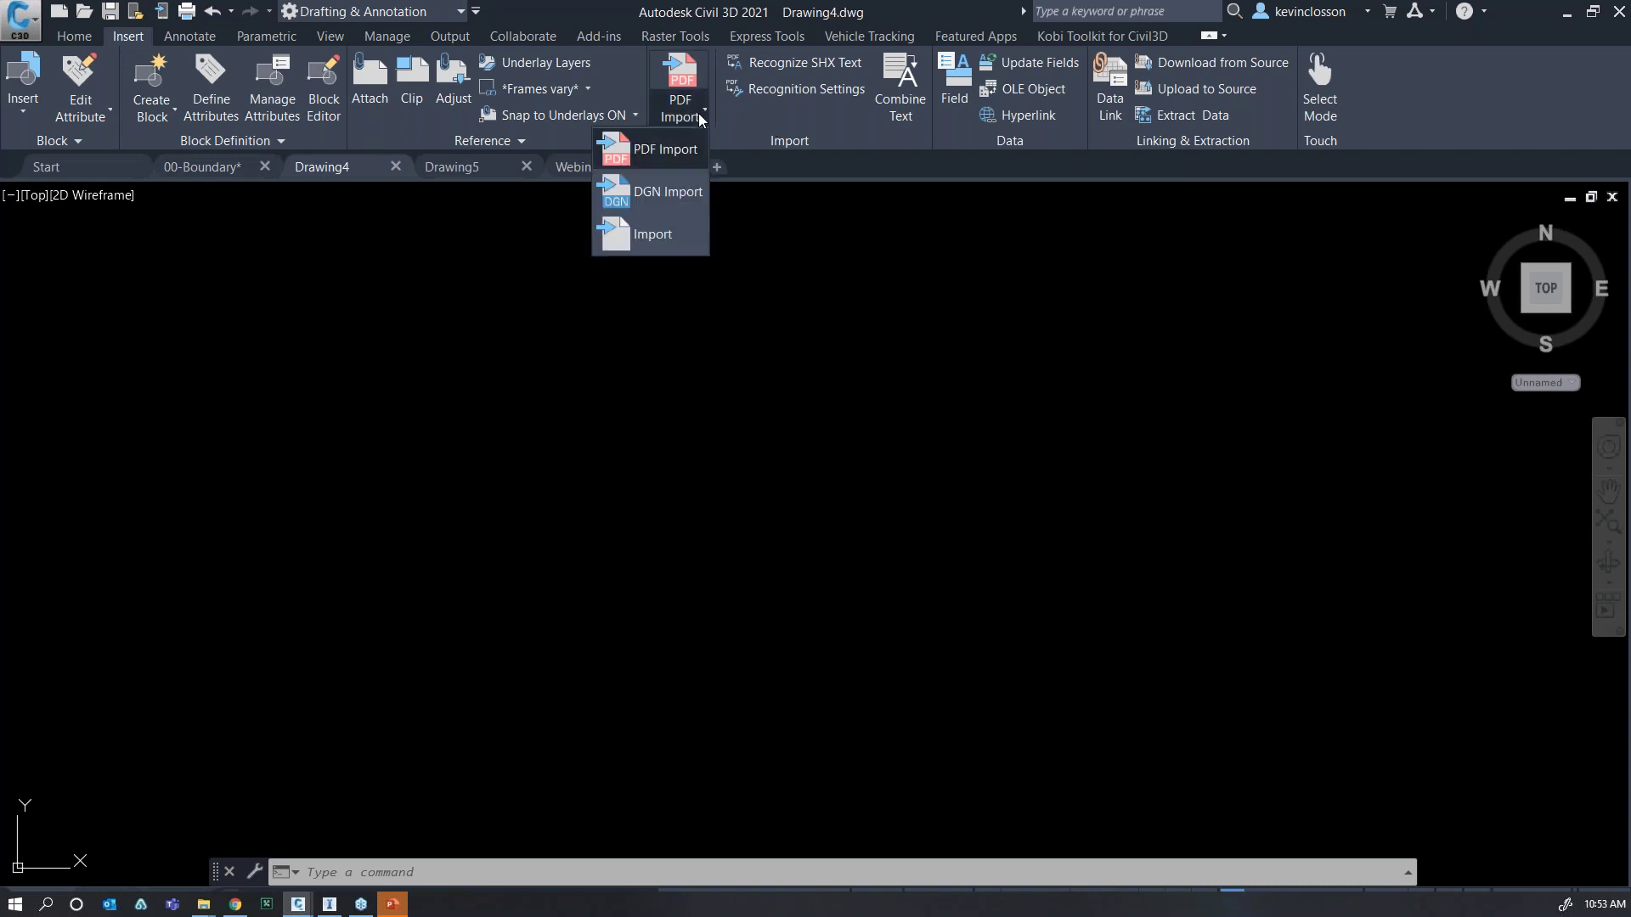
click(676, 151)
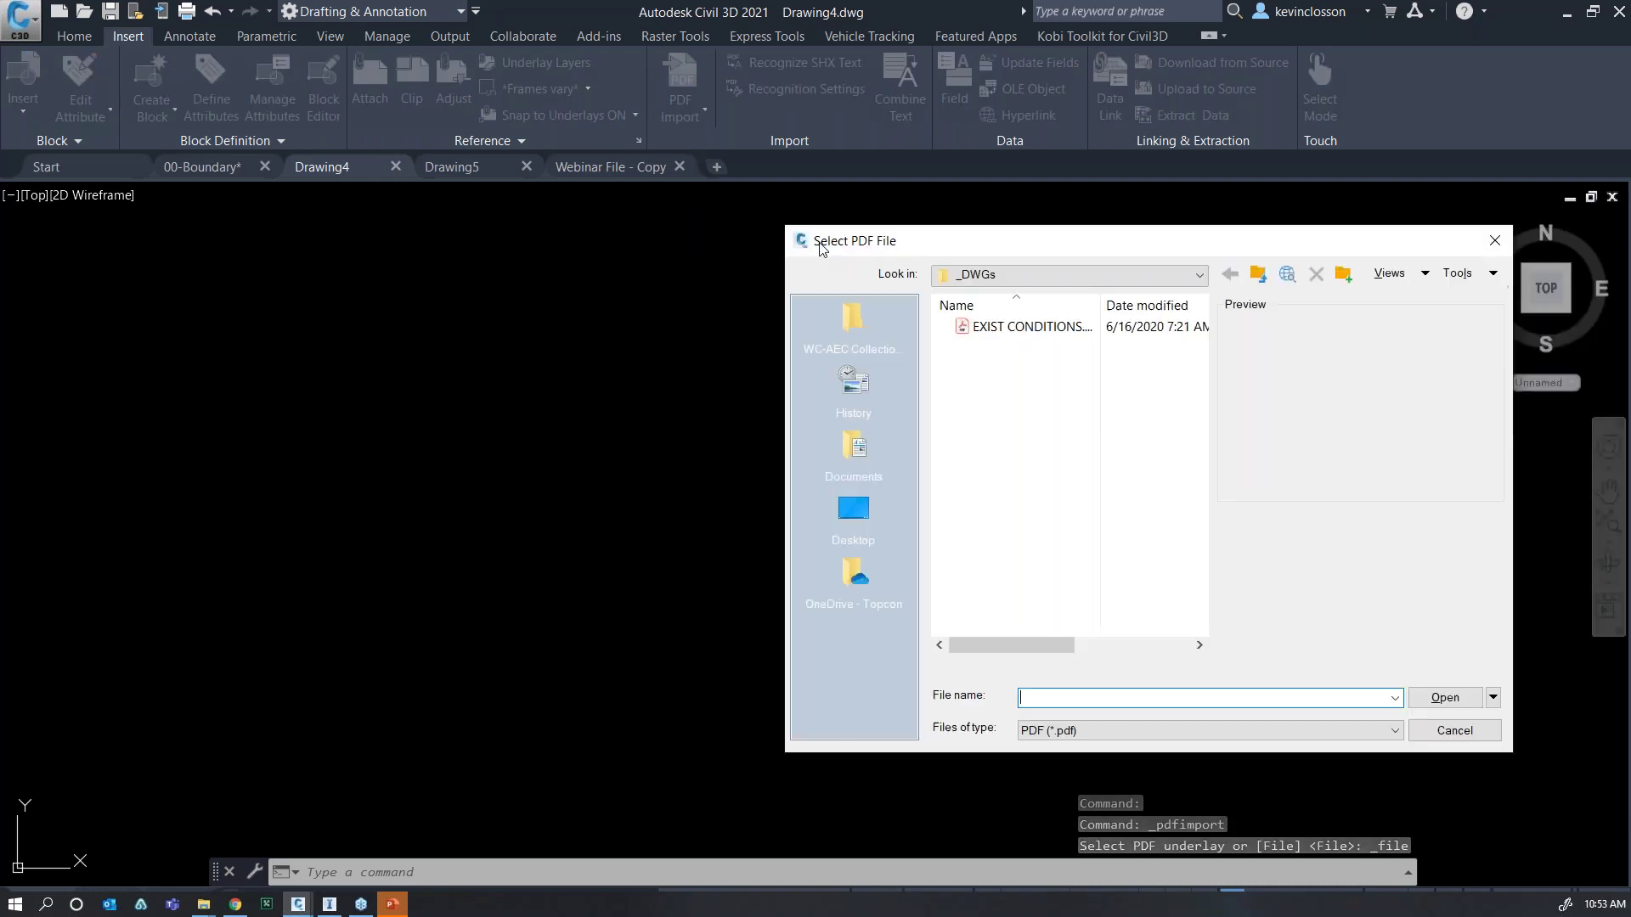
drag(899, 242, 266, 120)
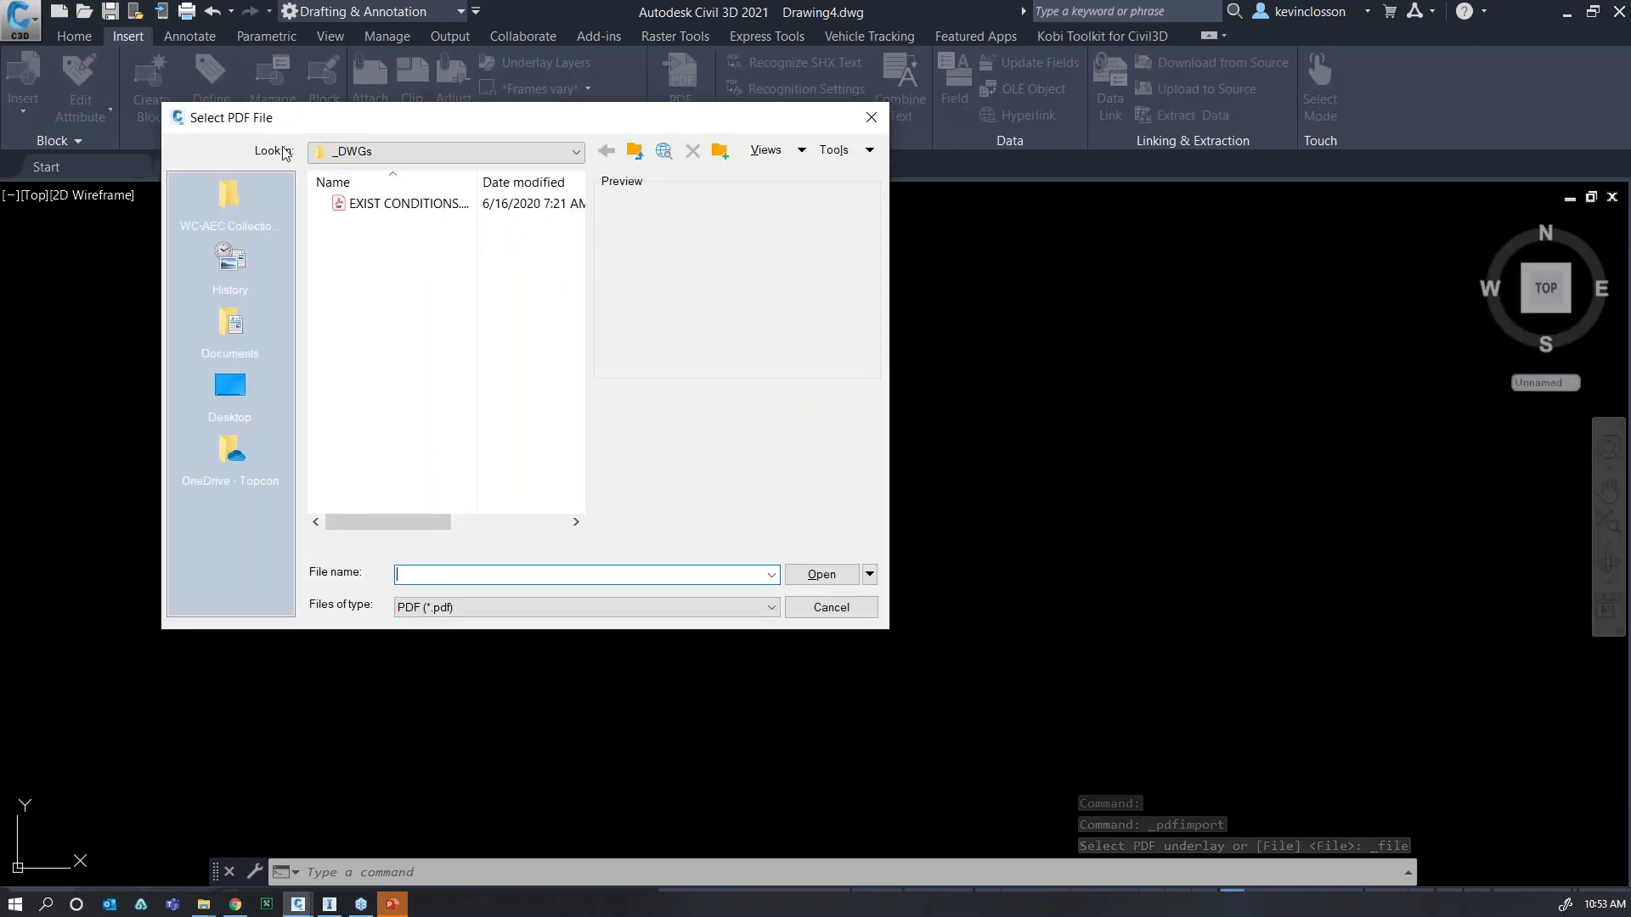
click(403, 204)
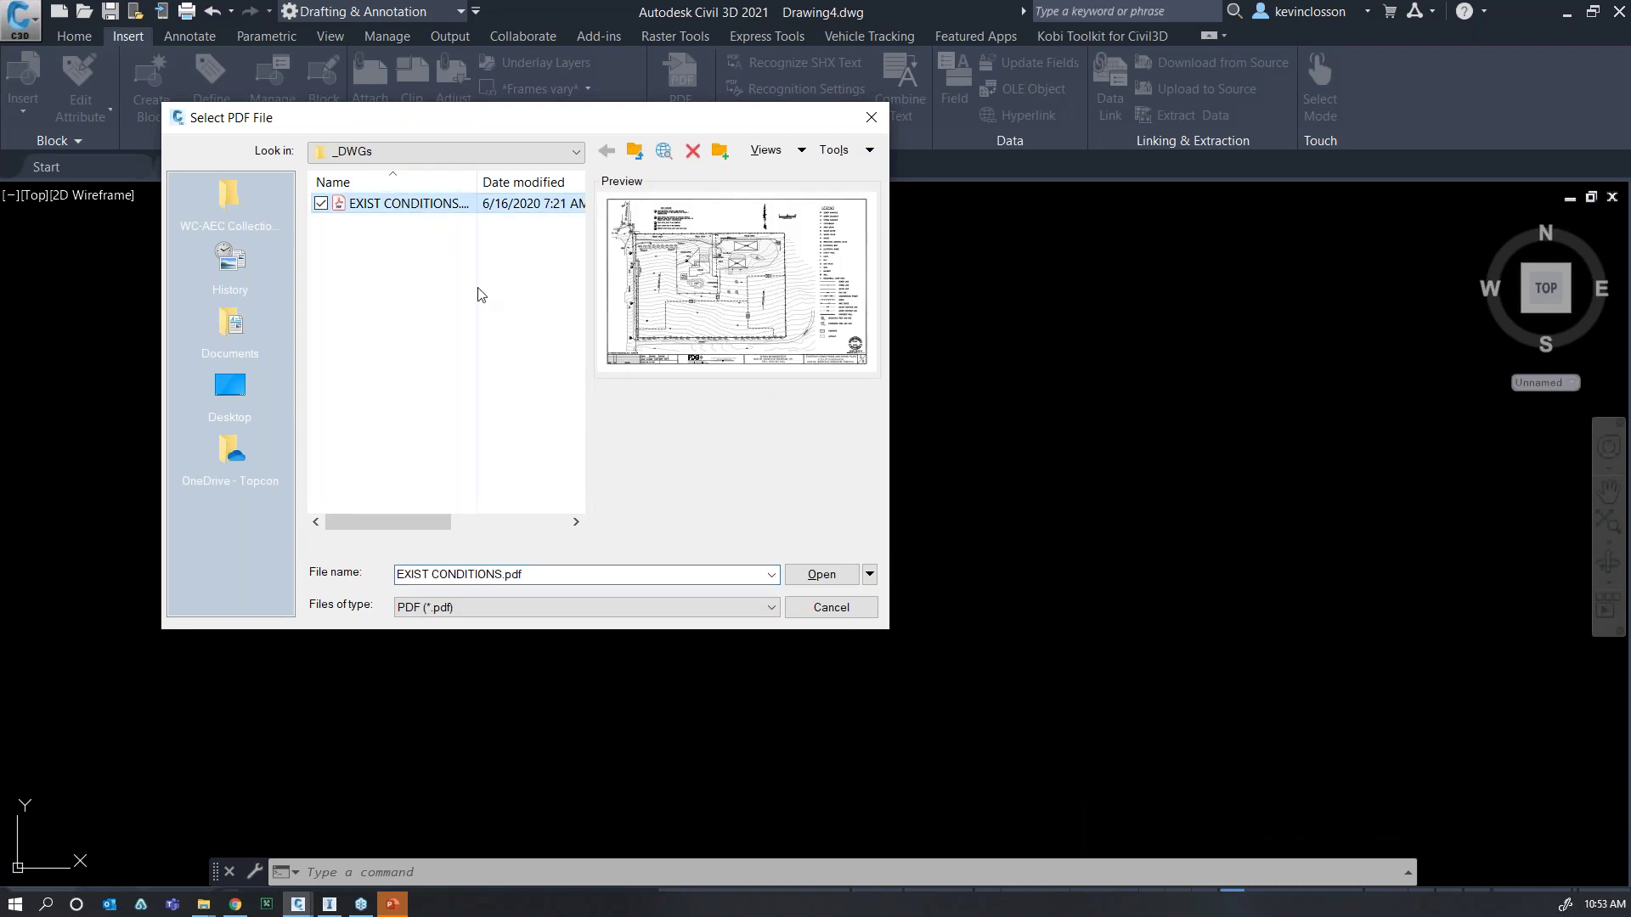
click(835, 578)
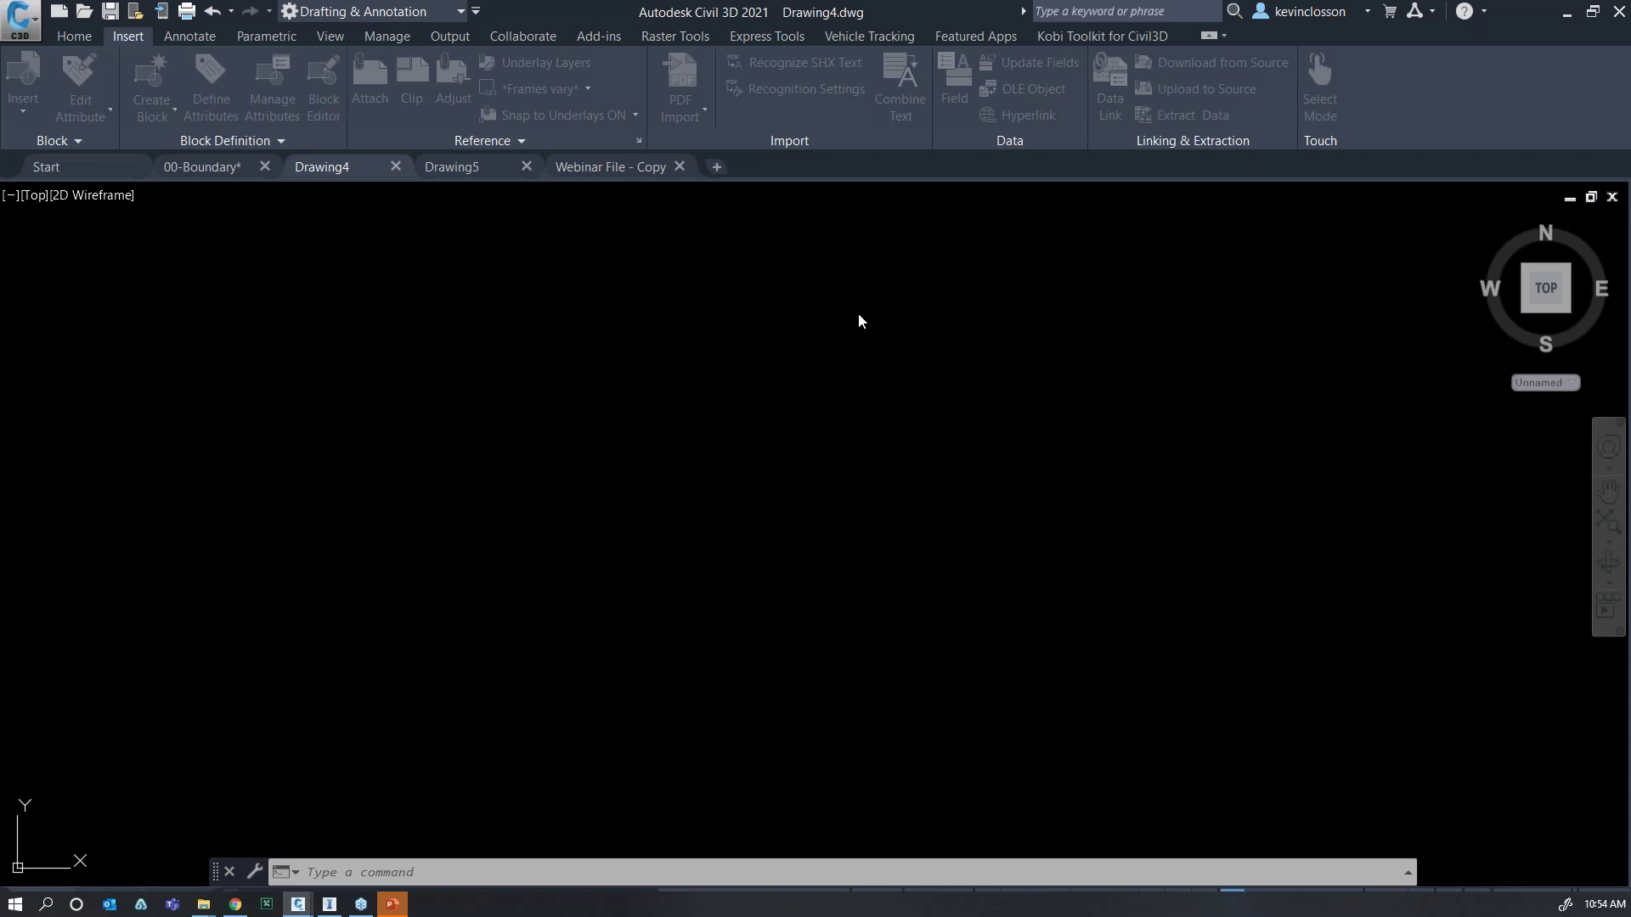
key(Escape)
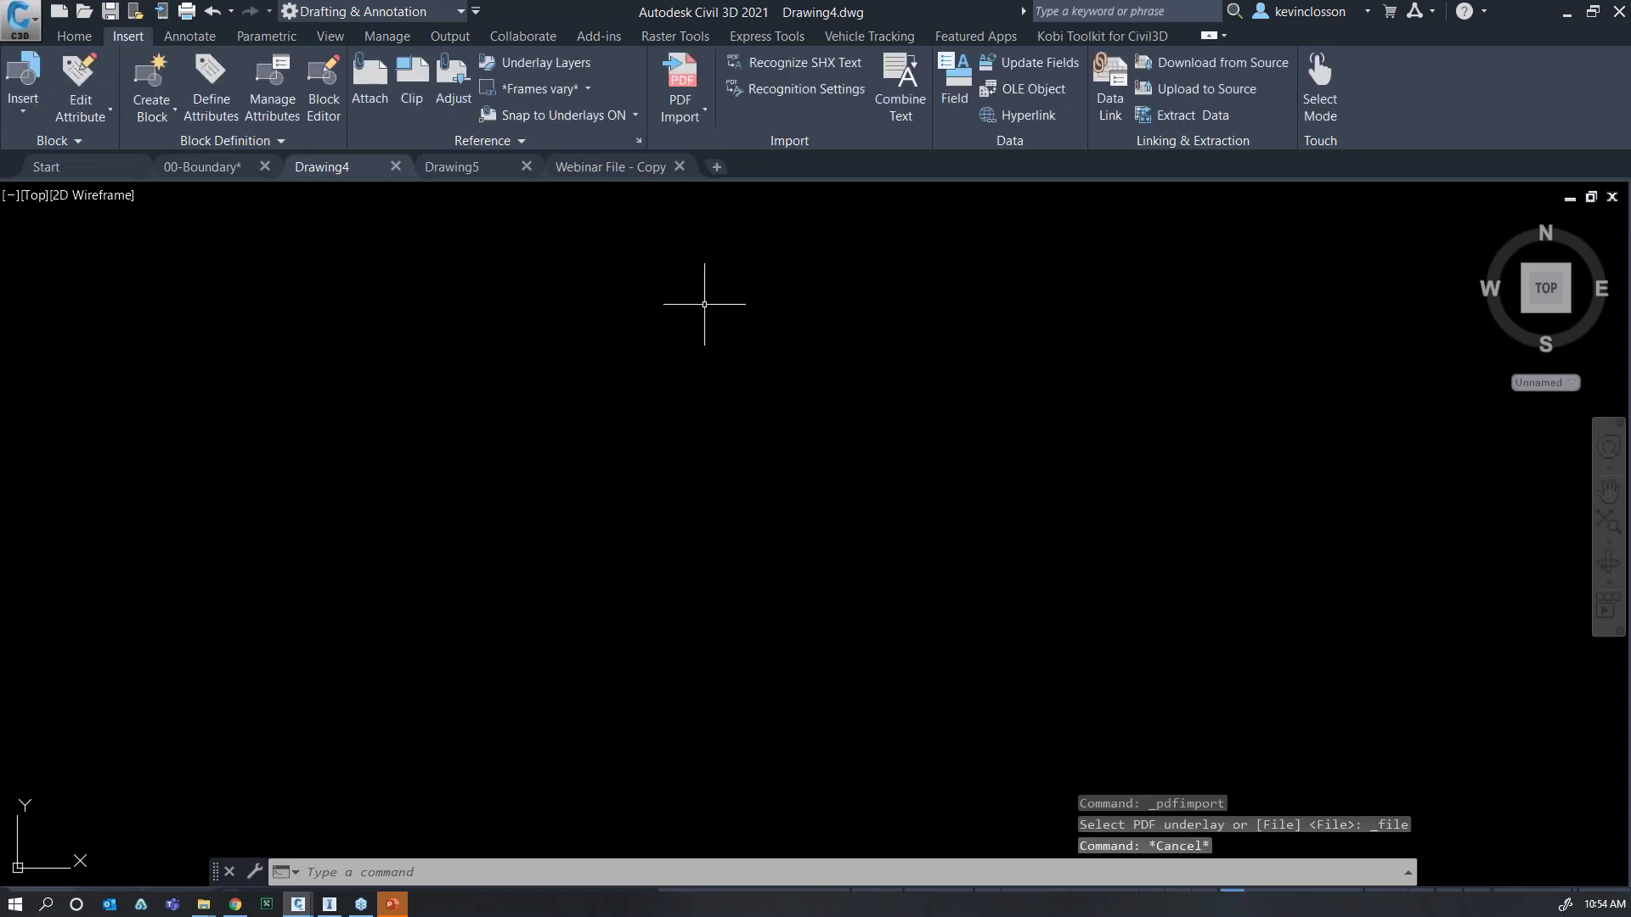
key(Escape)
key(Escape)
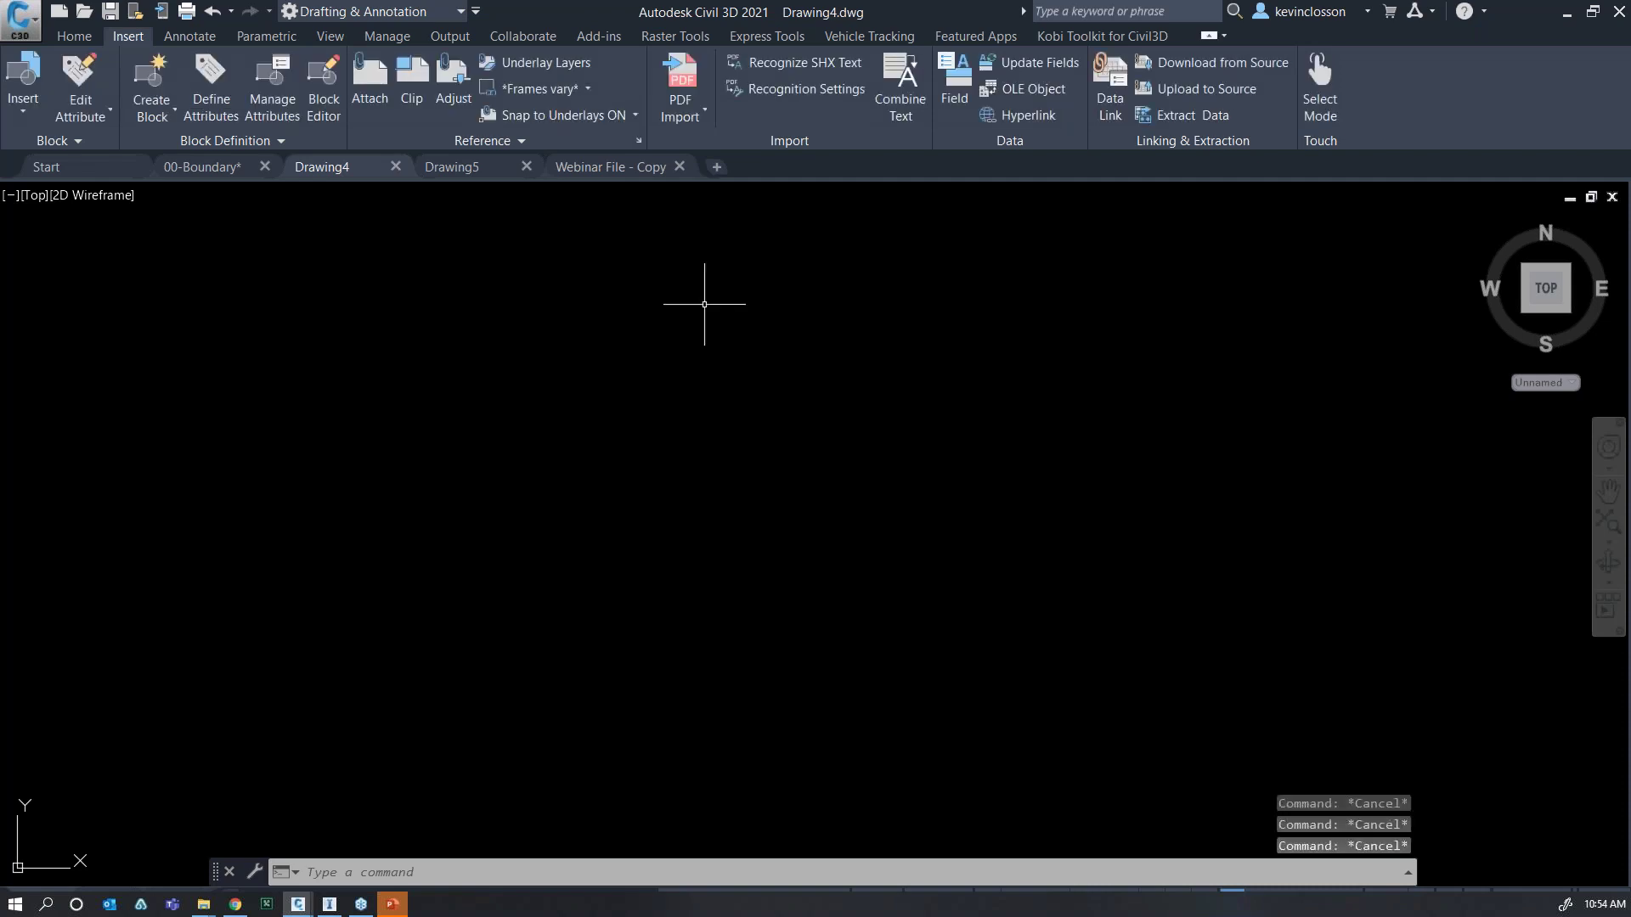
Zoom Drawing4 to its extents and try again to import EXIST CONDITIONS.pdf.
text(ze)
key(Return)
click(697, 115)
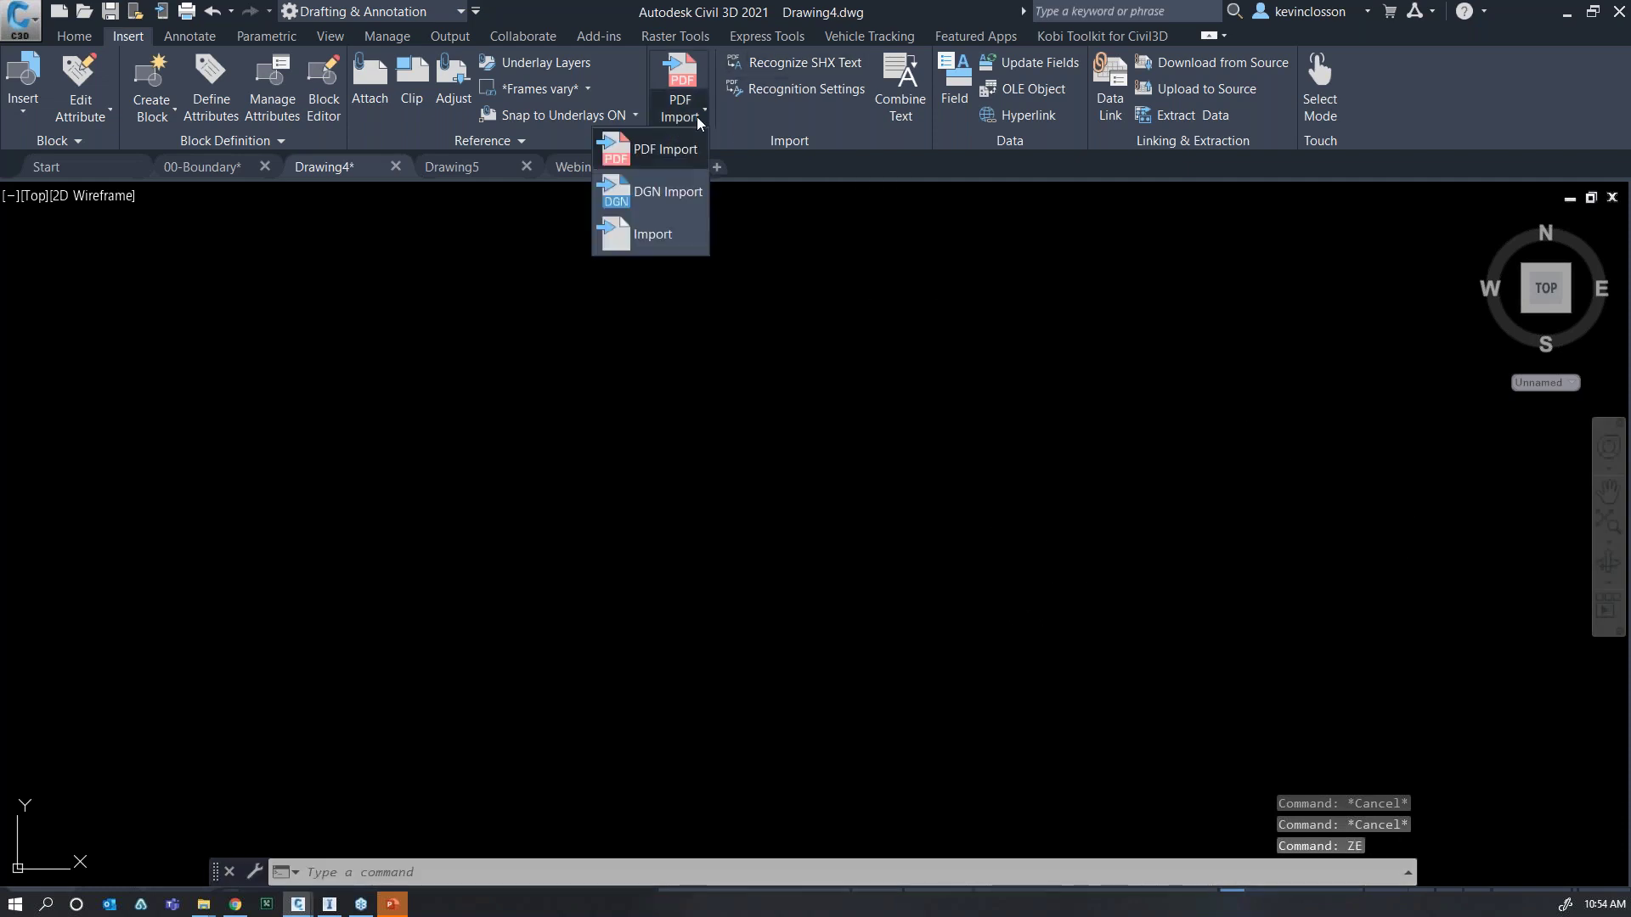
click(652, 151)
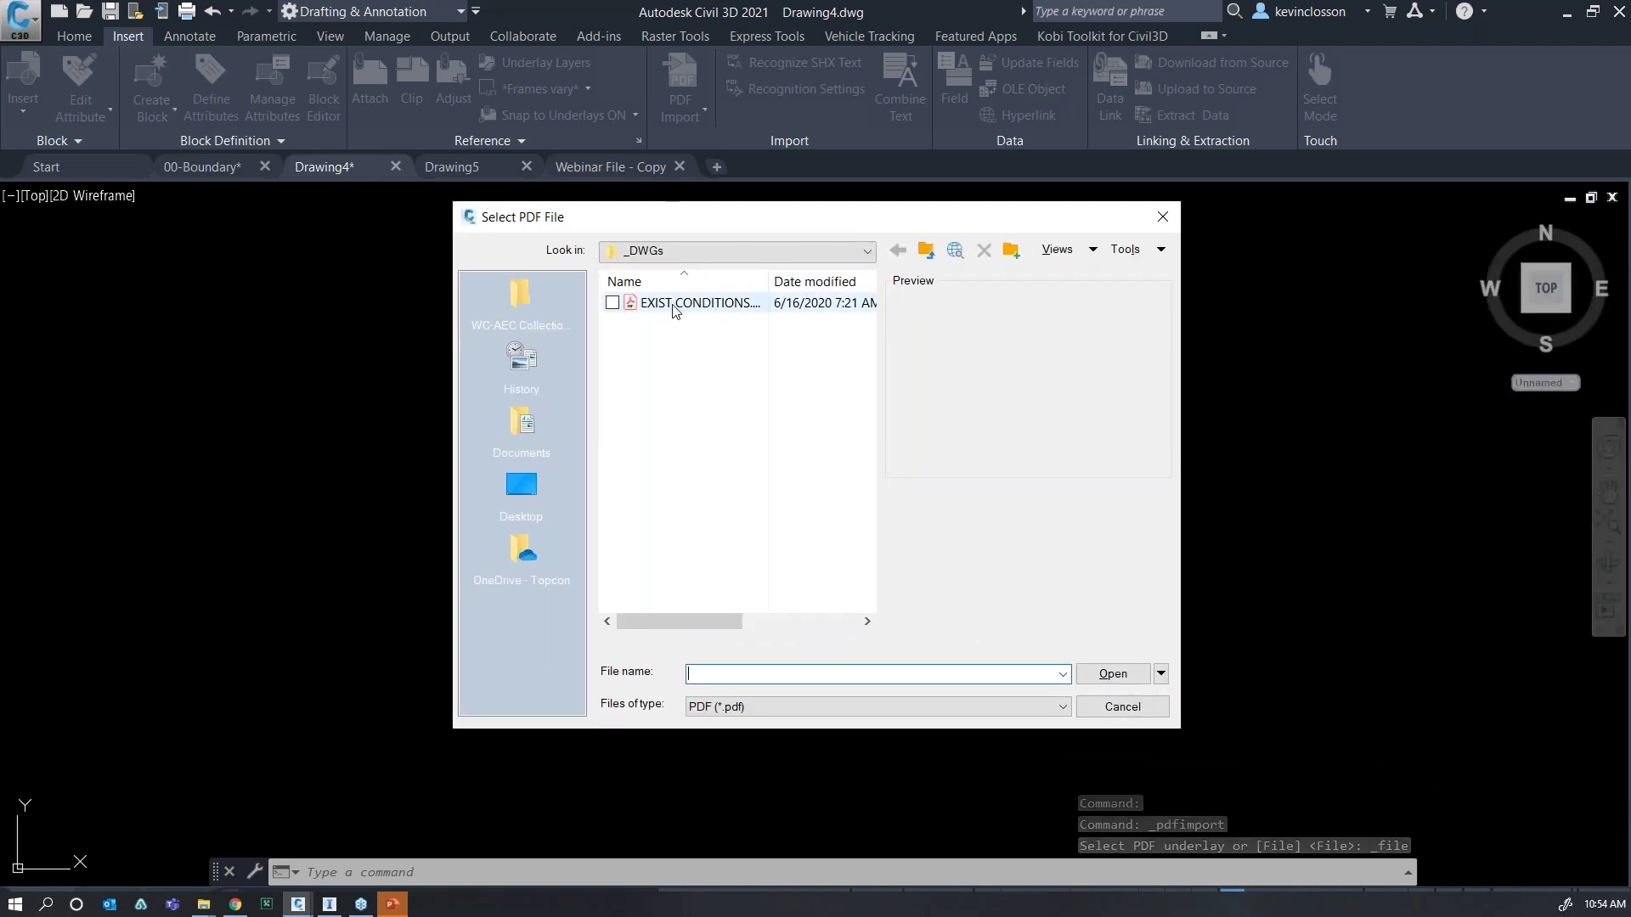
click(677, 308)
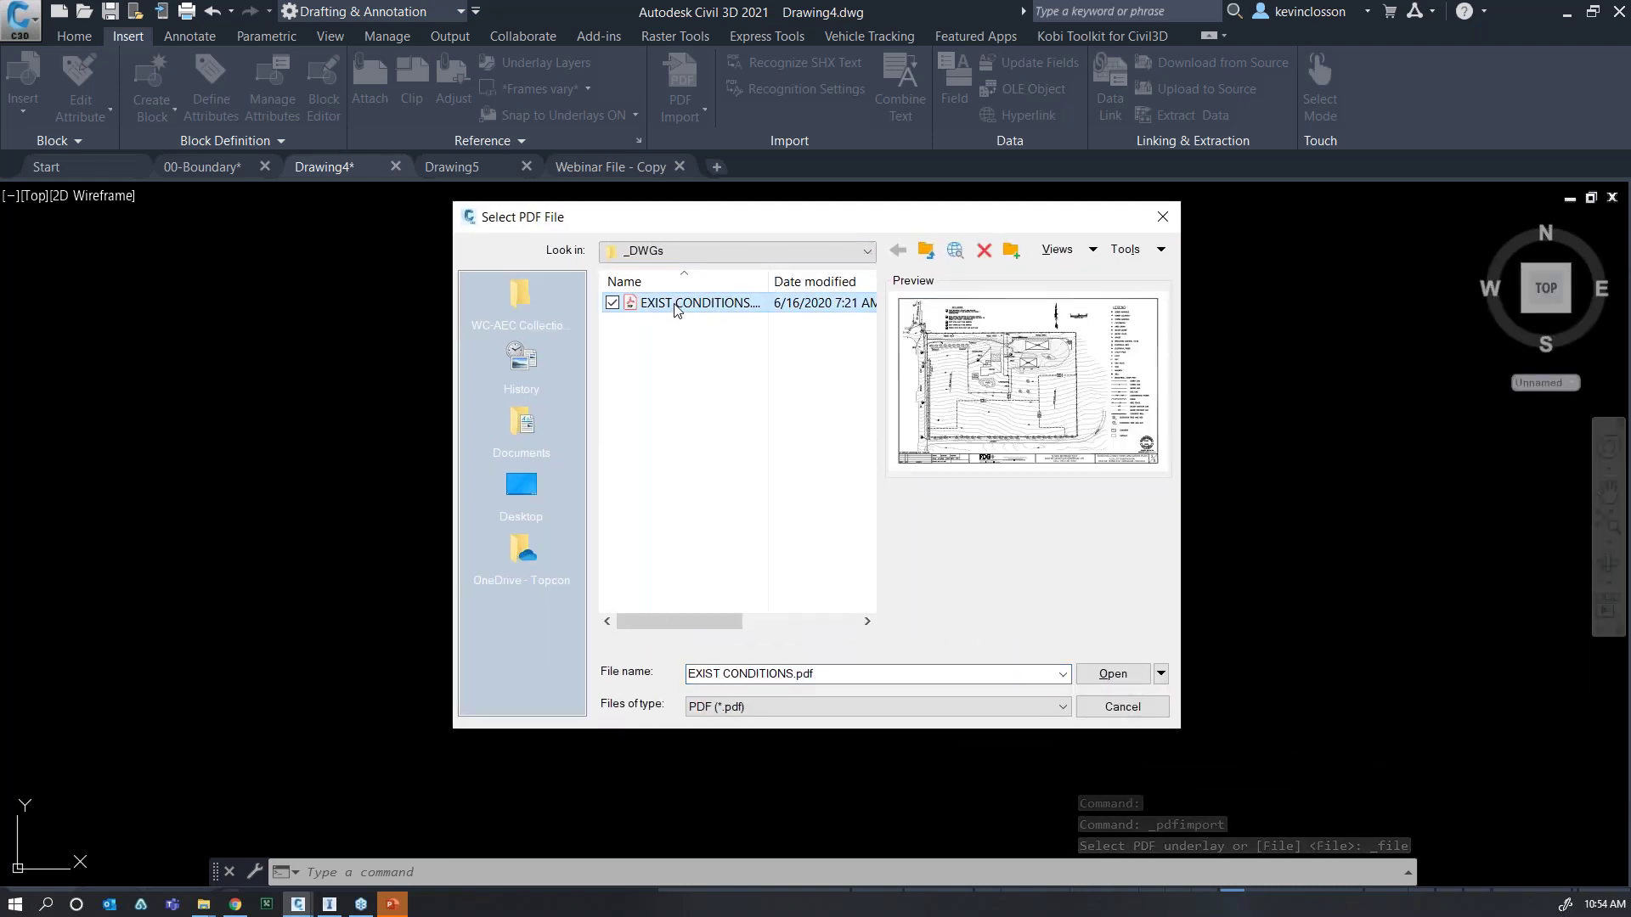
click(1120, 672)
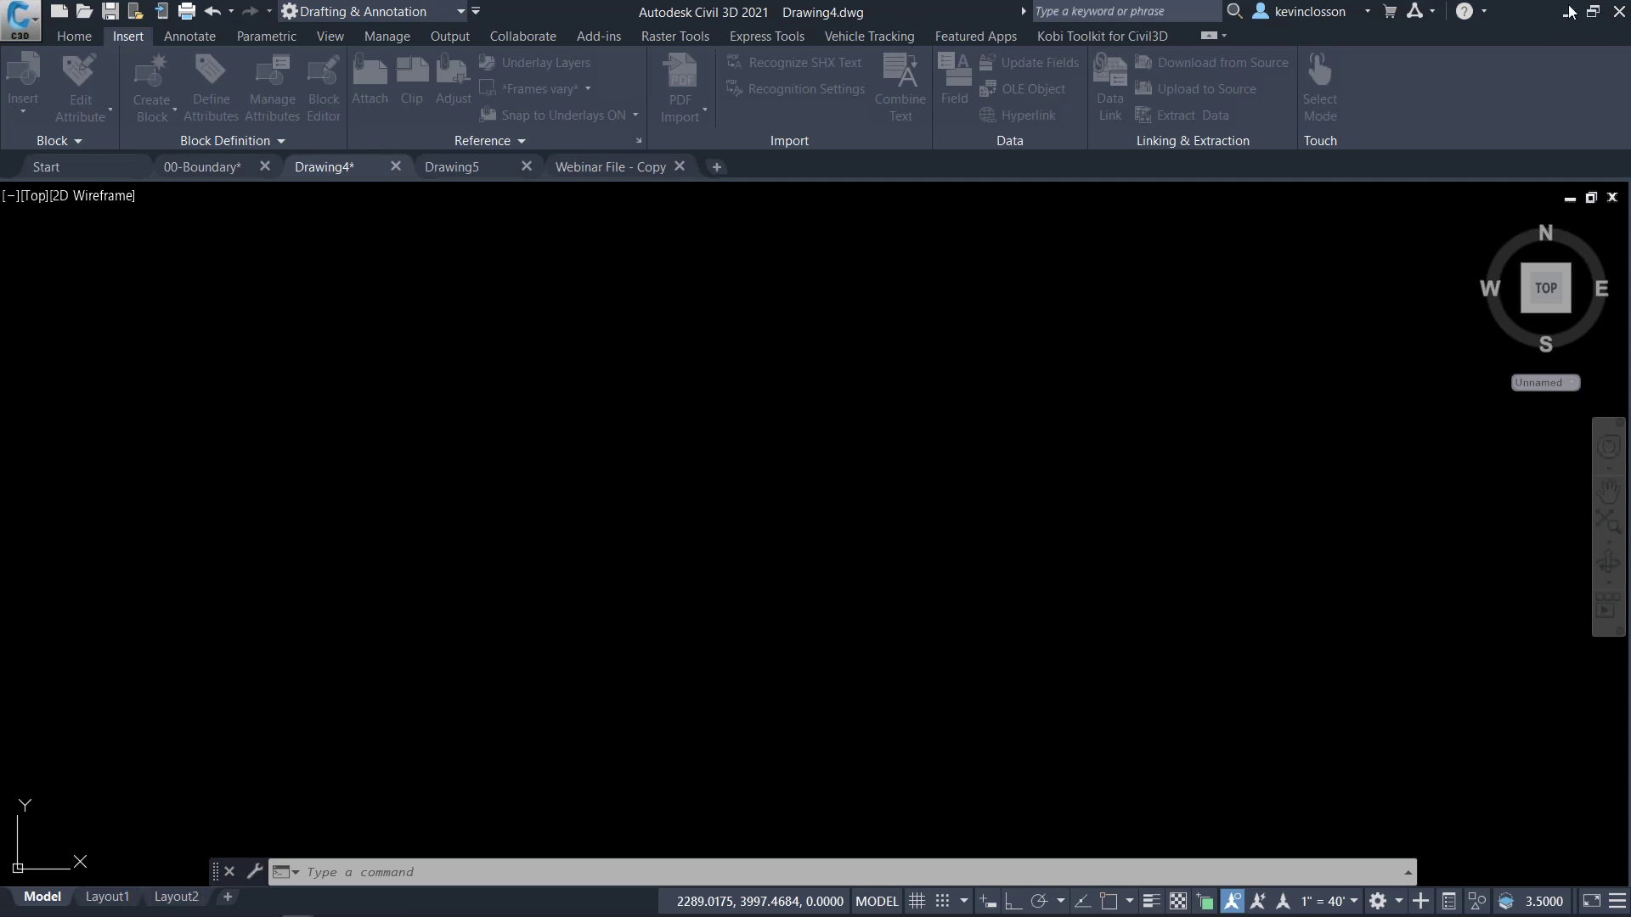
key(Escape)
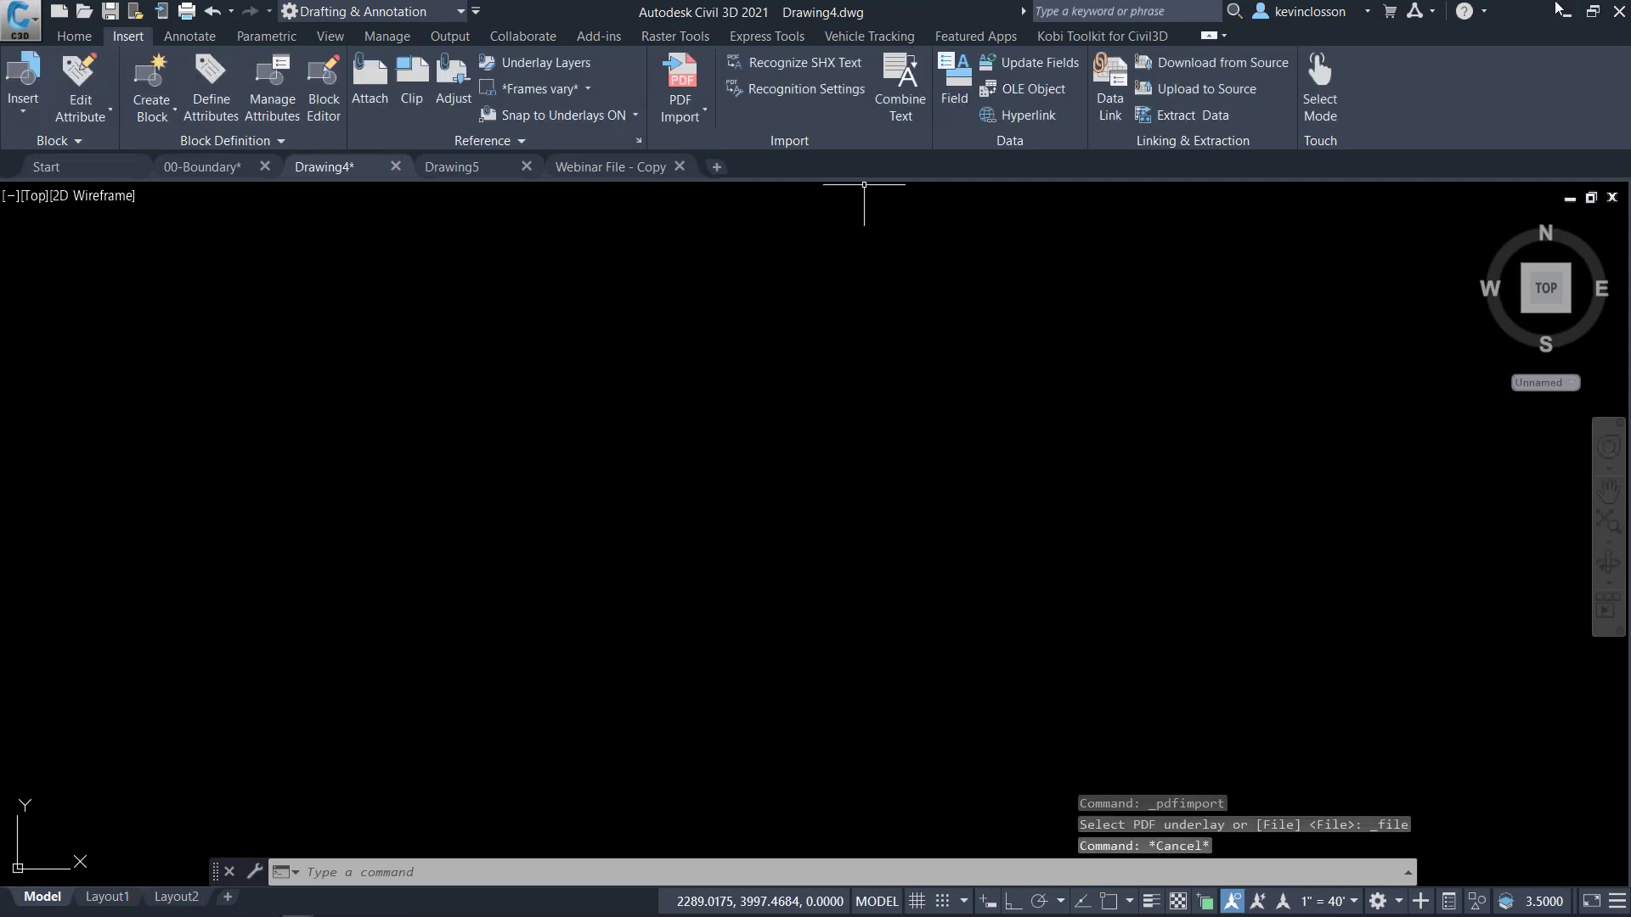
Shrink the Civil 3D window on the desktop, try the PDF import once more, and cancel the command.
drag(926, 4, 763, 142)
click(830, 234)
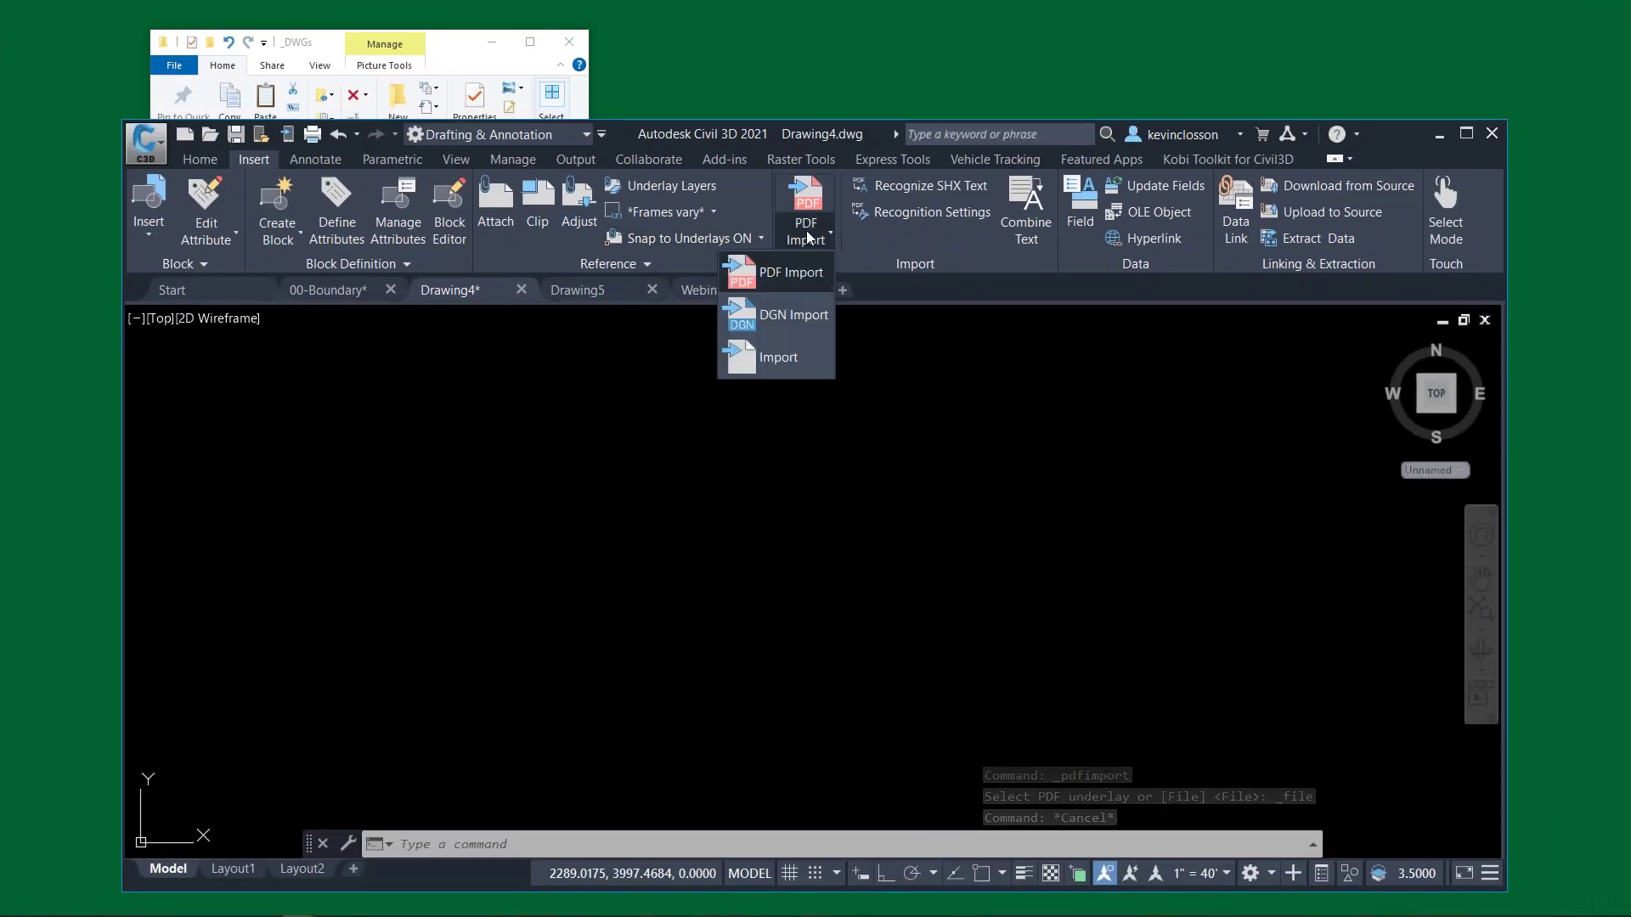
click(790, 274)
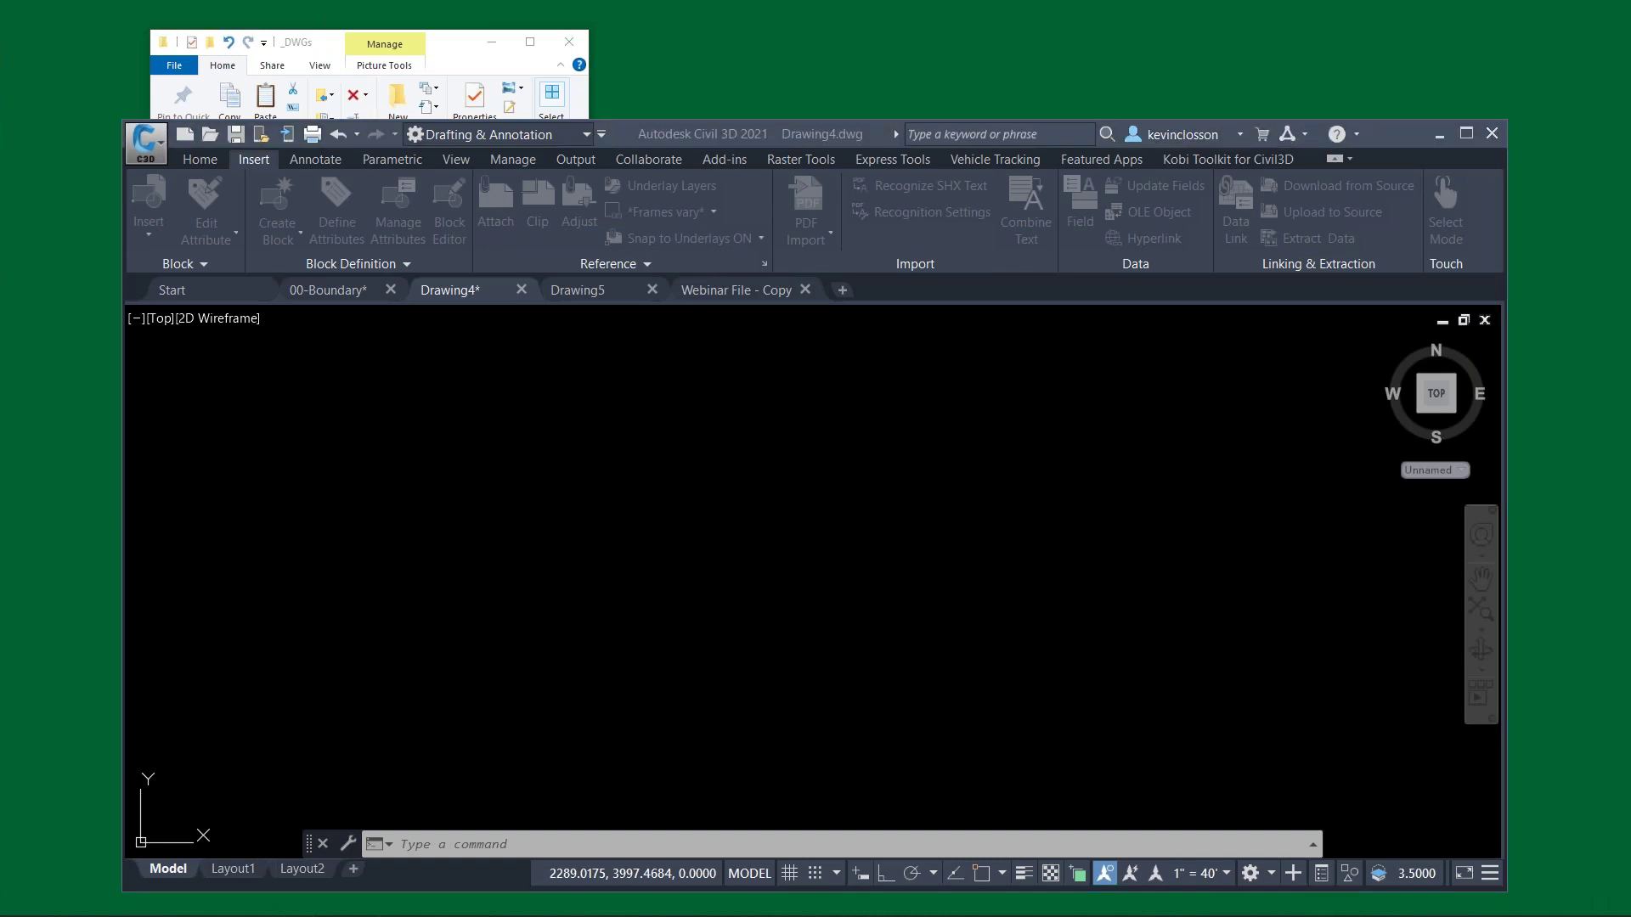
click(753, 145)
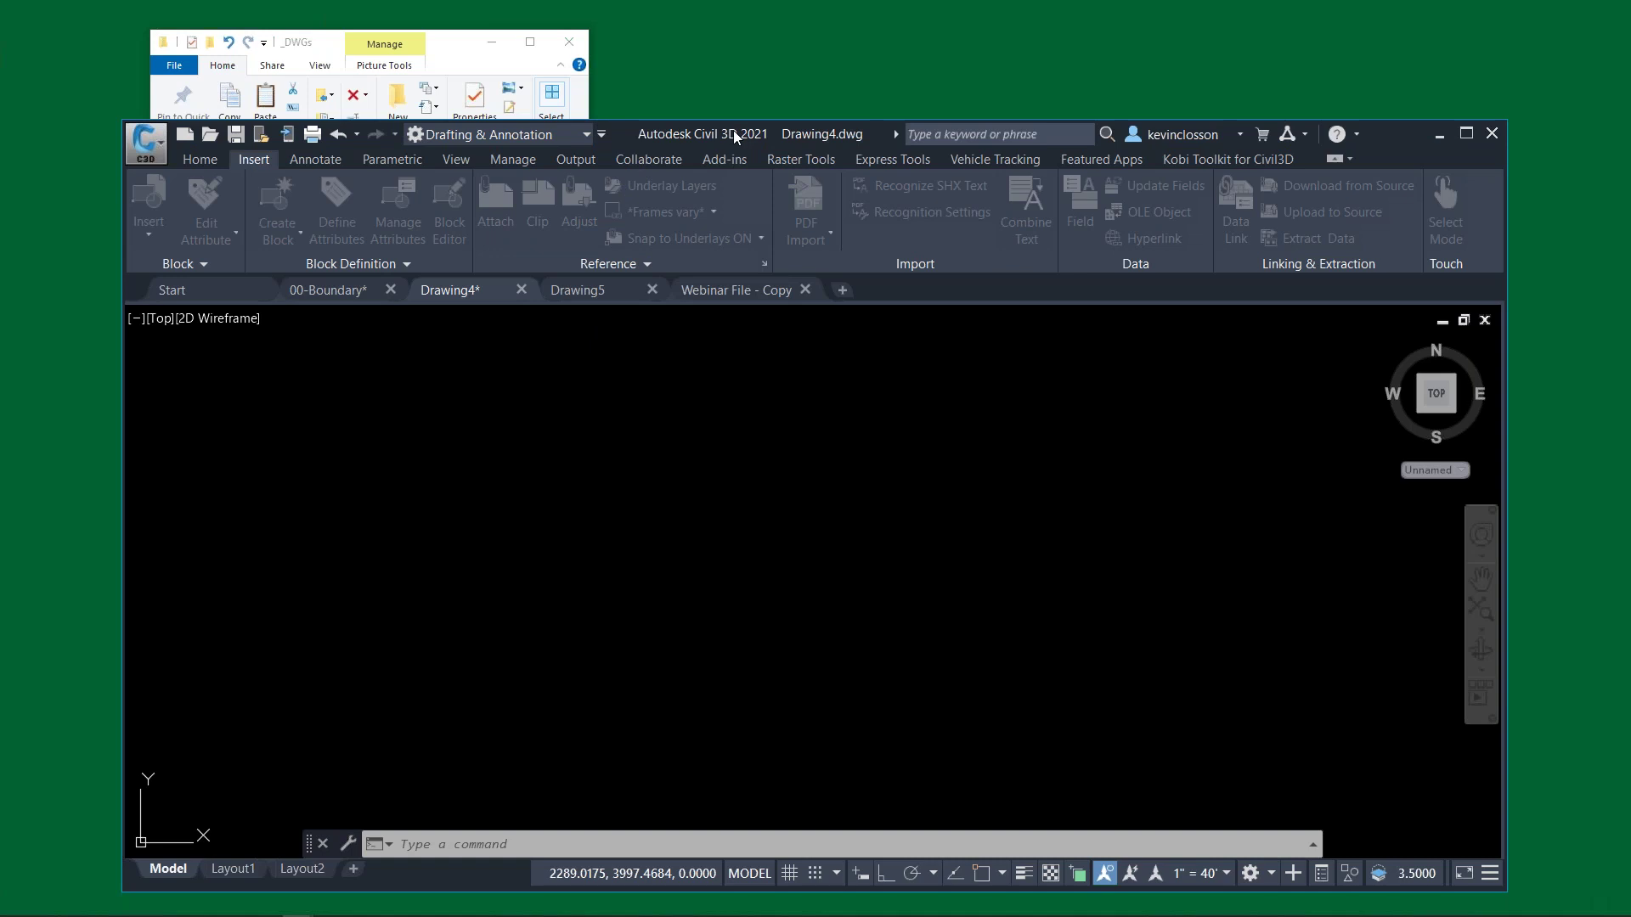
key(Escape)
key(Escape)
key(Escape)
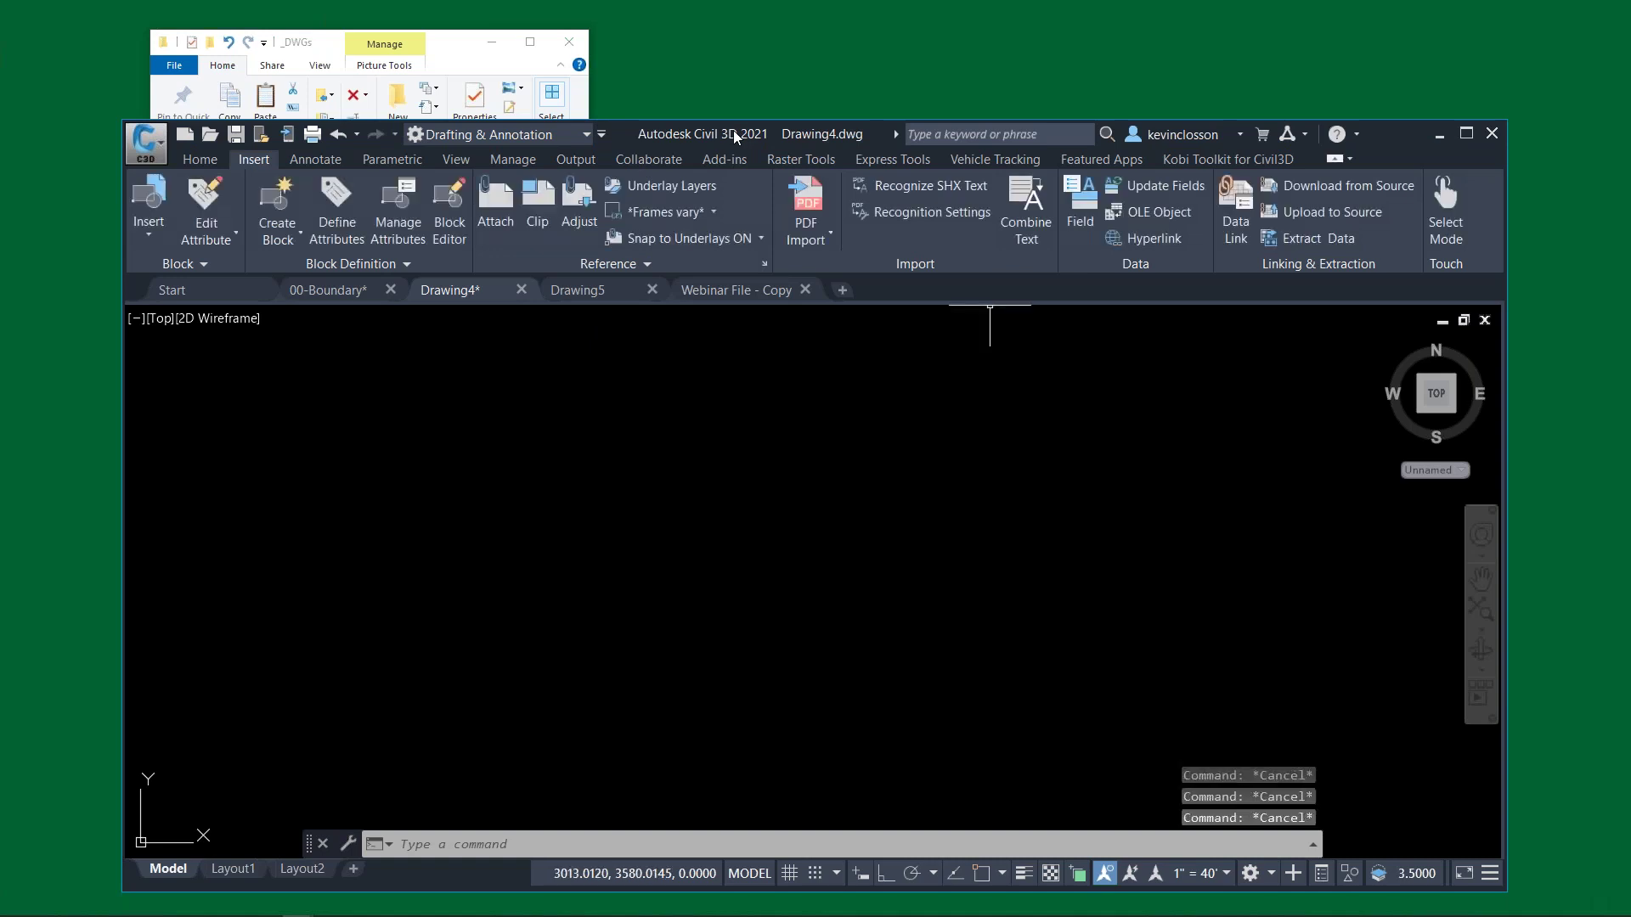
Maximize the Civil 3D window, try to import EXIST CONDITIONS.pdf from the _DWGs folder, and cancel the command.
click(1466, 133)
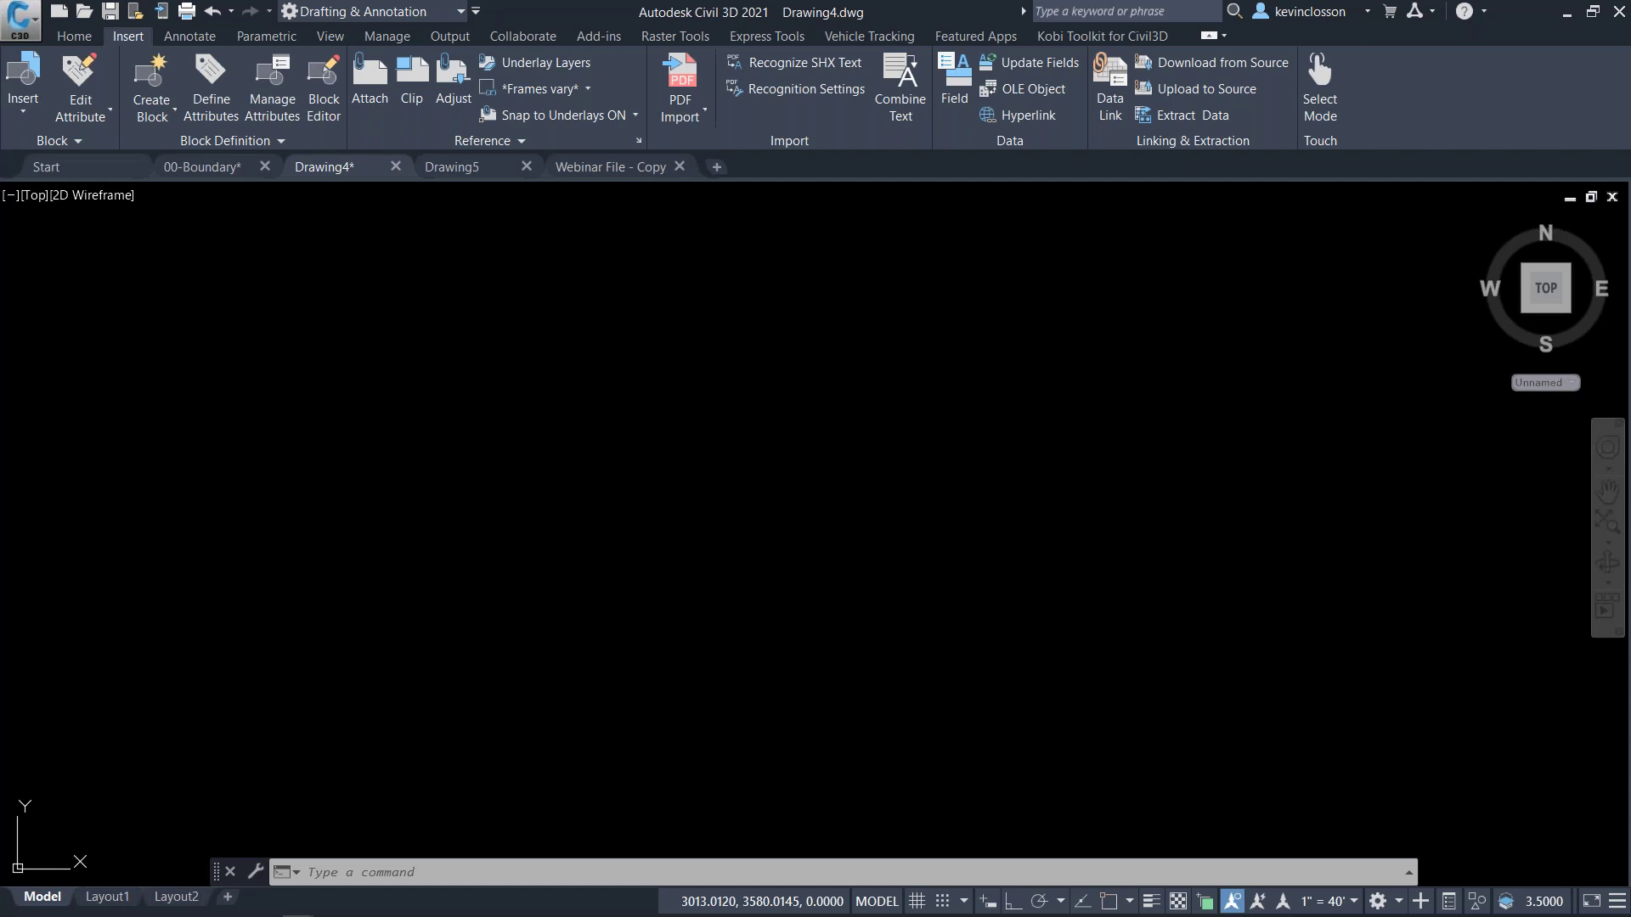
click(695, 111)
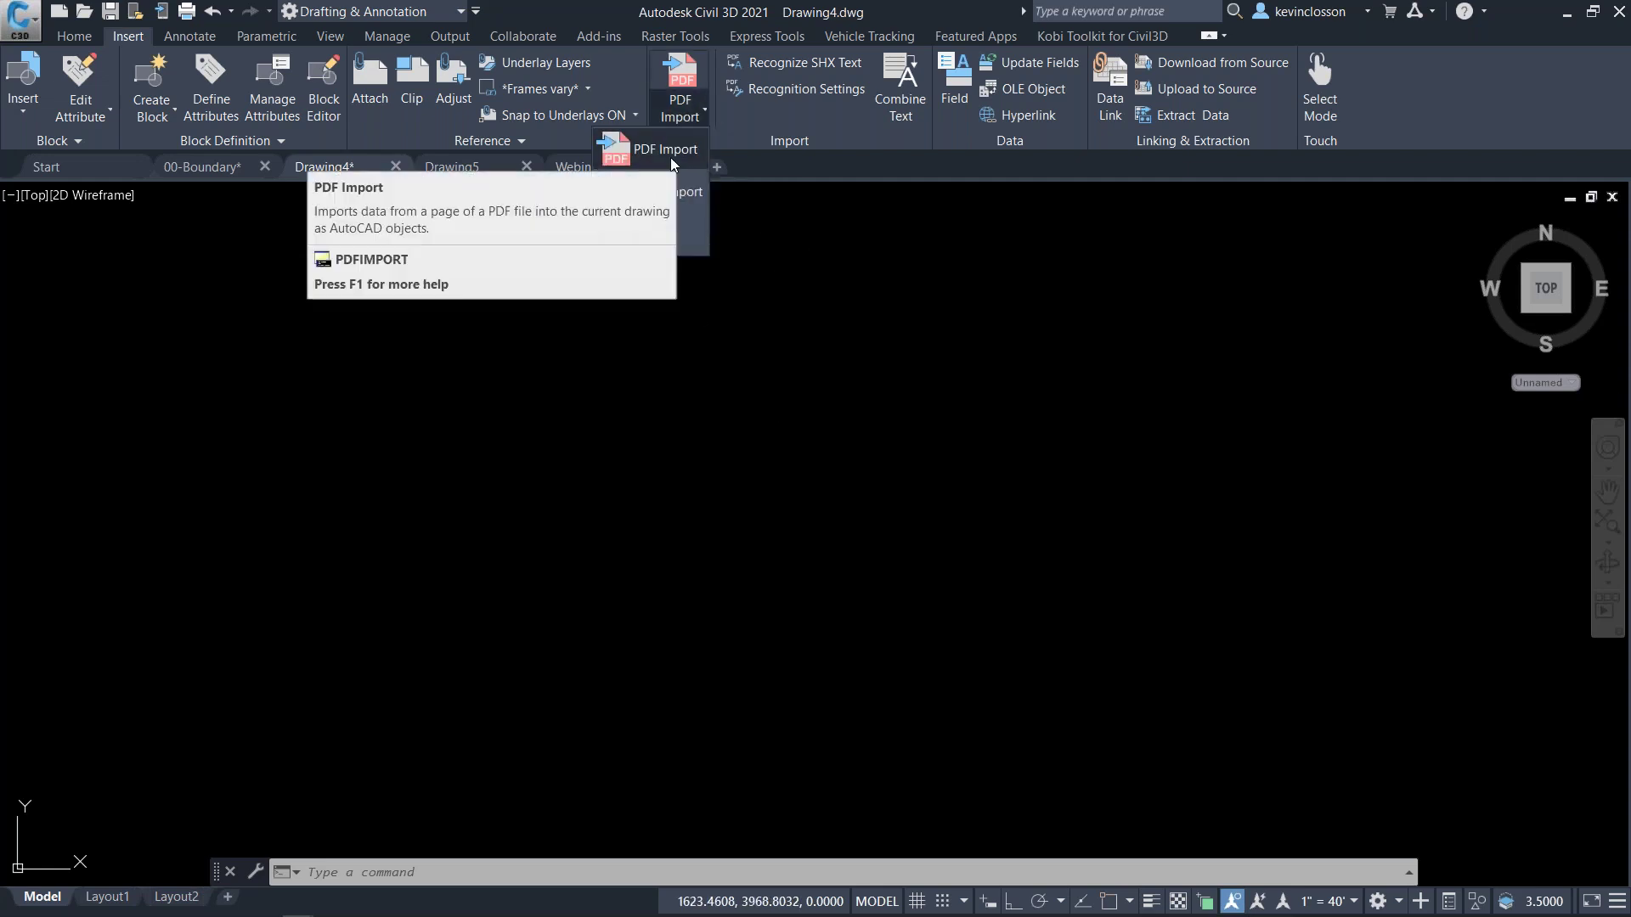
click(673, 85)
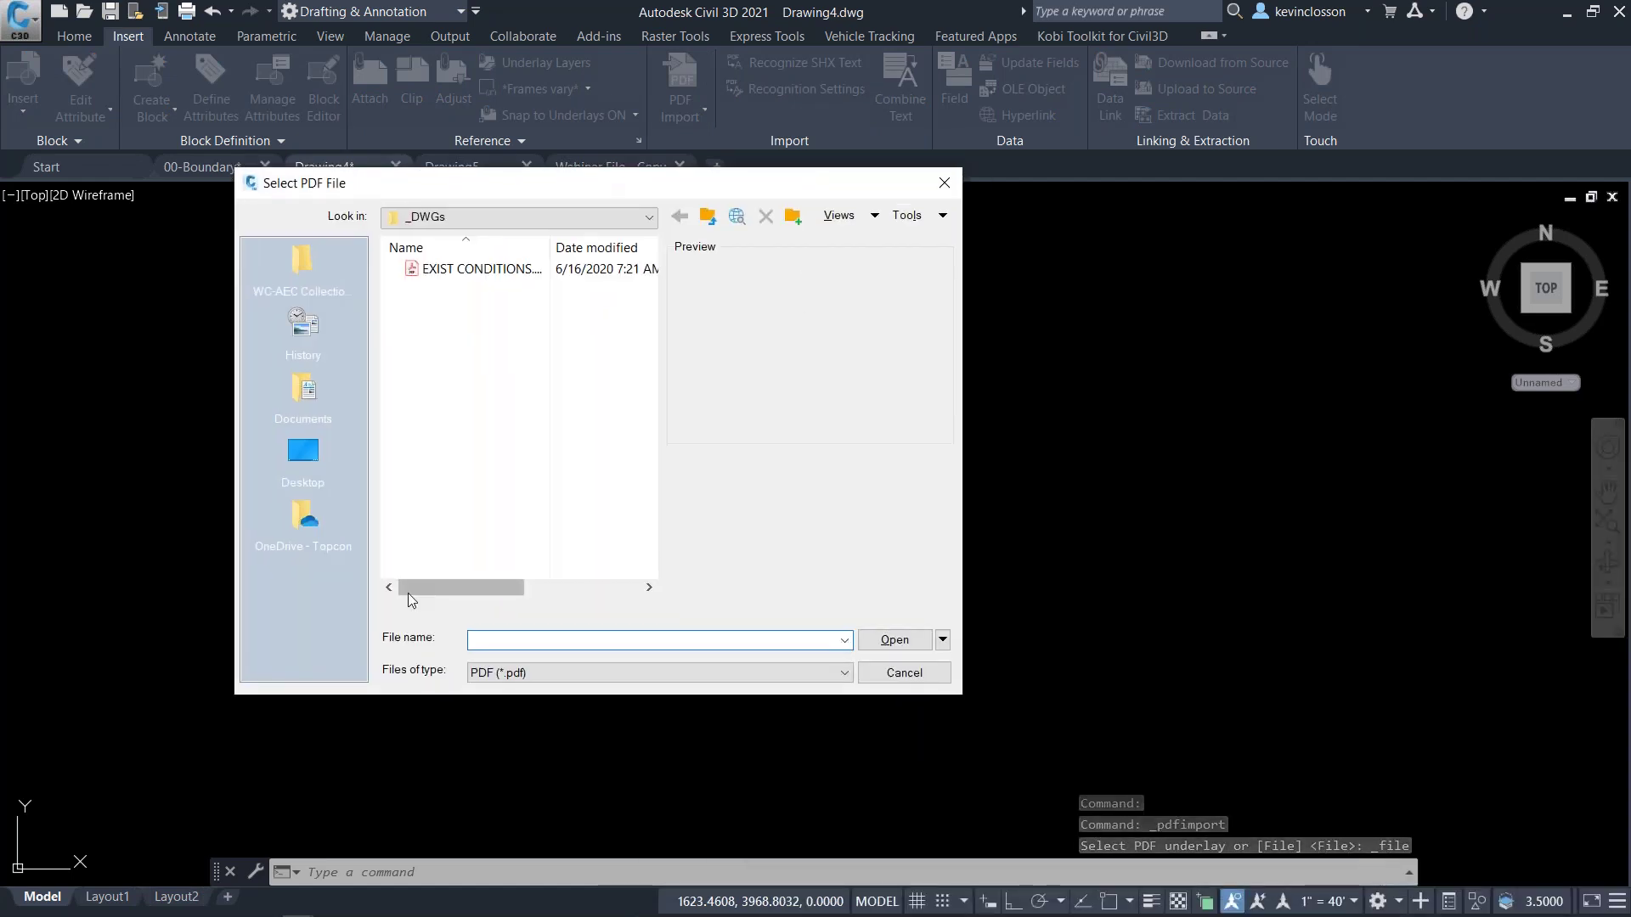
drag(408, 593, 339, 588)
click(465, 270)
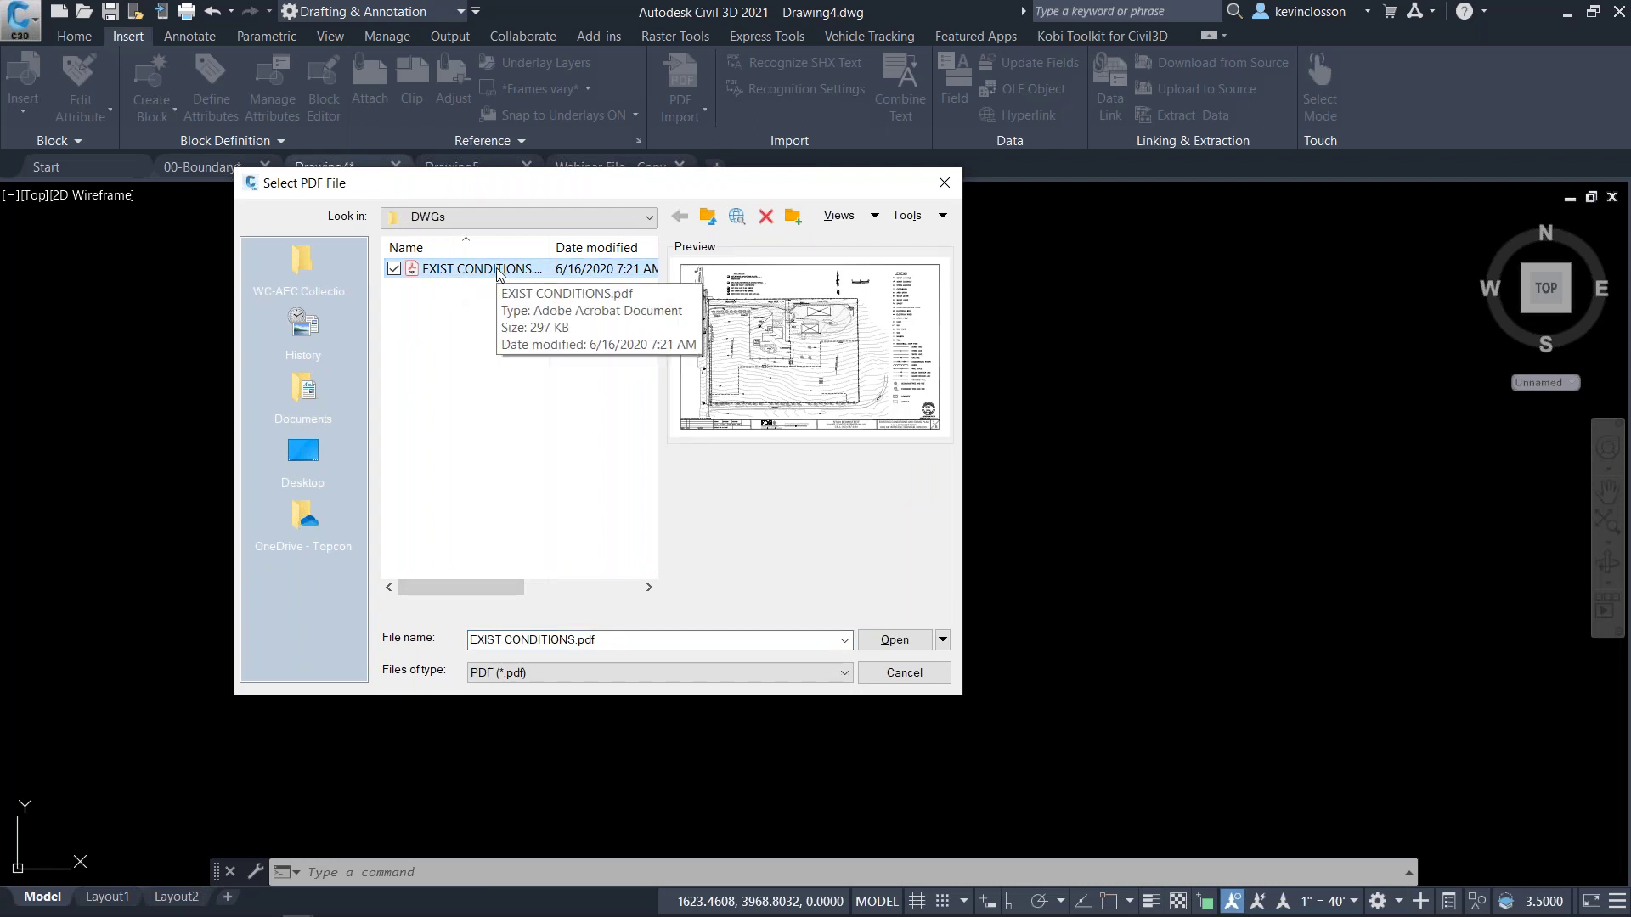
click(912, 641)
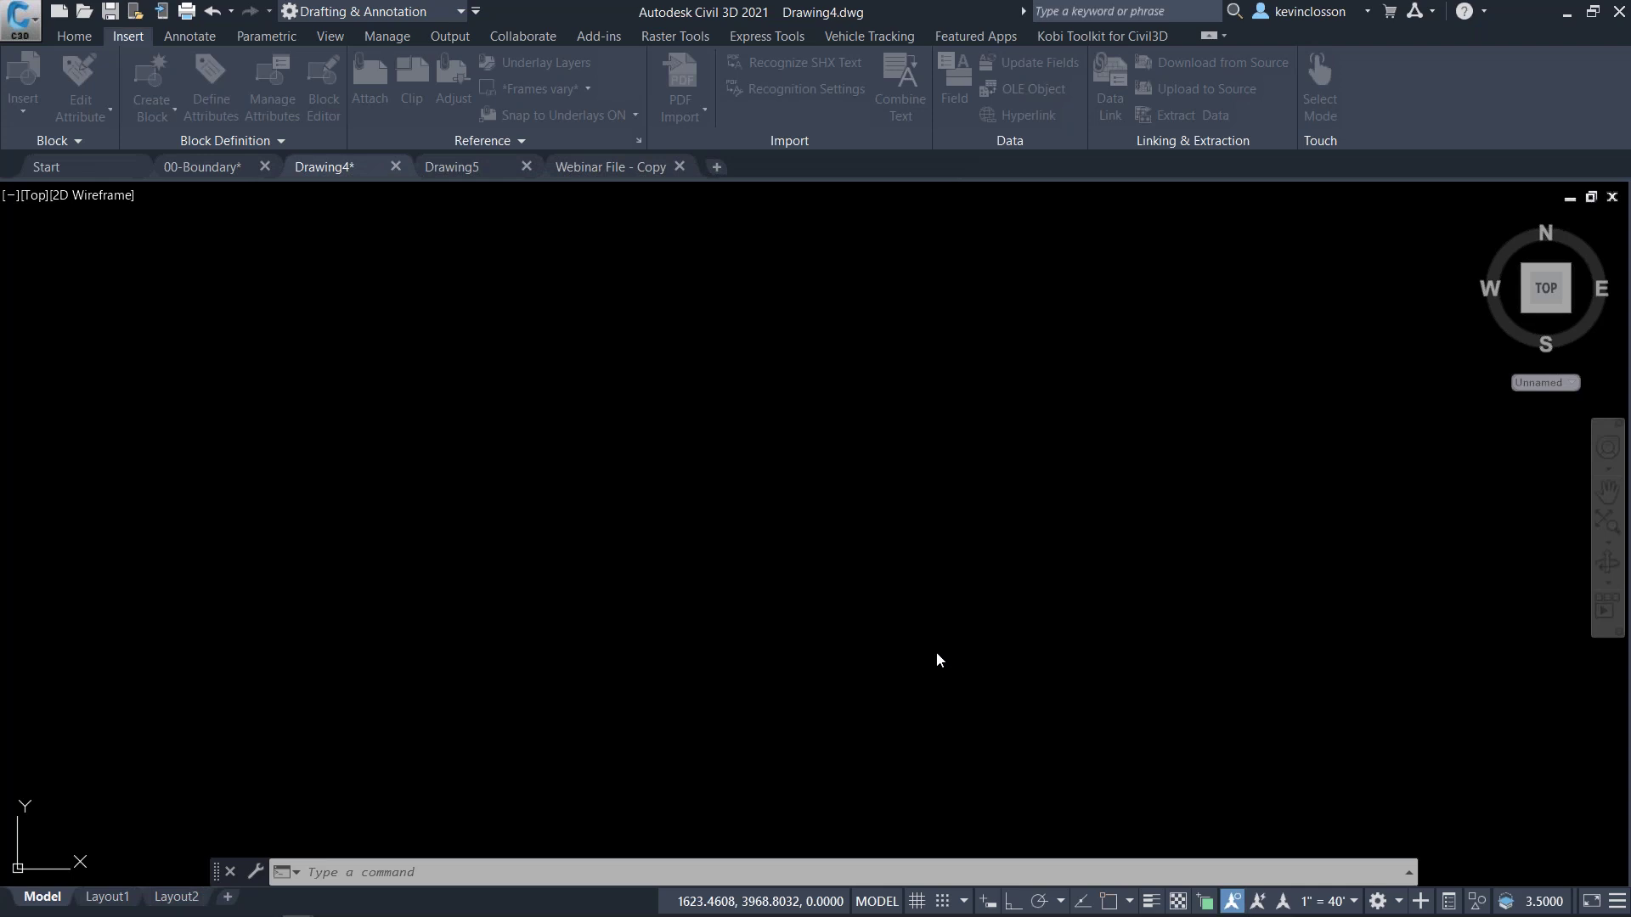
key(Escape)
key(Escape)
key(Escape)
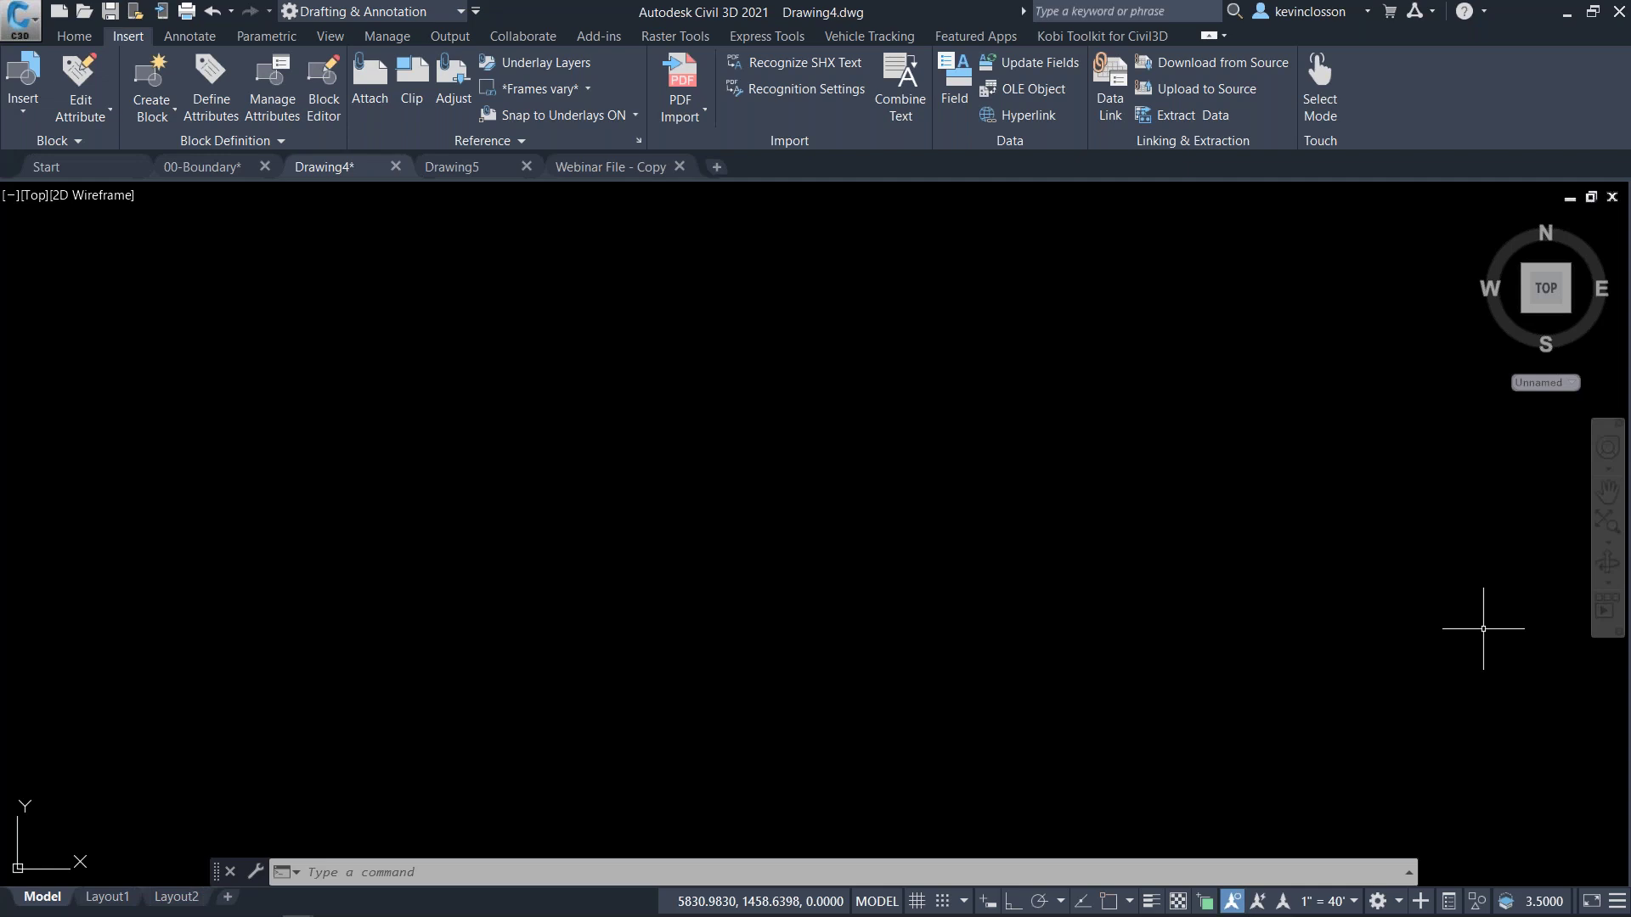
Switch to InfraWorks, leave the CWConcept model for the InfraWorks Home page, and maximize the window.
key(alt+Tab)
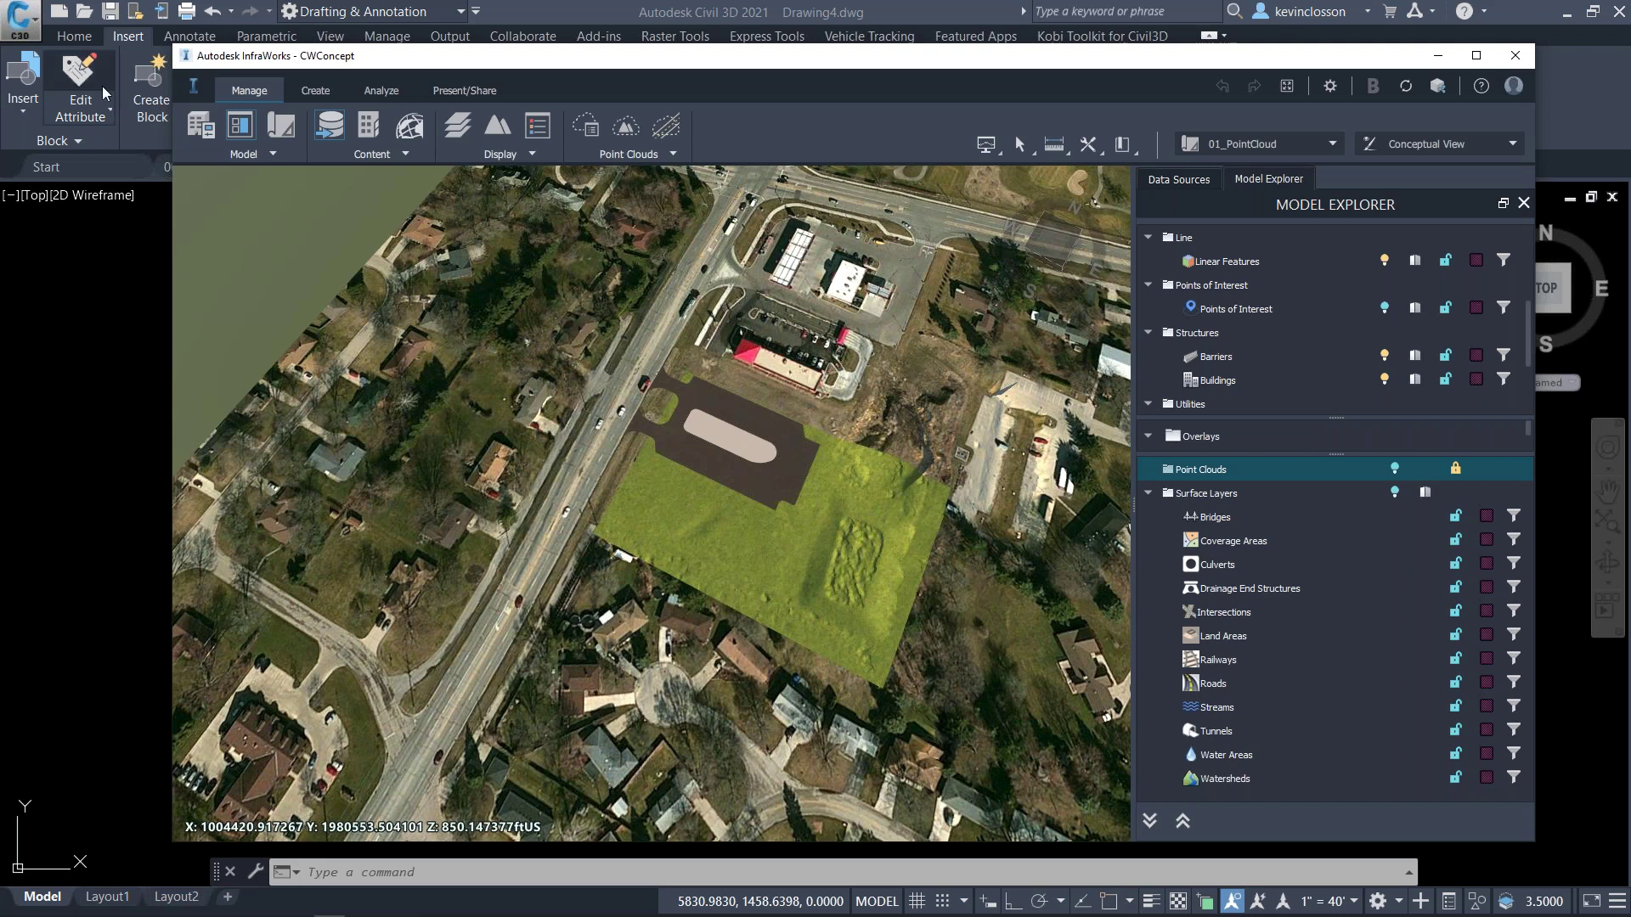
click(194, 86)
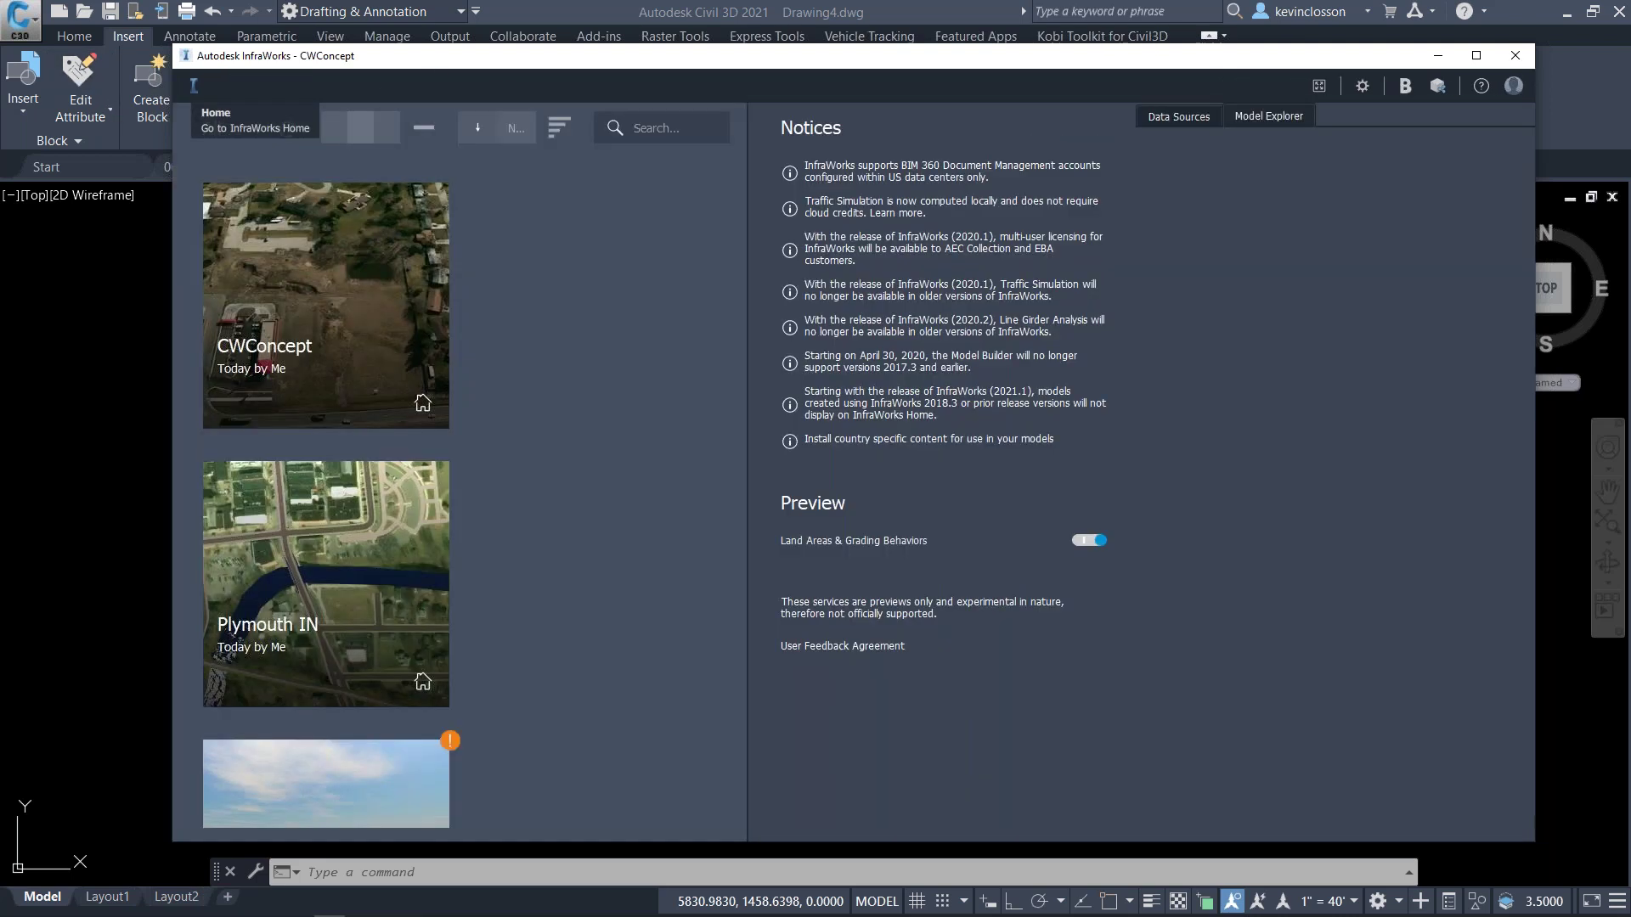
drag(483, 56, 414, 7)
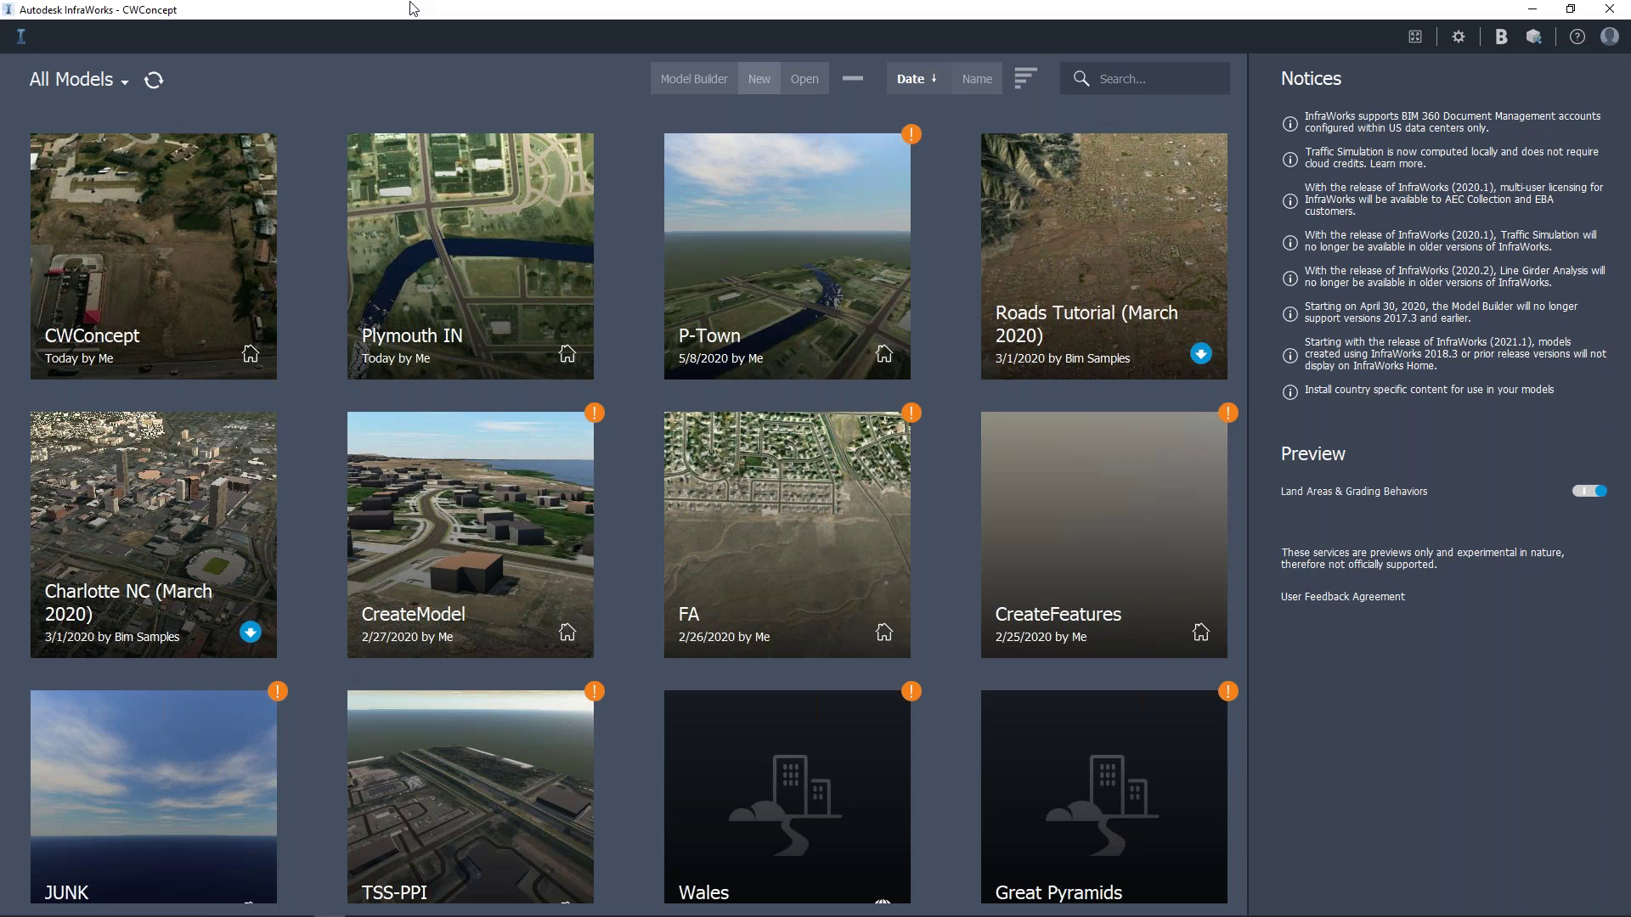
Start a new Model Builder model and locate Plymouth, IN on the map.
click(693, 81)
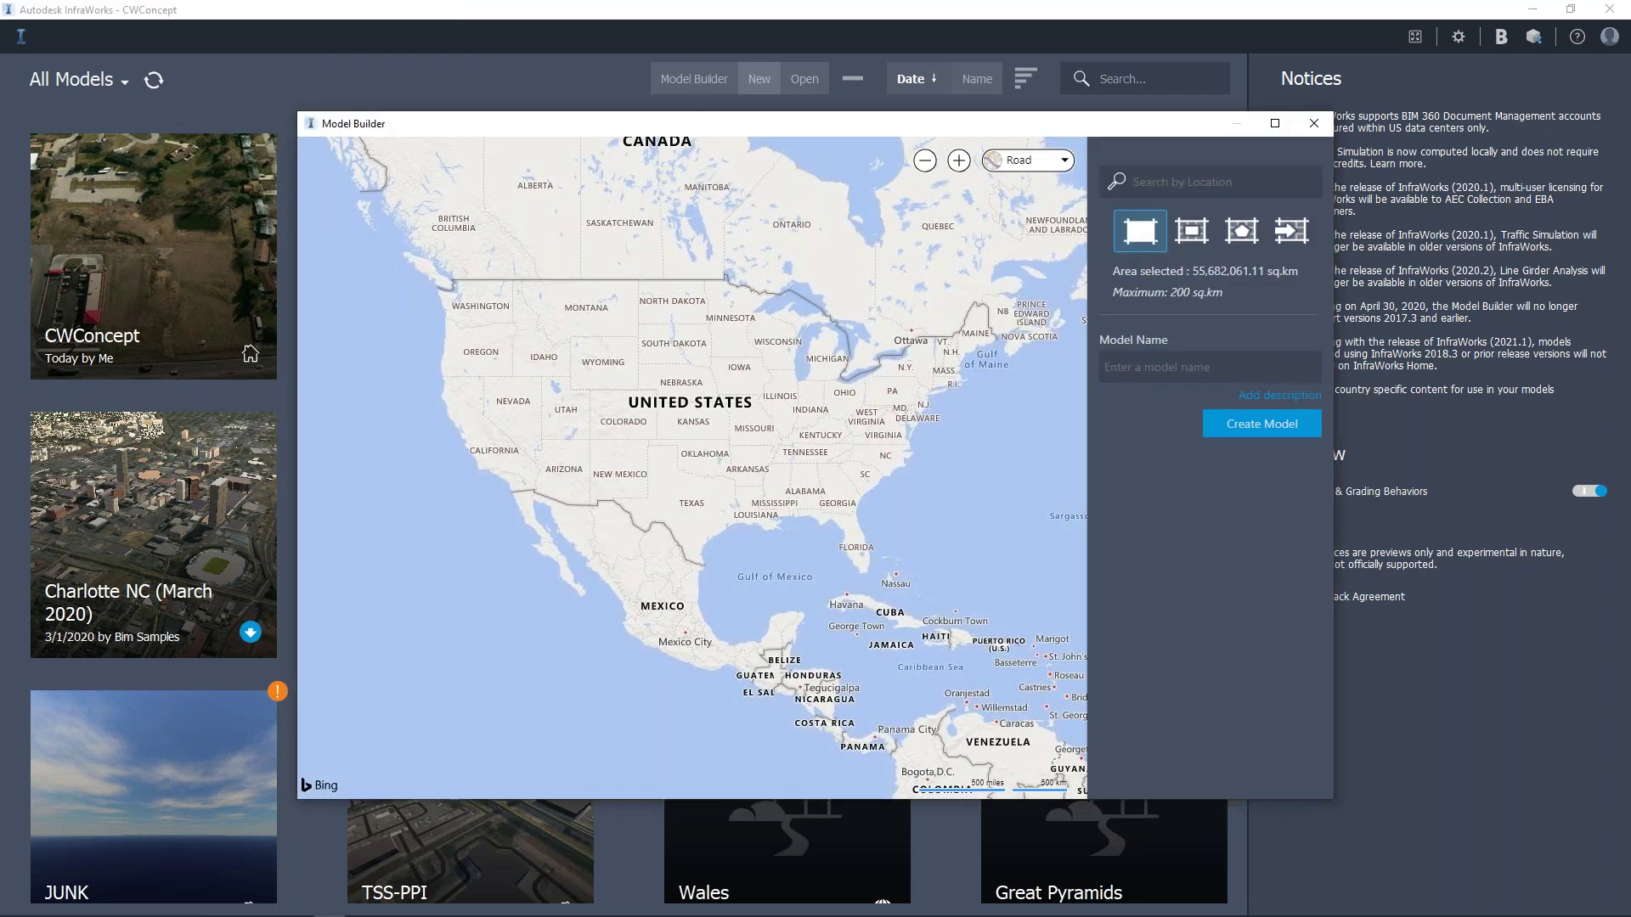
click(1190, 182)
text(Plymo)
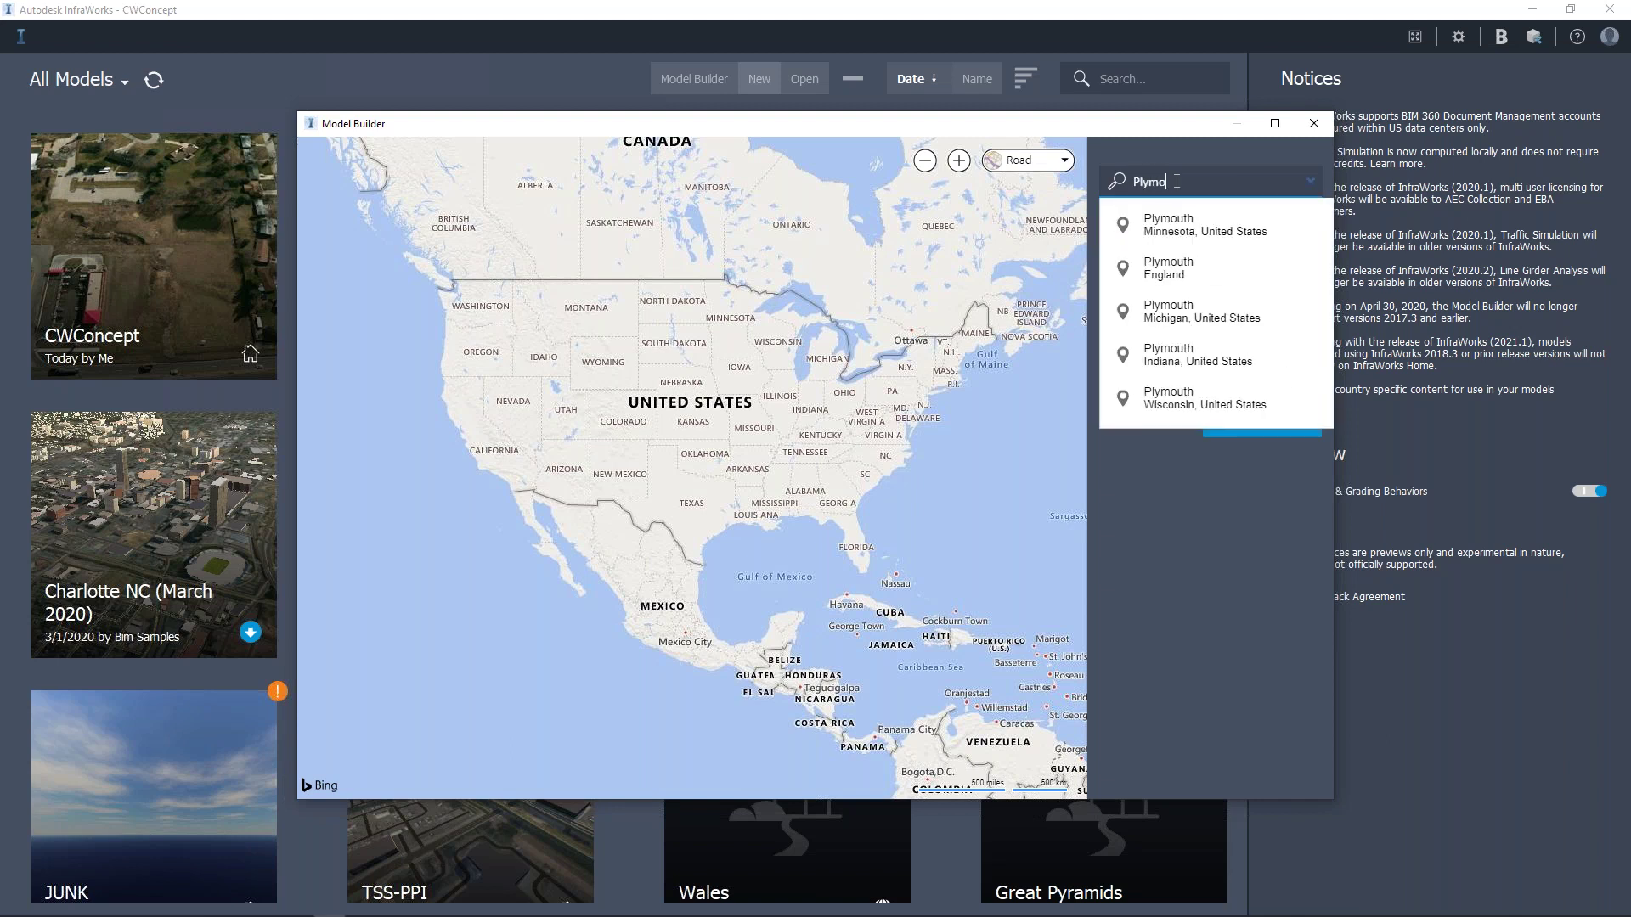
text(uth)
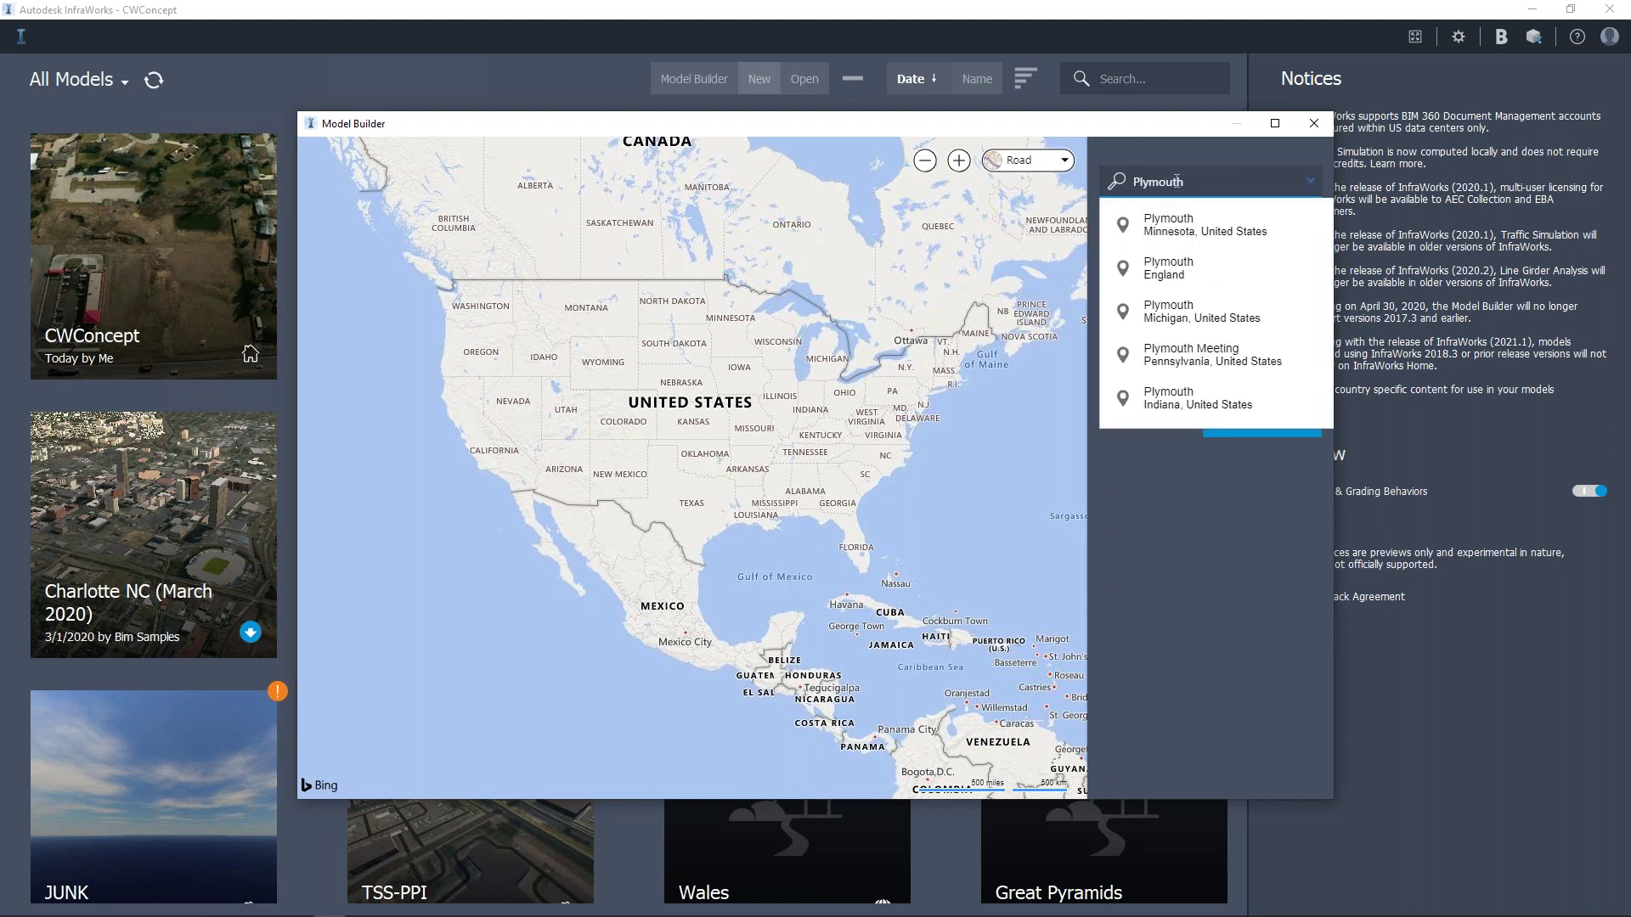
text(,)
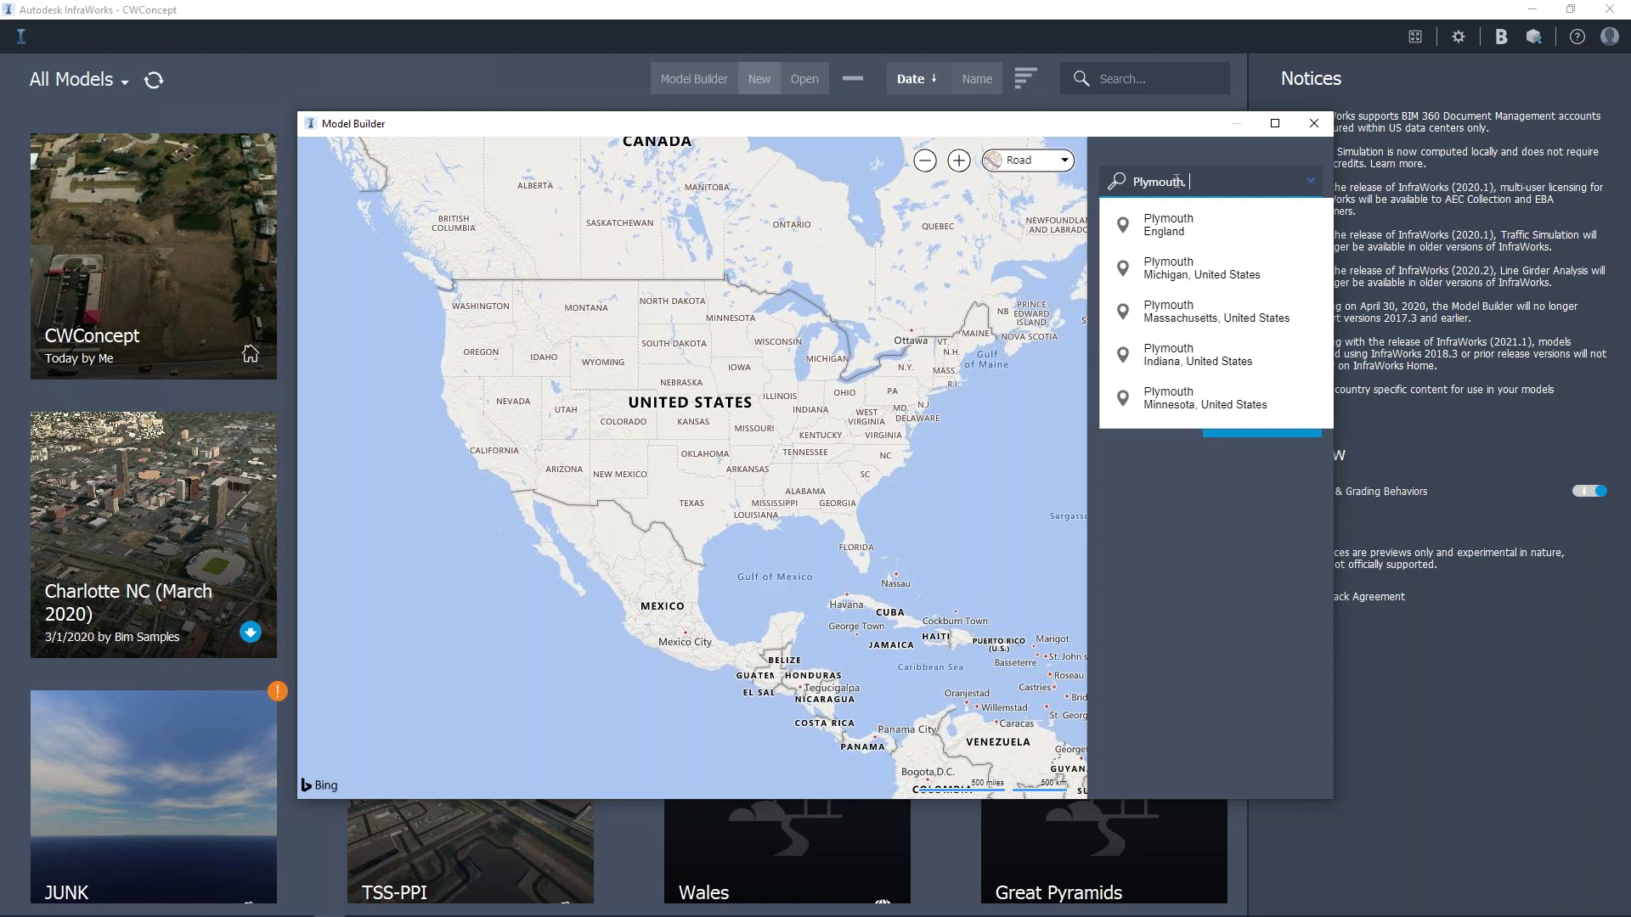
text( IN)
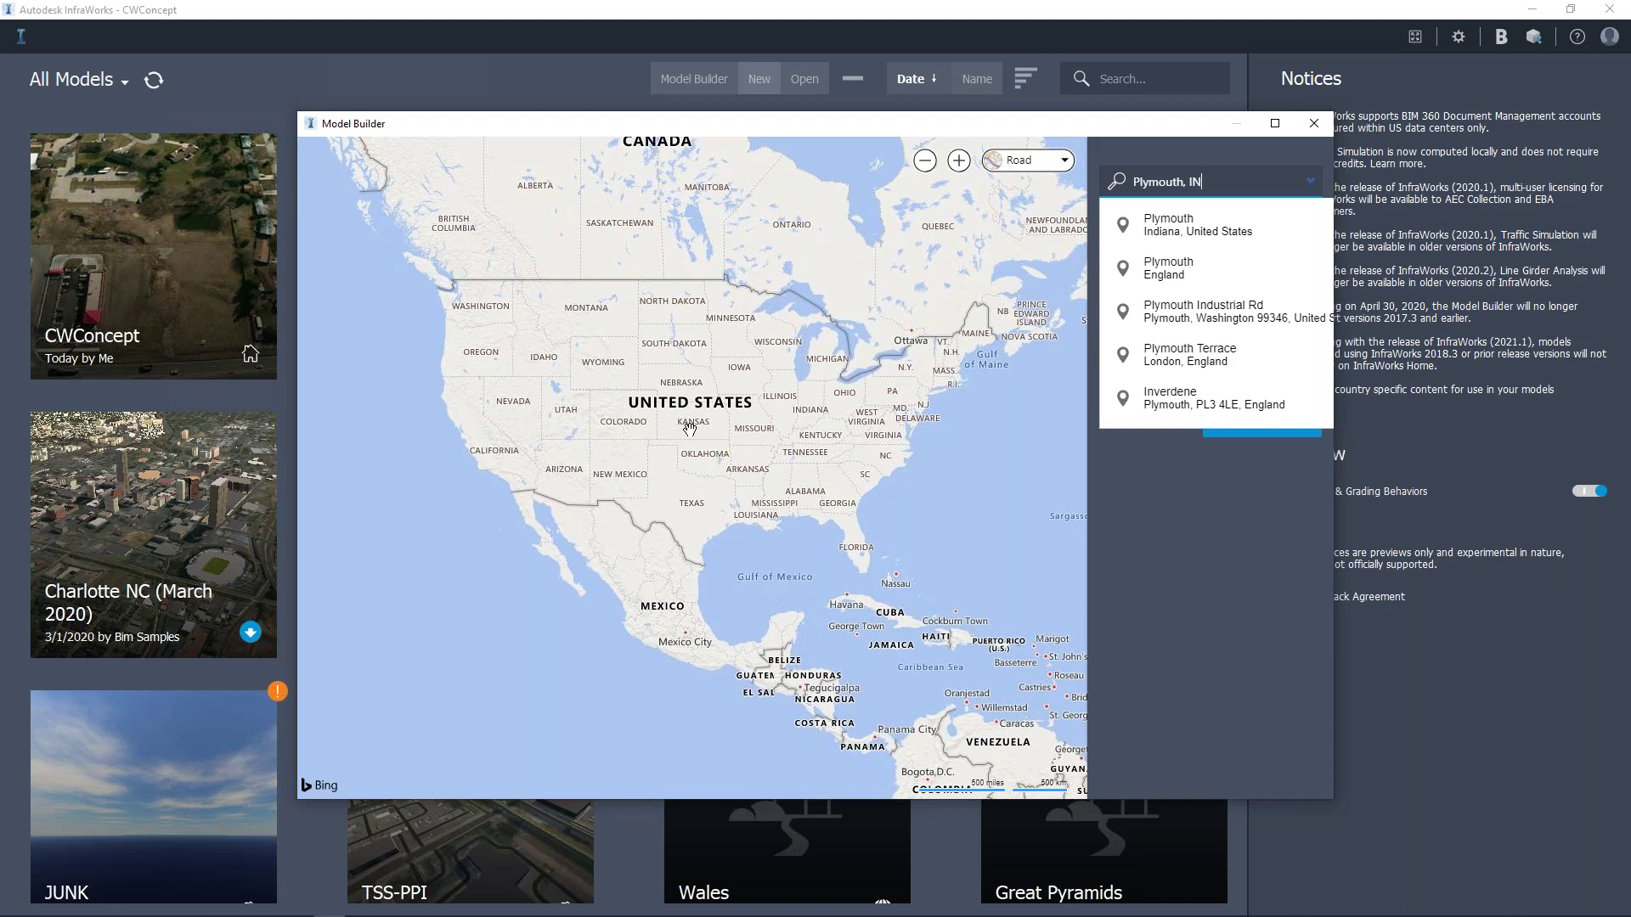
key(Return)
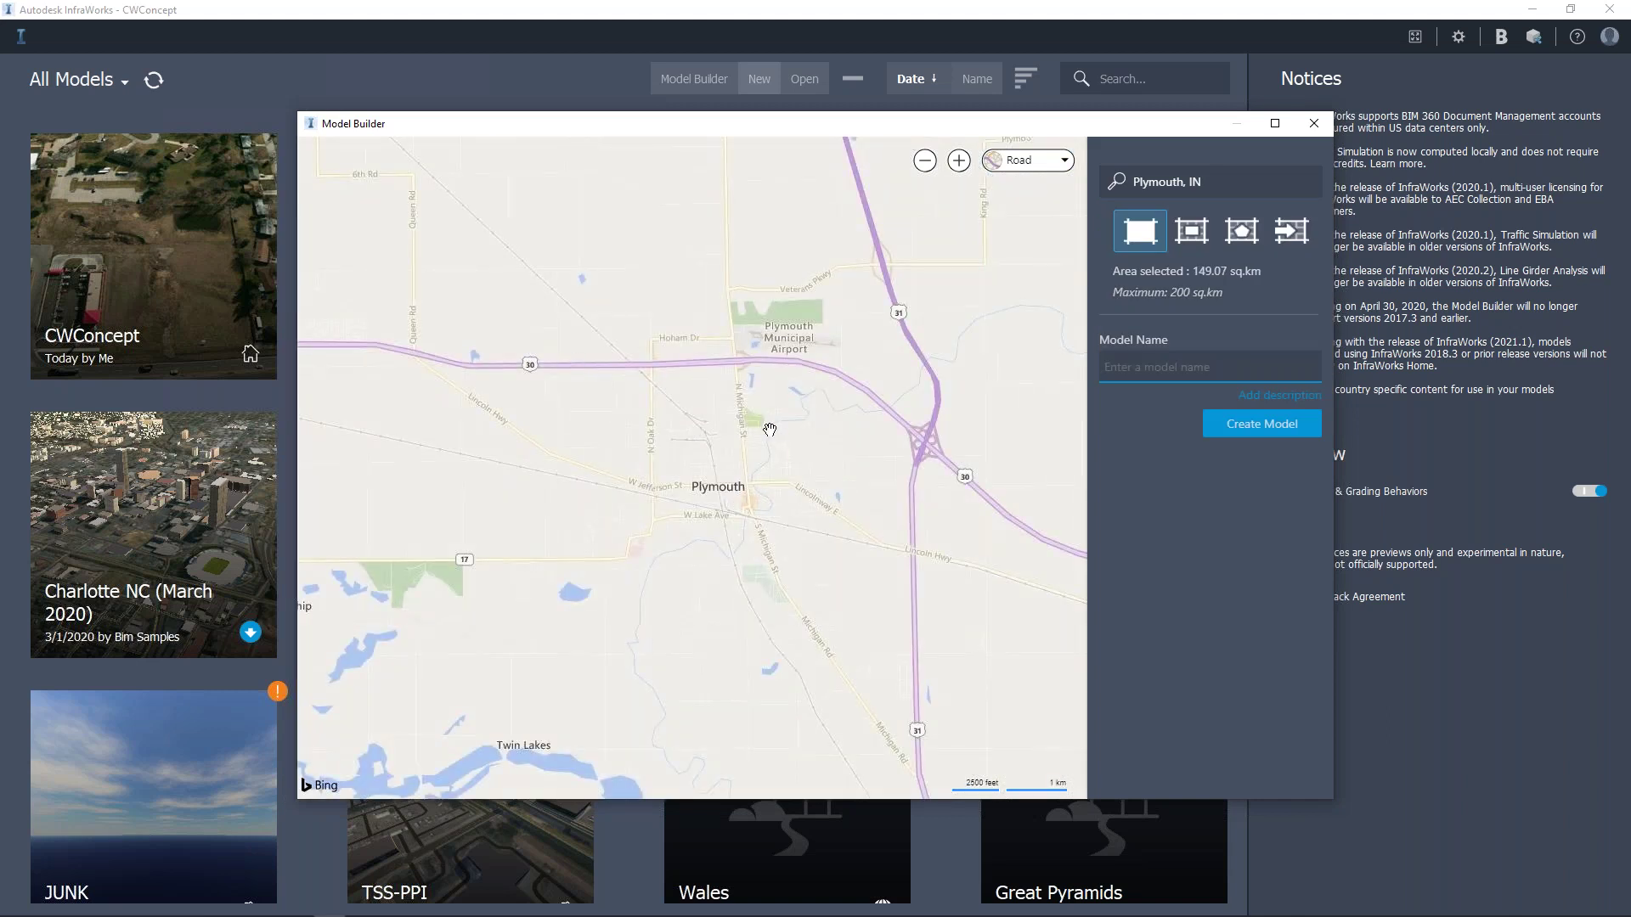
Frame the model area at about 0.04 sq.km around S Michigan St, from the Yellow River to Pennsylvania Ave.
scroll(747, 354, up, 3)
scroll(706, 388, down, 2)
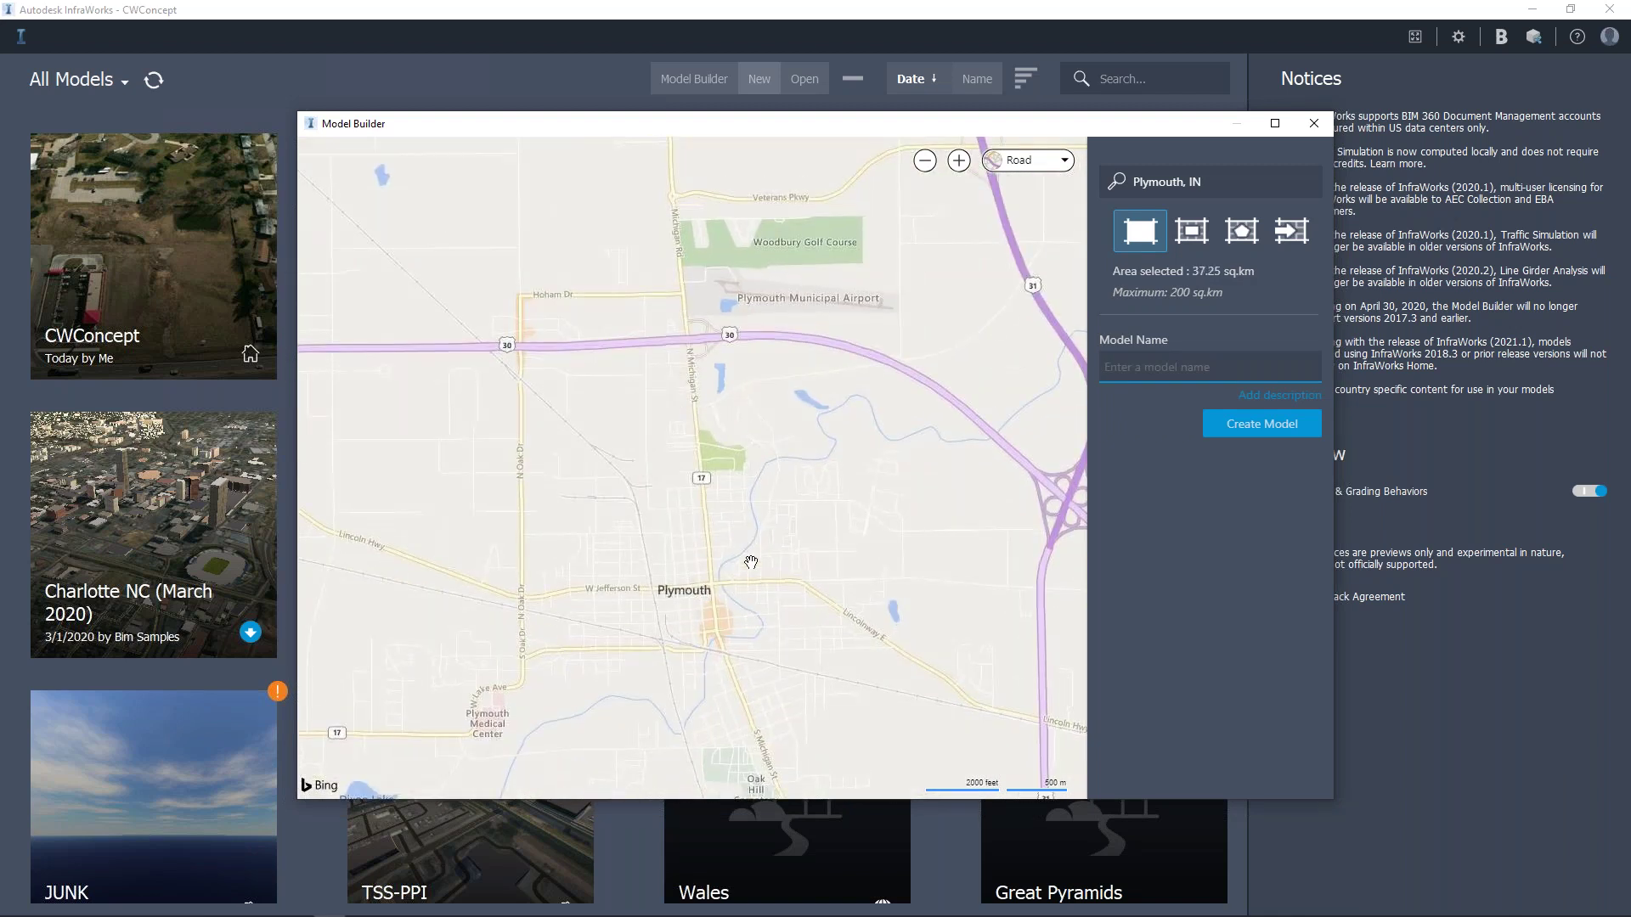
drag(841, 510, 681, 477)
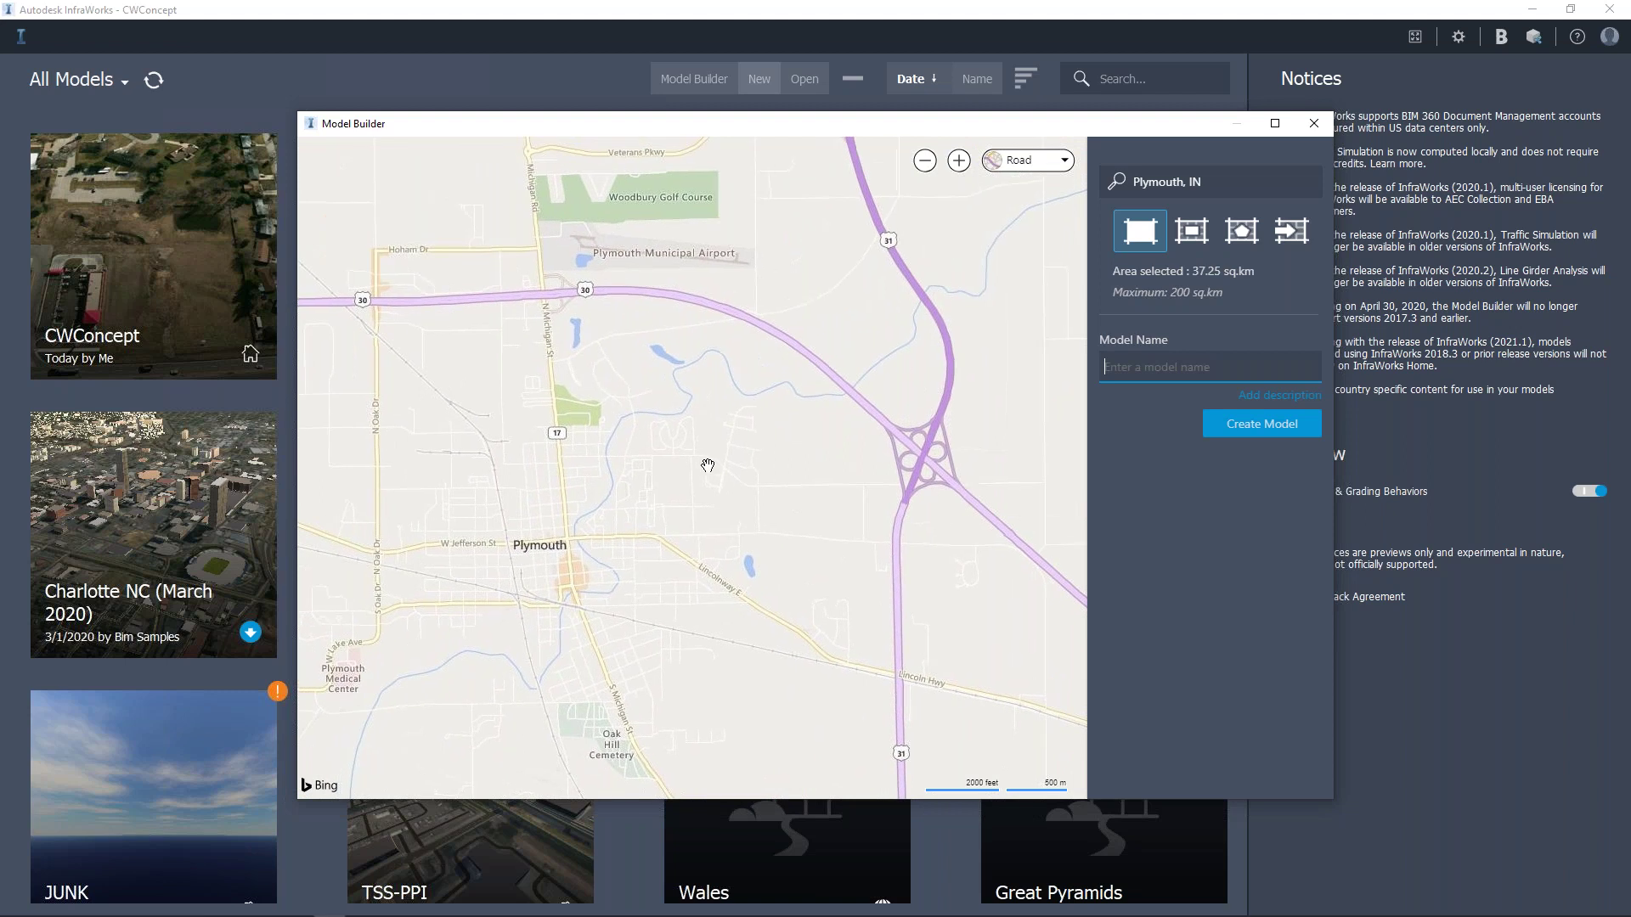
drag(707, 465, 737, 483)
drag(758, 512, 728, 433)
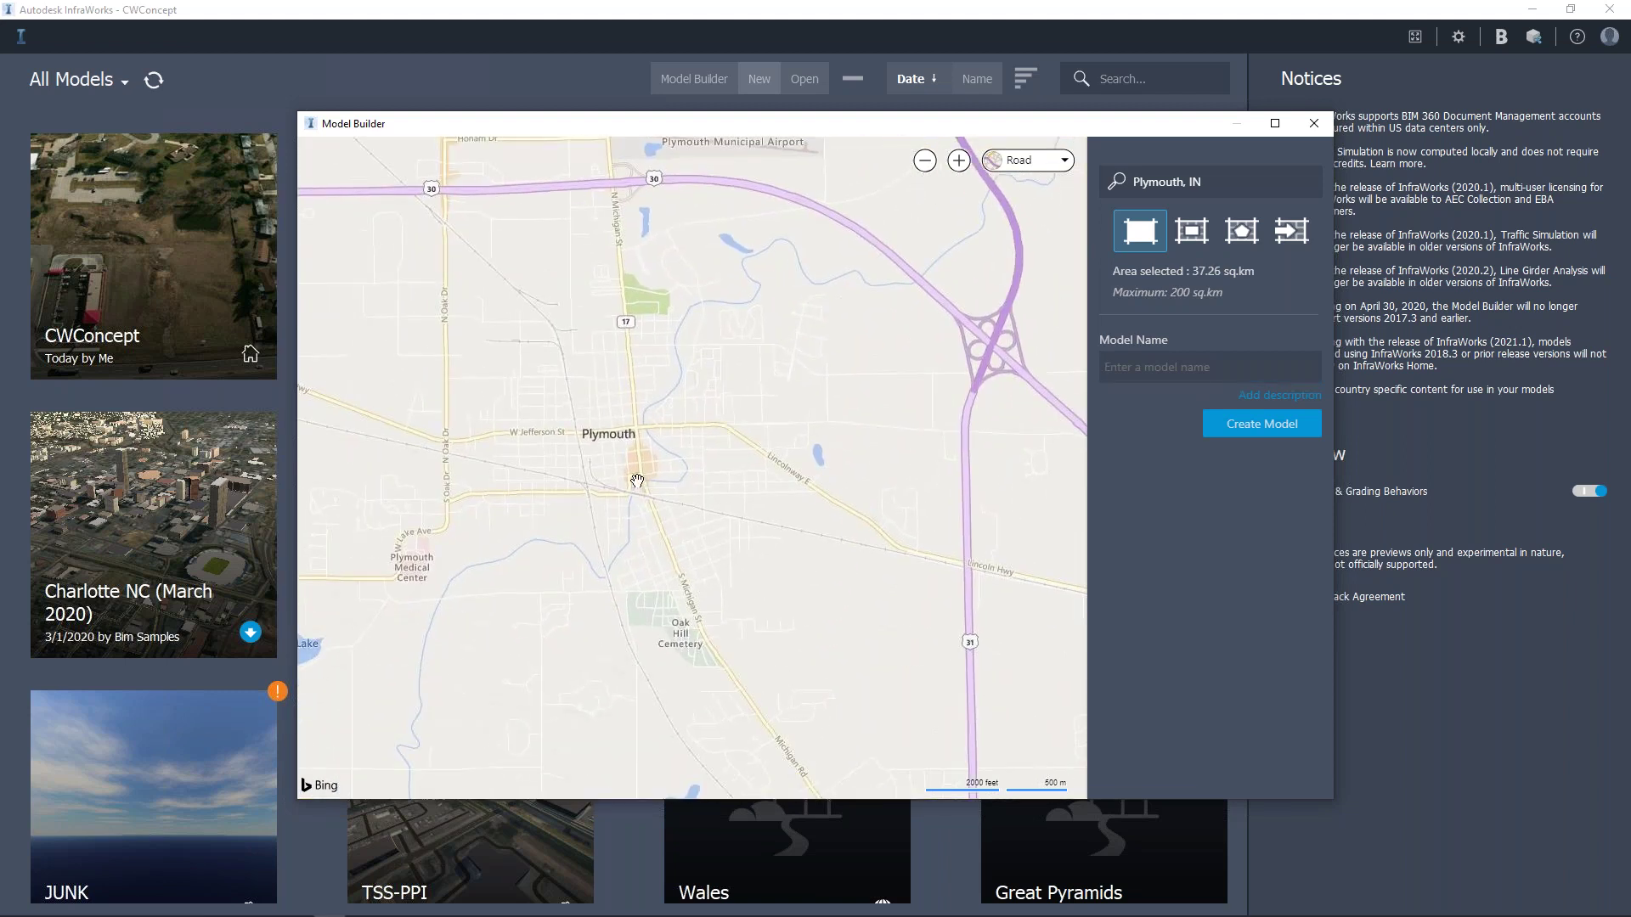
scroll(641, 510, up, 2)
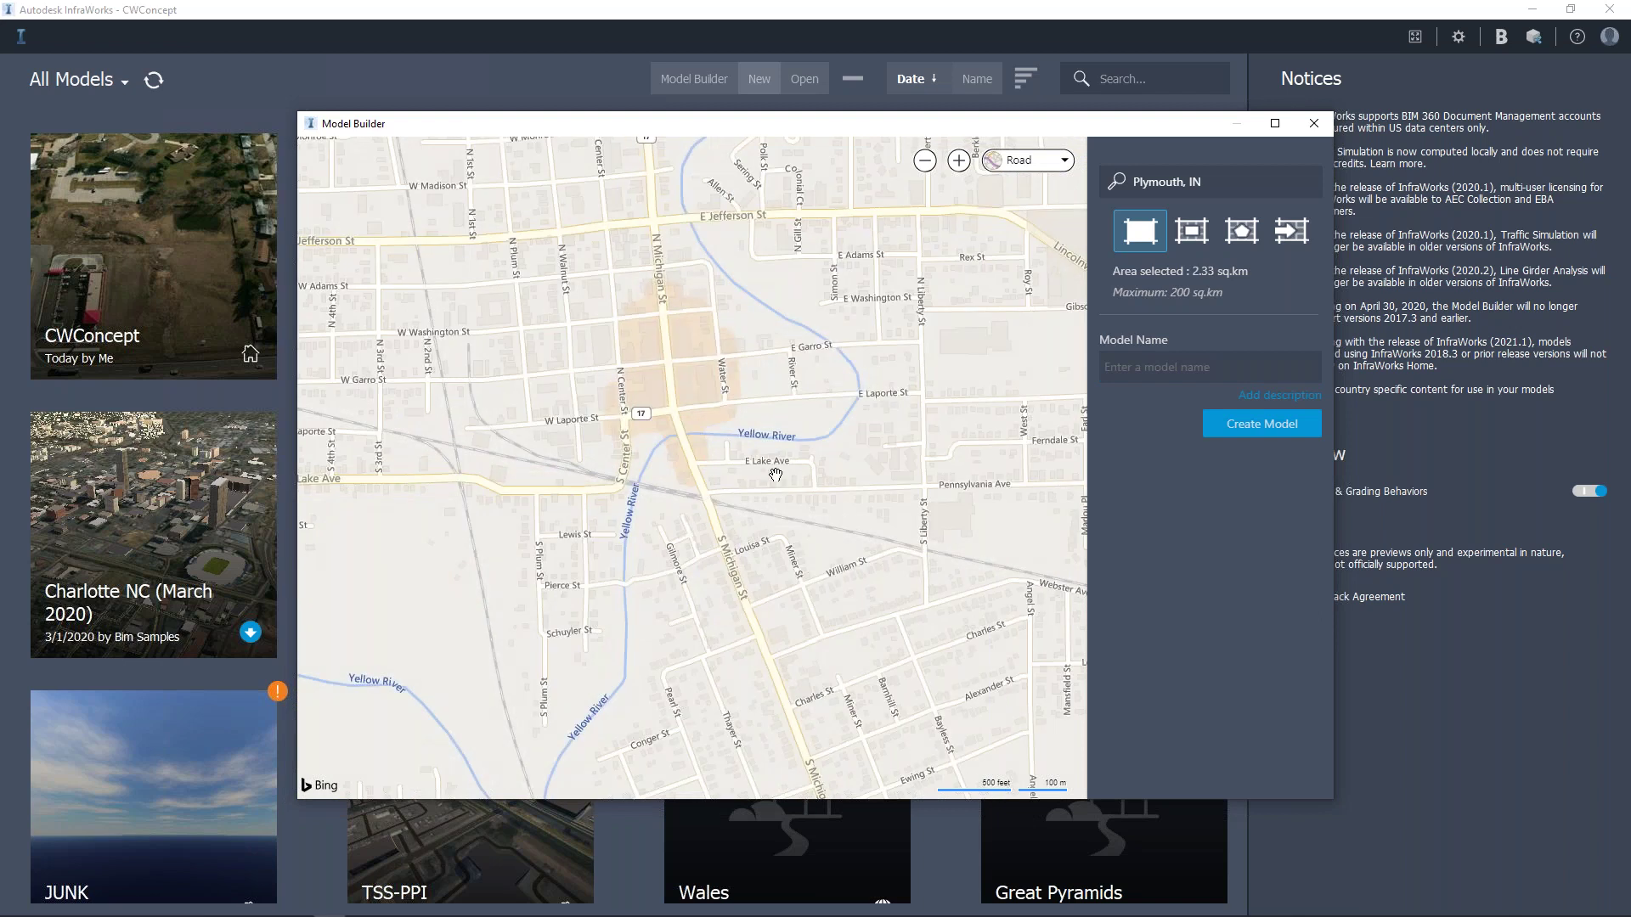
drag(705, 415, 598, 403)
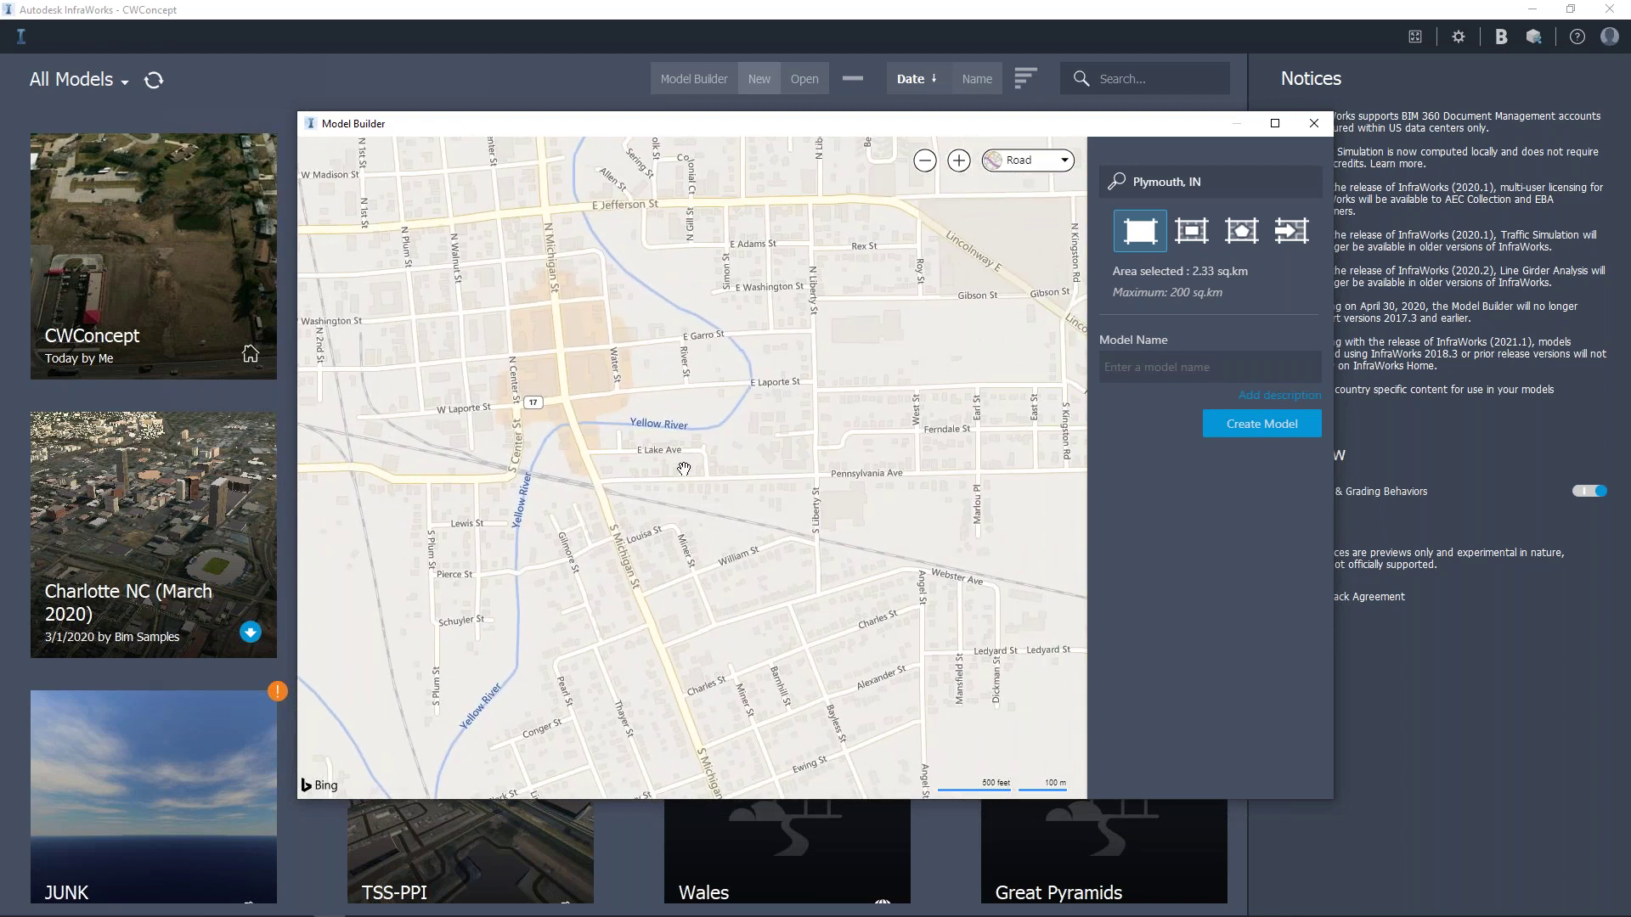
drag(677, 487, 690, 509)
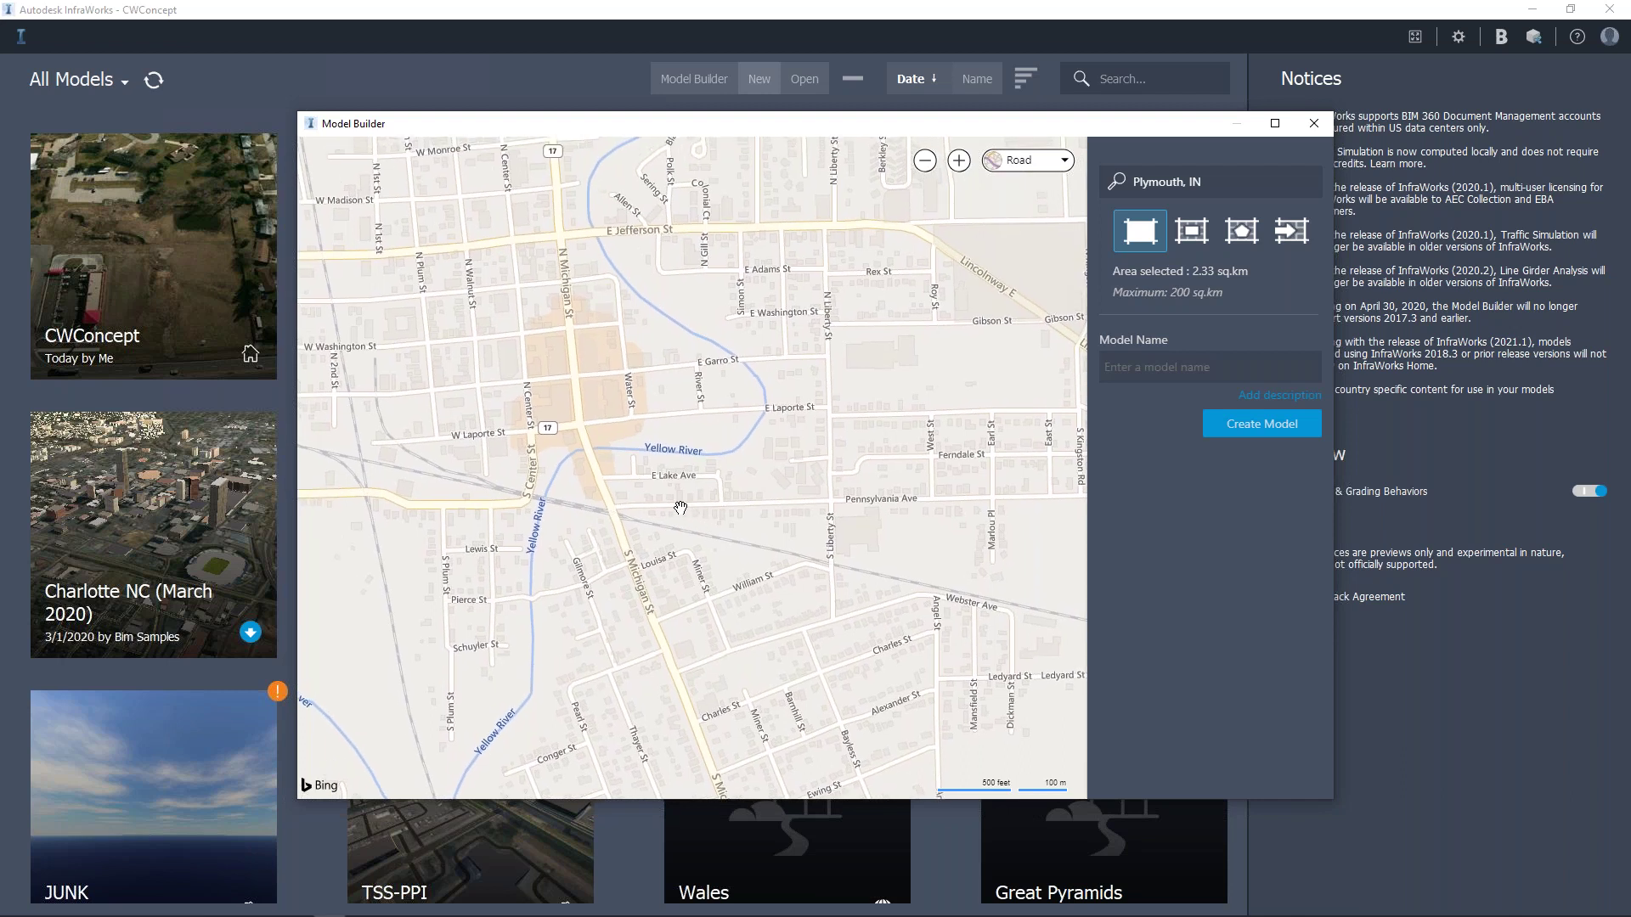
scroll(680, 507, up, 2)
drag(684, 520, 795, 624)
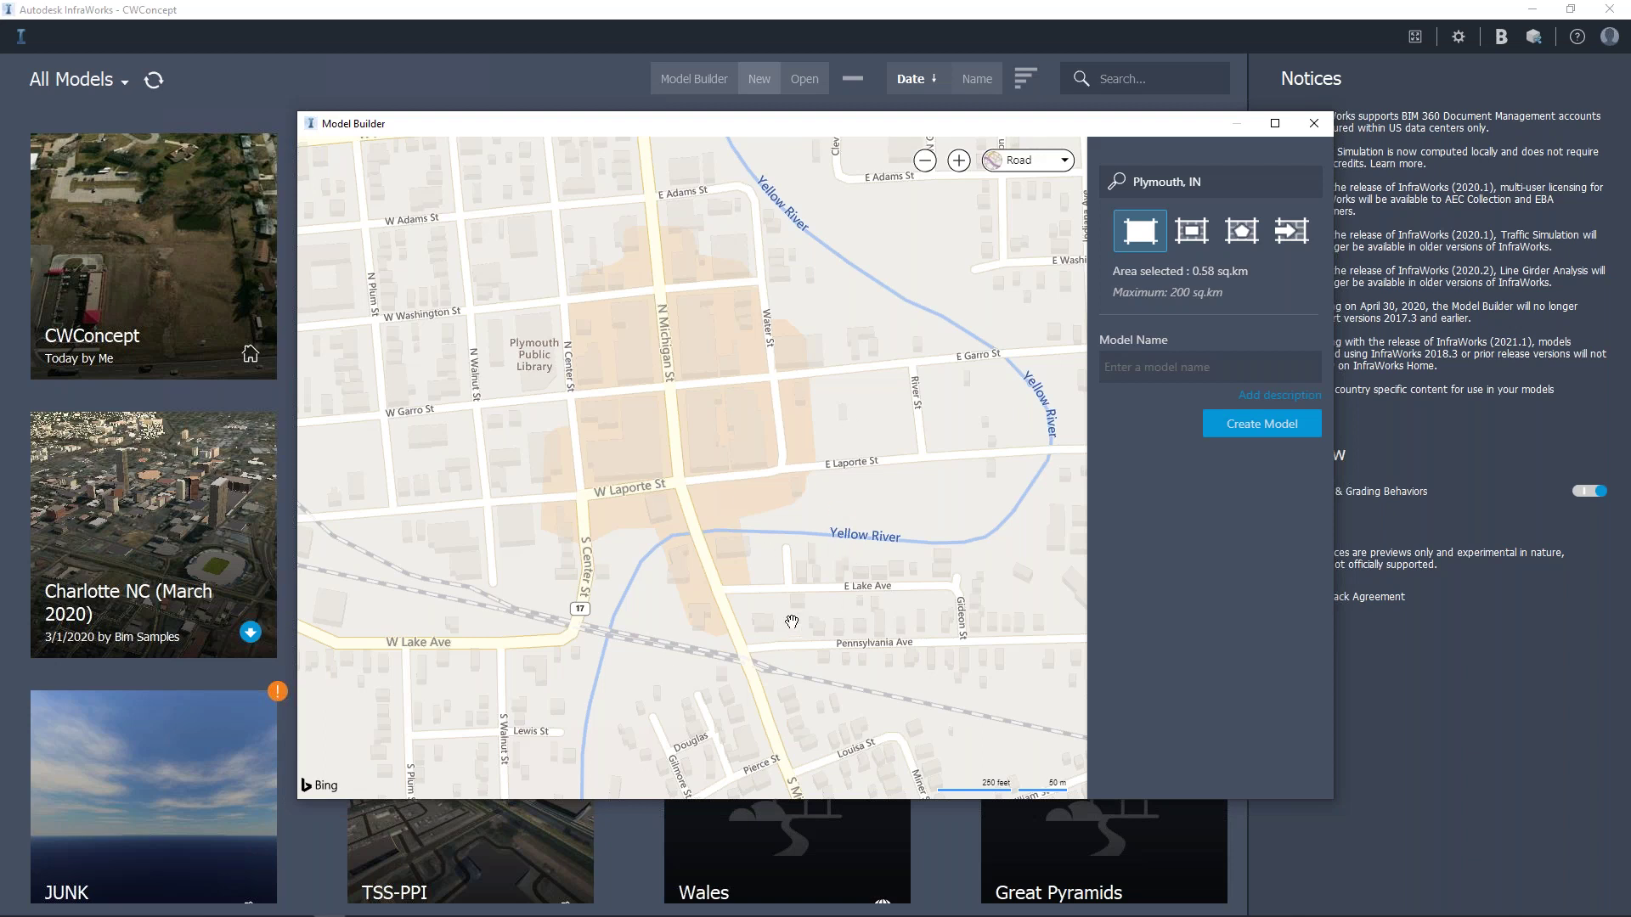
drag(771, 578, 759, 553)
scroll(758, 553, up, 2)
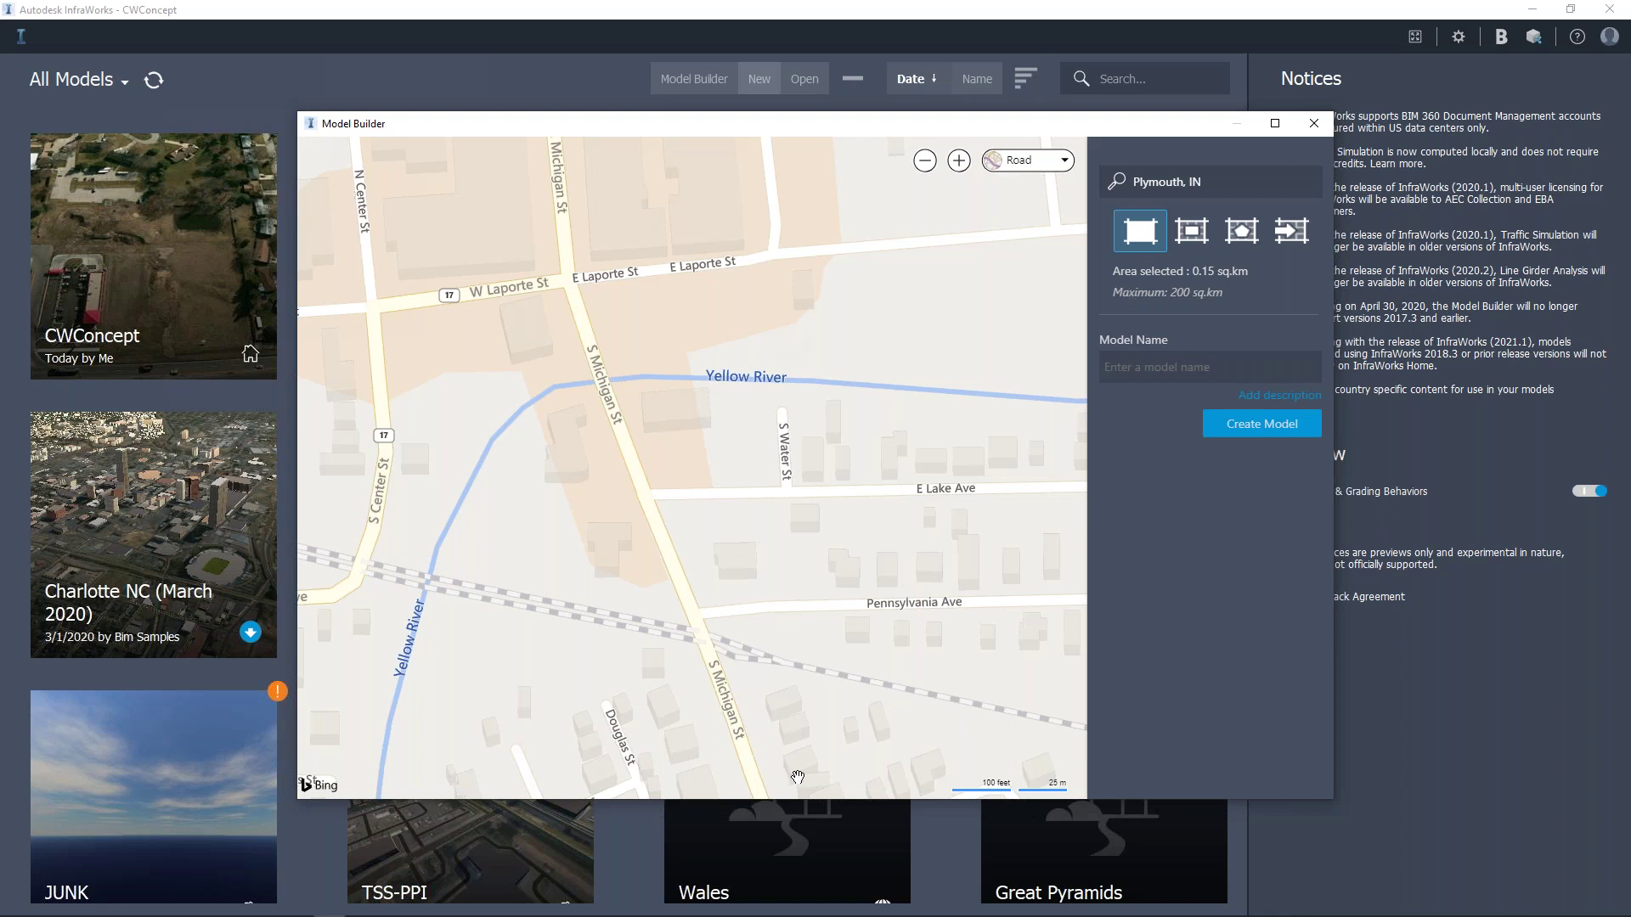
scroll(673, 450, up, 2)
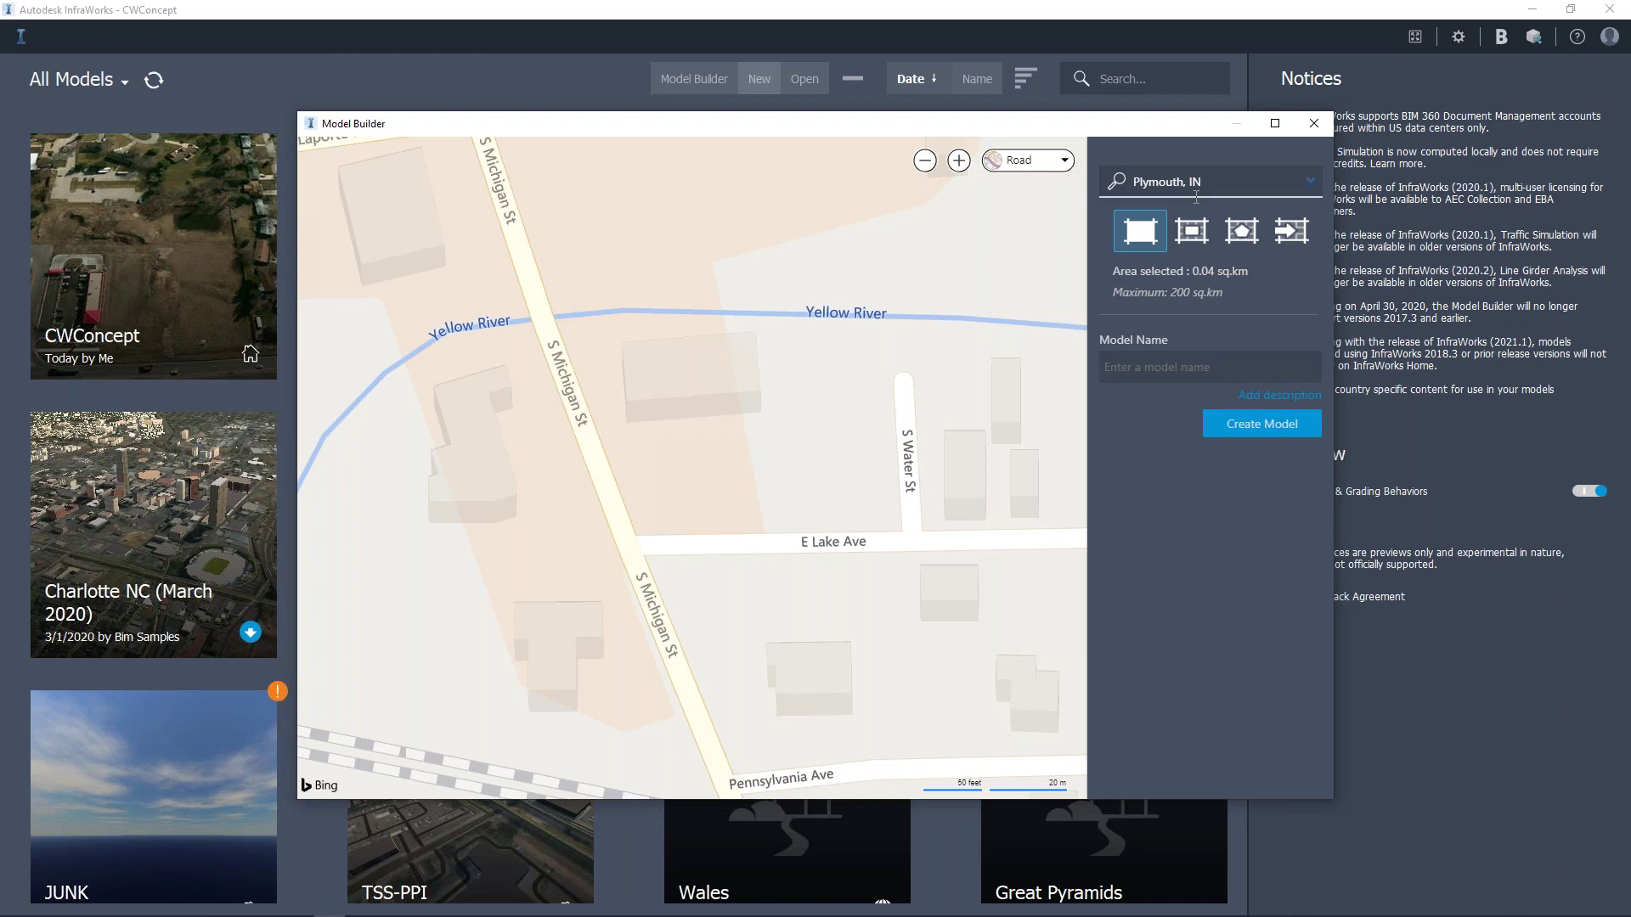
Name the model P, submit it for creation, and close Model Builder.
click(1146, 374)
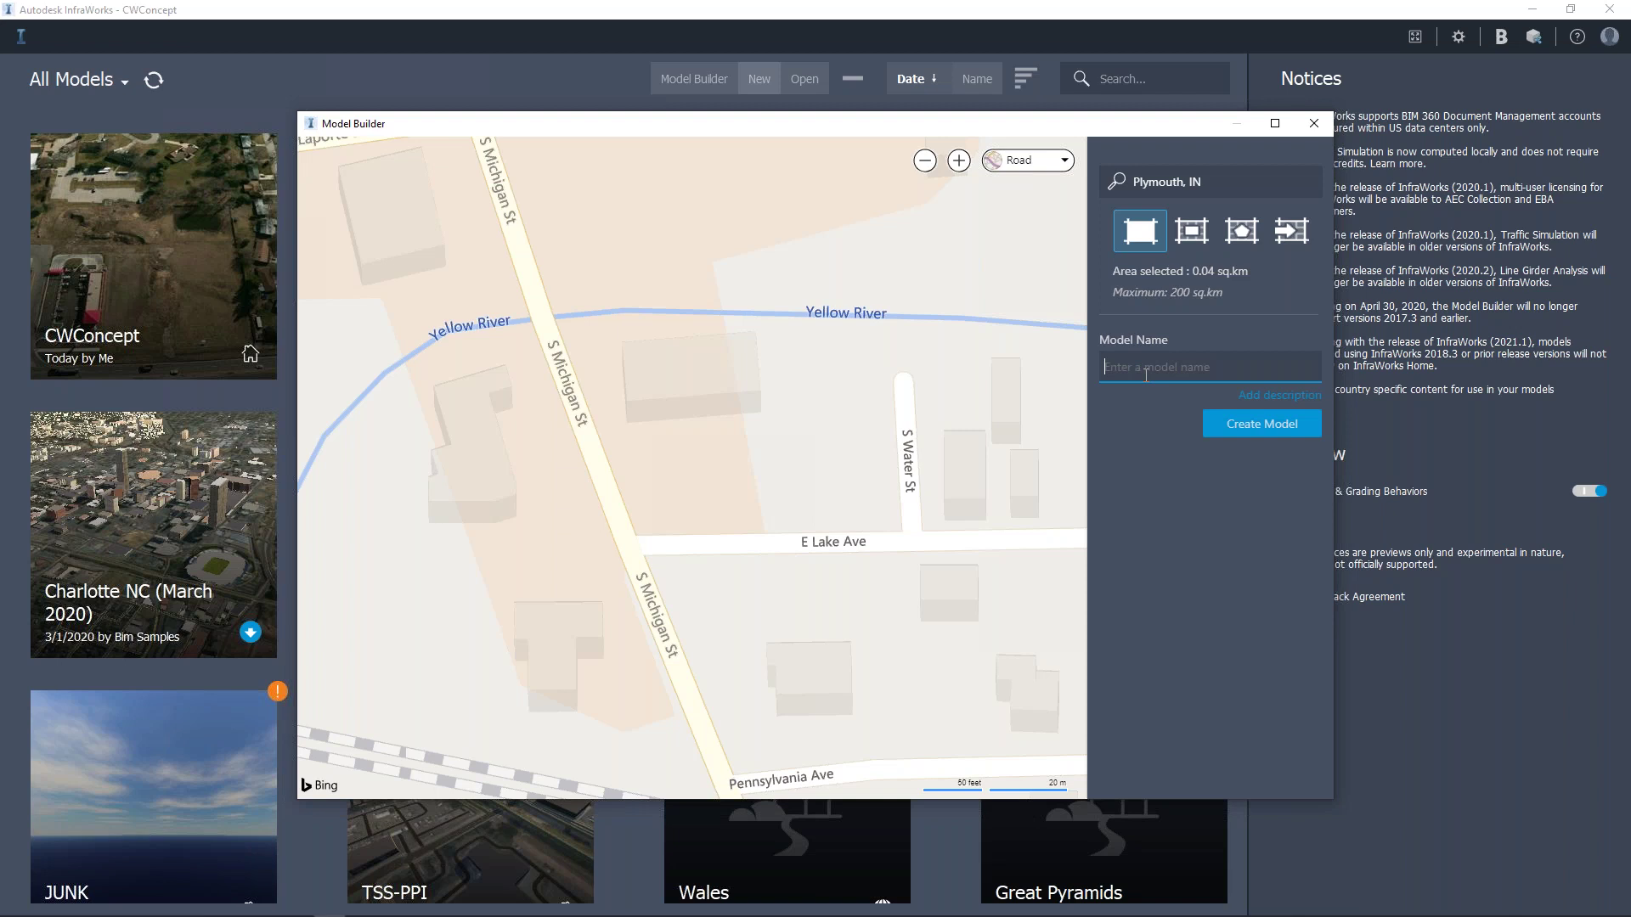
text(P)
click(1253, 429)
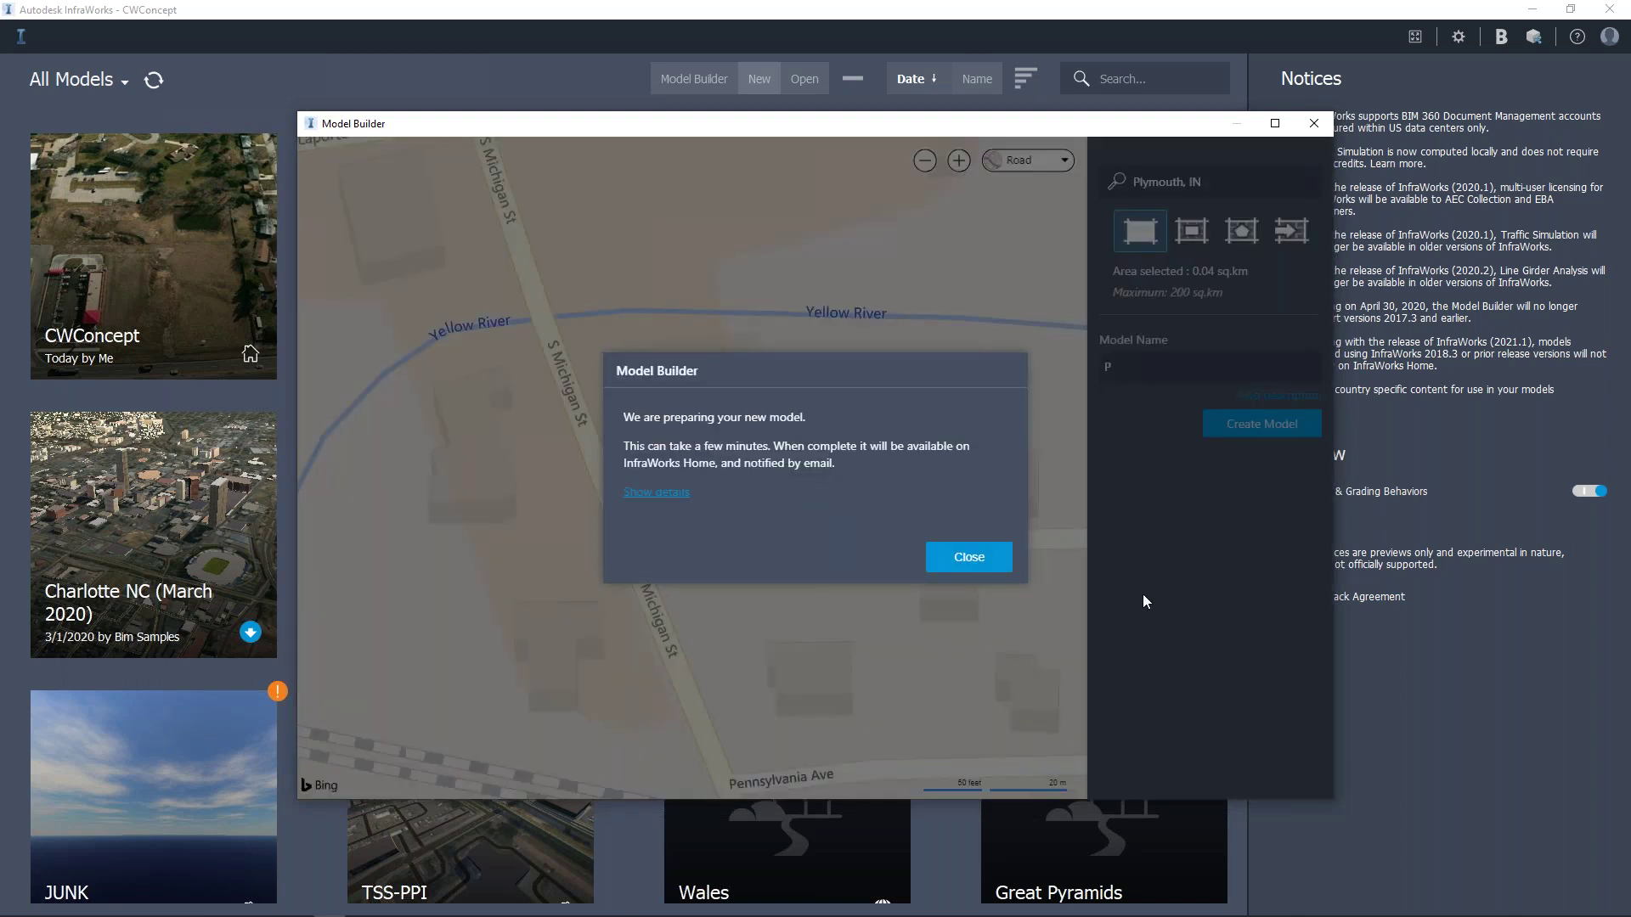
click(981, 564)
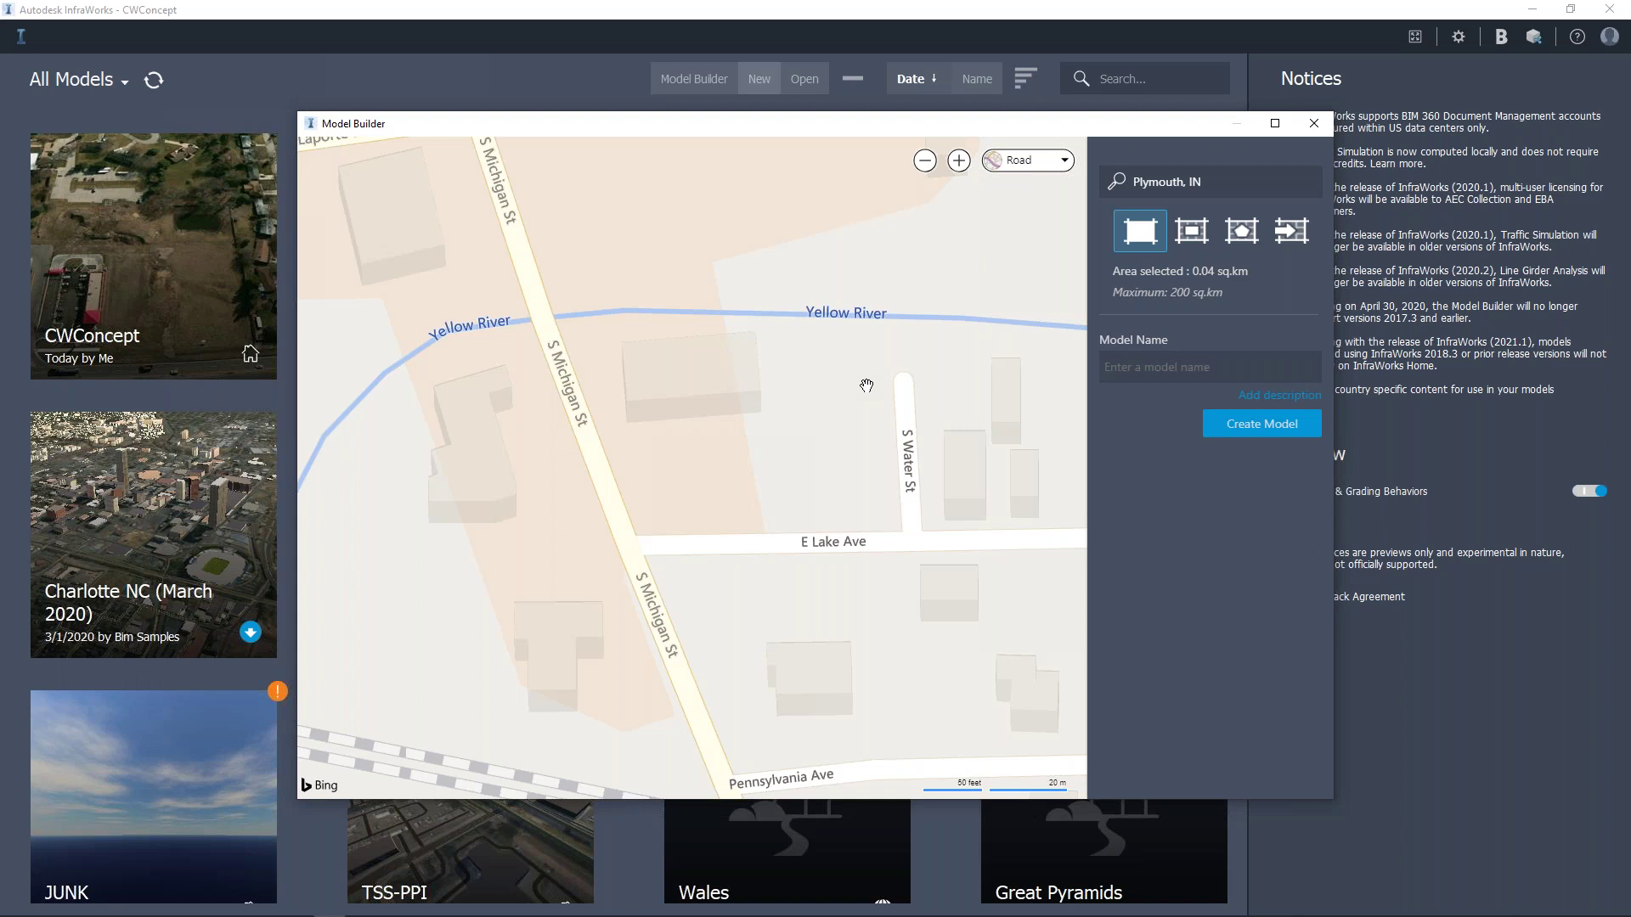
click(1316, 124)
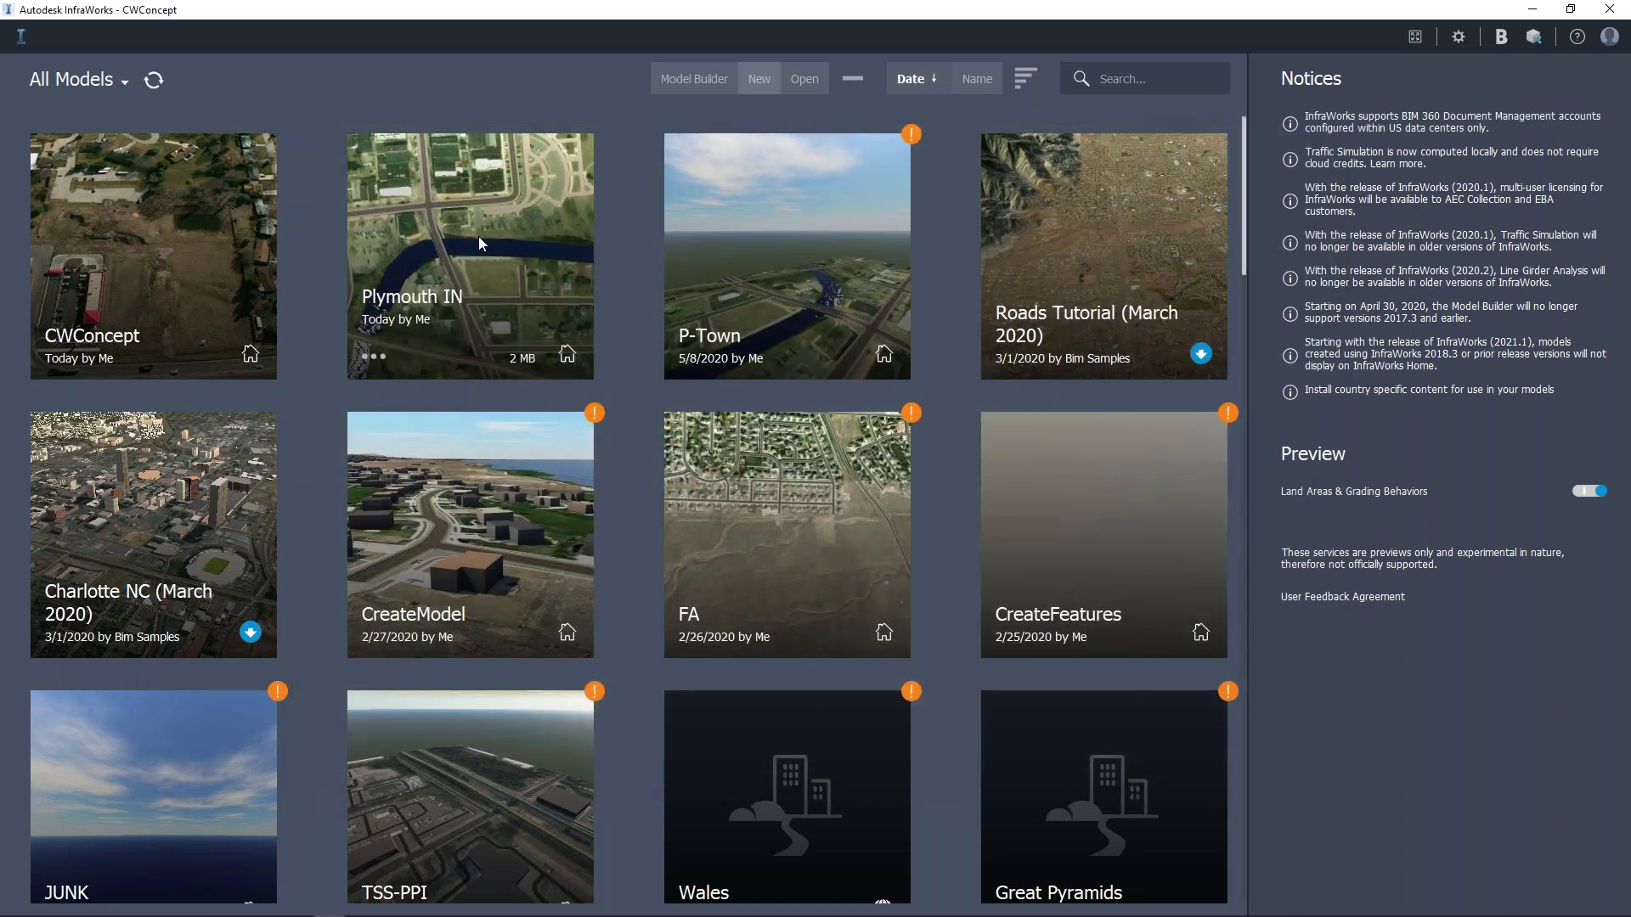
Open the Plymouth IN model and examine its roads, river and terrain from an oblique angle and straight above with north up.
click(380, 353)
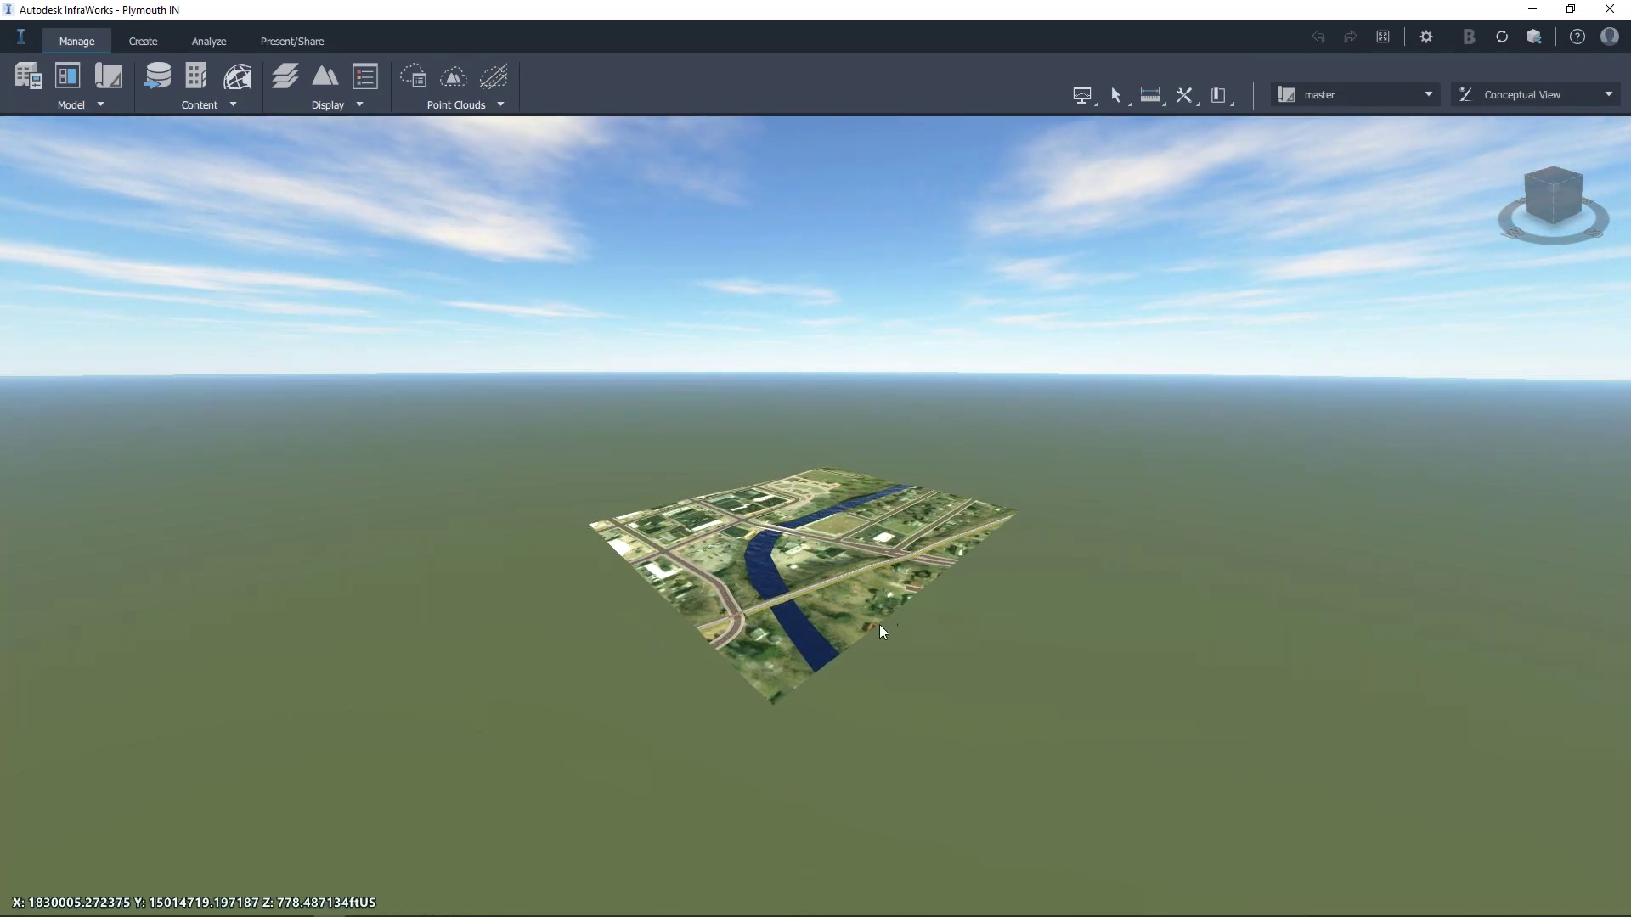
scroll(861, 688, up, 8)
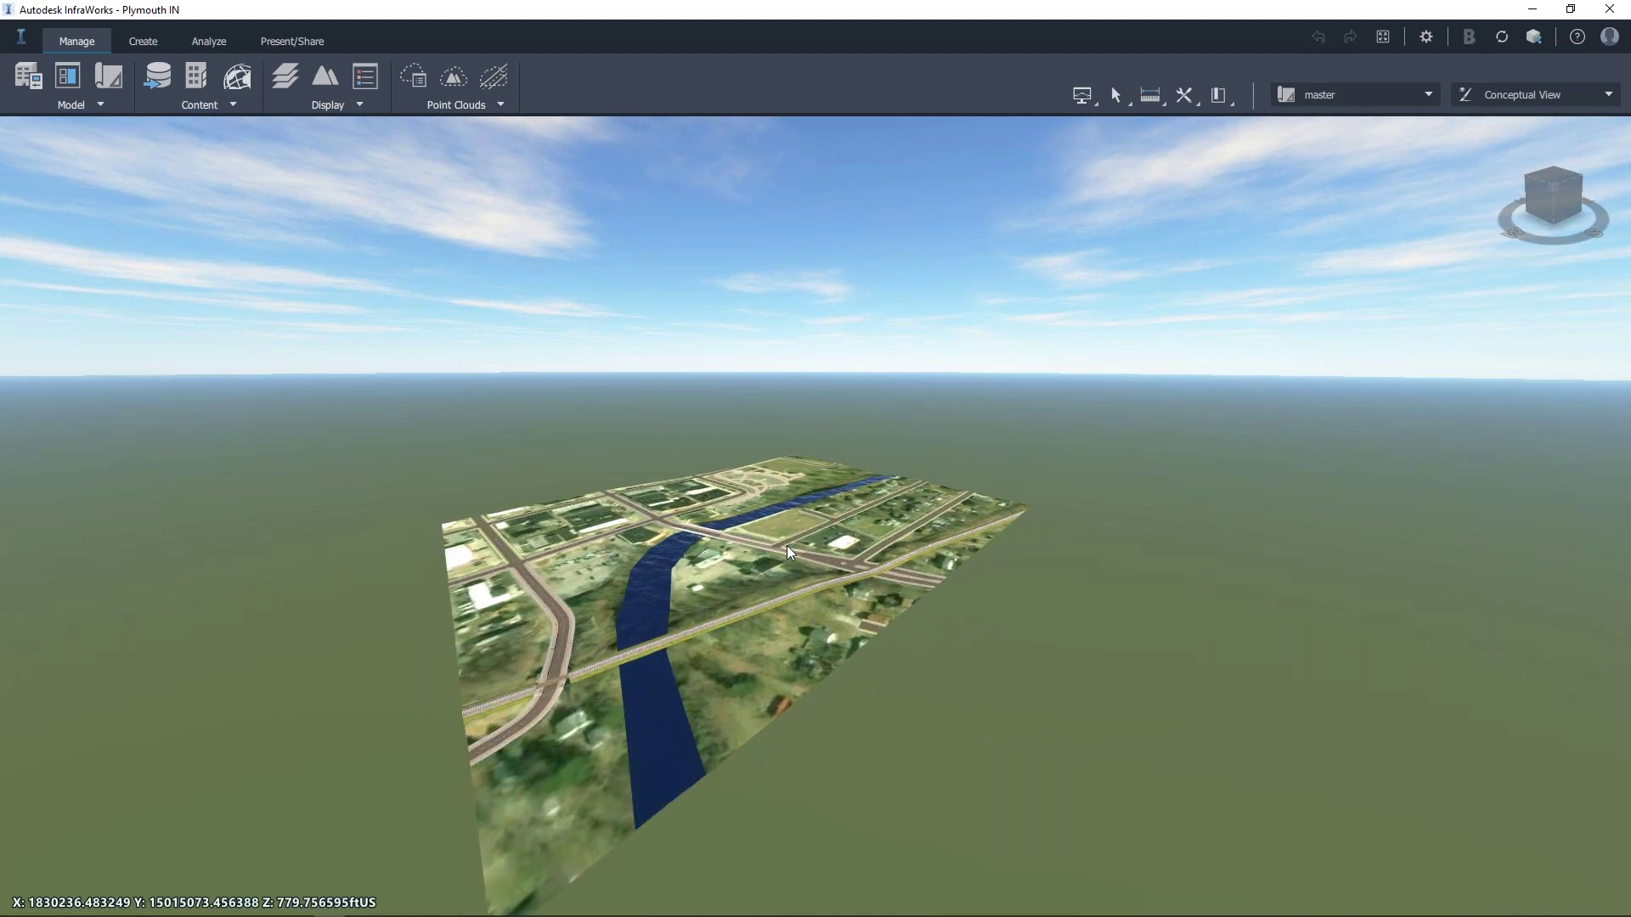
middle_drag(646, 770, 779, 761)
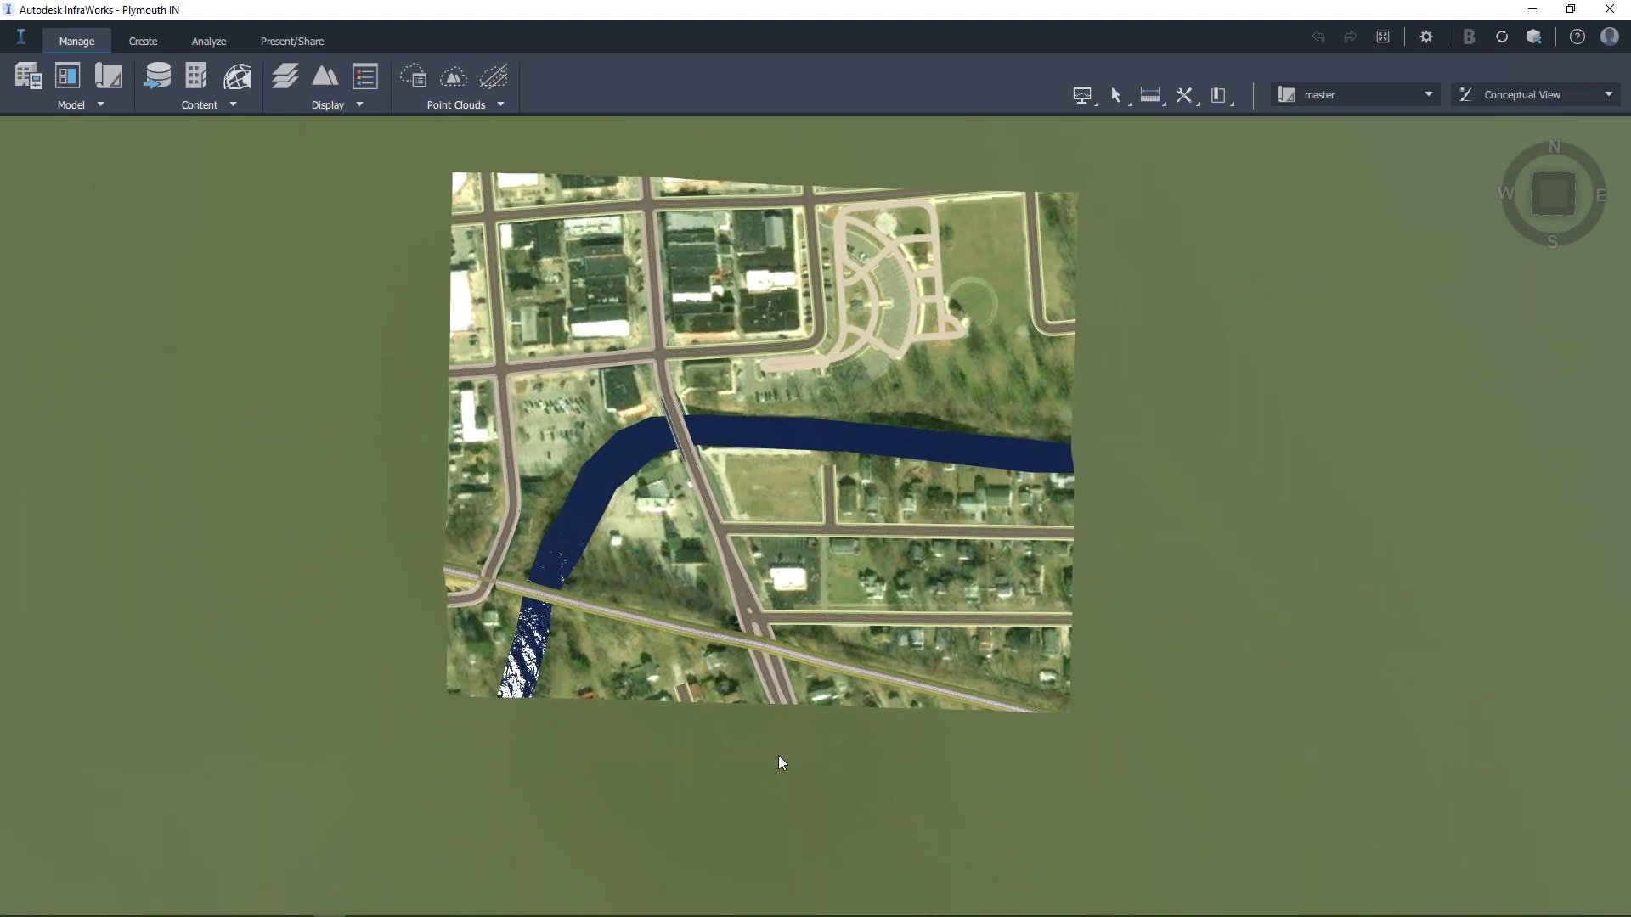
scroll(775, 509, up, 3)
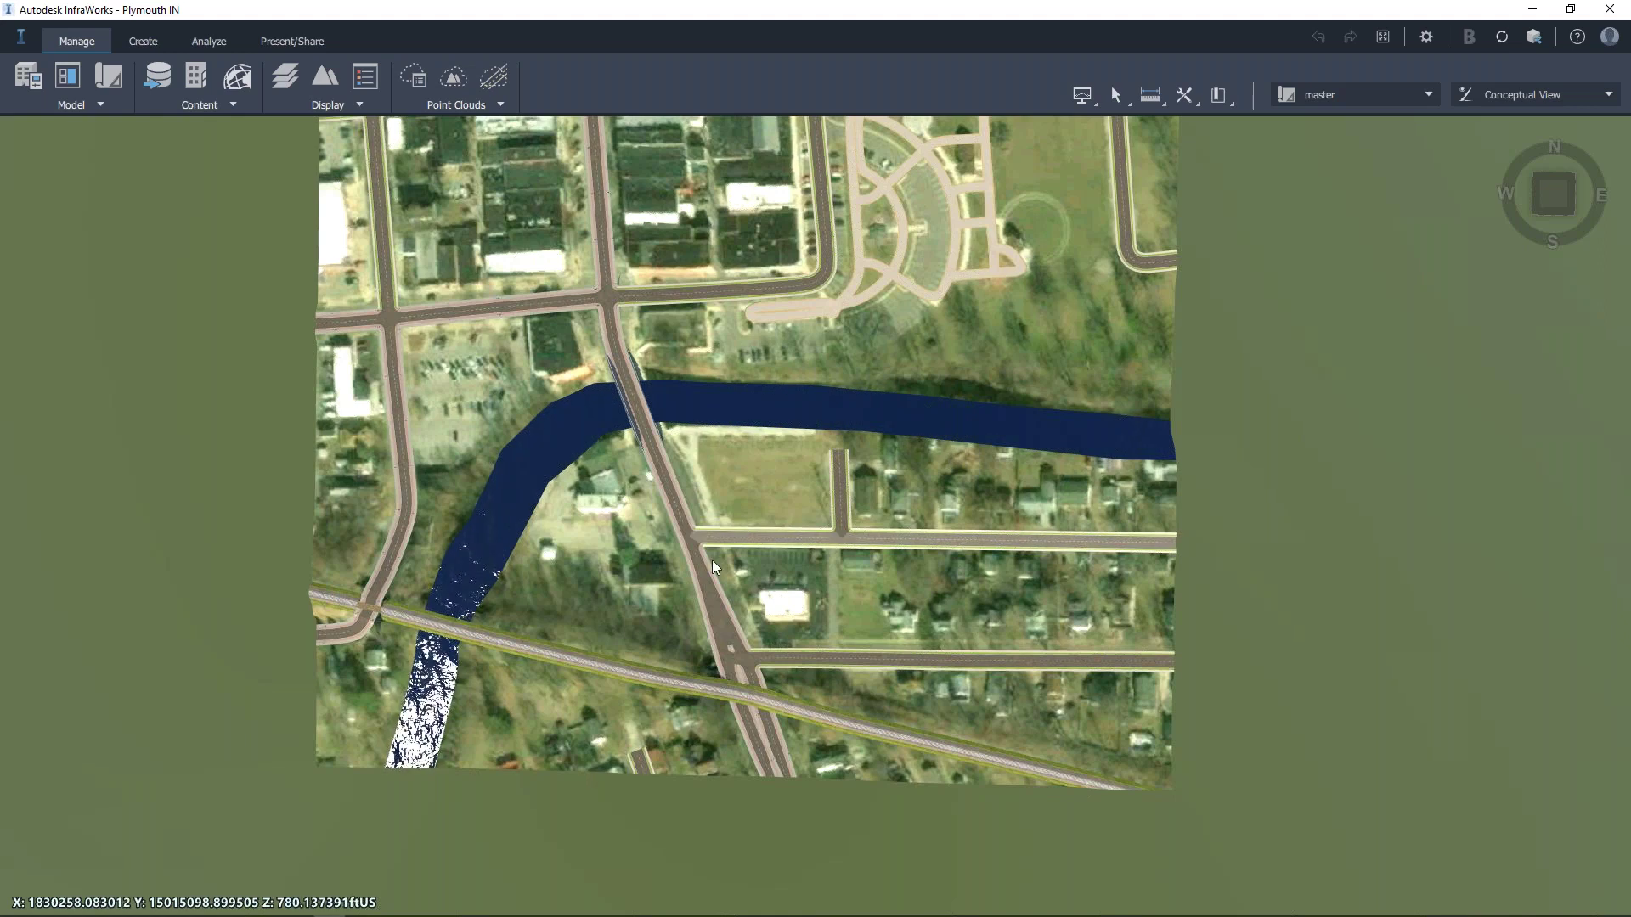
middle_drag(739, 610, 266, 751)
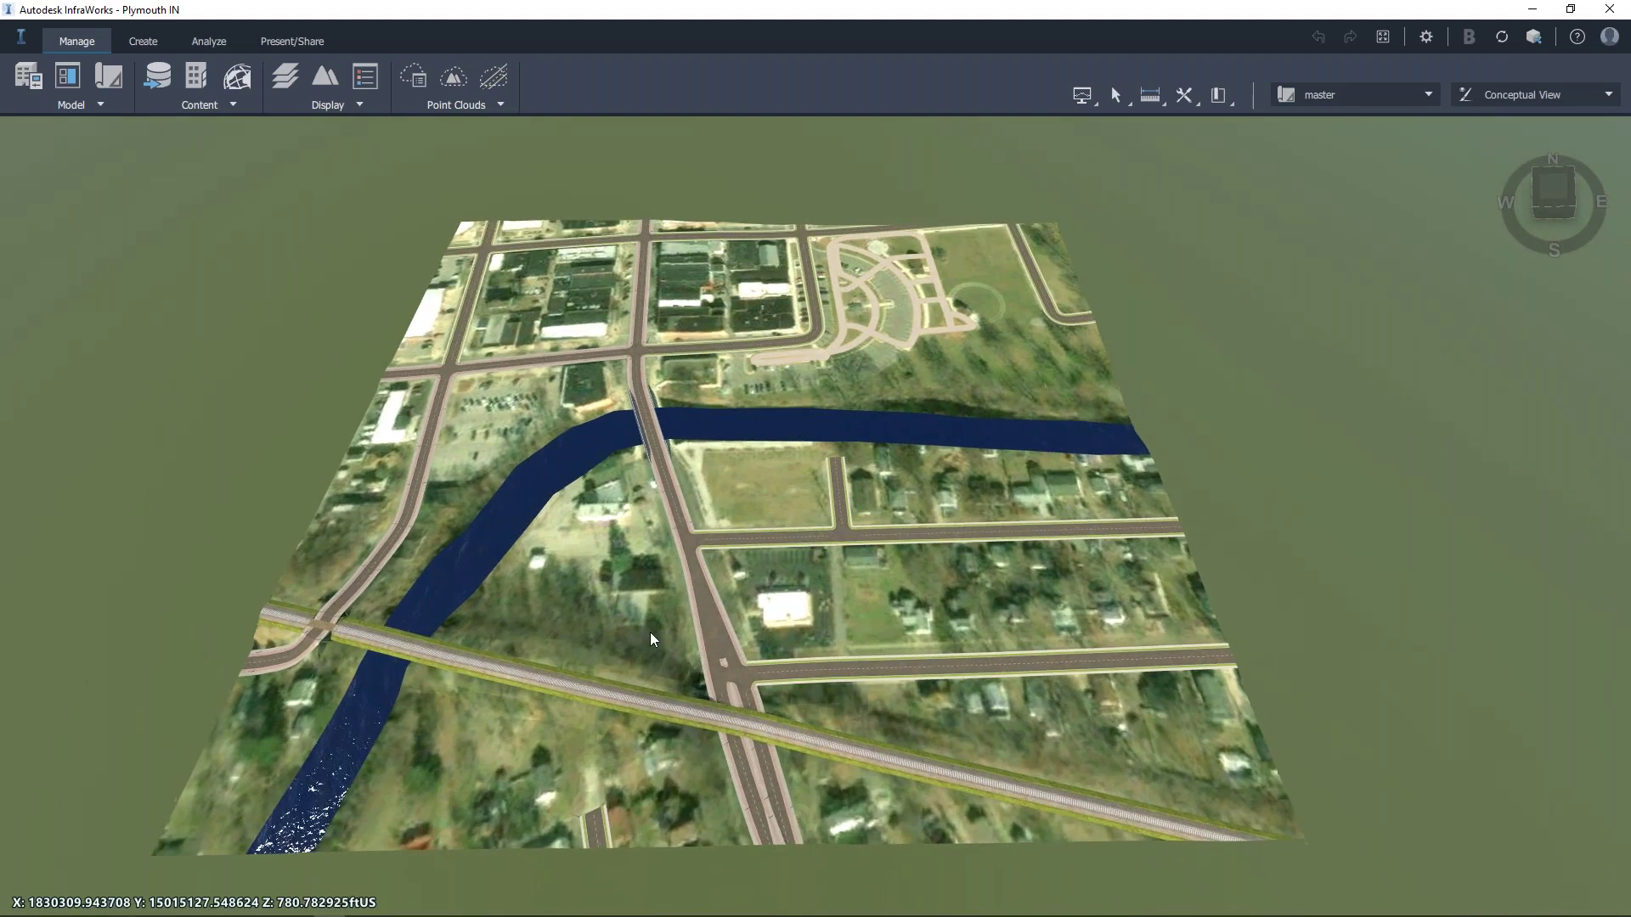
scroll(266, 751, up, 2)
middle_drag(266, 751, 680, 762)
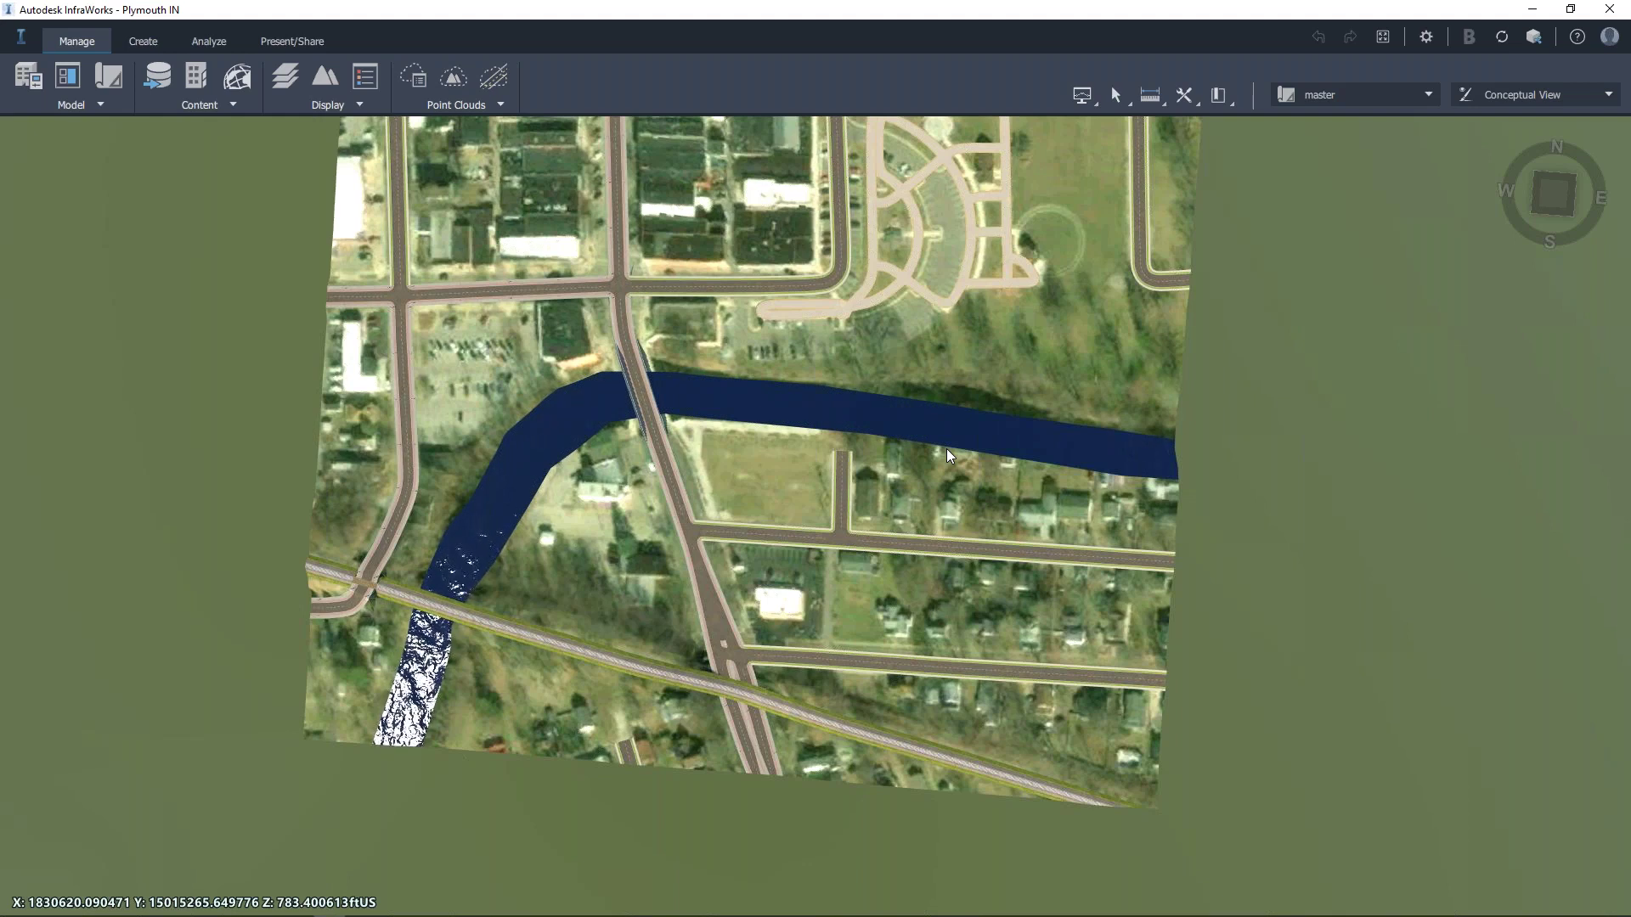
mouse_move(42, 909)
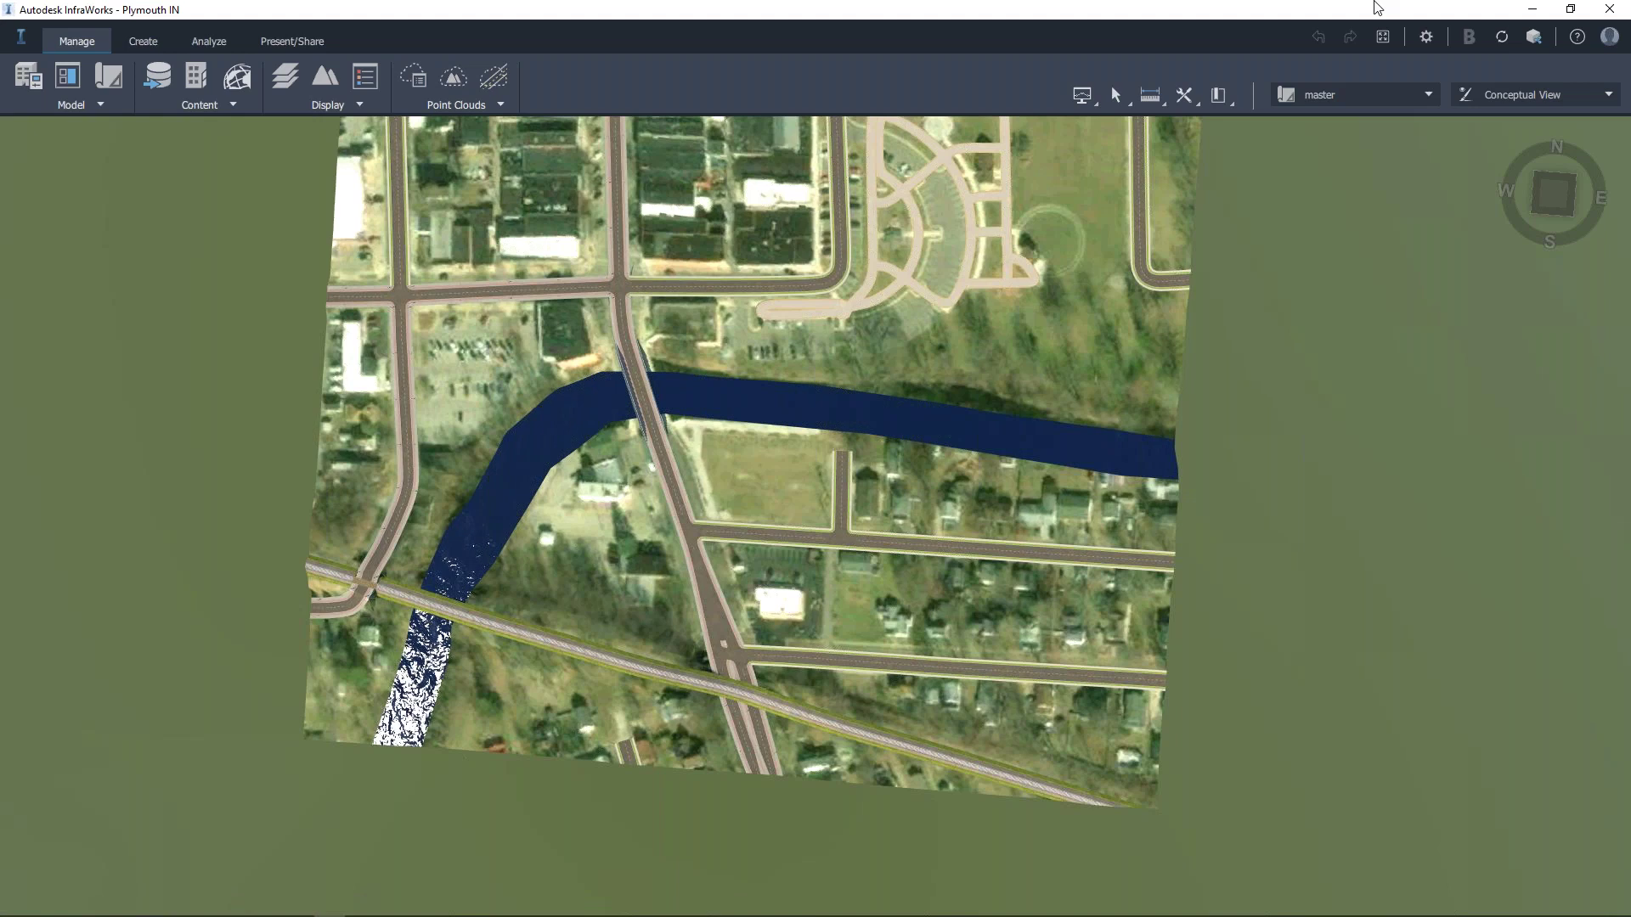
middle_drag(513, 802, 546, 827)
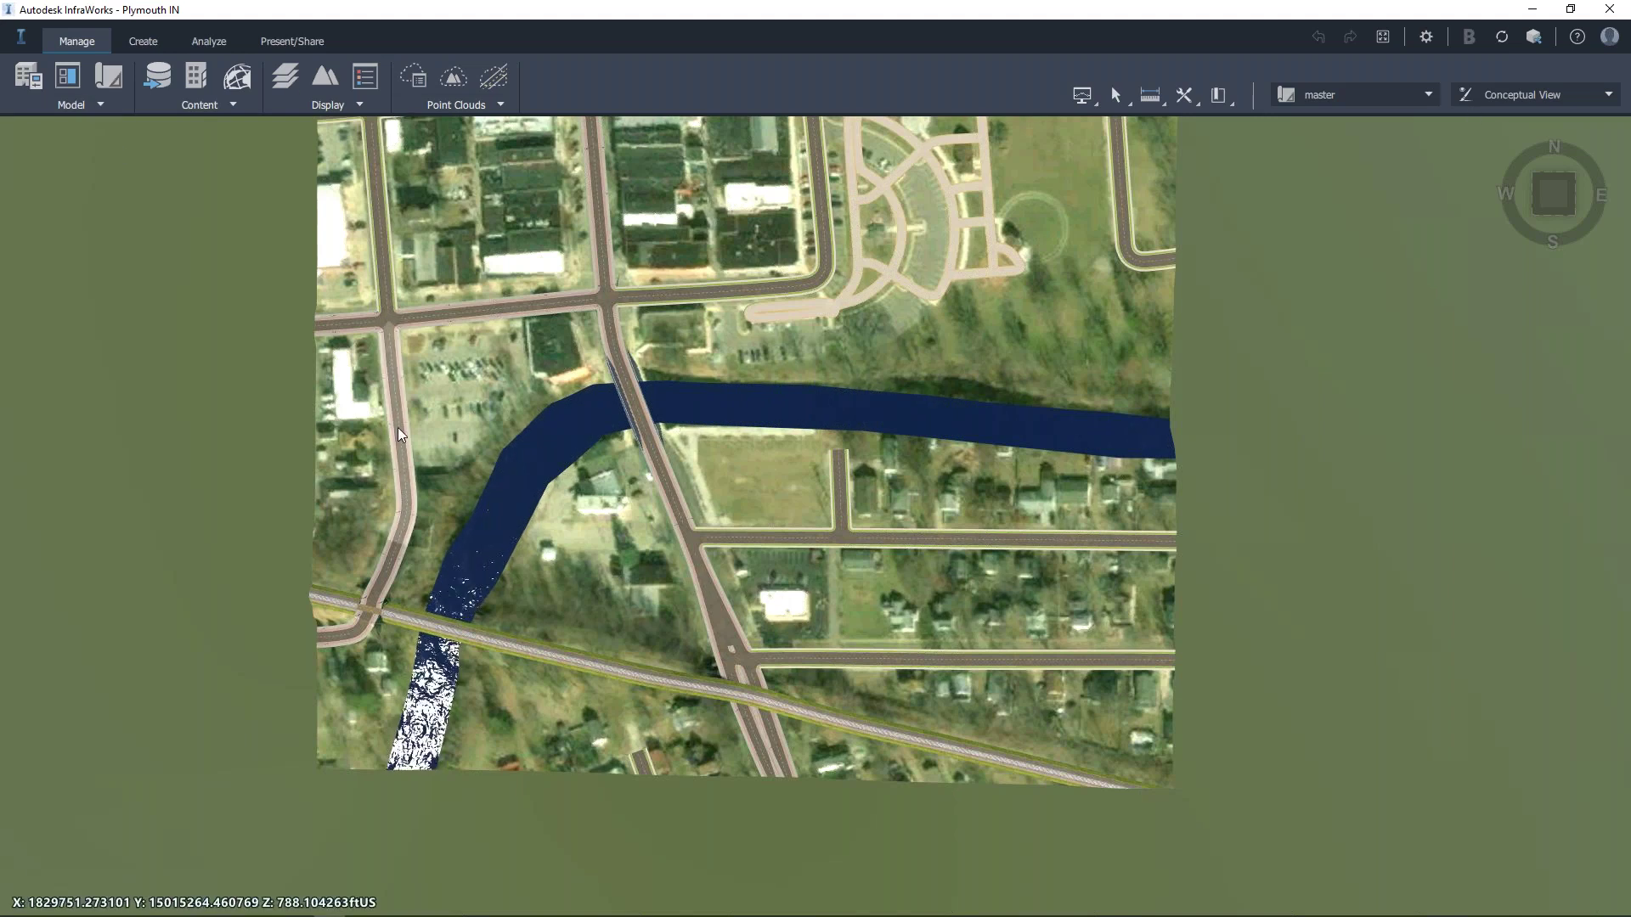
Review the default unit configuration in the application options and accept the settings.
click(312, 42)
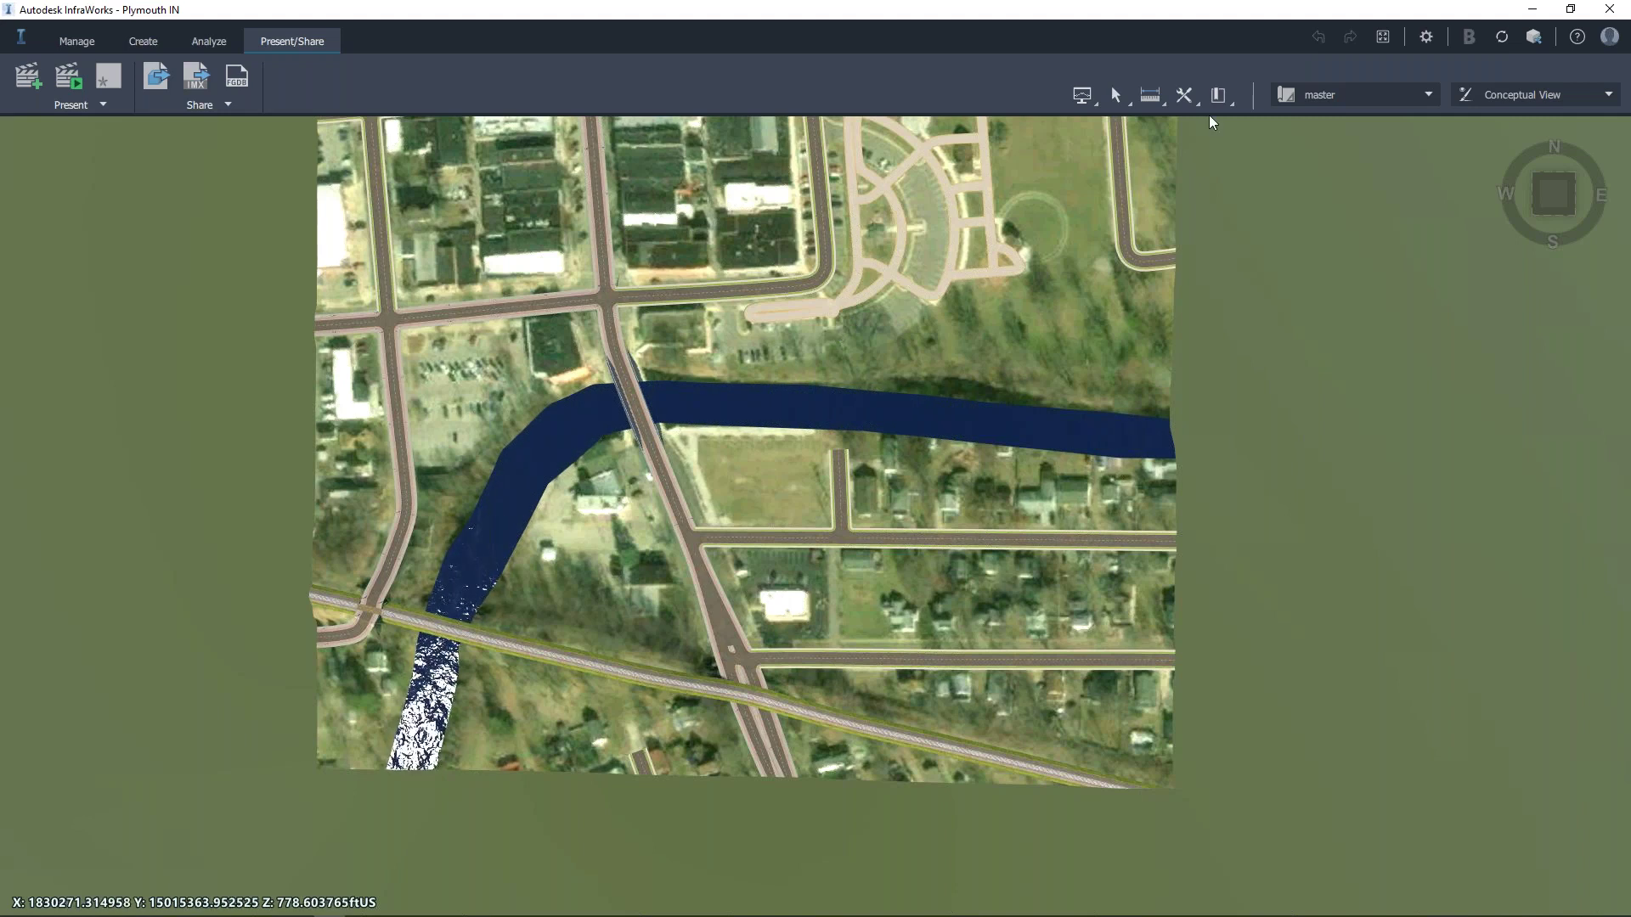
click(1427, 38)
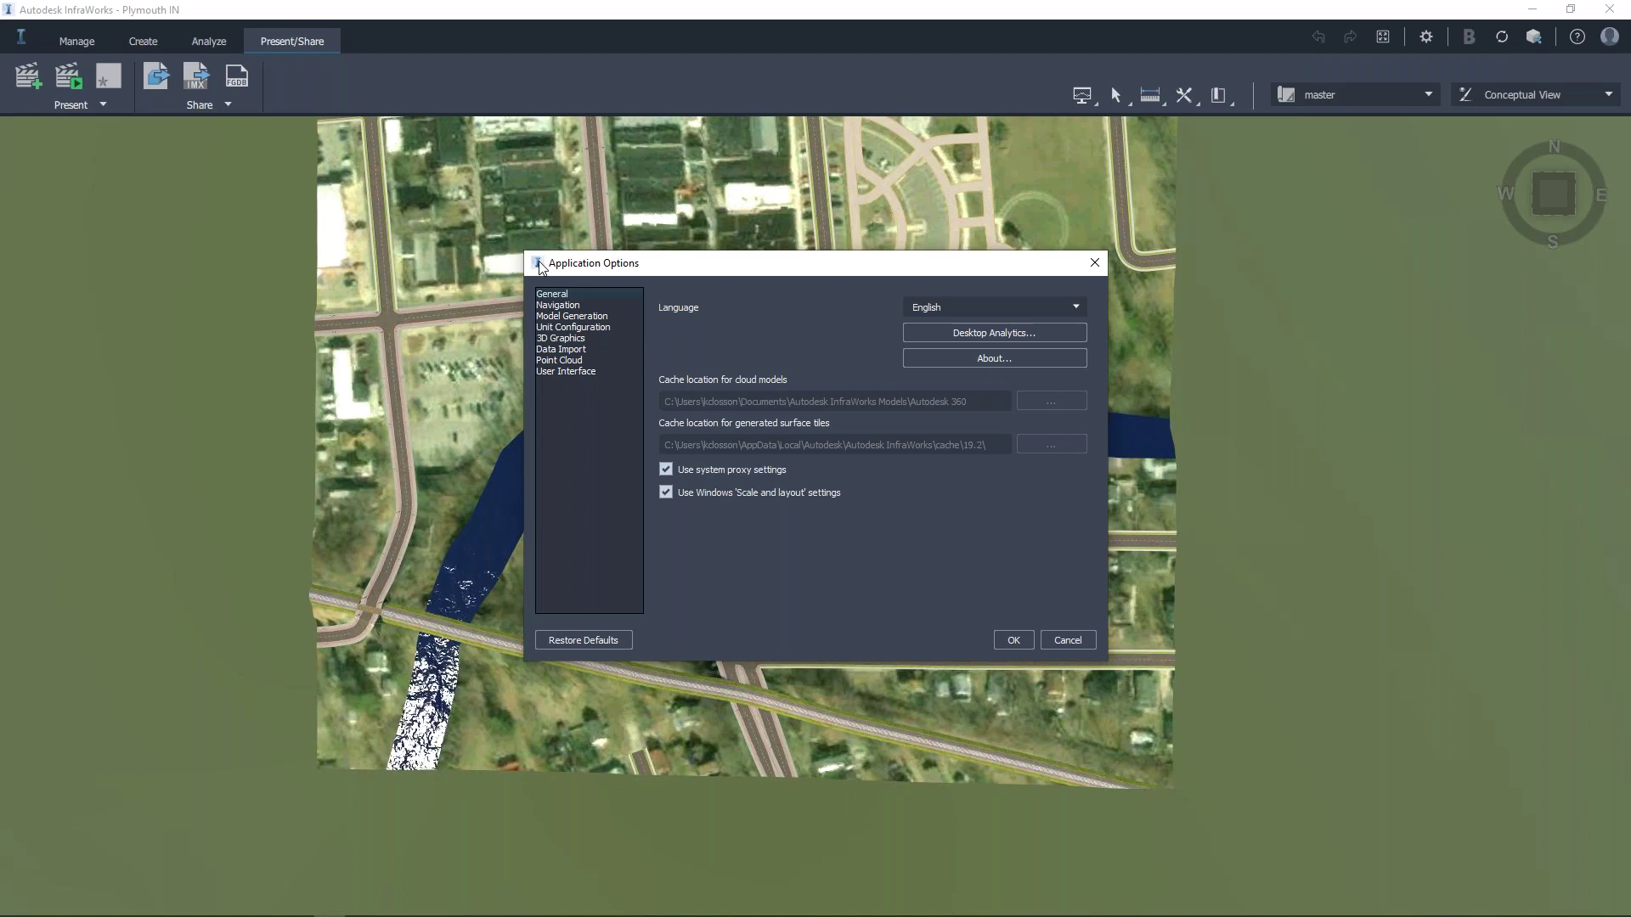
click(584, 328)
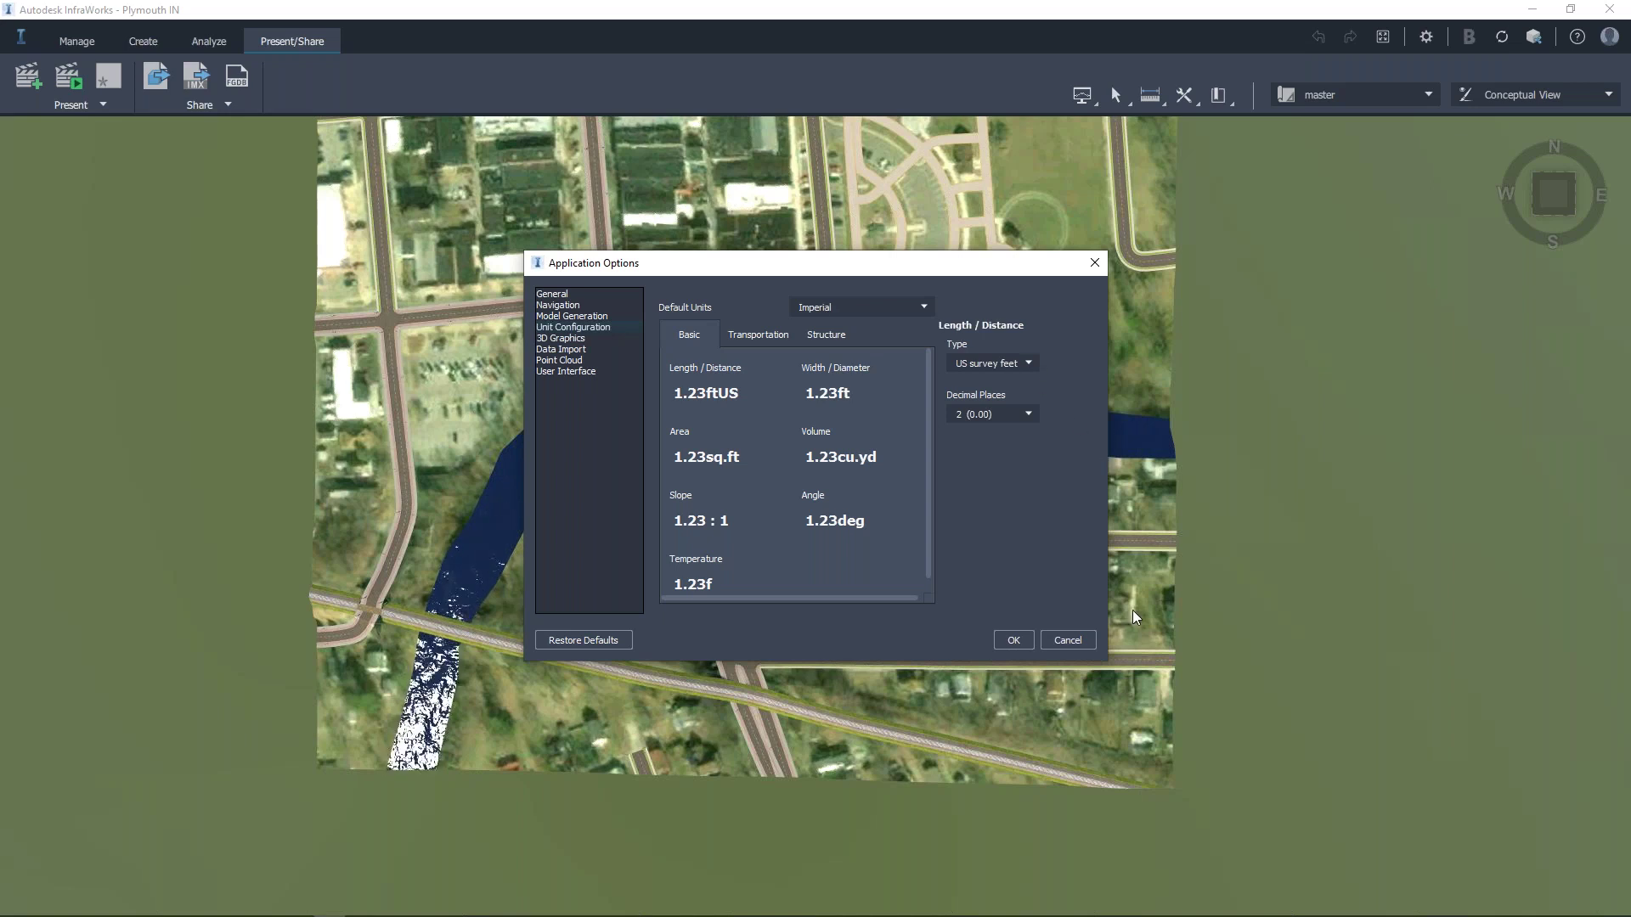
click(1021, 642)
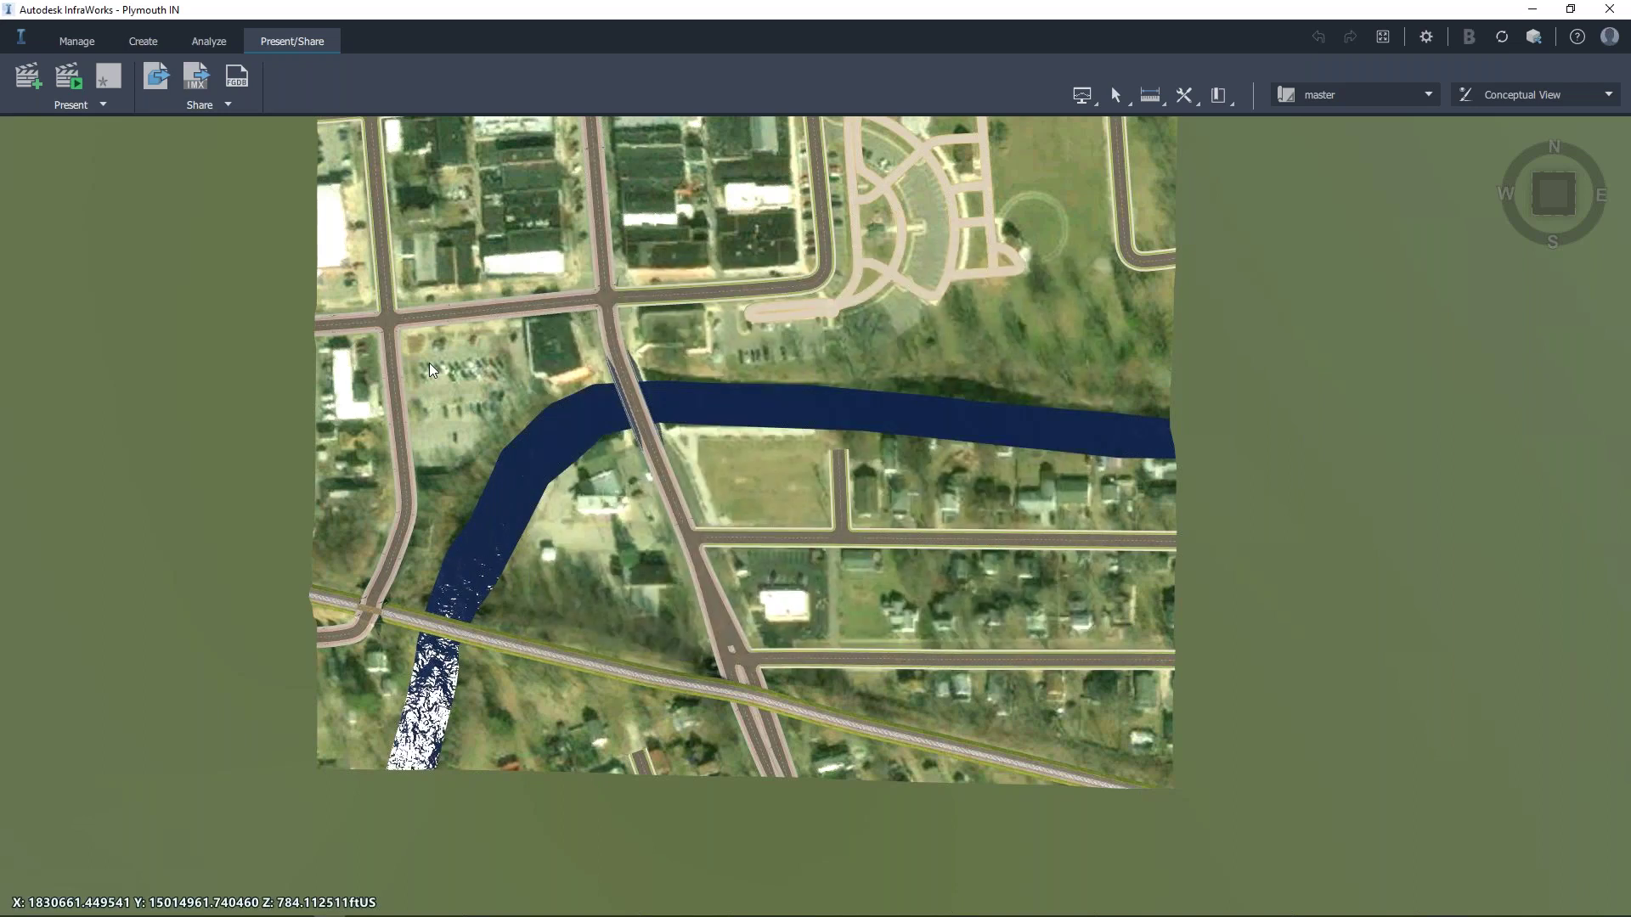
Examine the Plymouth IN model properties and the coordinate systems offered for the user coordinate system, leaving the list without choosing another.
click(77, 41)
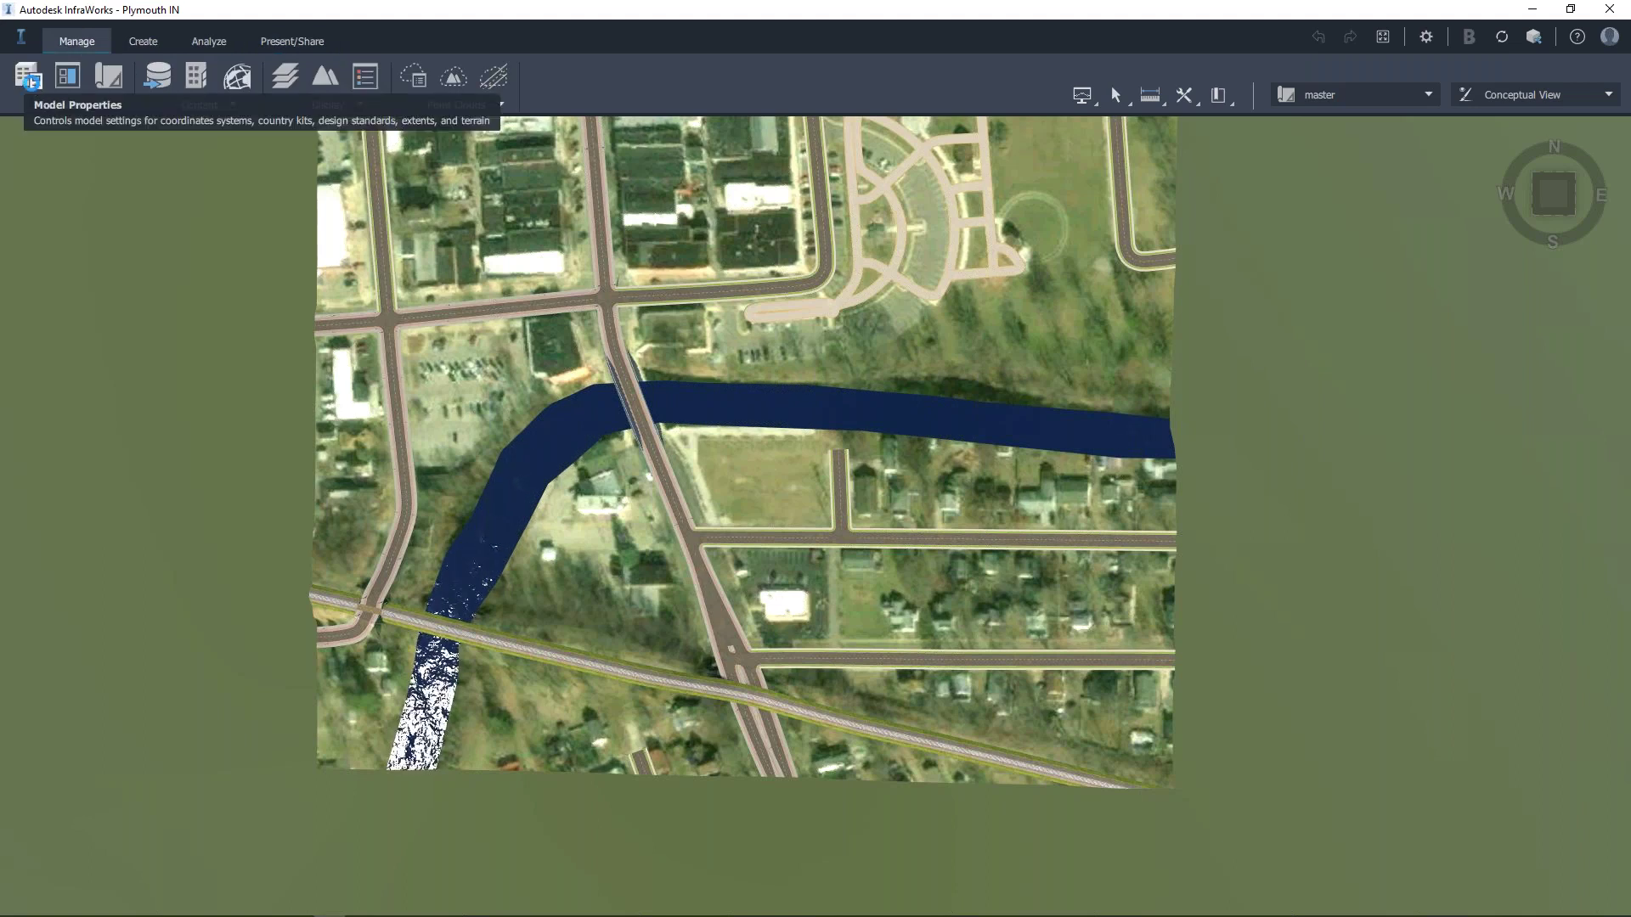
click(28, 82)
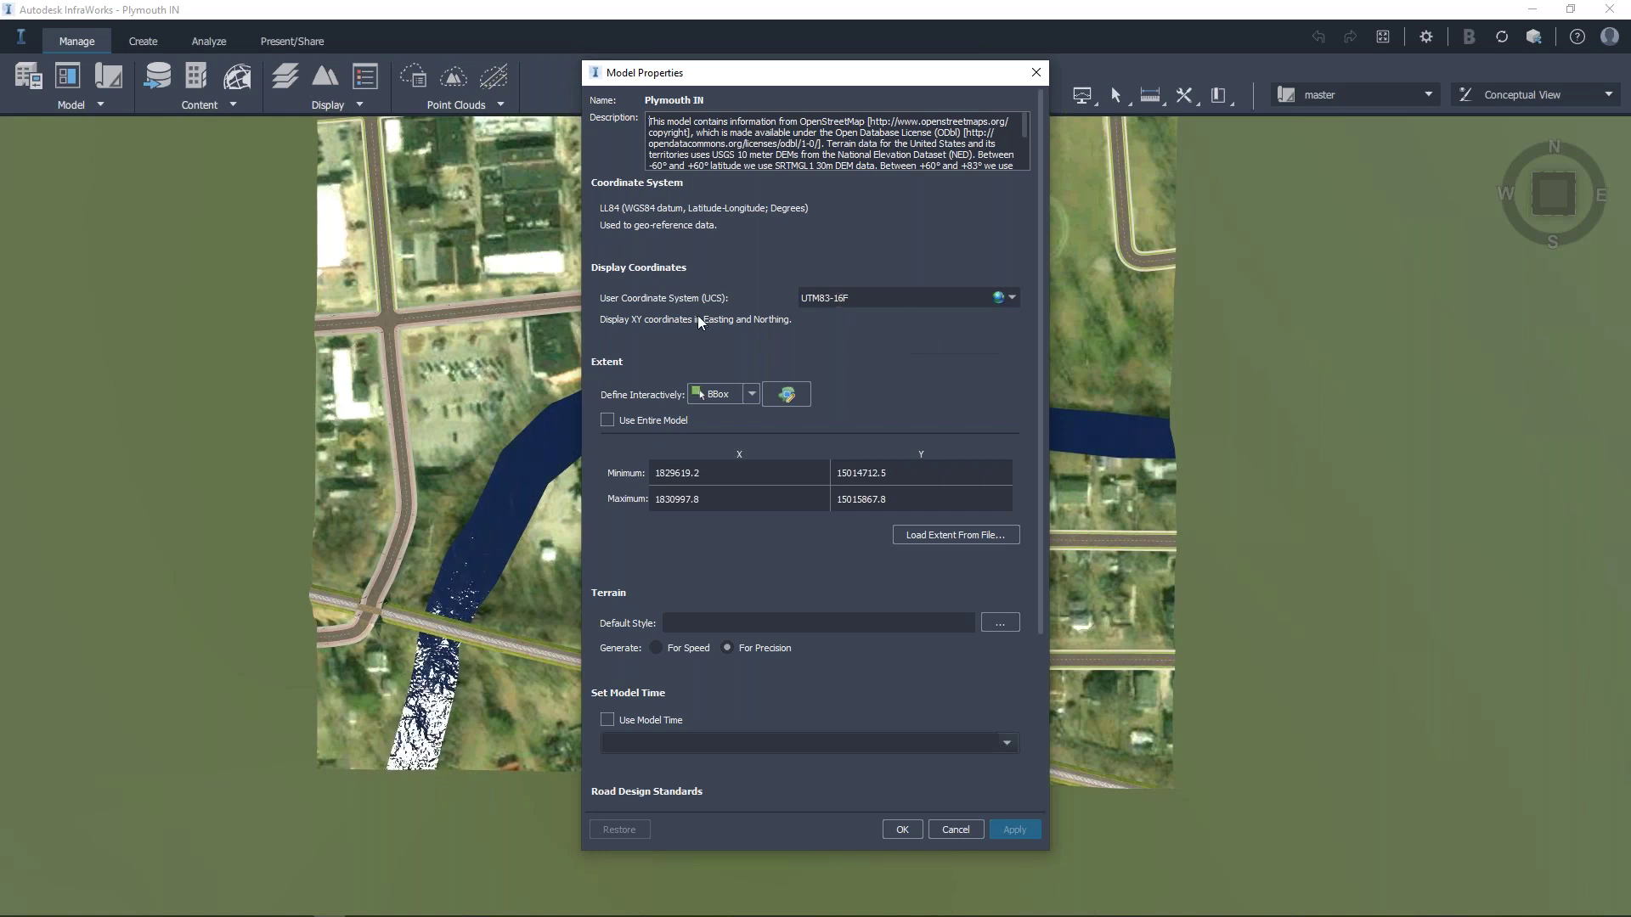
click(998, 299)
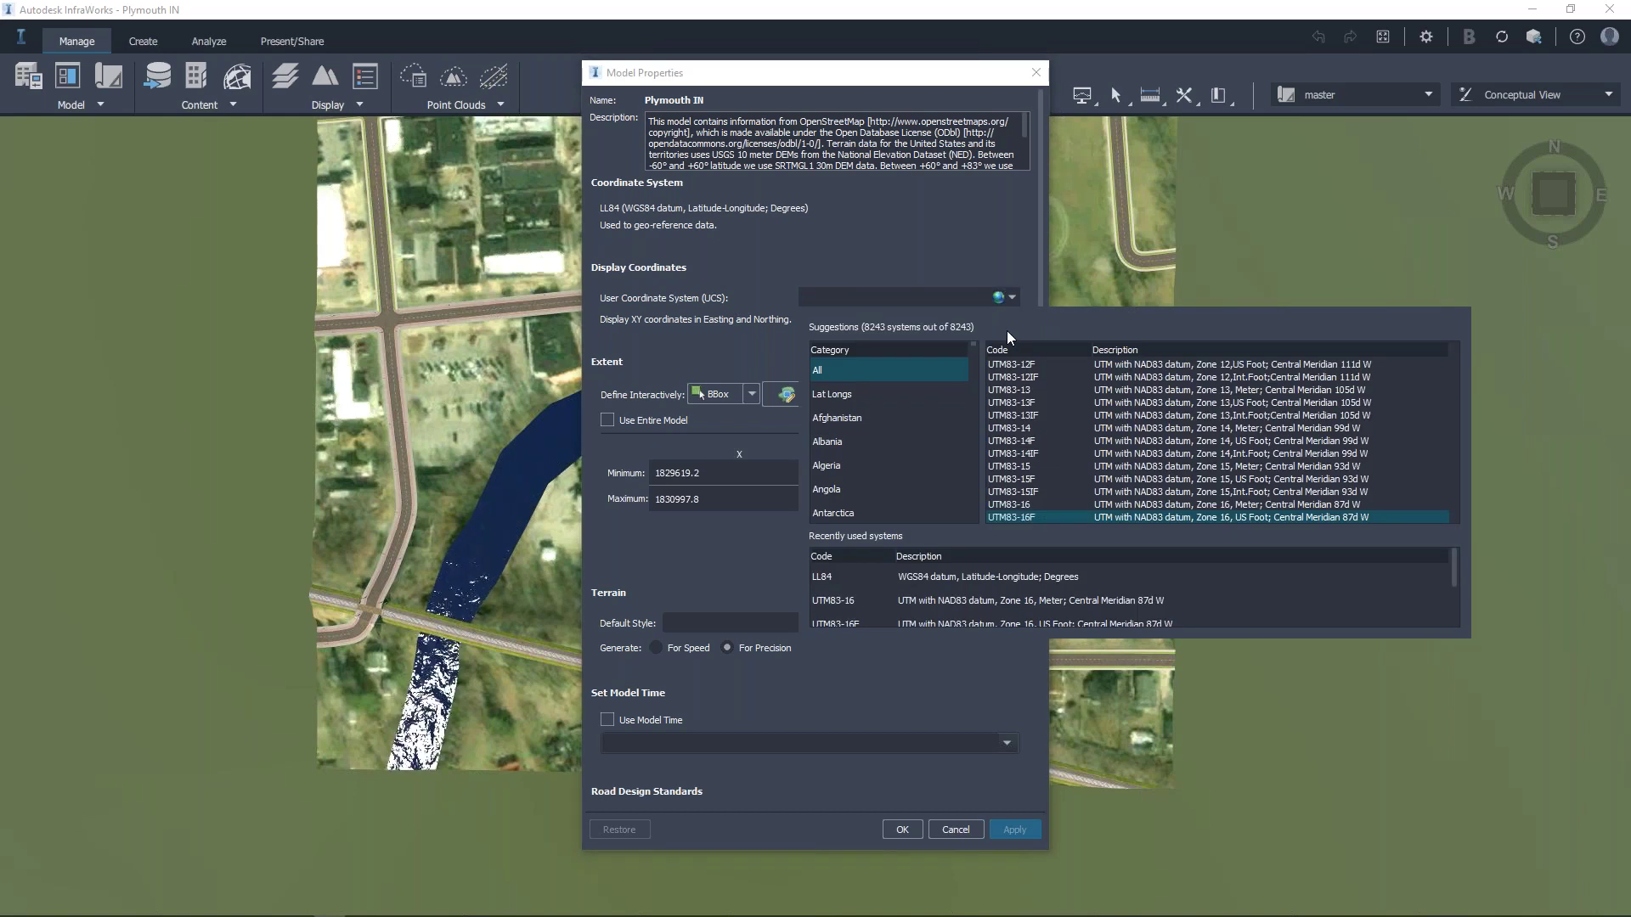
click(920, 236)
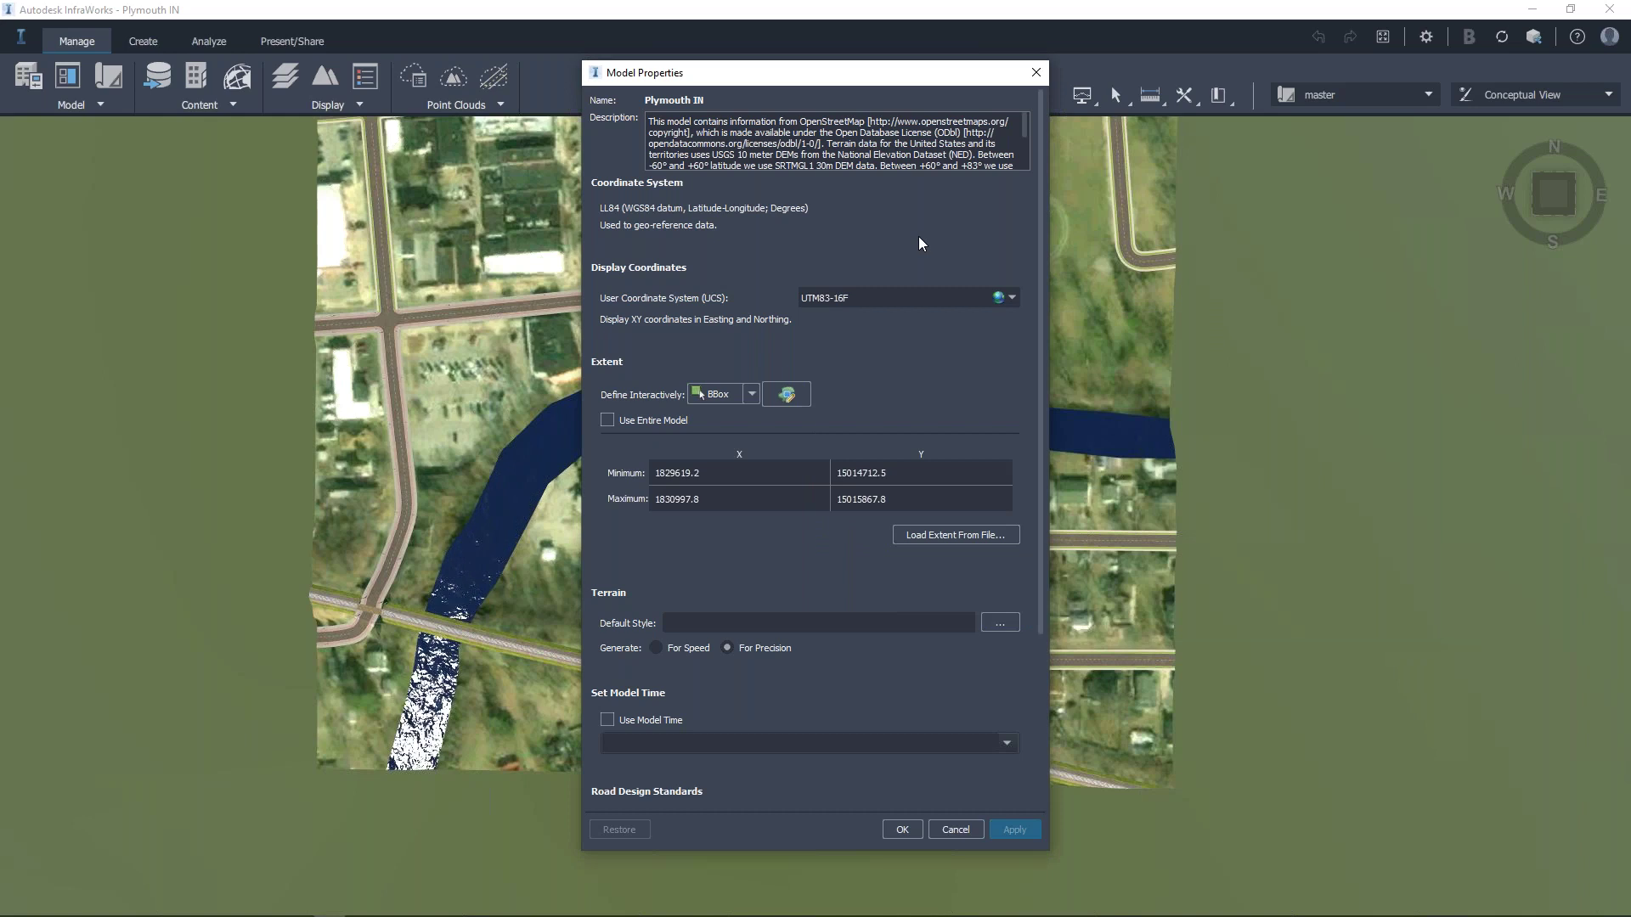
Leave the model properties unchanged and start an Export to IMX with its extent defined interactively as a polygon.
click(965, 829)
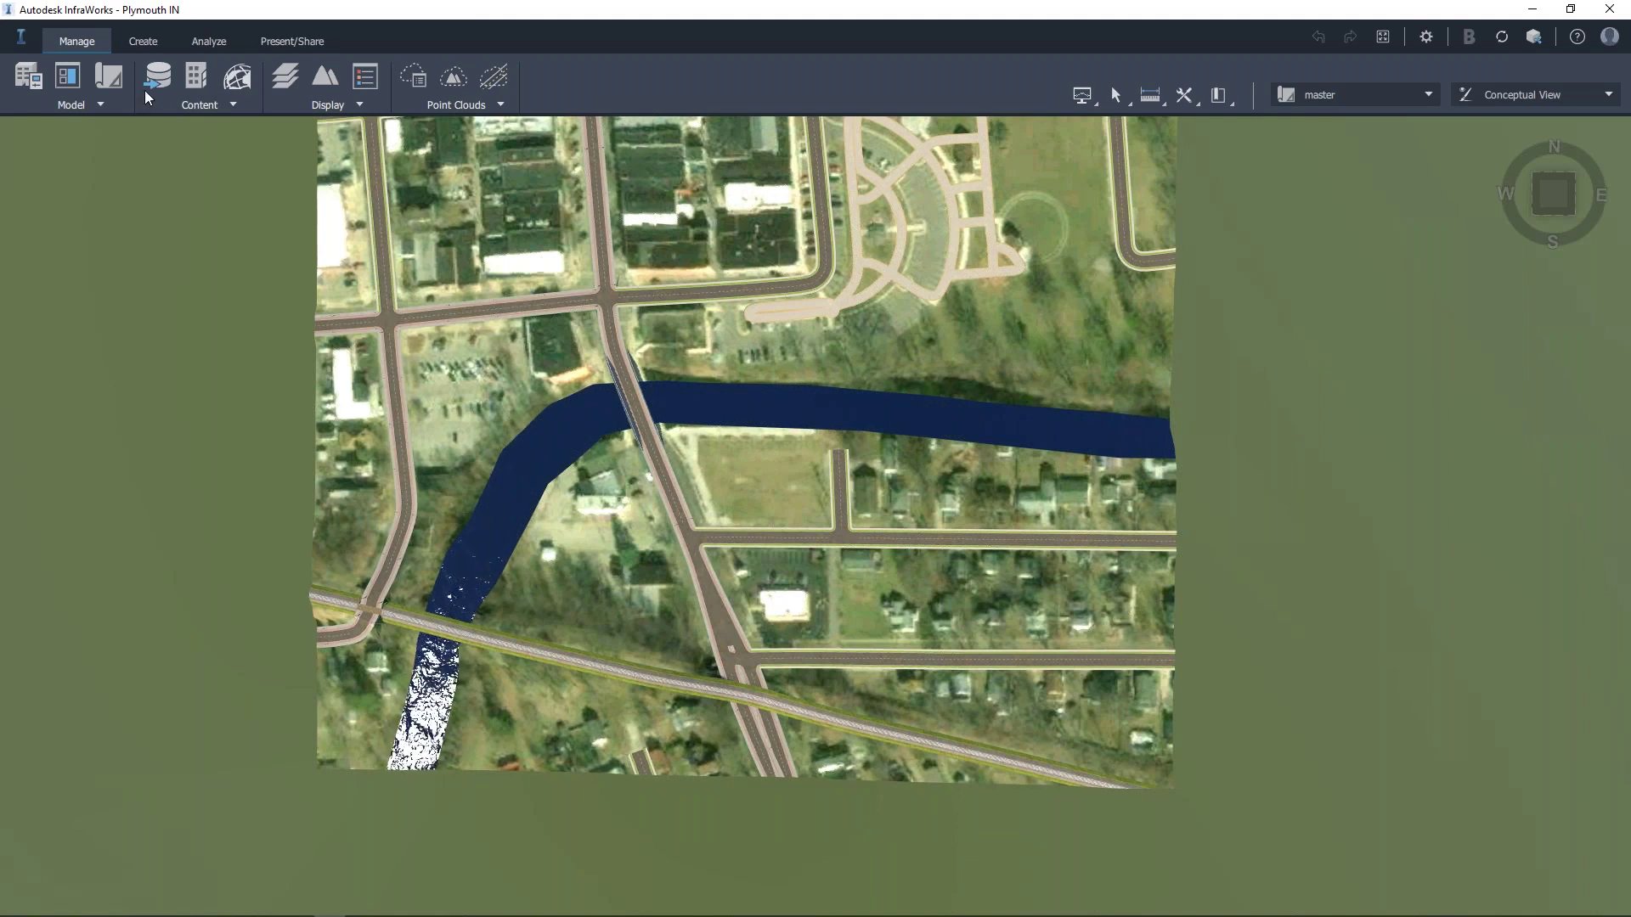
click(311, 41)
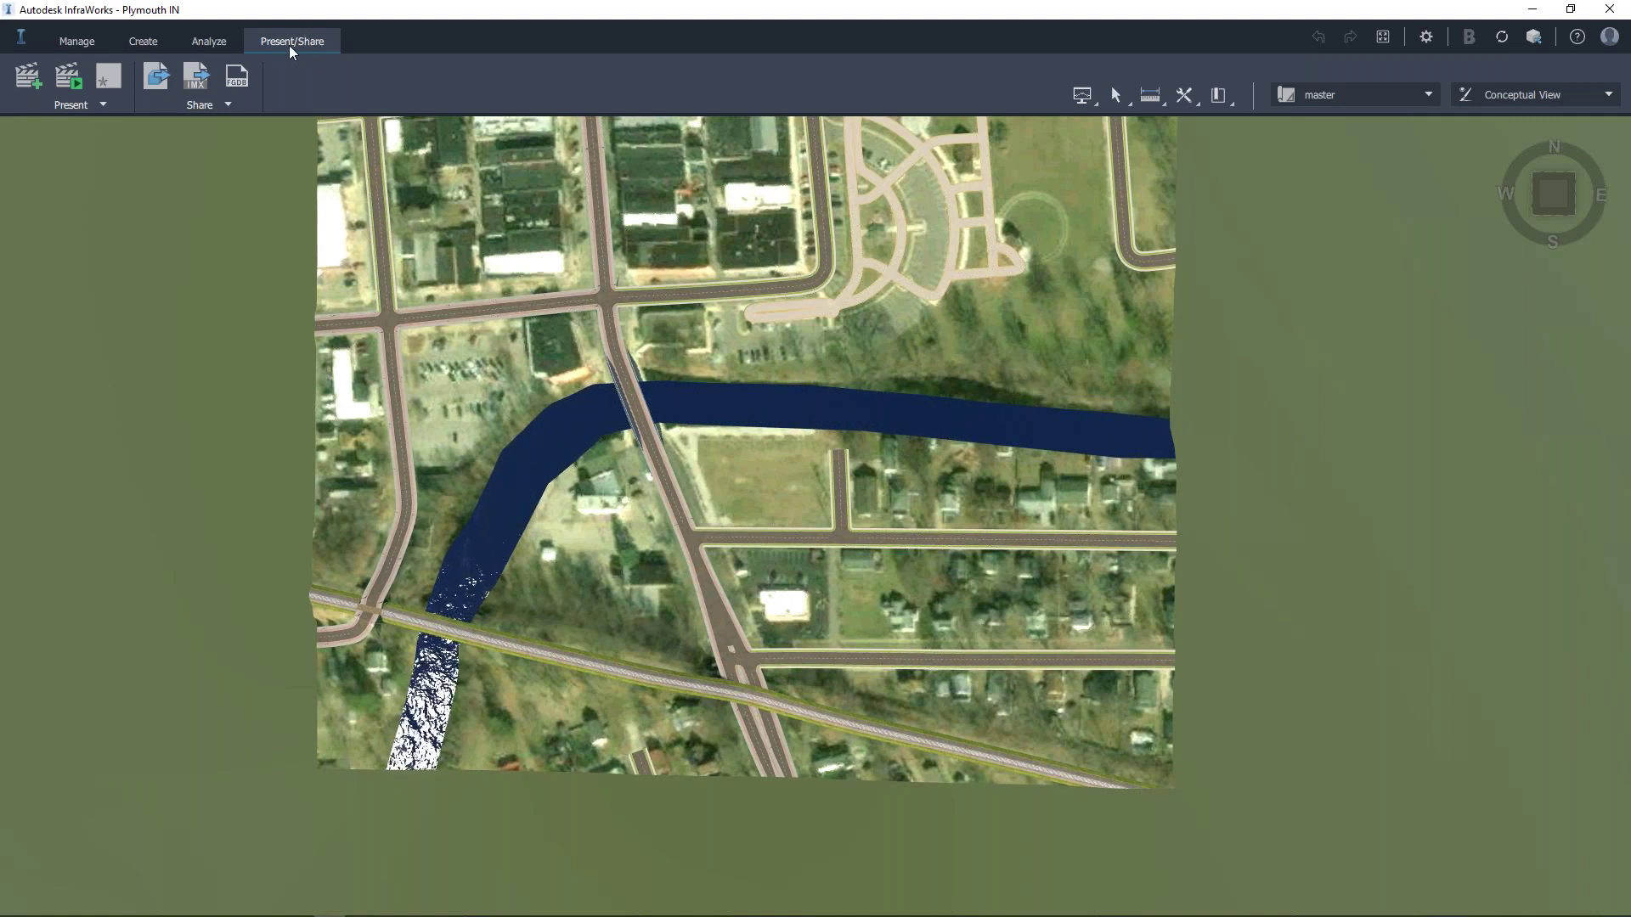
click(195, 79)
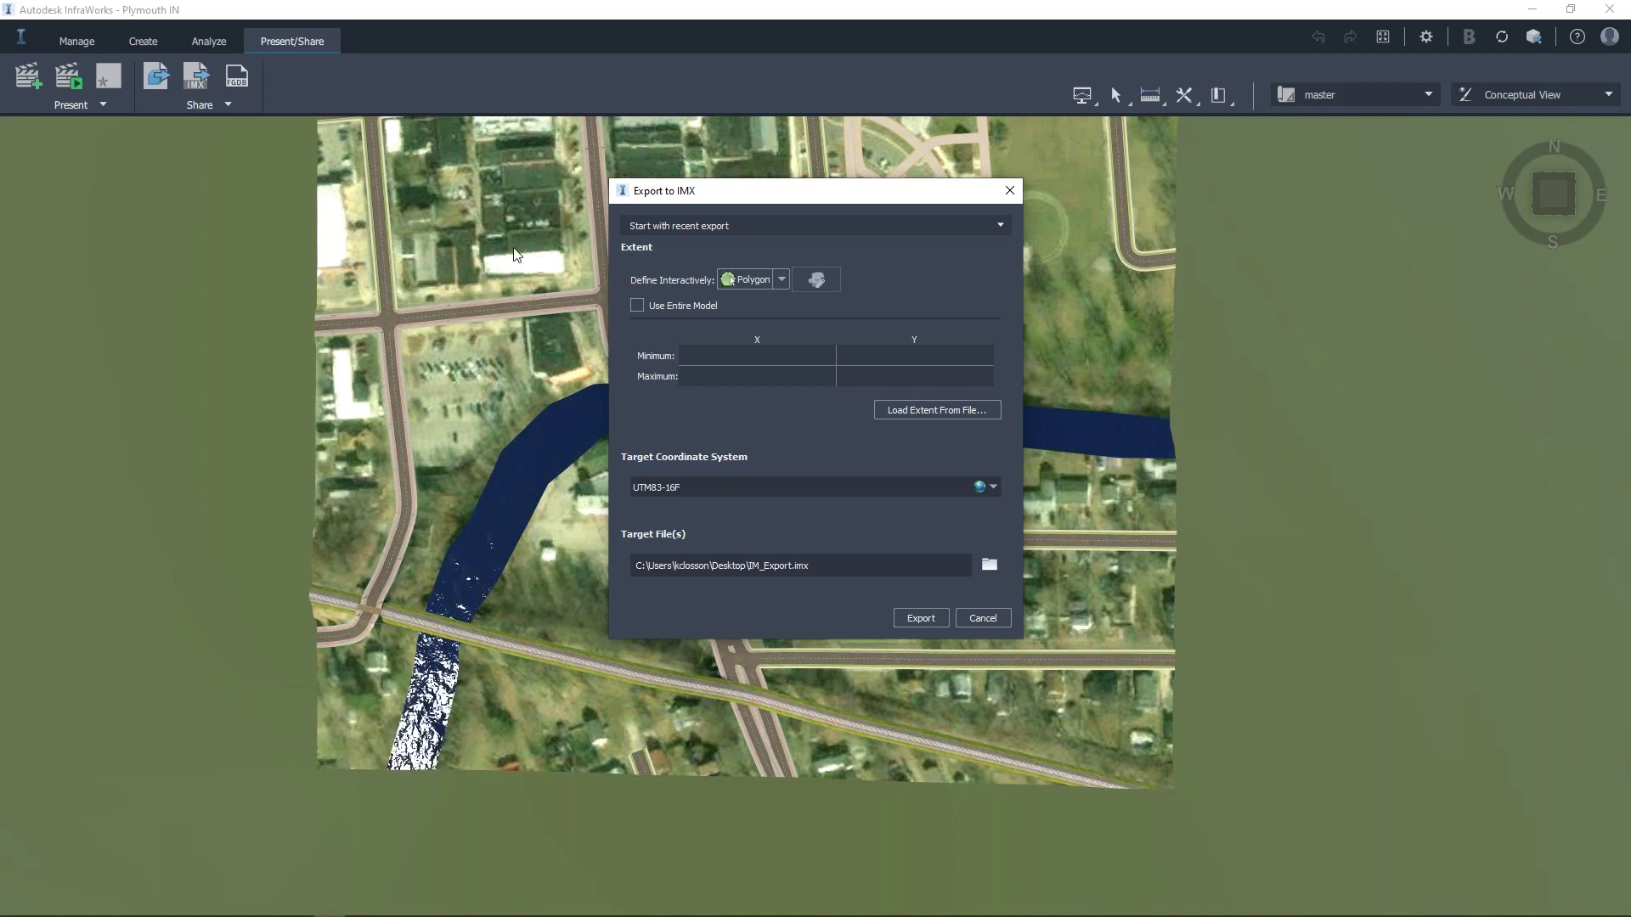
click(783, 281)
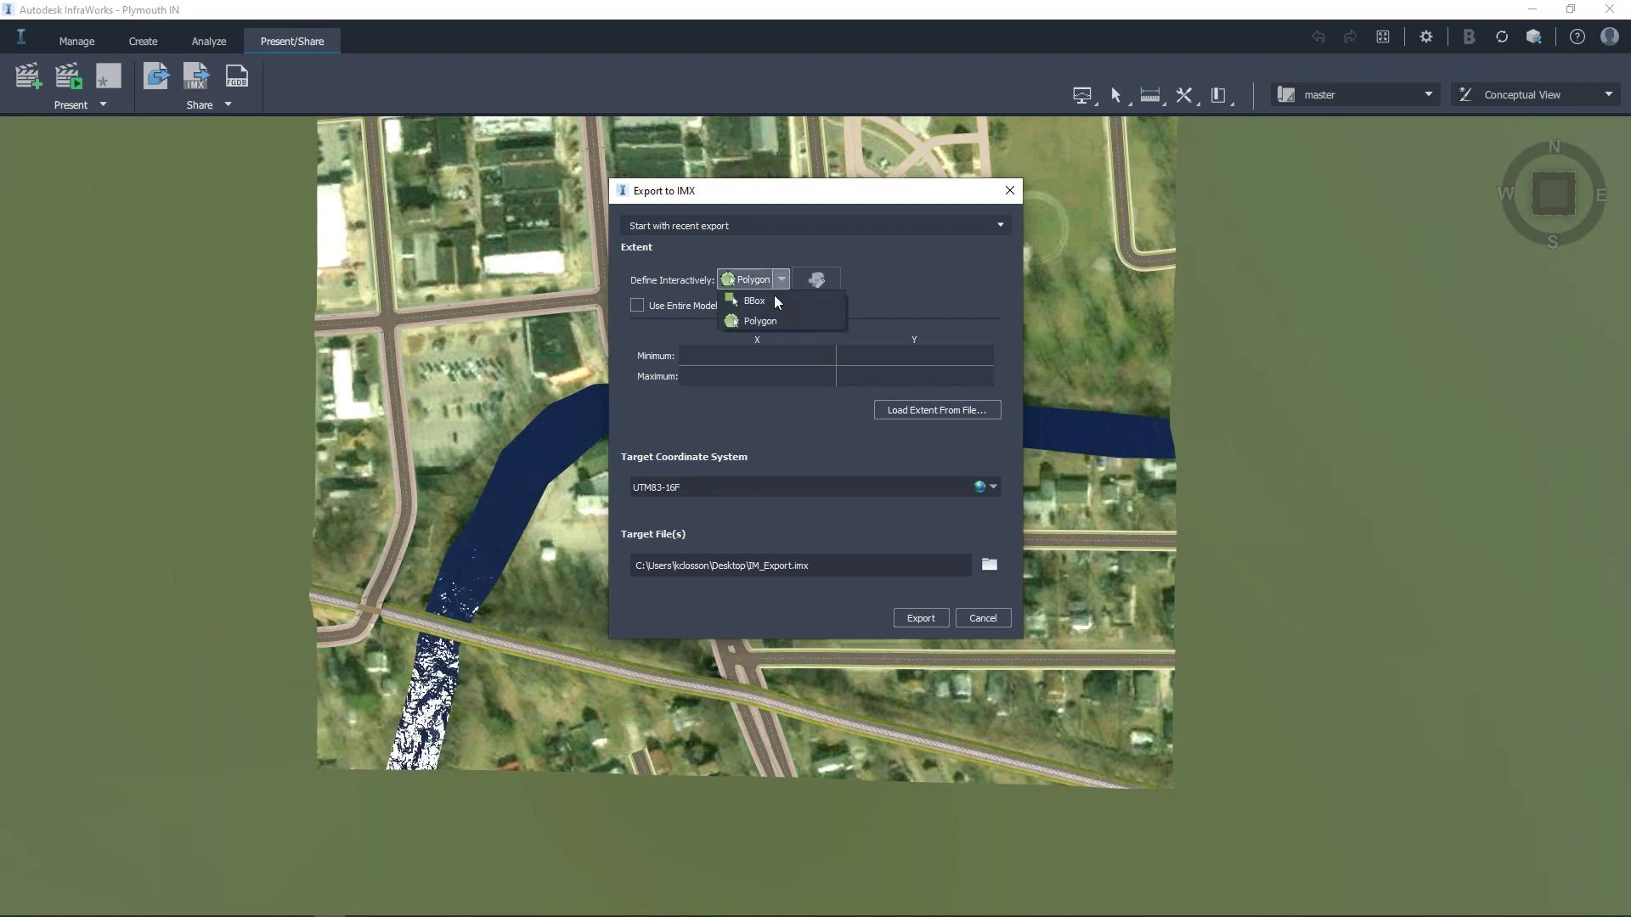
click(765, 320)
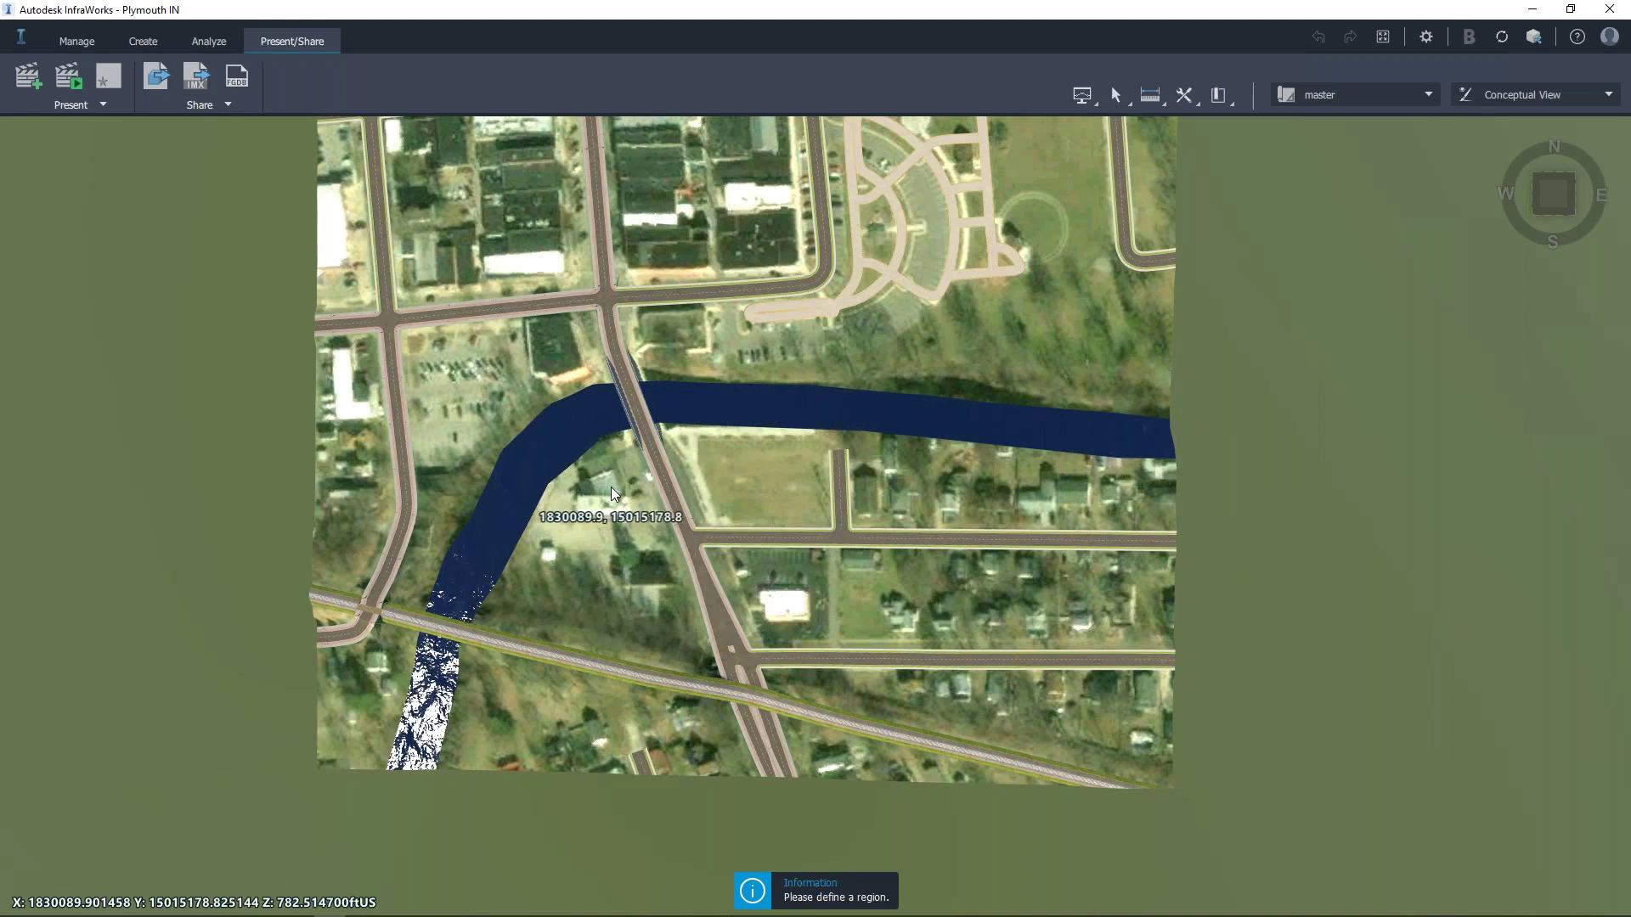
Draw a four-corner polygon extent around the river bend and bridge, and export it to IM_Export.imx, replacing the existing file.
click(576, 353)
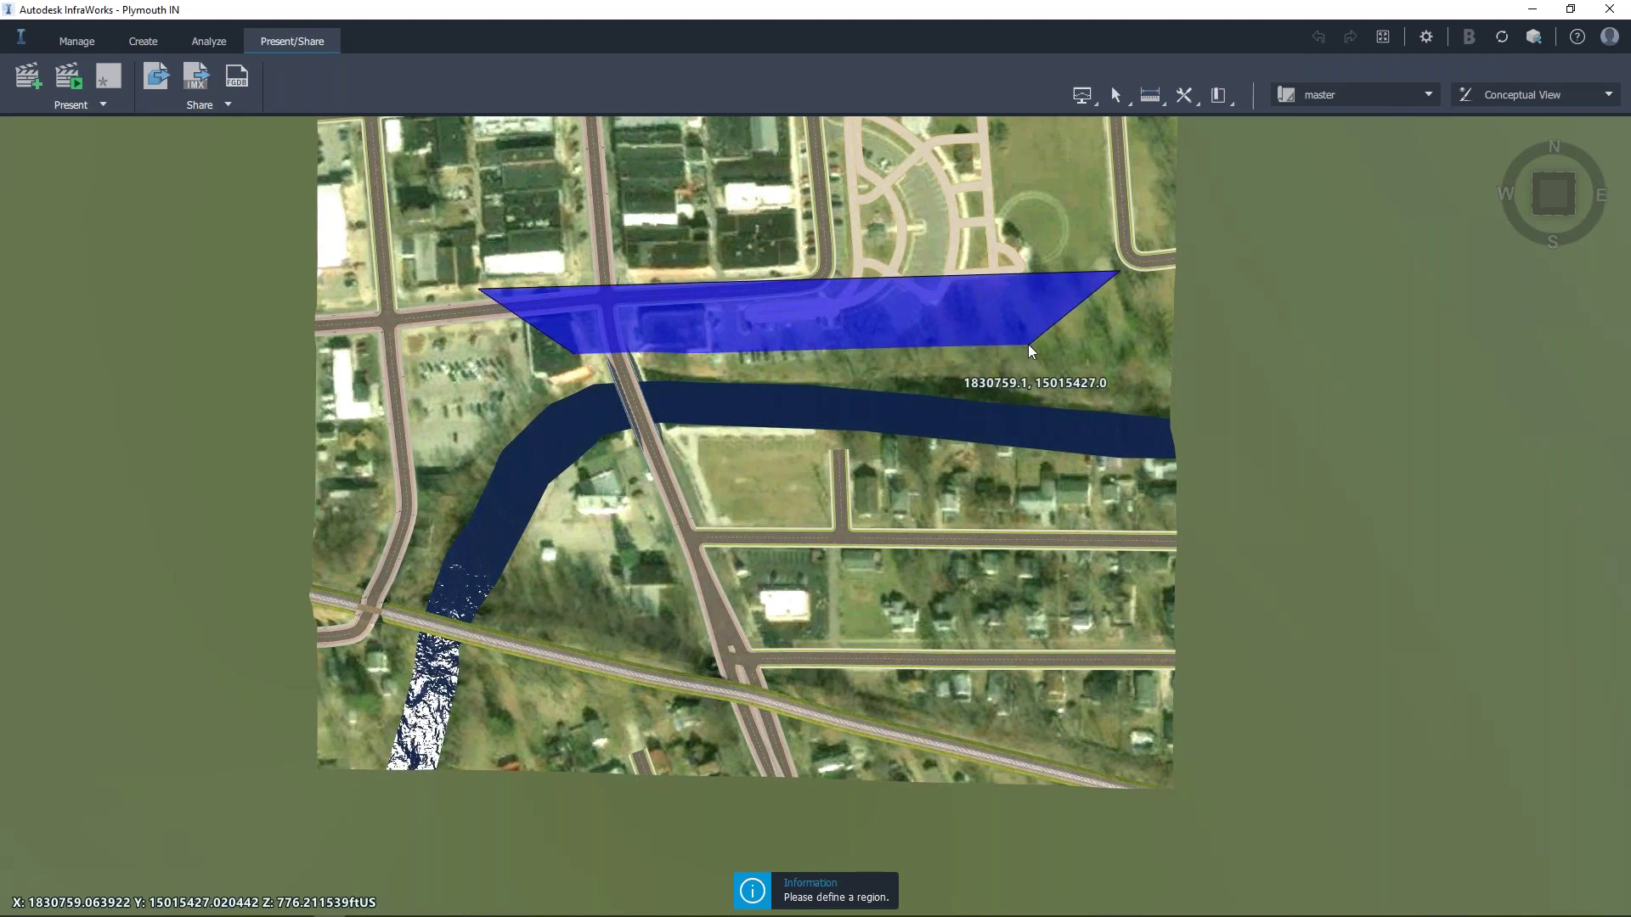
click(1028, 344)
click(1038, 639)
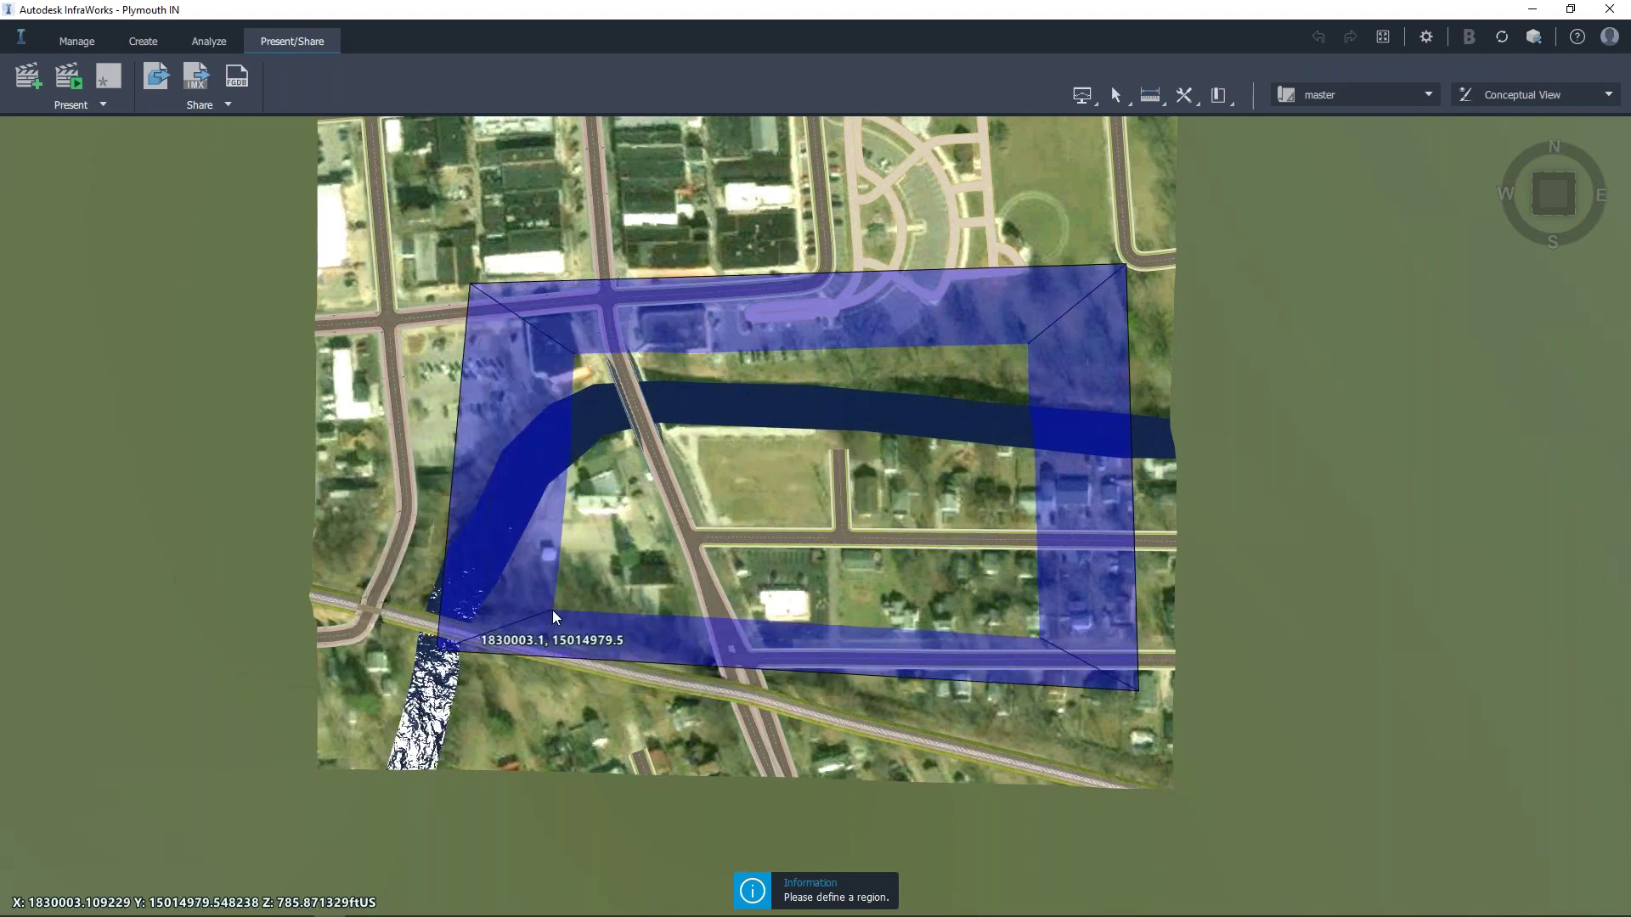
double_click(569, 627)
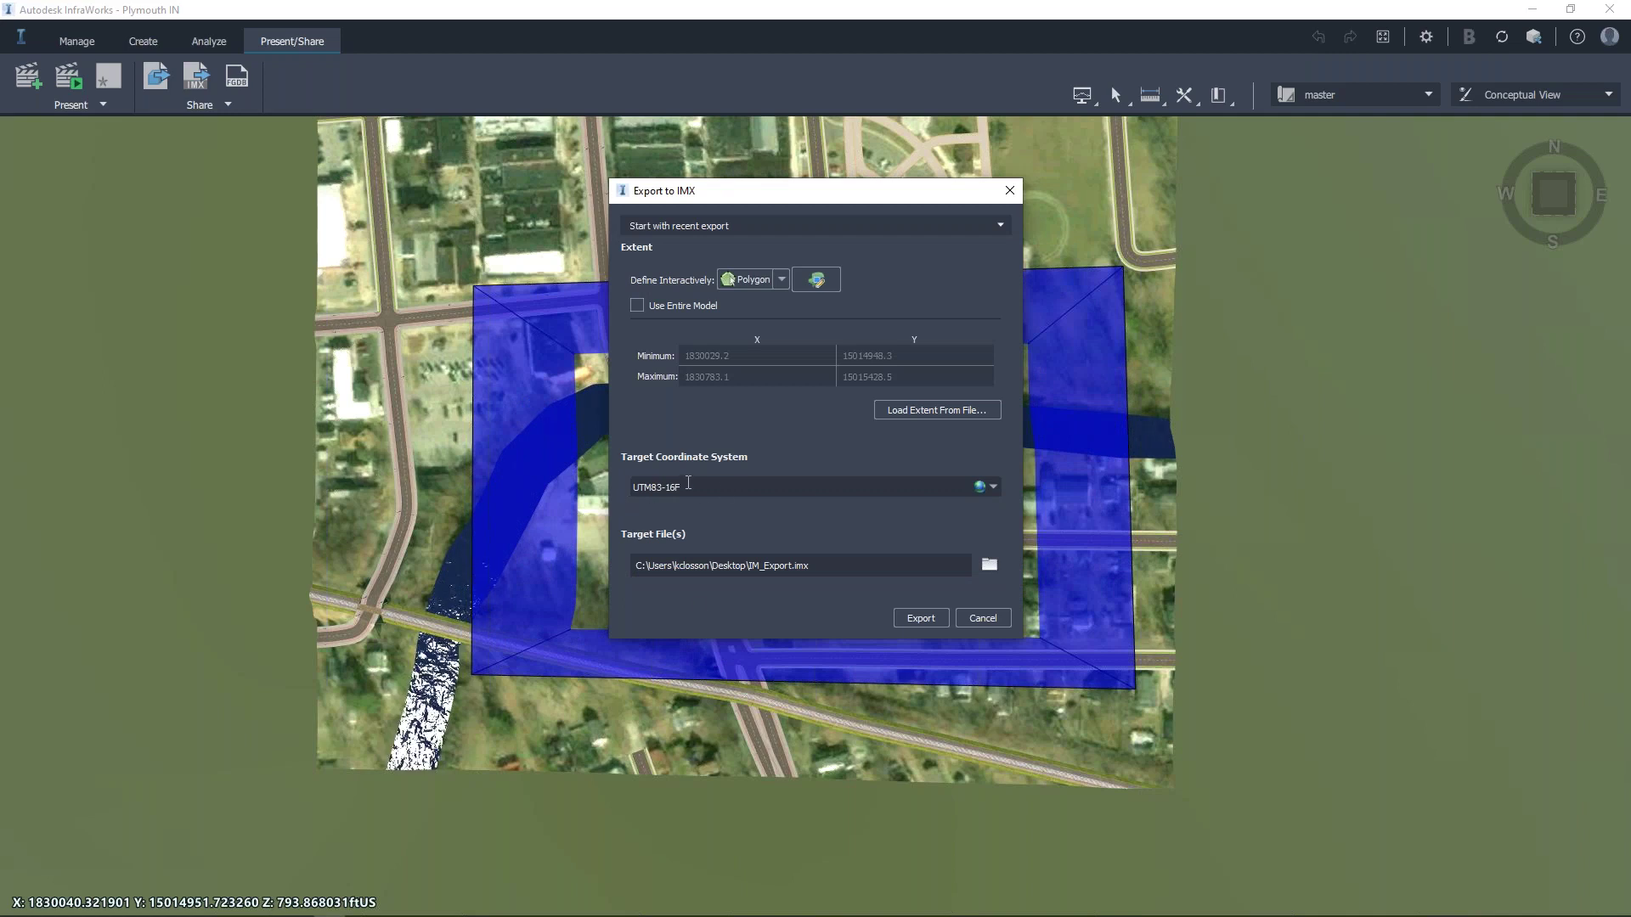
click(920, 619)
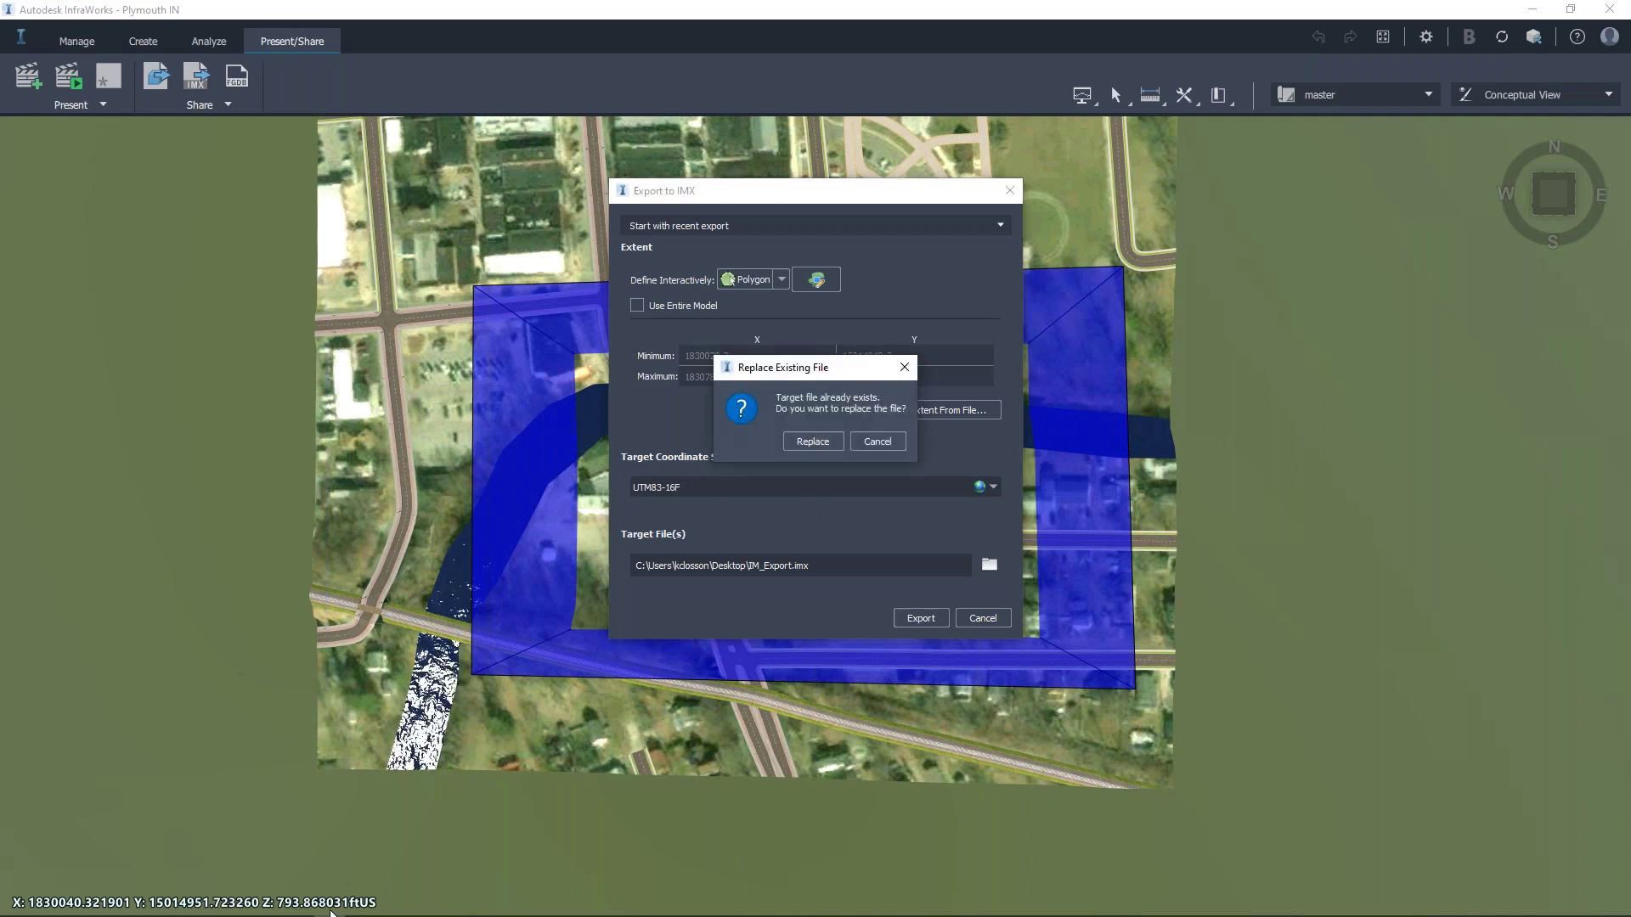
click(813, 441)
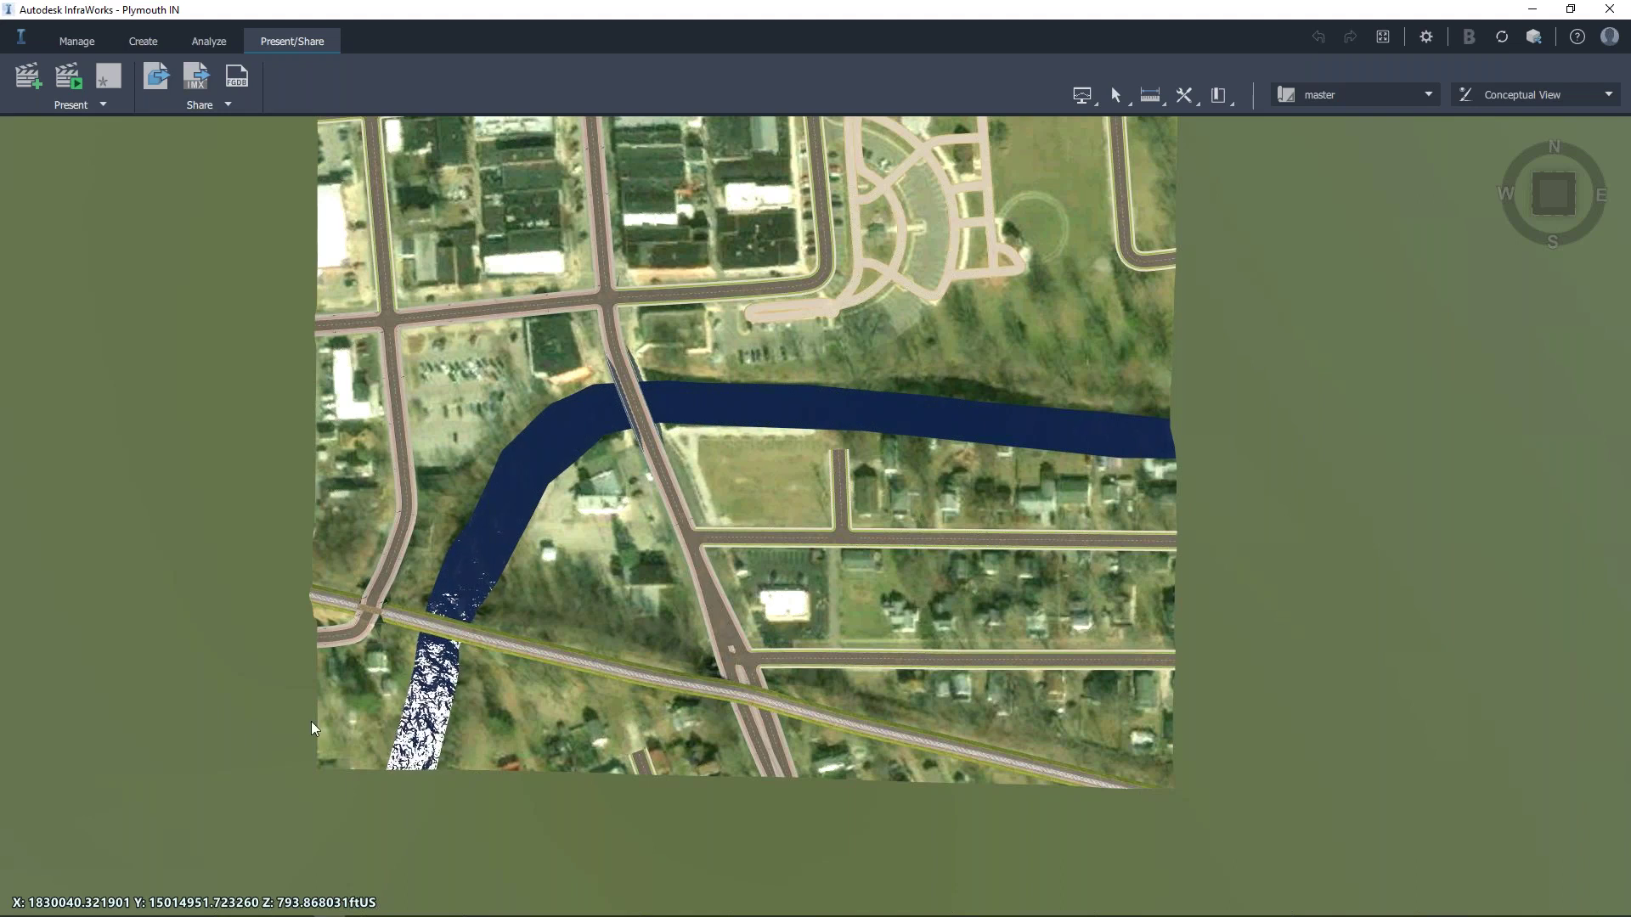
Try a bounding-box extent around the river and bridge for another IMX export.
click(202, 83)
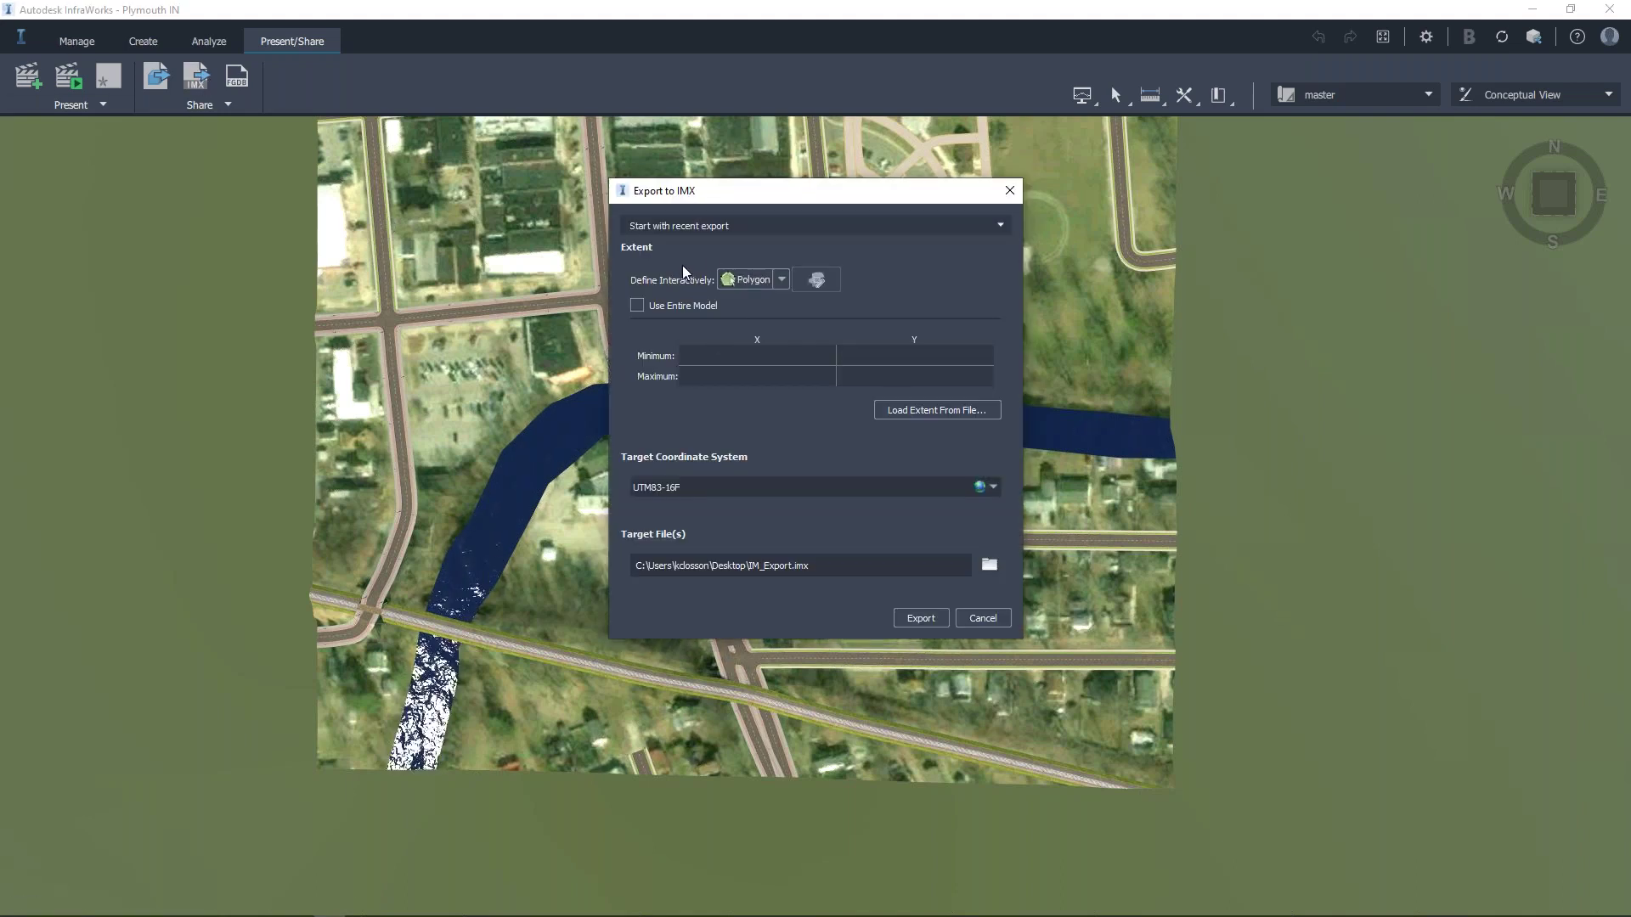
click(780, 280)
click(757, 304)
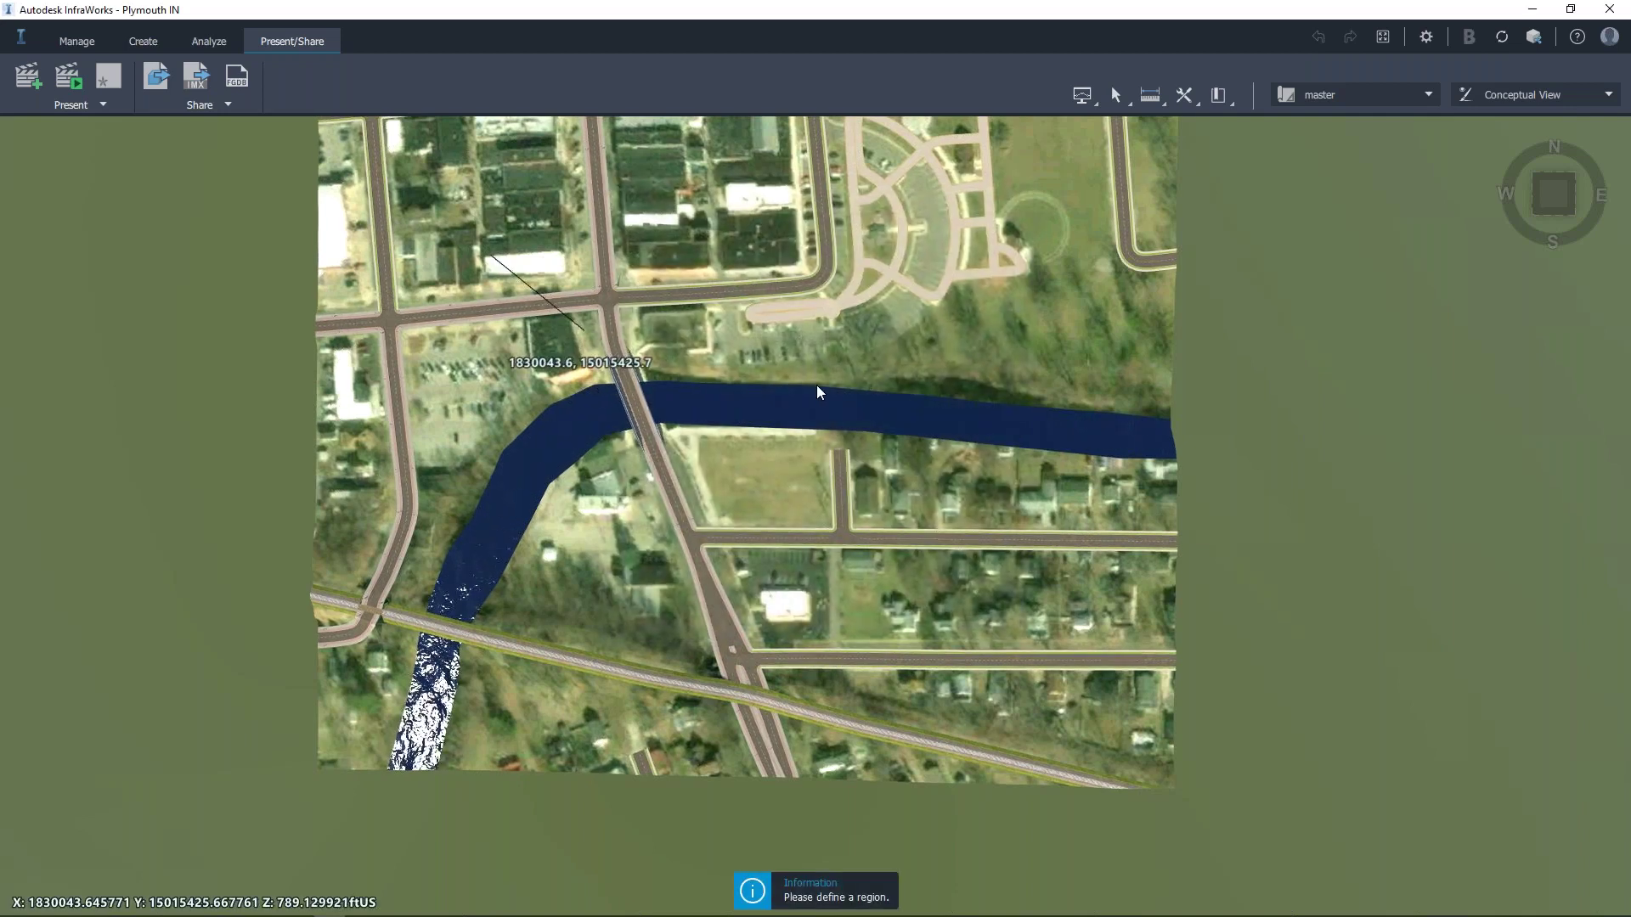
click(1010, 621)
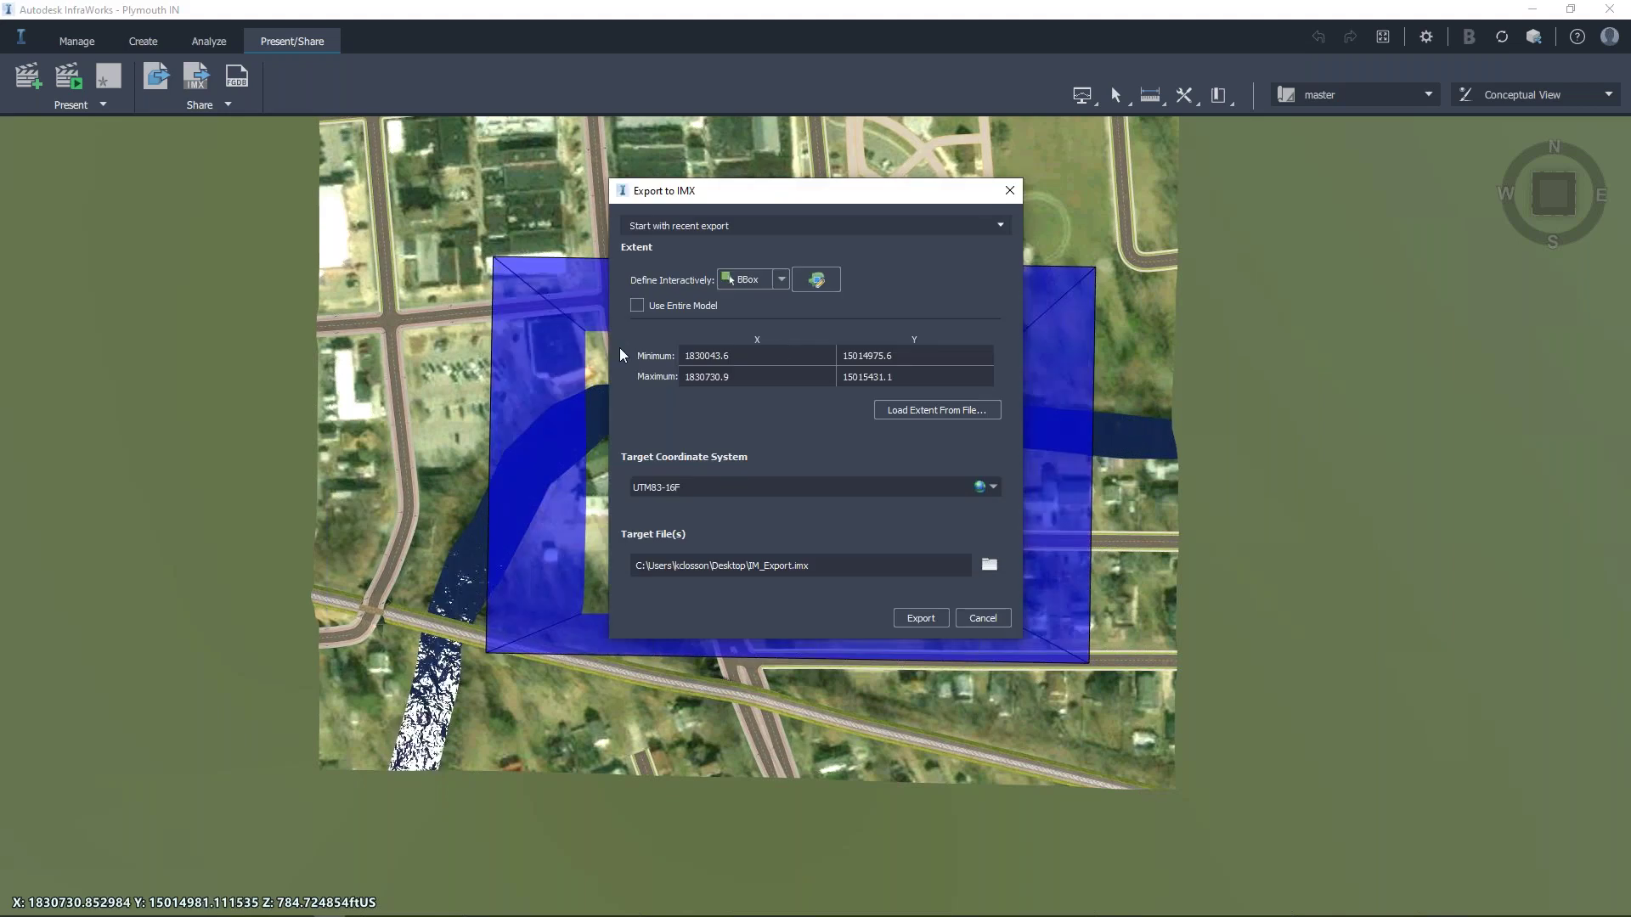
drag(724, 197, 535, 175)
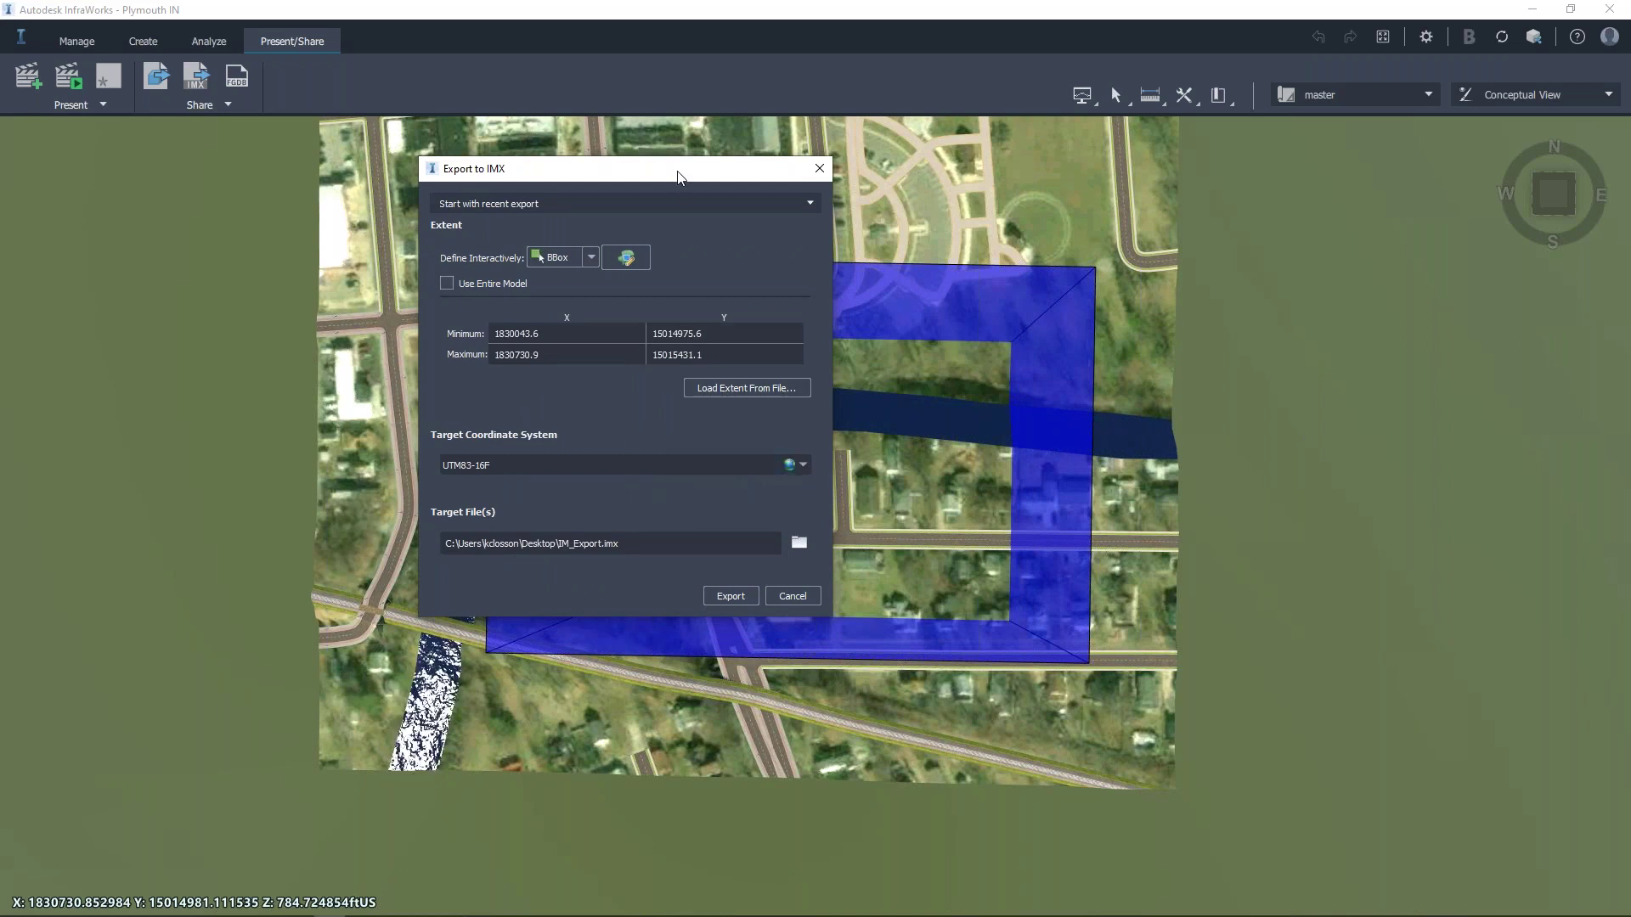
drag(677, 168, 617, 134)
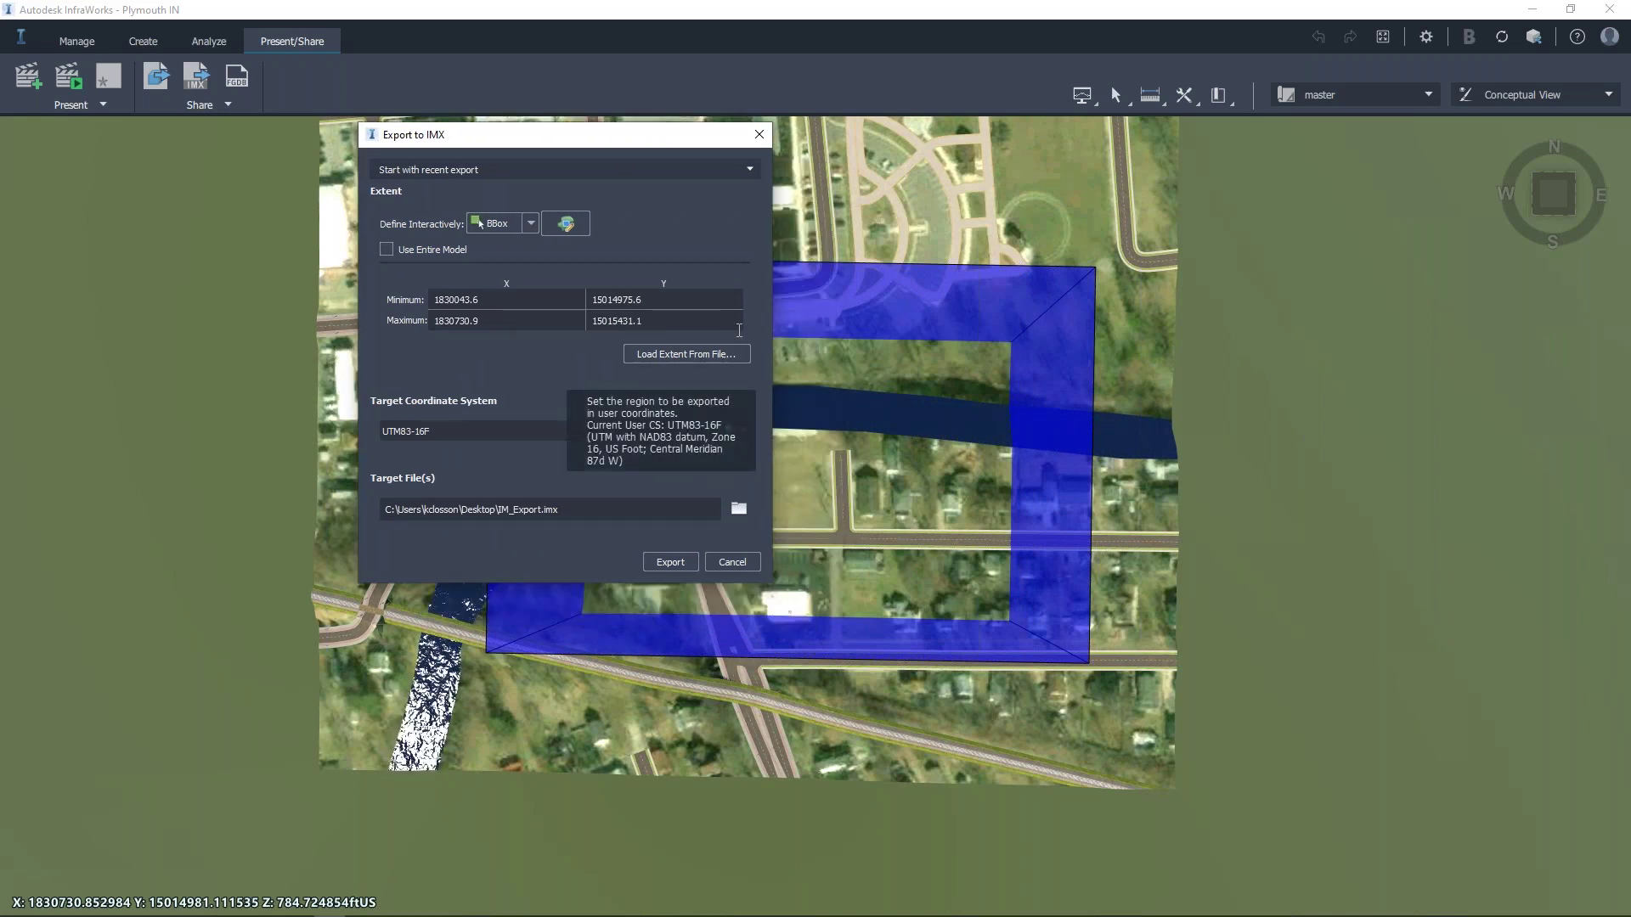
Check the file picker for loading an extent, leave it without choosing a file, and cancel the IMX export.
click(706, 359)
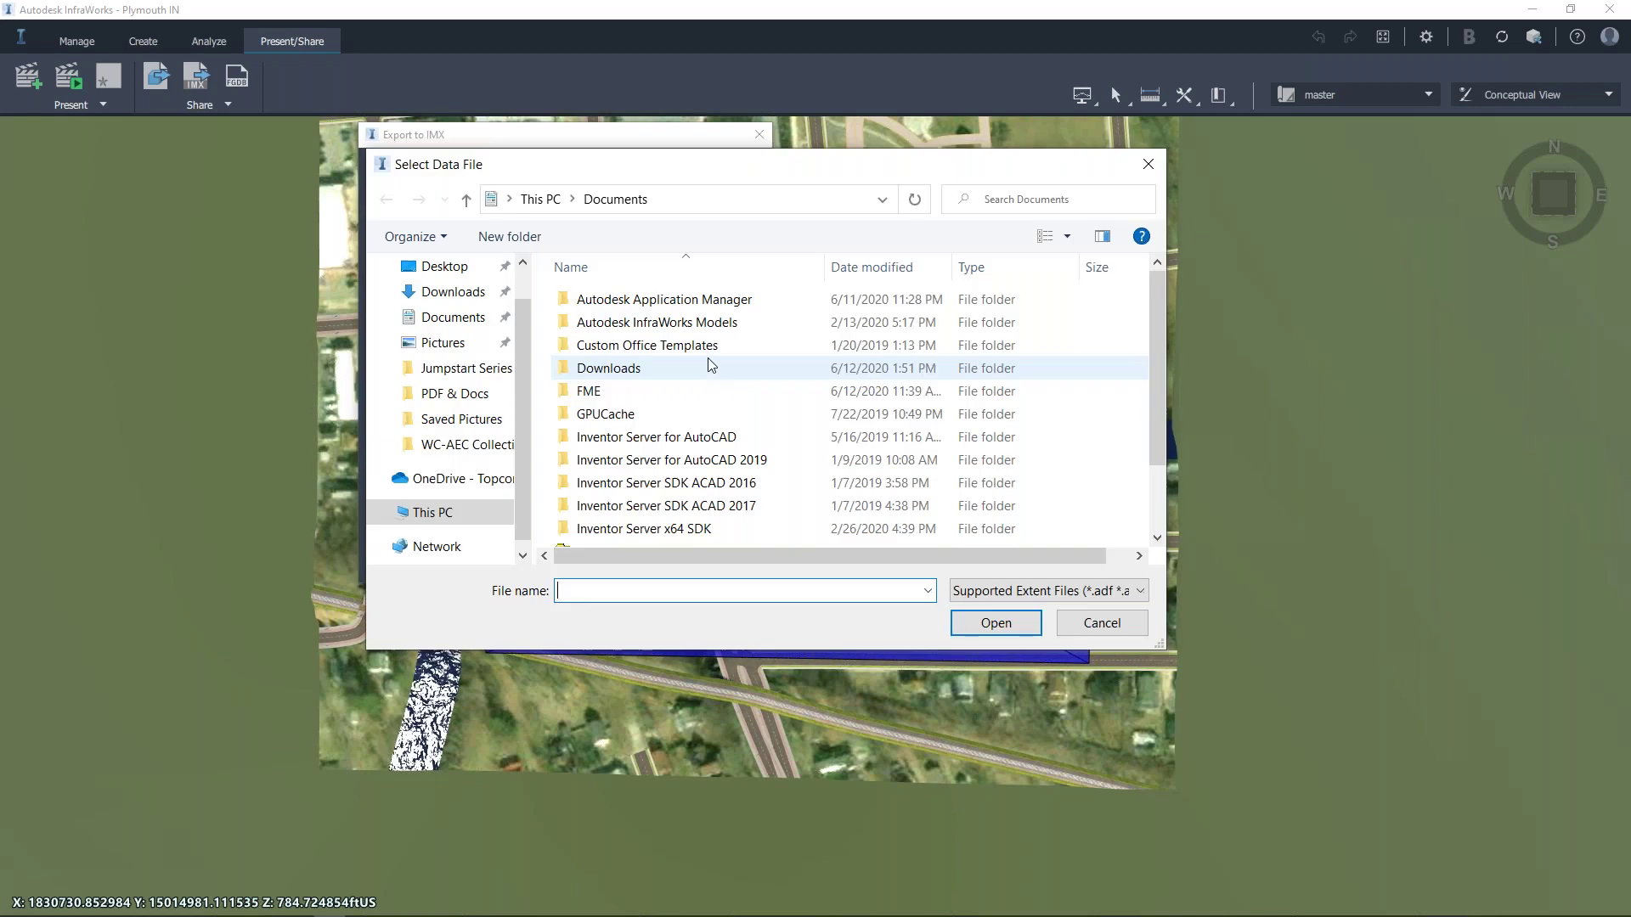
click(1138, 165)
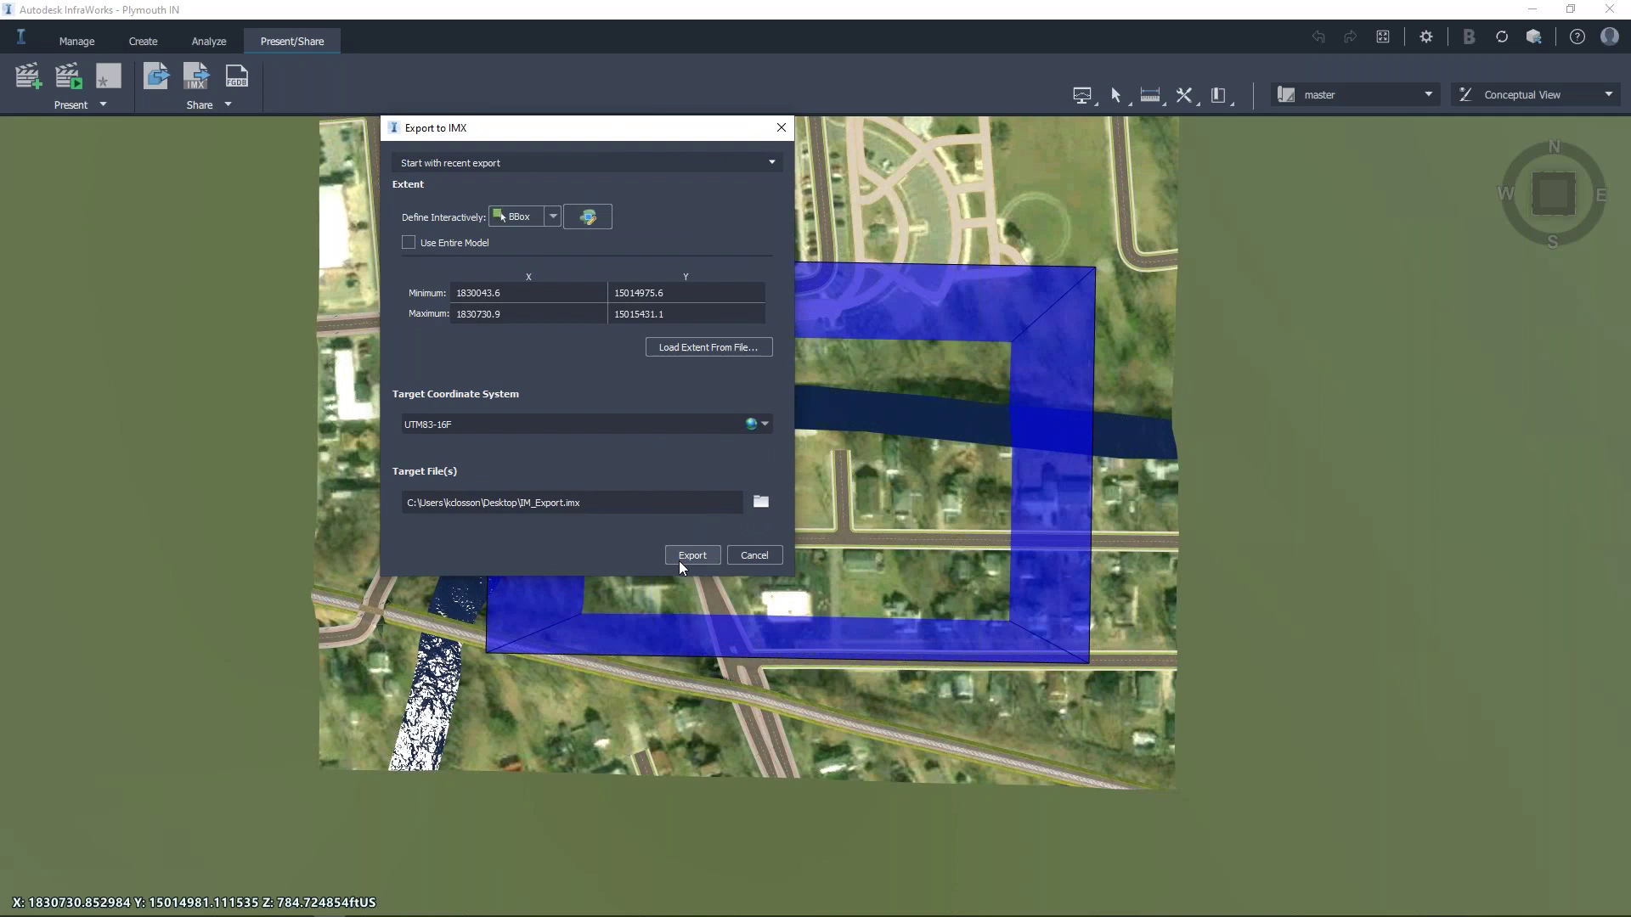
click(755, 557)
mouse_move(760, 540)
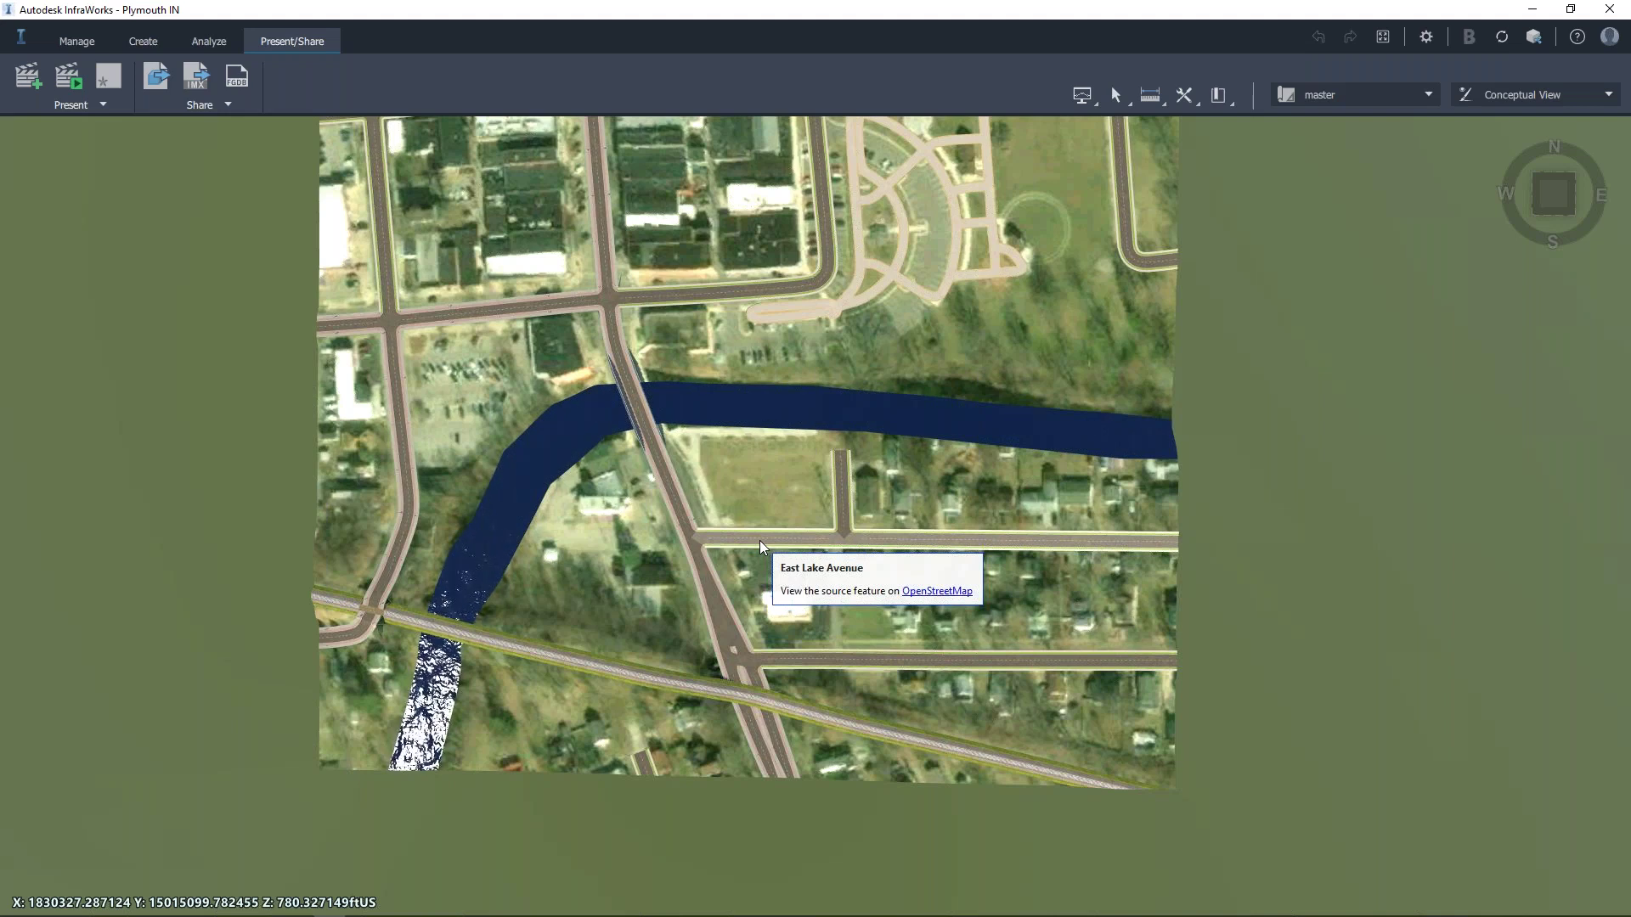
Open the CWConcept model and switch to the WC proposal.
click(28, 40)
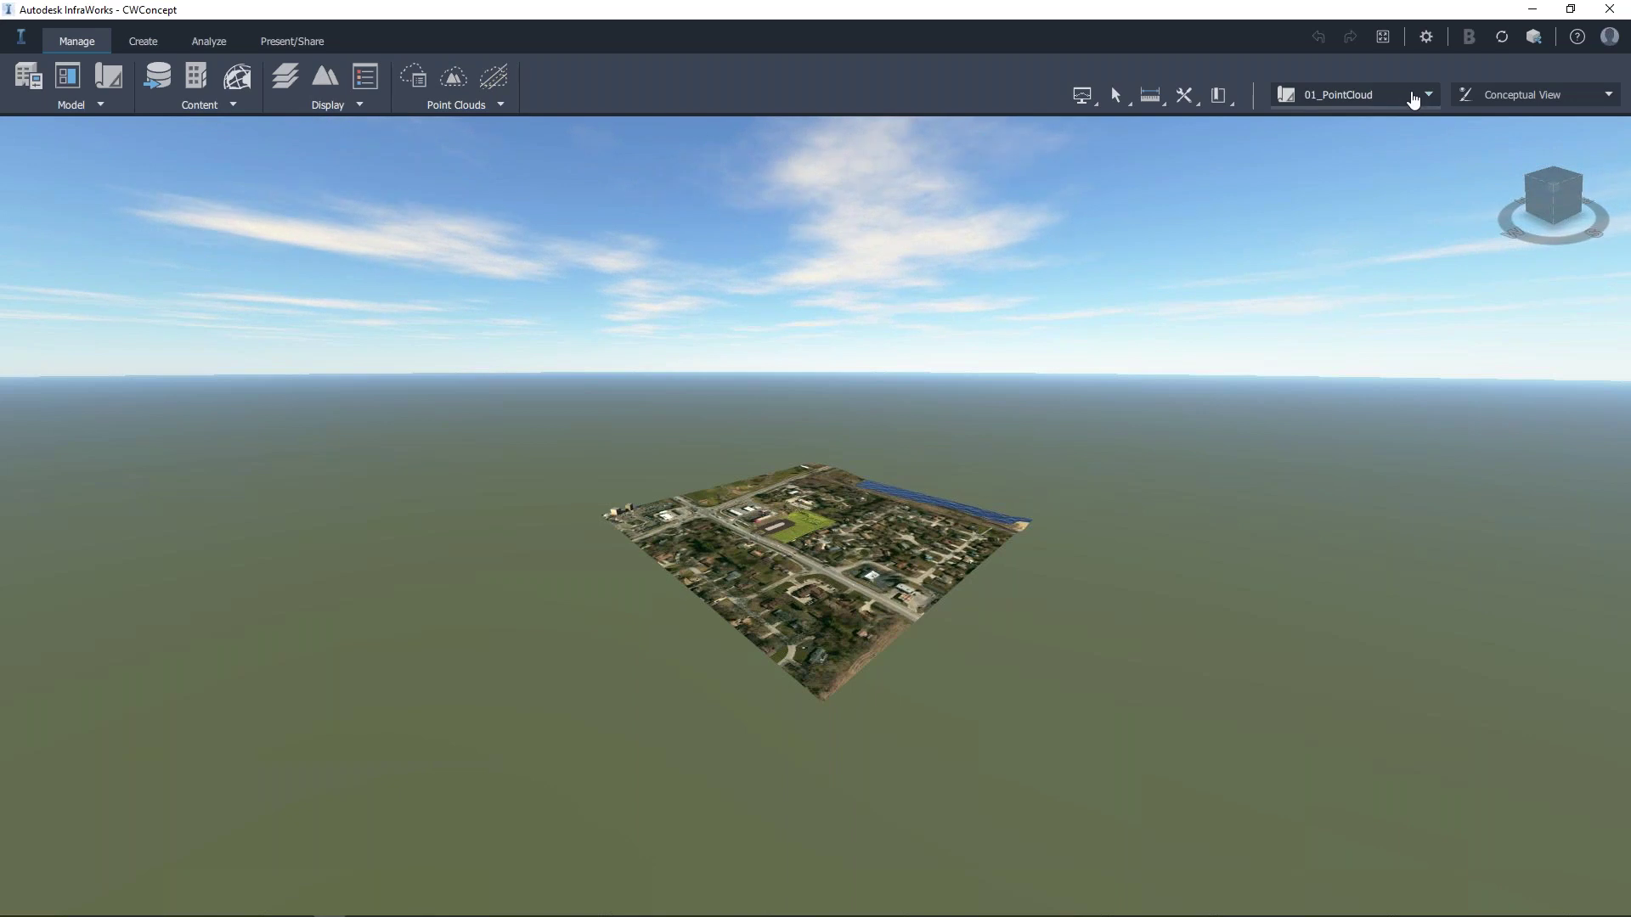
click(1412, 95)
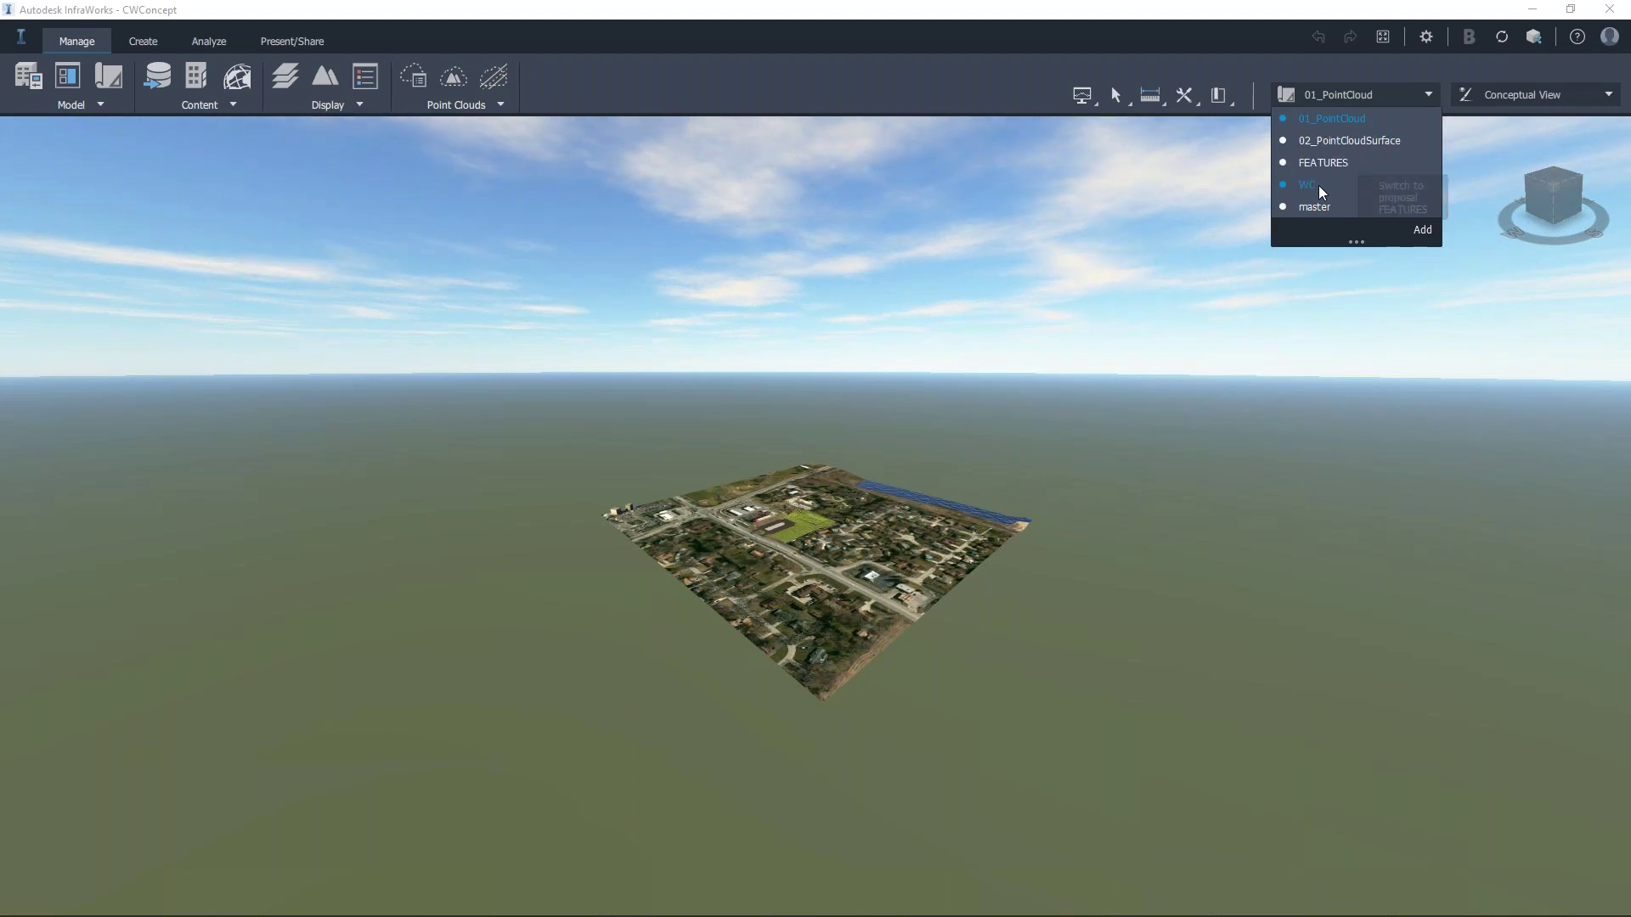
click(1324, 206)
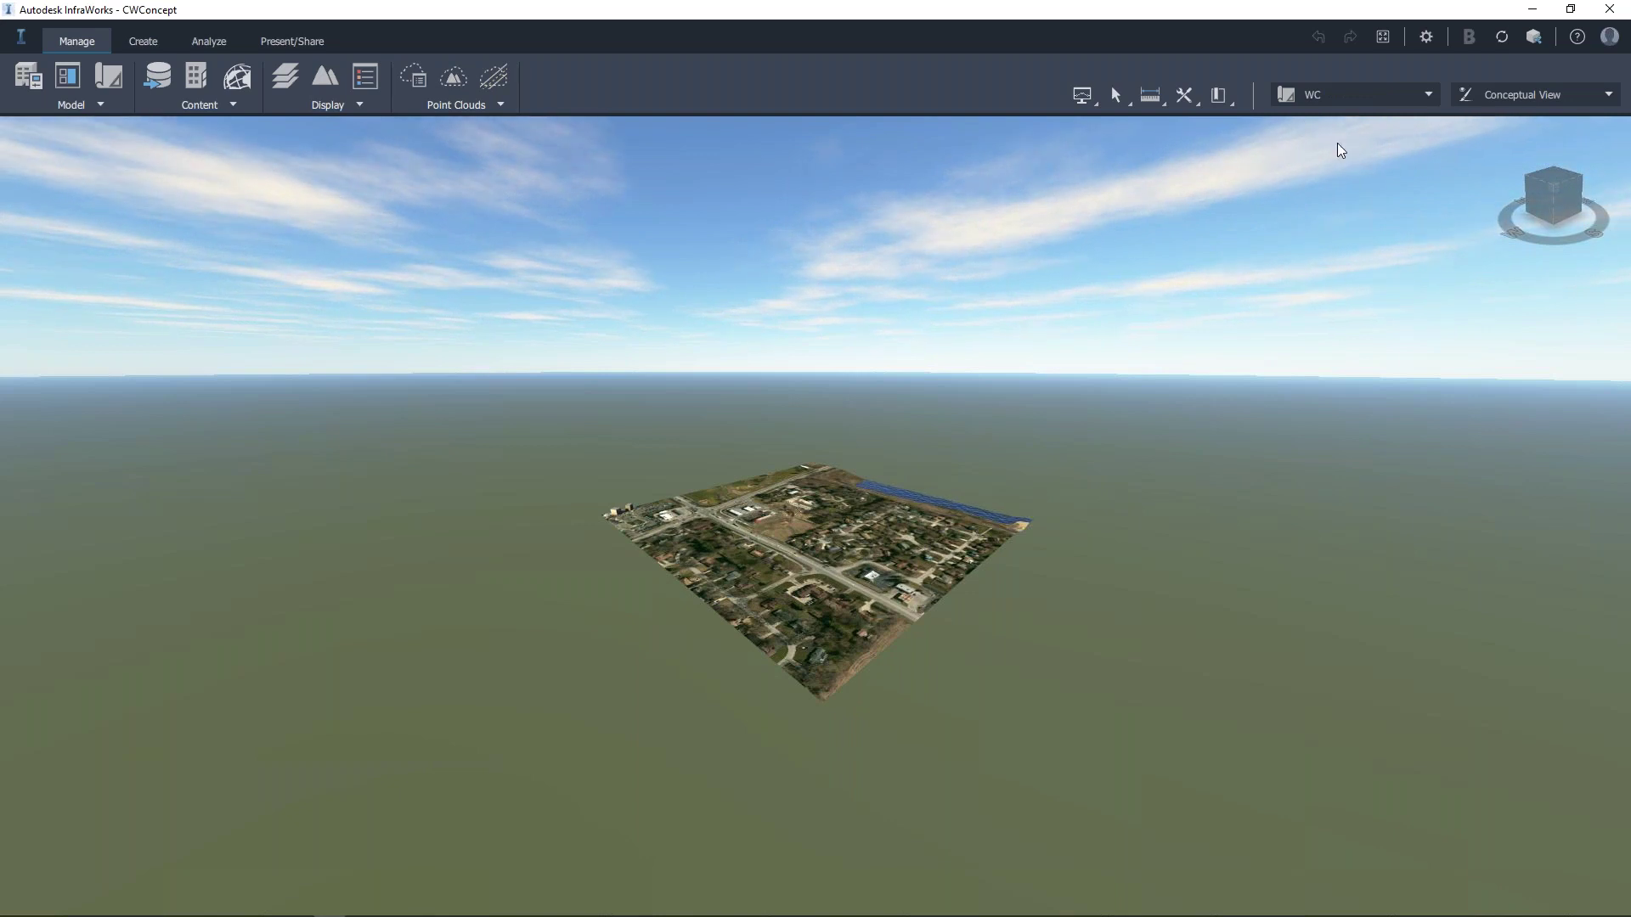
Show the WC proposal's data sources beside a north-up overhead view and review the file formats offered for import.
scroll(786, 548, up, 3)
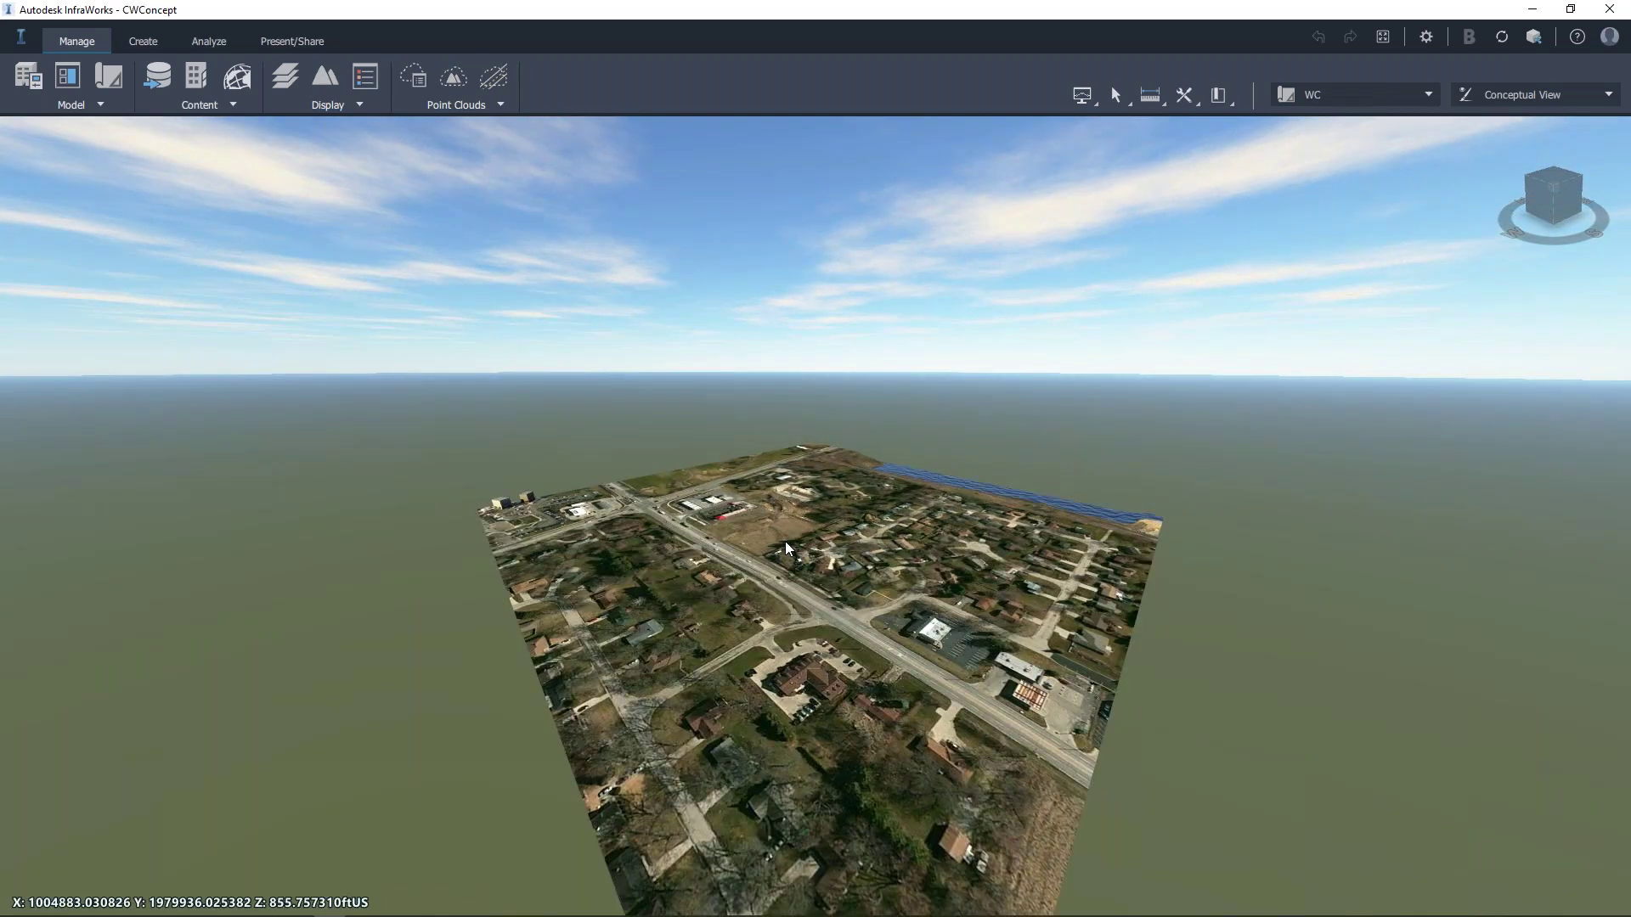
scroll(786, 548, up, 5)
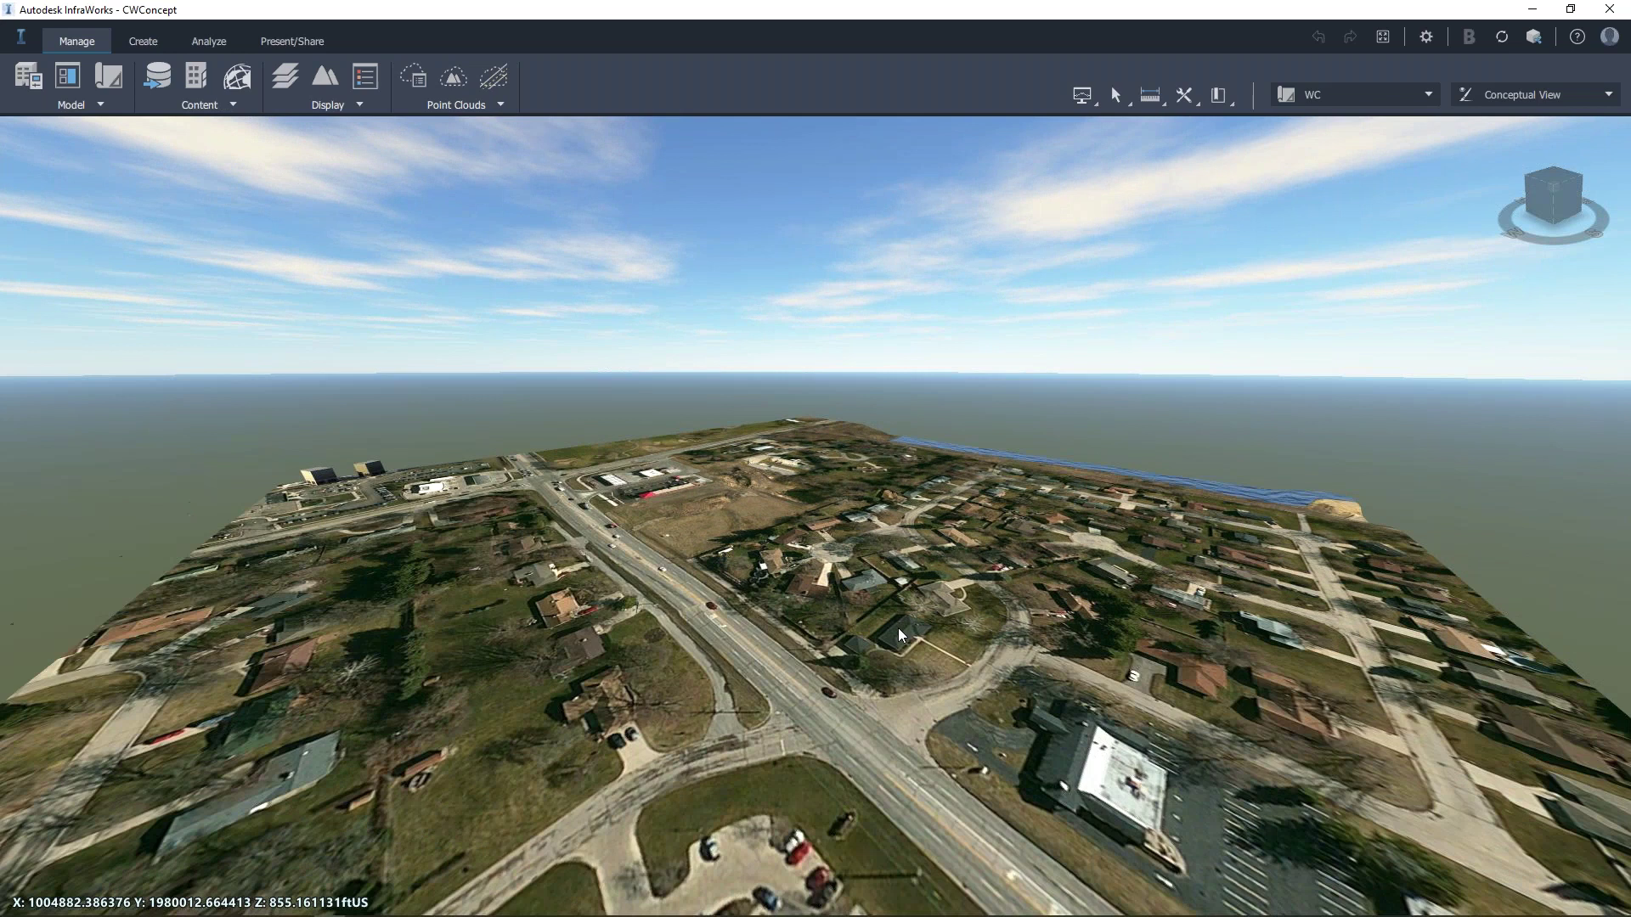
shift+middle_drag(901, 635, 849, 741)
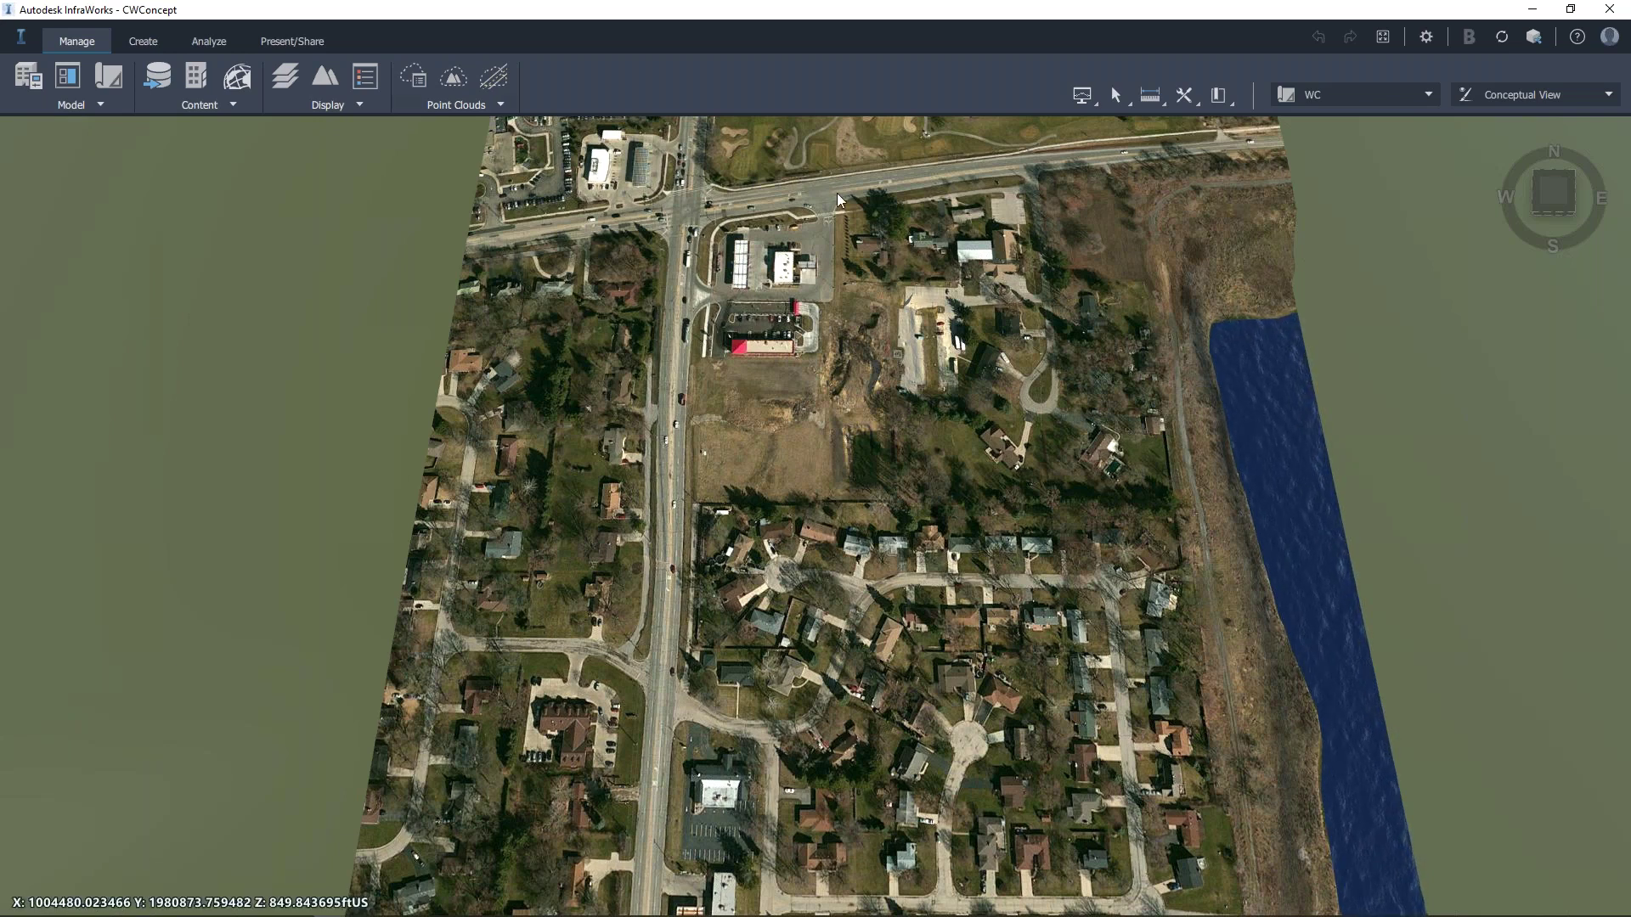
drag(837, 199, 634, 200)
click(160, 78)
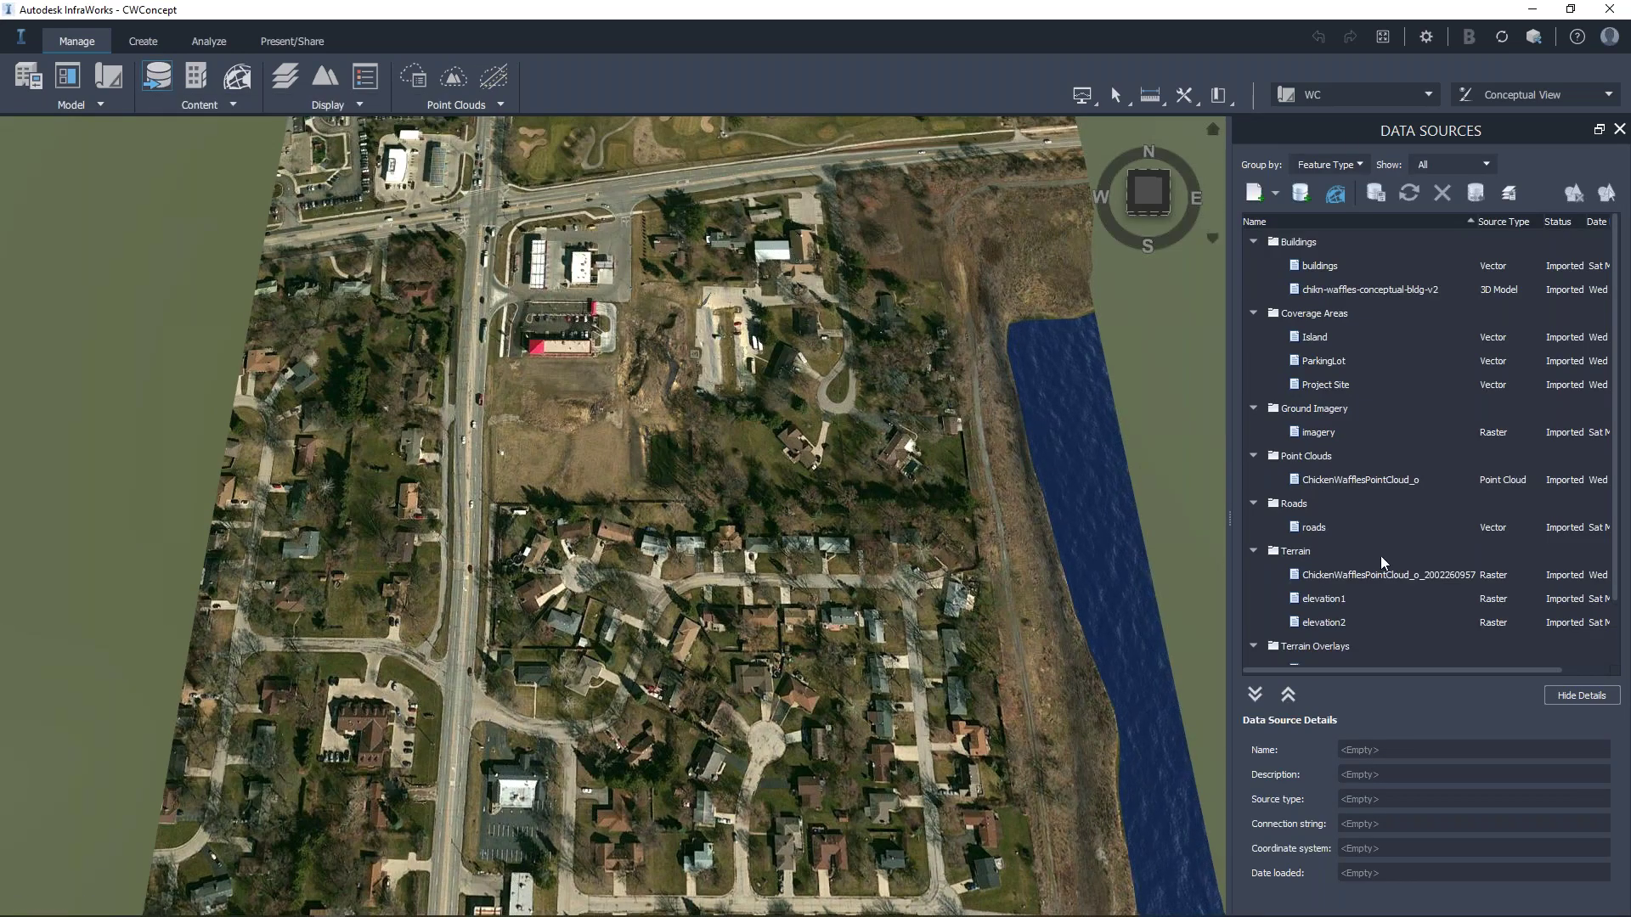
click(1276, 195)
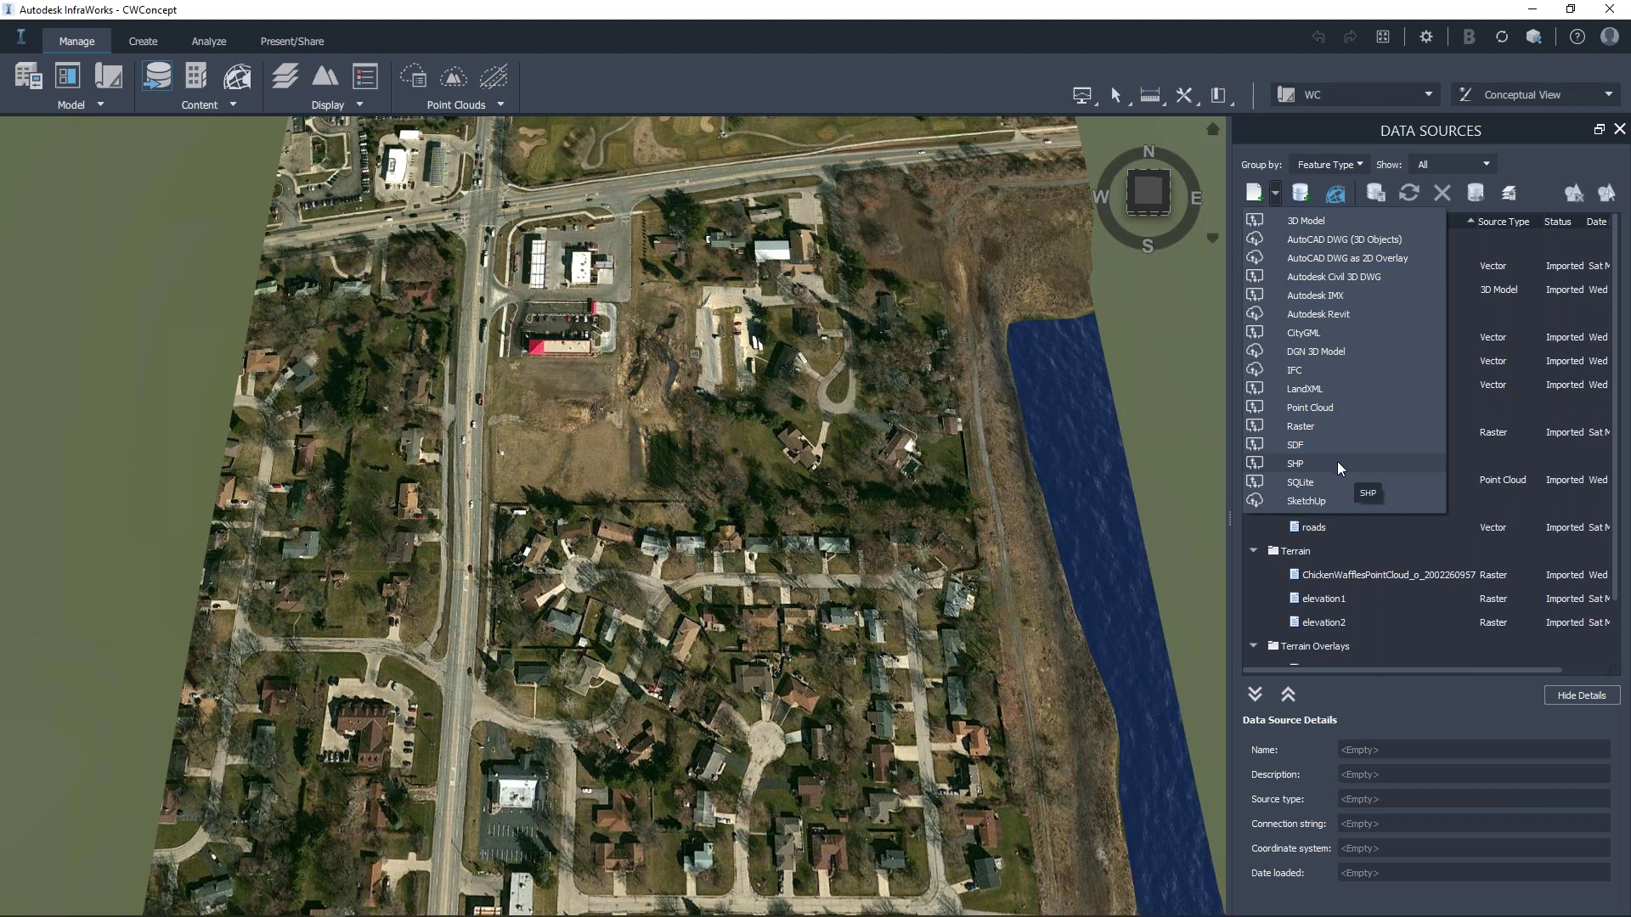
Review the connection types offered for connecting to a data source, and leave without connecting.
click(1305, 200)
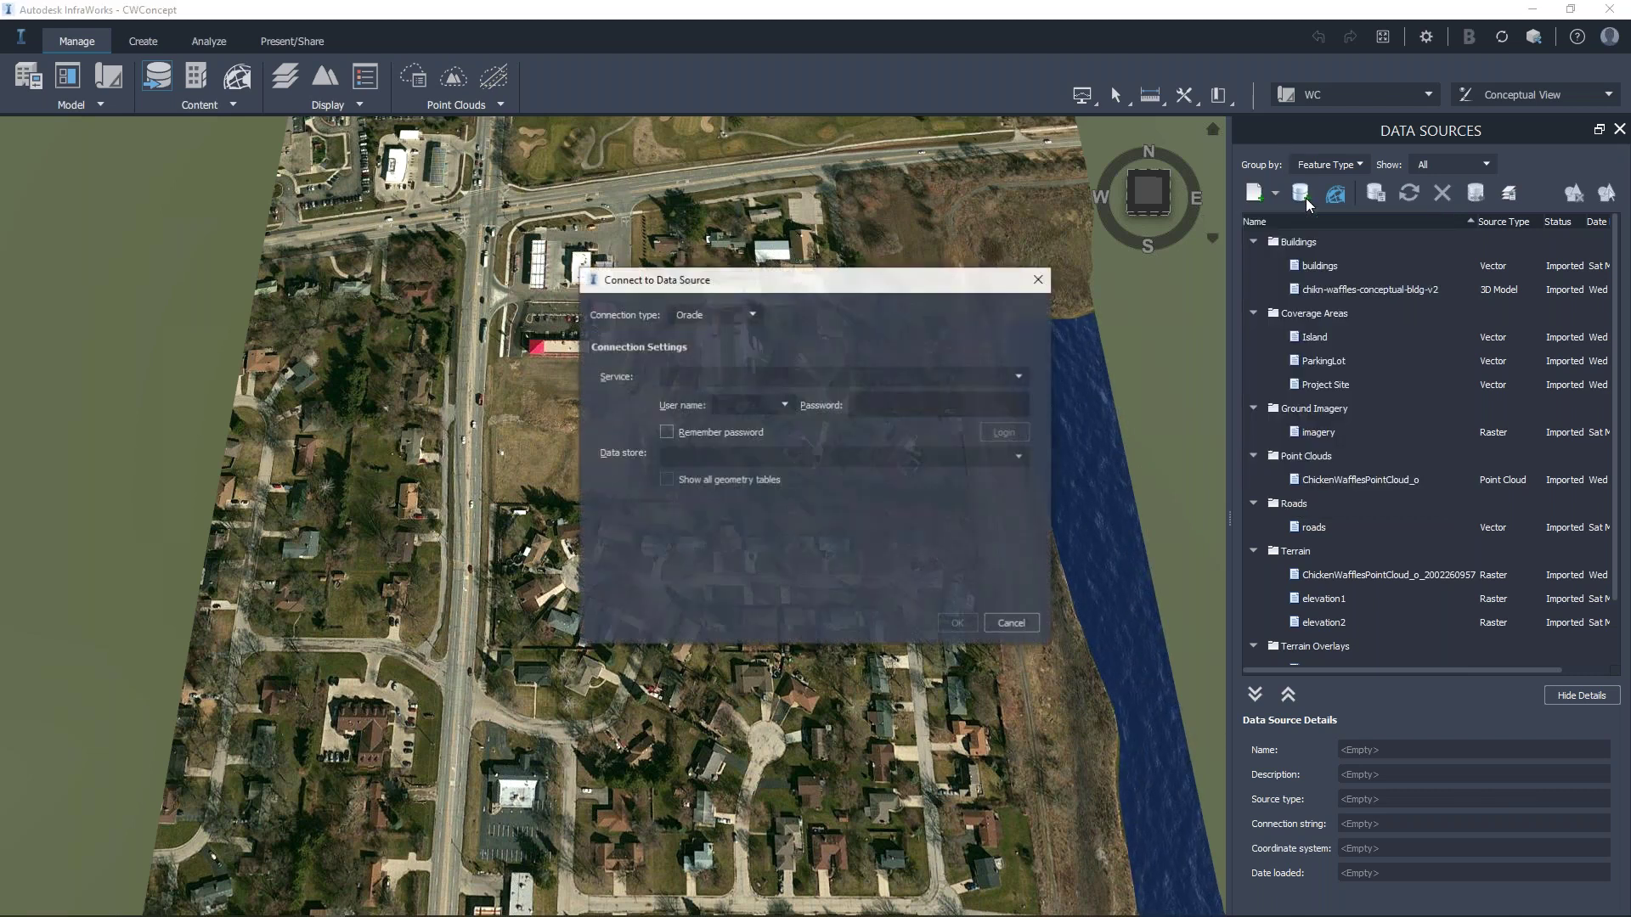
click(751, 315)
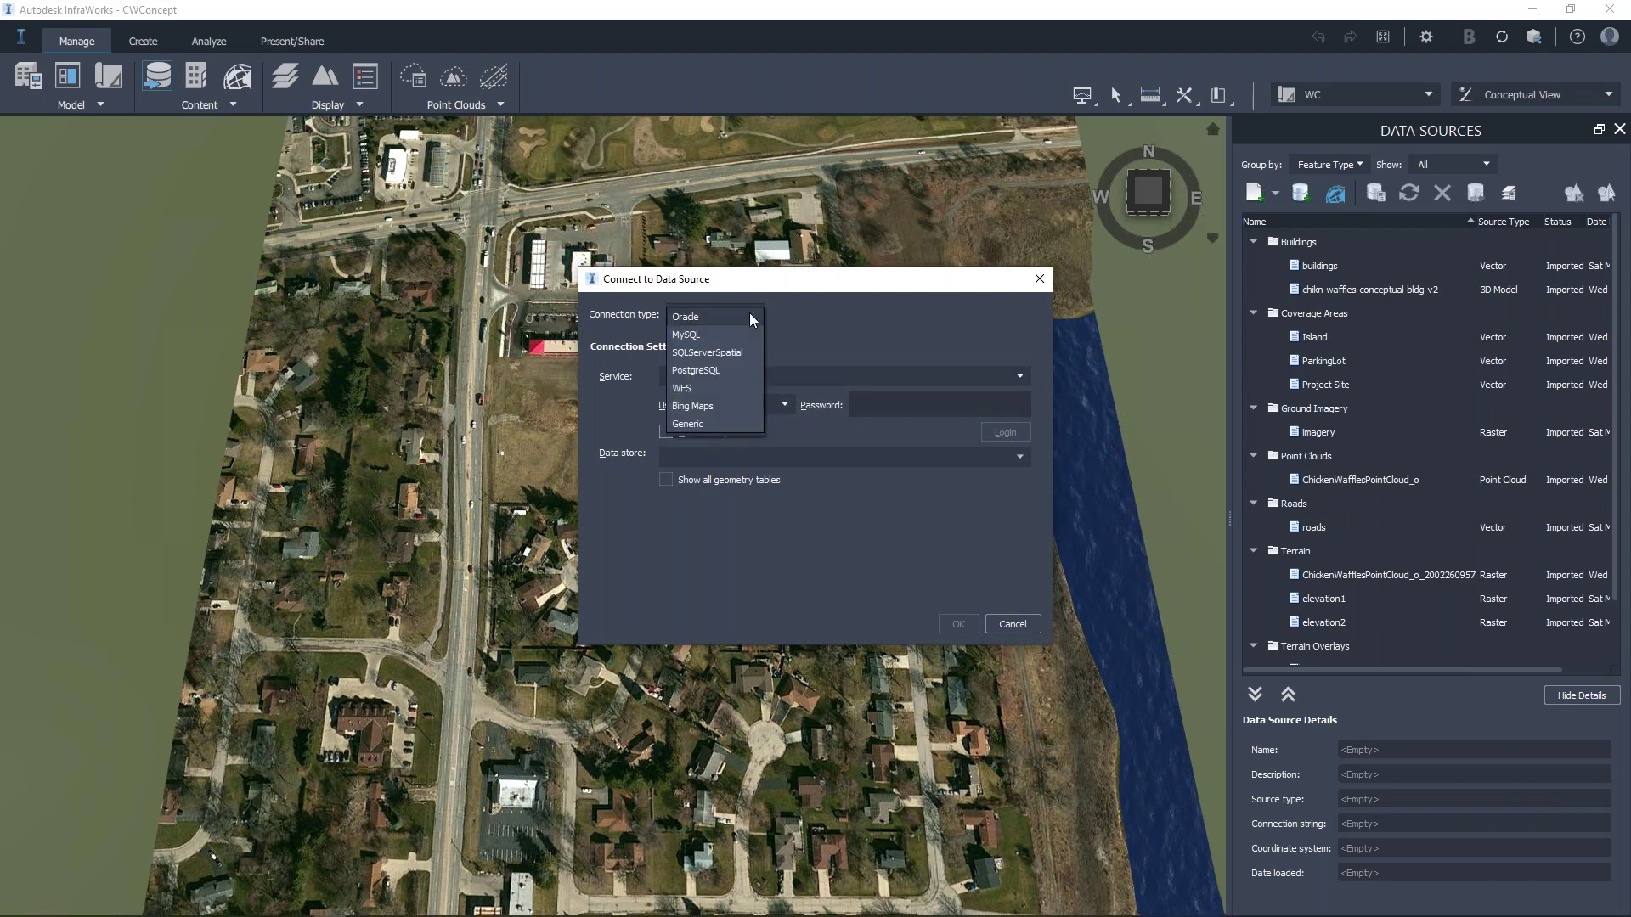
click(981, 283)
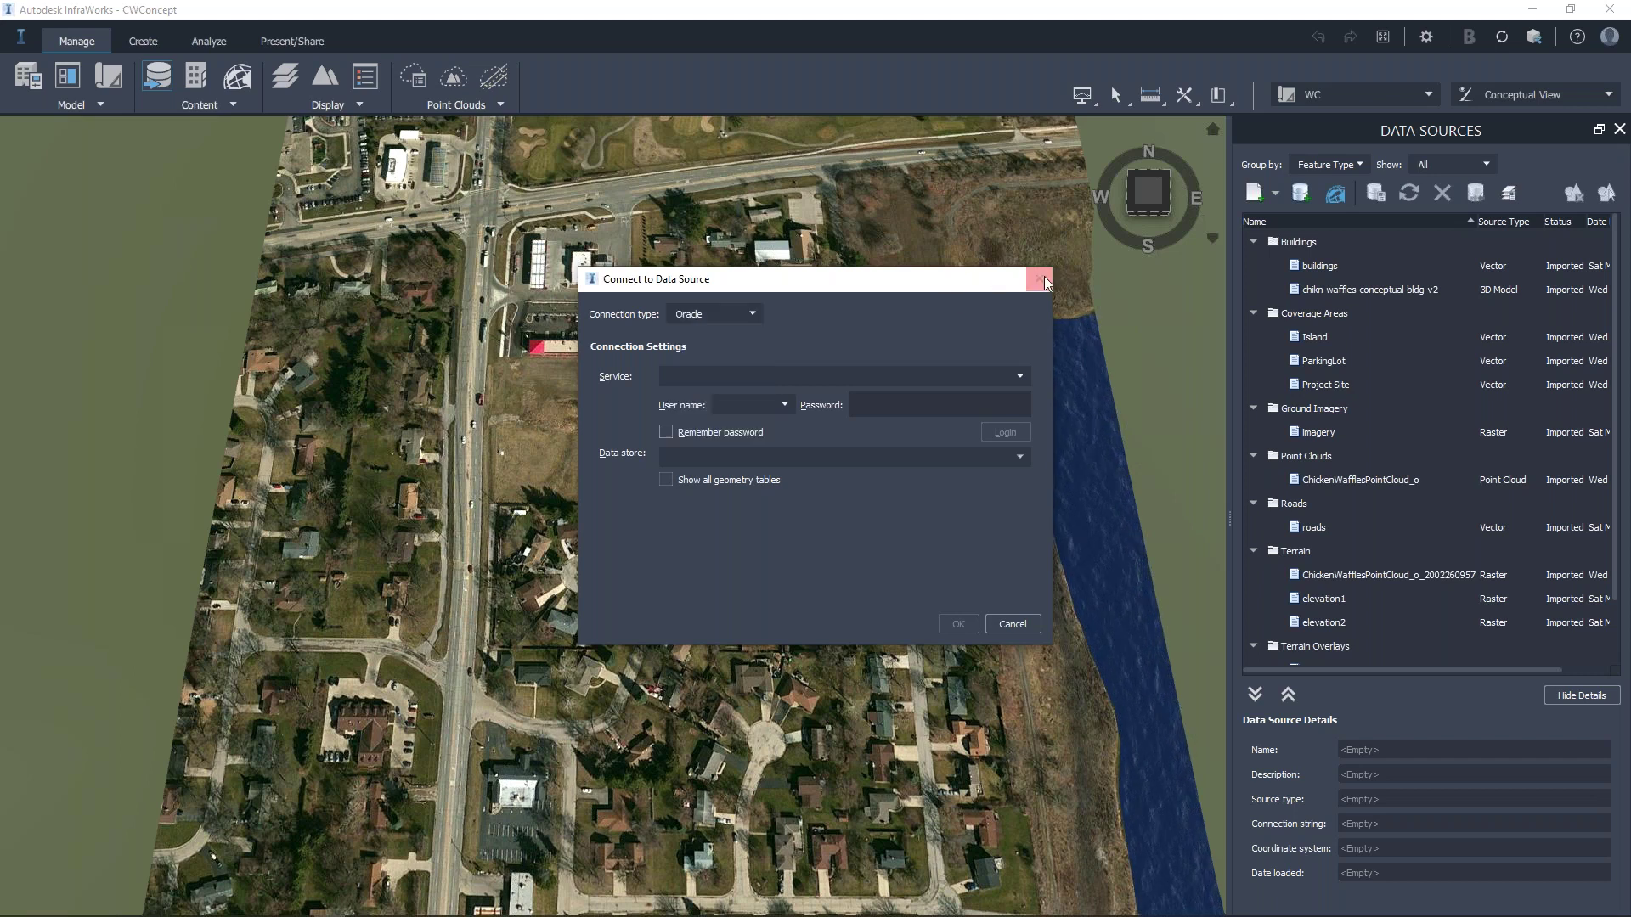
click(1039, 278)
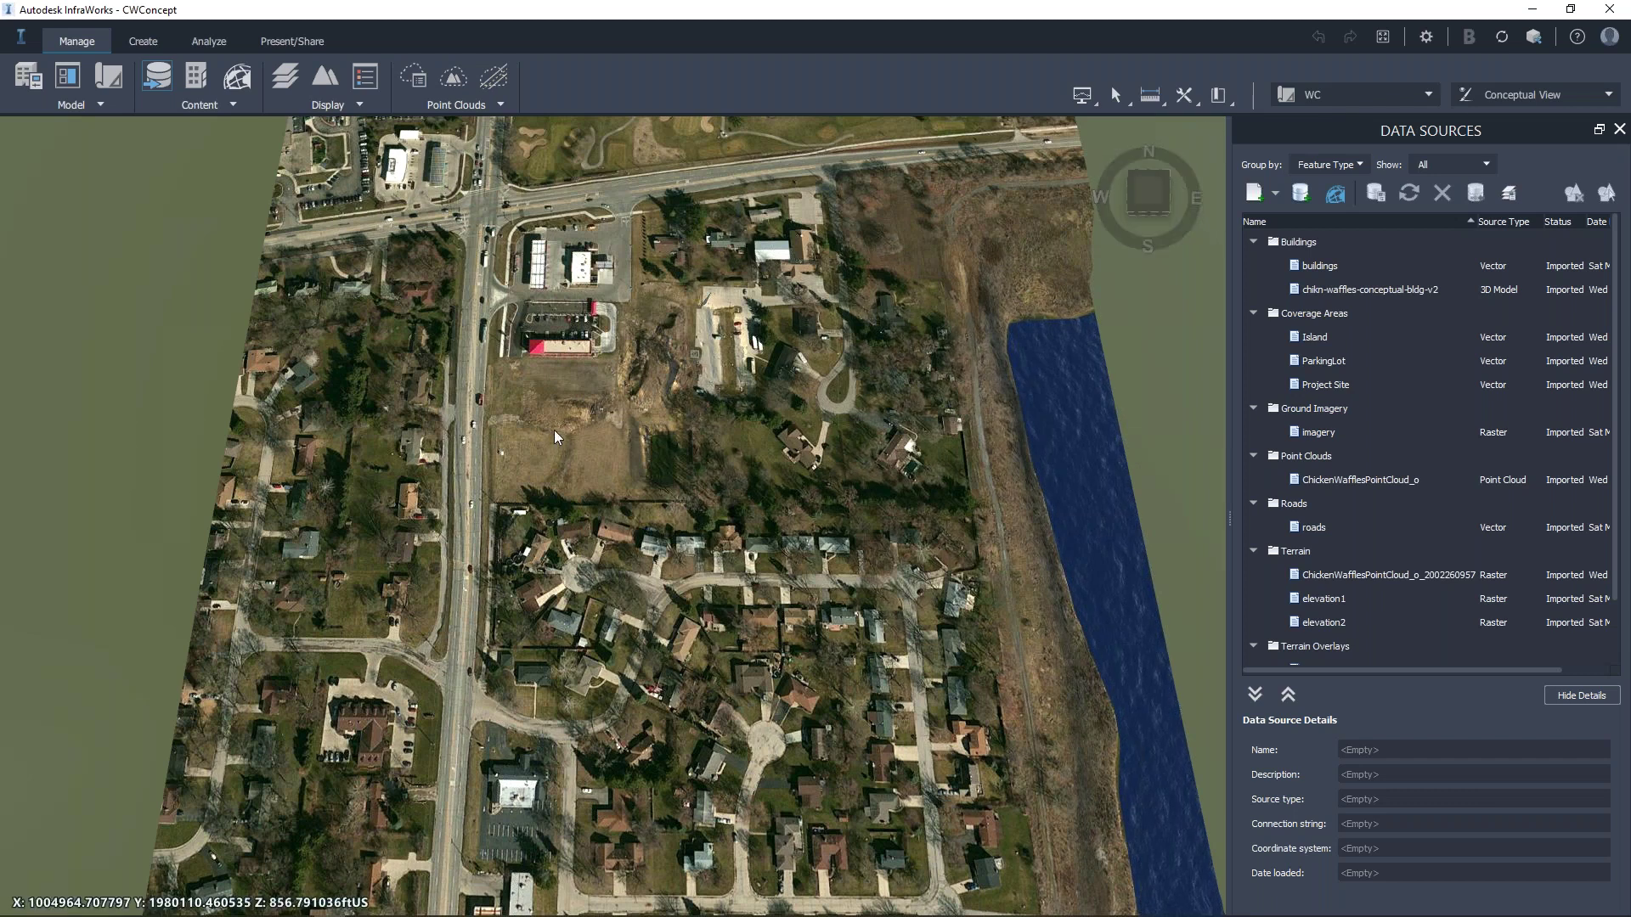
Switch the CWConcept model to the 02_PointCloudSurface proposal.
click(1429, 96)
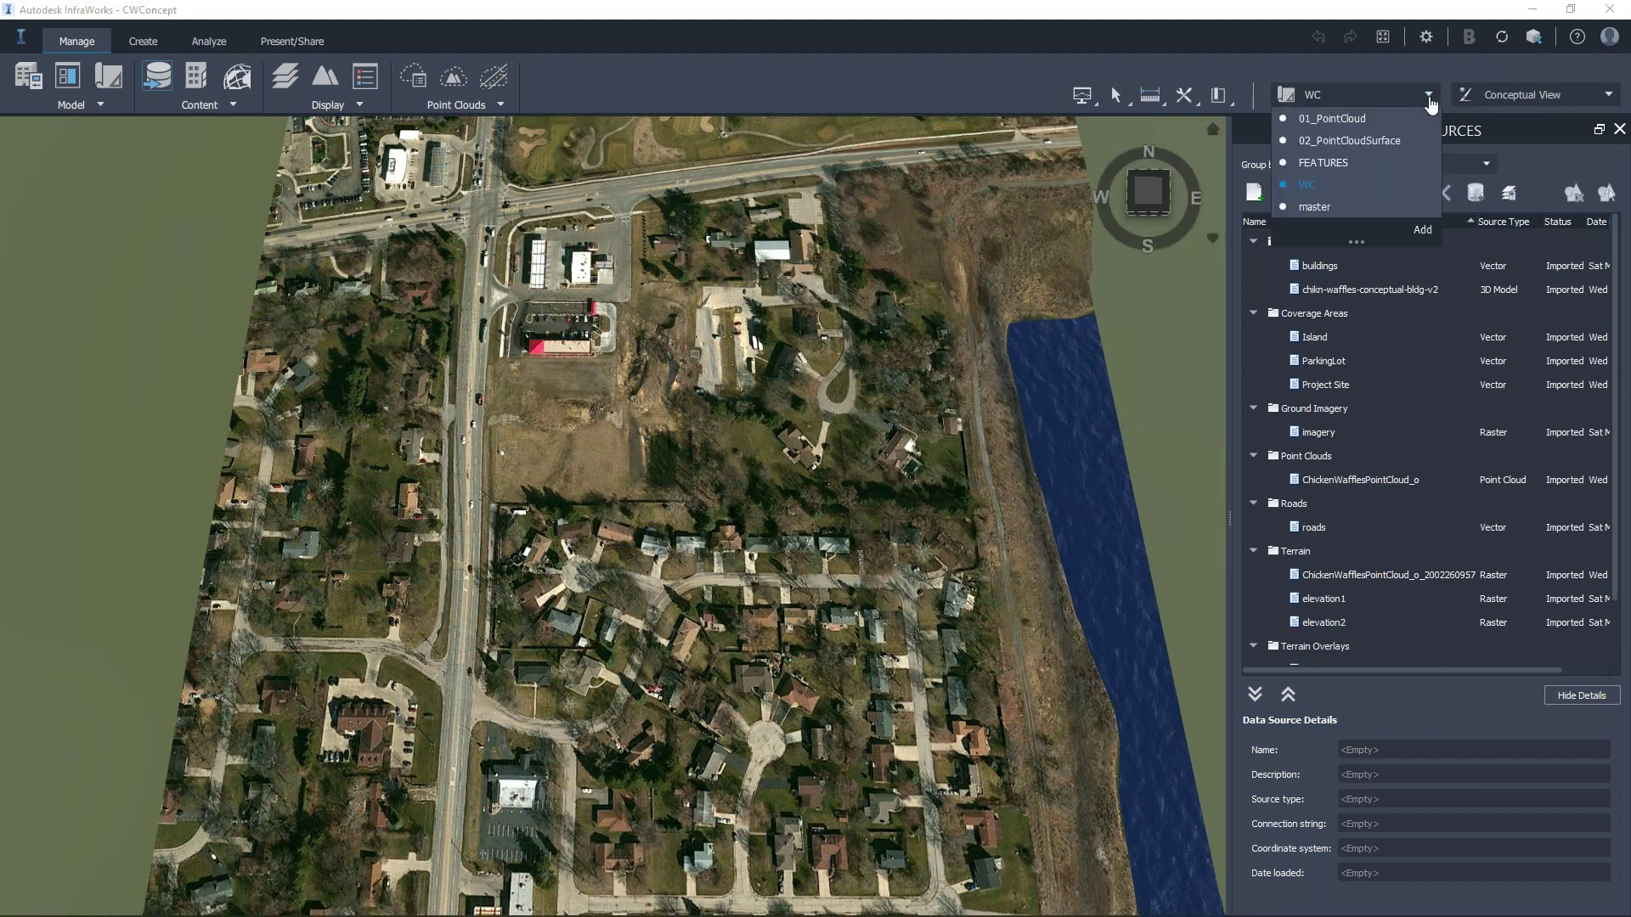
mouse_move(1361, 146)
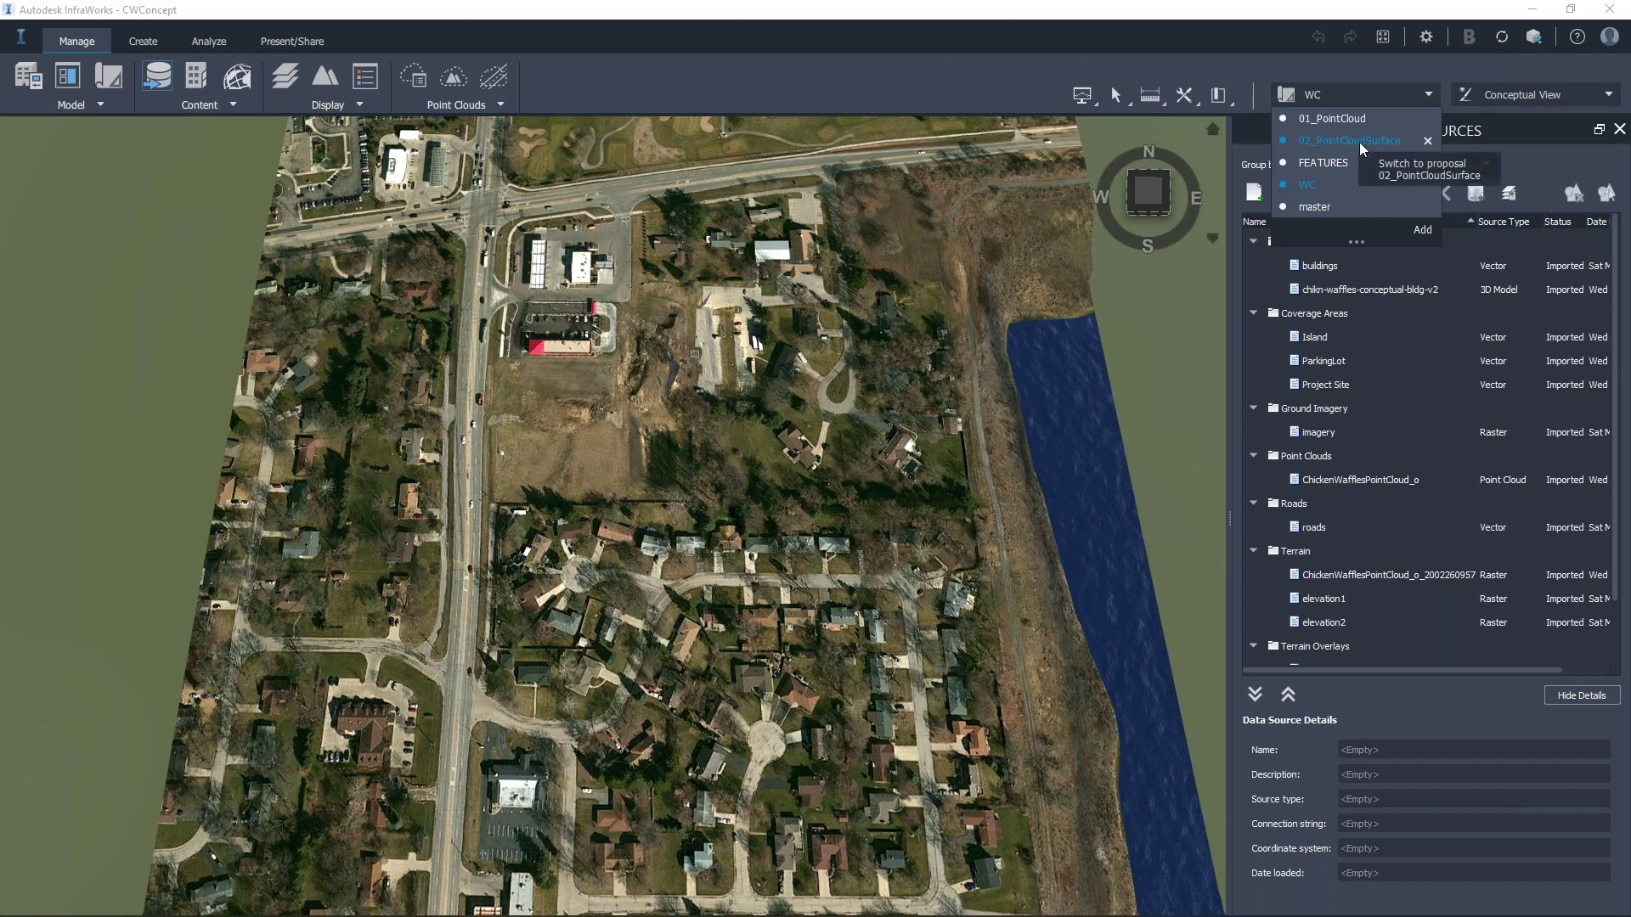
click(1359, 141)
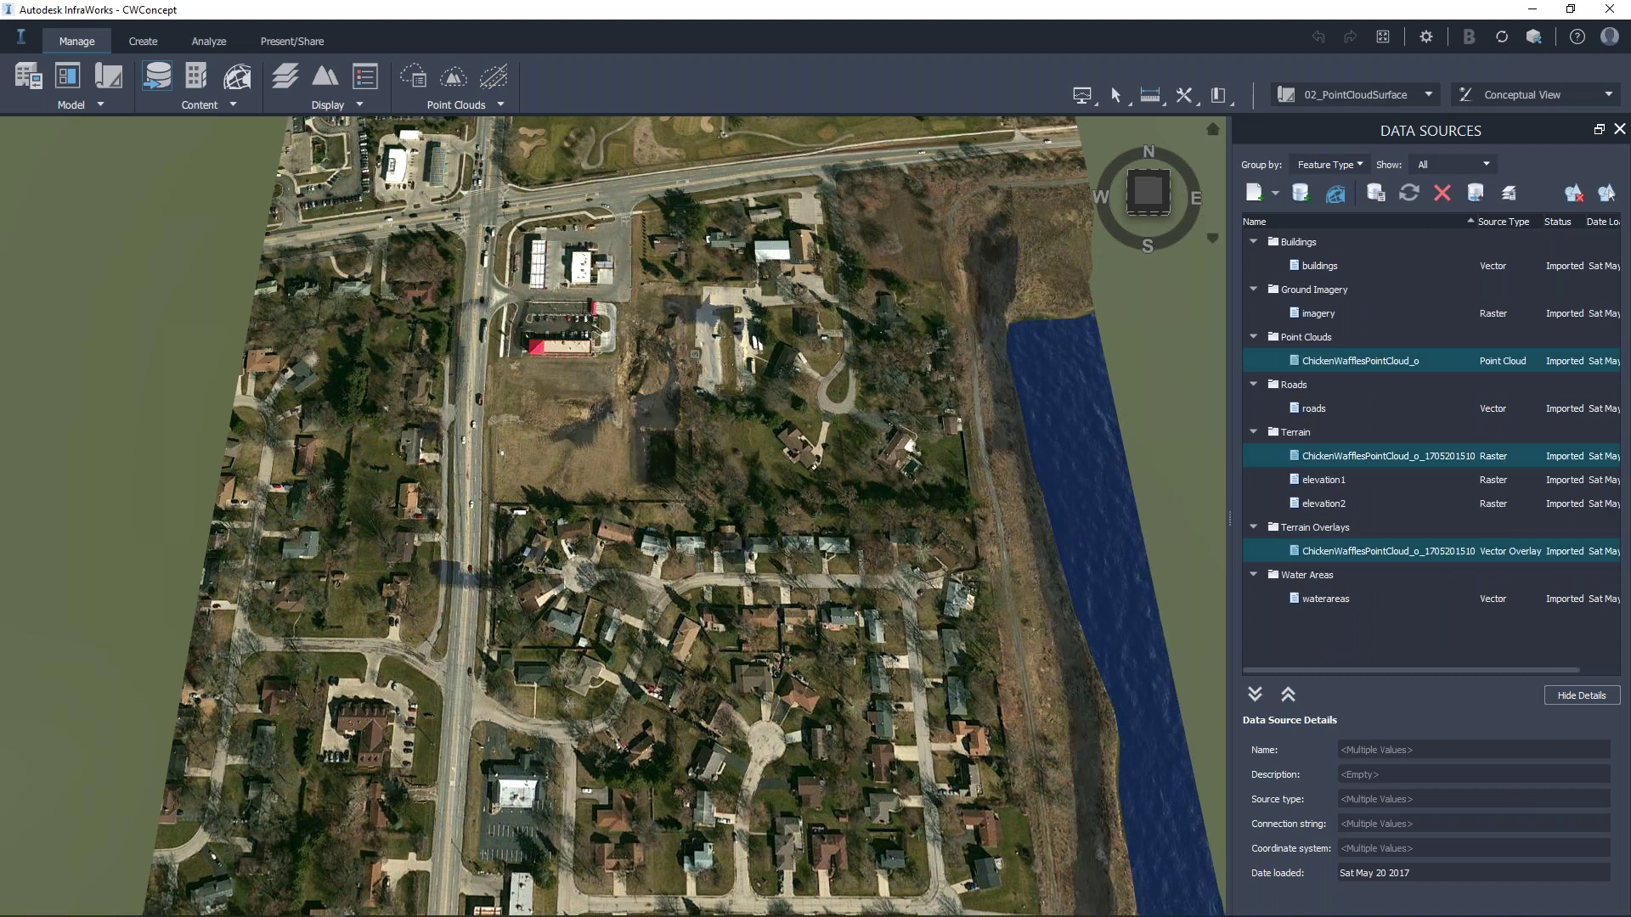
shift+middle_drag(561, 585, 592, 18)
Shrink the InfraWorks window and arrange it with an enlarged File Explorer window so files can be moved between them.
drag(591, 19, 646, 182)
click(1567, 17)
click(1567, 17)
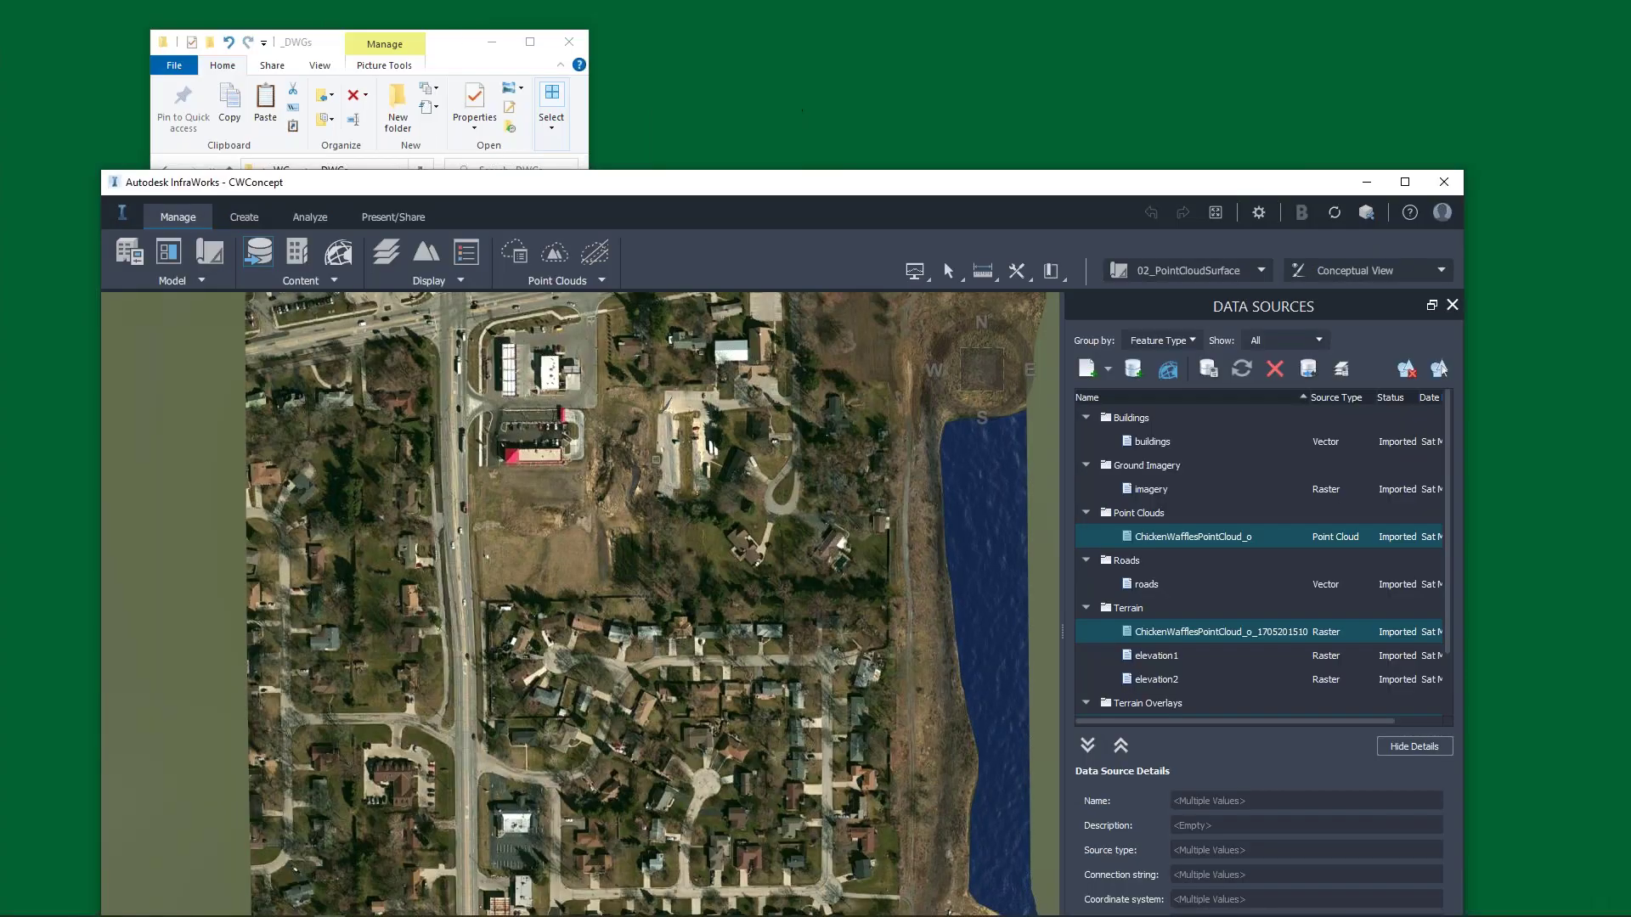
click(469, 53)
click(716, 188)
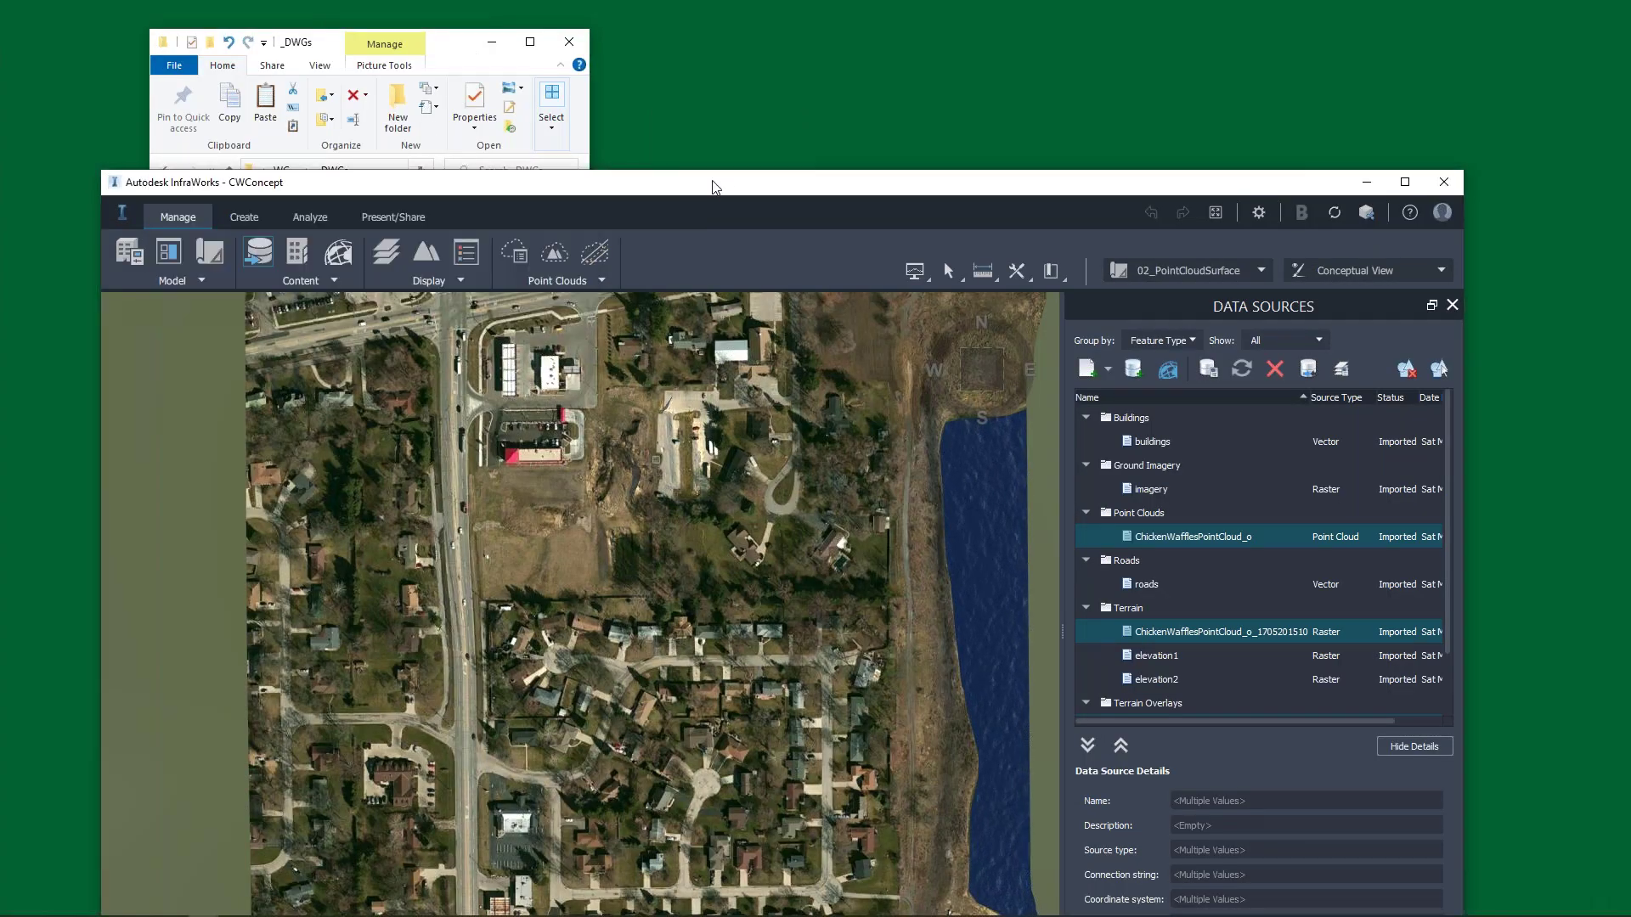
drag(716, 188, 819, 246)
drag(454, 51, 378, 45)
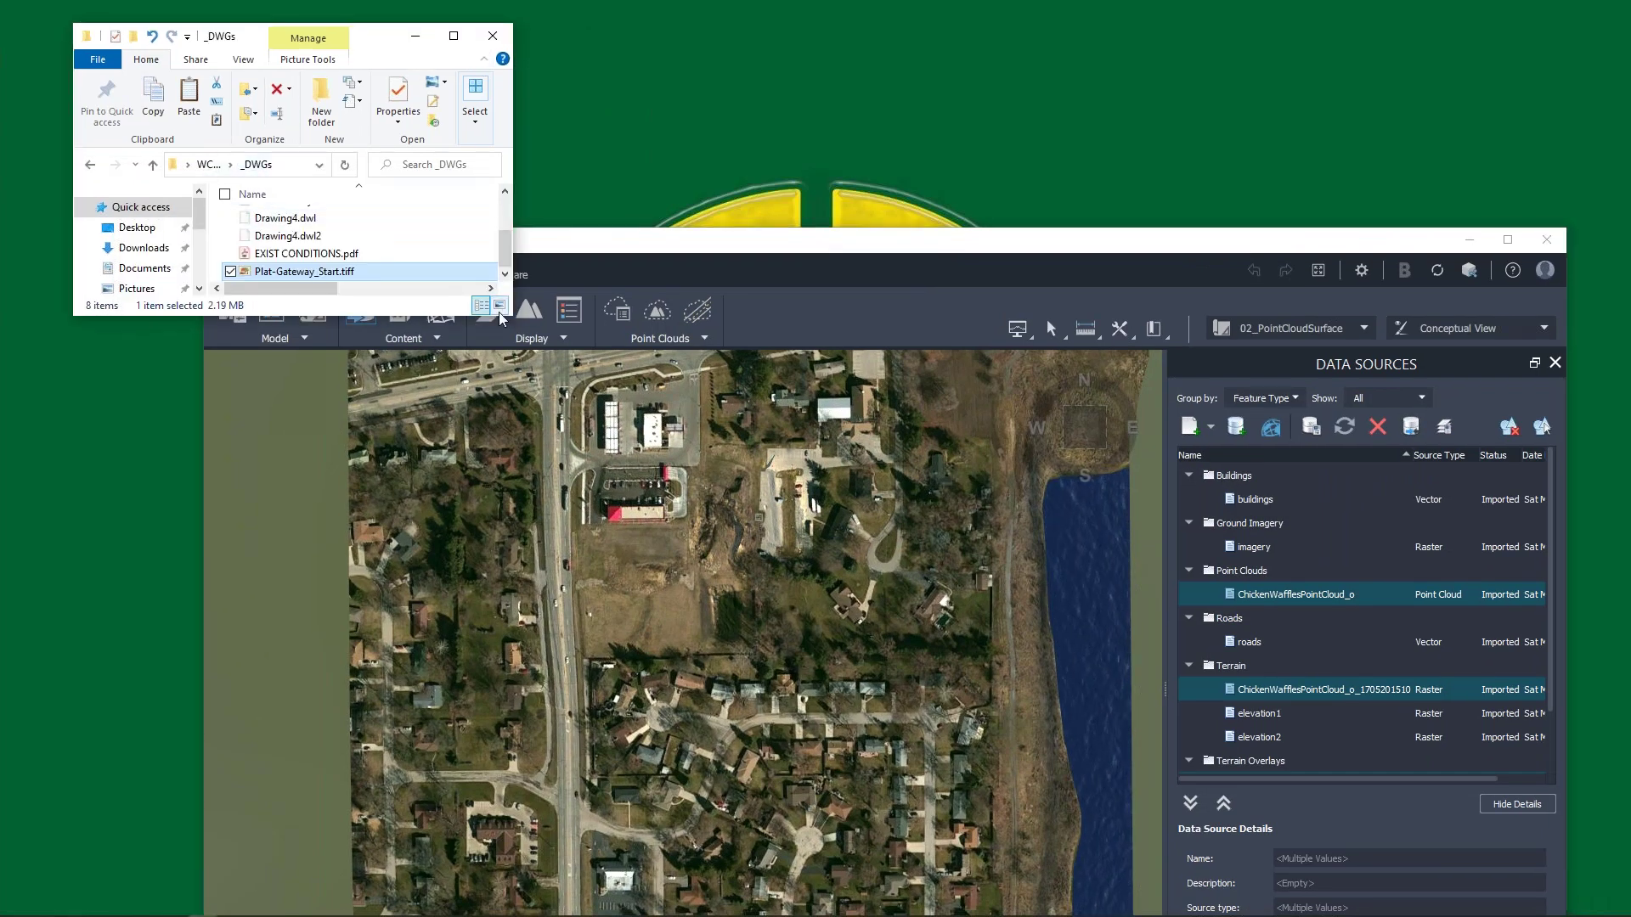
drag(501, 317, 727, 529)
drag(482, 51, 464, 44)
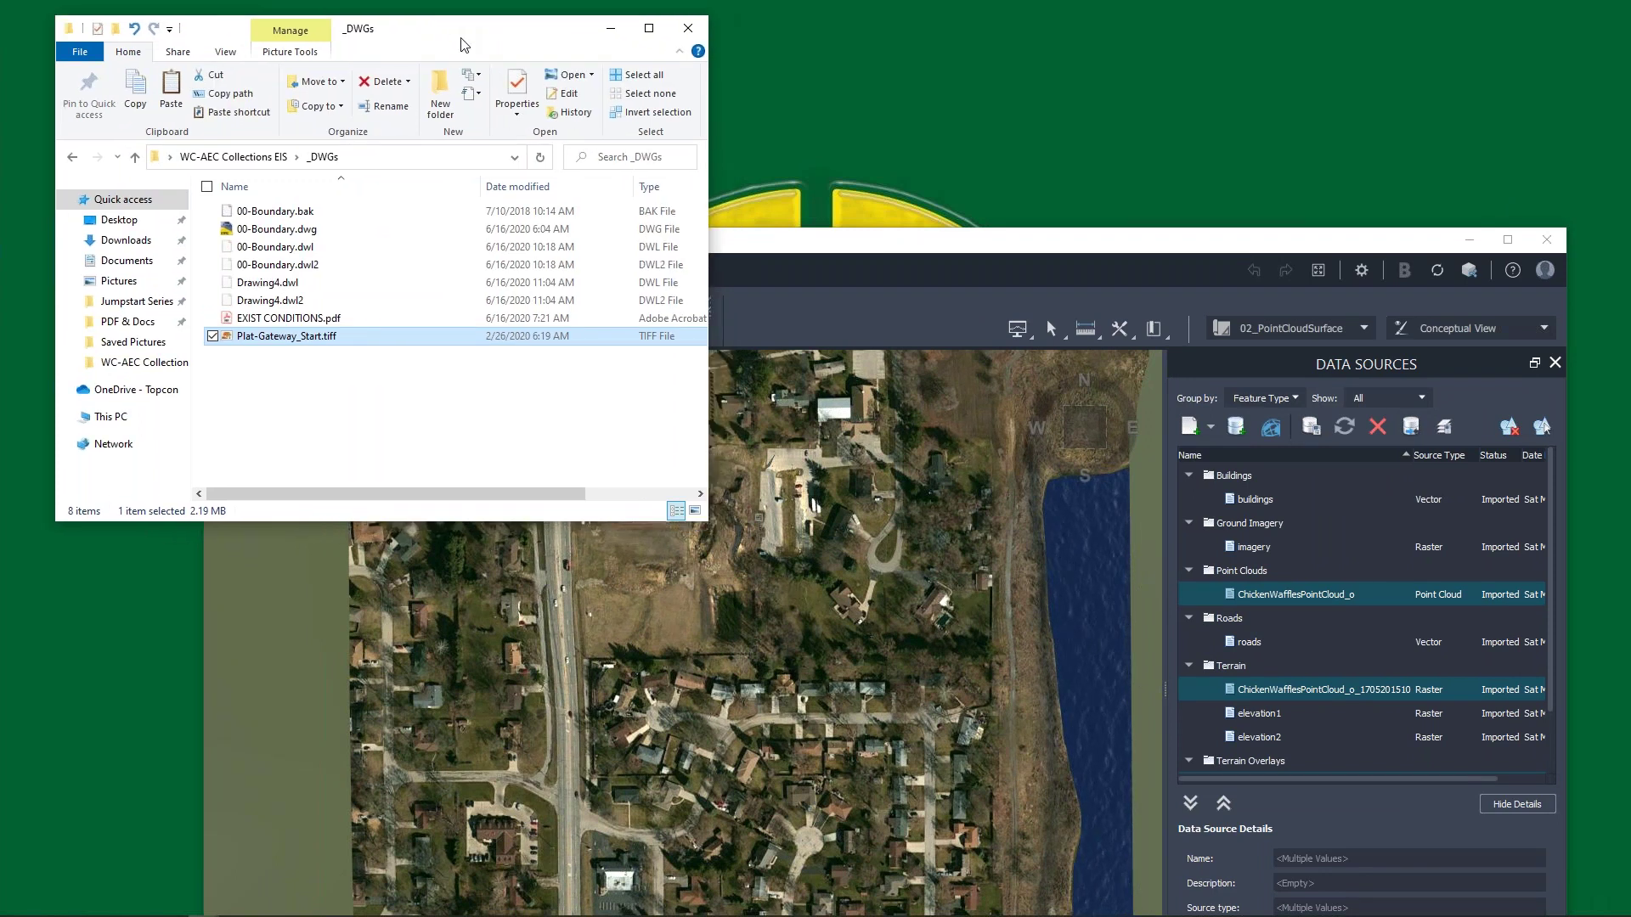
Browse in File Explorer to the 02_Concept Shapes folder inside folder A of WC-AEC Collections EIS.
click(229, 158)
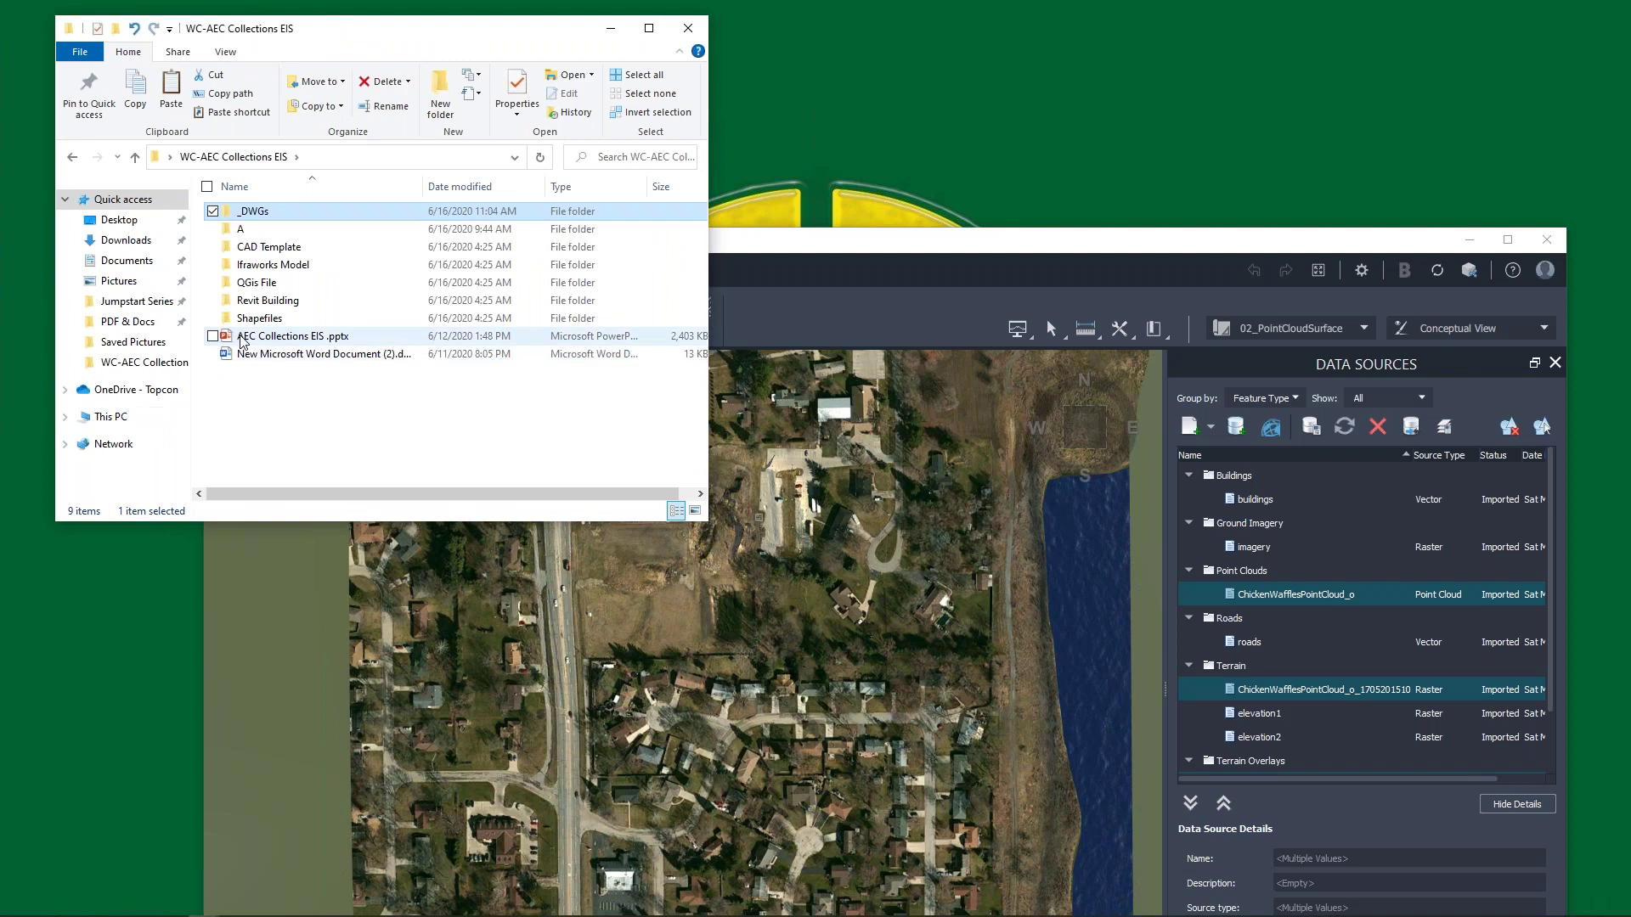
double_click(255, 230)
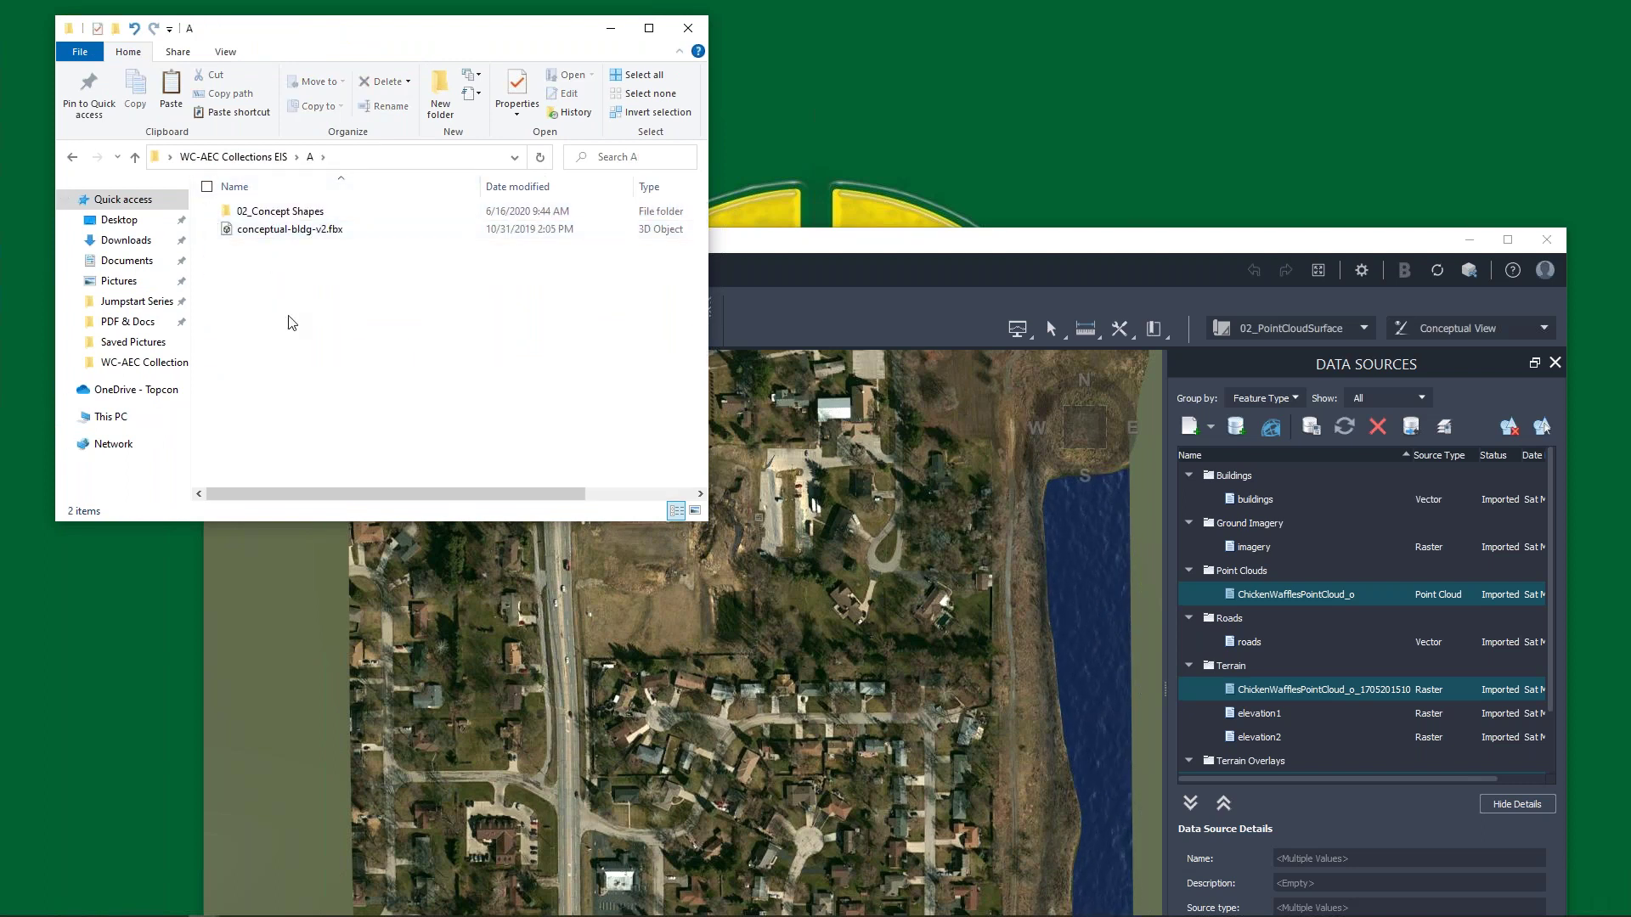
double_click(284, 212)
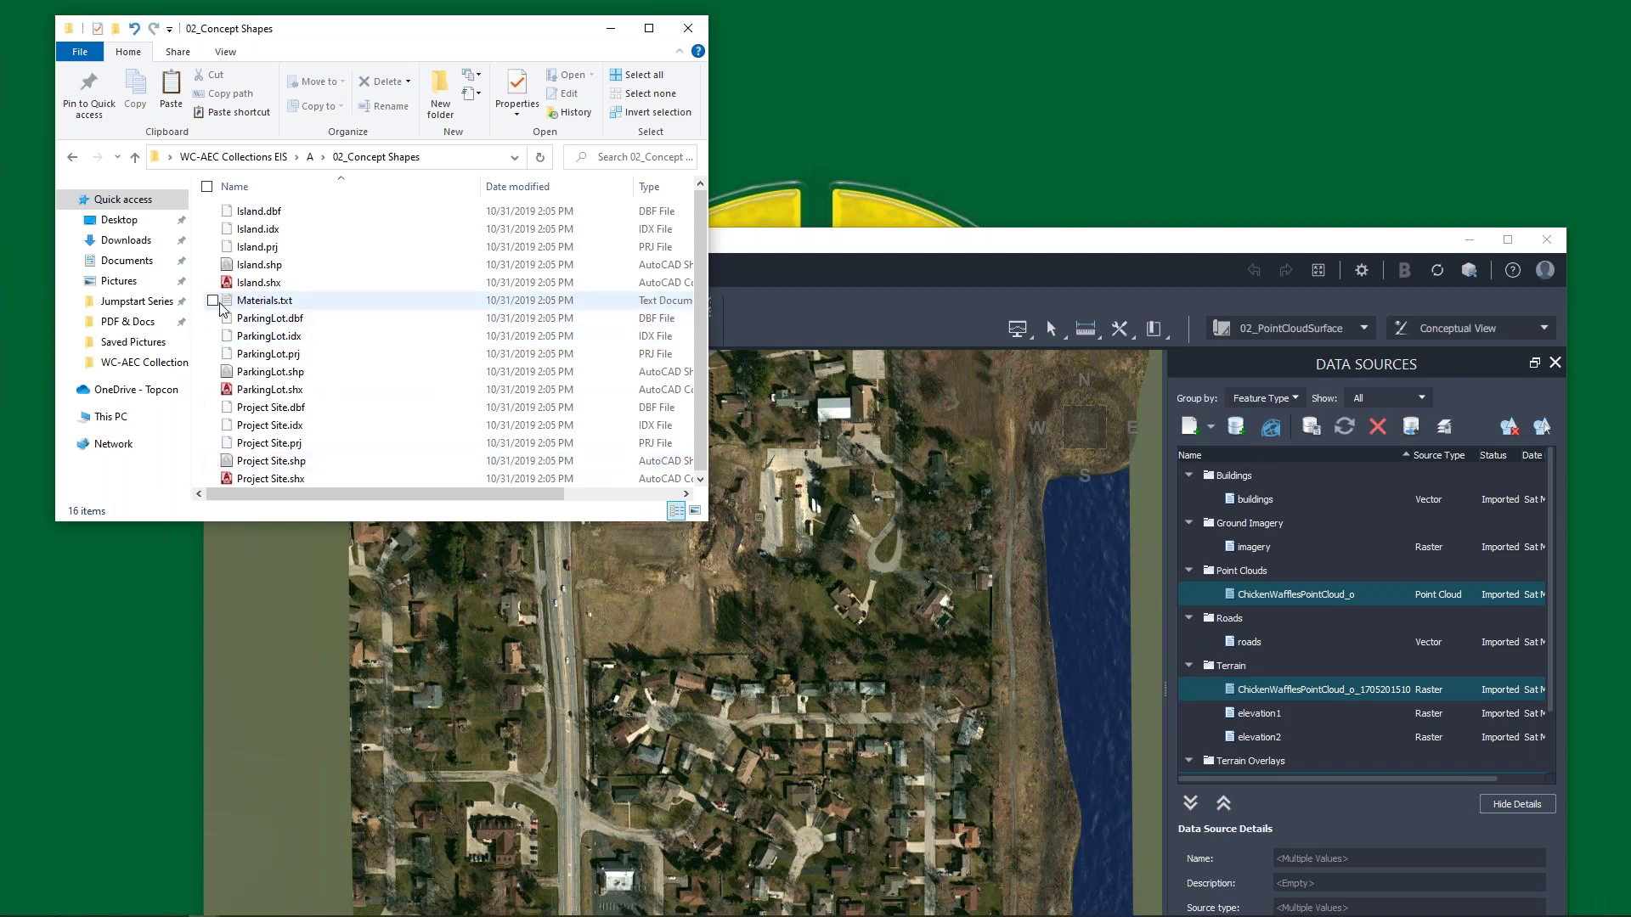
scroll(293, 285, down, 1)
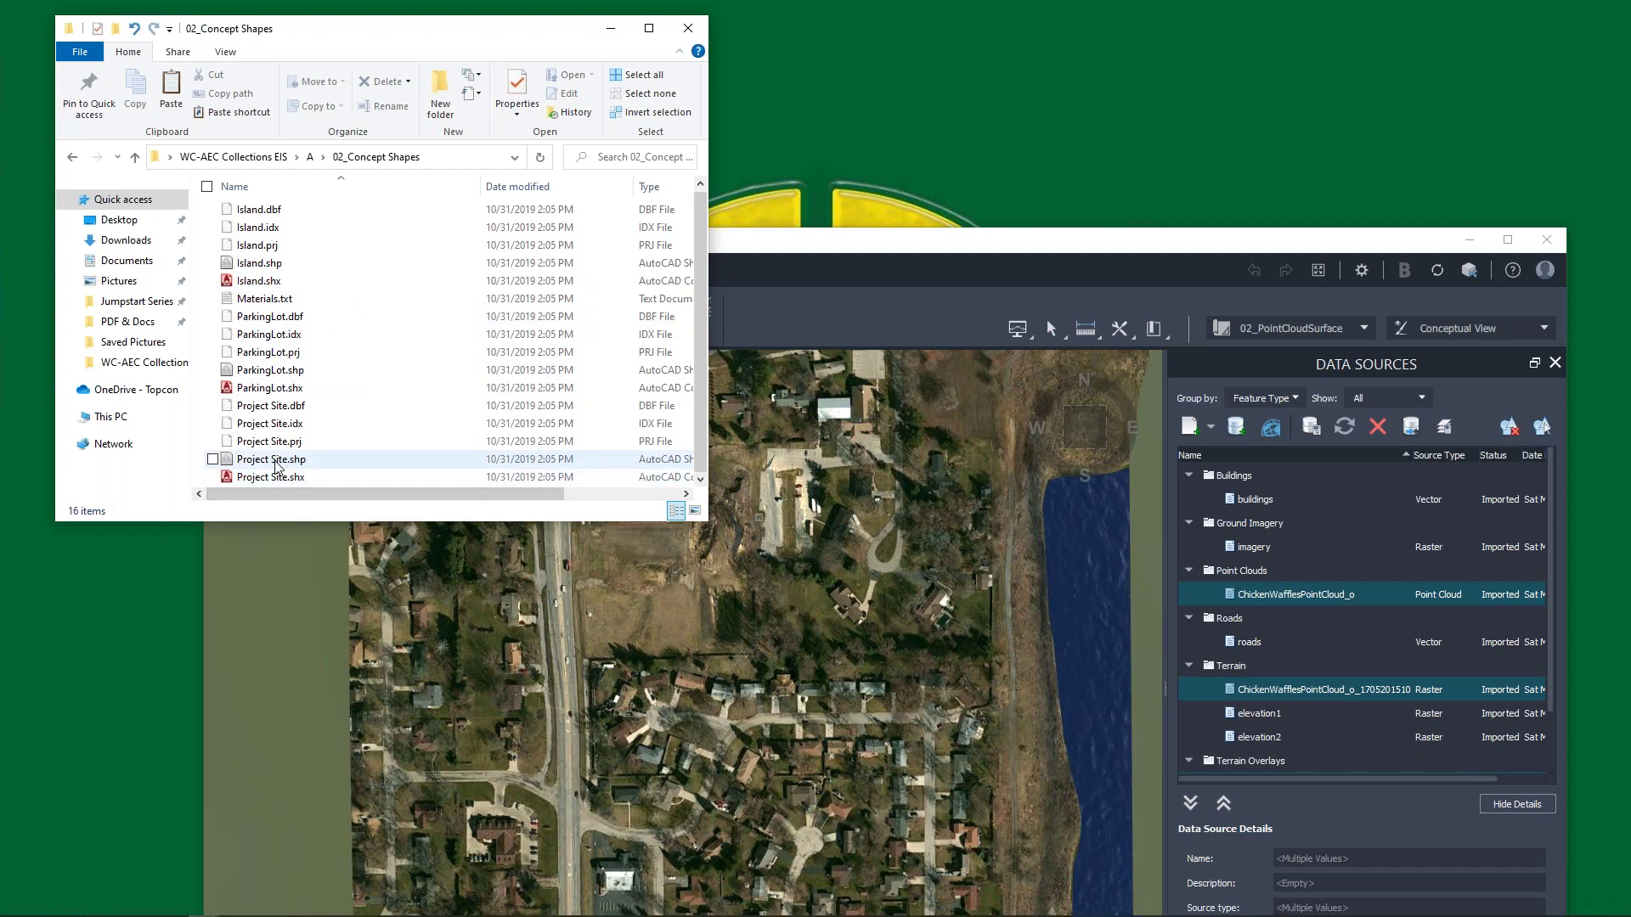
Add Project Site.shp from the folder to the InfraWorks model as a data source of type Coverage Areas.
drag(277, 466, 807, 666)
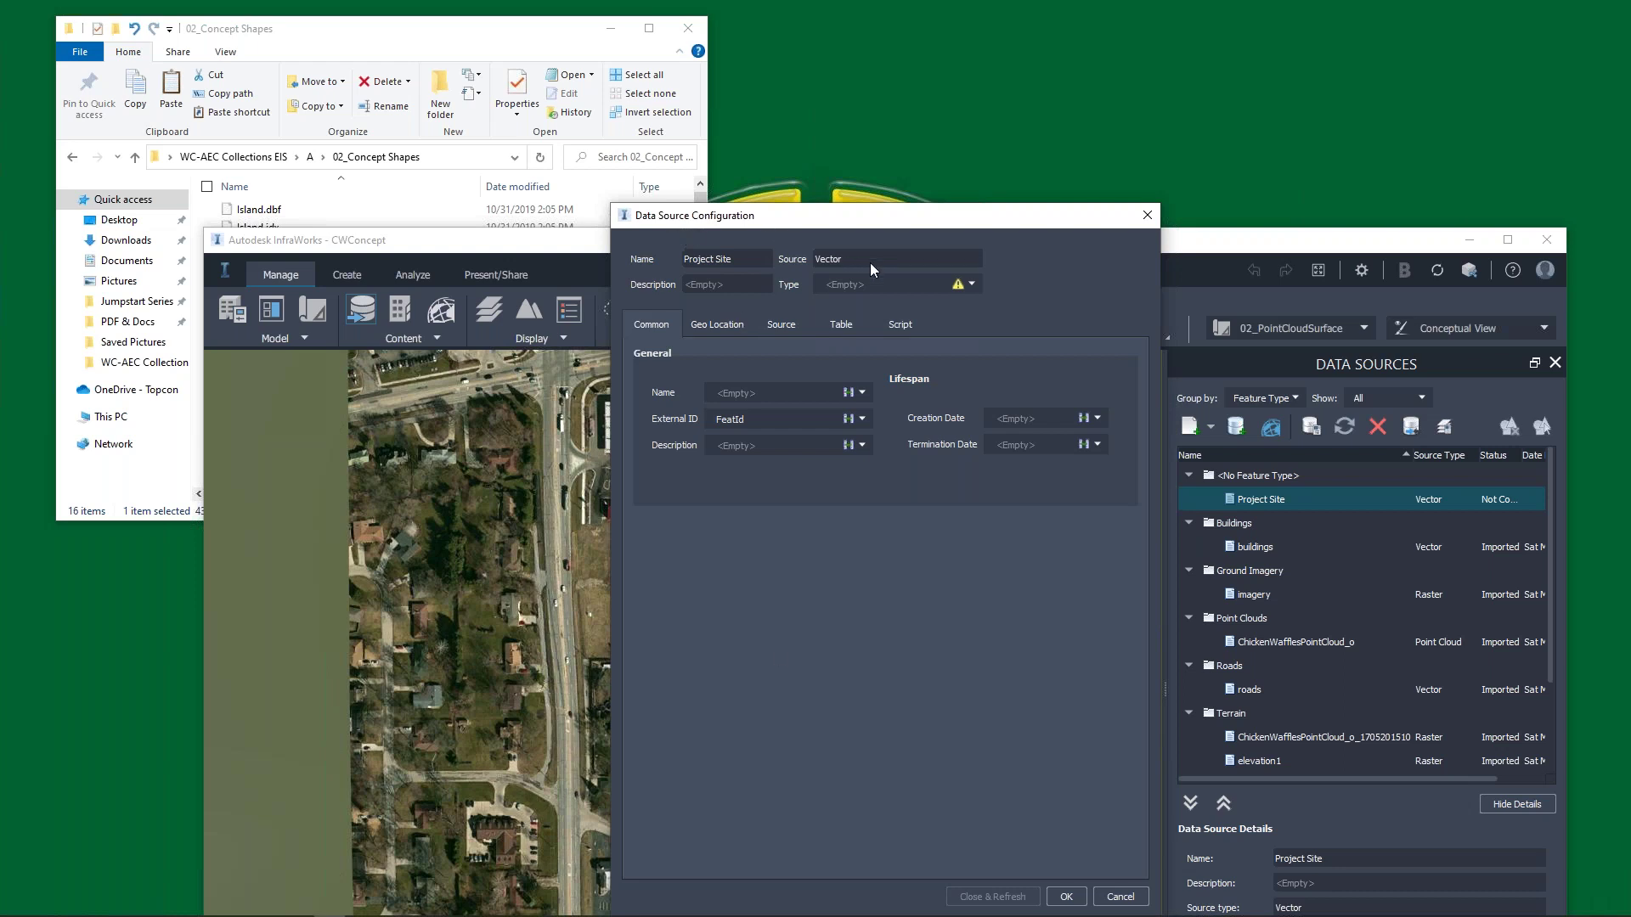
drag(887, 213, 880, 160)
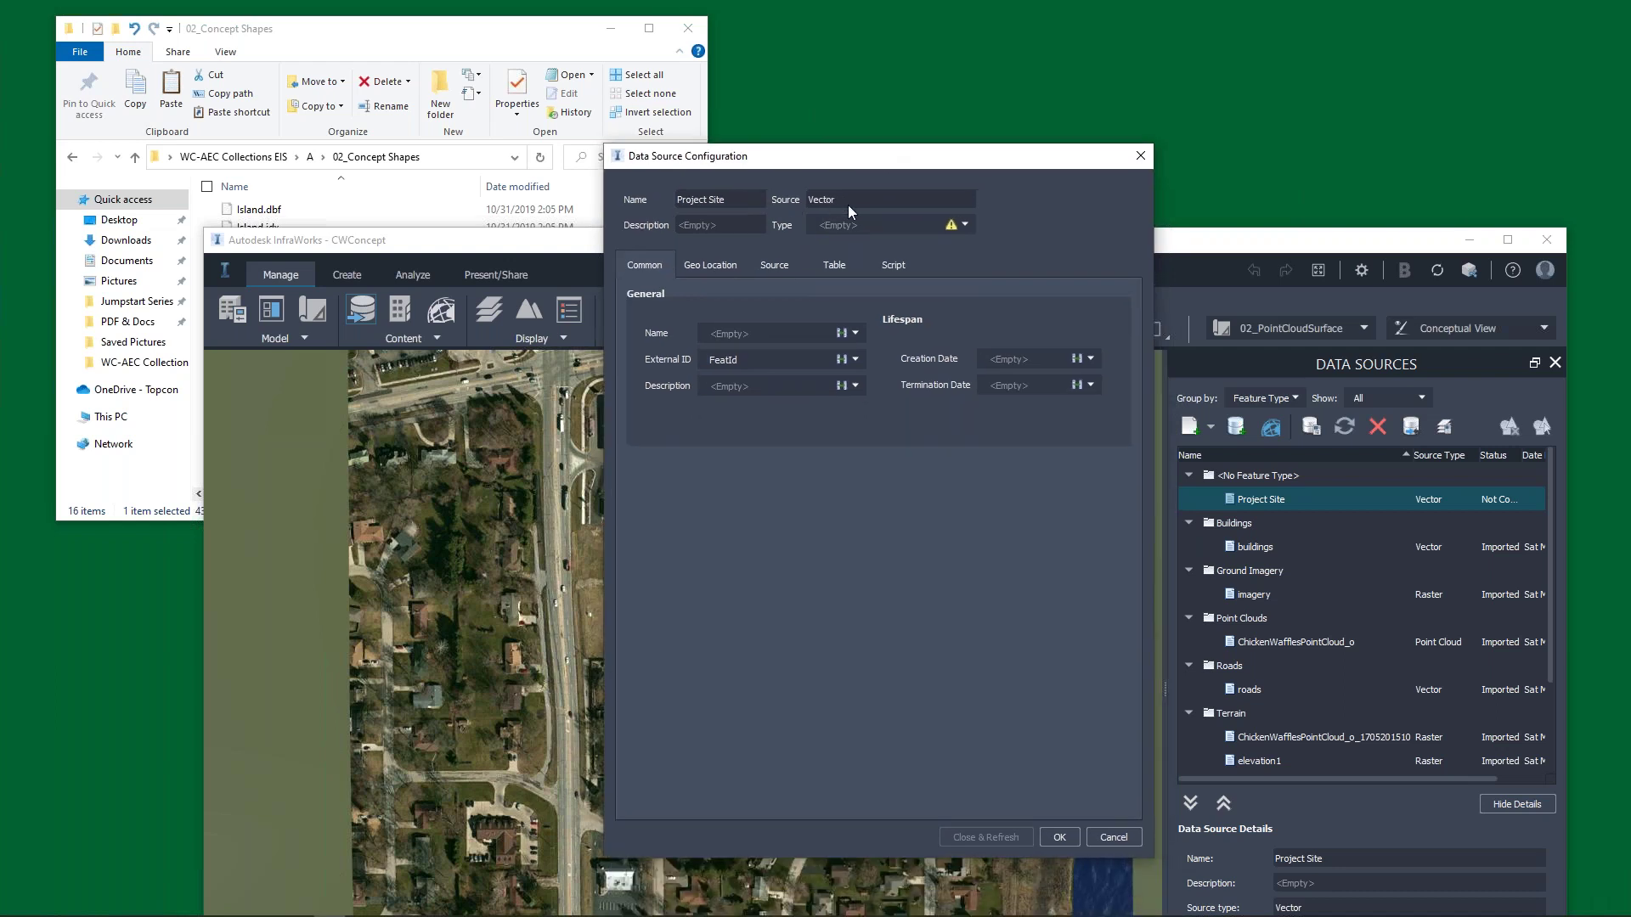
click(965, 226)
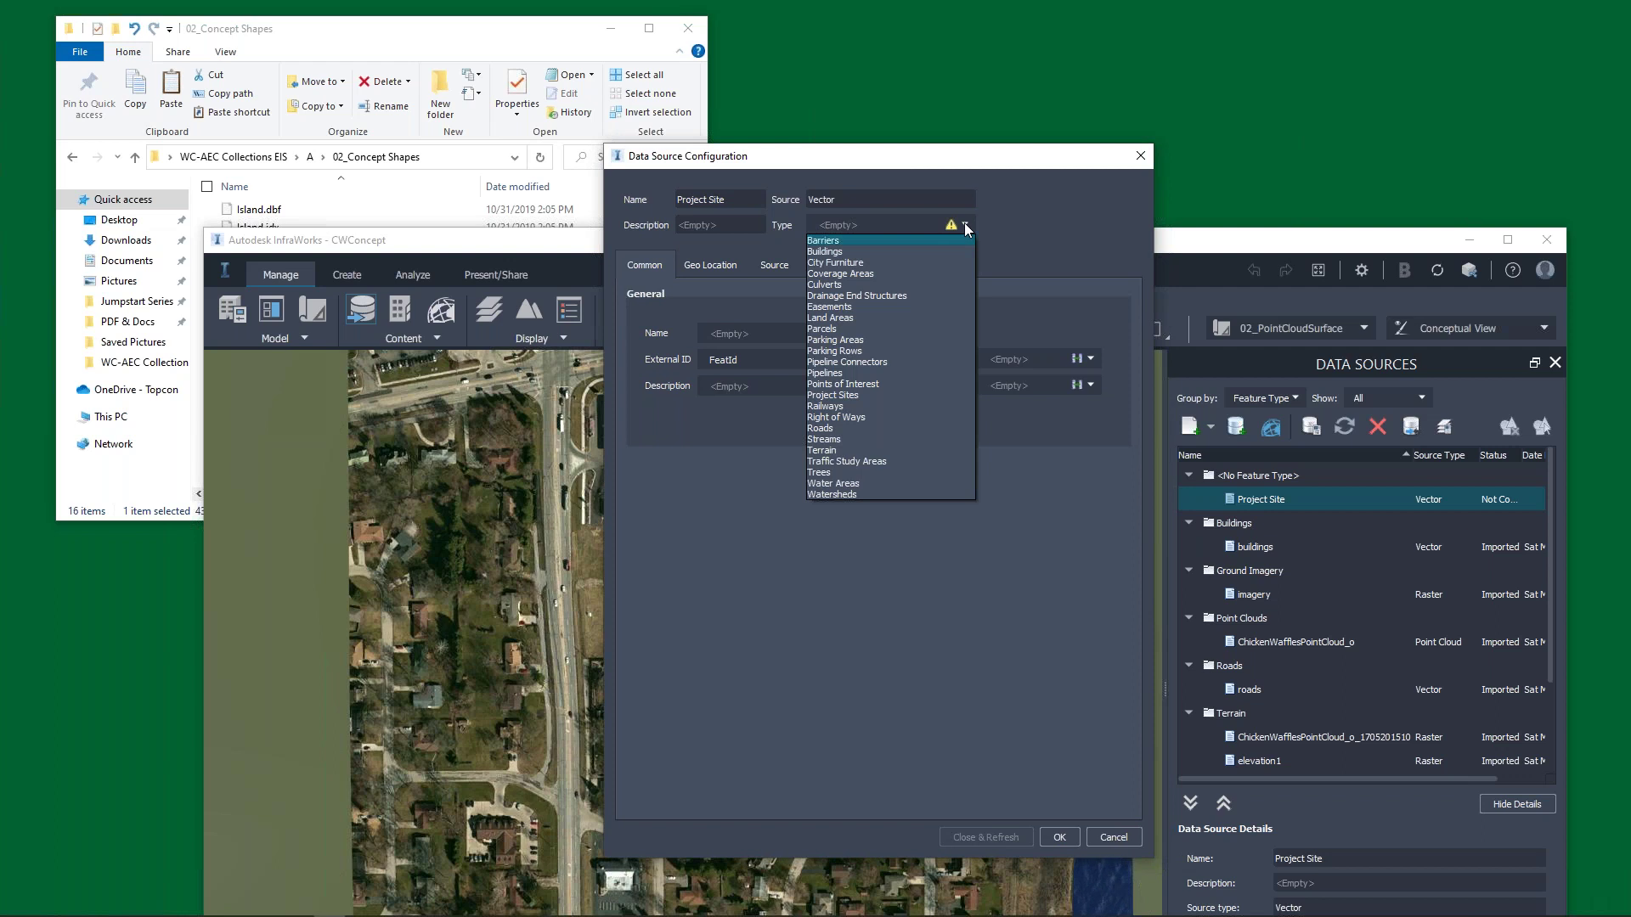
click(868, 274)
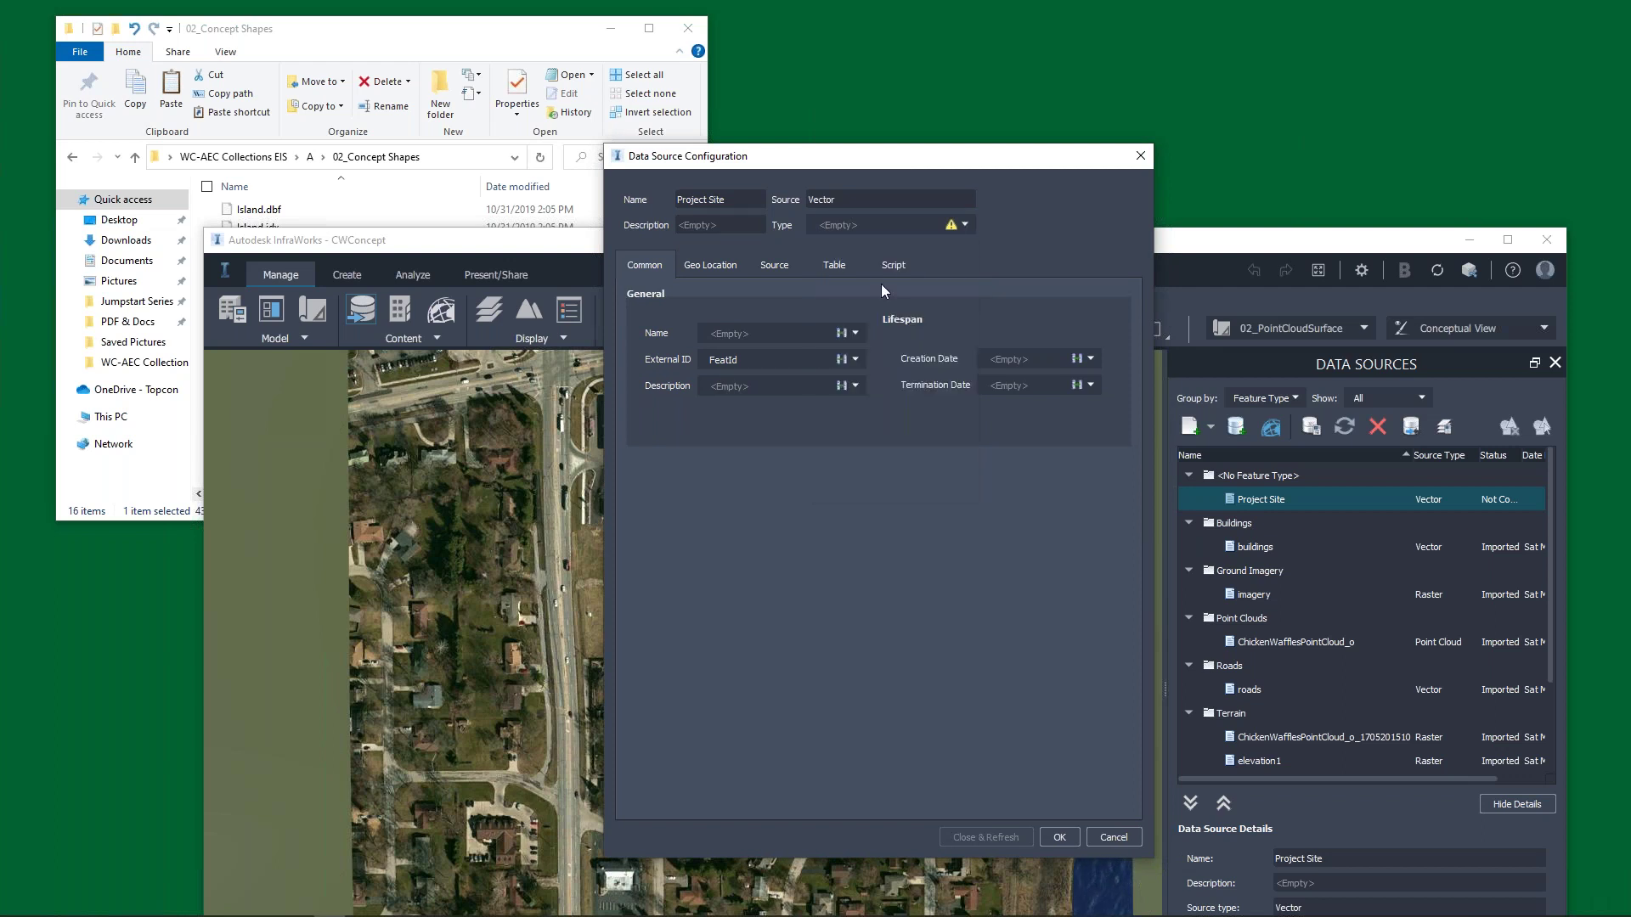
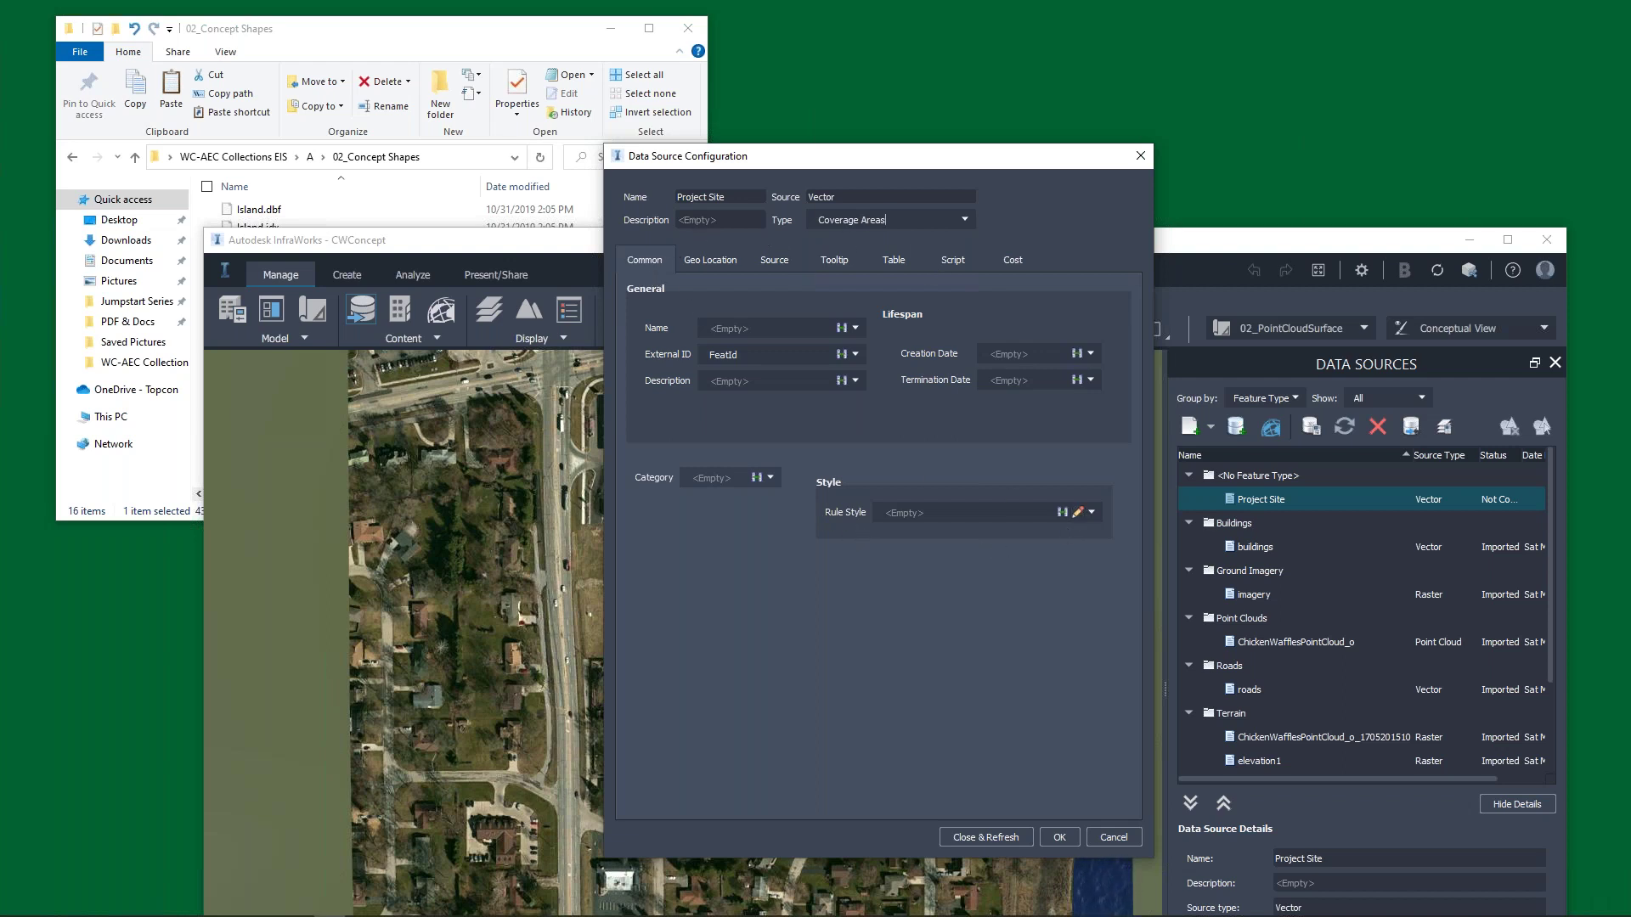
Assign the Coverage style Grass With Gravel Border to the Project Site source, and import it into the model.
click(1078, 513)
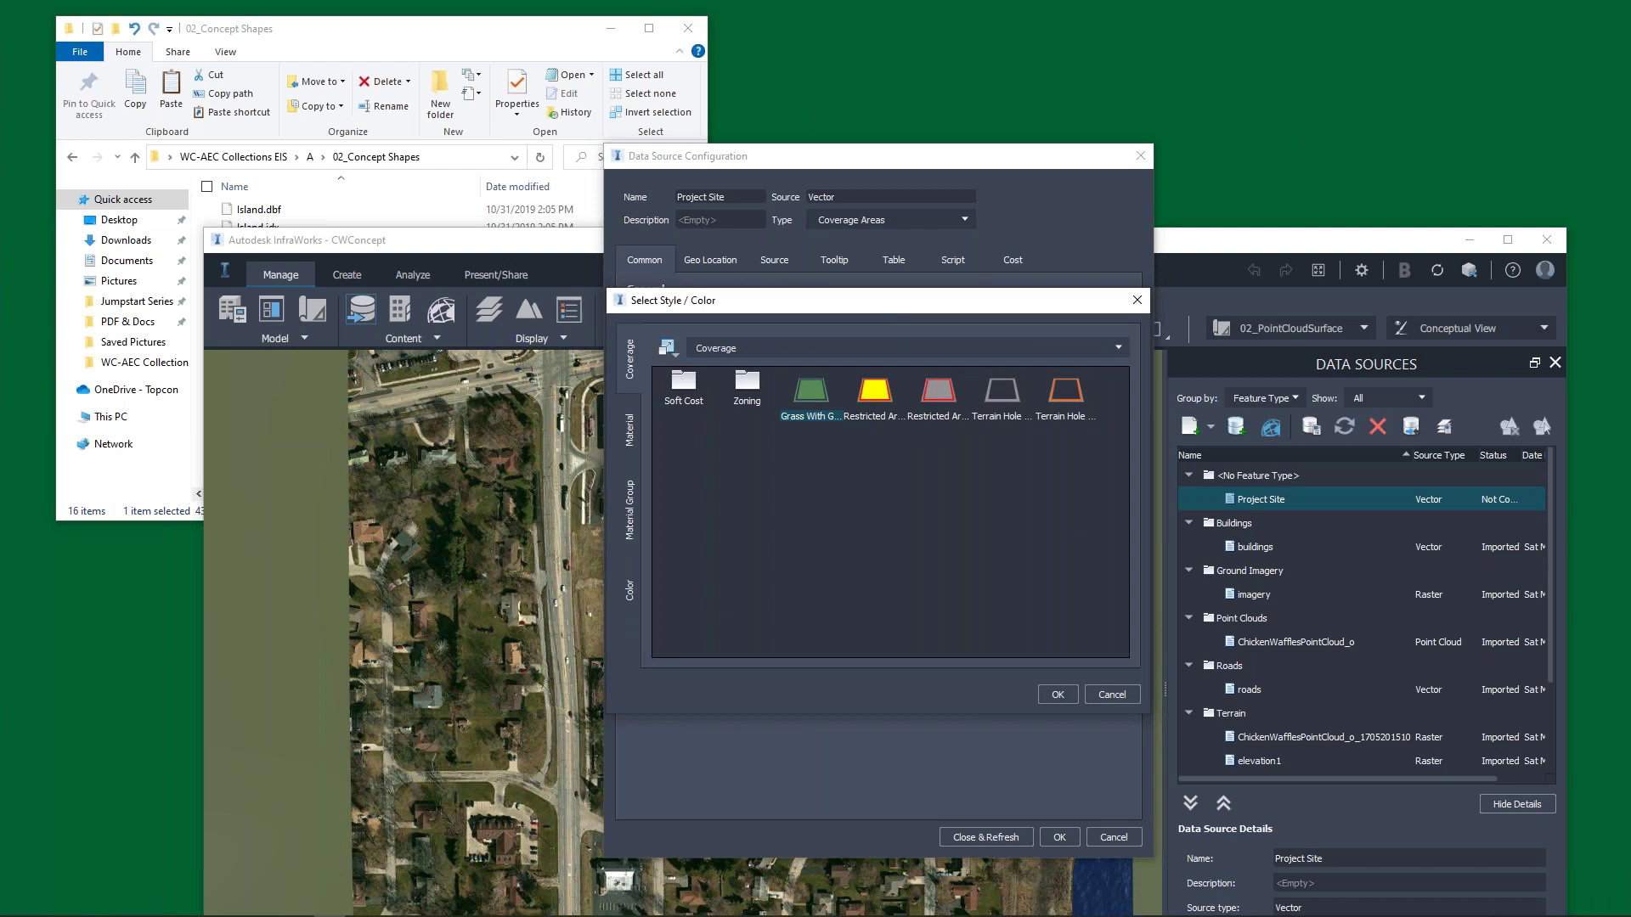
drag(852, 308, 858, 249)
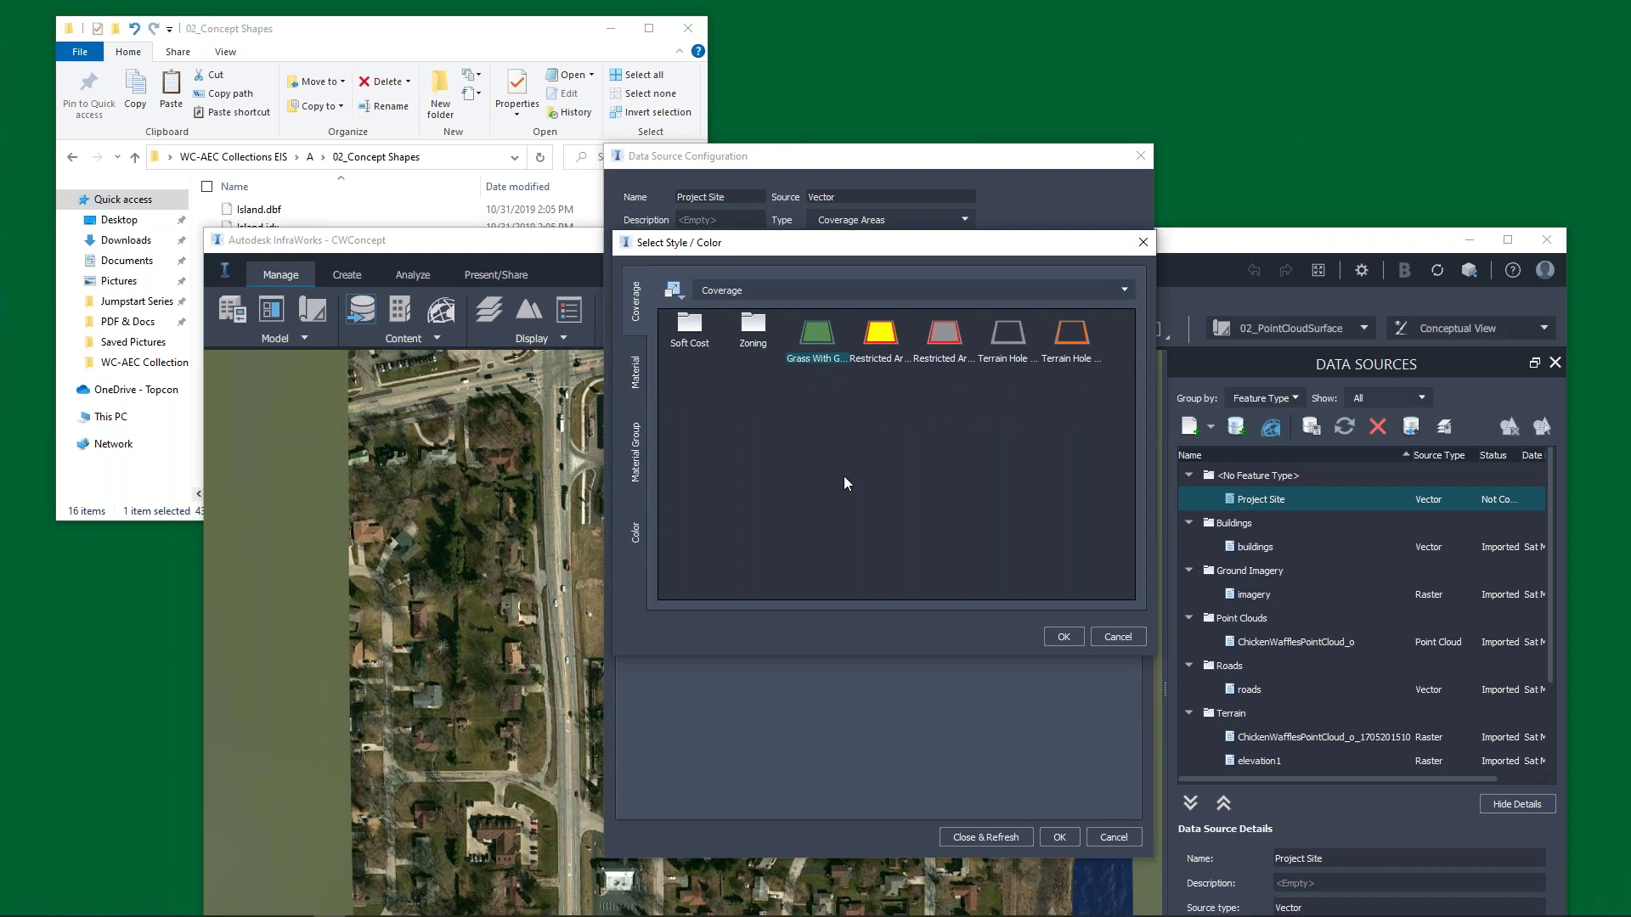
click(1067, 639)
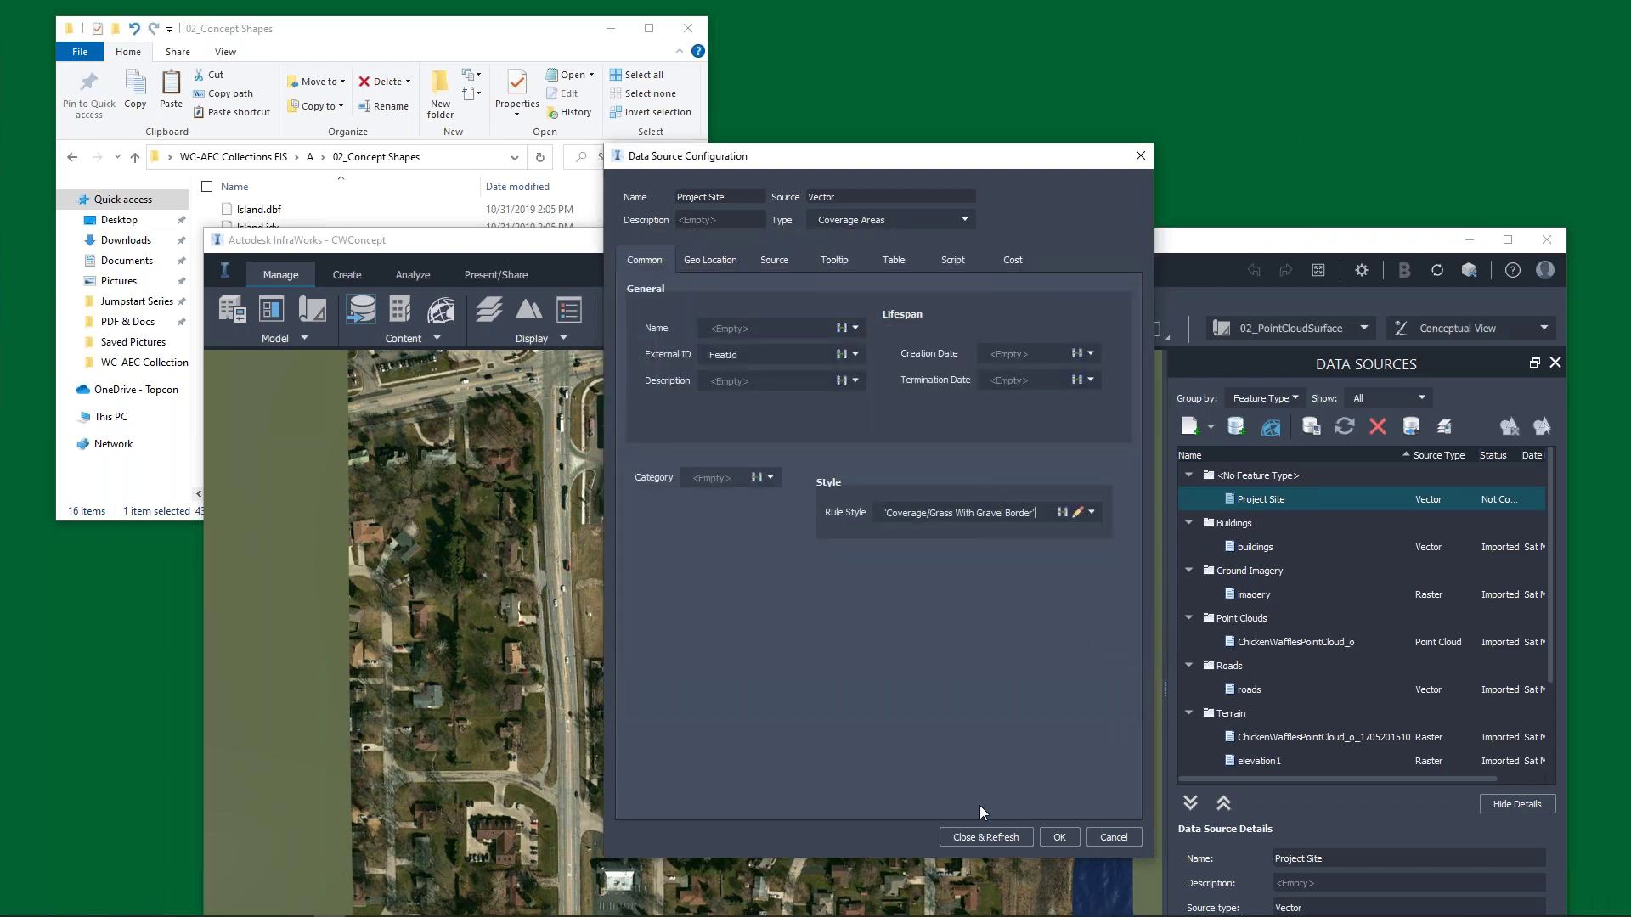
click(976, 837)
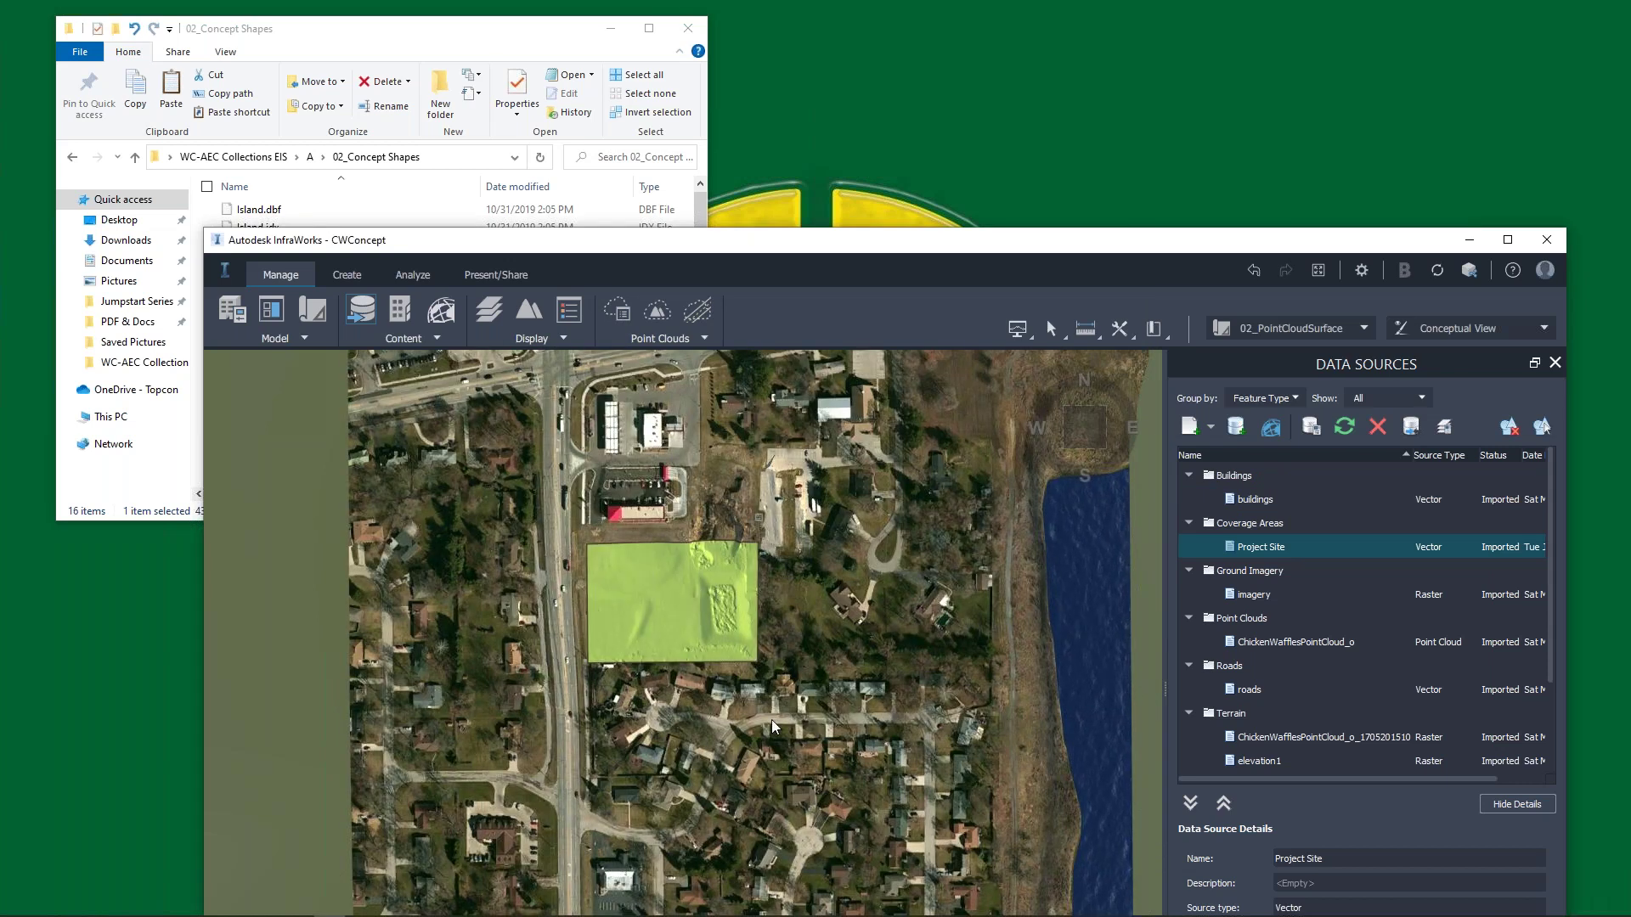
Add ParkingLot.shp from the 02_Concept Shapes folder to the model as a data source of type Coverage Areas.
middle_drag(771, 732, 702, 748)
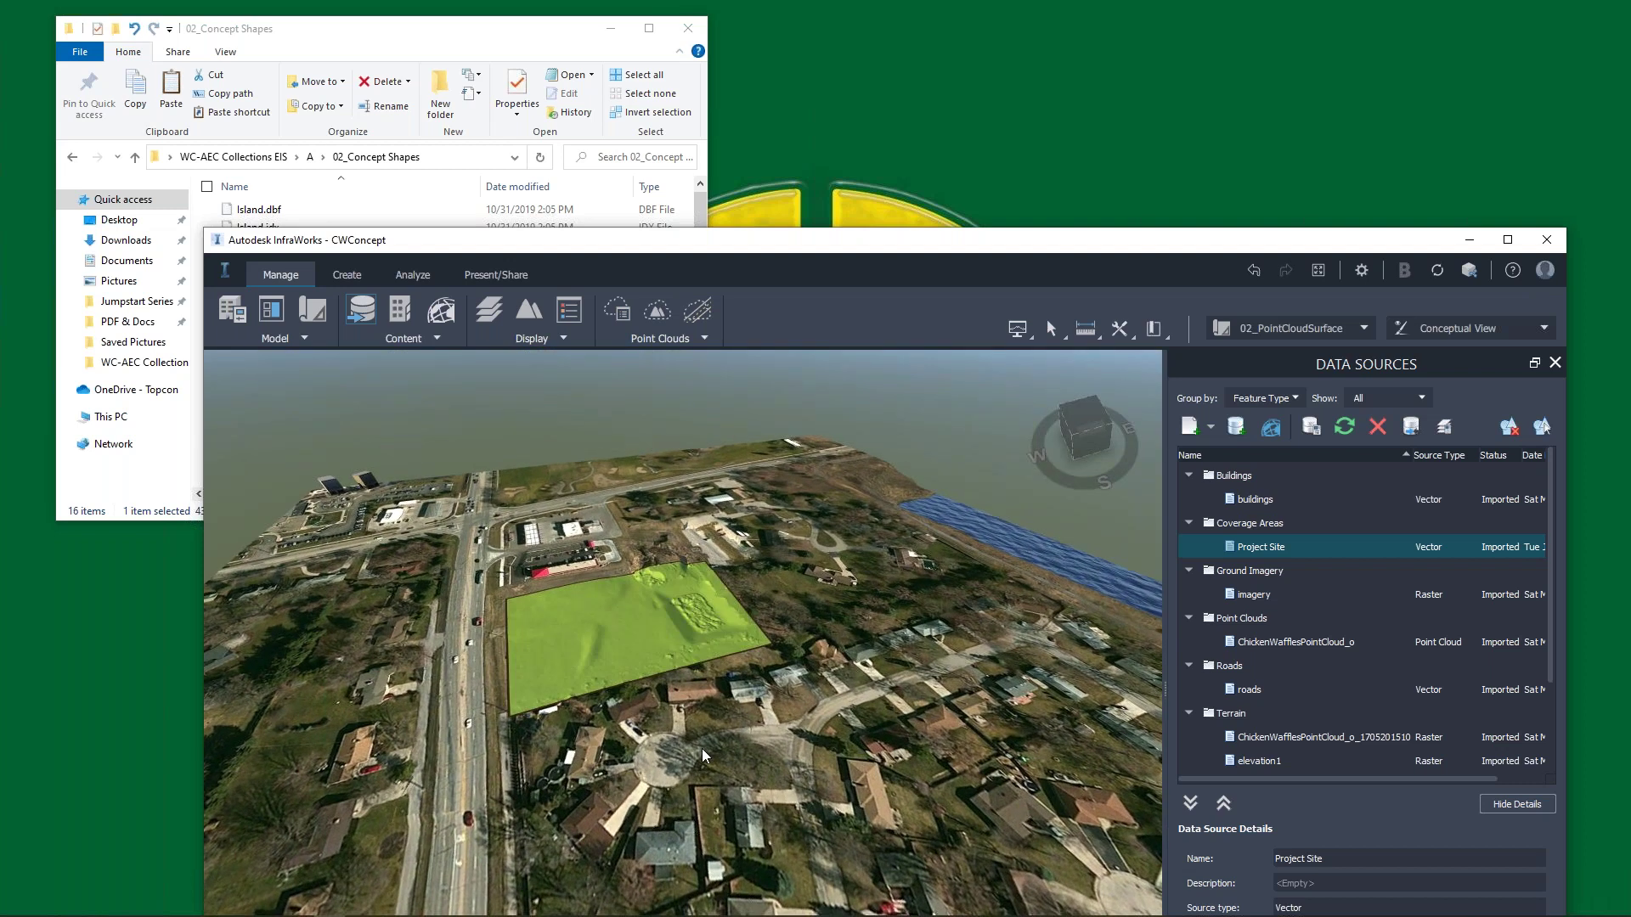
right_click(704, 746)
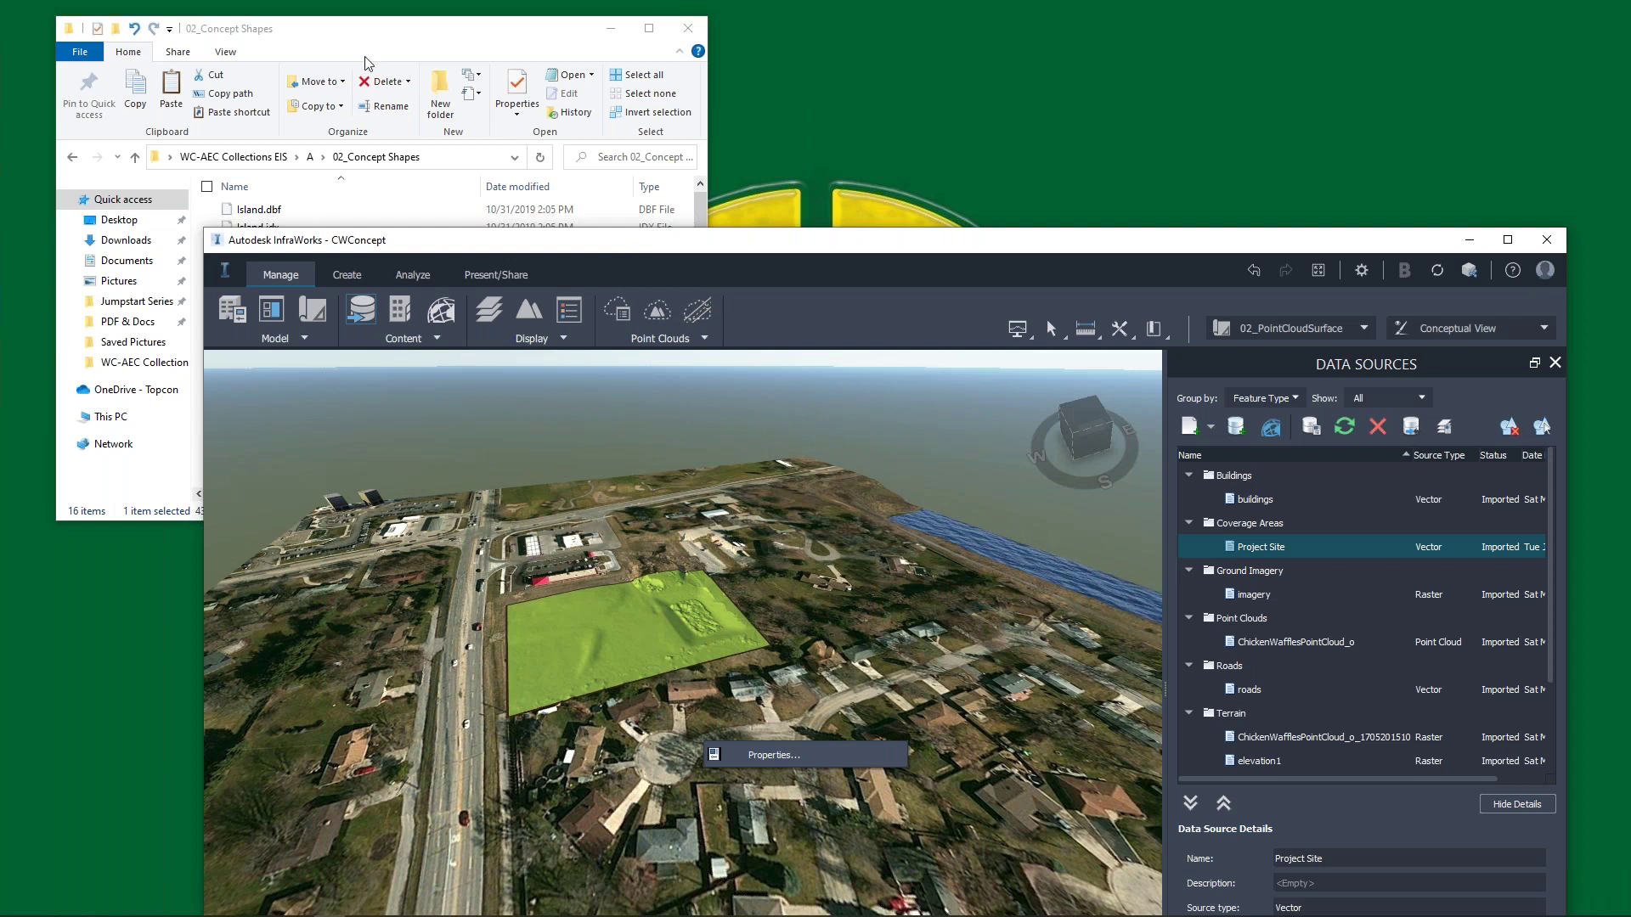
key(alt+Tab)
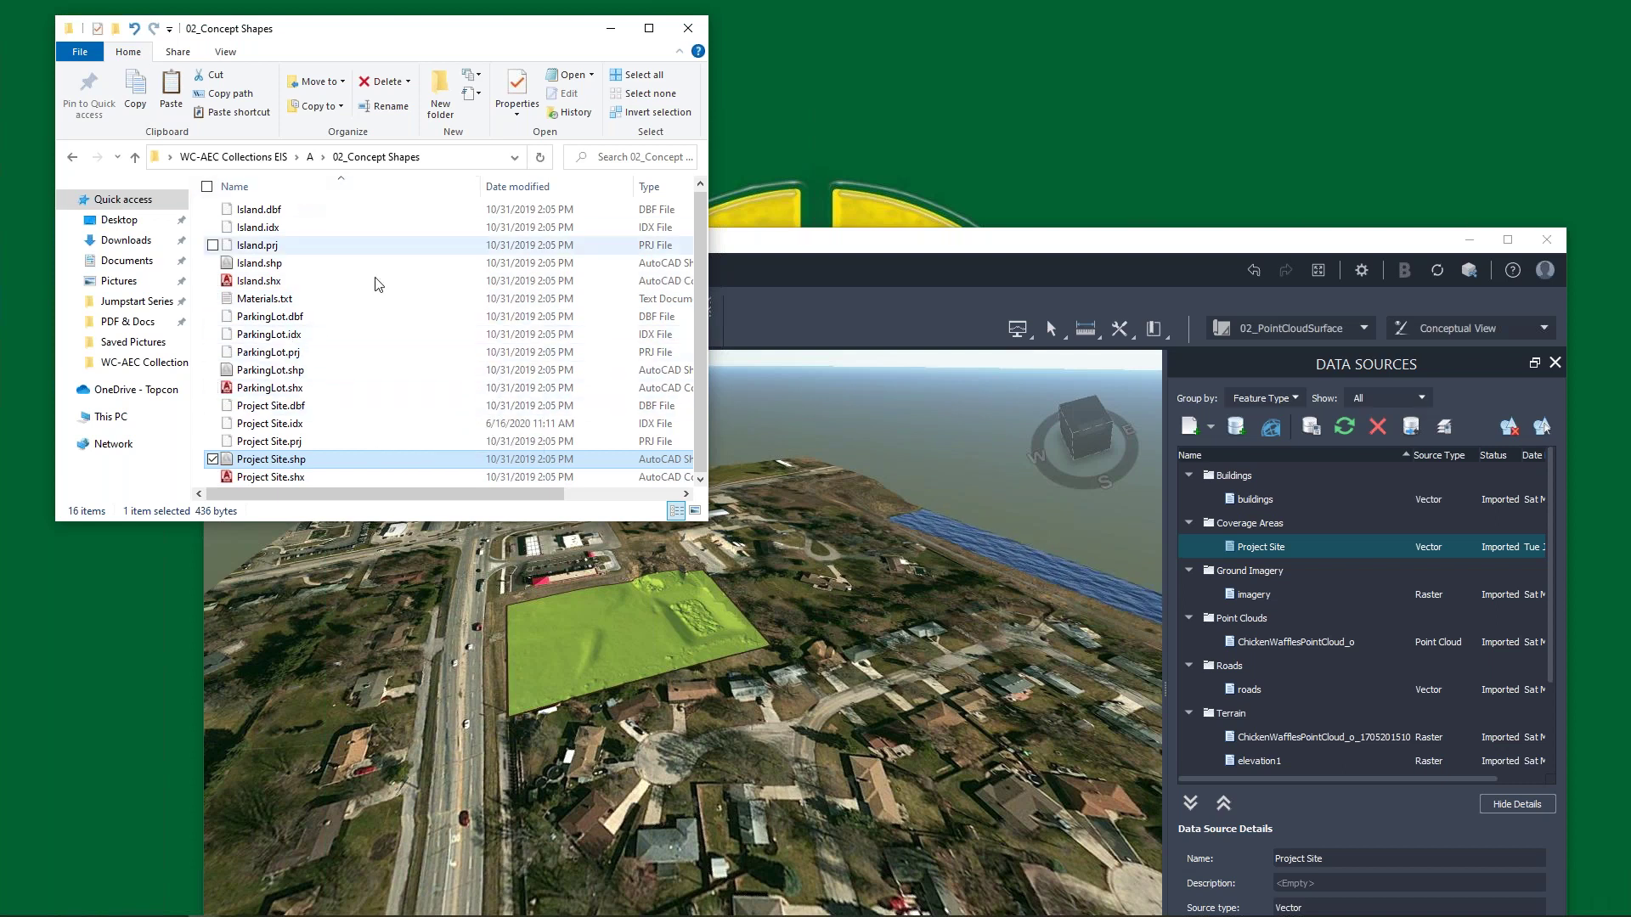
click(252, 372)
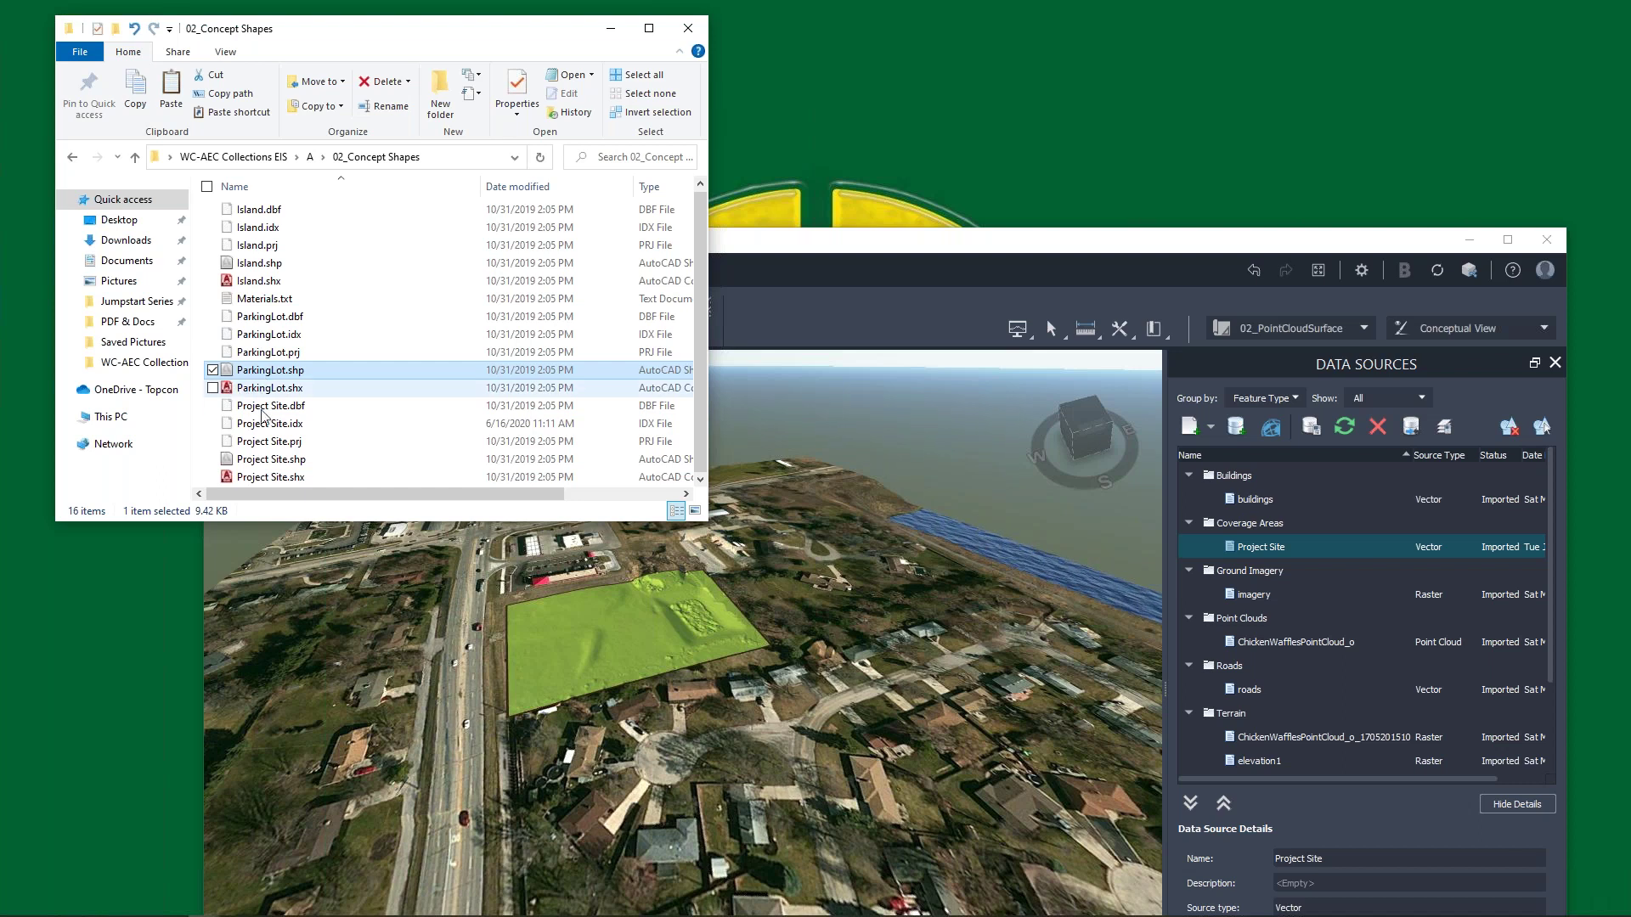
drag(255, 373, 958, 722)
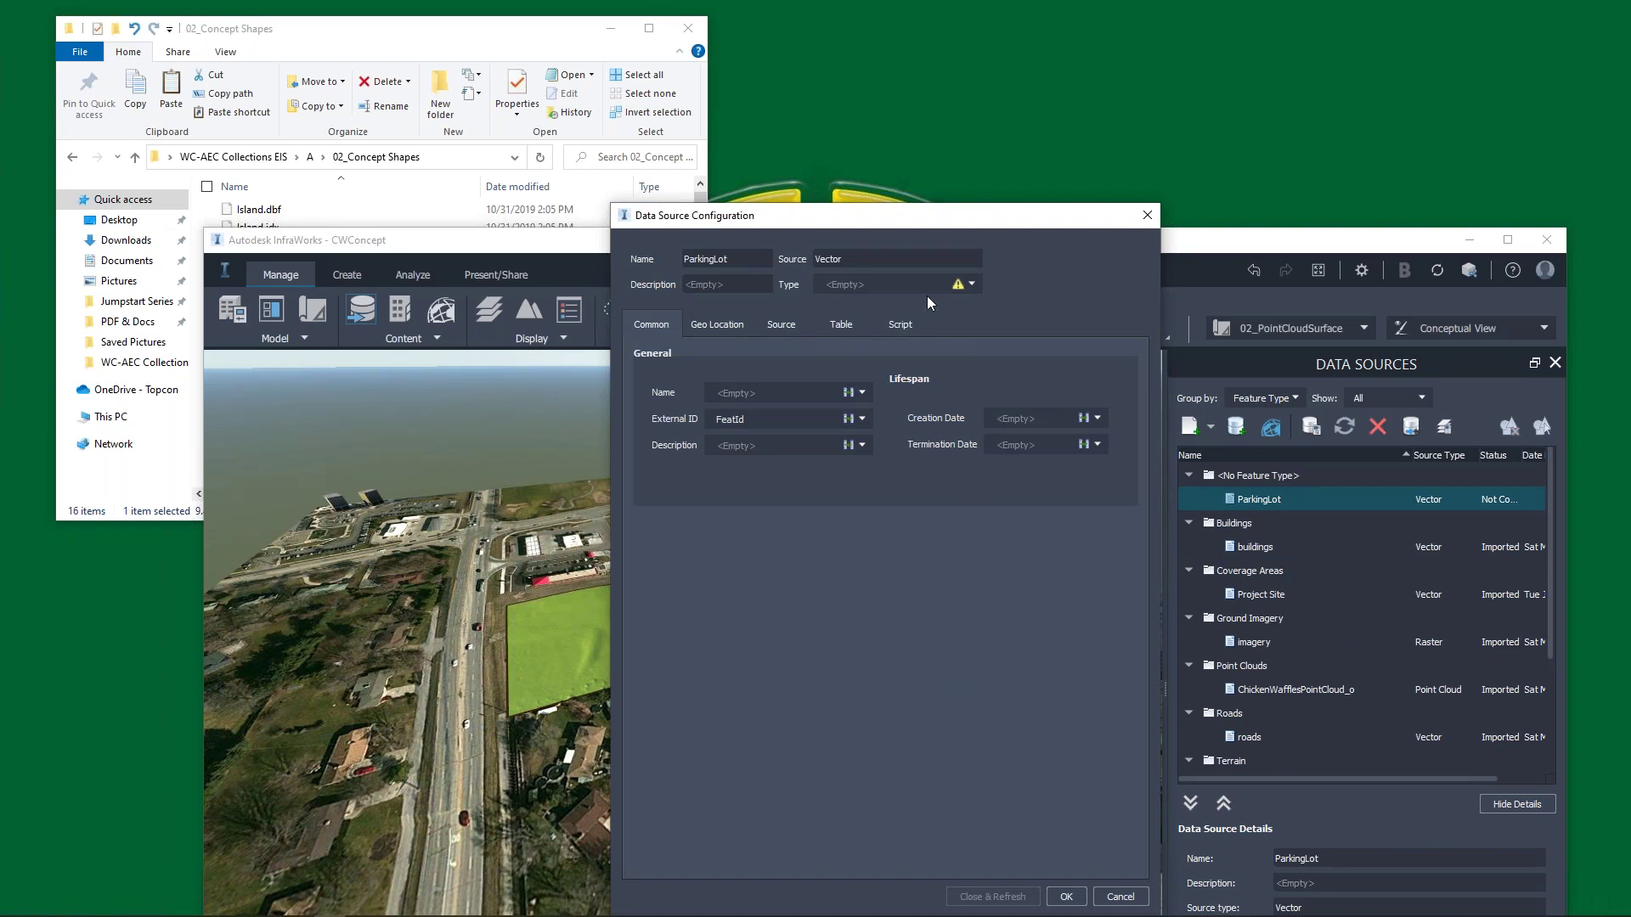
click(973, 284)
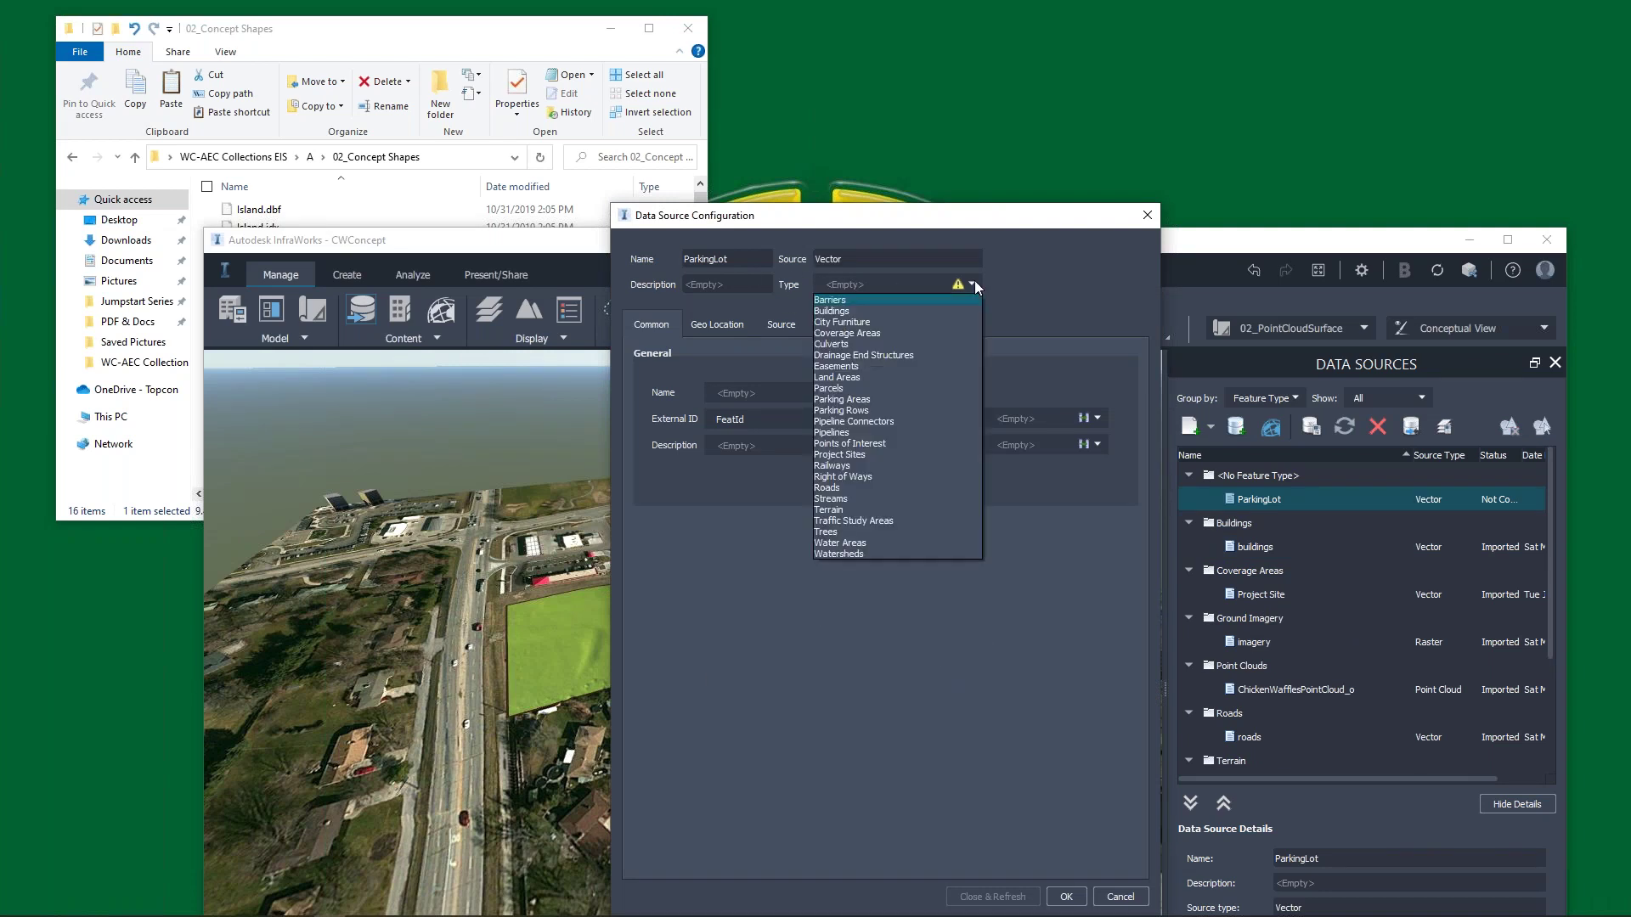
click(863, 333)
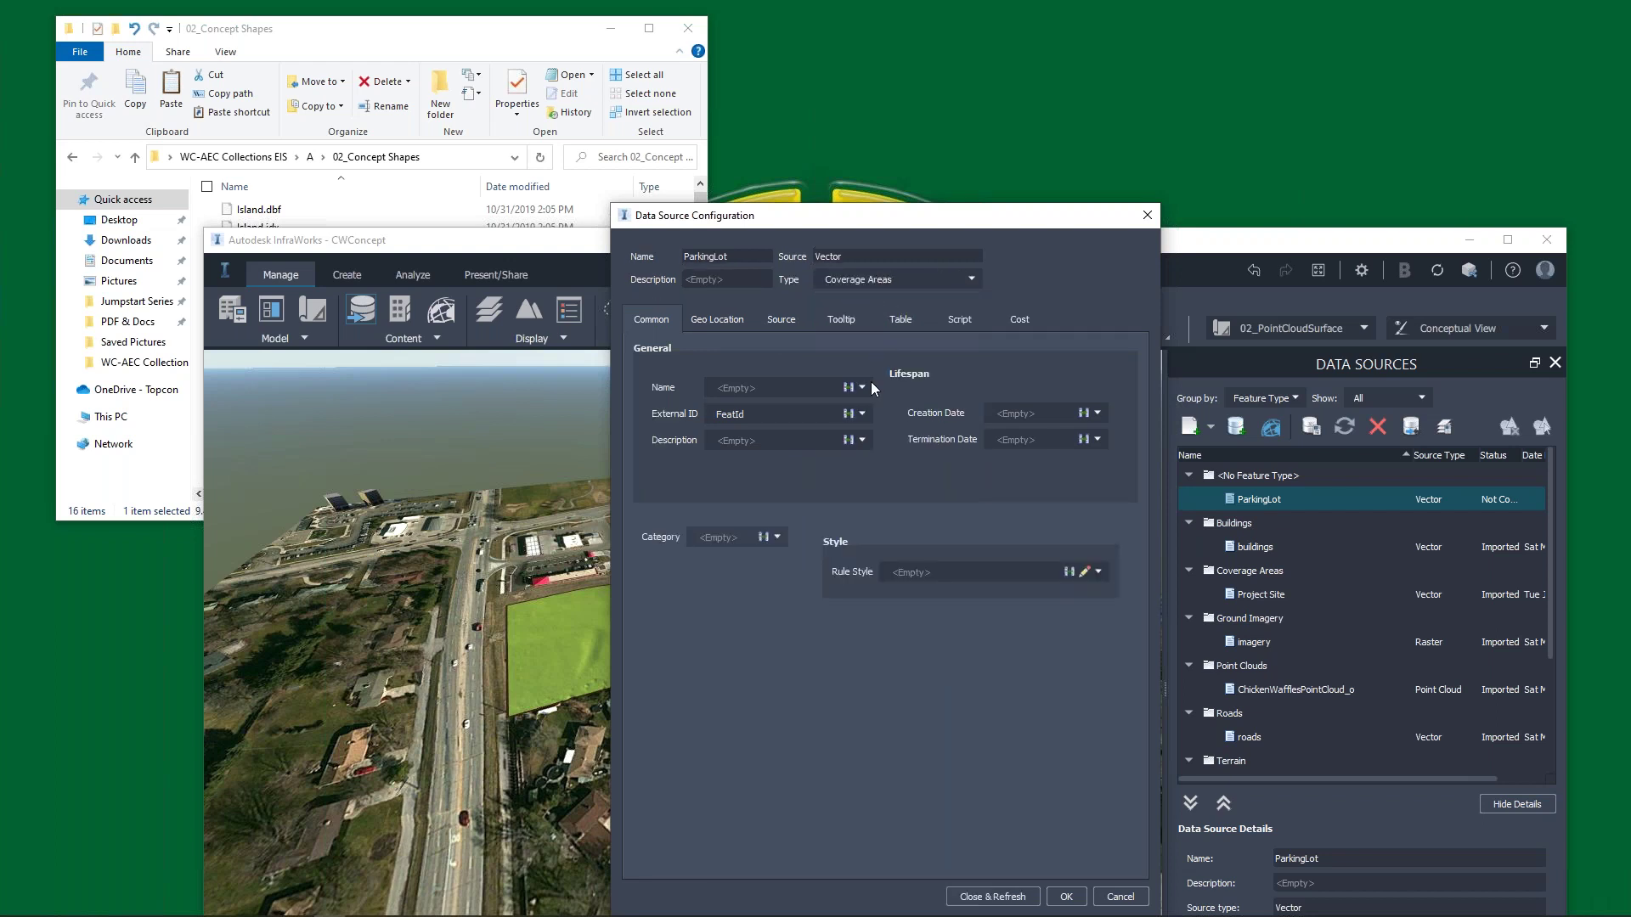
Assign the Roadway material Surface Asphalt w_Line 3w 3h to the ParkingLot source, and import it into the model.
click(1086, 572)
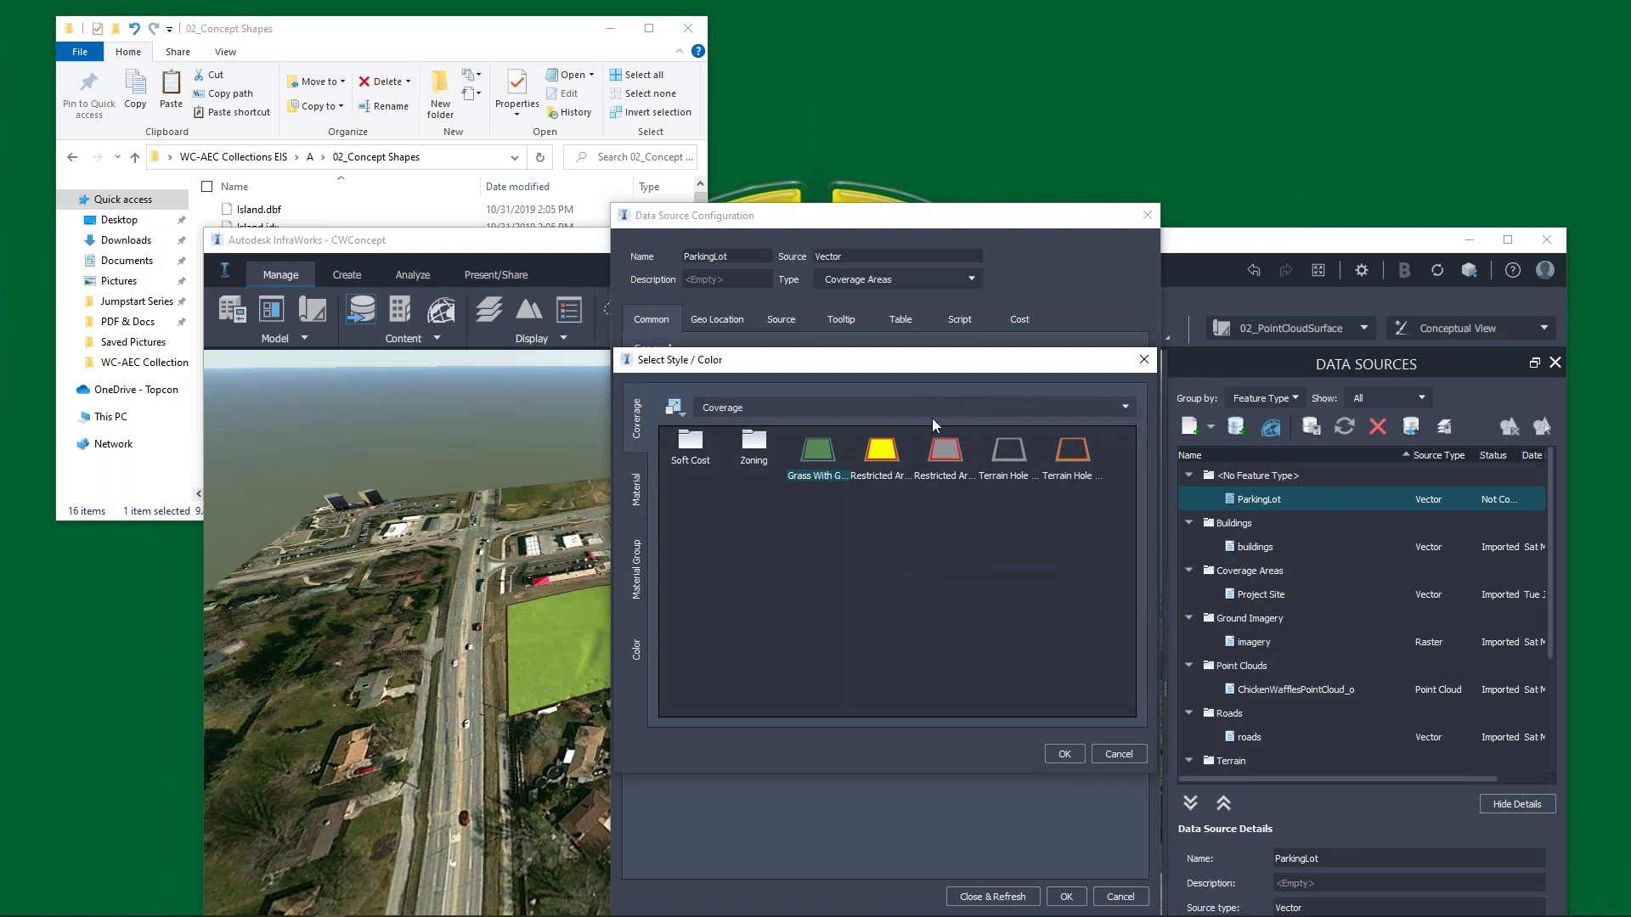
click(639, 486)
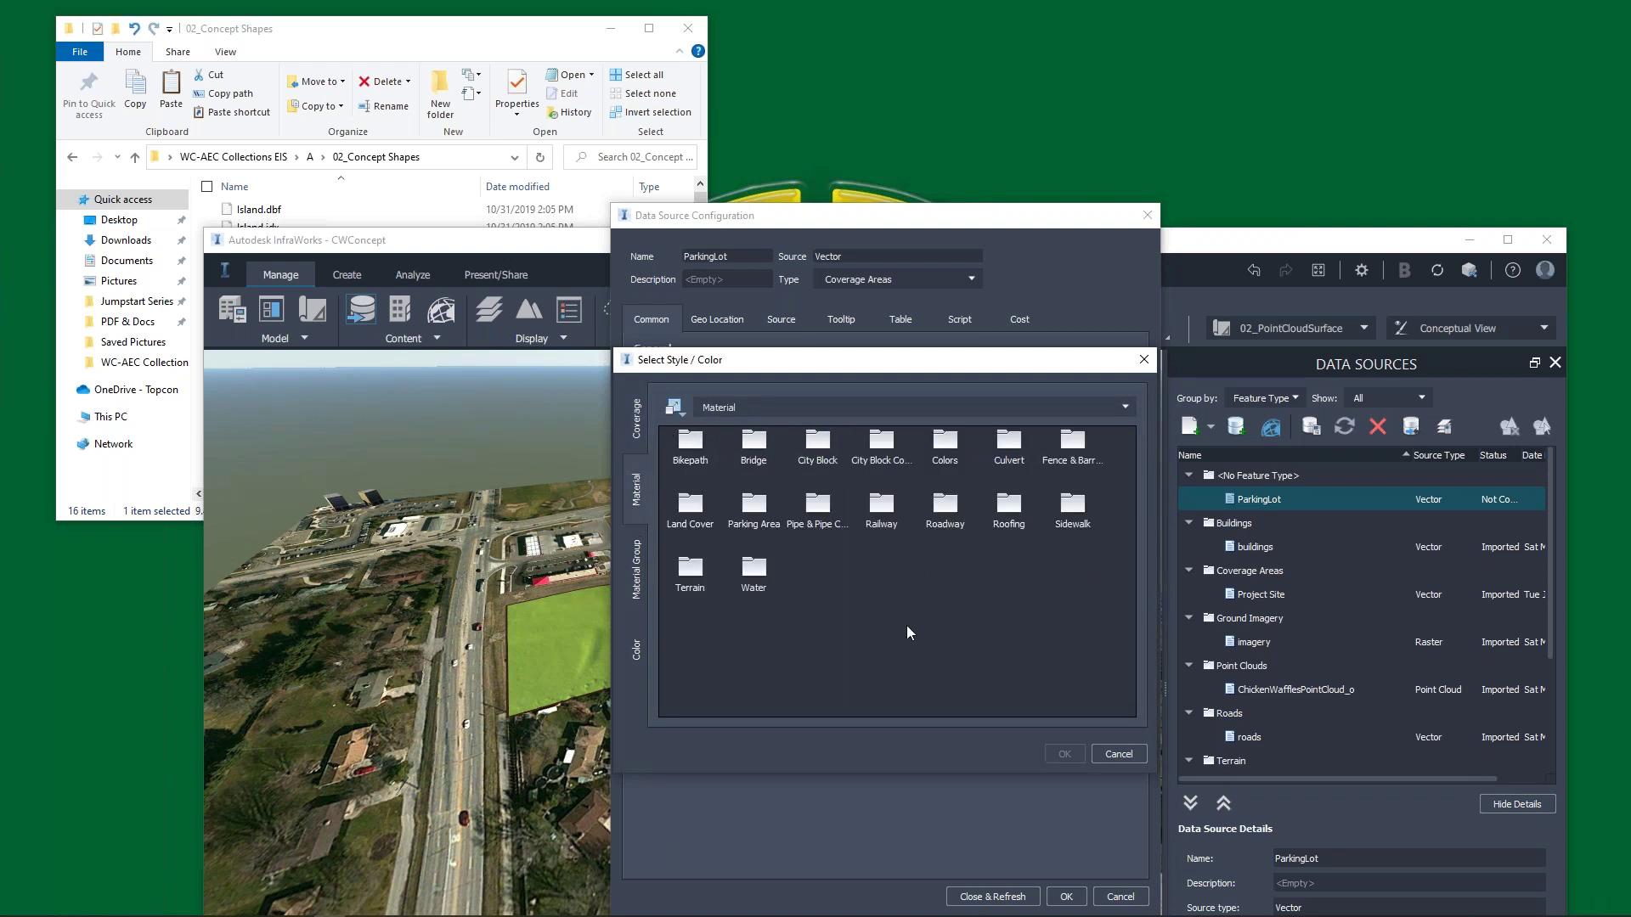
double_click(945, 506)
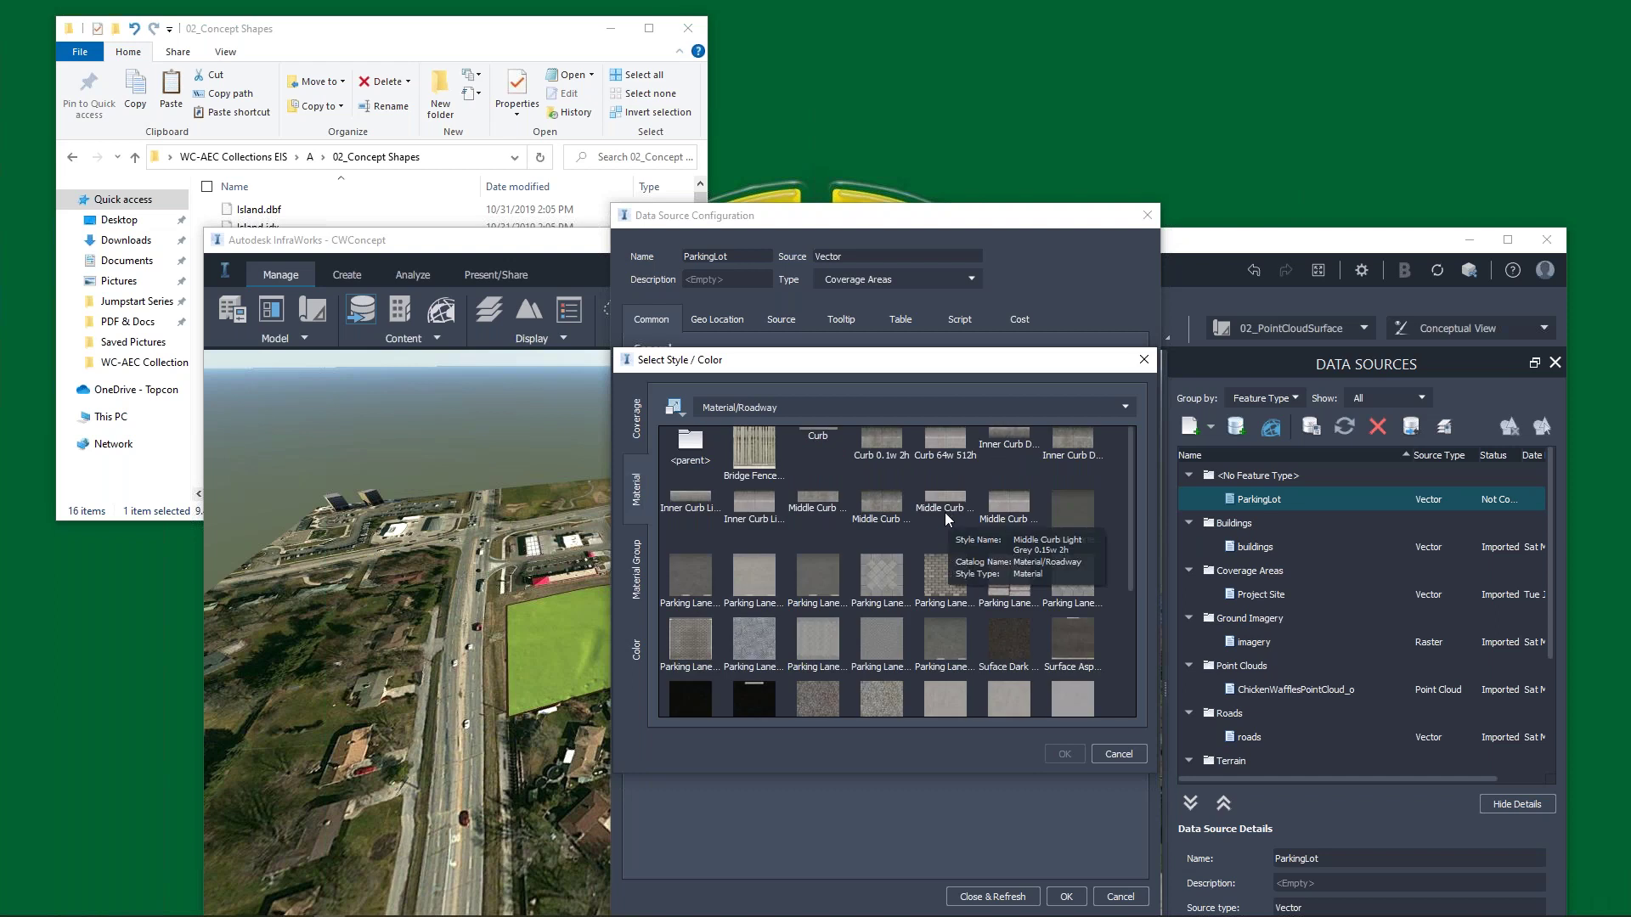
scroll(929, 517, down, 2)
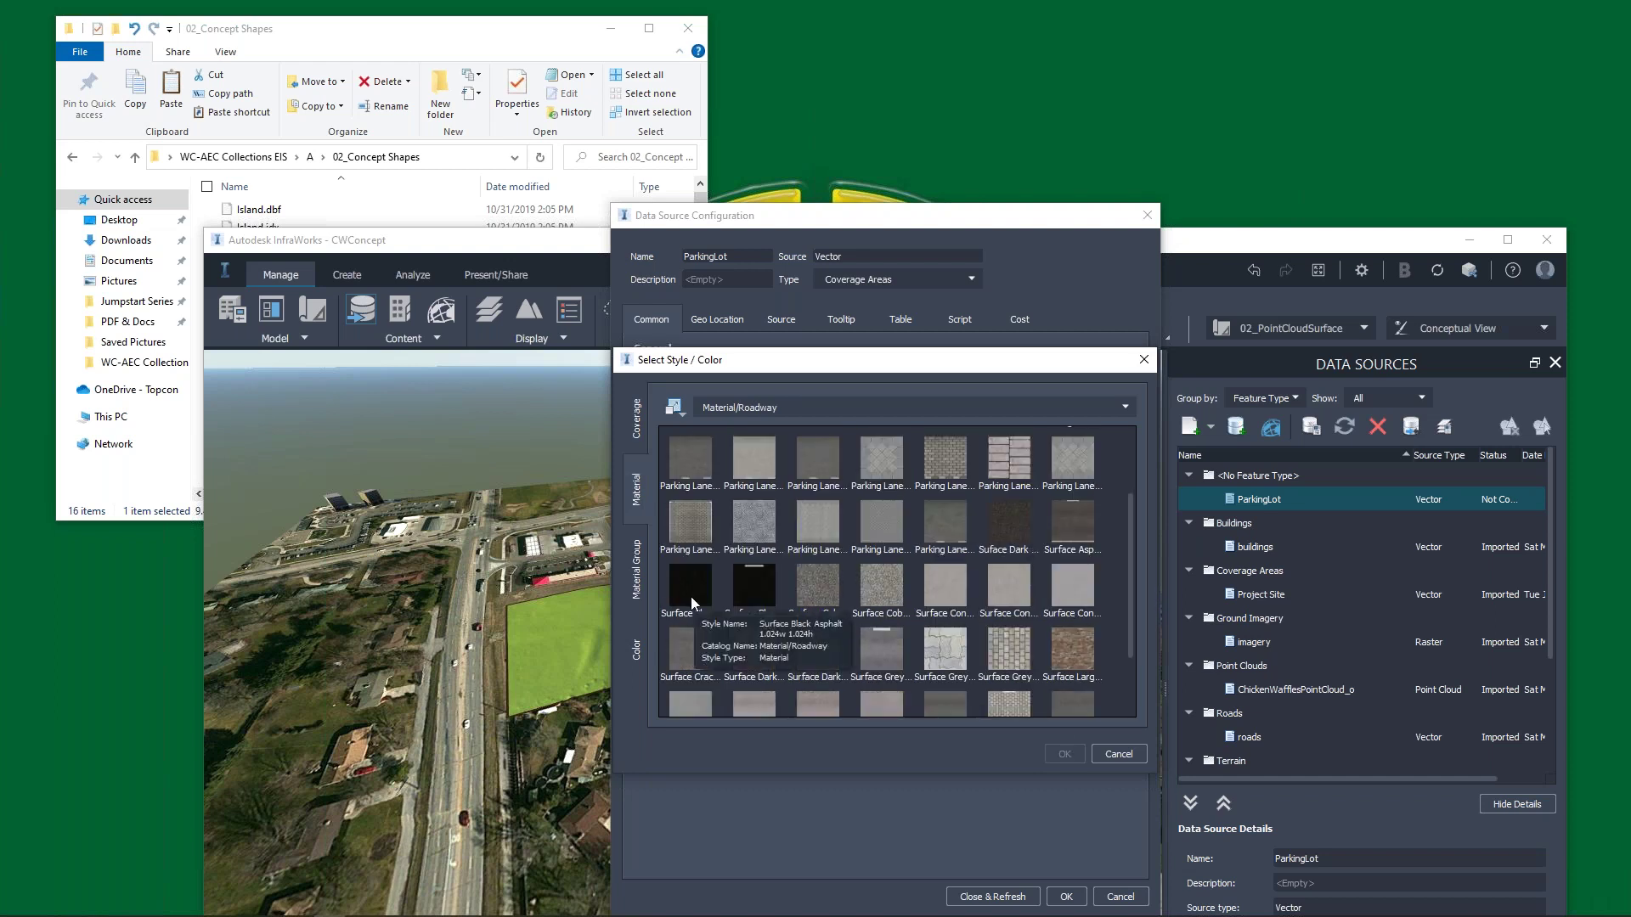
click(1073, 528)
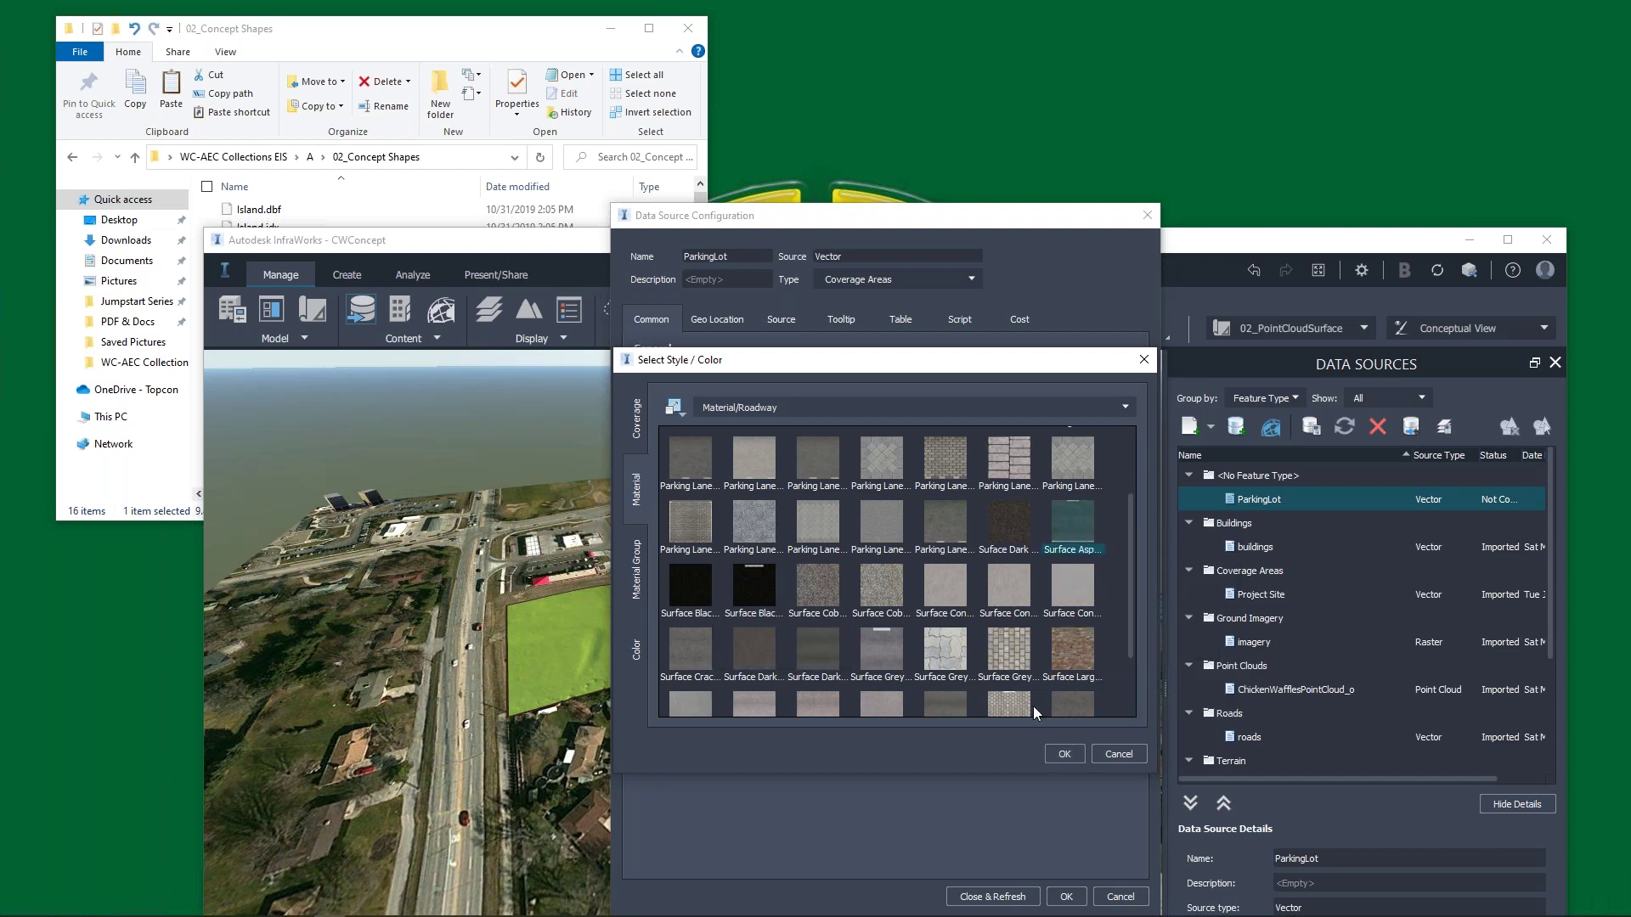
click(1068, 755)
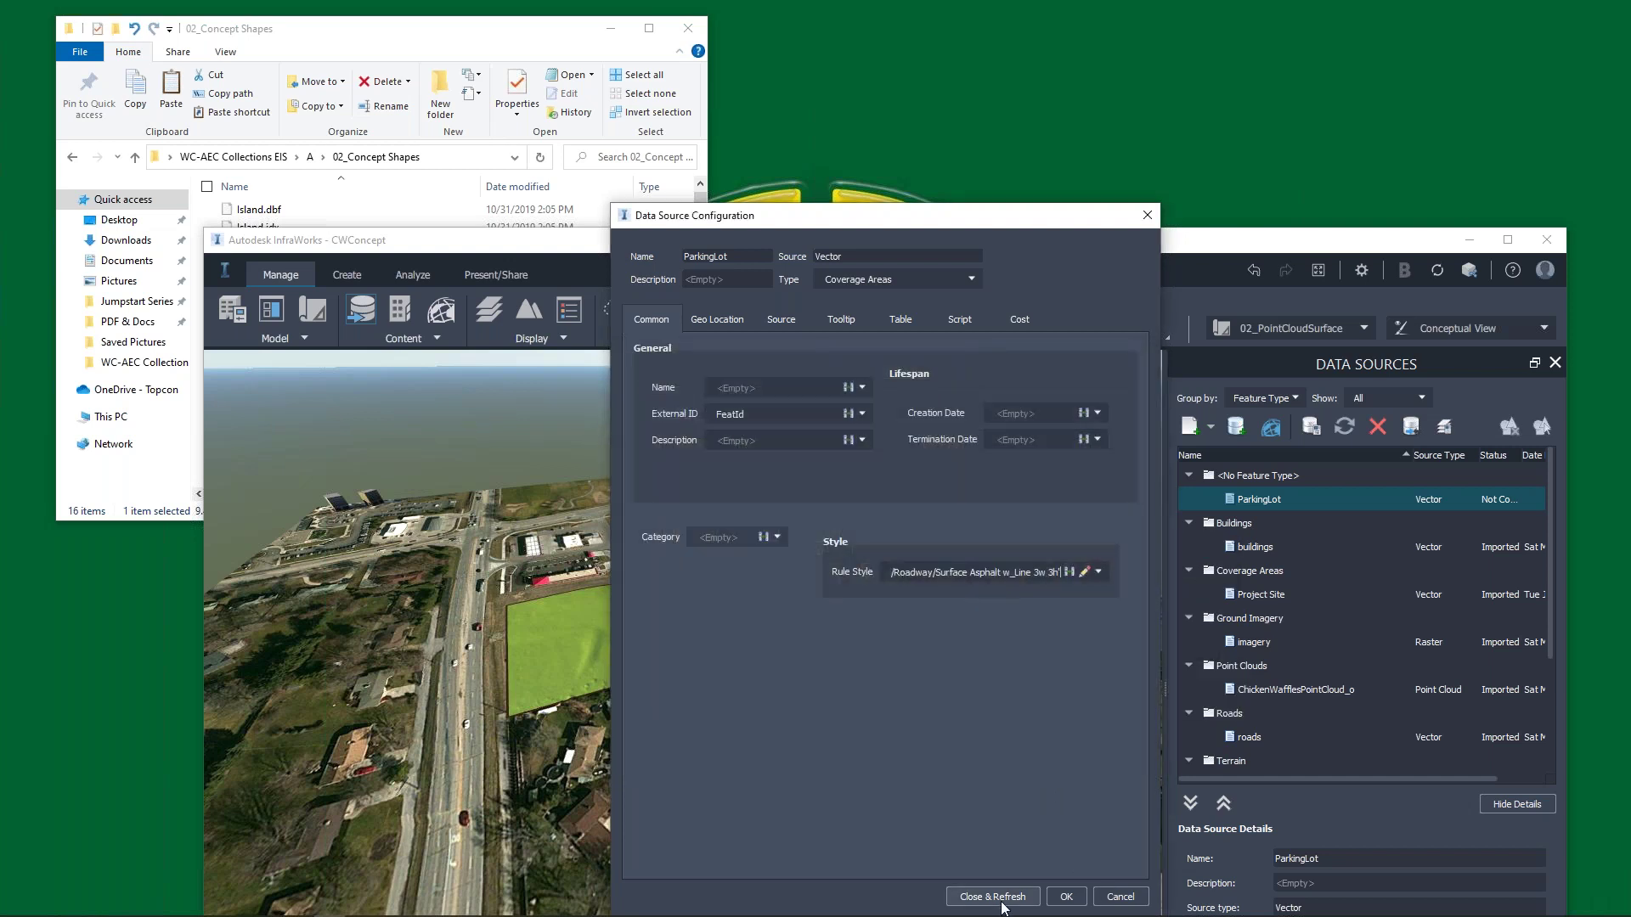
click(993, 897)
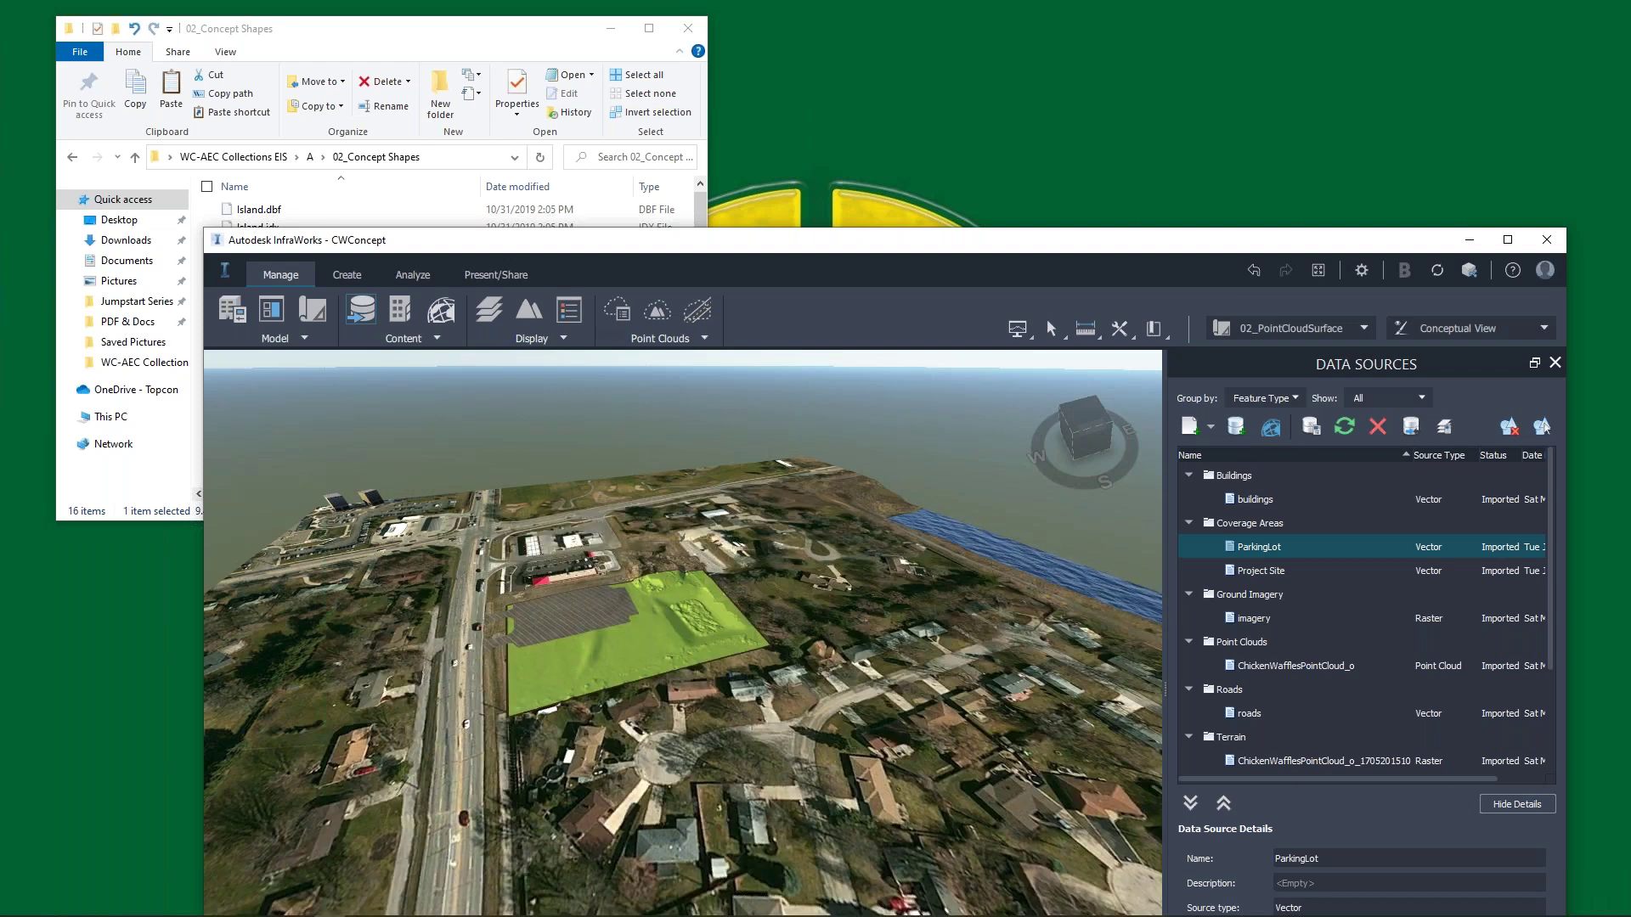
Add Island.shp from the 02_Concept Shapes folder to the InfraWorks model as a data source of type Buildings.
click(323, 148)
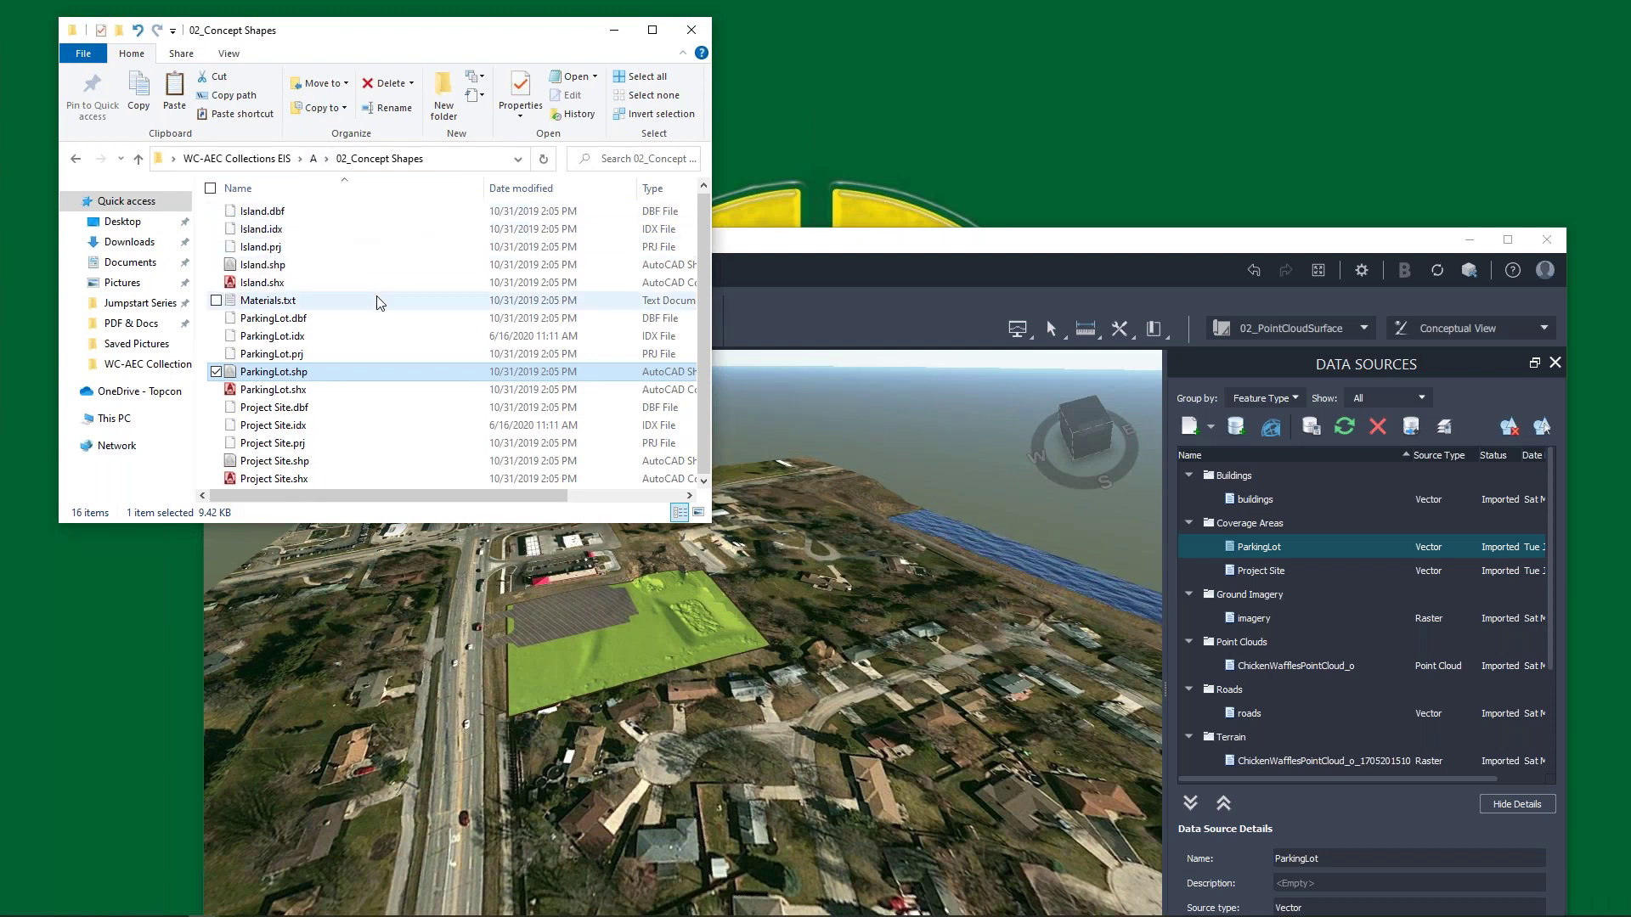
drag(263, 264, 943, 586)
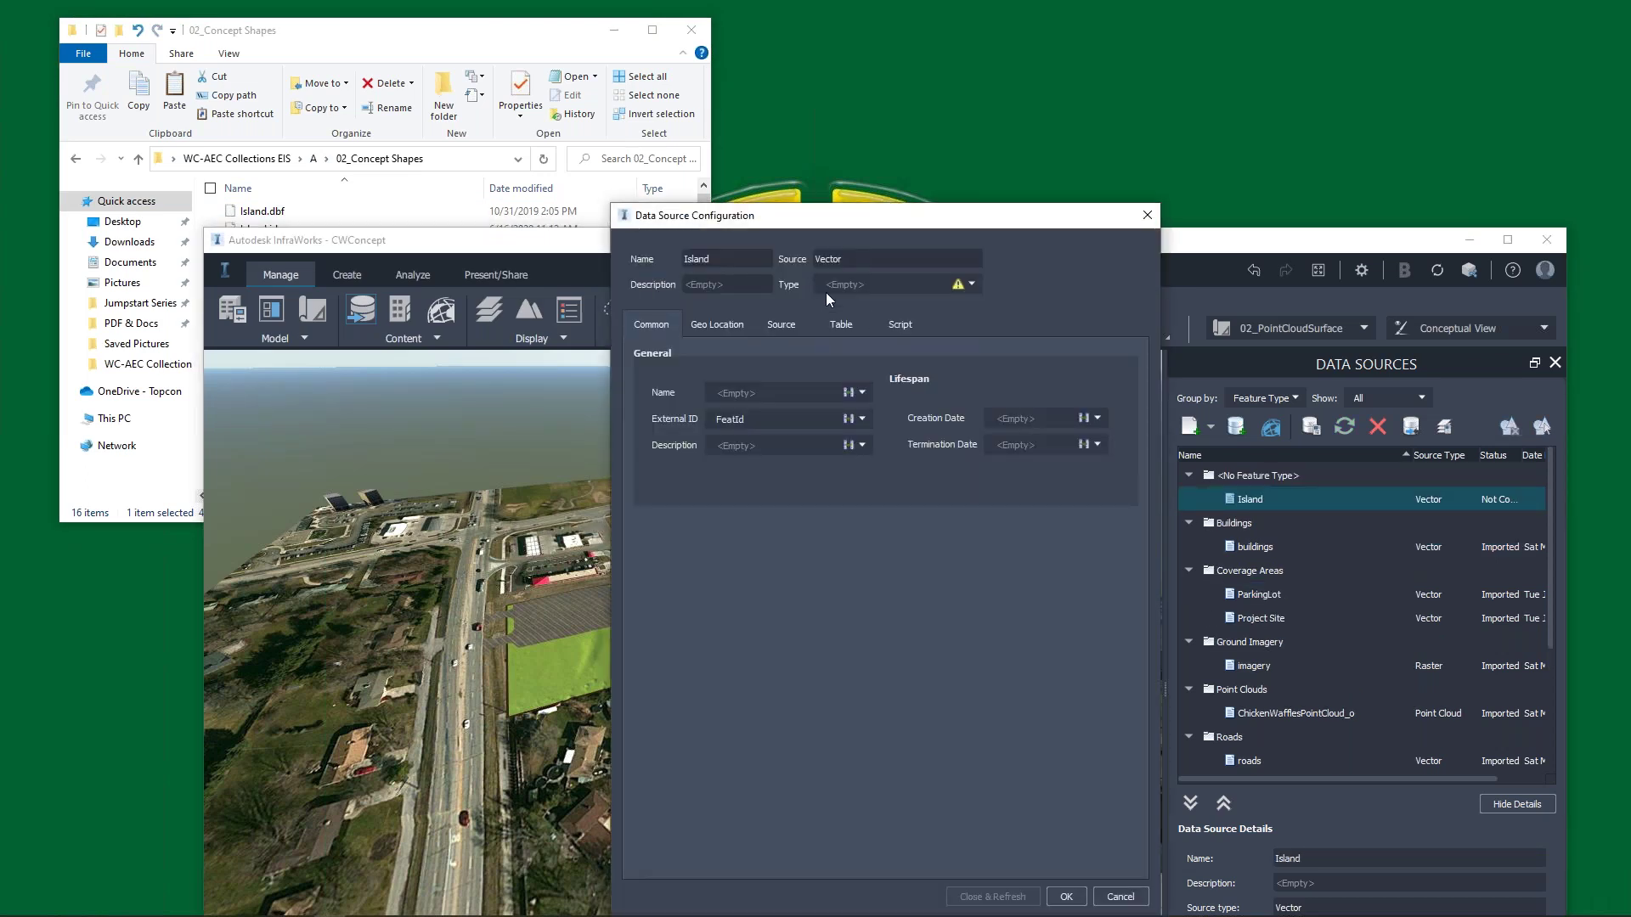
click(974, 287)
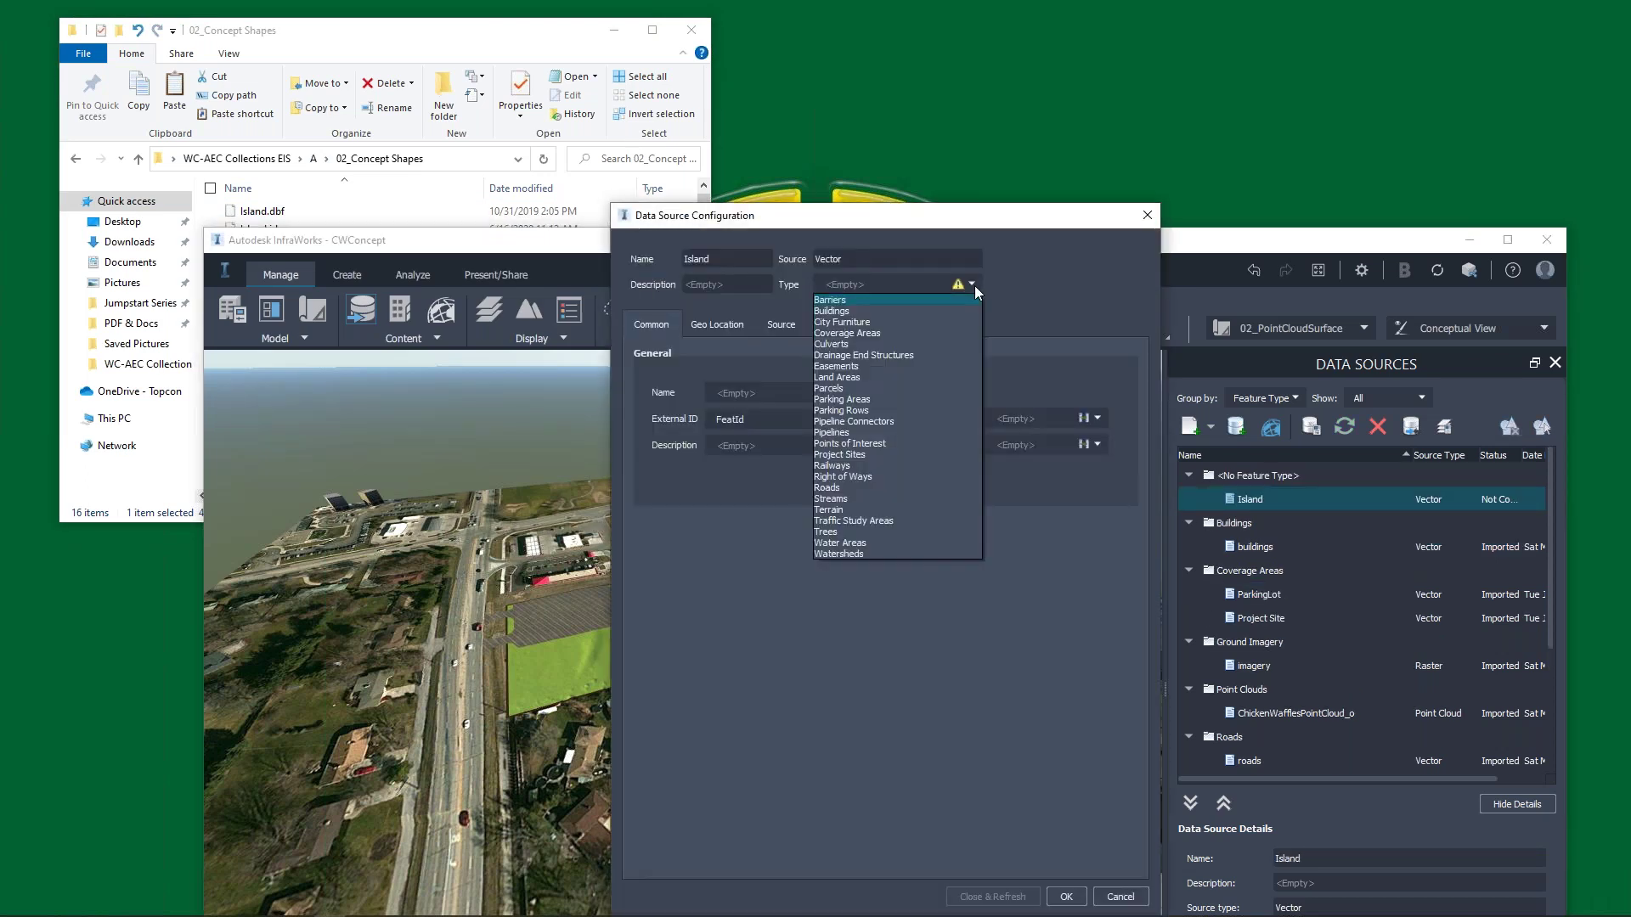
click(838, 312)
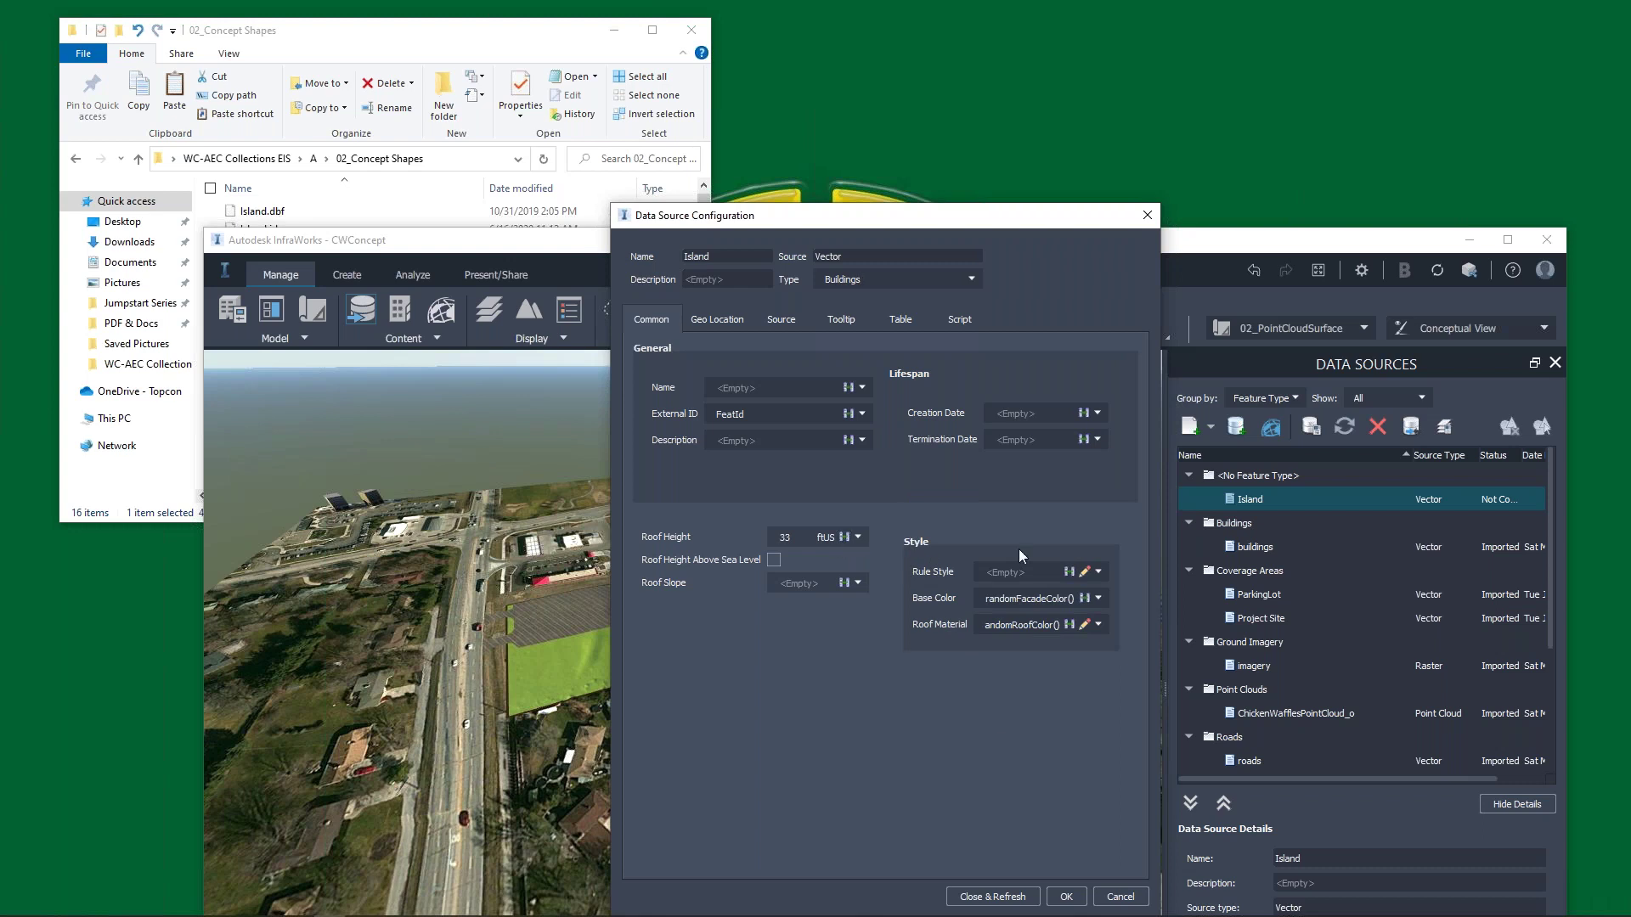
Assign the concrete Sidewalk material Swirl Pattern 2w 2h as the Island source's rule style, and import it into the model.
click(1086, 572)
click(639, 501)
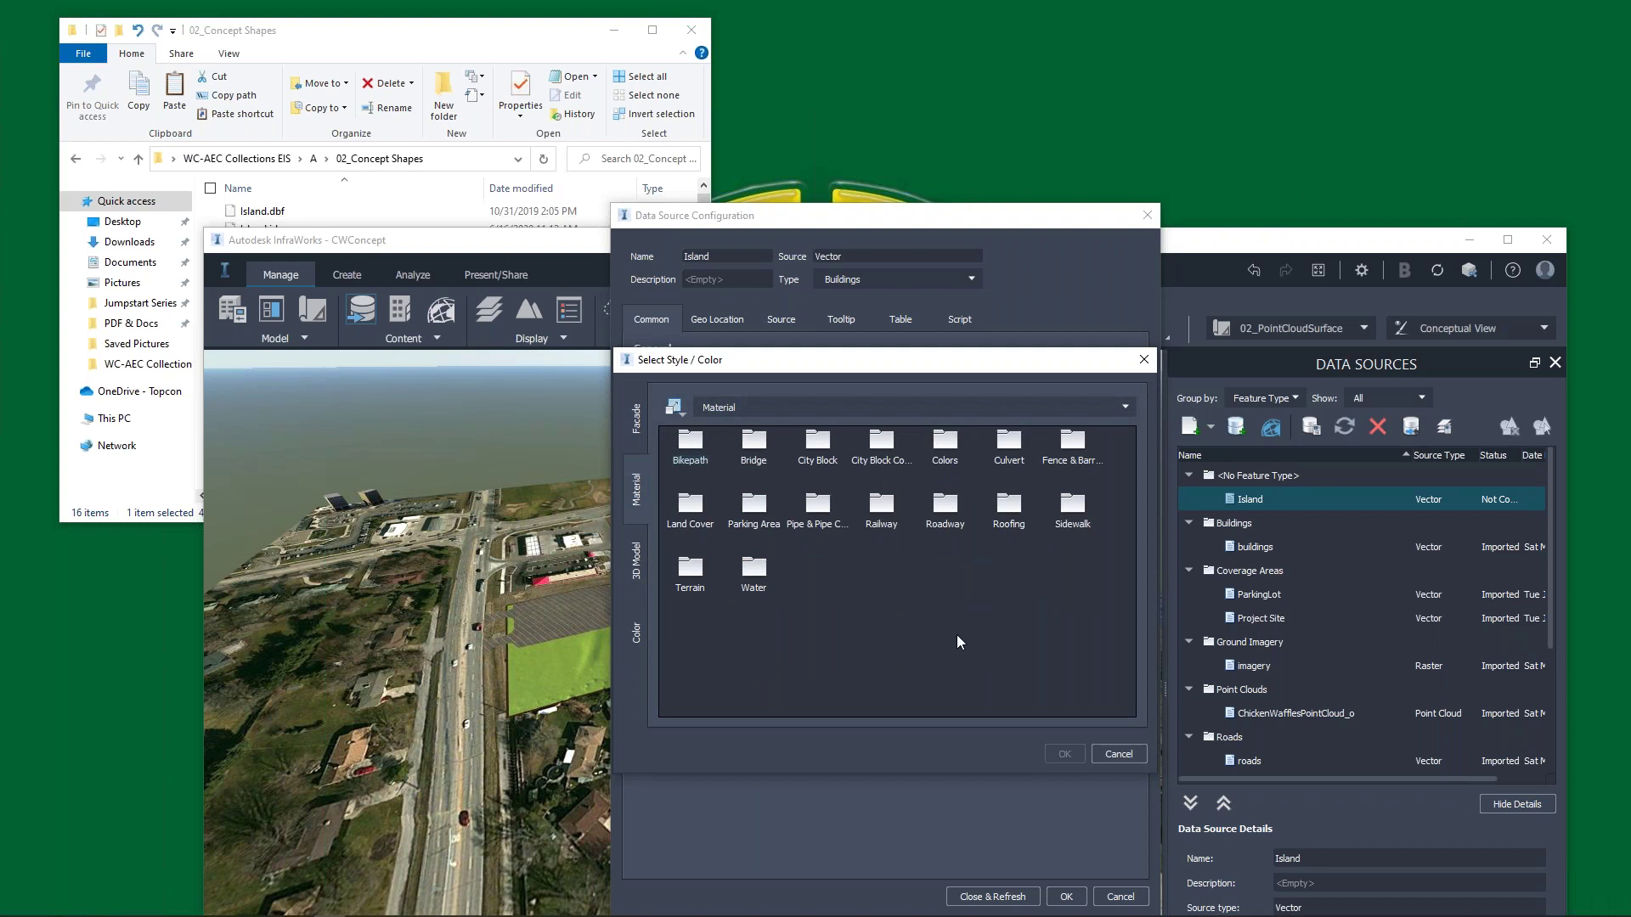
double_click(1073, 508)
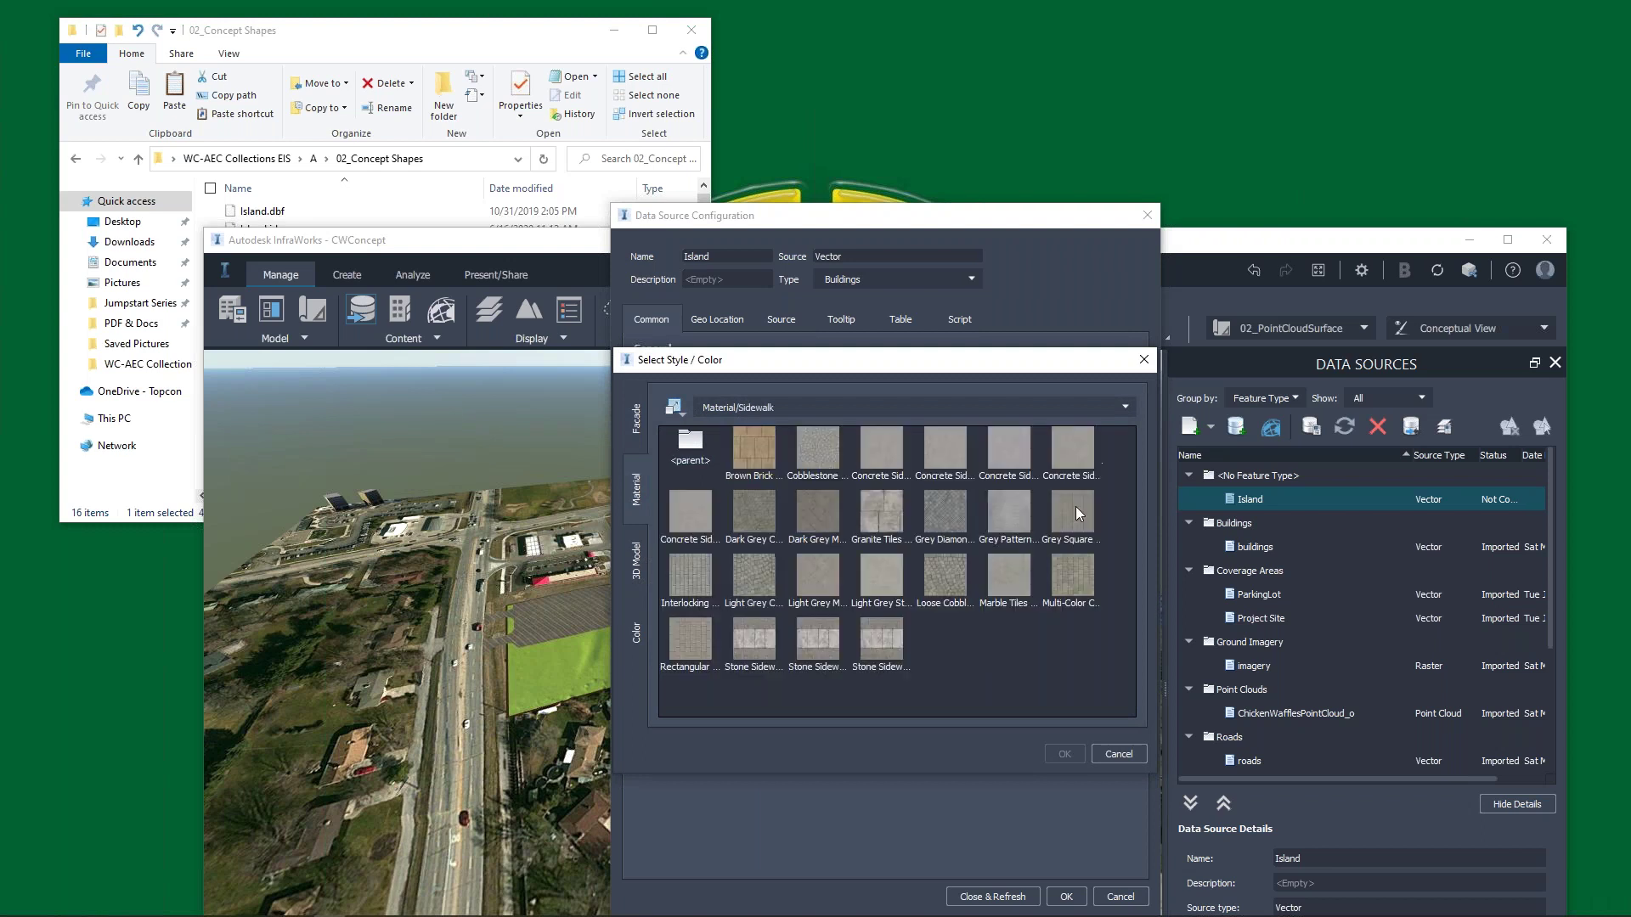
click(690, 514)
click(1066, 756)
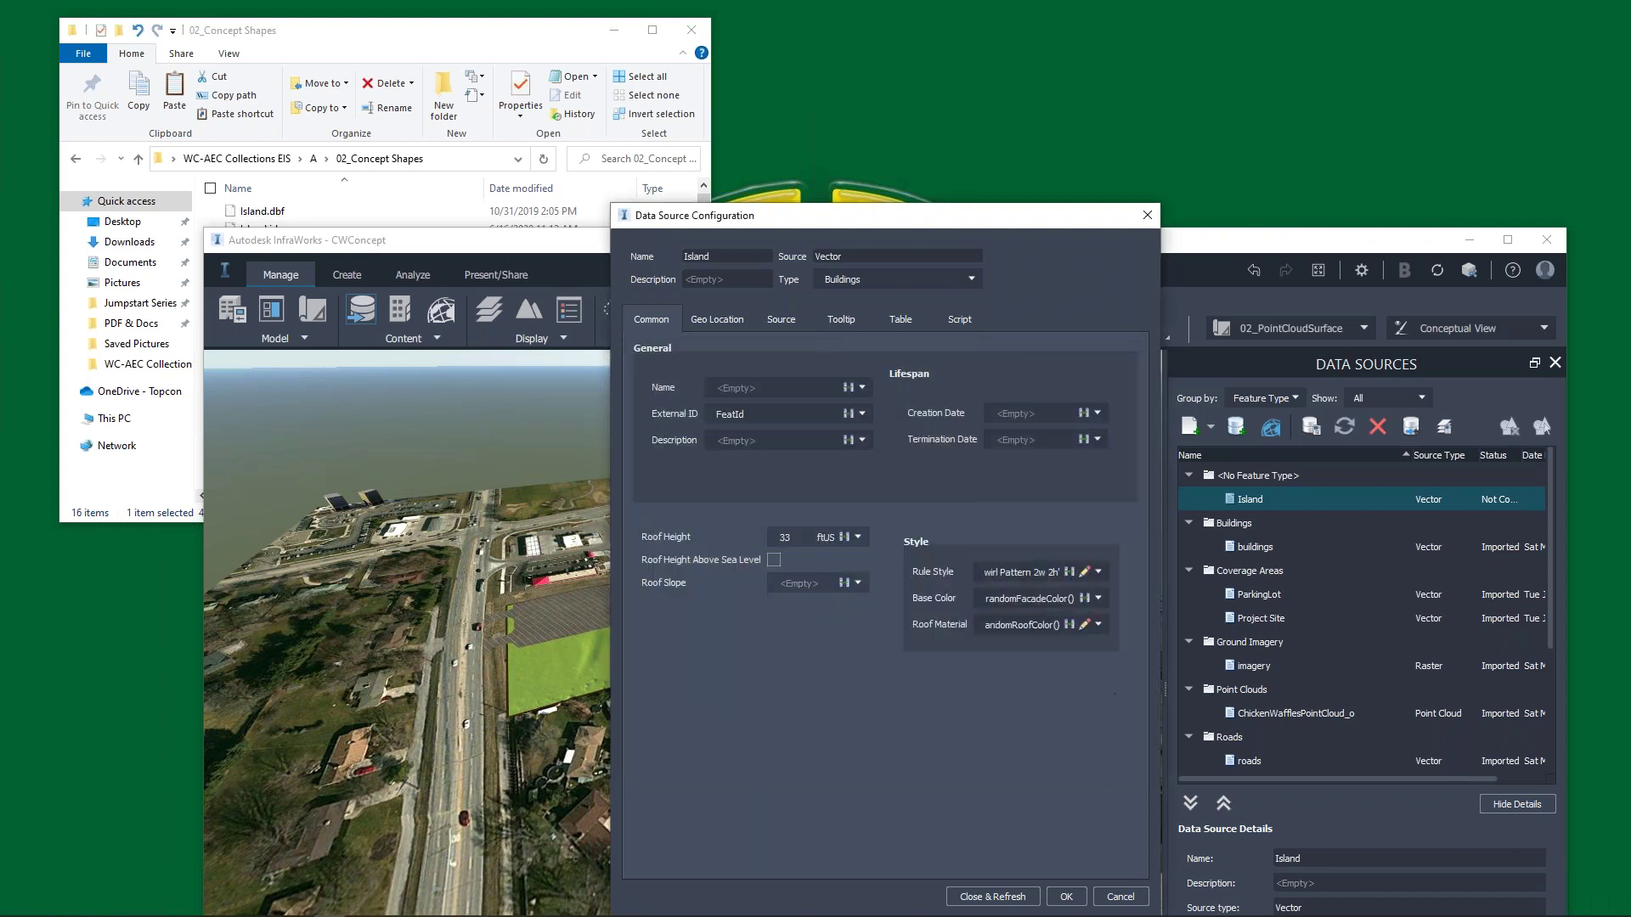
click(993, 896)
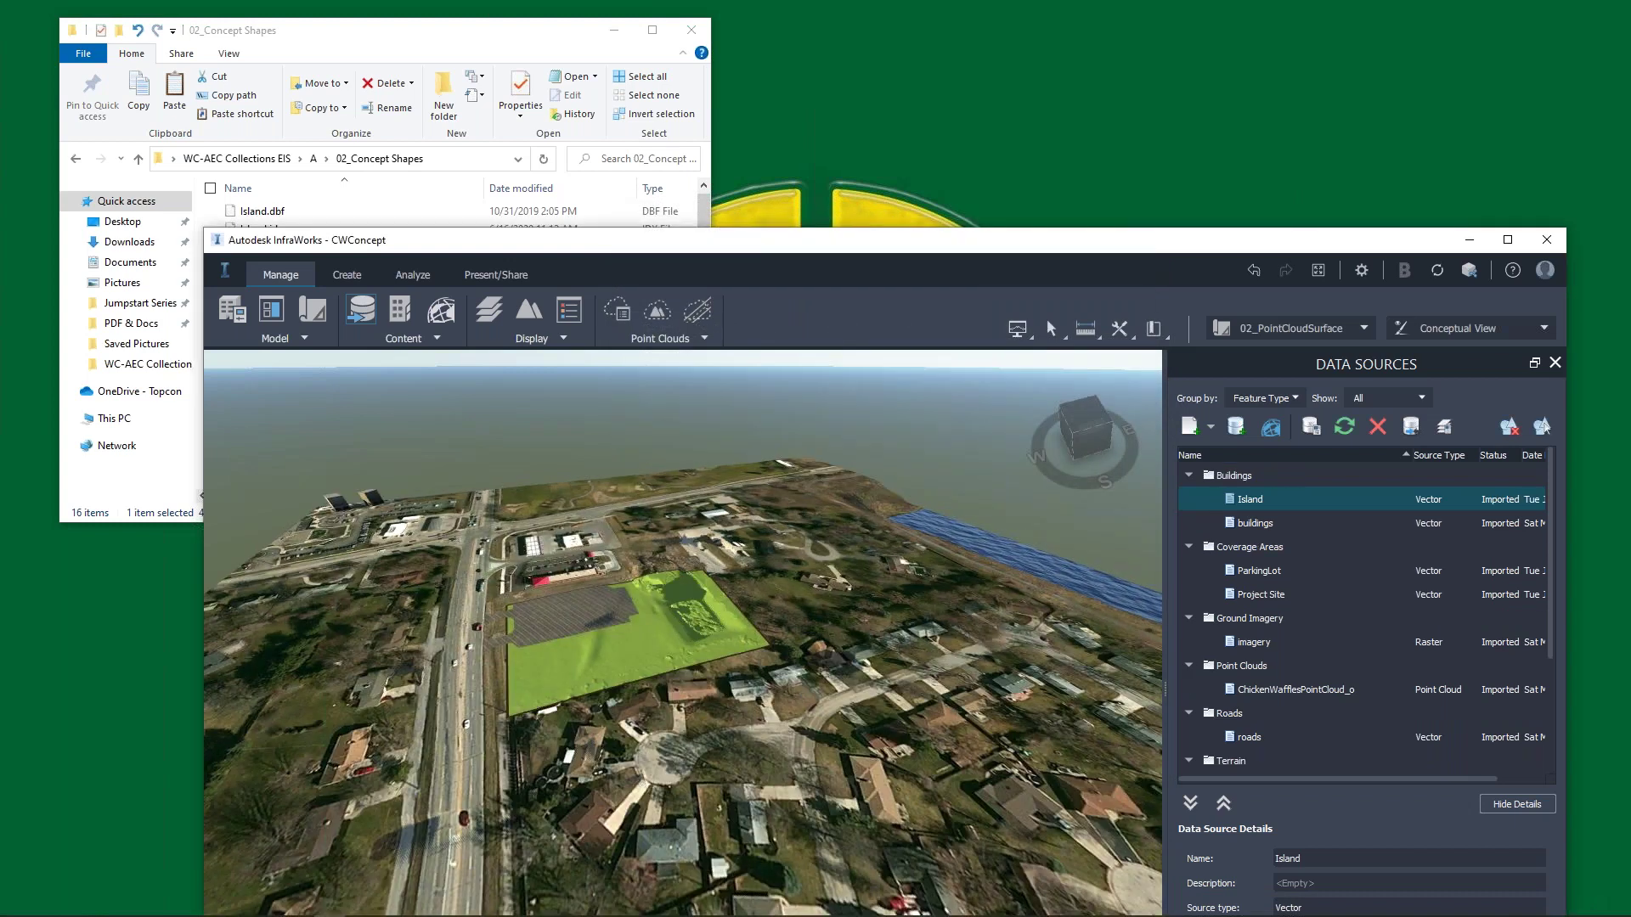
Inspect the imported project site and parking lot up close, checking how they follow the uneven terrain.
middle_drag(595, 722, 874, 762)
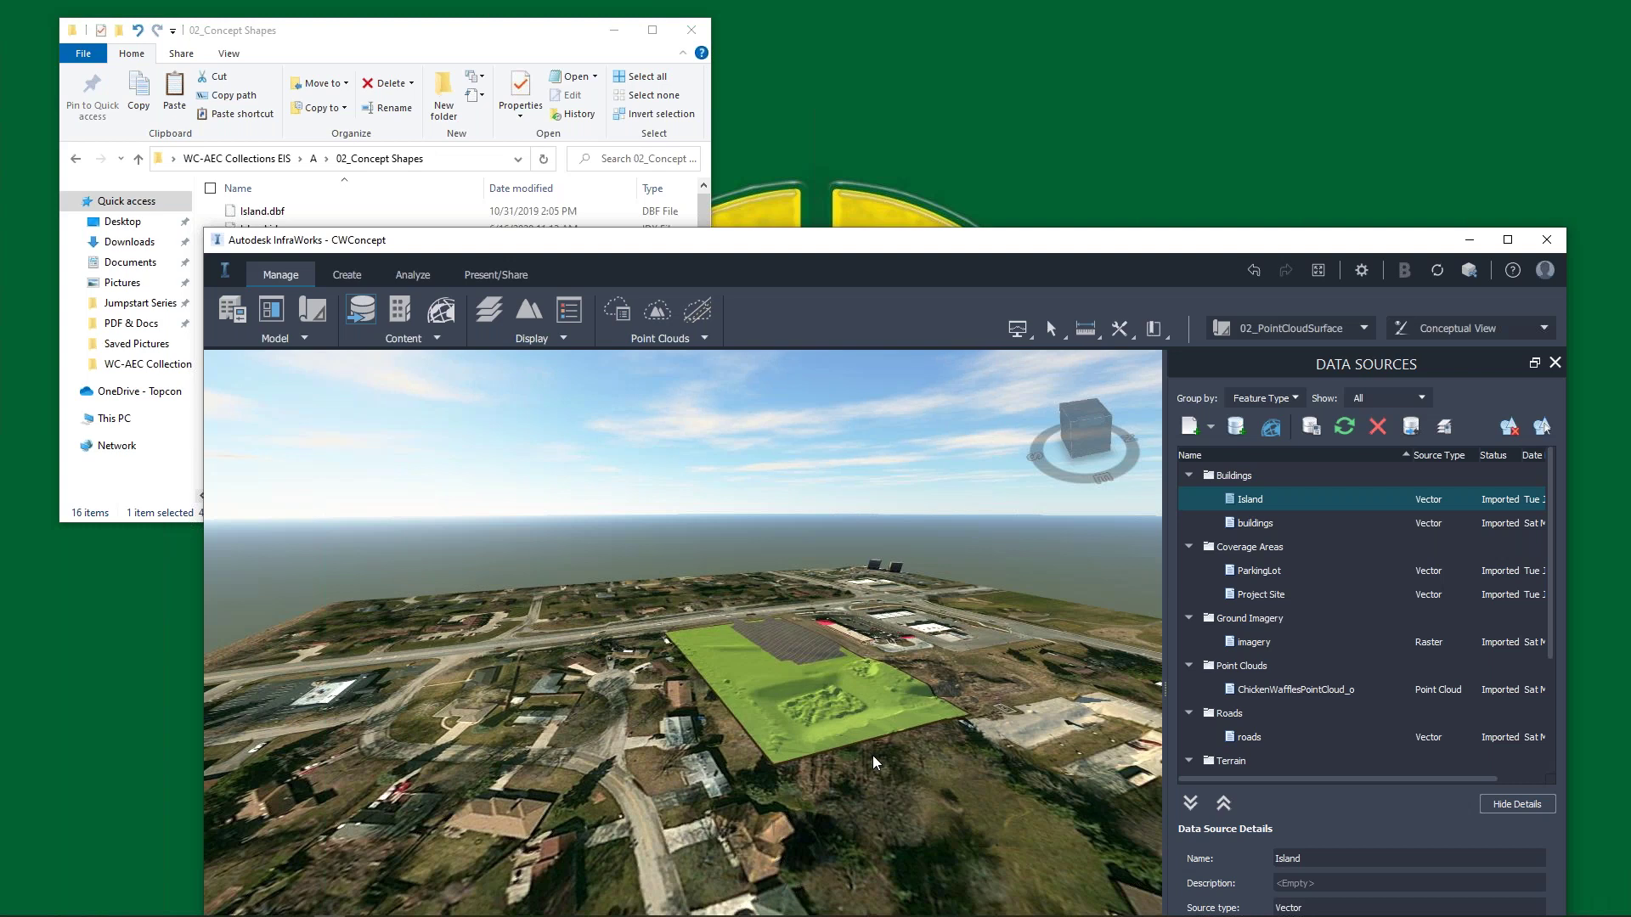
scroll(751, 792, up, 4)
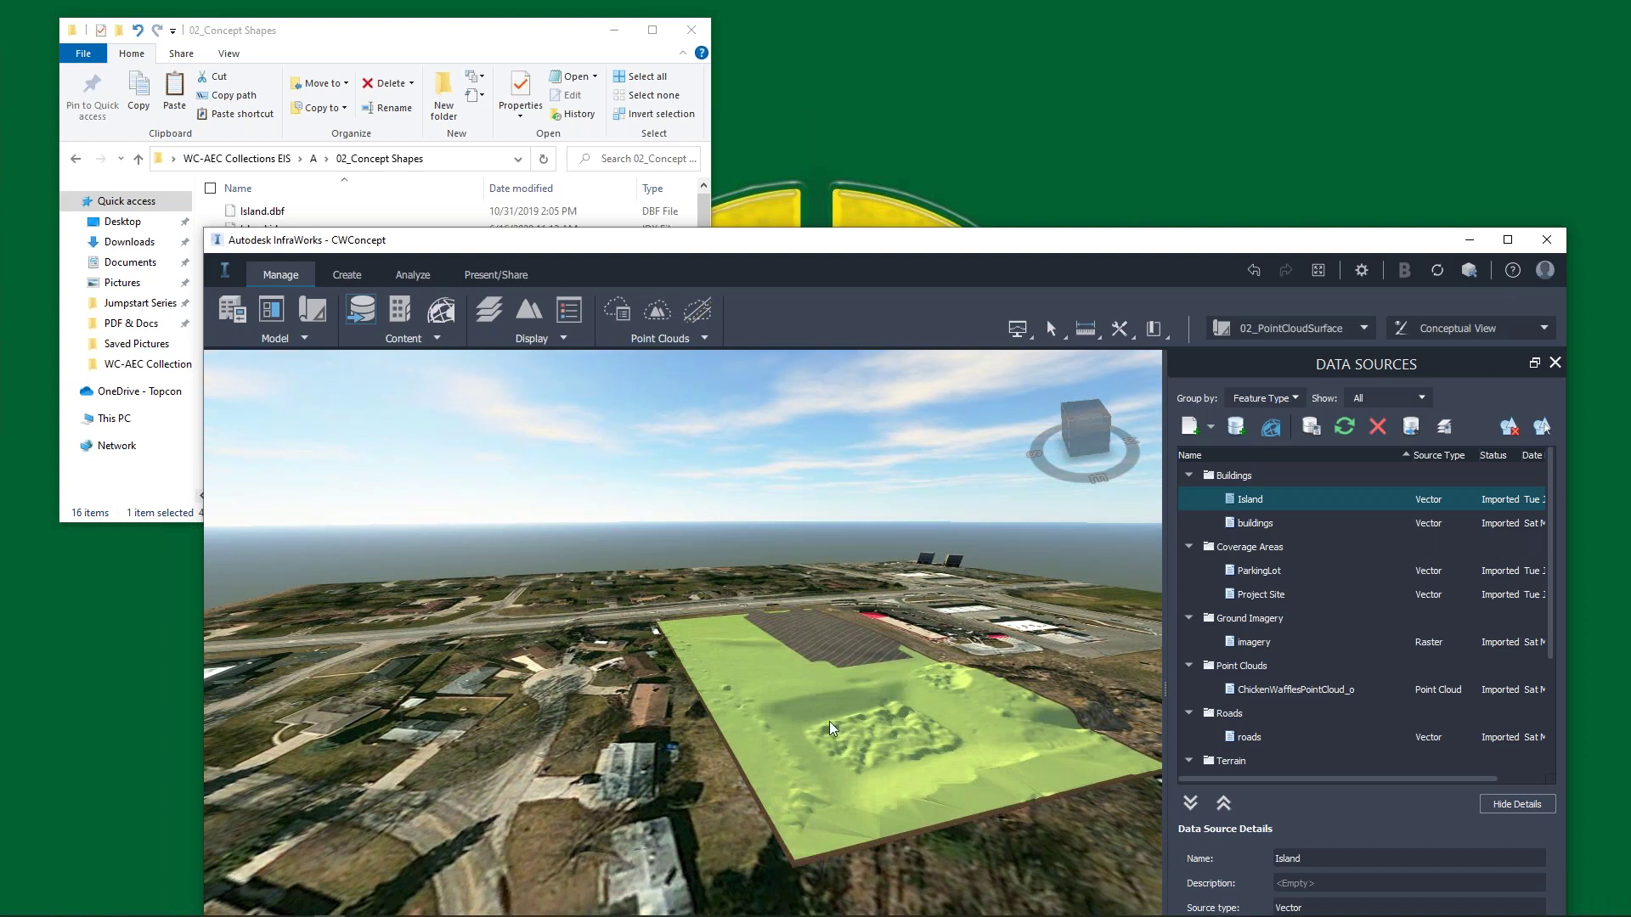
middle_drag(820, 722, 802, 720)
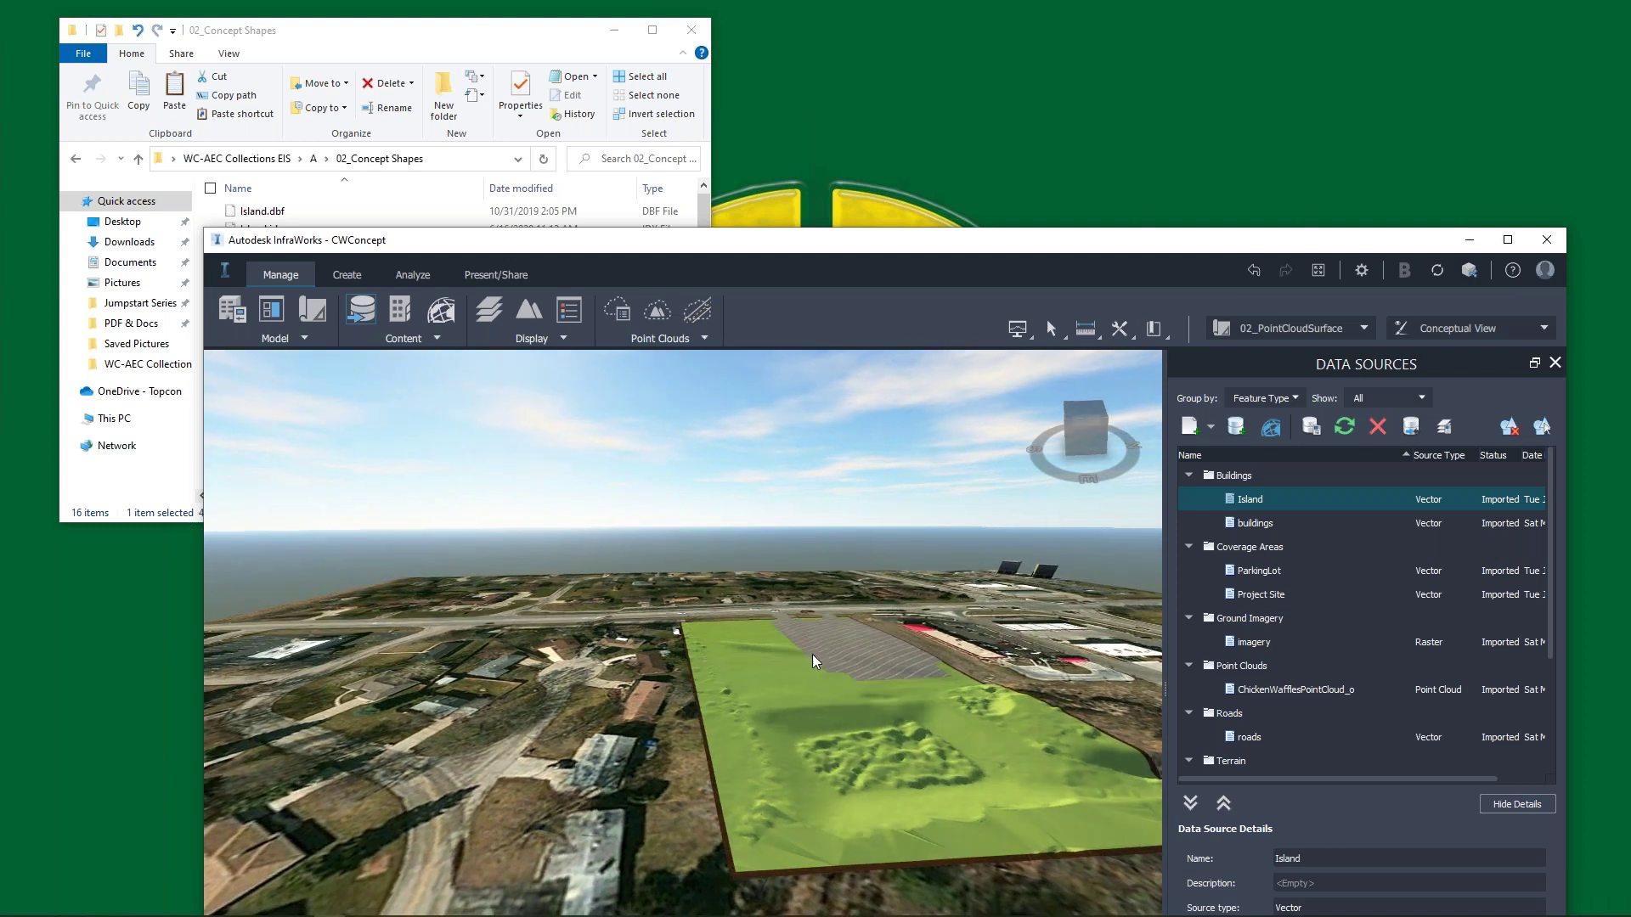
middle_drag(783, 656, 764, 701)
scroll(765, 701, up, 10)
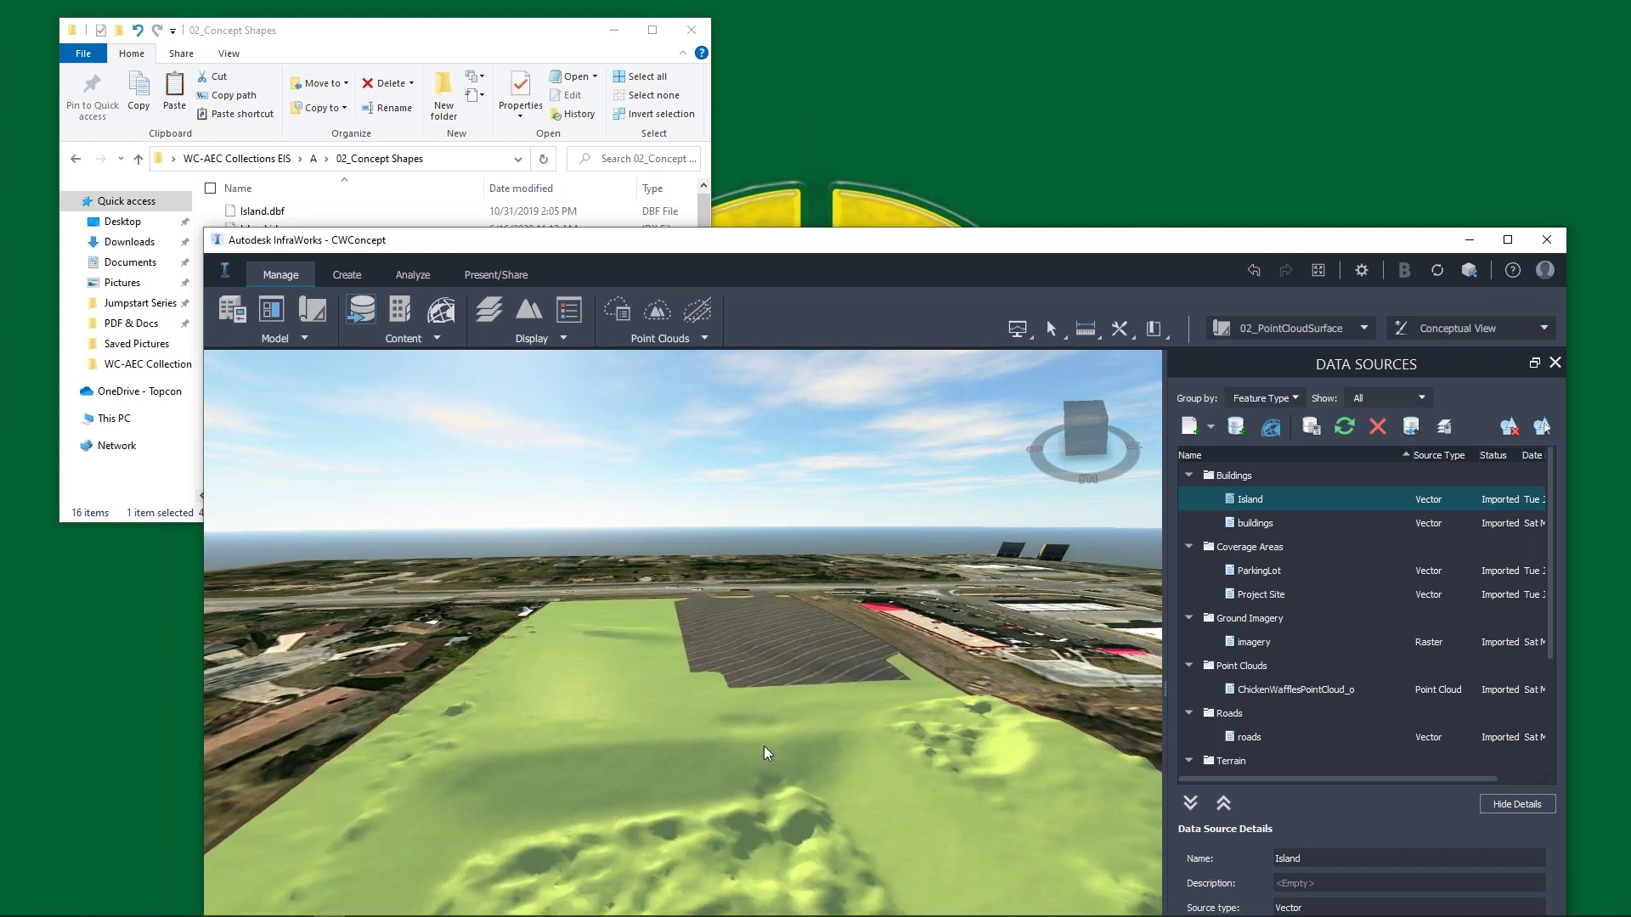
middle_drag(768, 690, 763, 731)
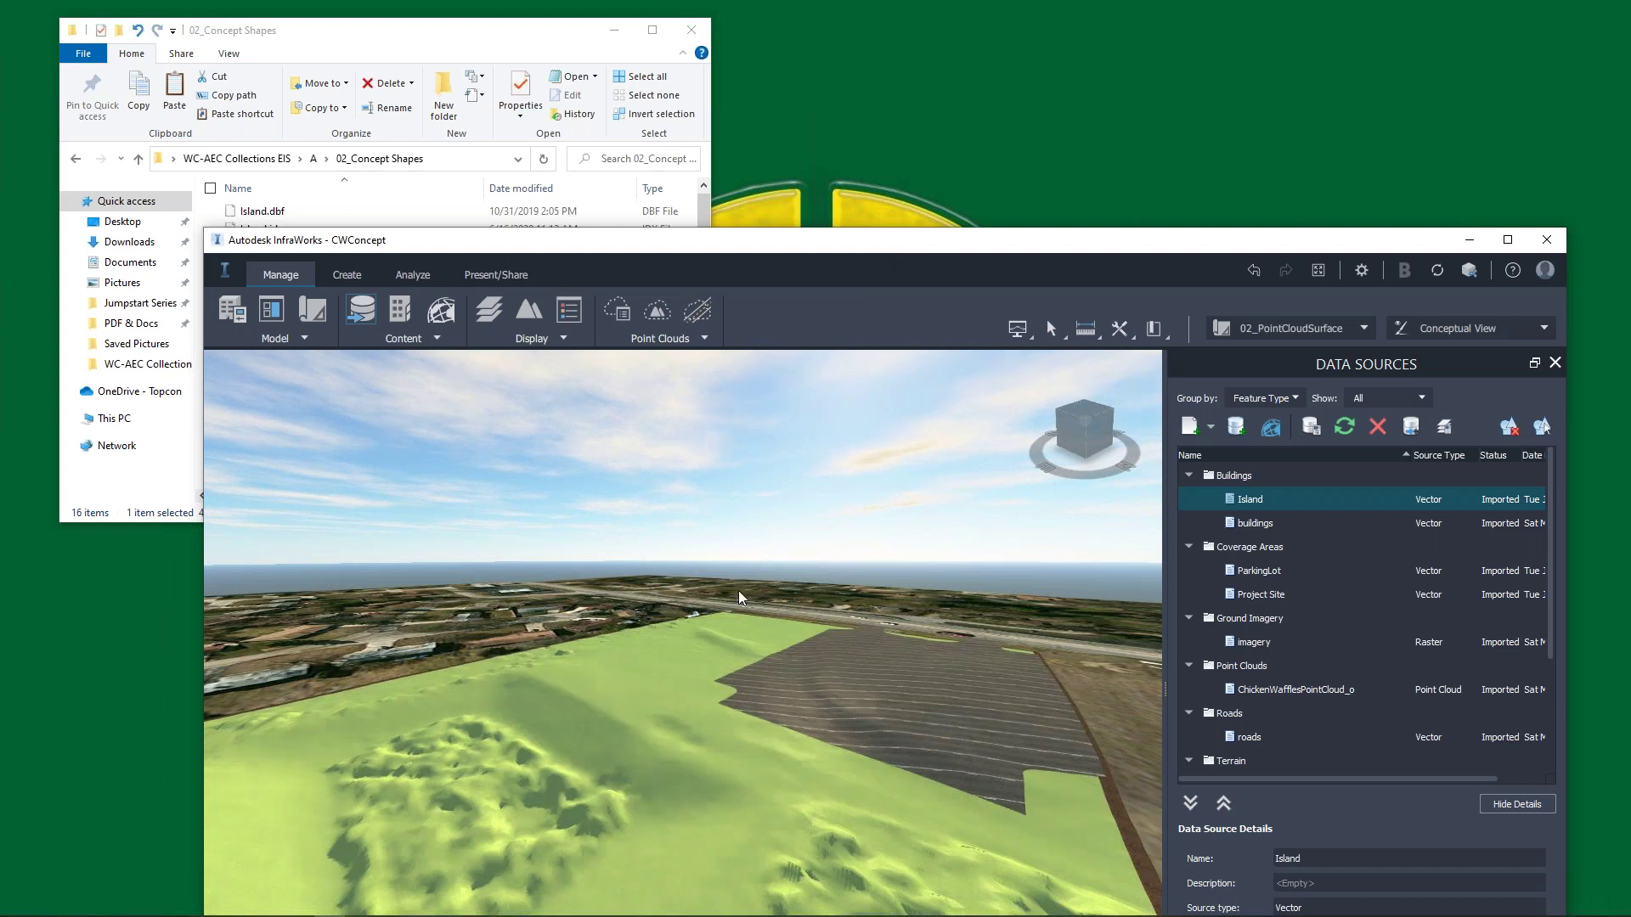
middle_drag(725, 549, 808, 647)
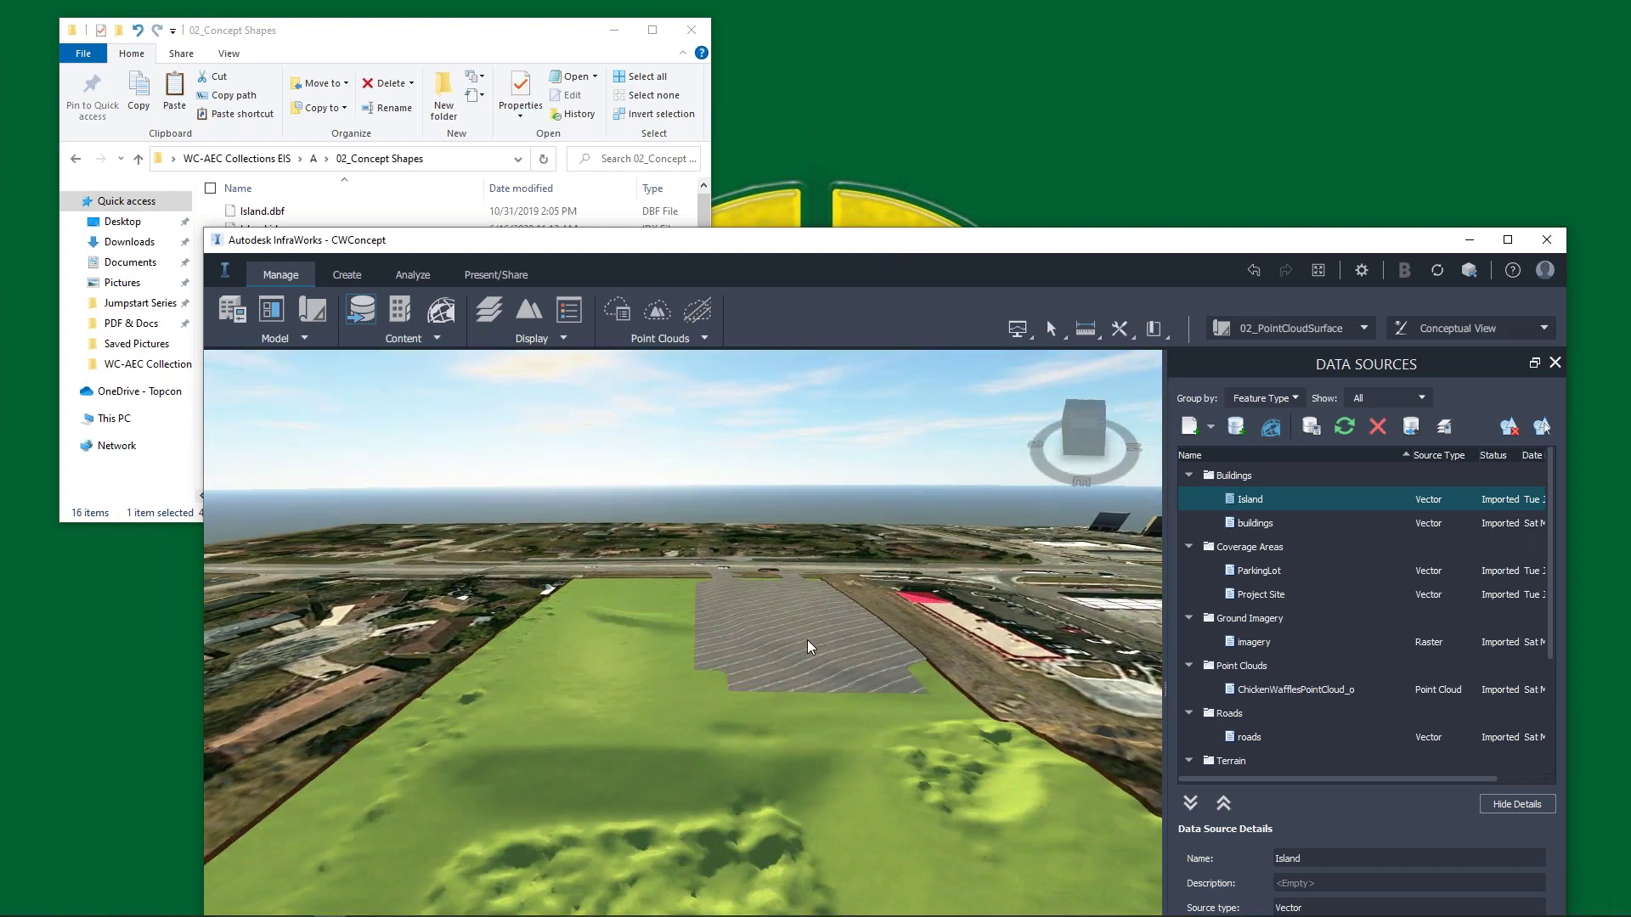
Apply Shape Terrain to the ParkingLot coverage, adjust its elevation slightly, and check the graded lot against the surrounding site.
click(808, 647)
right_click(805, 644)
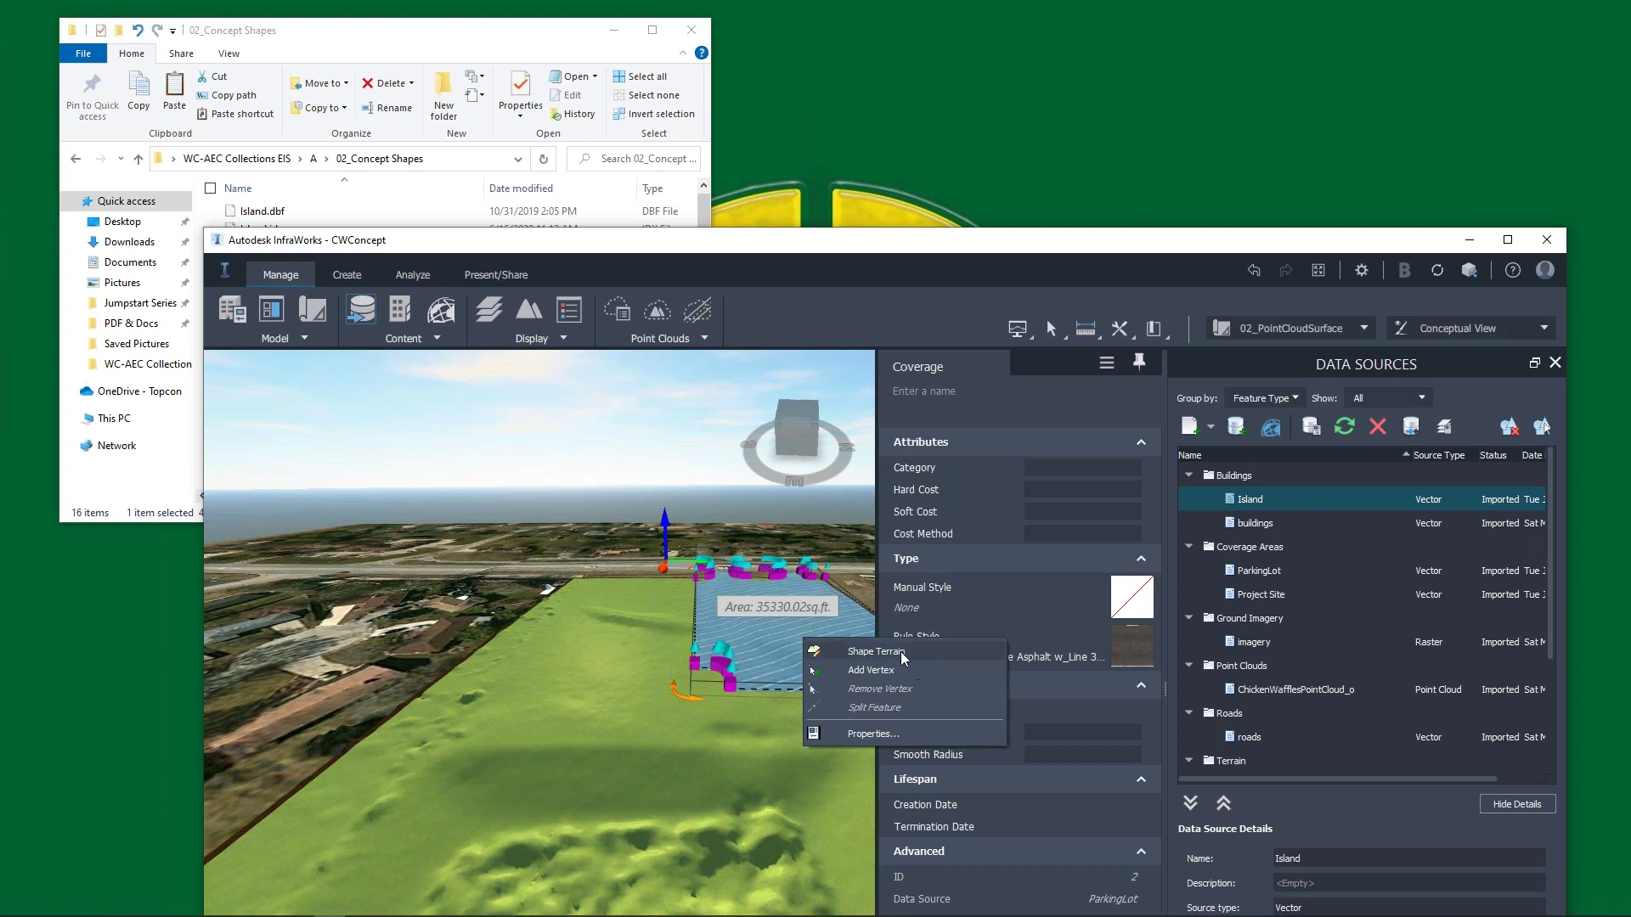
click(858, 652)
middle_drag(727, 817, 702, 652)
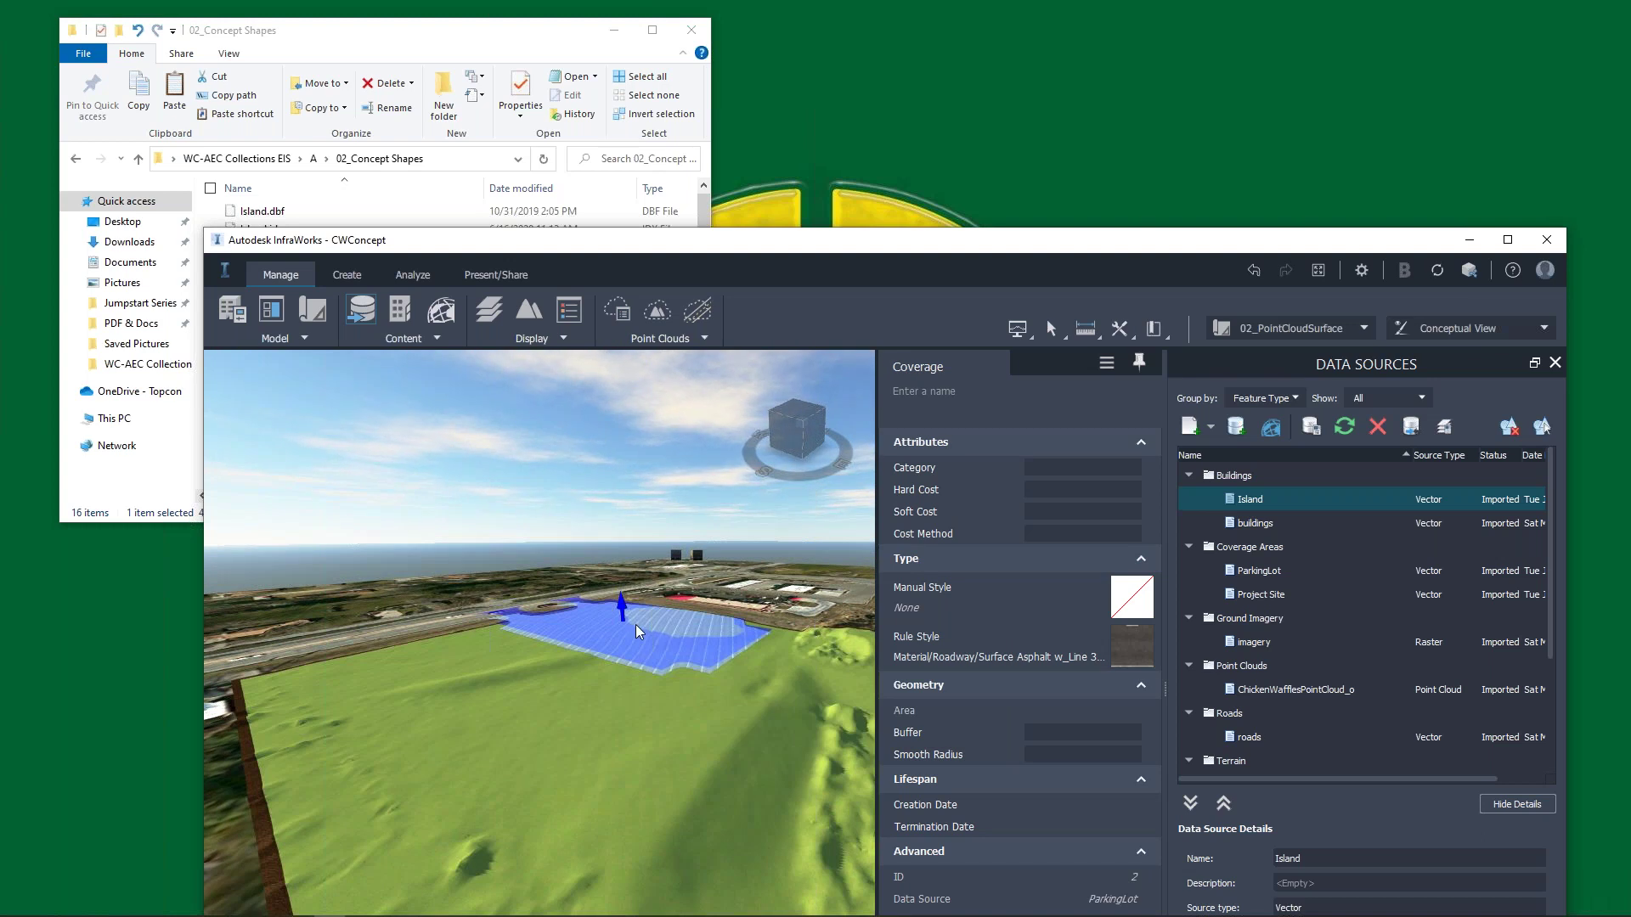
mouse_move(624, 608)
mouse_down()
mouse_move(620, 585)
mouse_move(626, 624)
mouse_move(636, 615)
mouse_up()
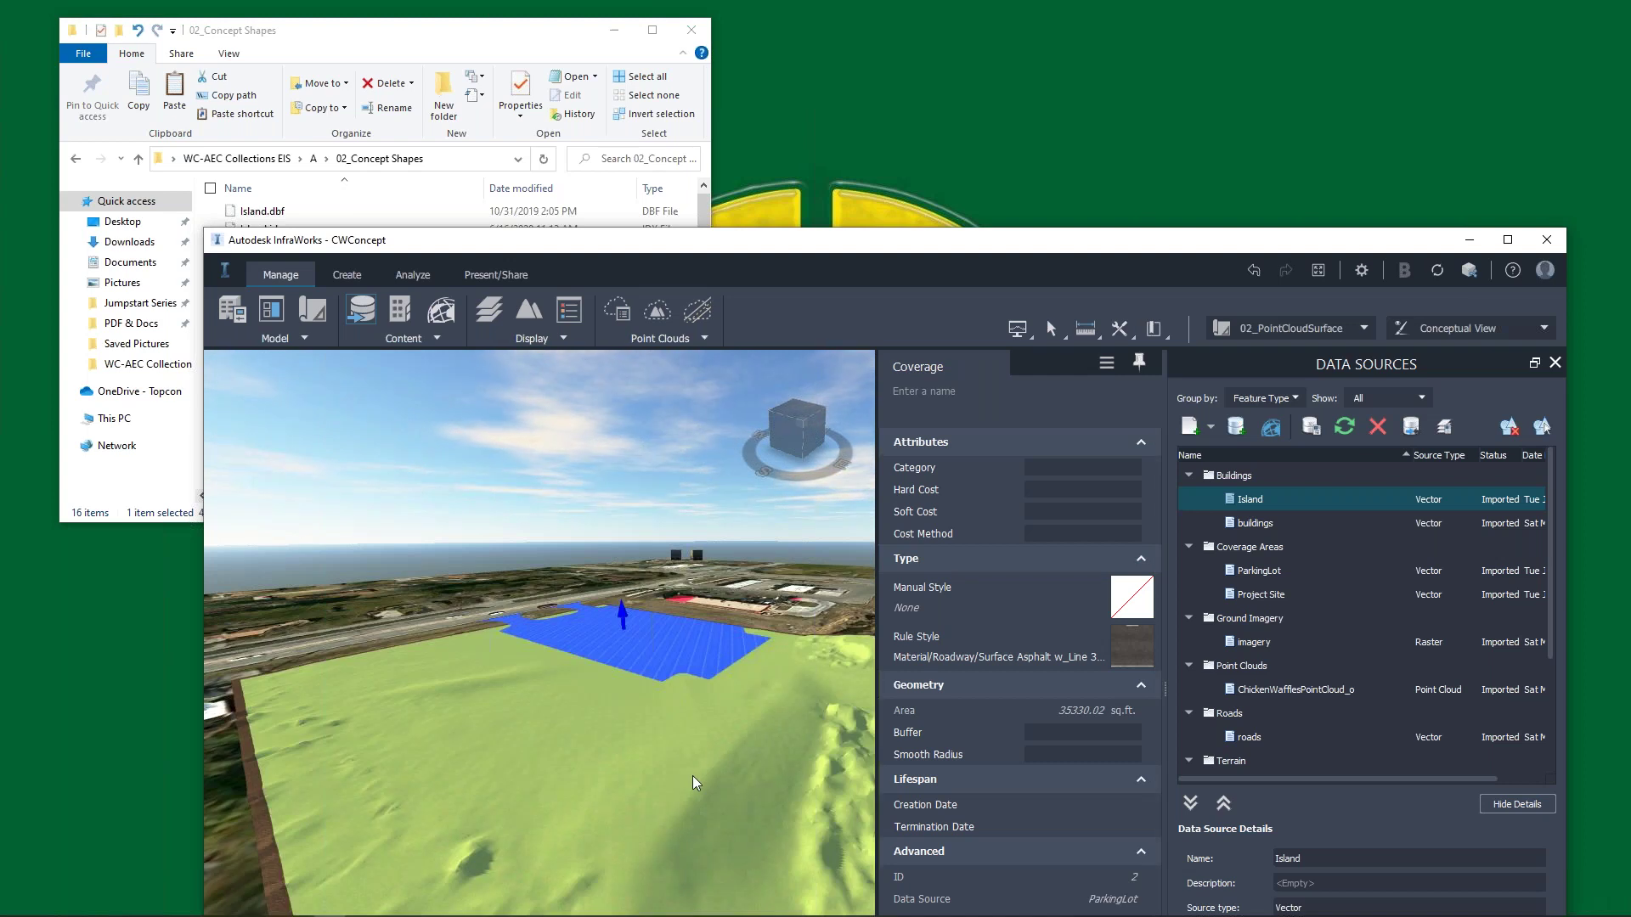
click(695, 783)
scroll(685, 647, up, 5)
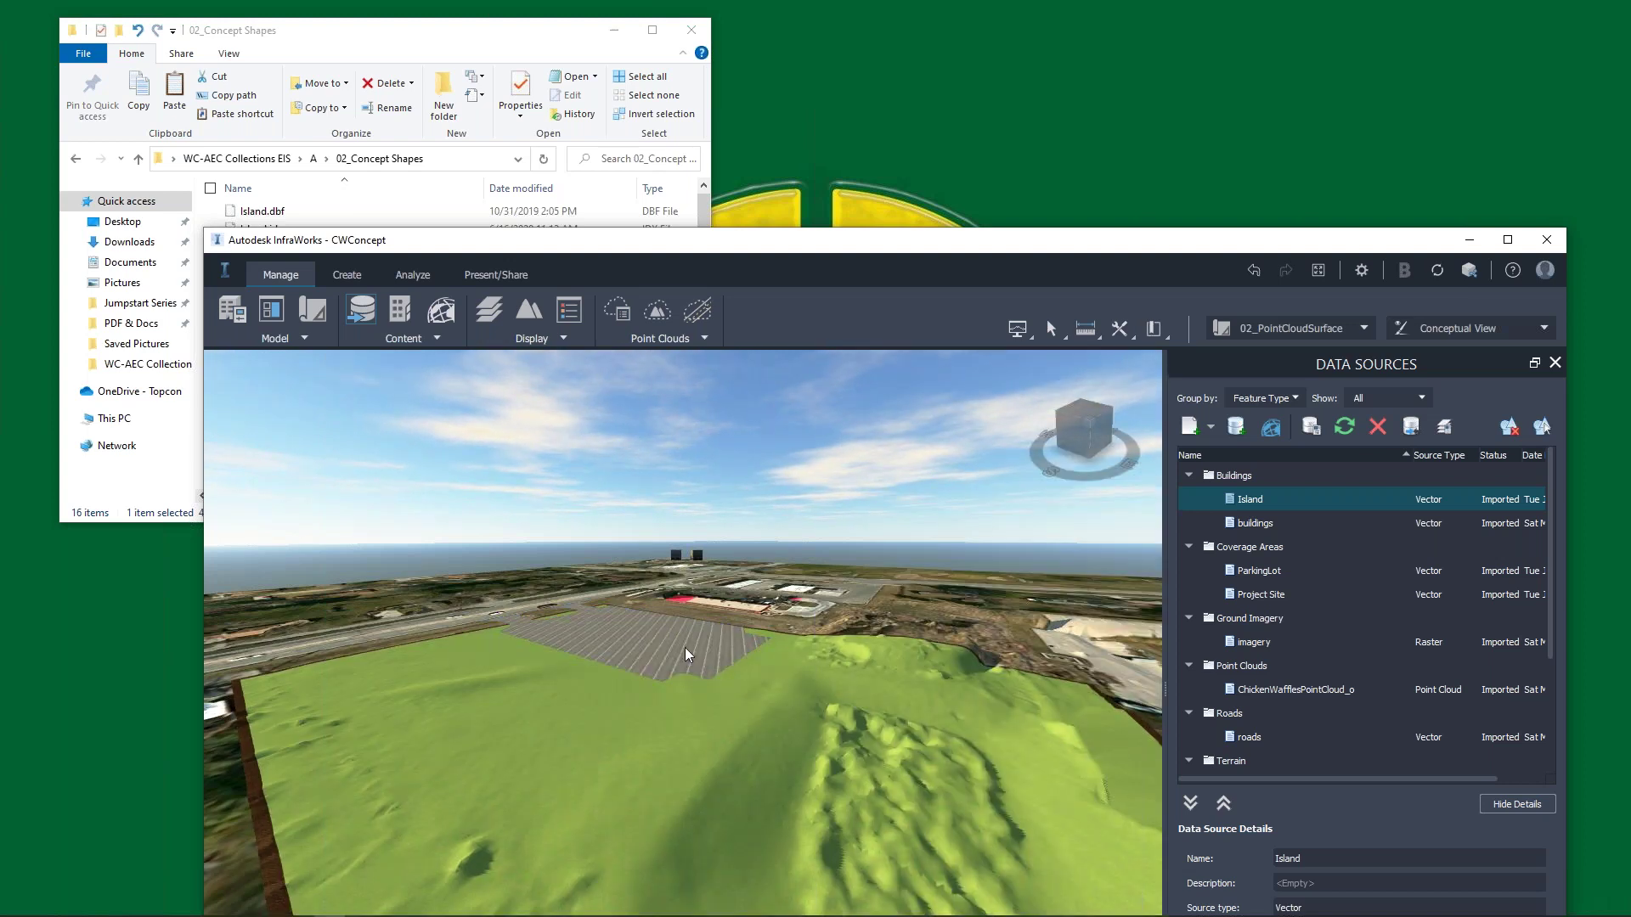
shift+middle_drag(661, 673, 721, 693)
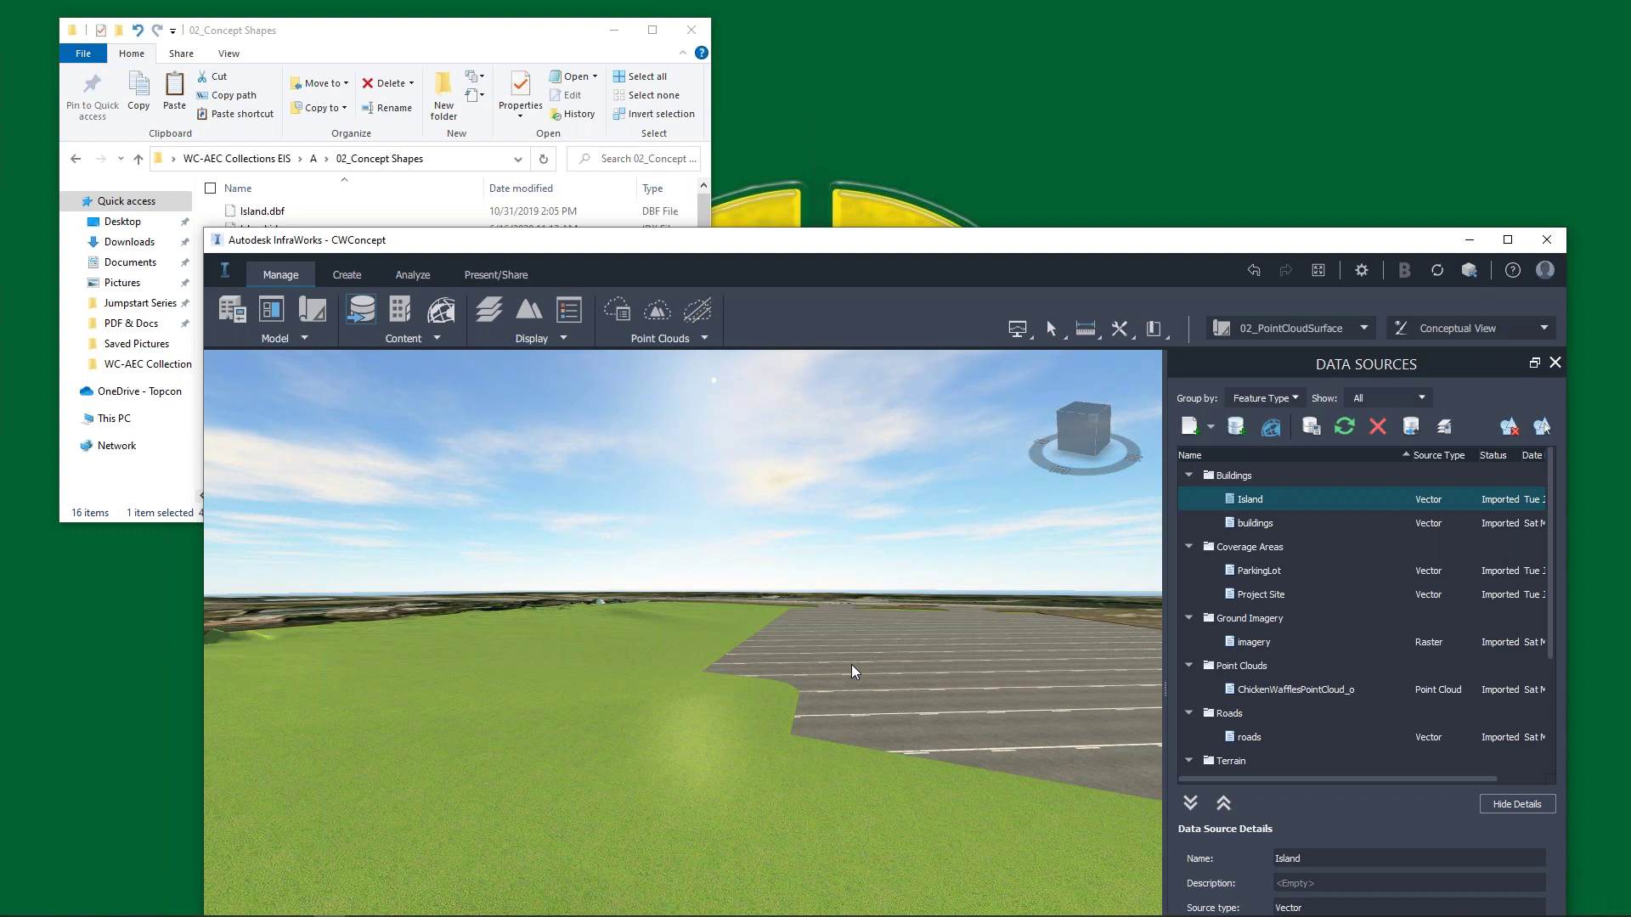
scroll(830, 594, down, 5)
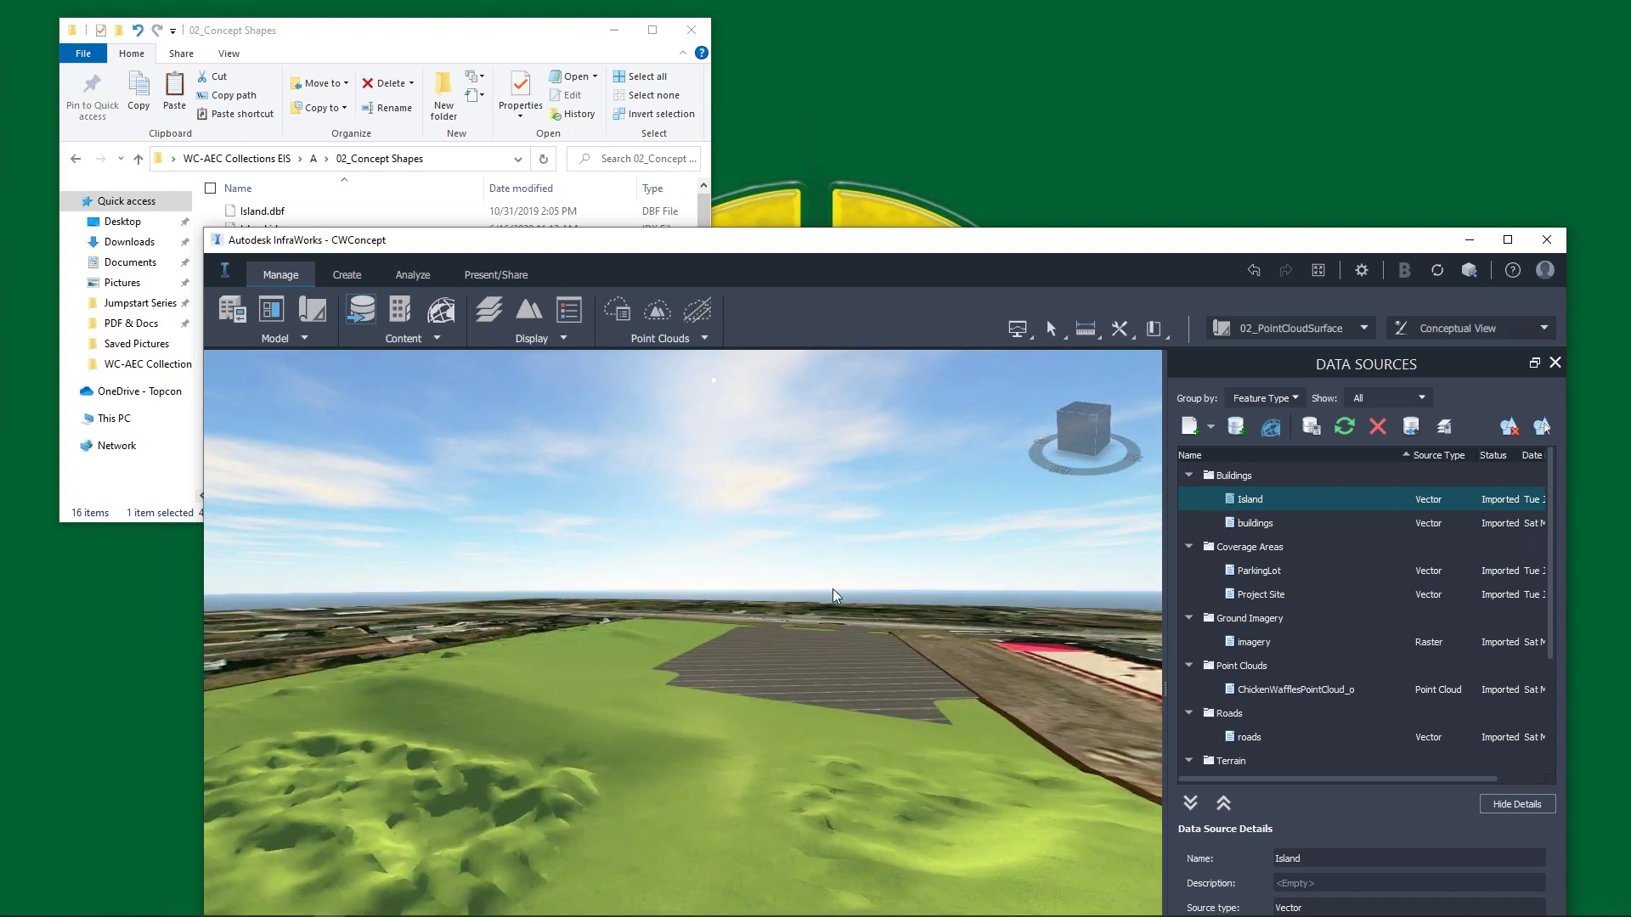
drag(600, 626, 776, 722)
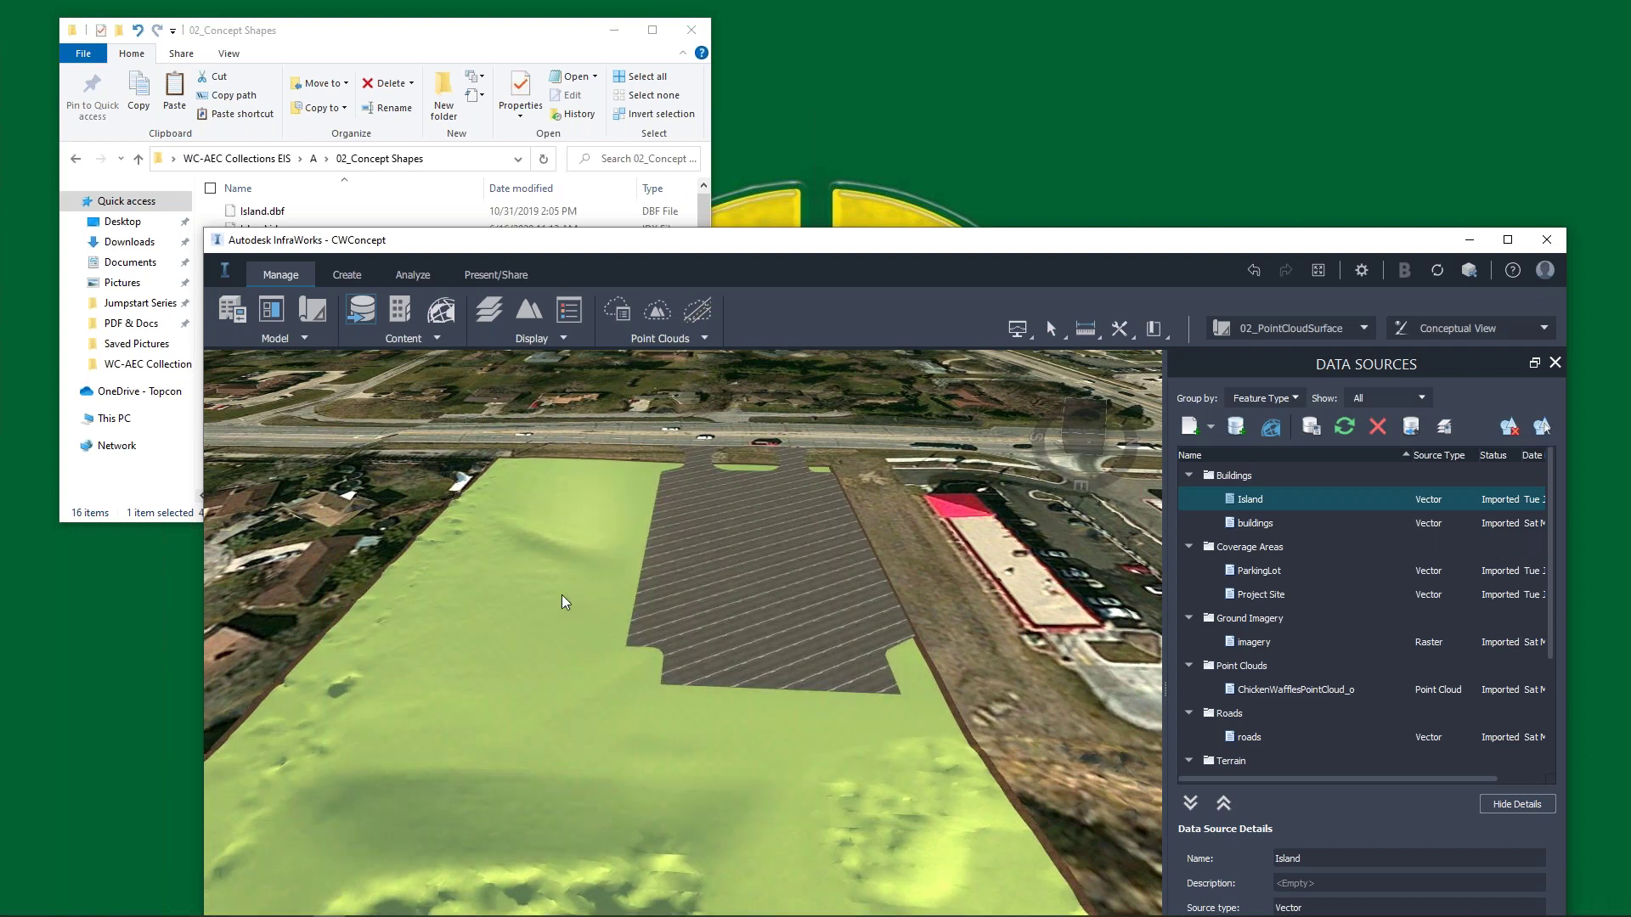
Add conceptual-bldg-v2.fbx from folder A to the model as a 3D Model data source, leaving its type and location unconfigured.
drag(680, 245, 815, 336)
click(260, 160)
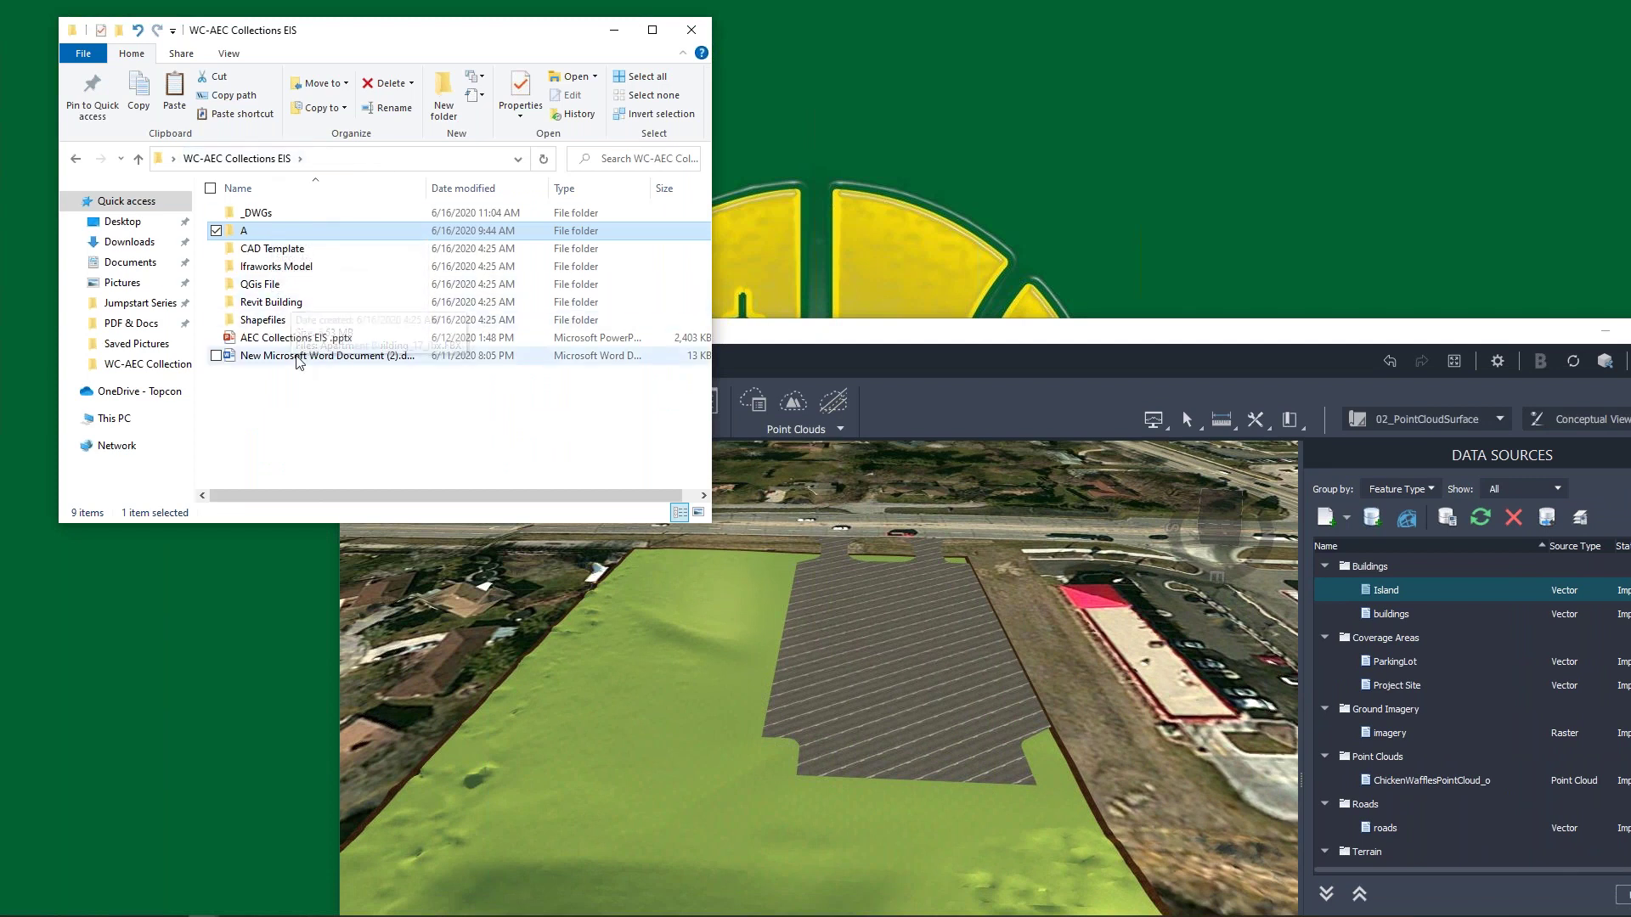
double_click(263, 231)
drag(293, 232, 909, 689)
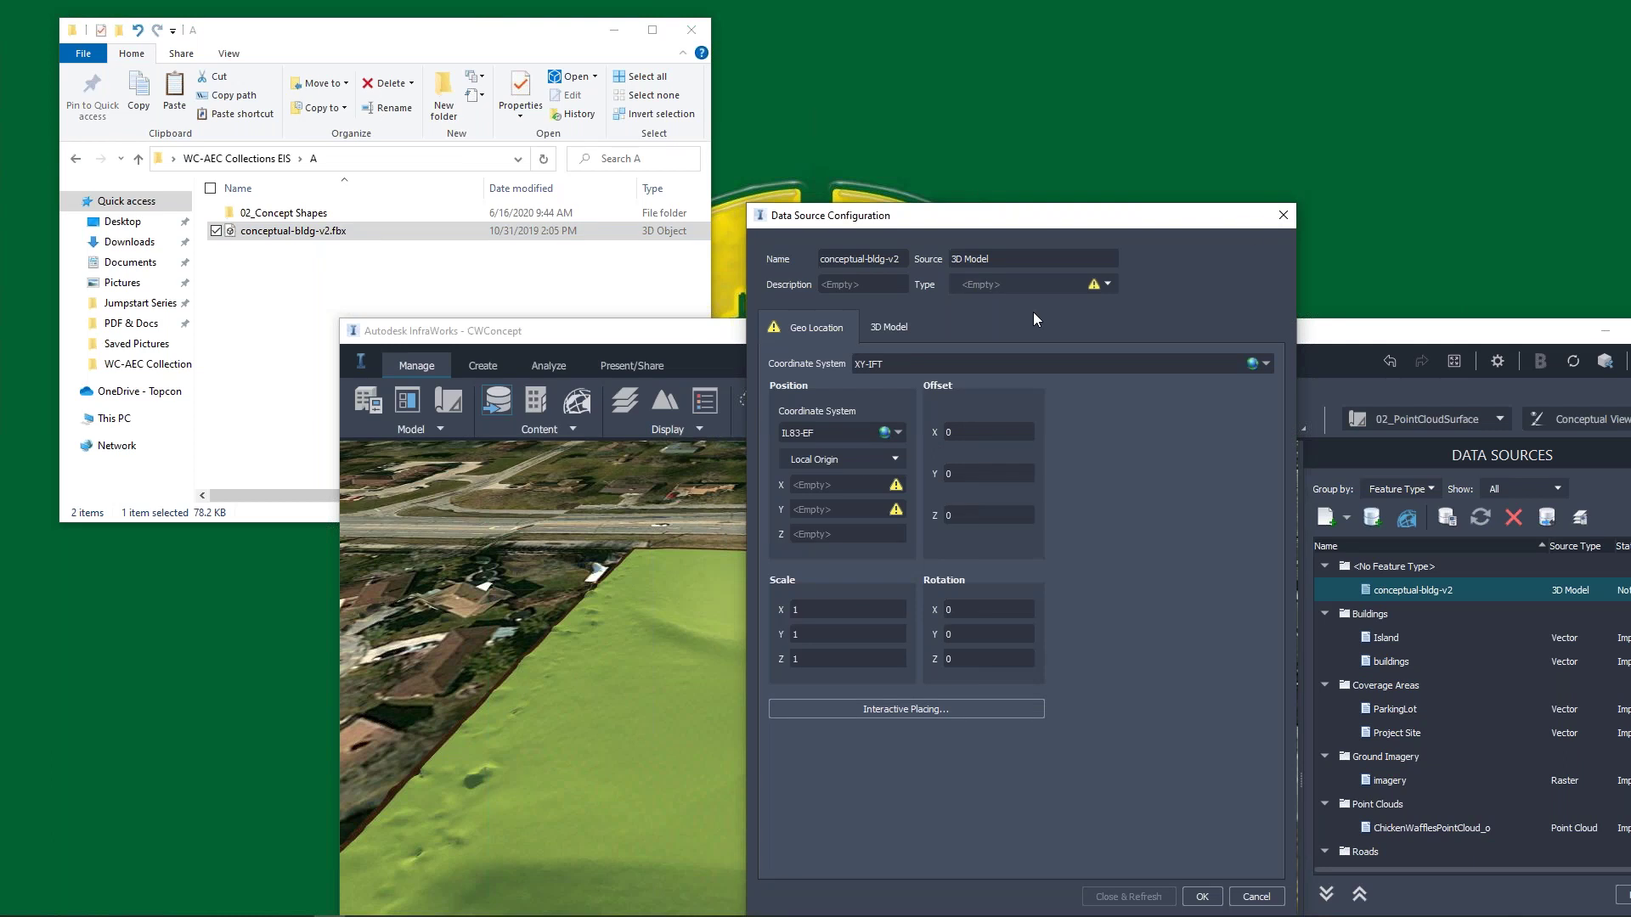
click(1284, 214)
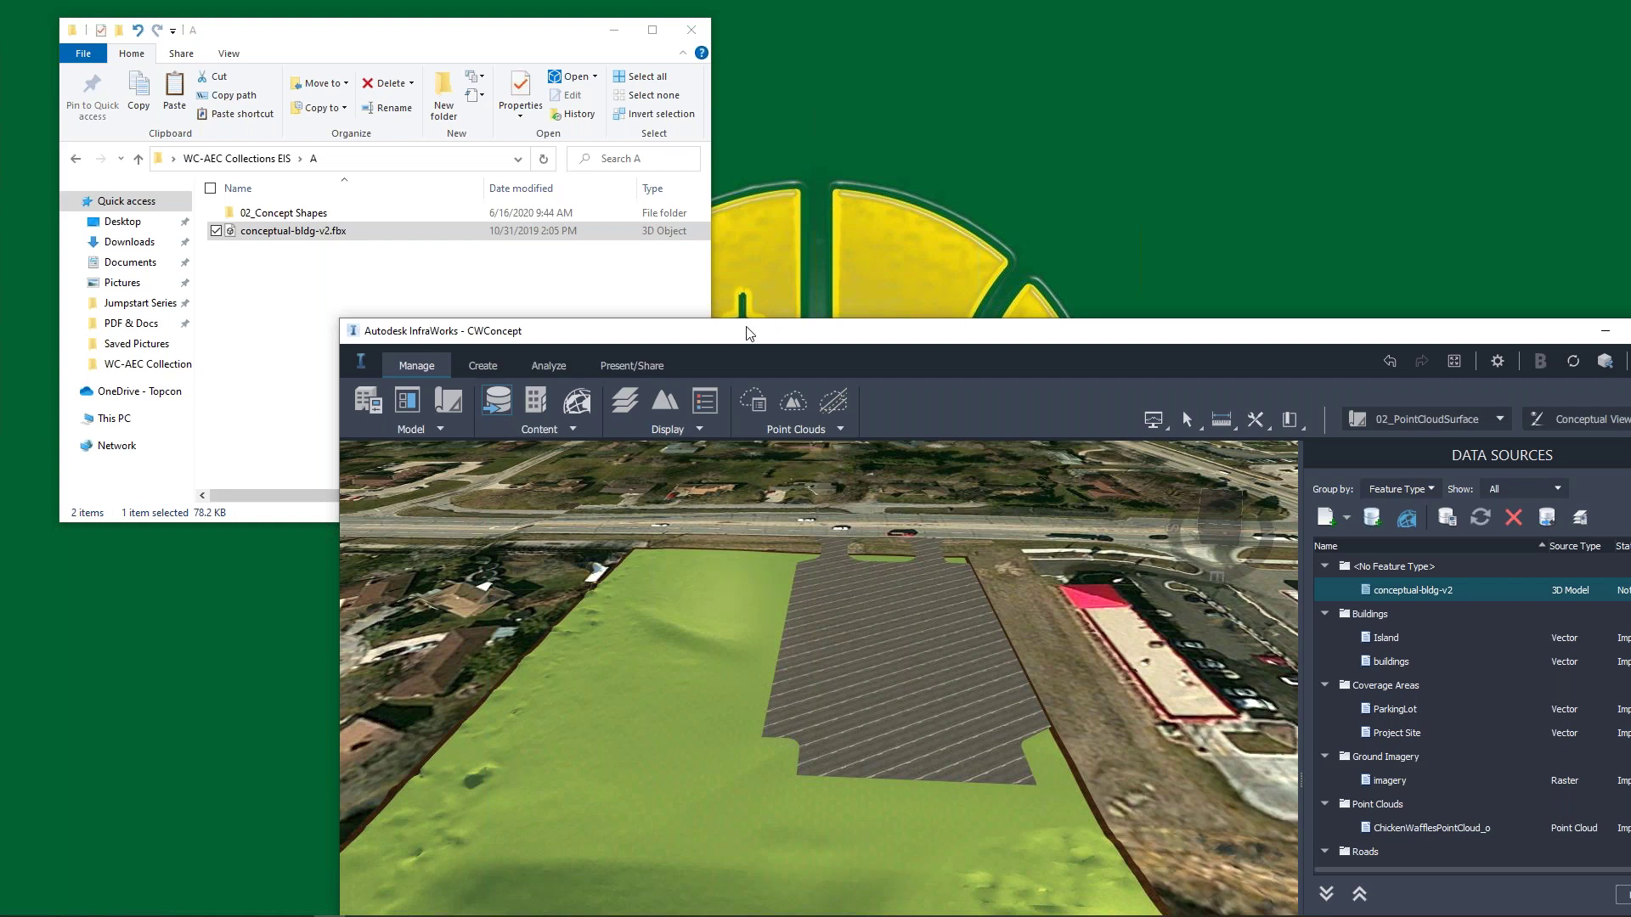
Leave the CWConcept model and return to the InfraWorks home screen with all models.
drag(772, 335, 642, 151)
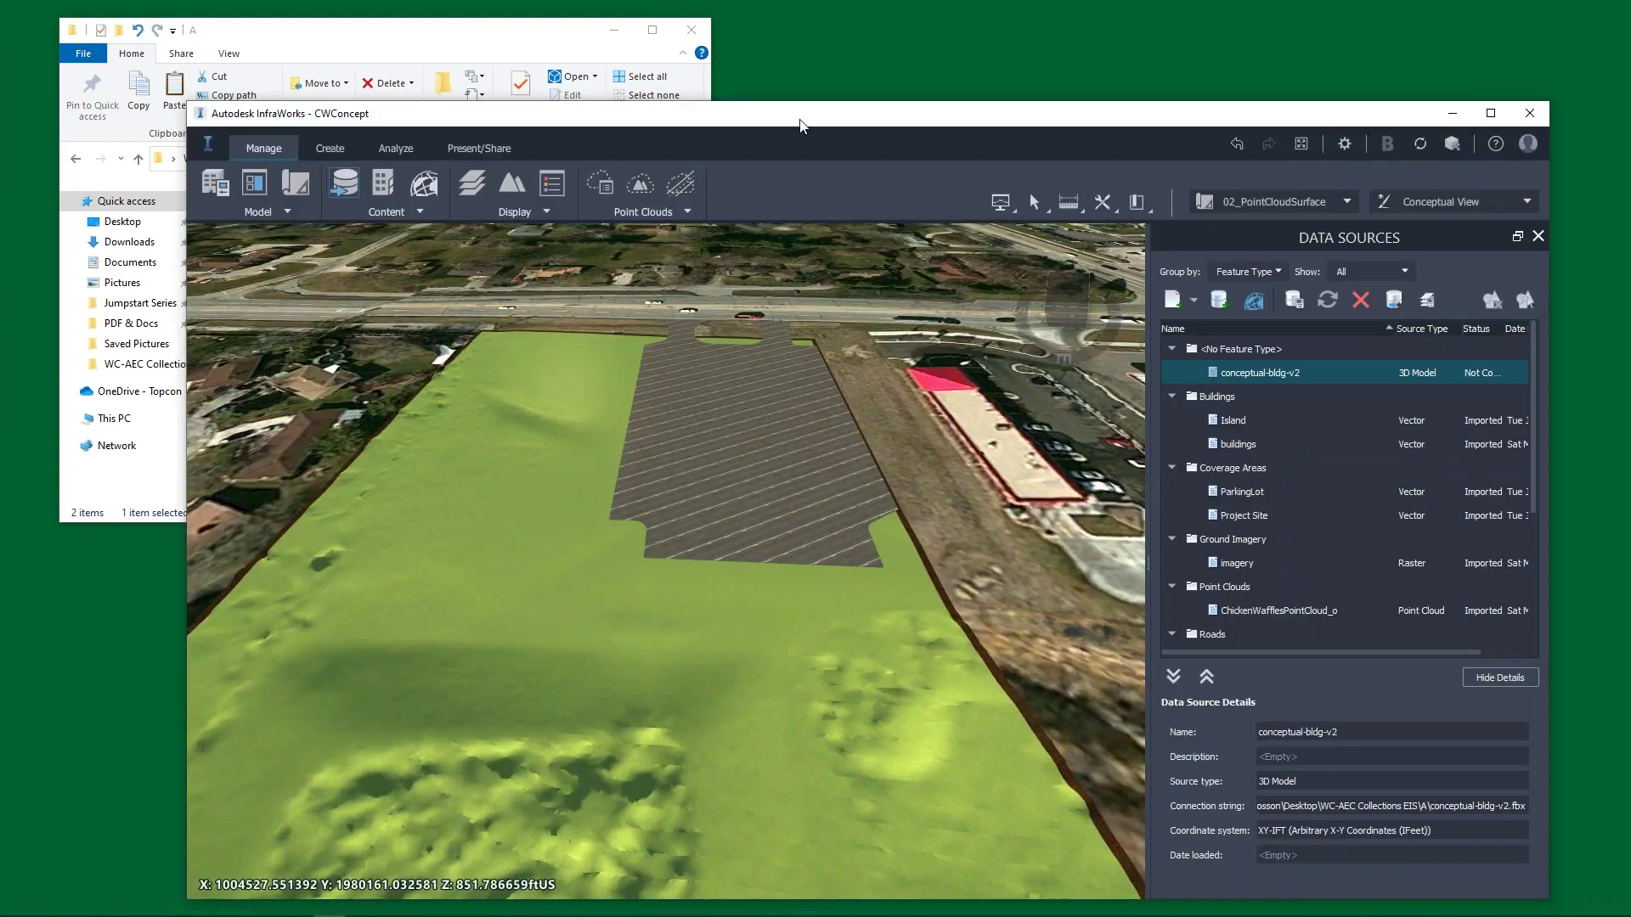
click(206, 149)
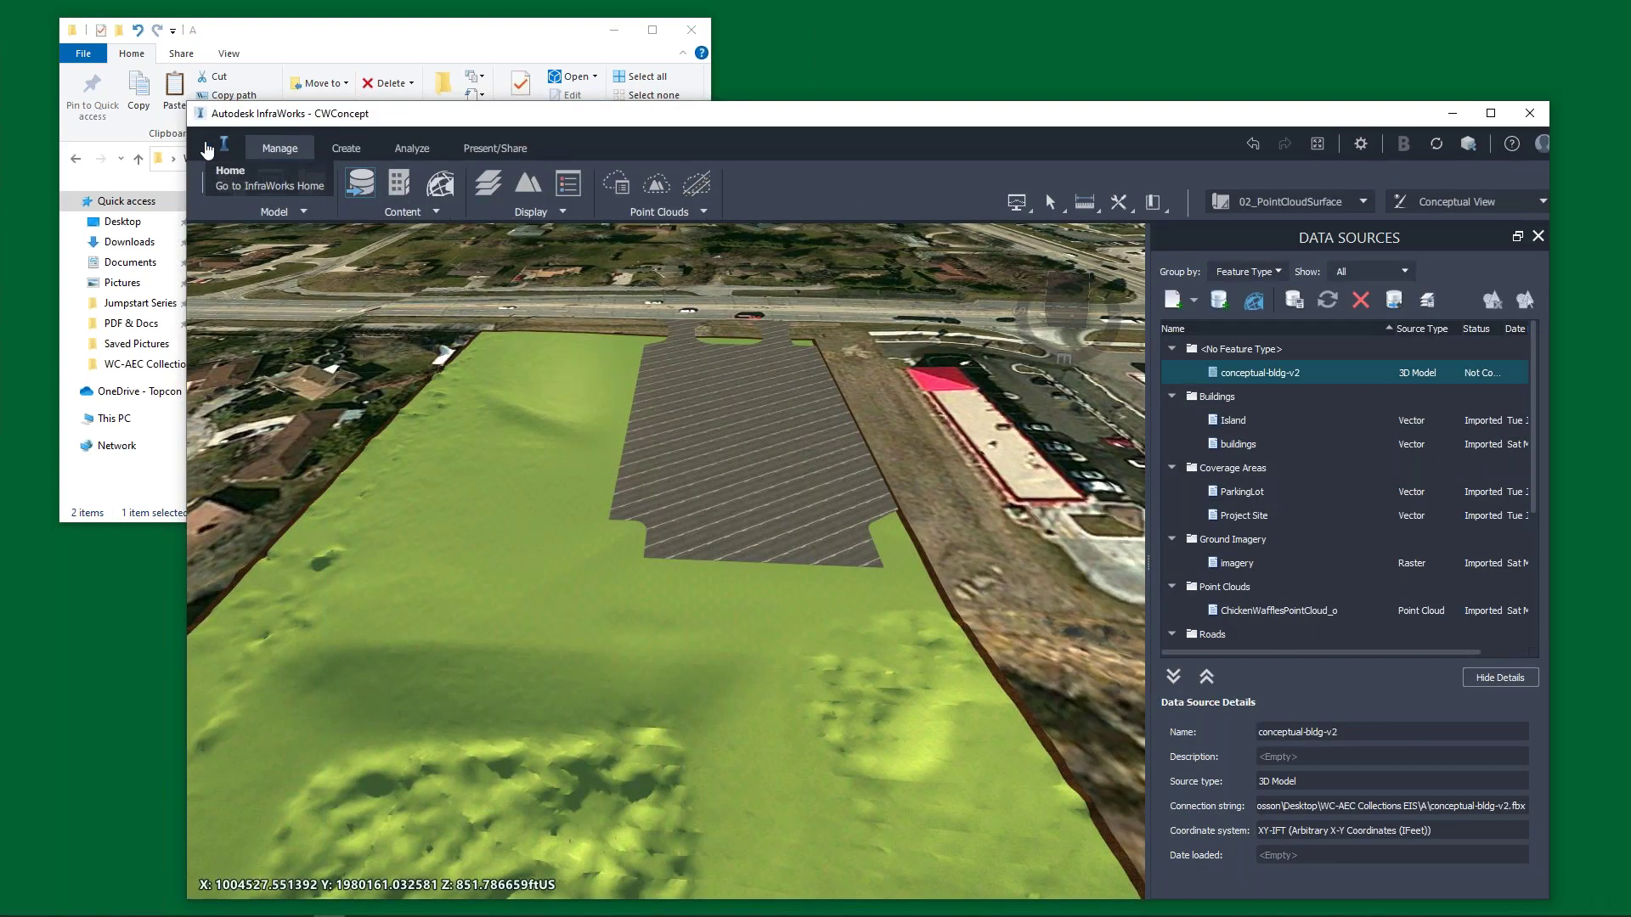
click(234, 169)
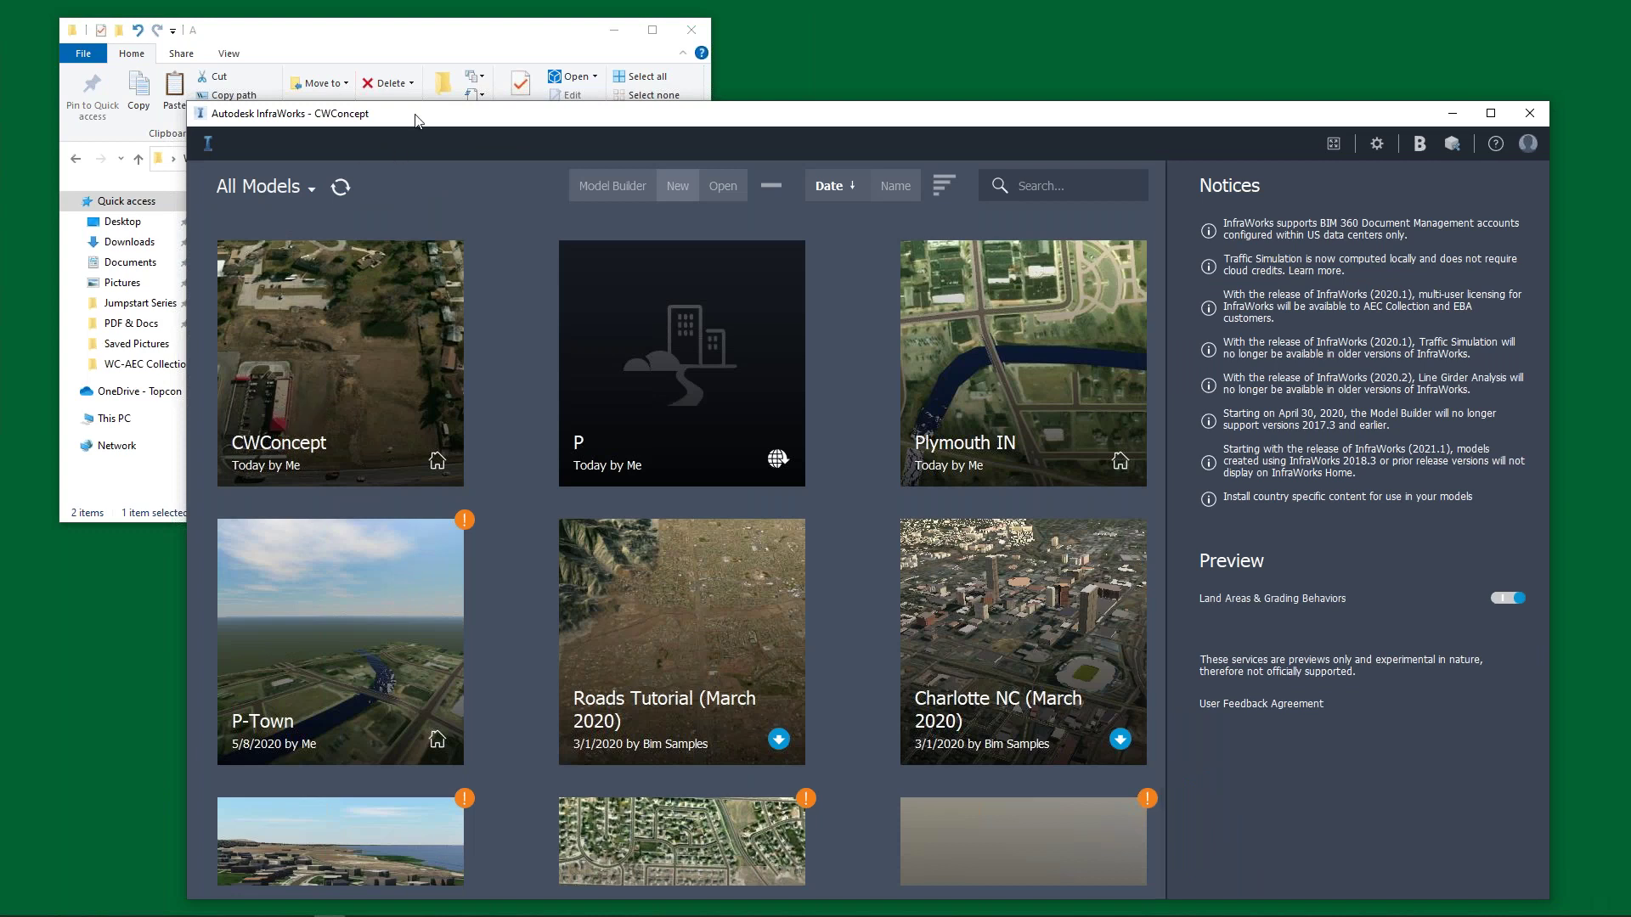
drag(585, 103, 575, 81)
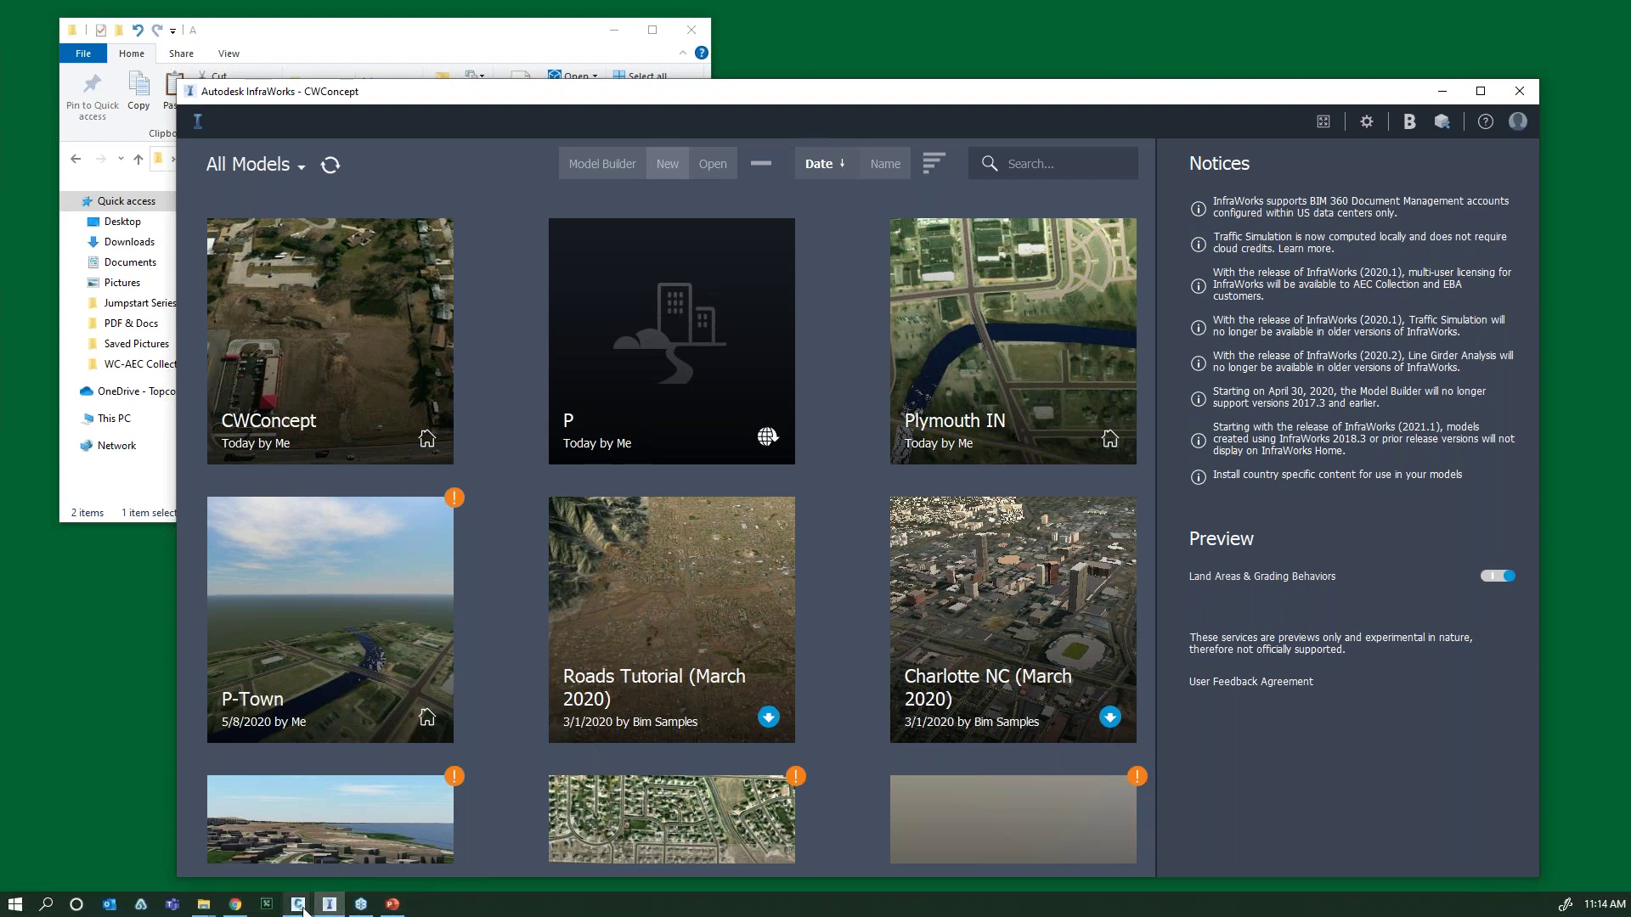
Switch to the Webinar File - Copy.dwg drawing in Civil 3D, maximize it, and show the wider site extents.
mouse_move(304, 911)
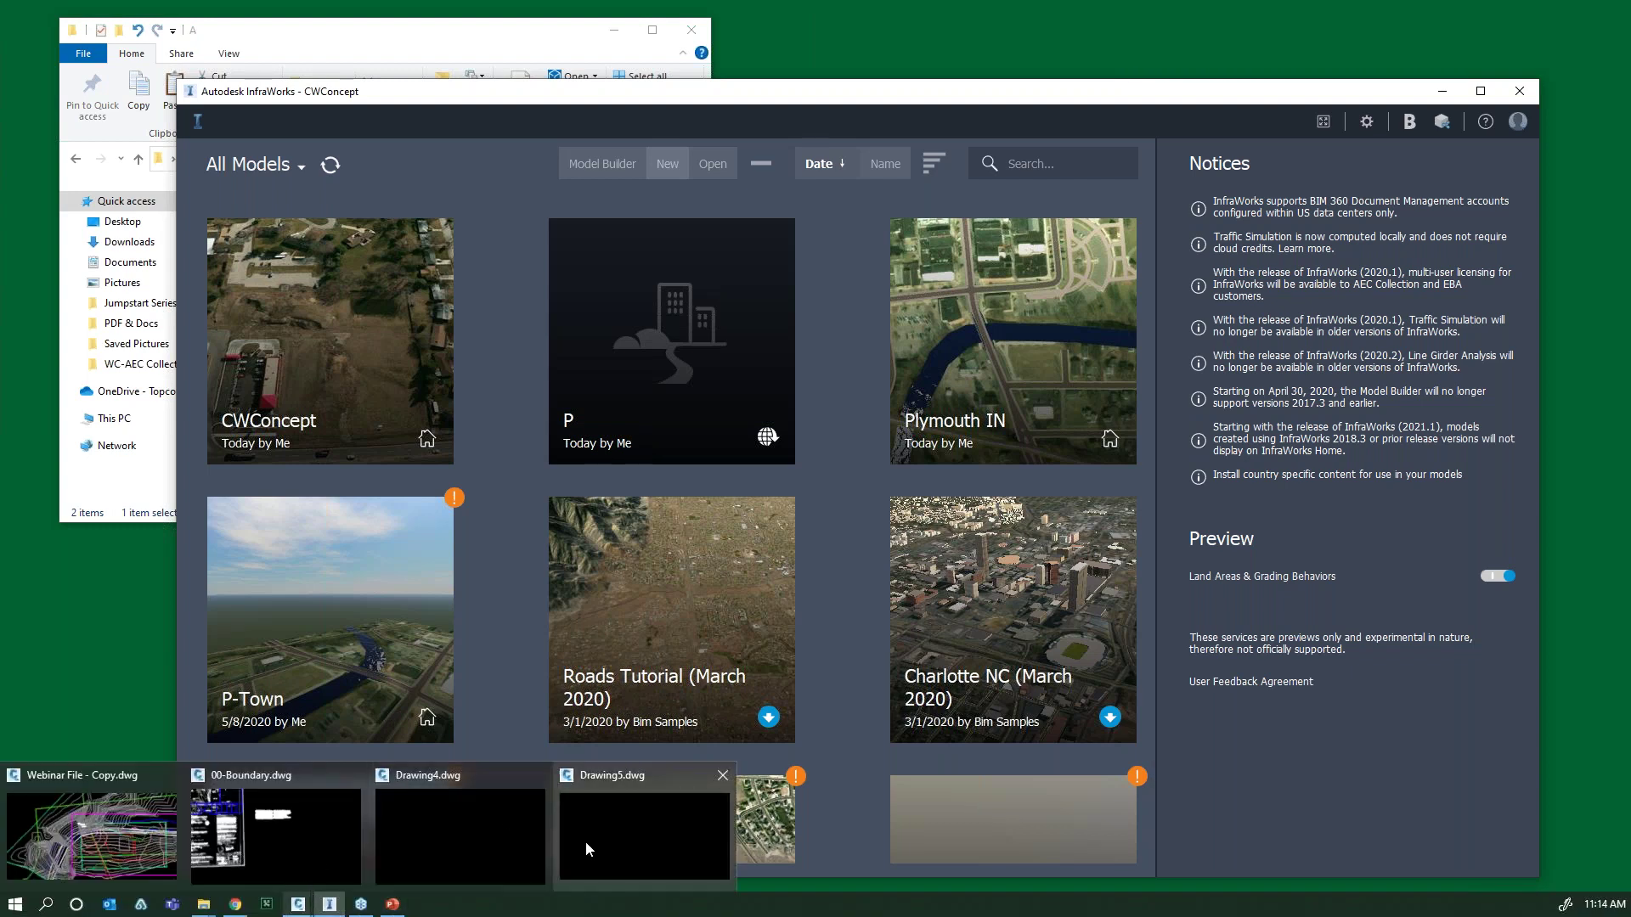
click(126, 809)
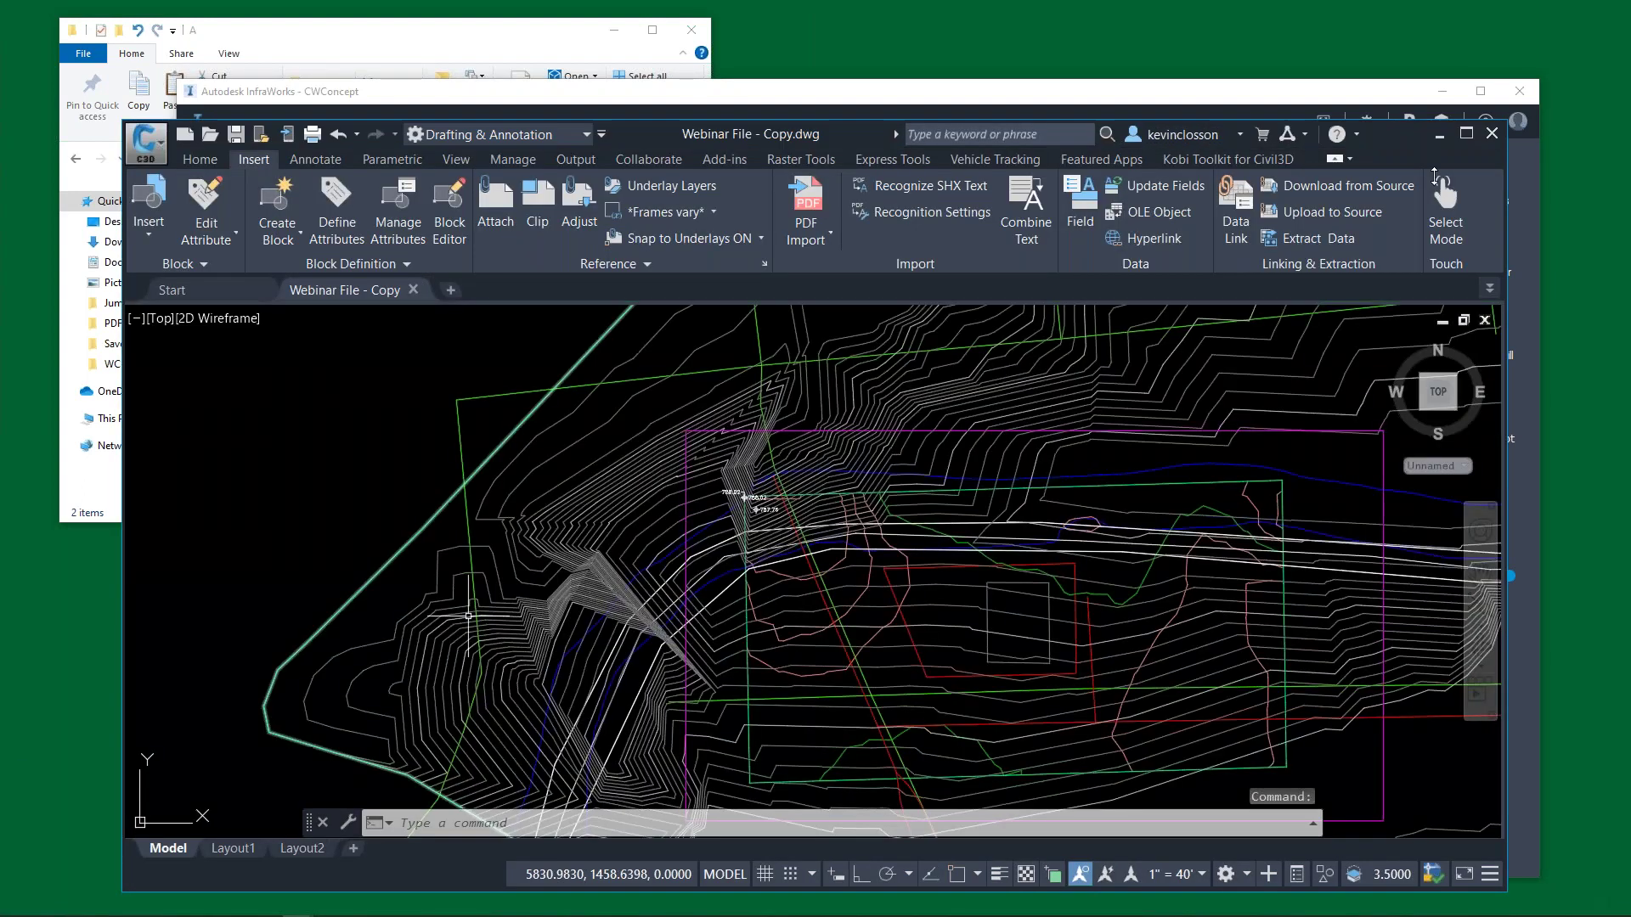
click(1466, 133)
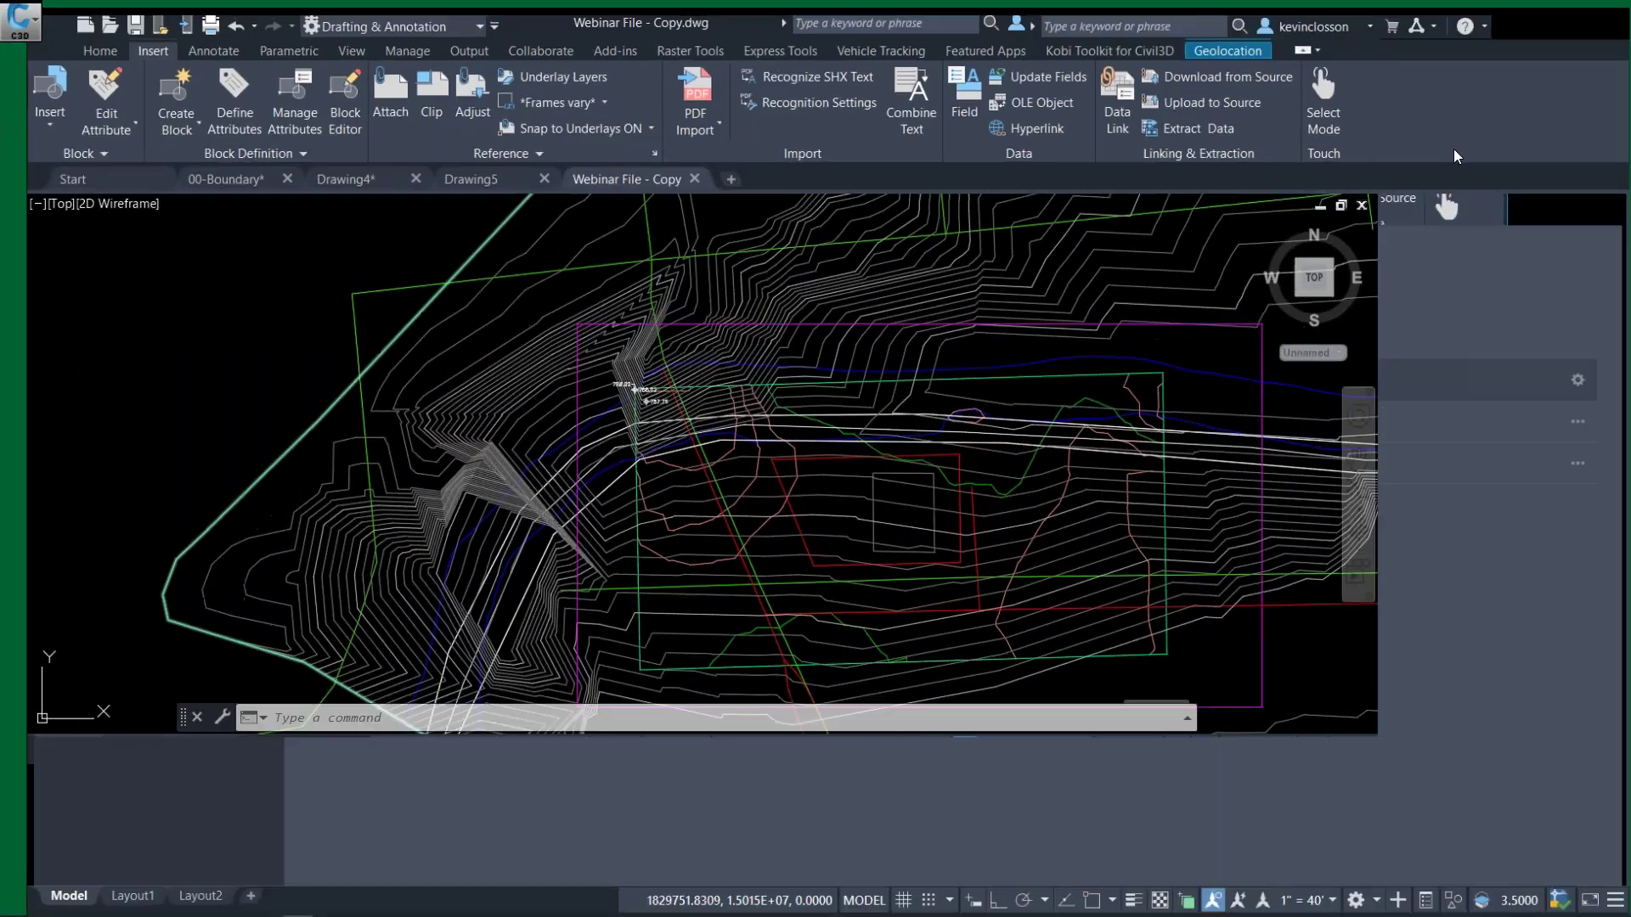
scroll(291, 248, down, 4)
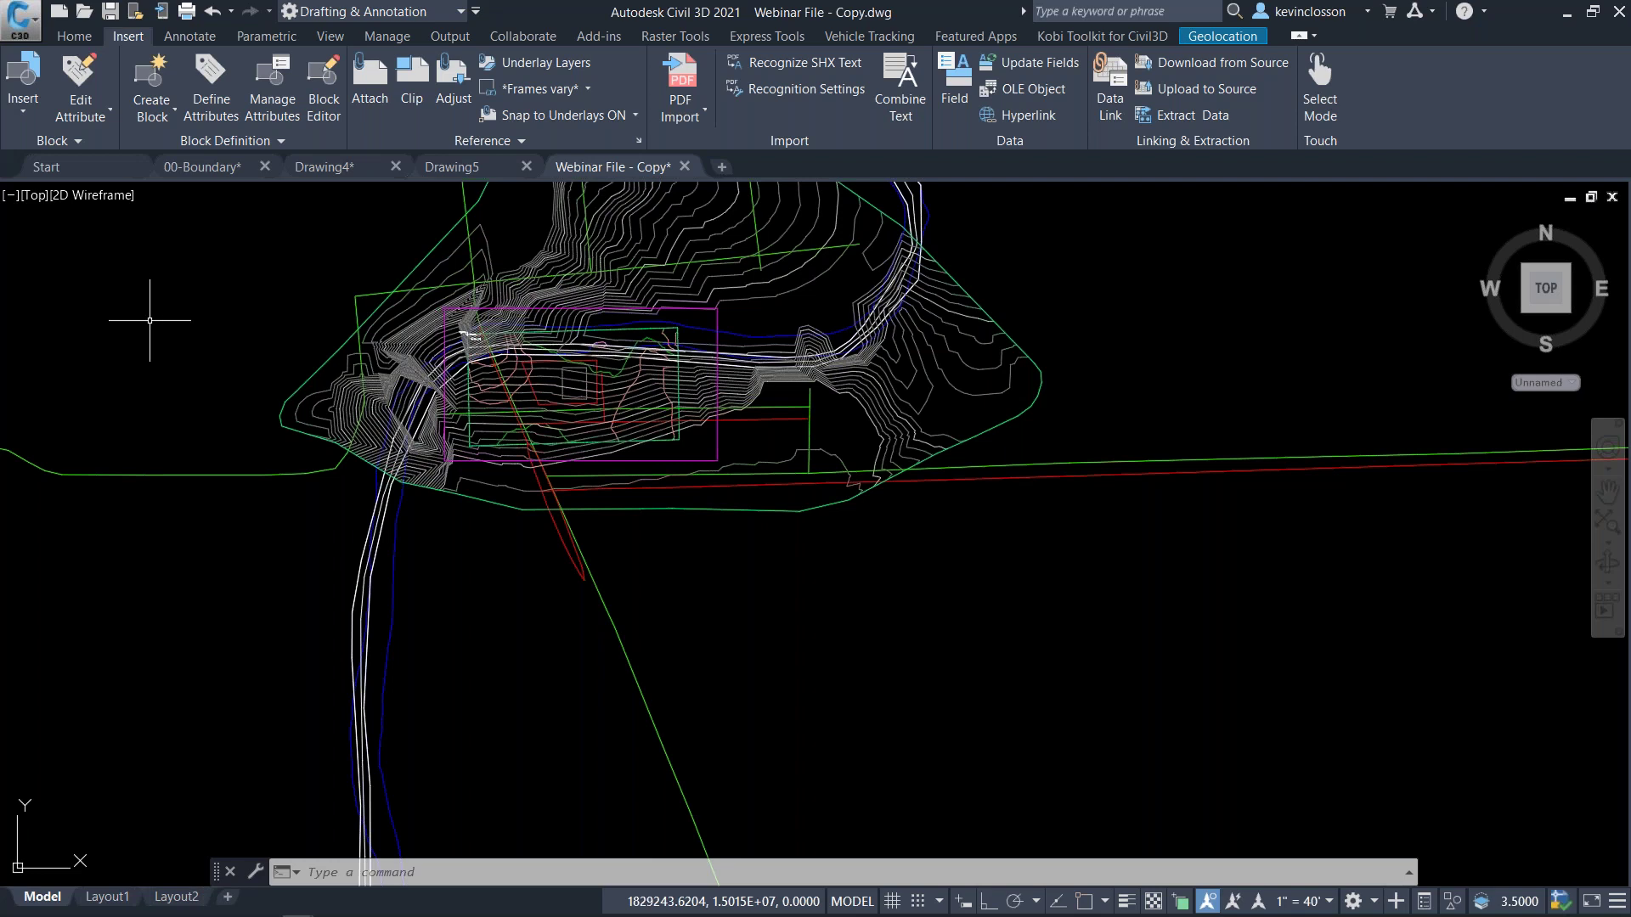
Change the workspace to Civil 3D and display the insert tools that include Open InfraWorks Model.
click(341, 12)
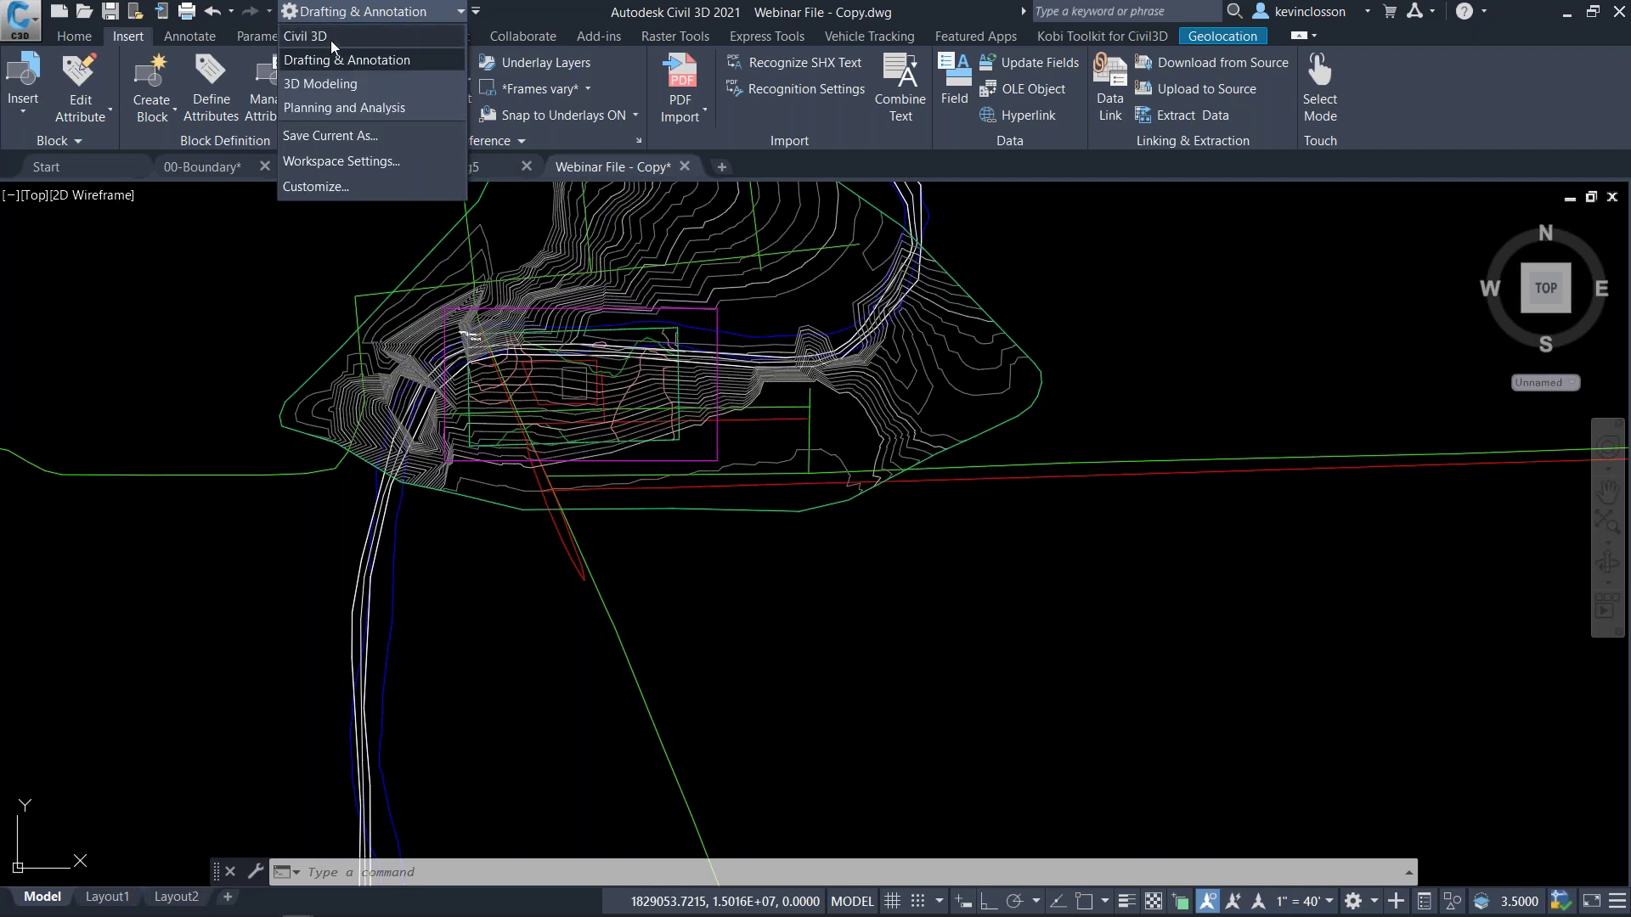
click(334, 36)
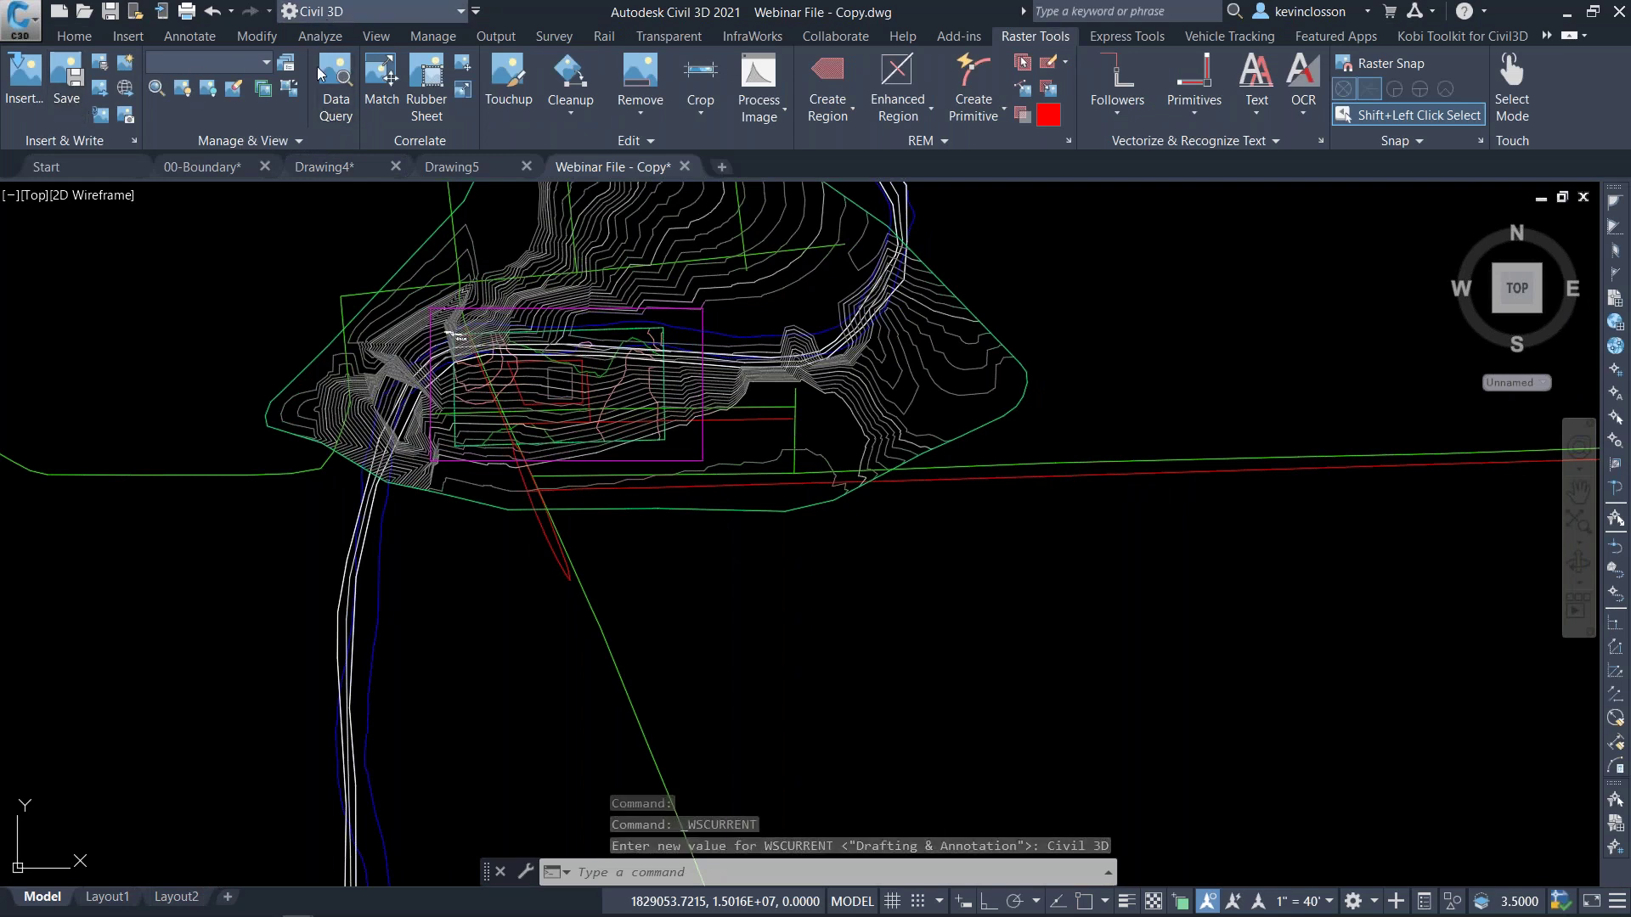
click(128, 35)
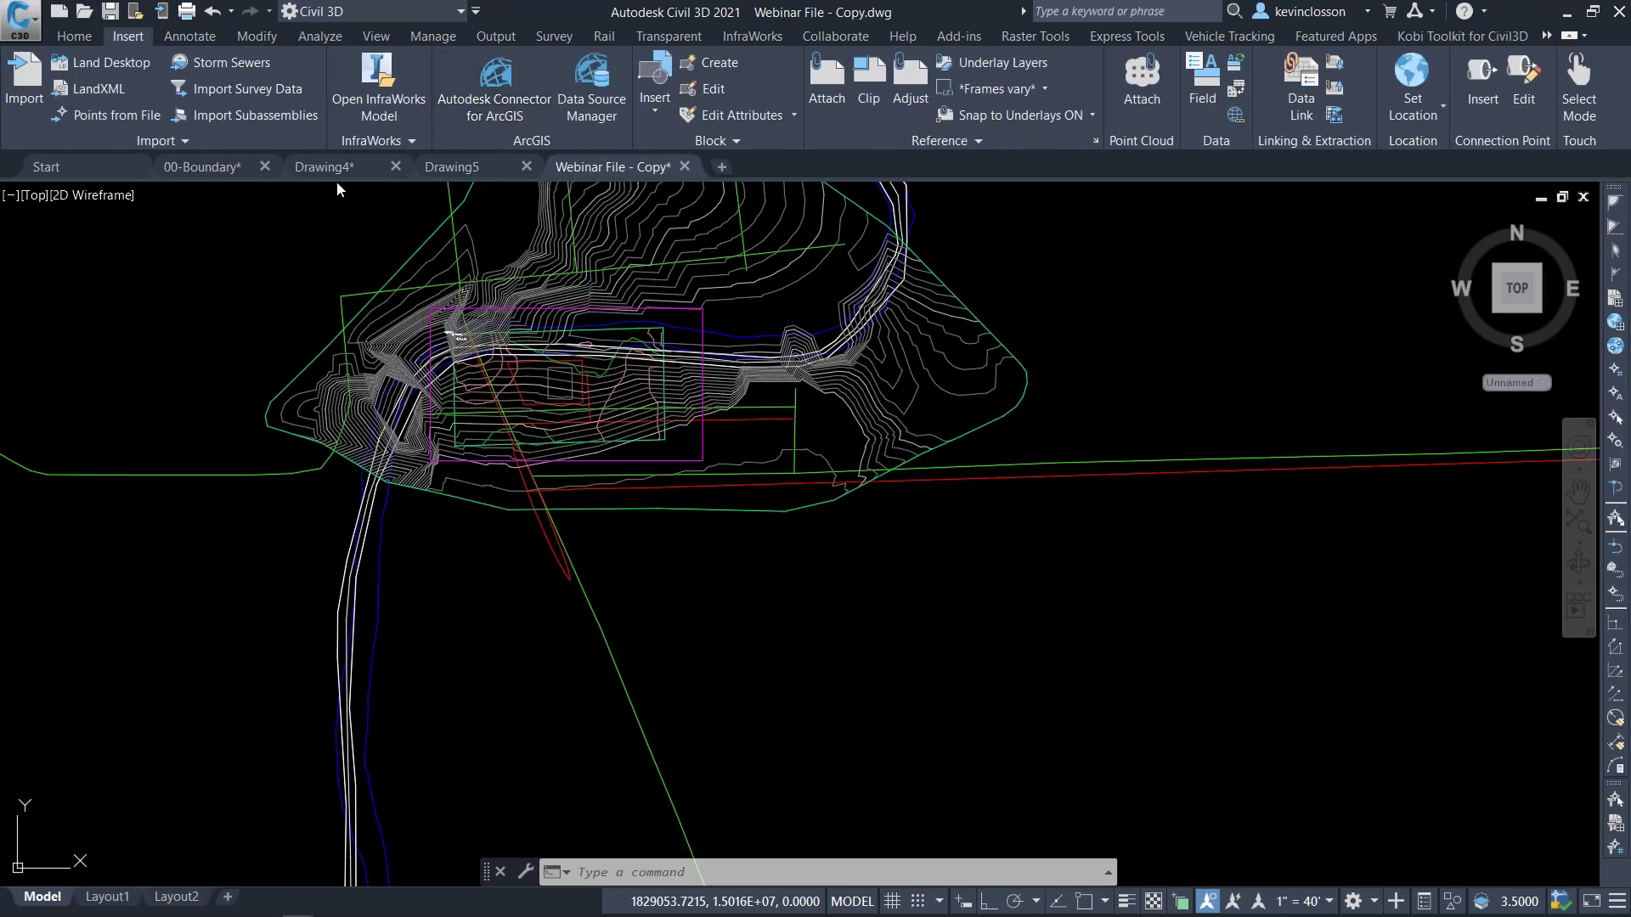
Start opening an InfraWorks model in the drawing and choose IM_Export.imx from the Desktop as its source.
click(381, 107)
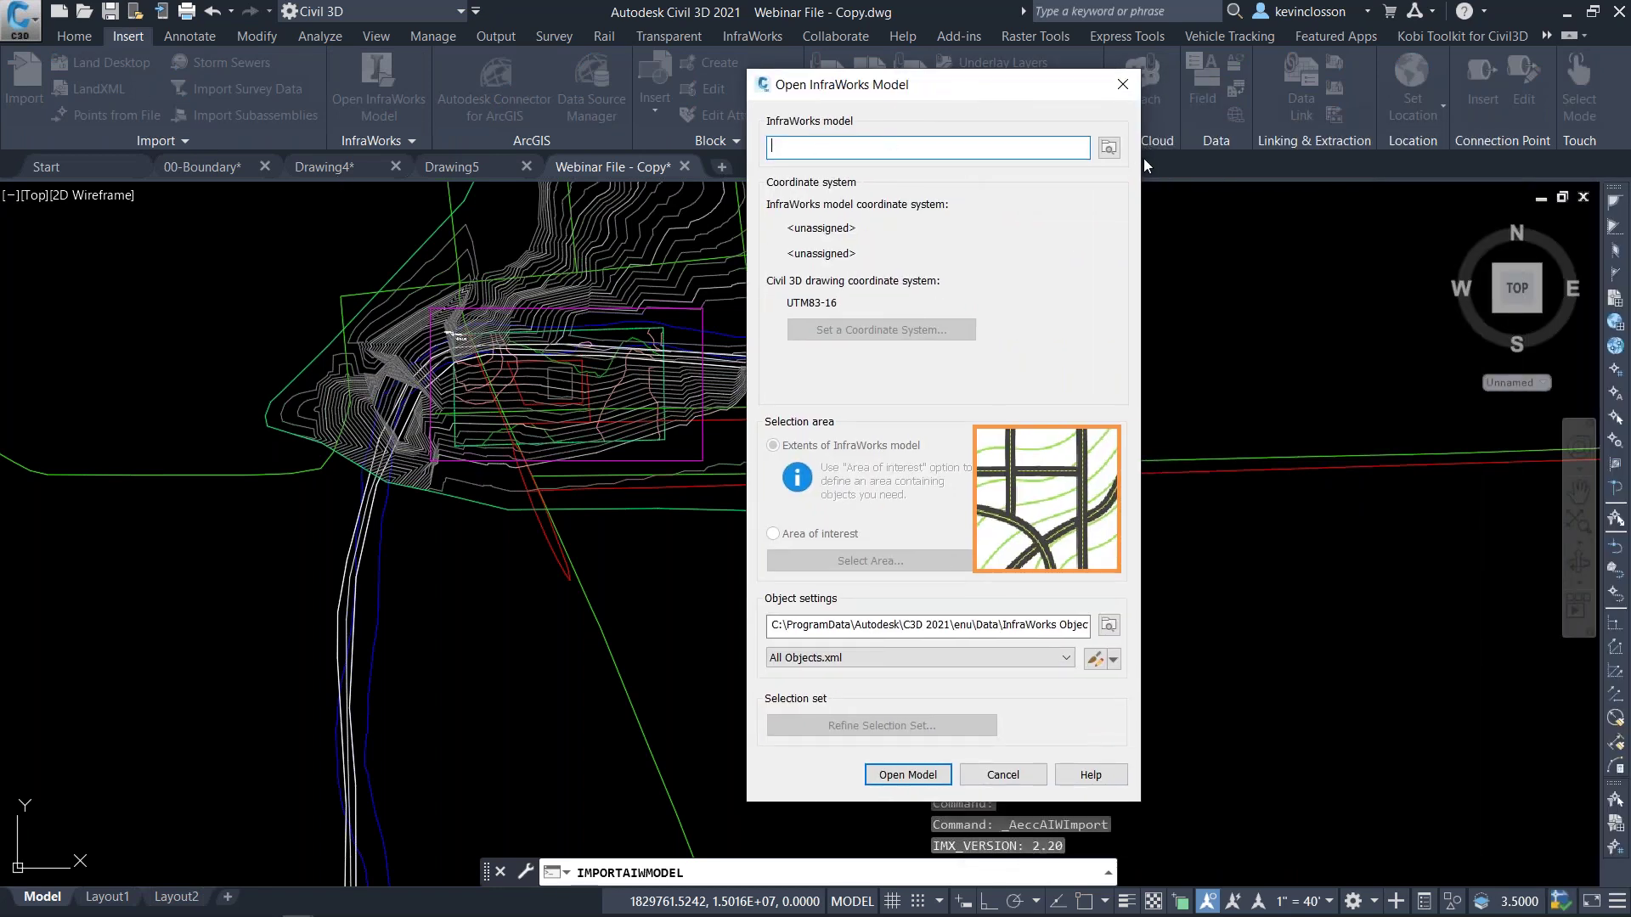
click(1109, 148)
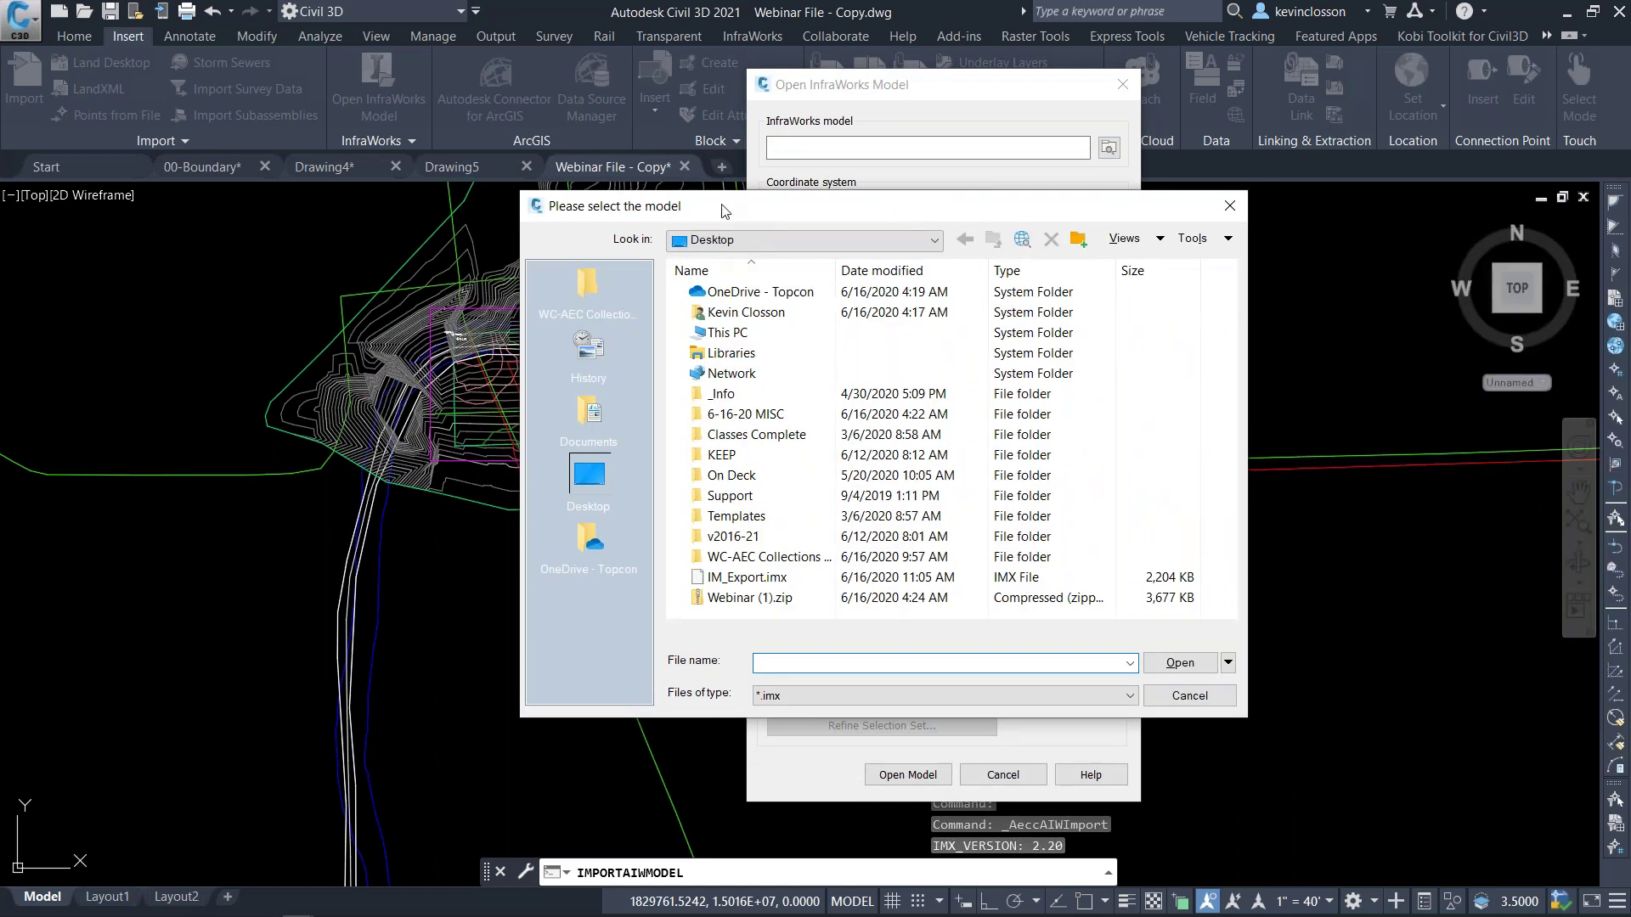
drag(725, 210, 700, 193)
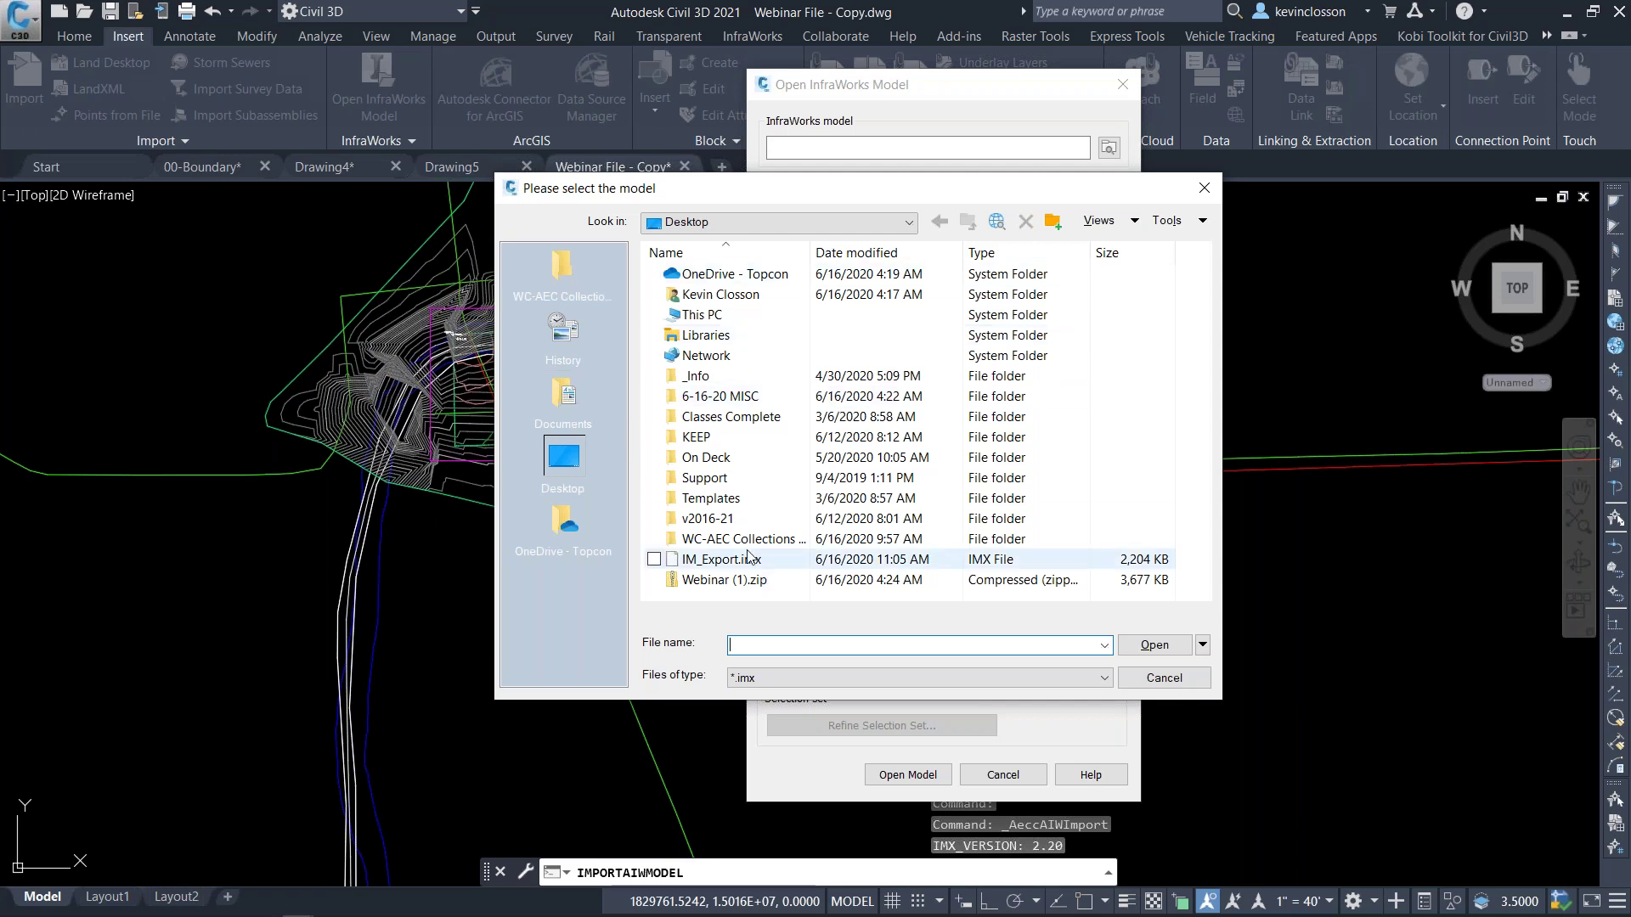
click(722, 559)
click(1155, 646)
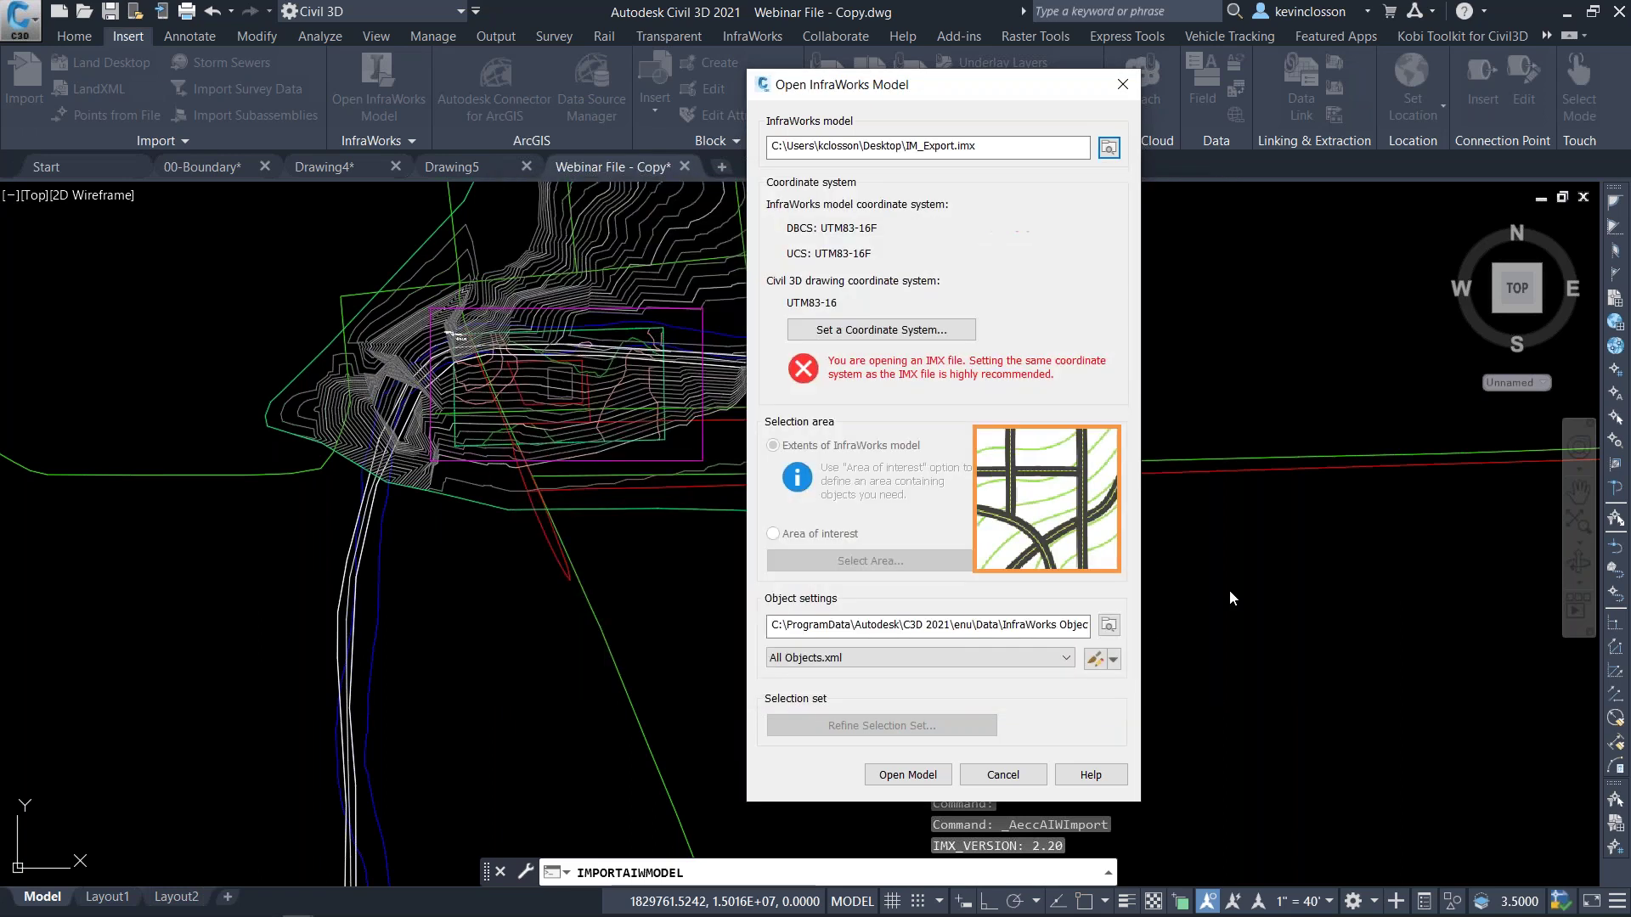
Review the options for setting the drawing coordinate system, and cancel the InfraWorks import without opening the model.
click(934, 333)
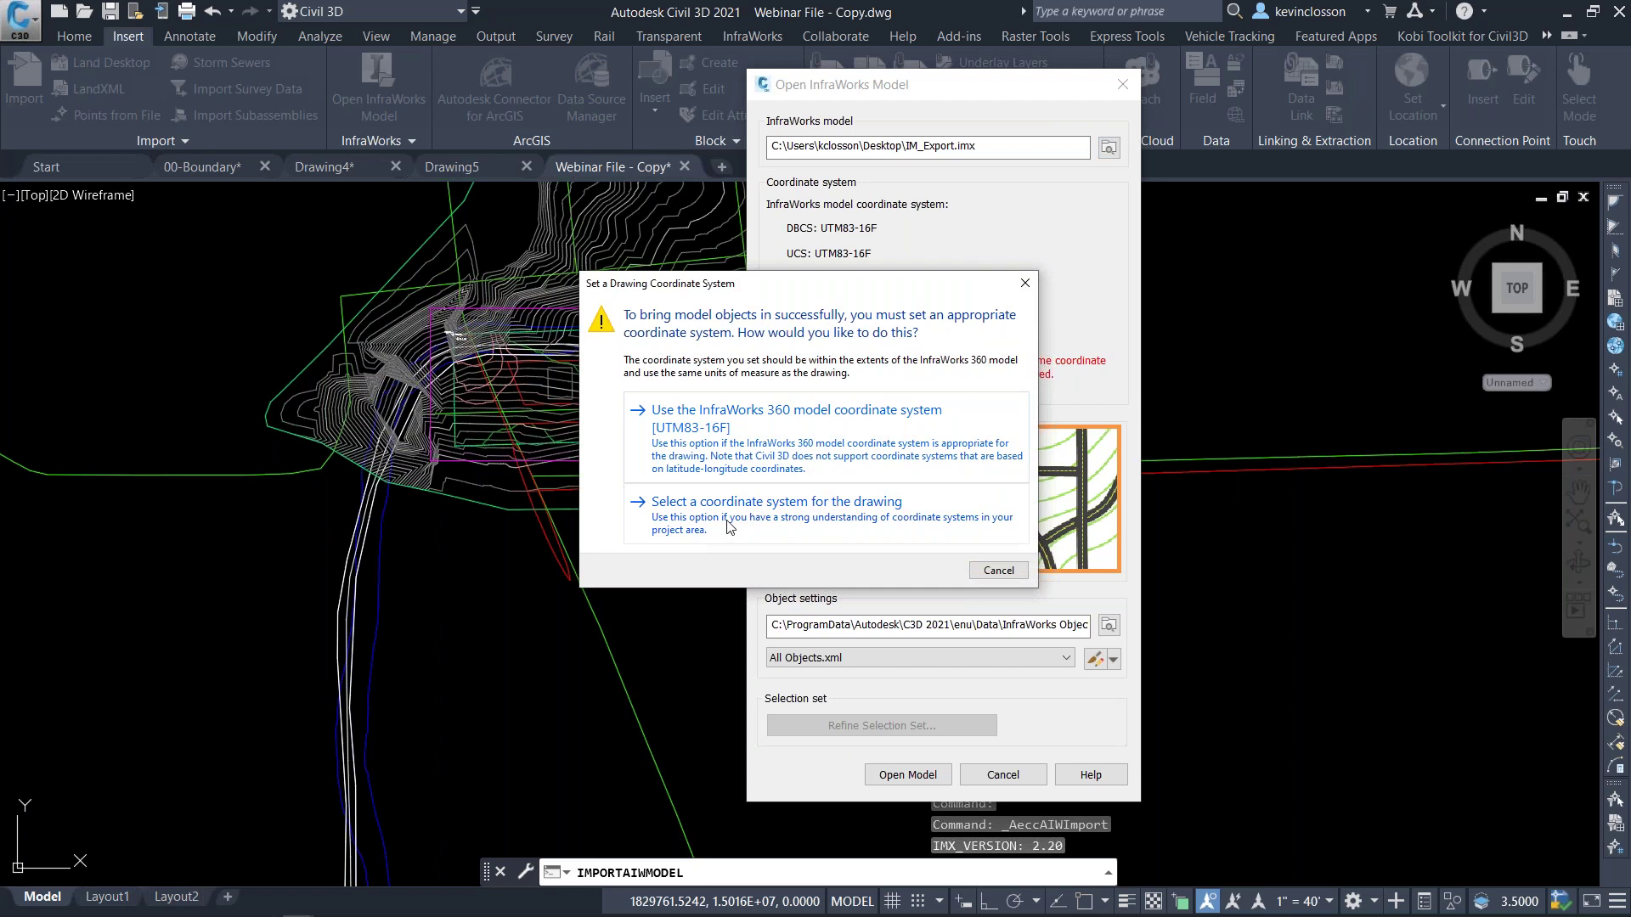
click(1024, 285)
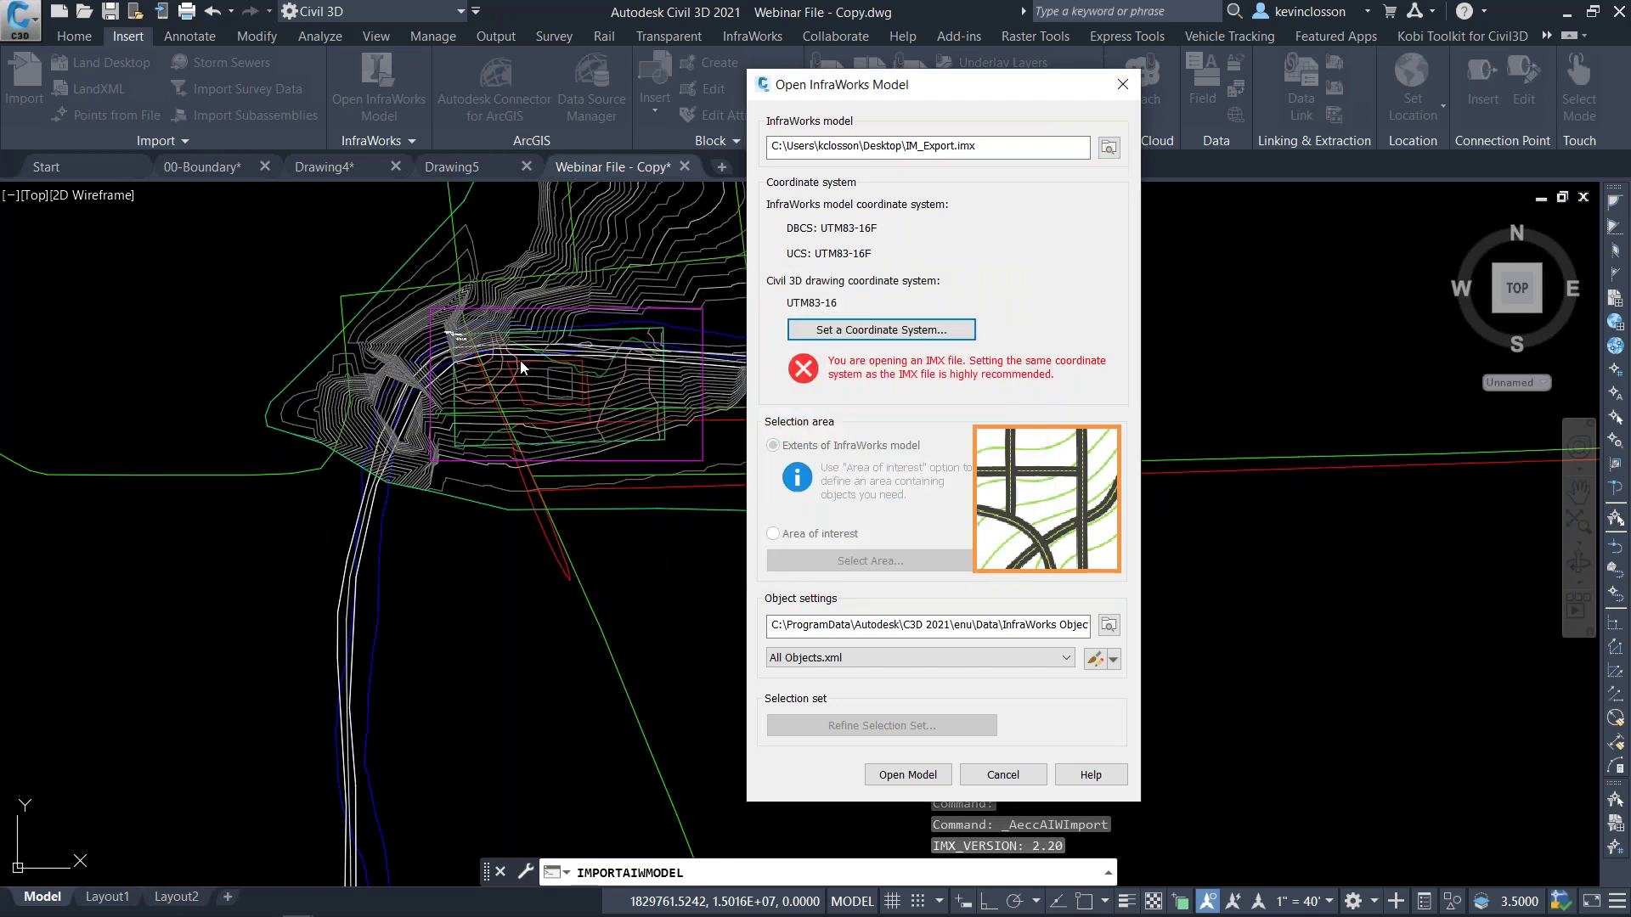
click(1019, 780)
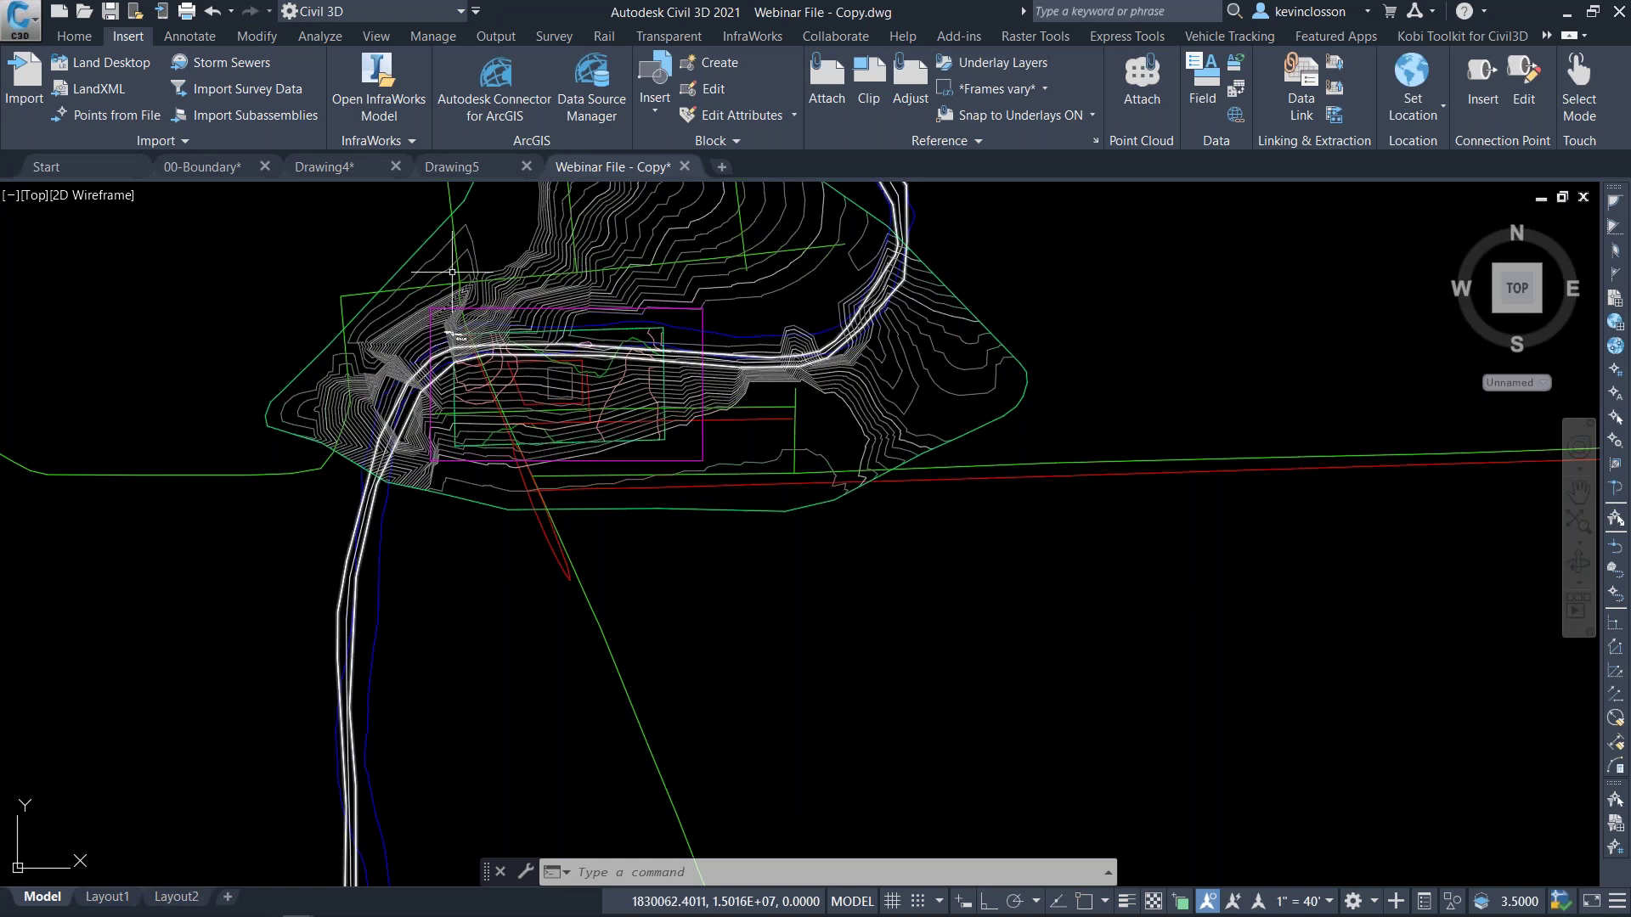
Examine the surface contours around the northwest corner of the magenta boundary up close.
scroll(577, 326, up, 2)
scroll(577, 325, up, 2)
scroll(502, 463, up, 2)
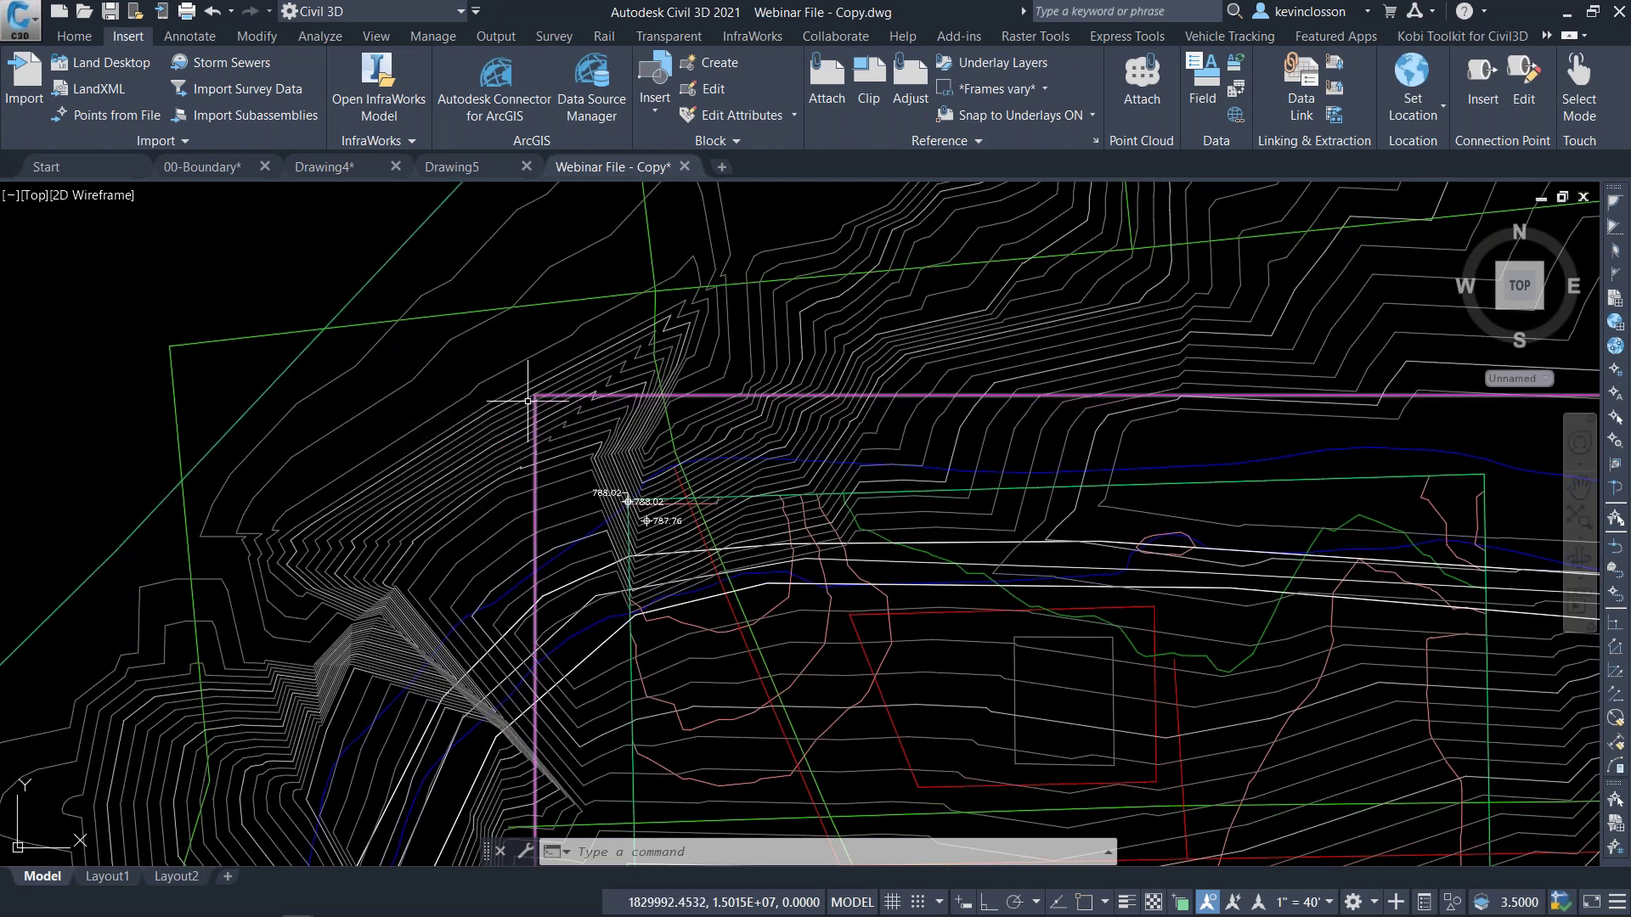
mouse_move(526, 400)
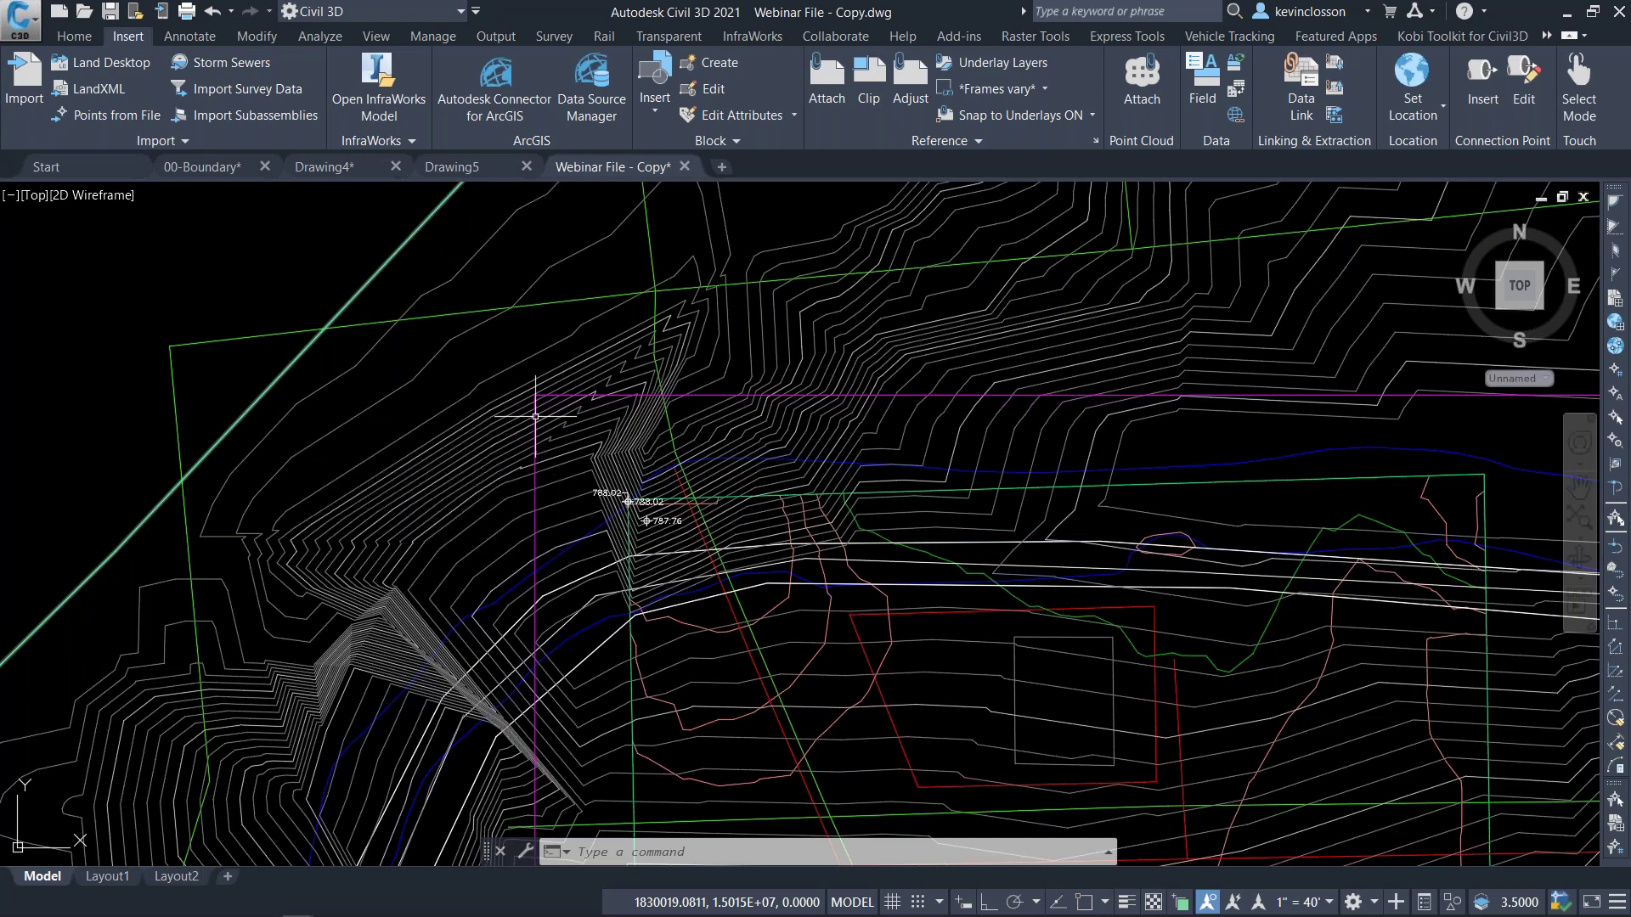
mouse_move(497, 344)
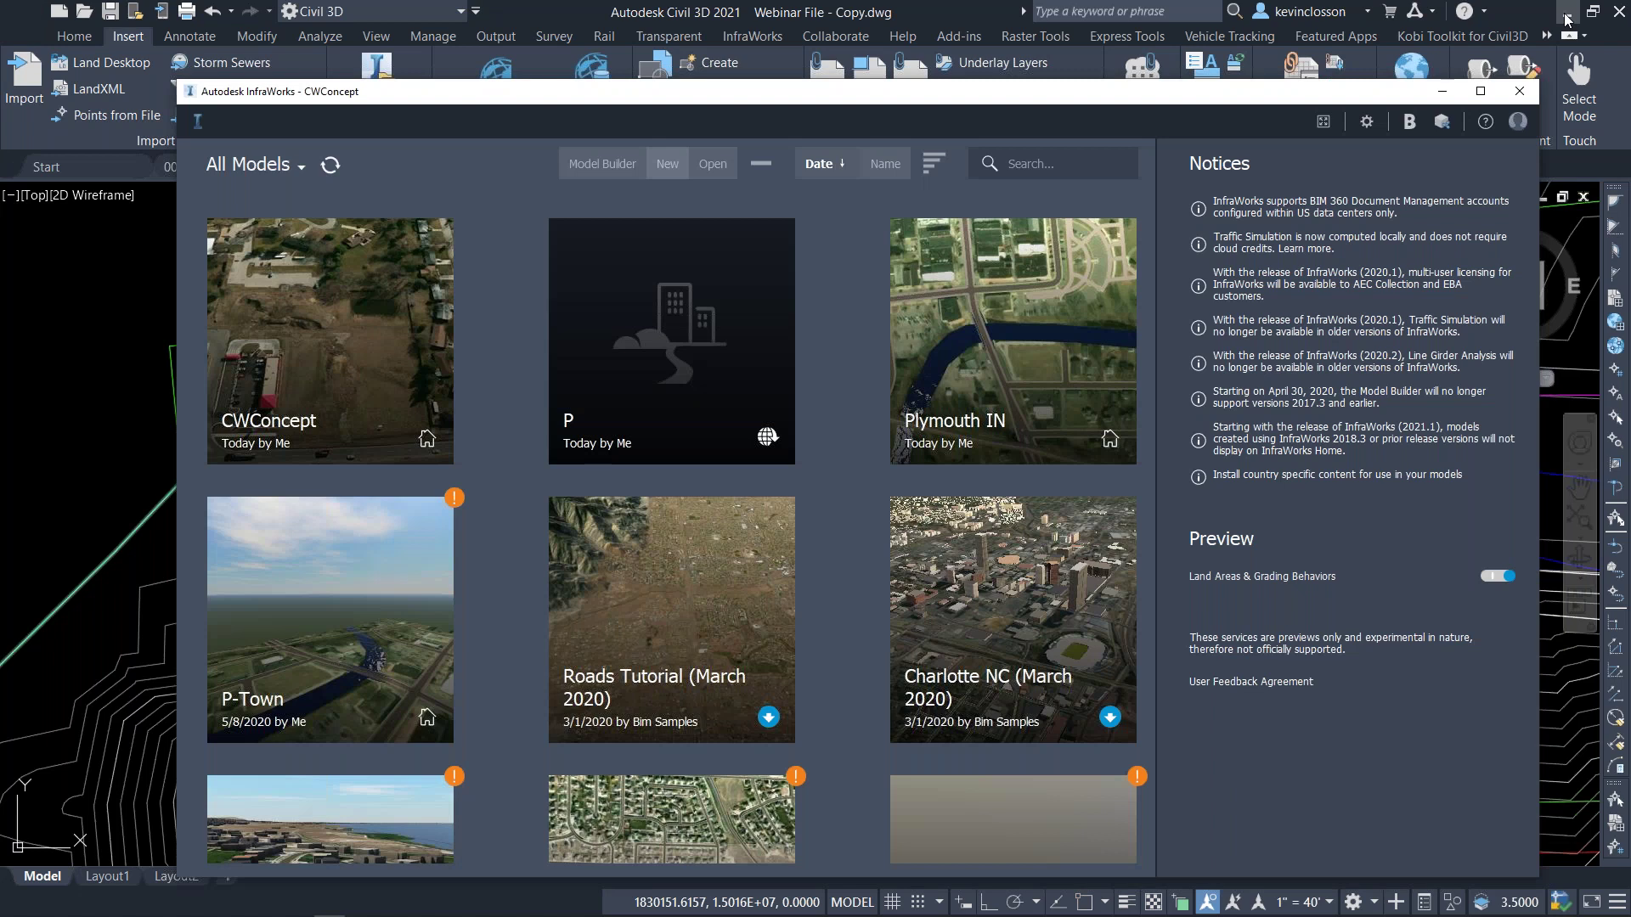
Switch to InfraWorks, open the CWConcept model, and change the active proposal to FEATURES.
click(1567, 12)
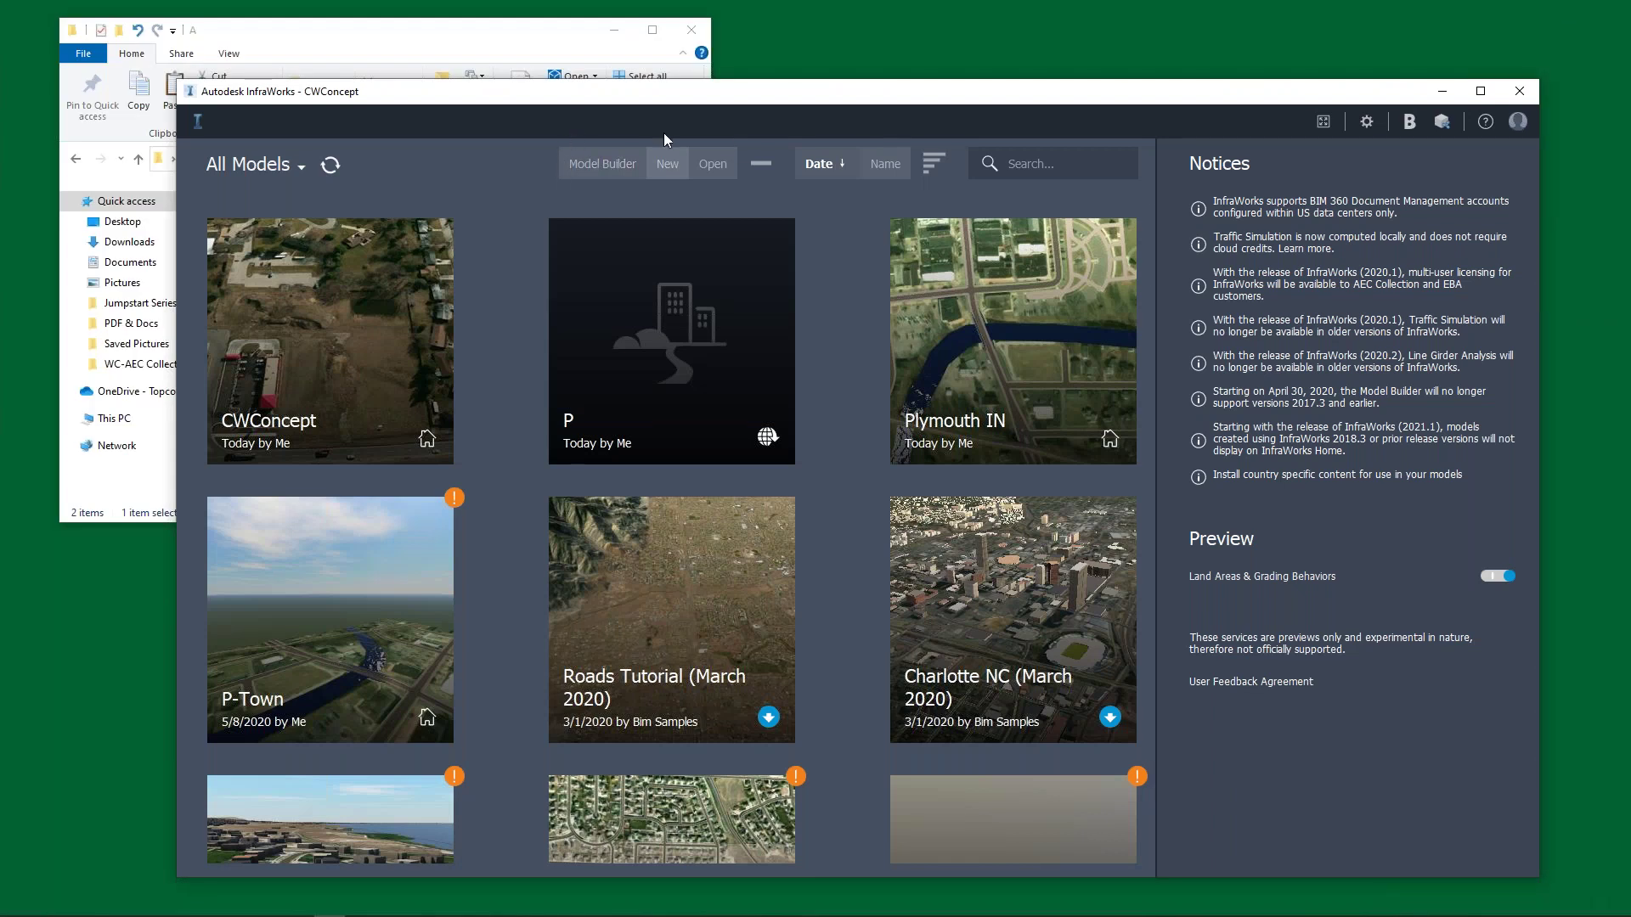
click(411, 315)
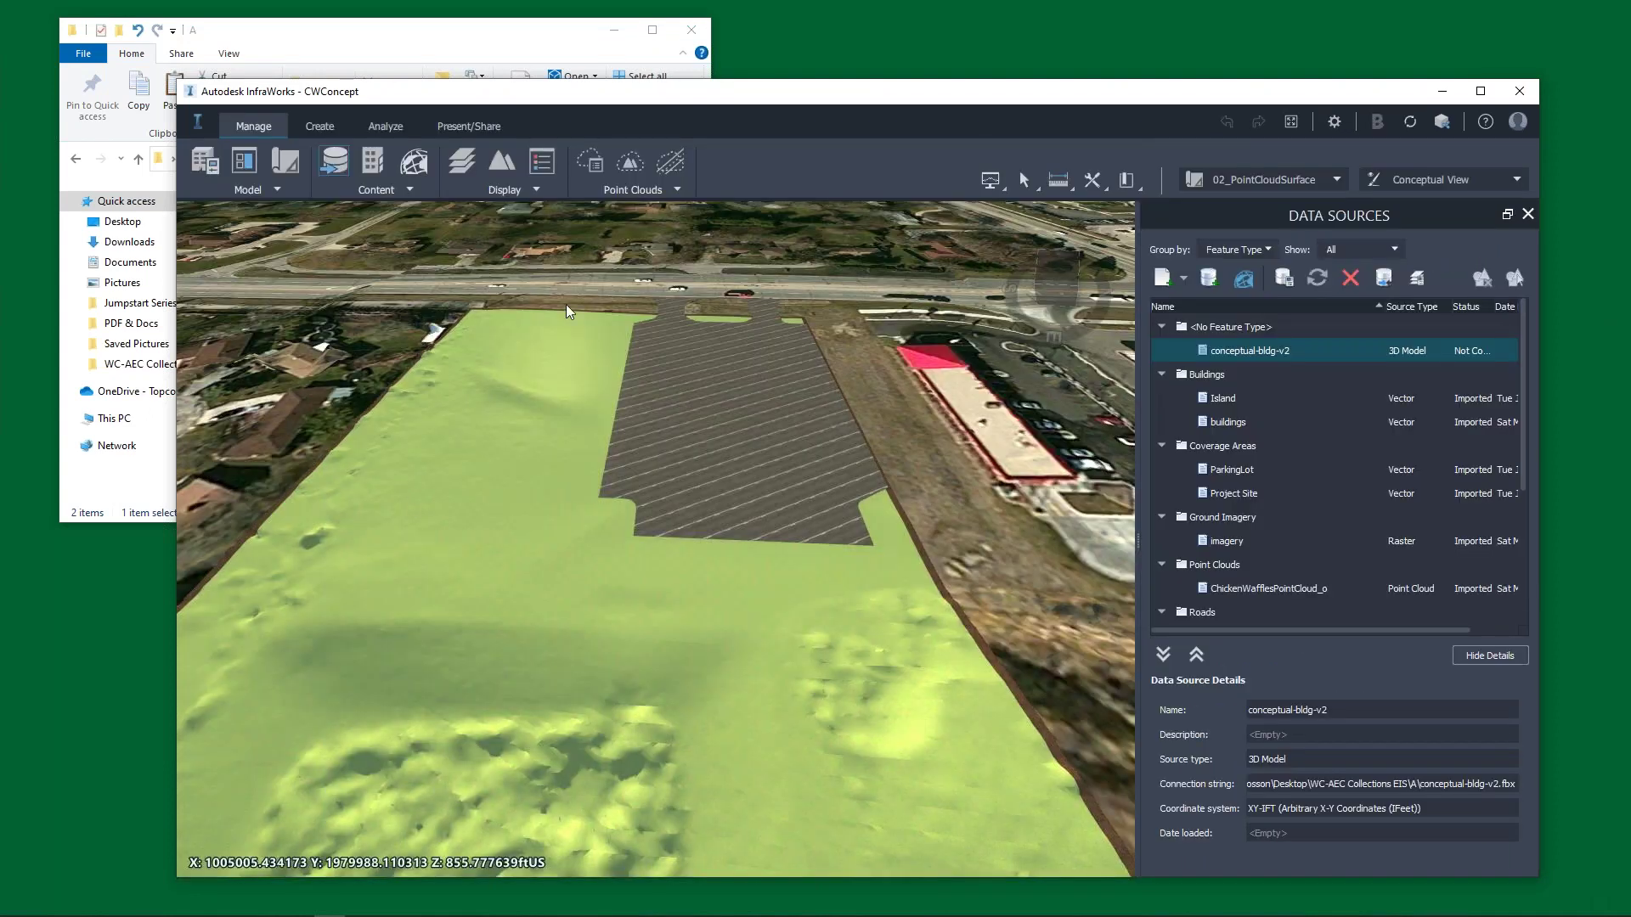
click(1305, 189)
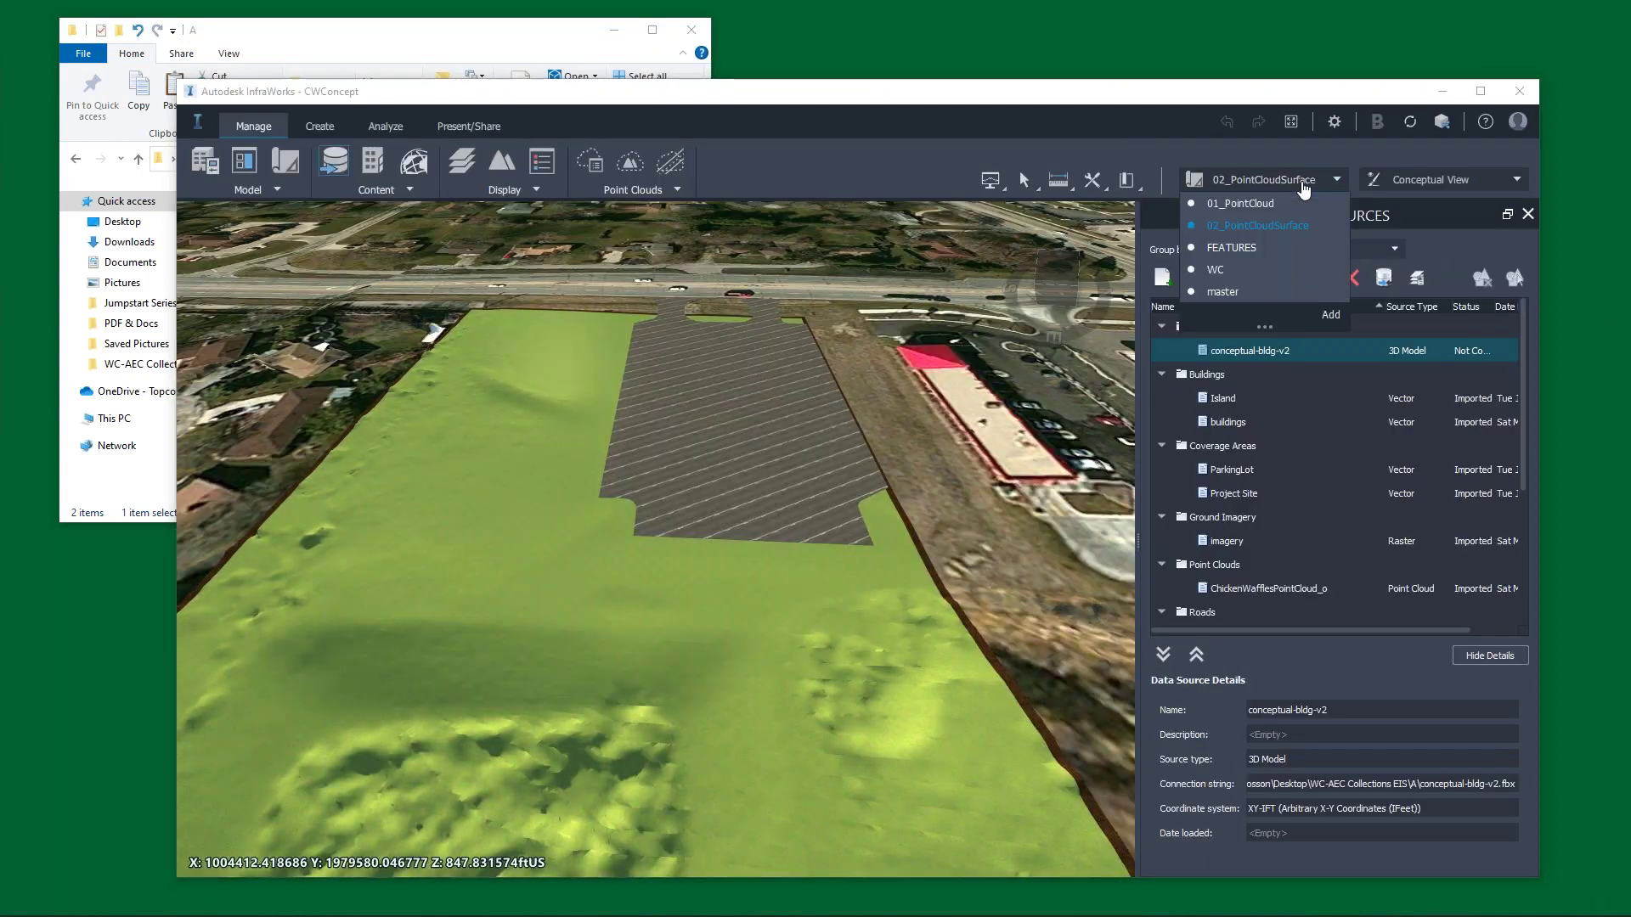
click(1237, 247)
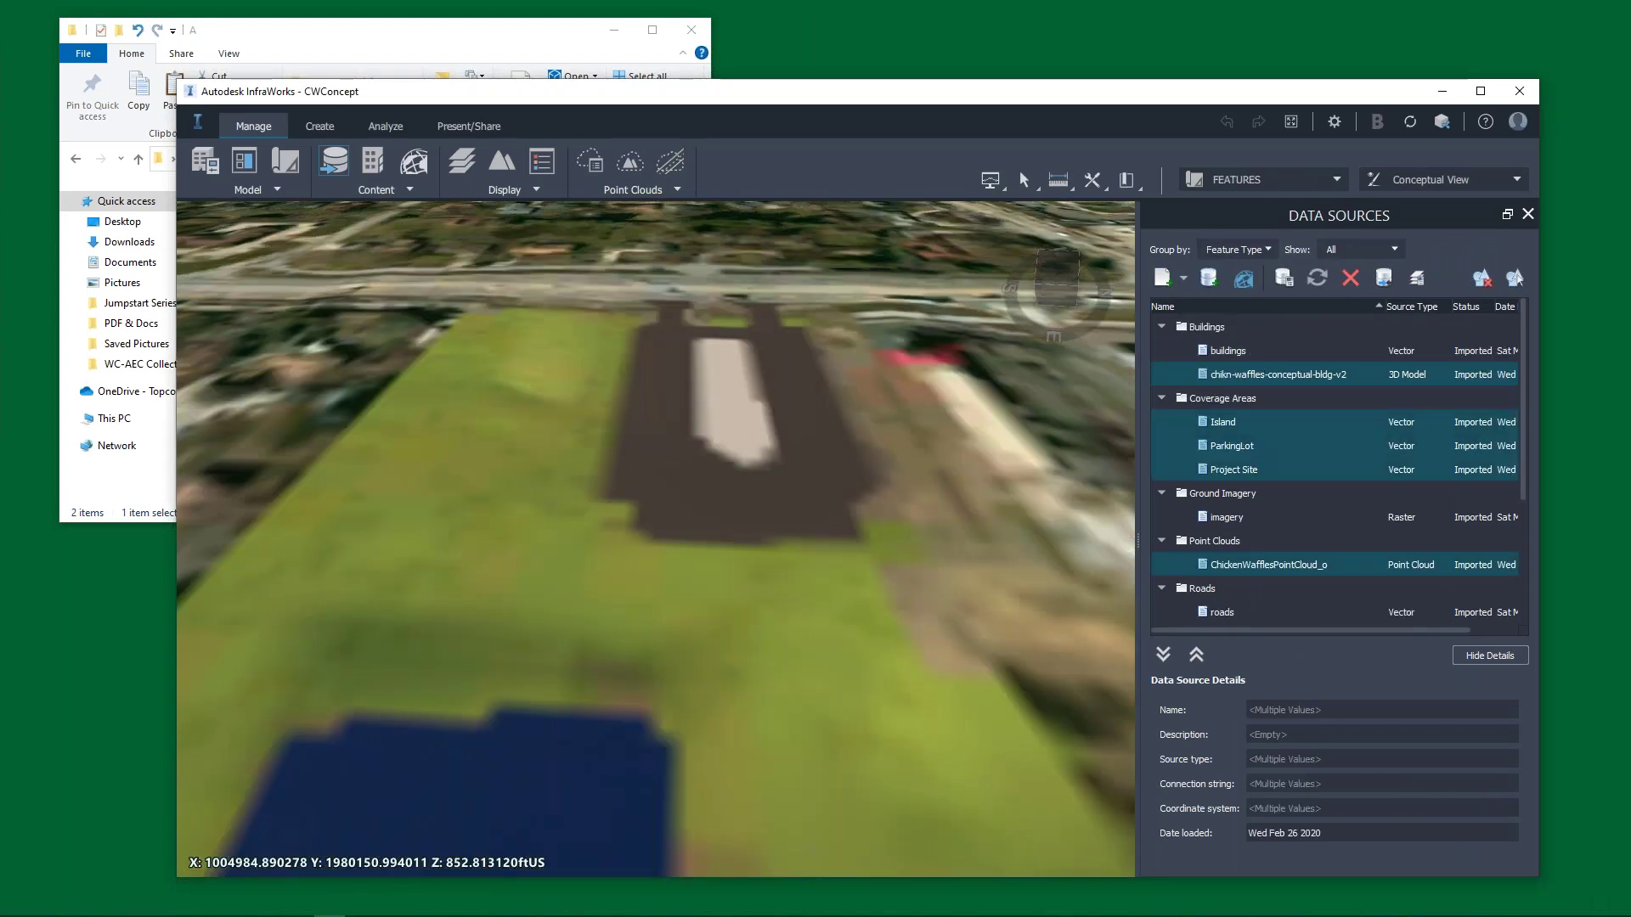
Examine the concept building, parking lot and landscaping of the FEATURES proposal from near ground level among the trees.
middle_drag(687, 610, 520, 706)
right_click(520, 709)
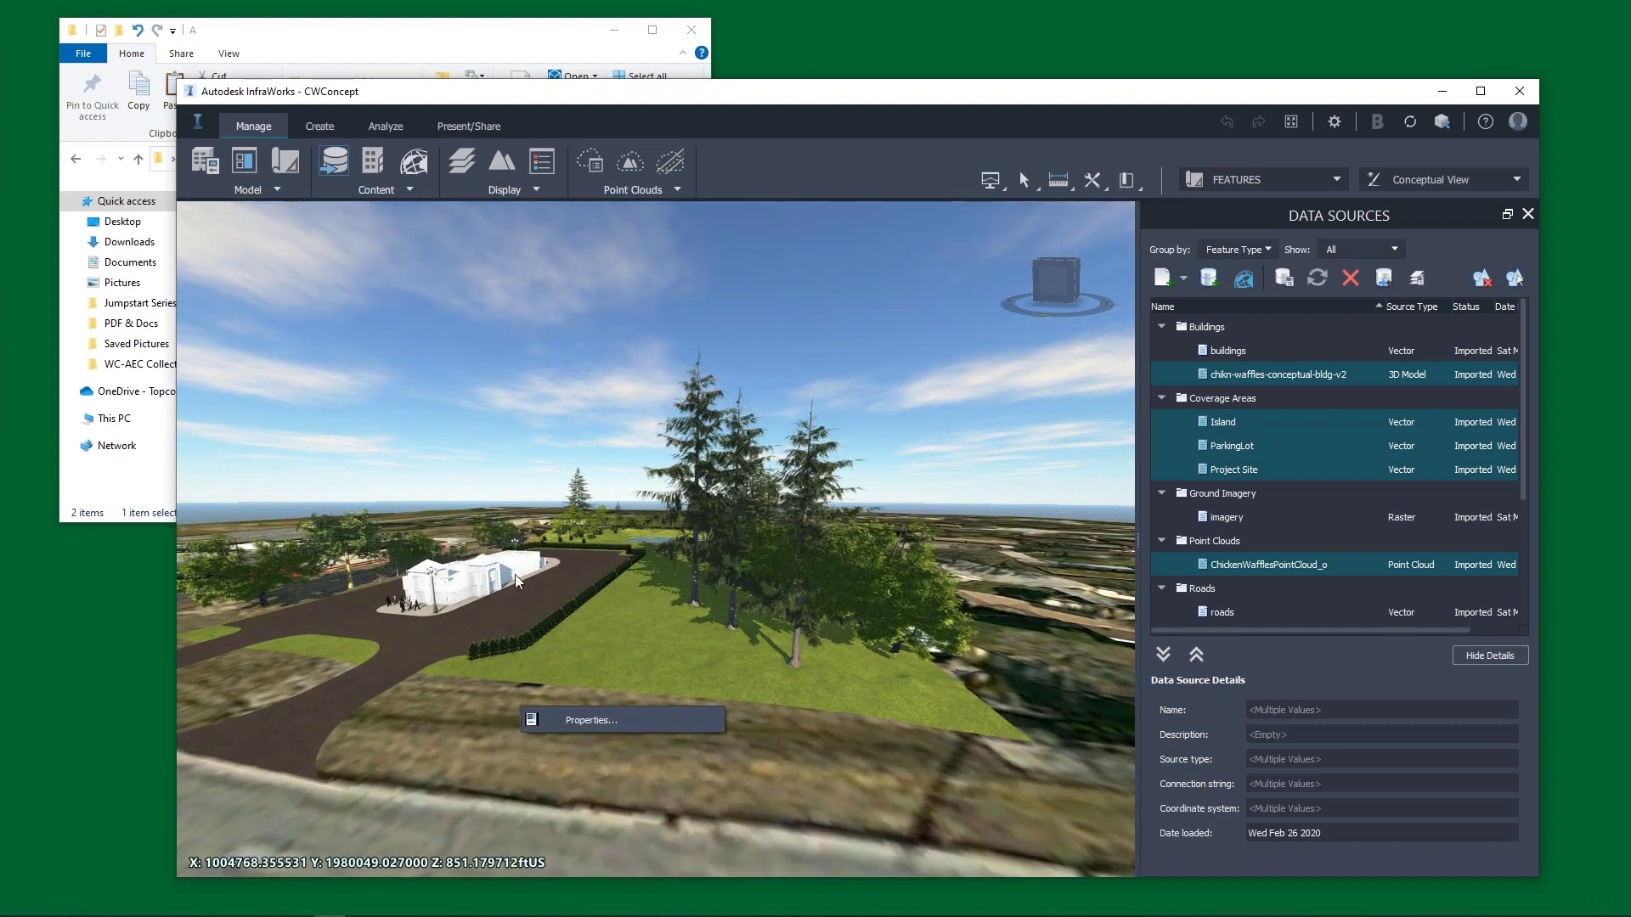
click(591, 720)
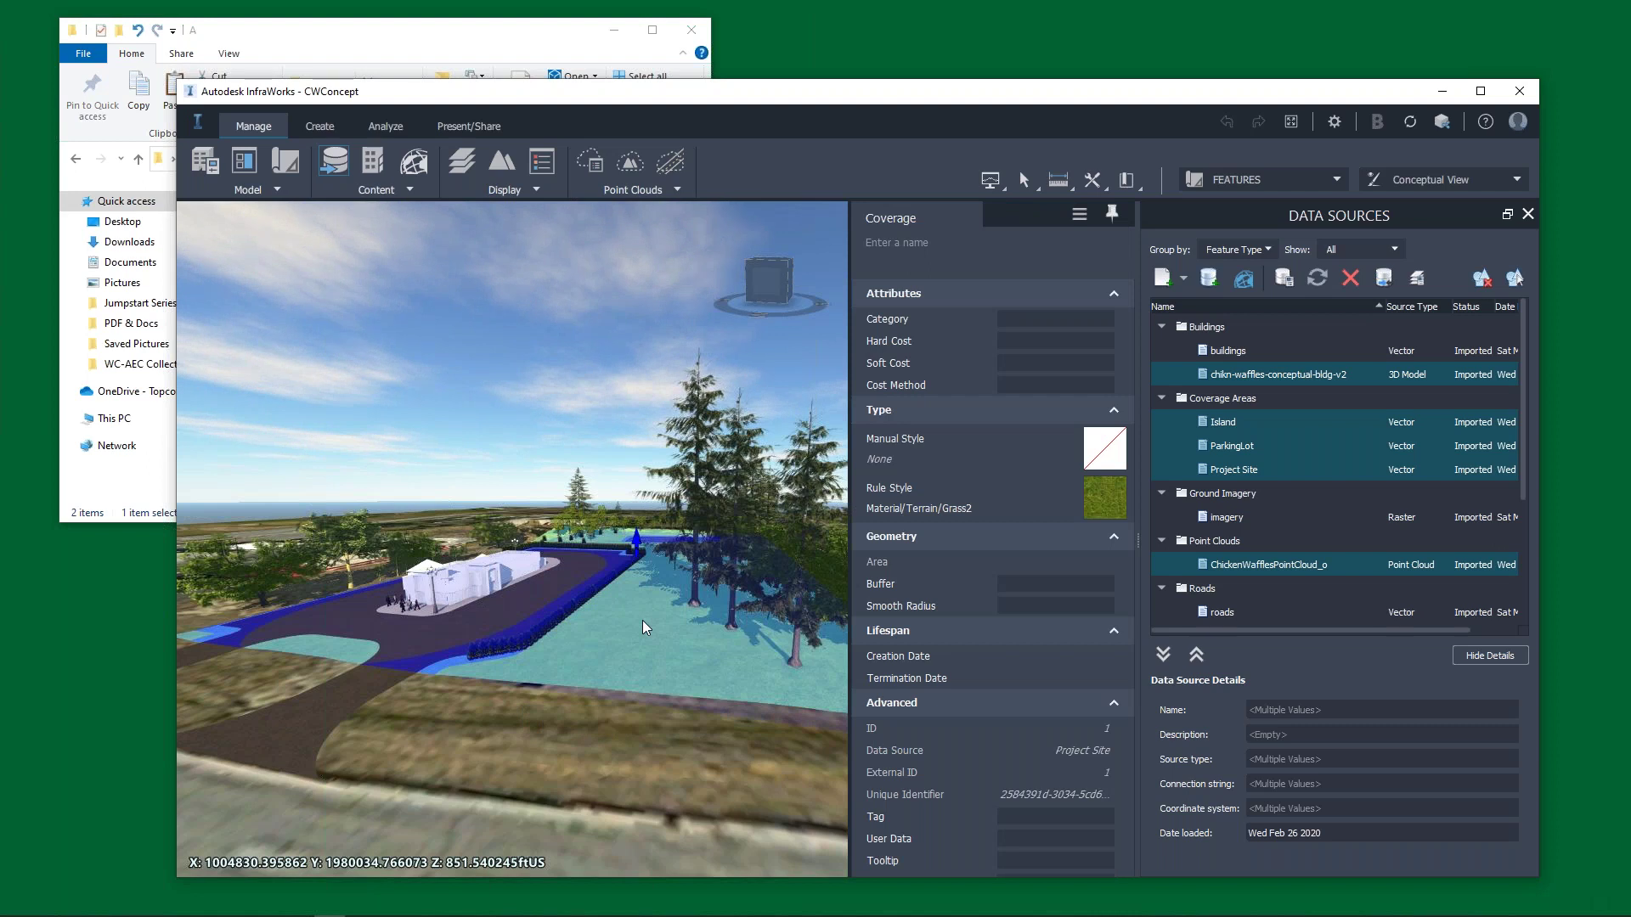
key(Escape)
scroll(642, 620, up, 5)
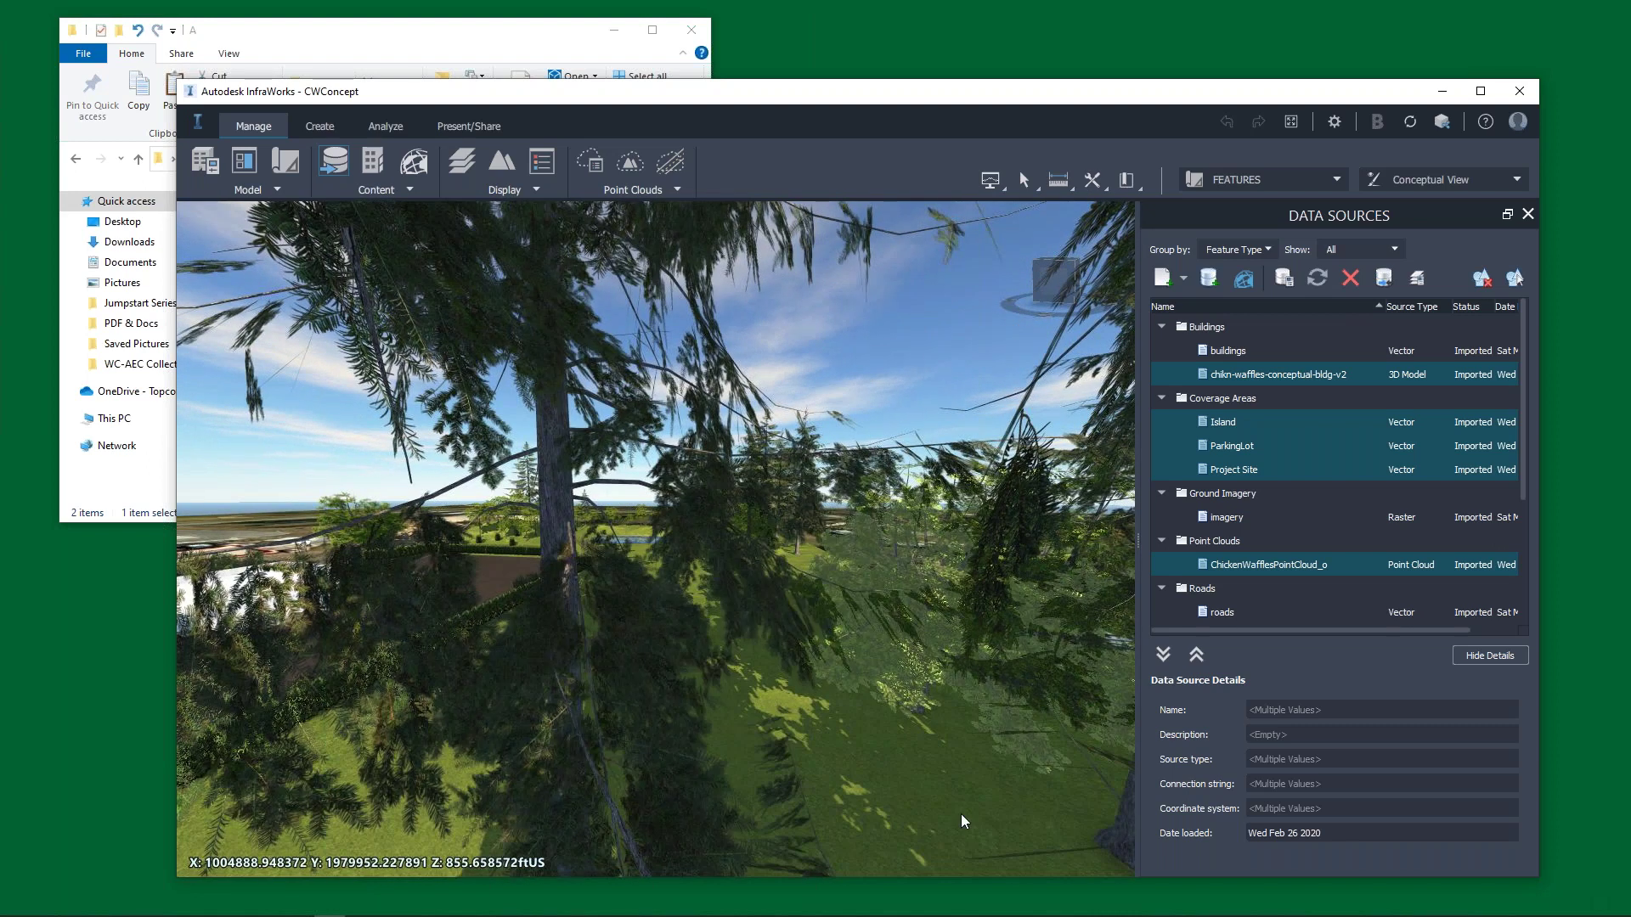
scroll(874, 644, up, 4)
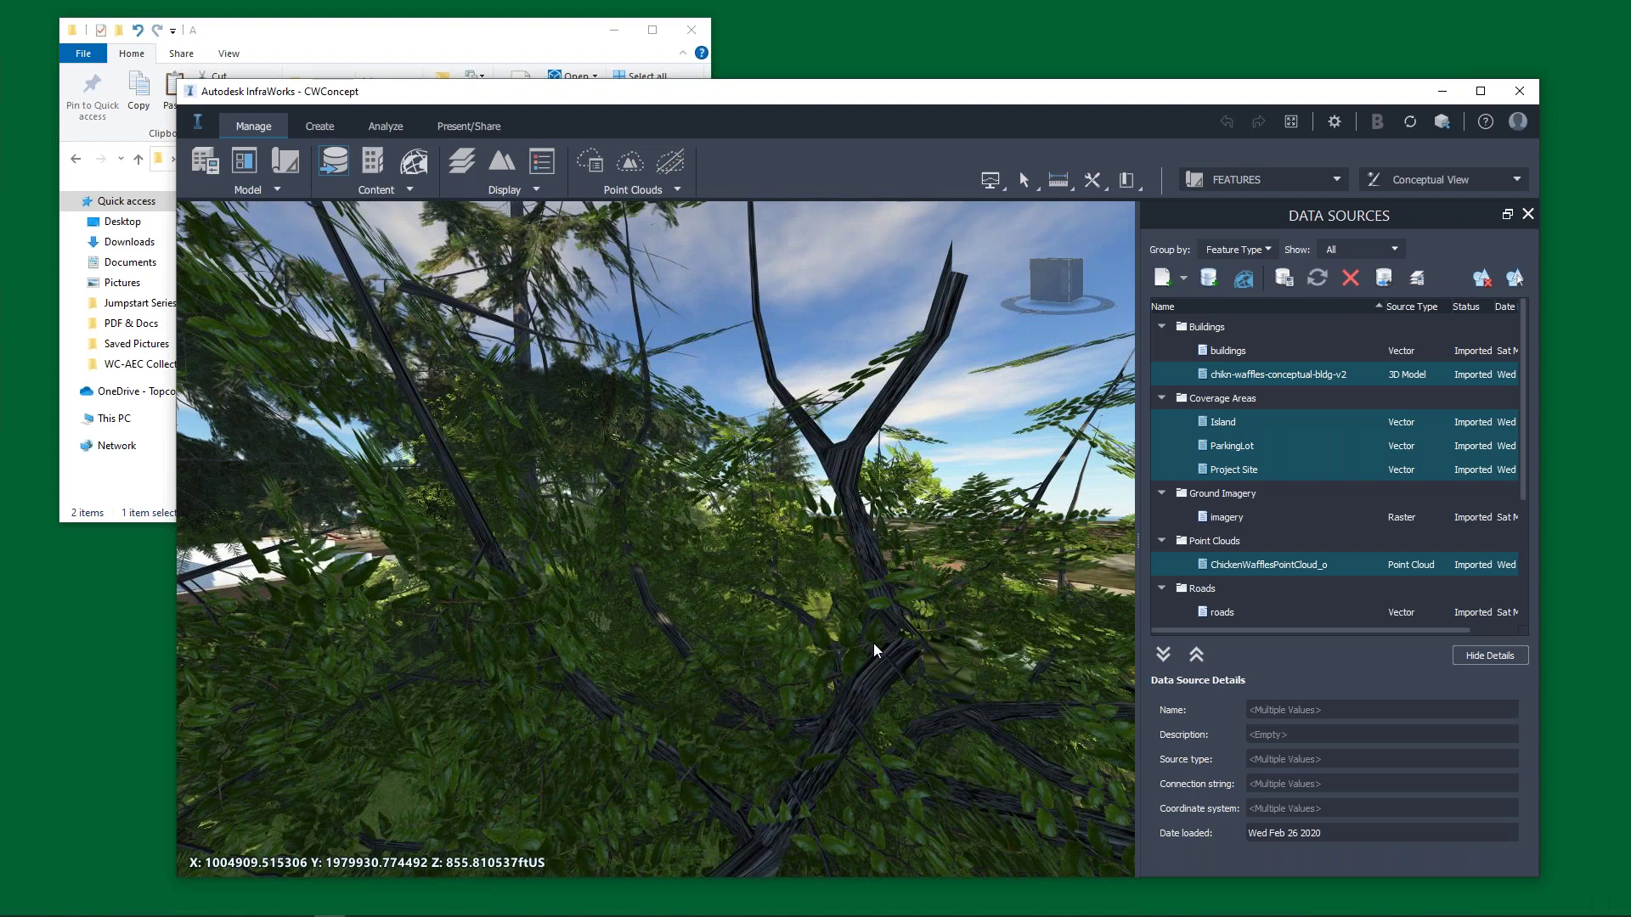
scroll(875, 643, down, 5)
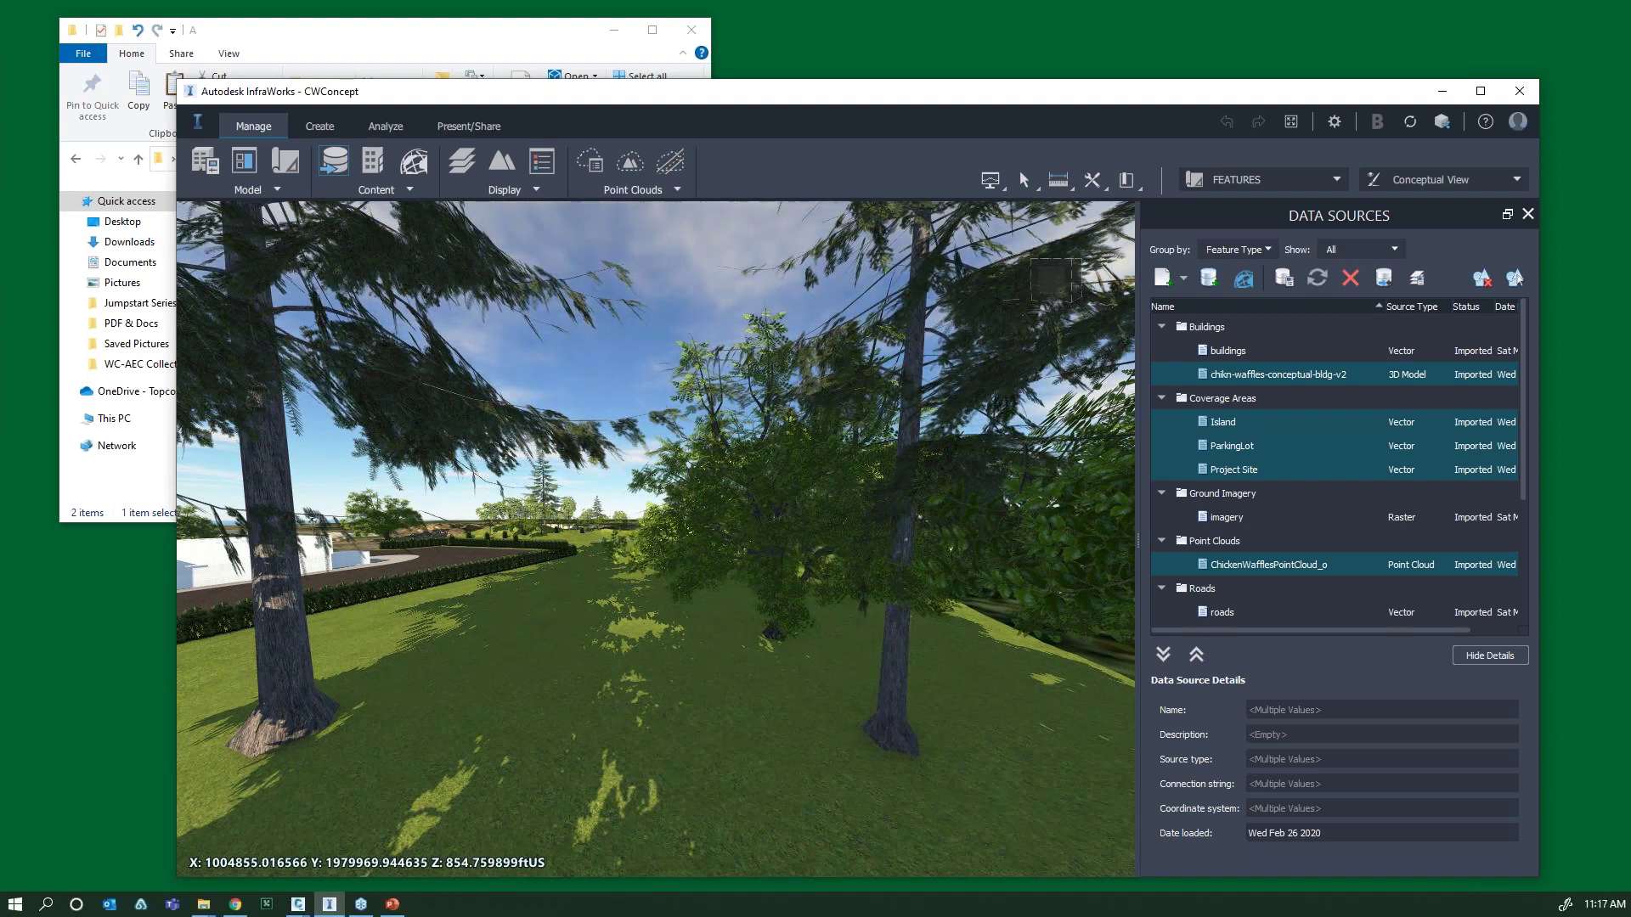
Switch to the AEC Collections EIS.pptx presentation in PowerPoint.
mouse_move(403, 914)
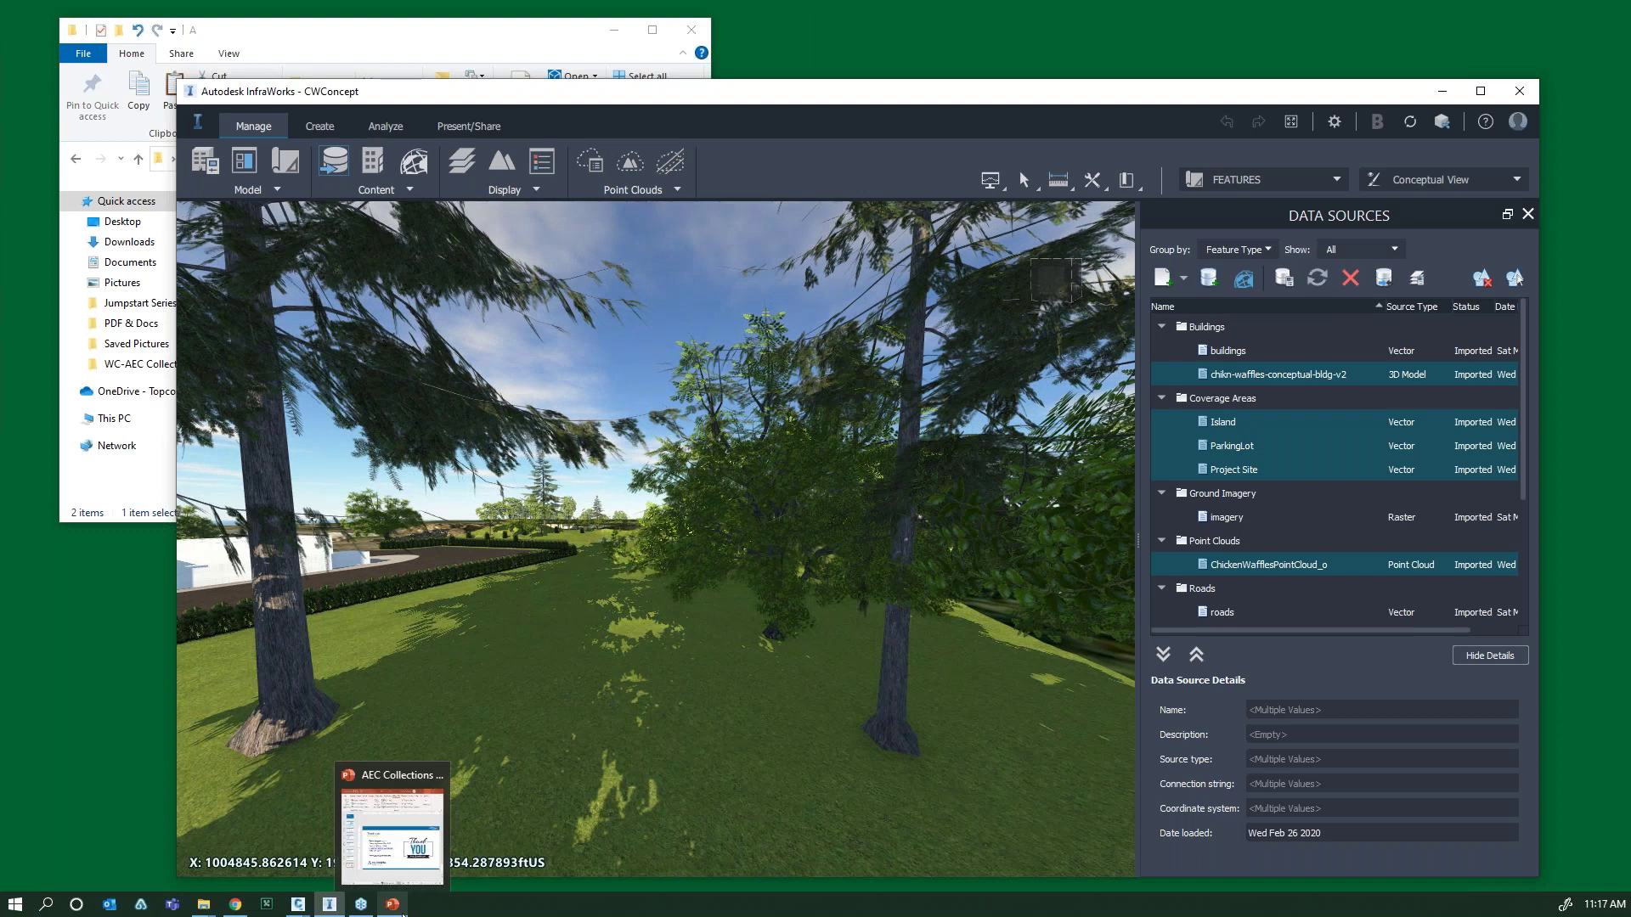
mouse_move(413, 778)
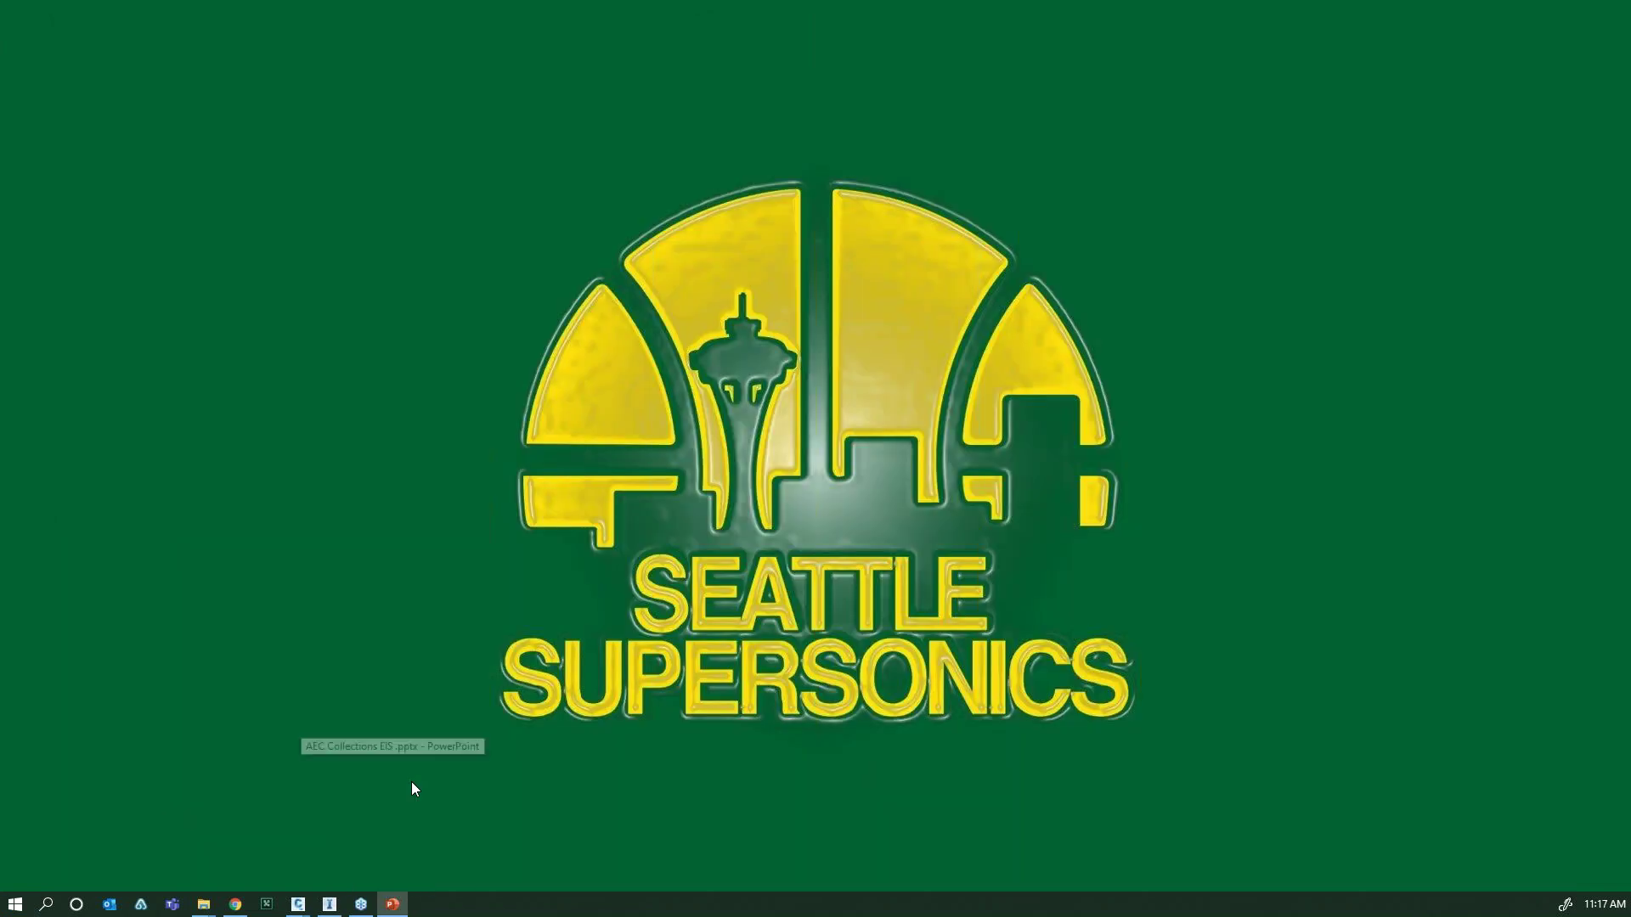